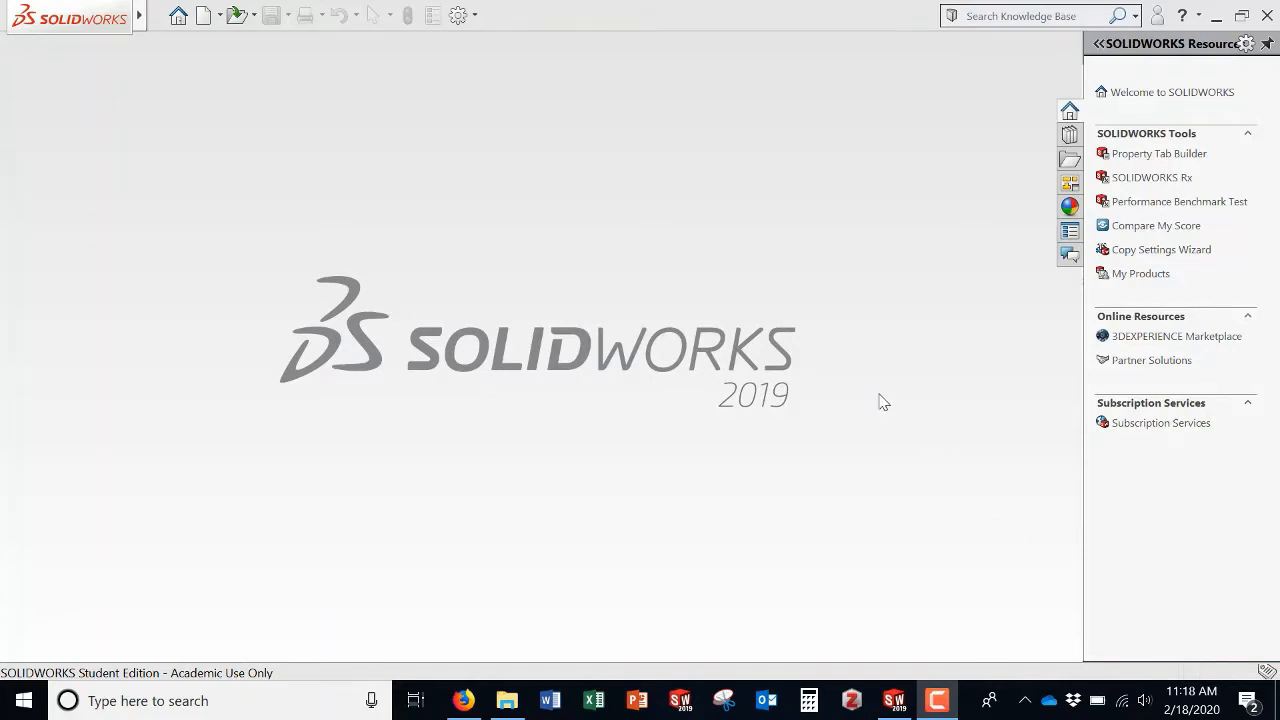
Step: Create a new assembly document
left_click(204, 16)
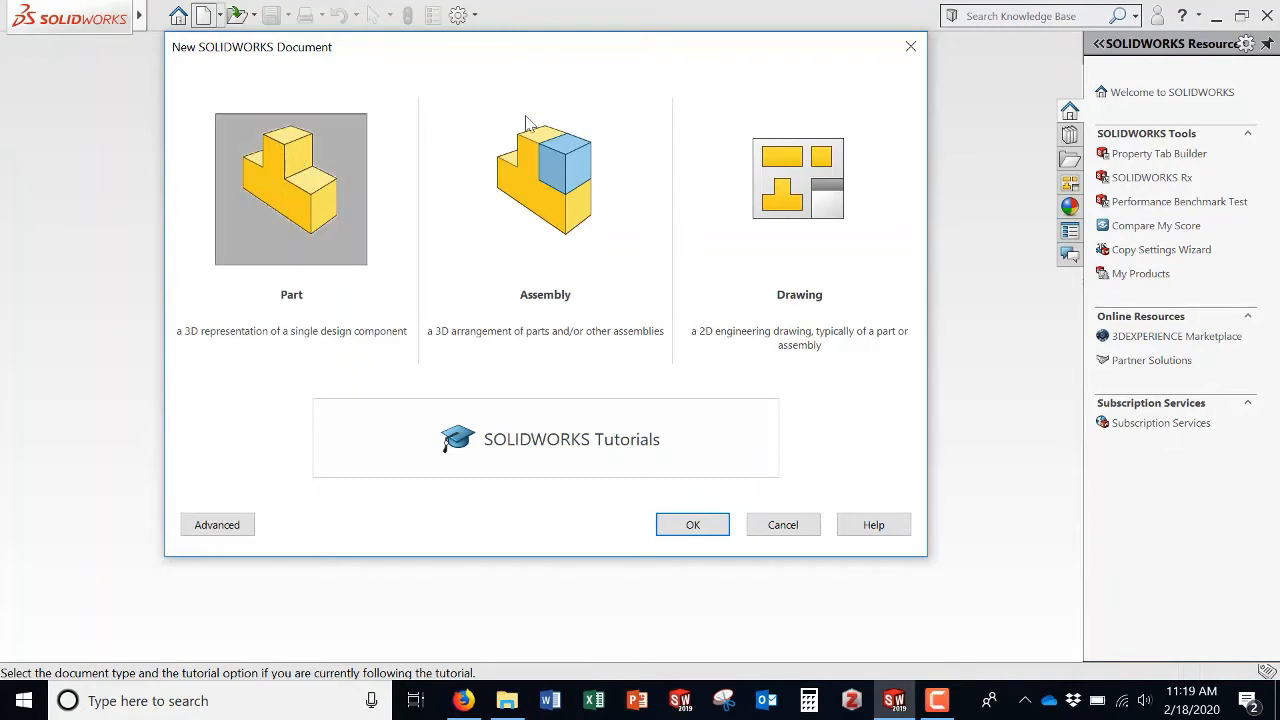
left_click(562, 183)
left_click(693, 524)
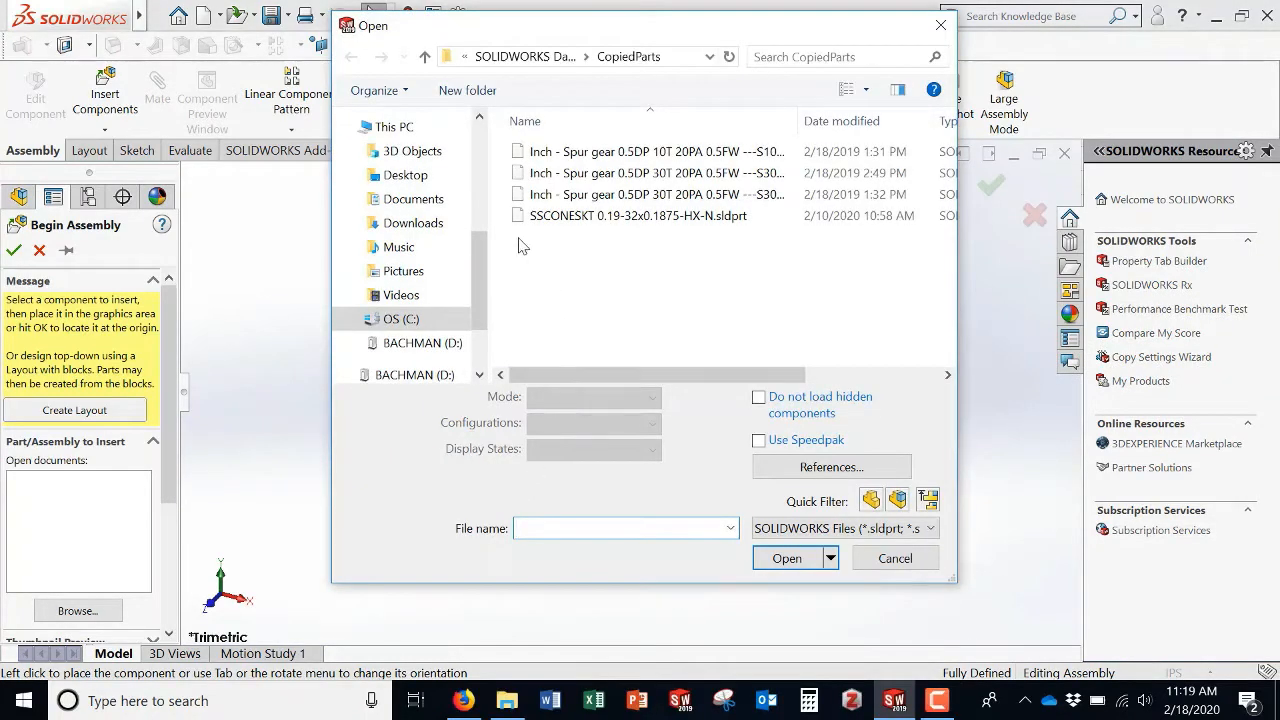
Step: Open Base, Head and O-ring from the Desktop's Flashlight Parts folder as components to insert
left_click(408, 180)
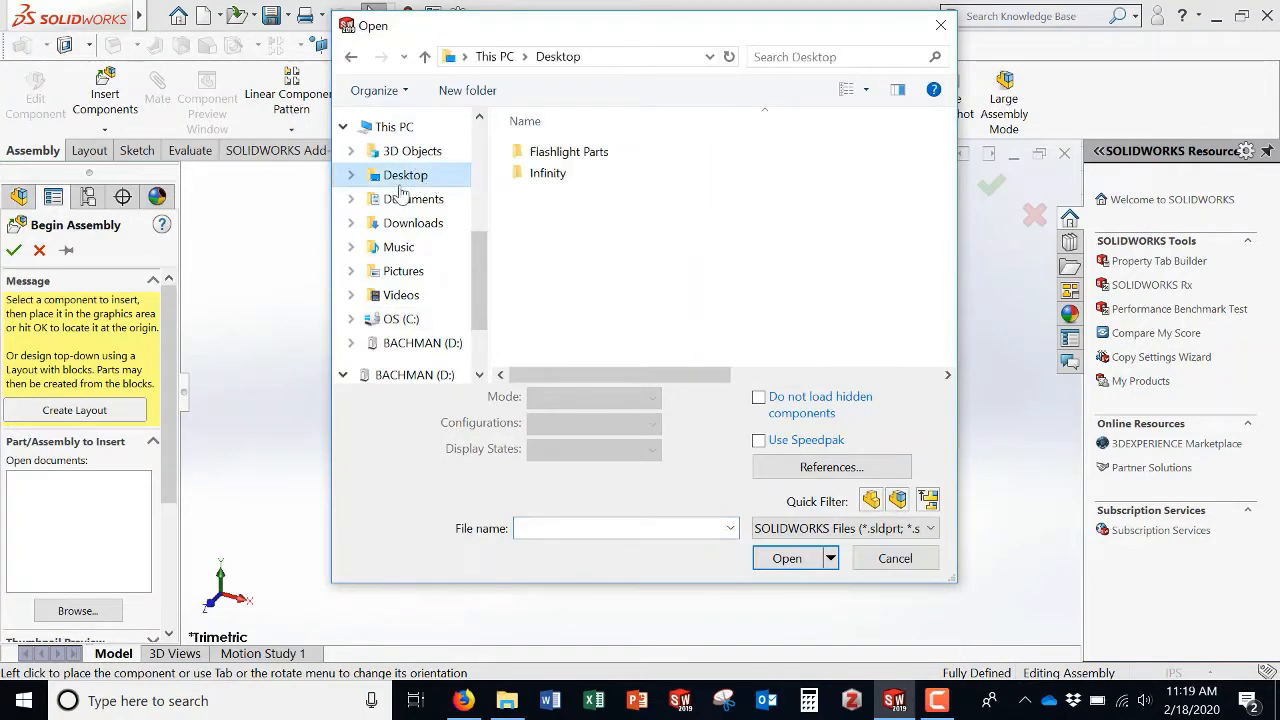
double_click(565, 156)
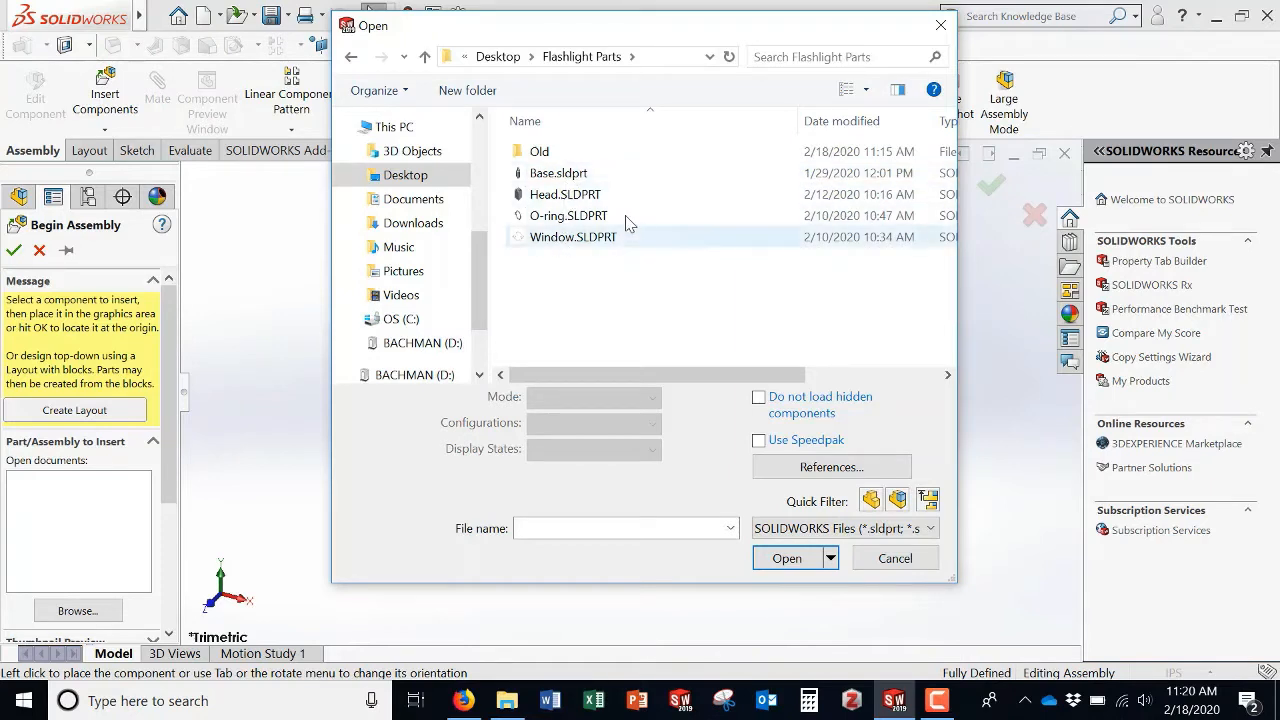
left_click(586, 180)
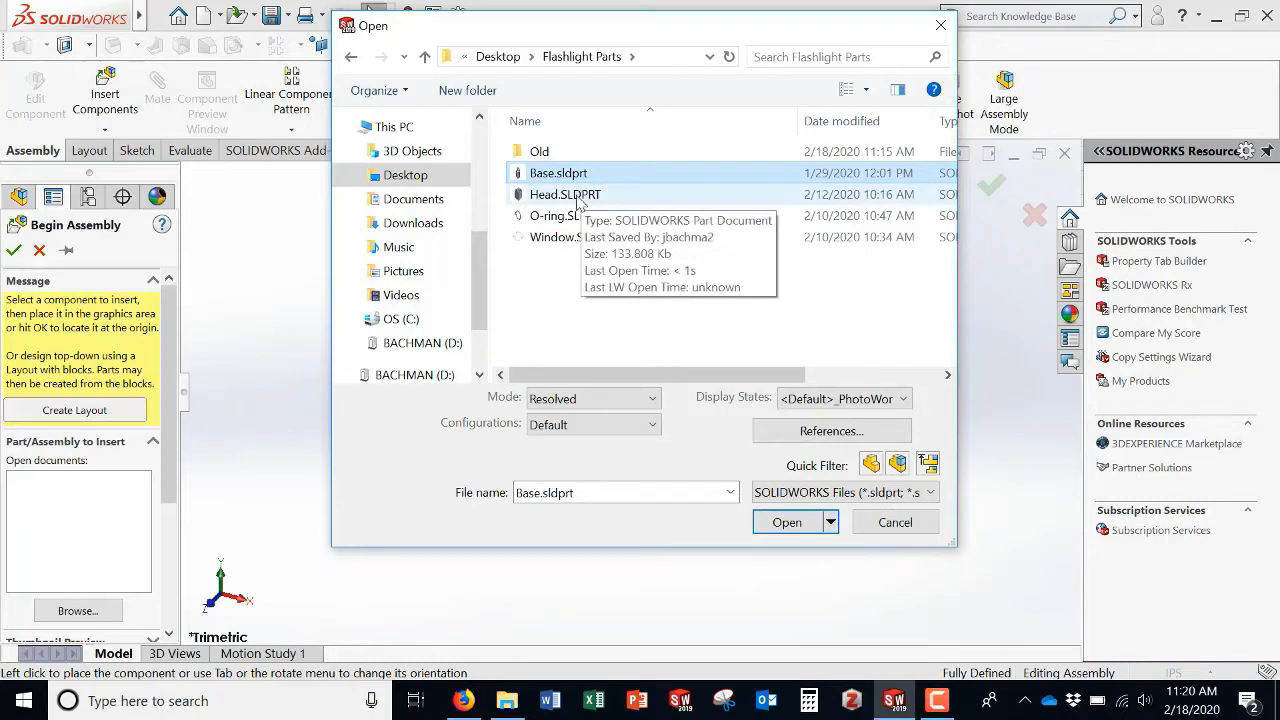
left_click(548, 216, "ctrl")
left_click(550, 237, "ctrl")
left_click(552, 194, "ctrl")
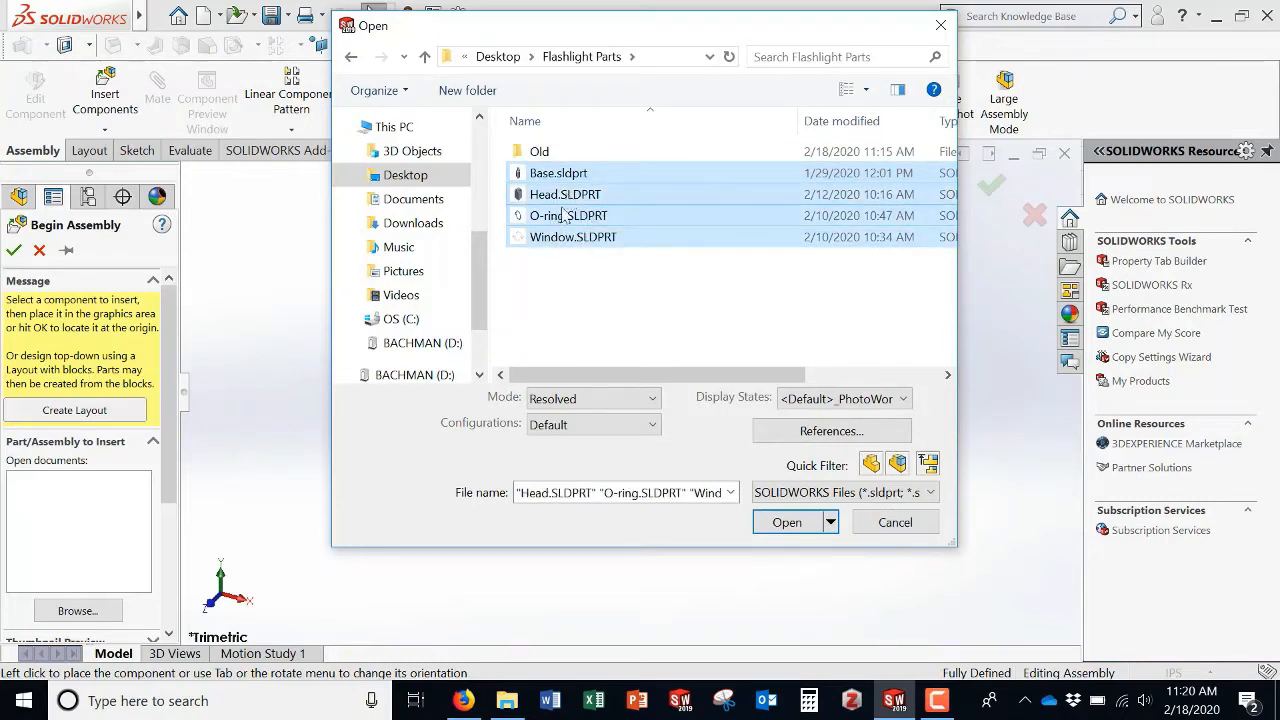
left_click(555, 216, "ctrl")
left_click(555, 240, "ctrl")
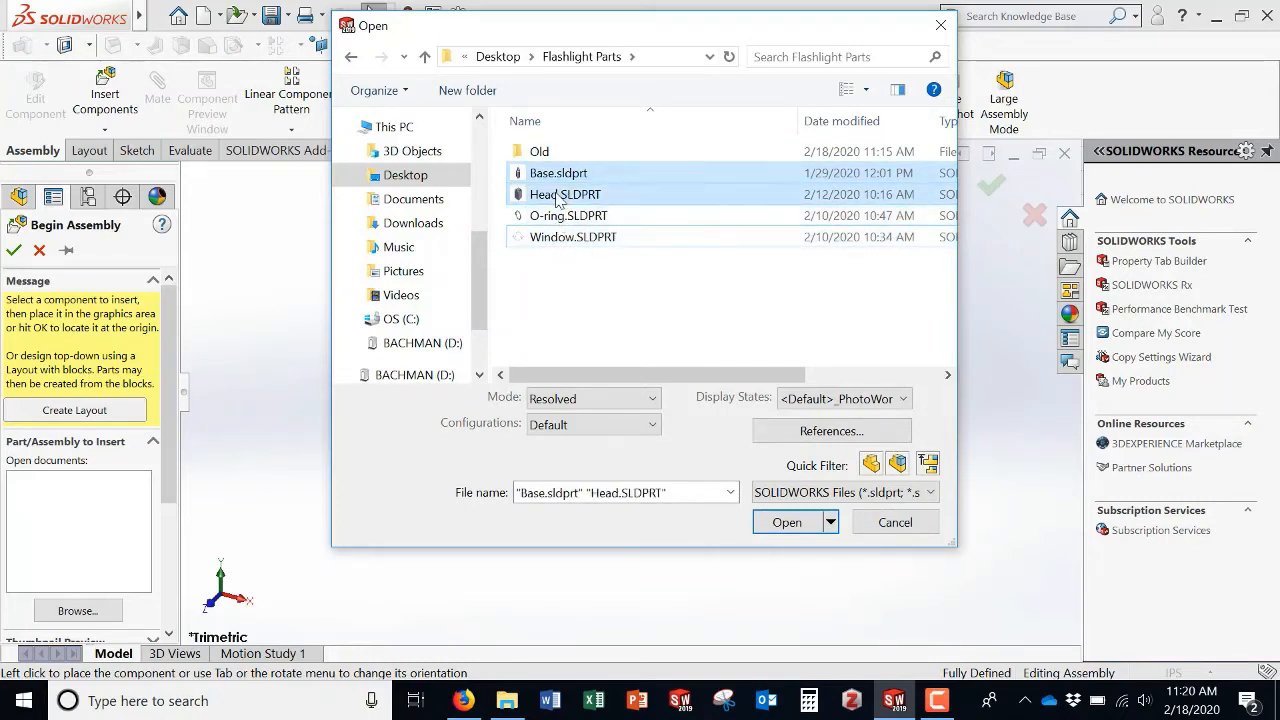
left_click(560, 196, "ctrl")
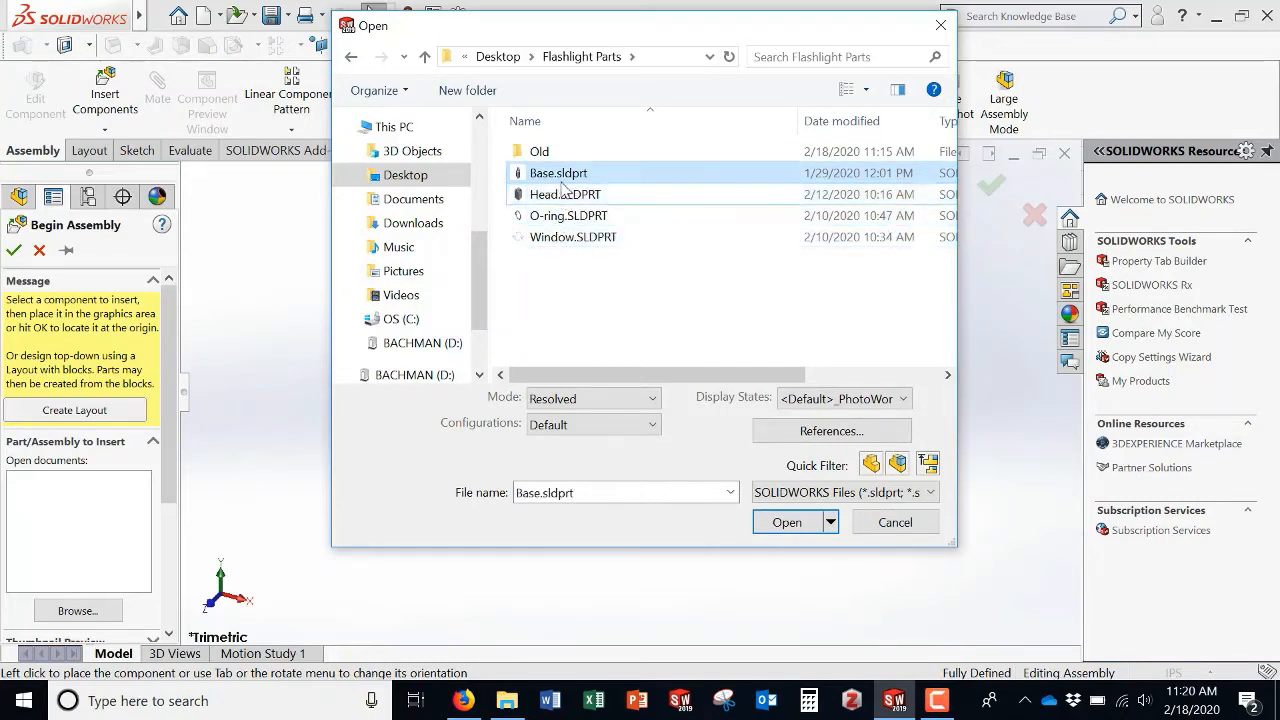
left_click(557, 245, "shift")
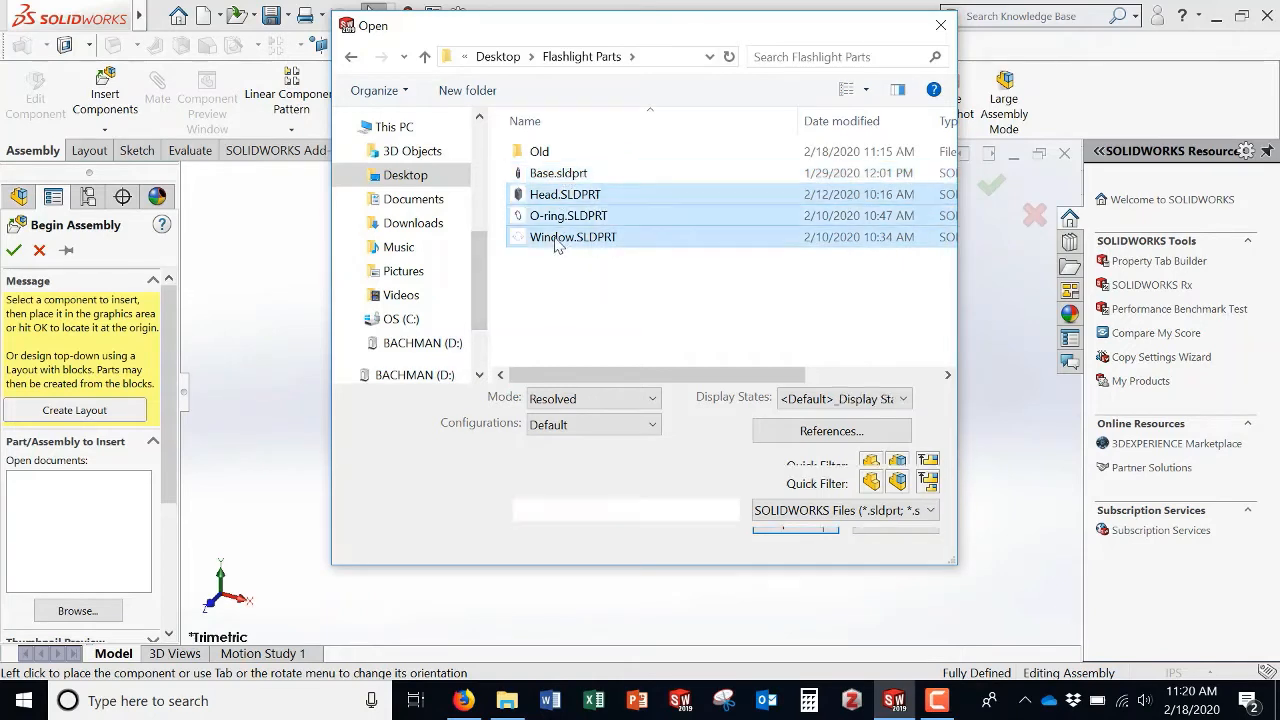
left_click(556, 174)
left_click(560, 240, "shift")
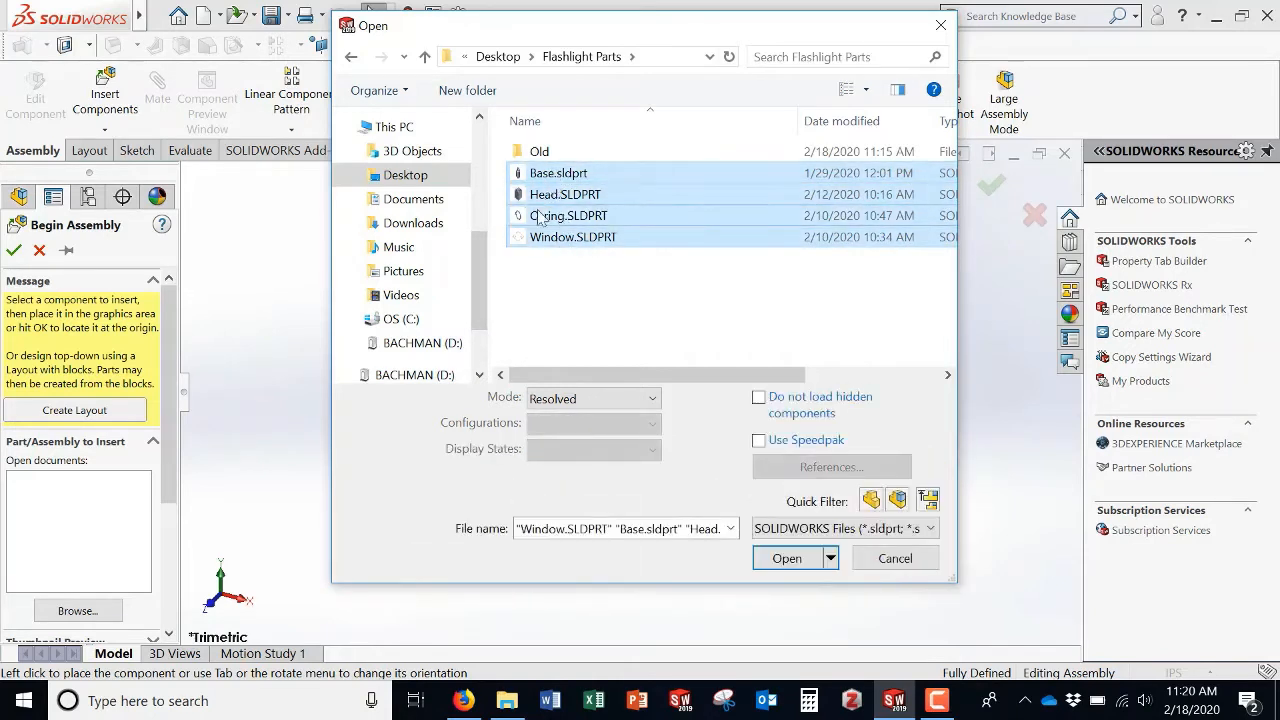
left_click(579, 175)
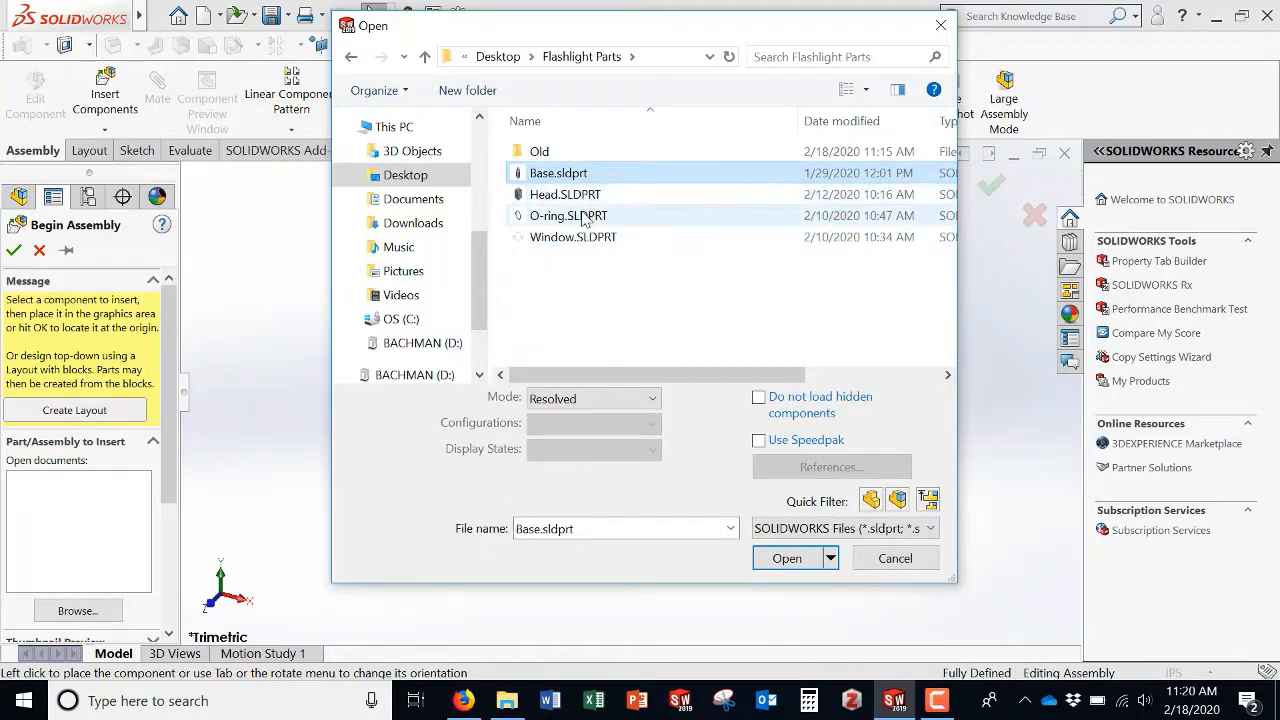
left_click(586, 215, "shift")
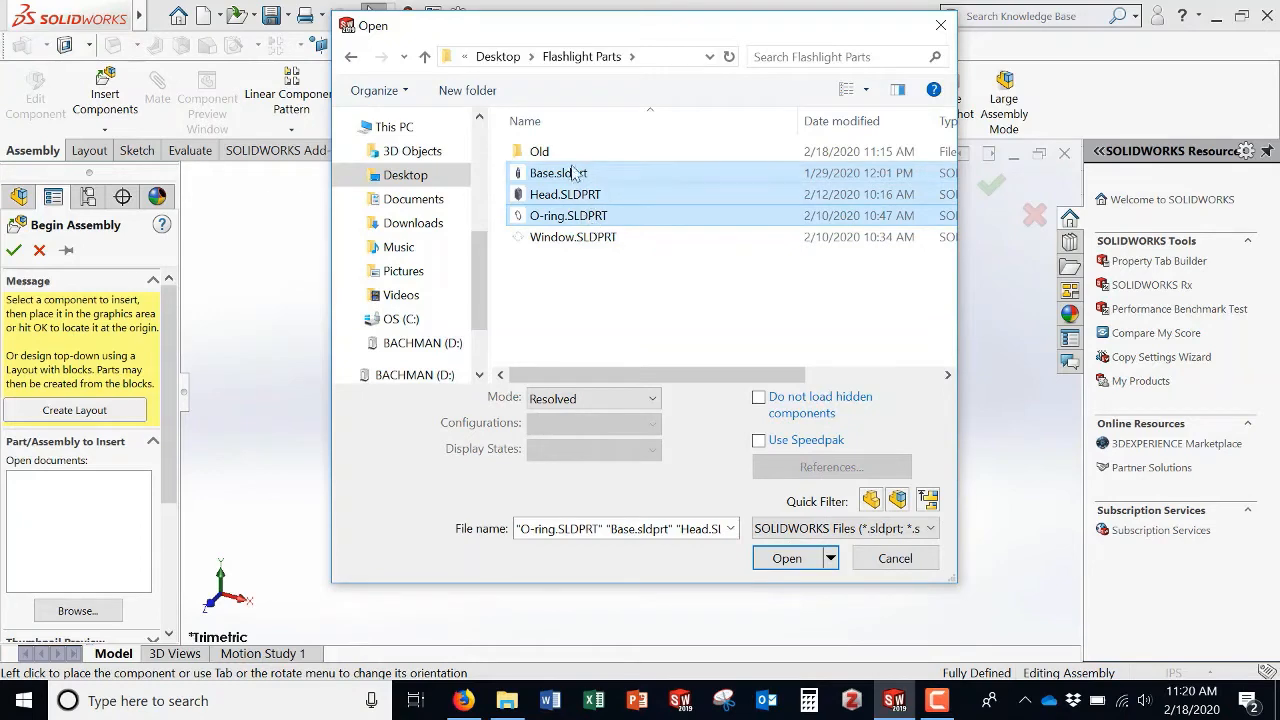
left_click(785, 559)
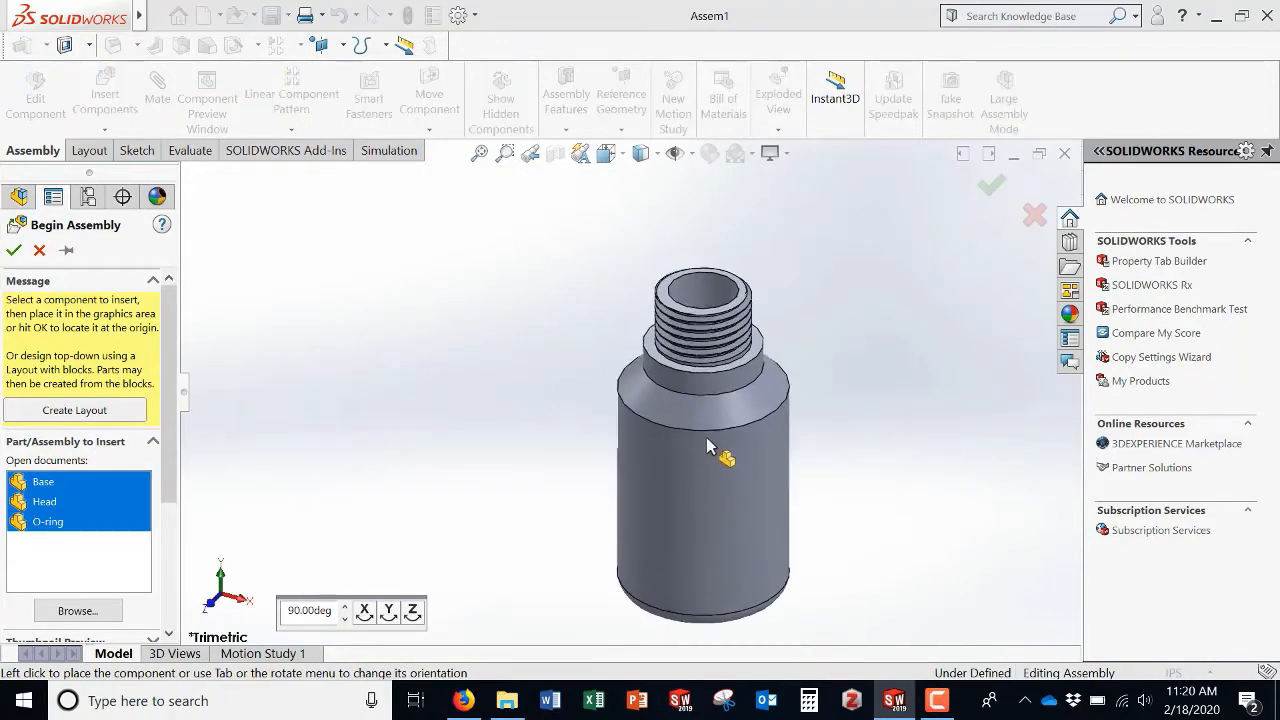
Step: Place the Base, Head and O-ring components one after another in the graphics area
left_click(708, 447)
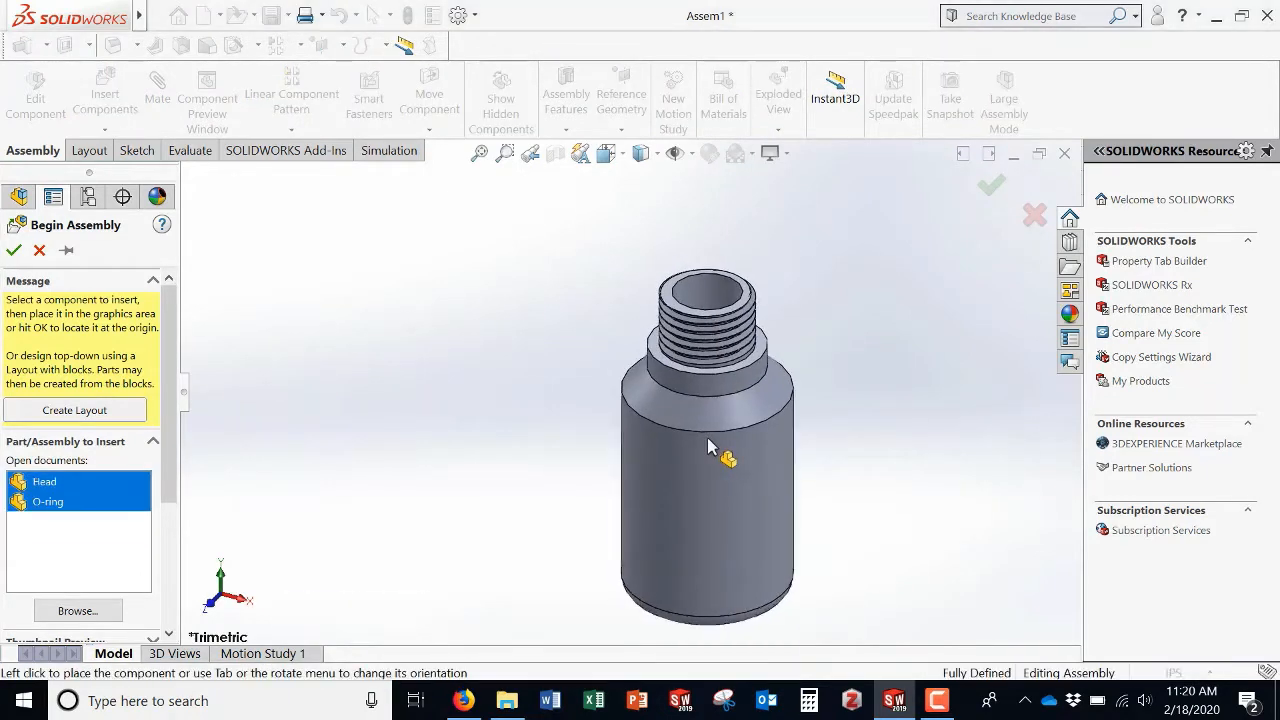
left_click(478, 354)
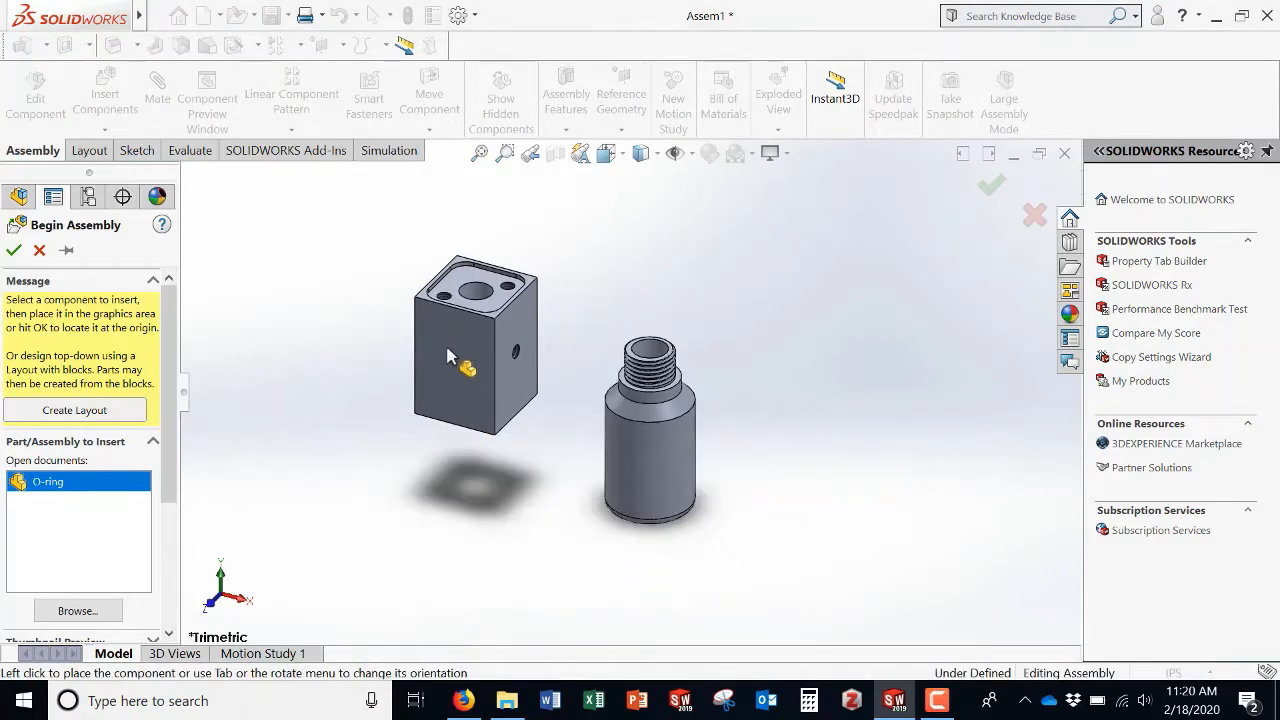
left_click(330, 332)
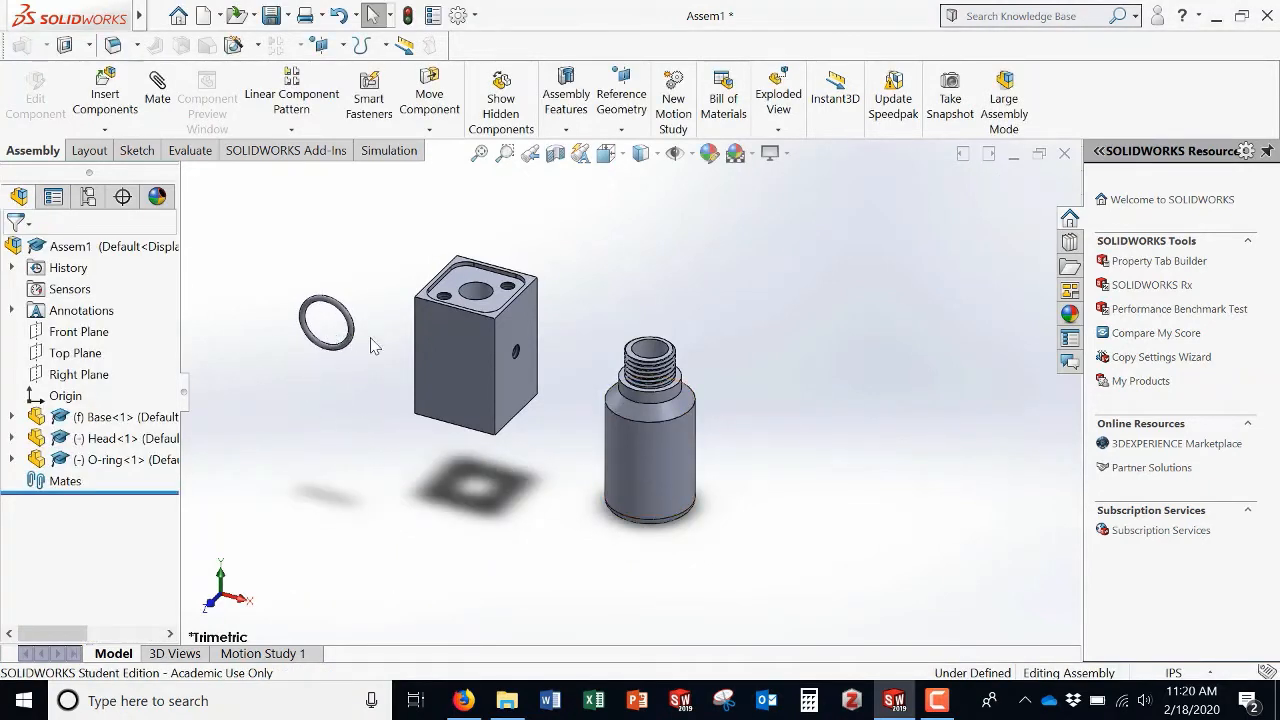
Step: Float the Base component so it is no longer fixed
left_click(688, 480)
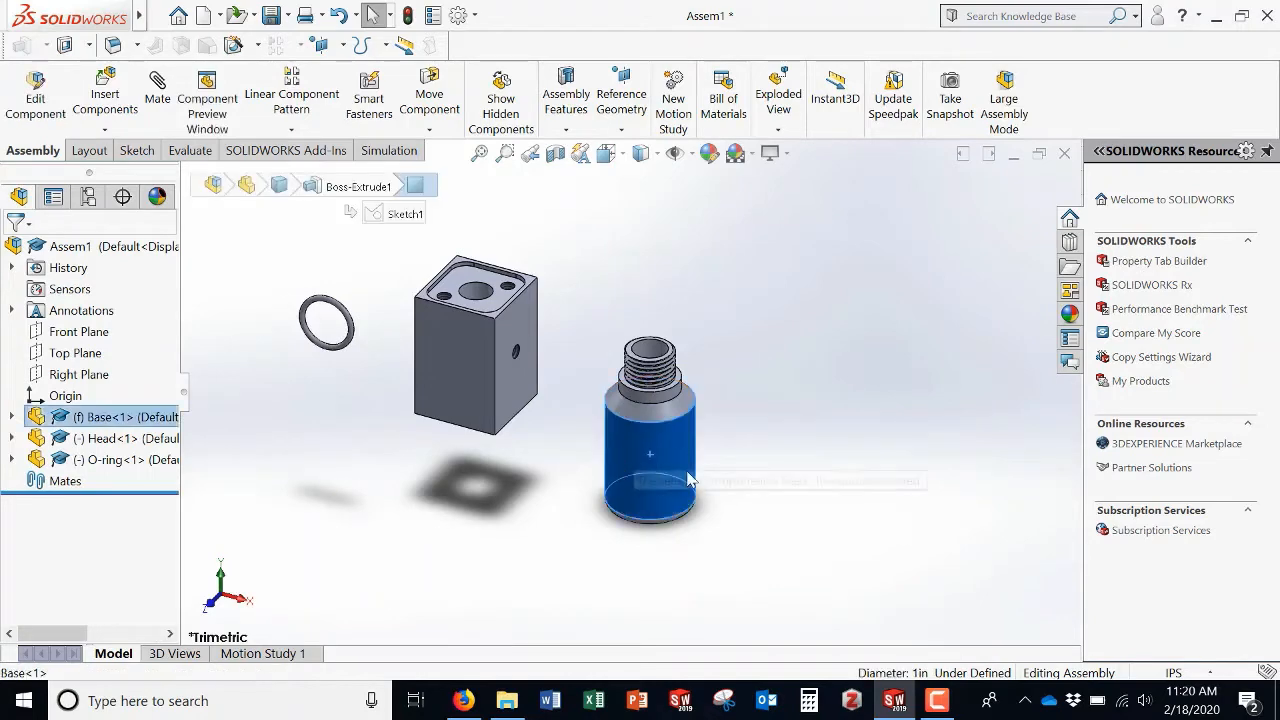
left_click(735, 457)
right_click(657, 443)
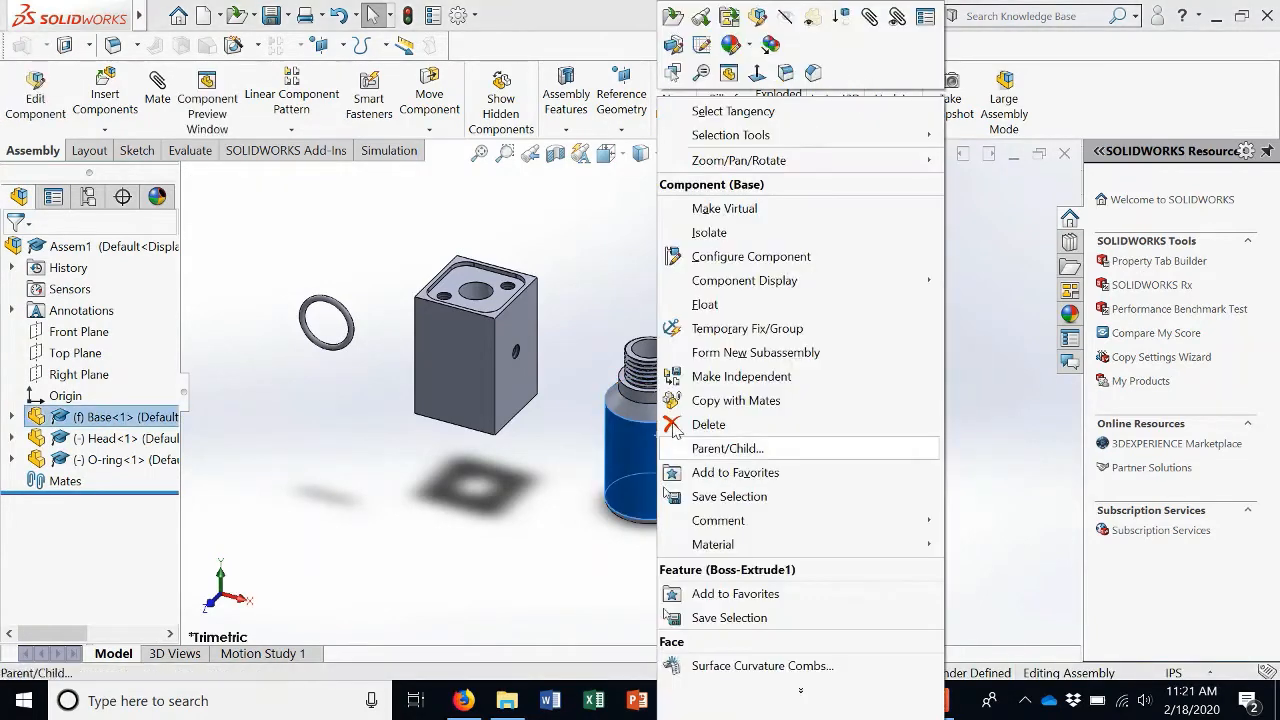
left_click(705, 305)
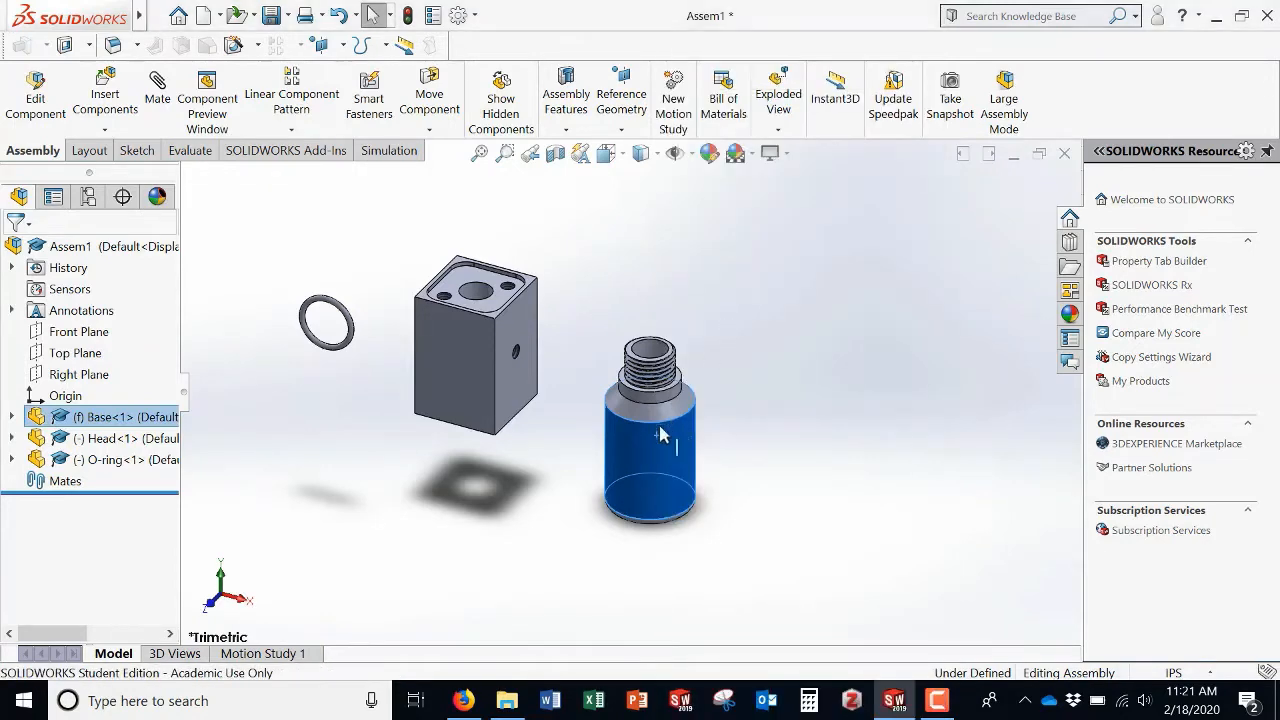
Step: Move the Base slightly and fix it in place again
left_click_drag(682, 440, 645, 458)
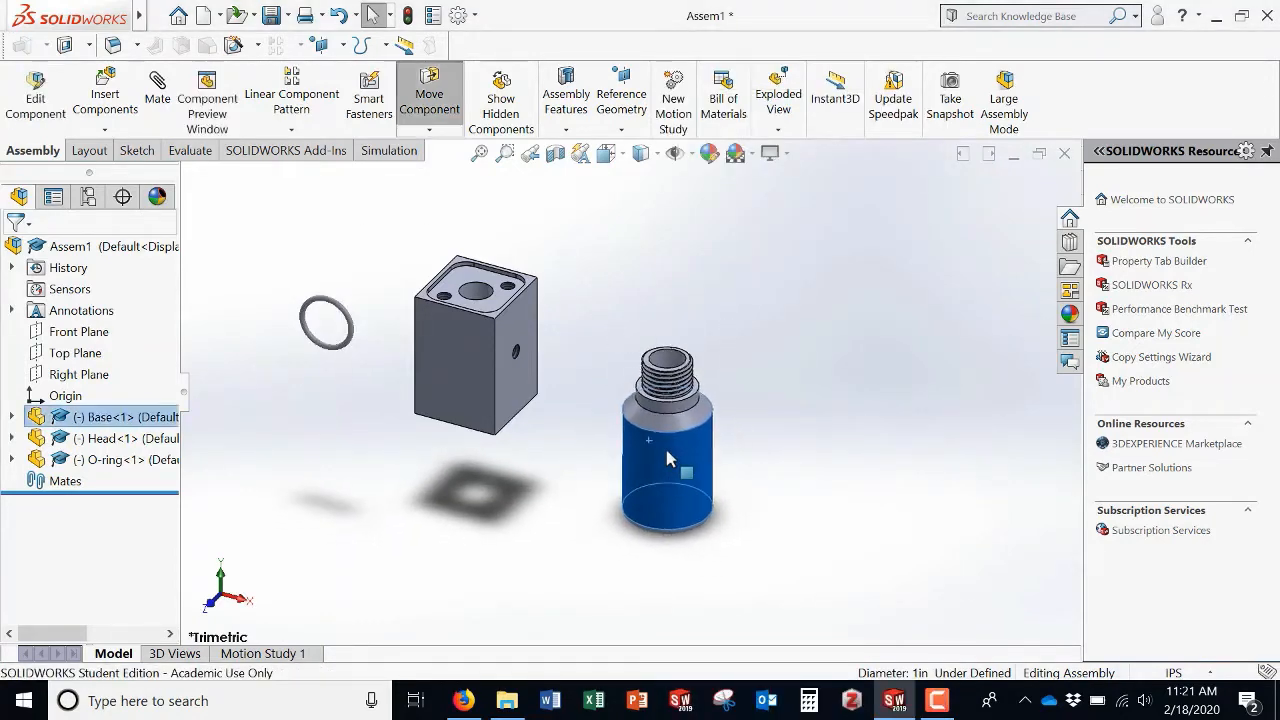
left_click(766, 457)
right_click(667, 478)
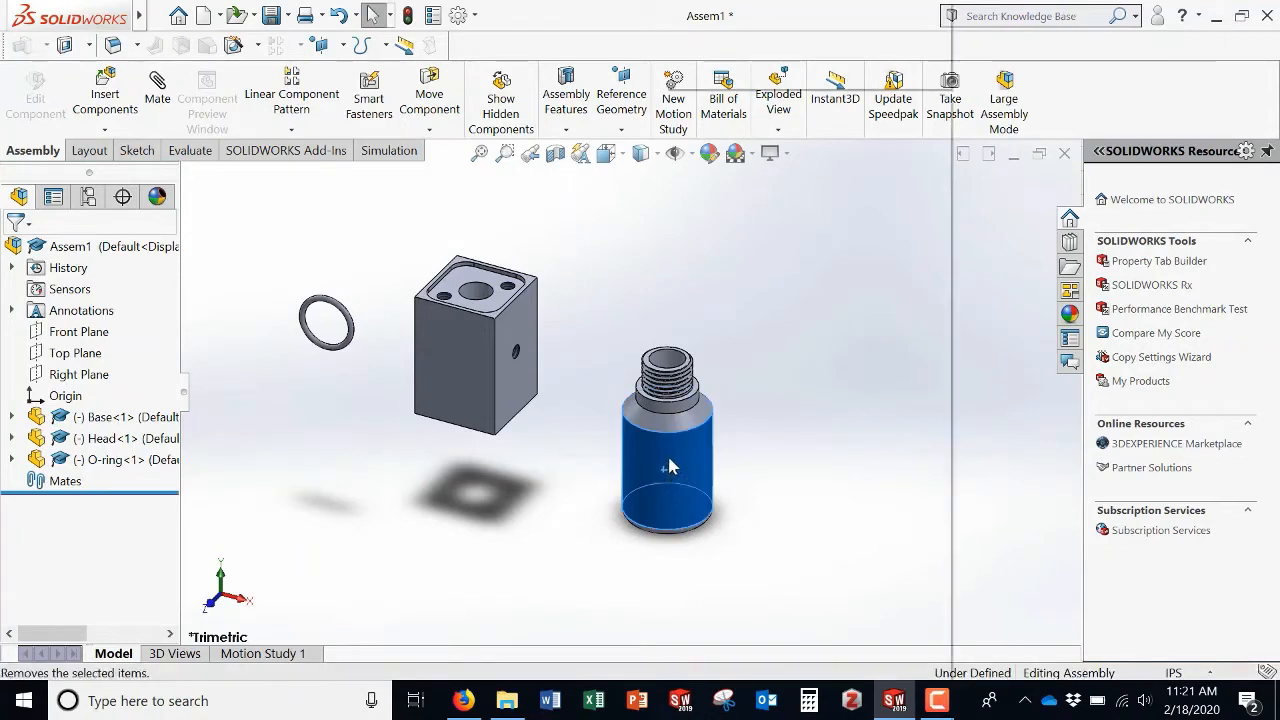
left_click(711, 312)
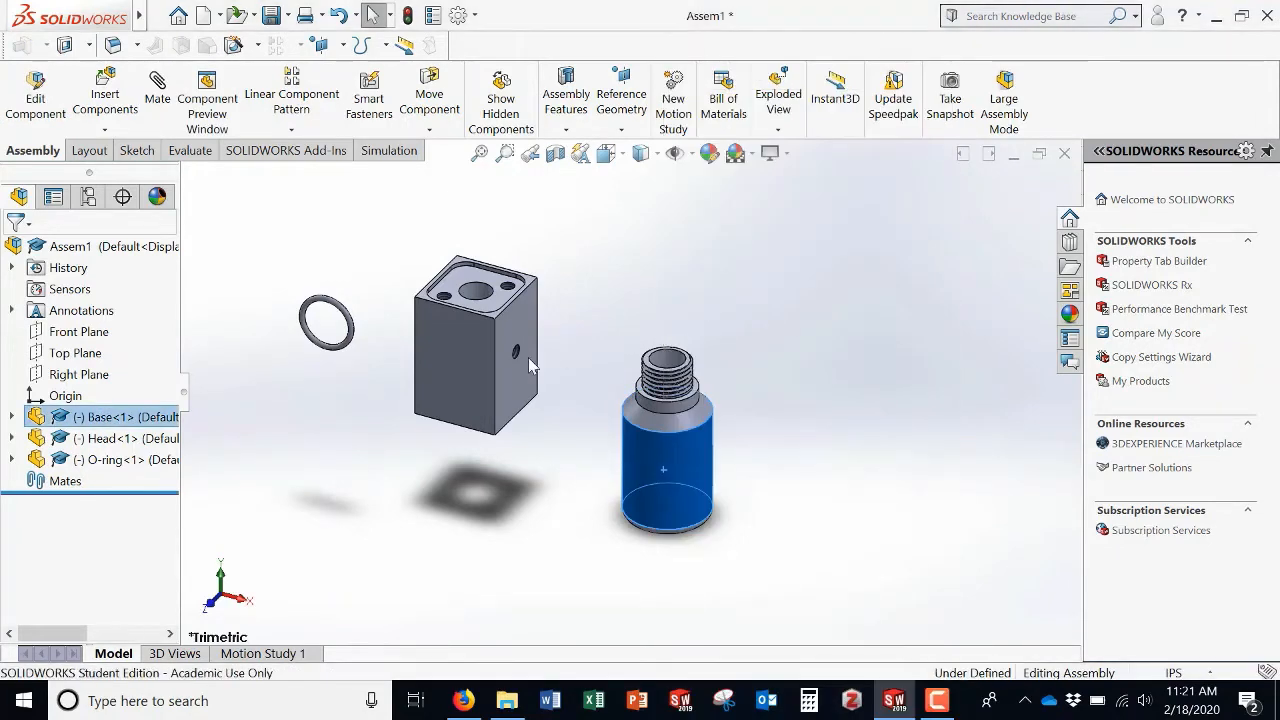
Step: Reposition the Head and the O-ring closer to the Base
left_click_drag(450, 361, 525, 292)
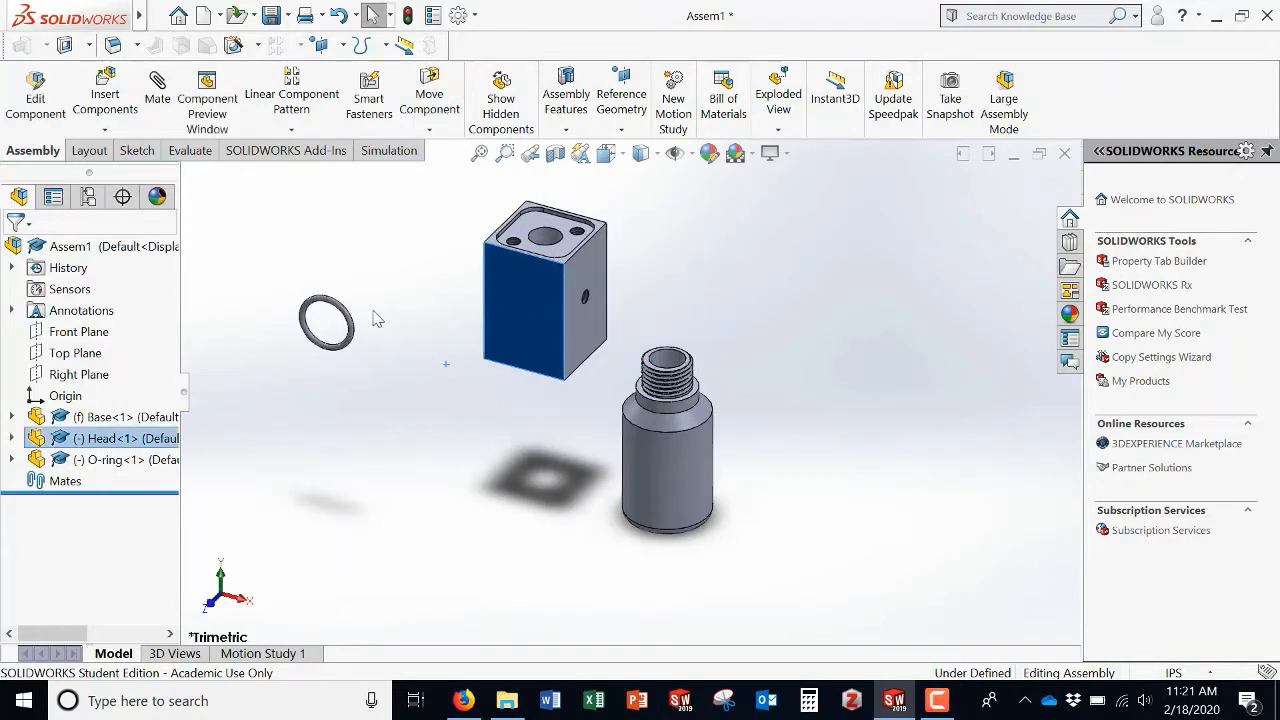
left_click_drag(349, 325, 467, 282)
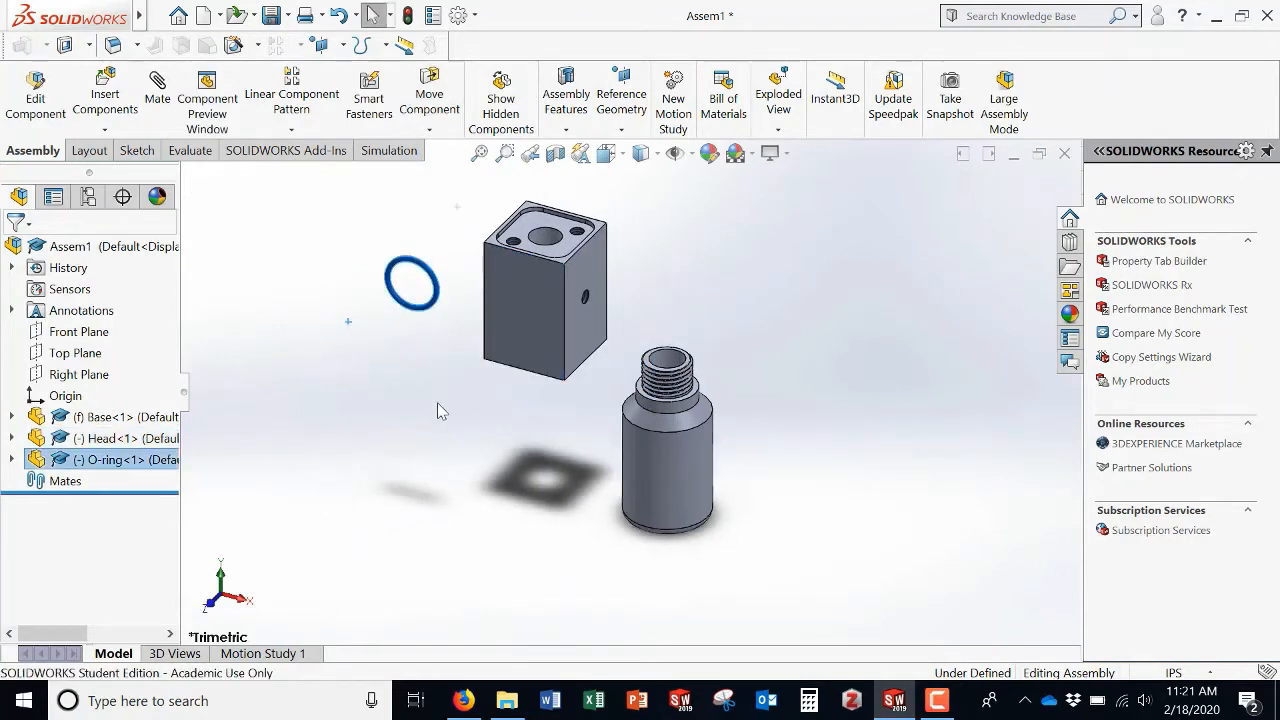
left_click(439, 410)
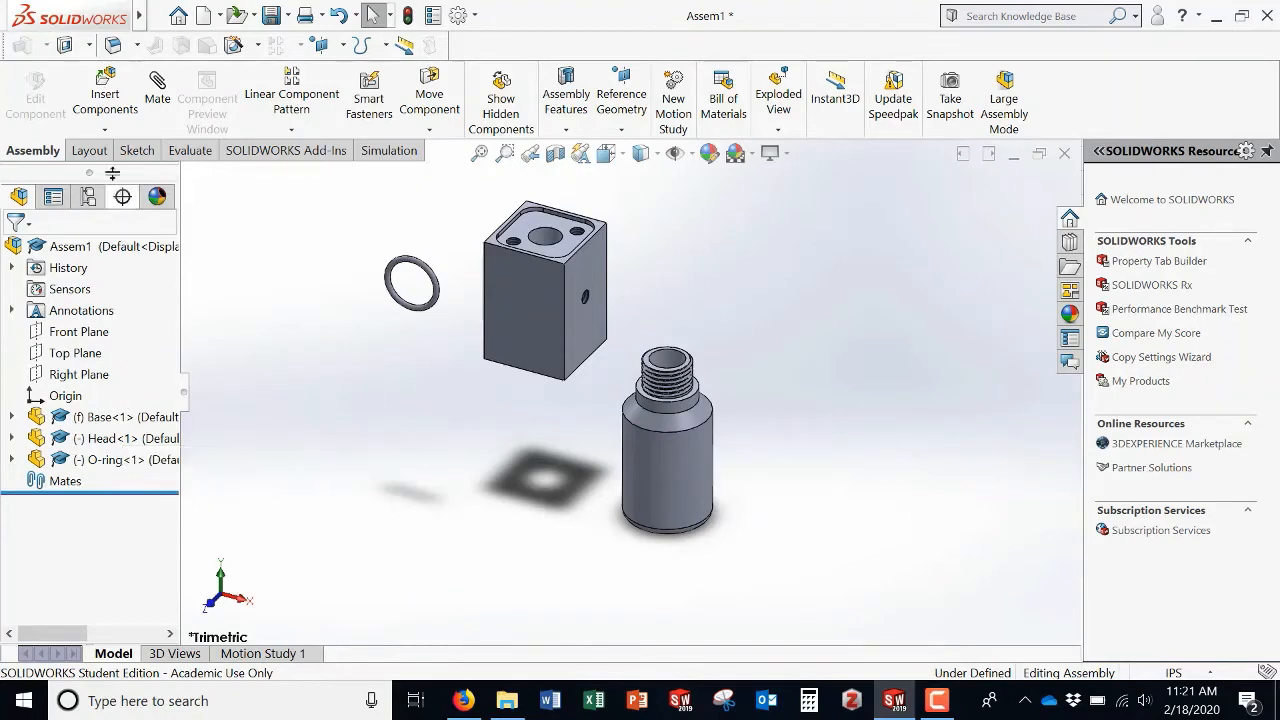
Step: Insert the Window part from the Flashlight Parts folder and place it beside the other components
left_click(128, 108)
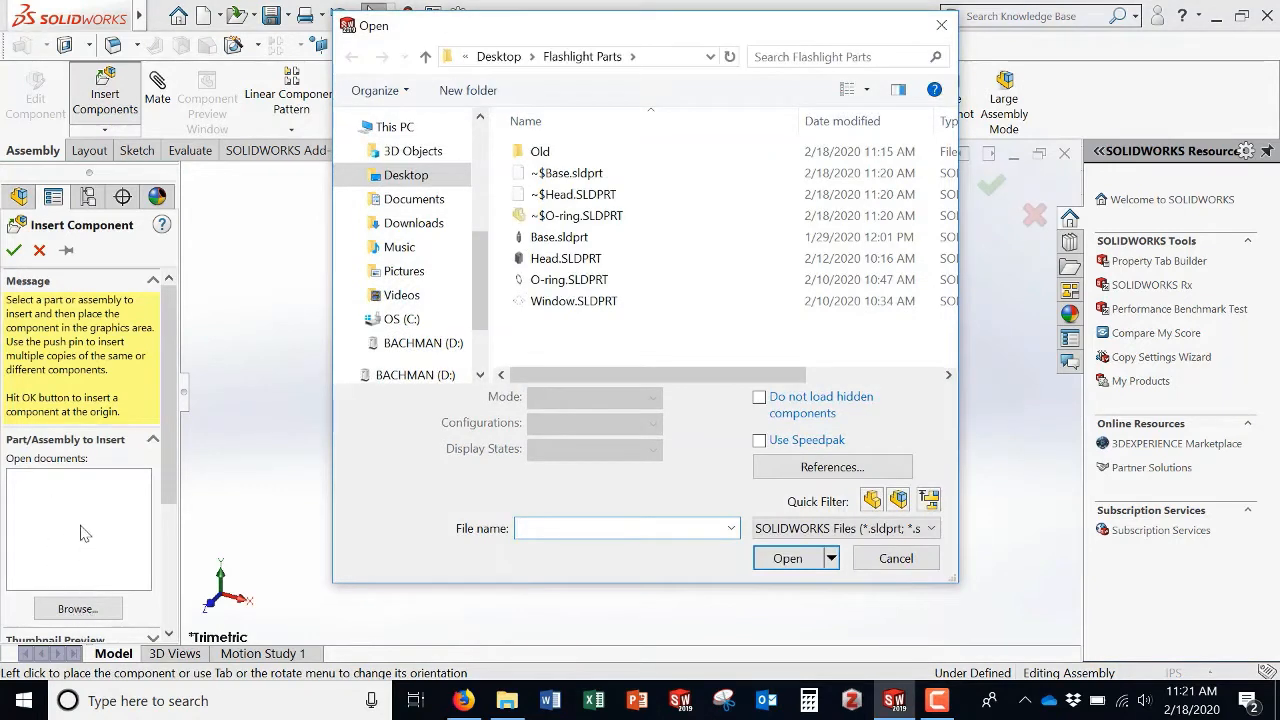
left_click(560, 303)
left_click(785, 524)
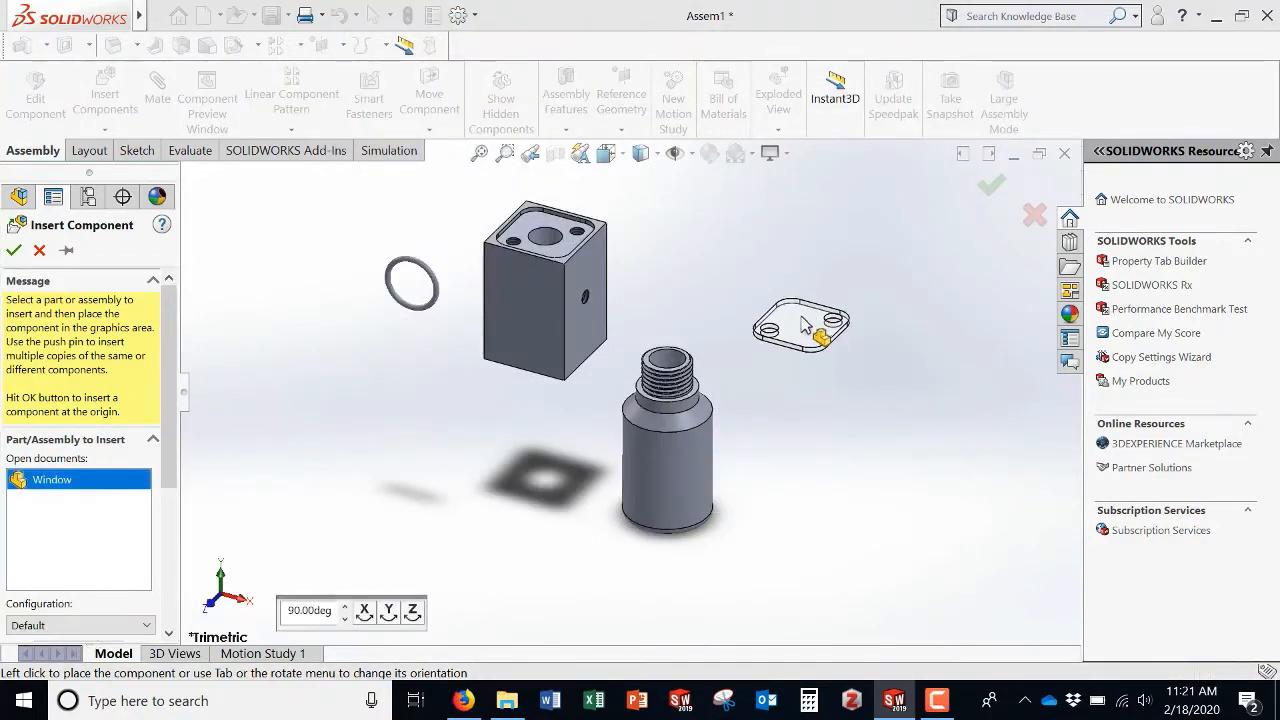
left_click(808, 310)
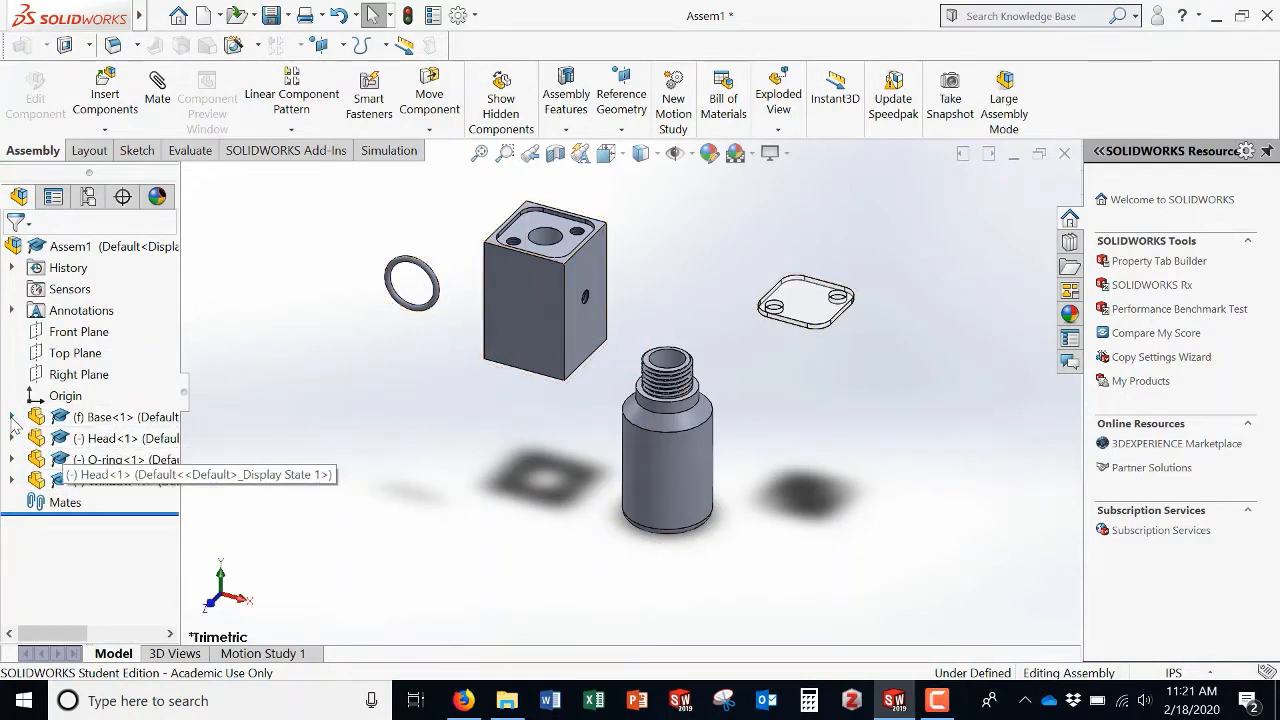
Step: Expand the Base component in the design tree to examine its features, then collapse it
left_click(12, 417)
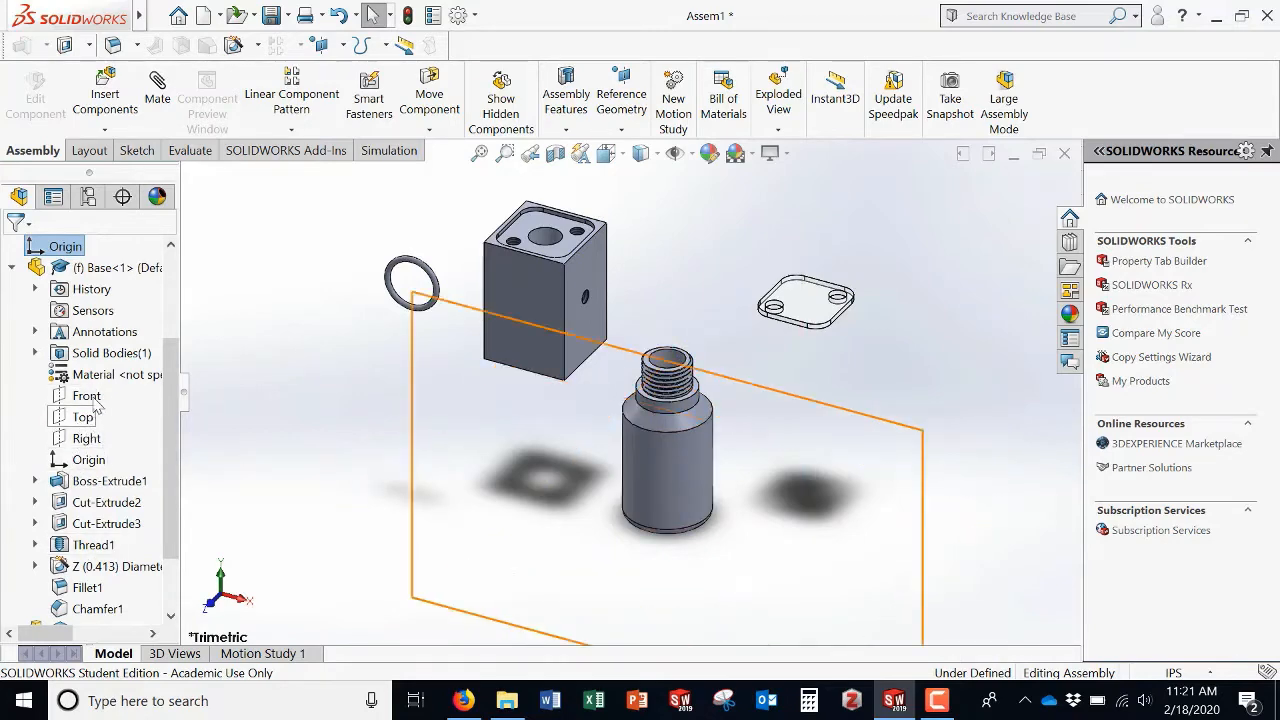
scroll(100, 487, "down", 1)
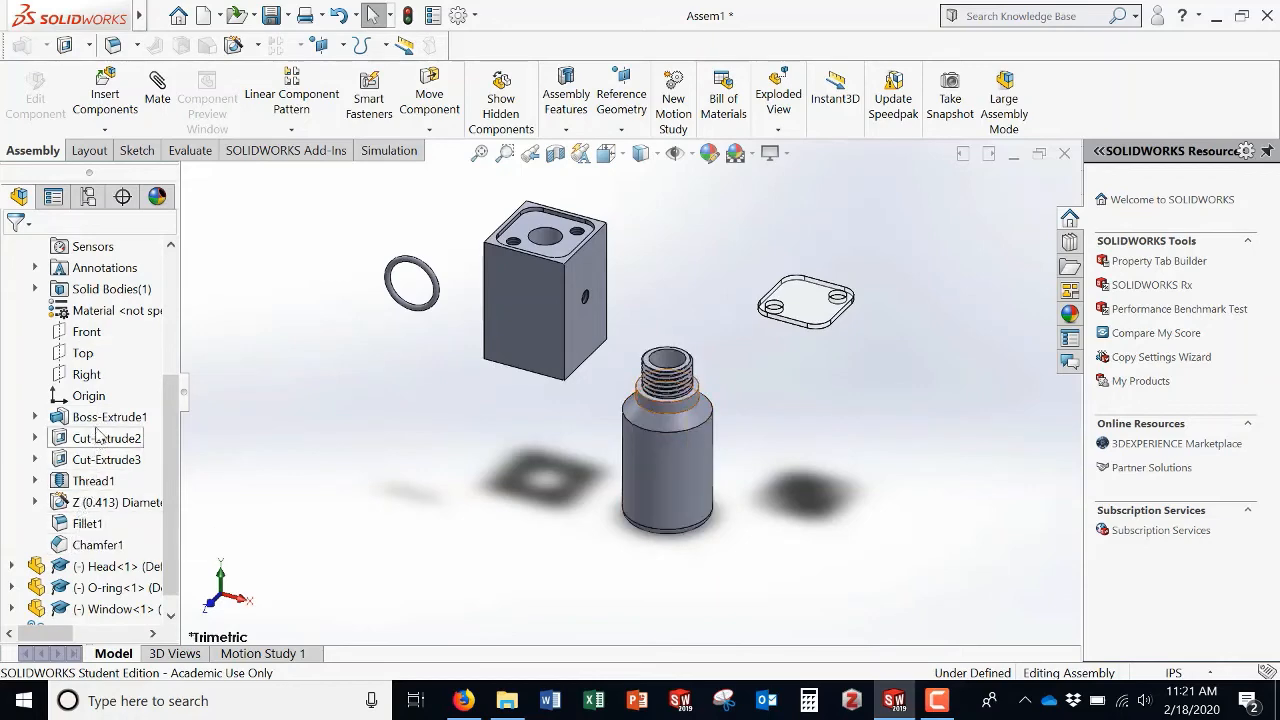
scroll(77, 460, "up", 2)
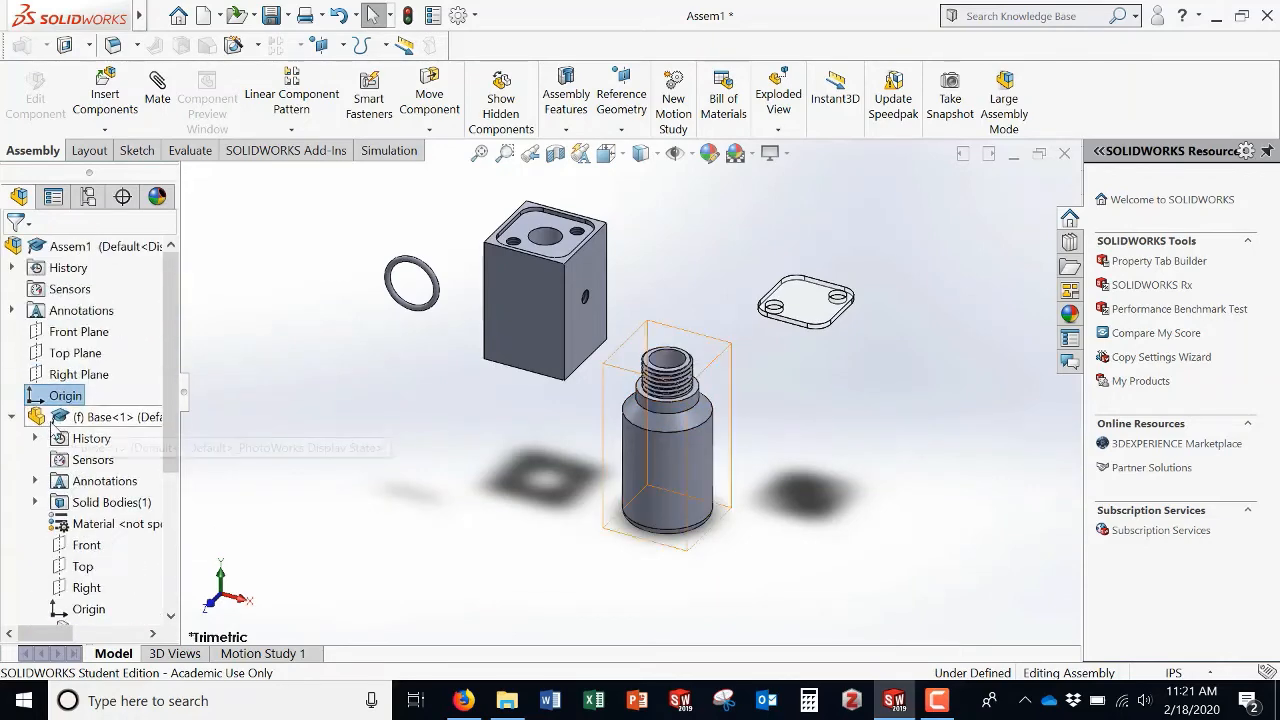
left_click(11, 417)
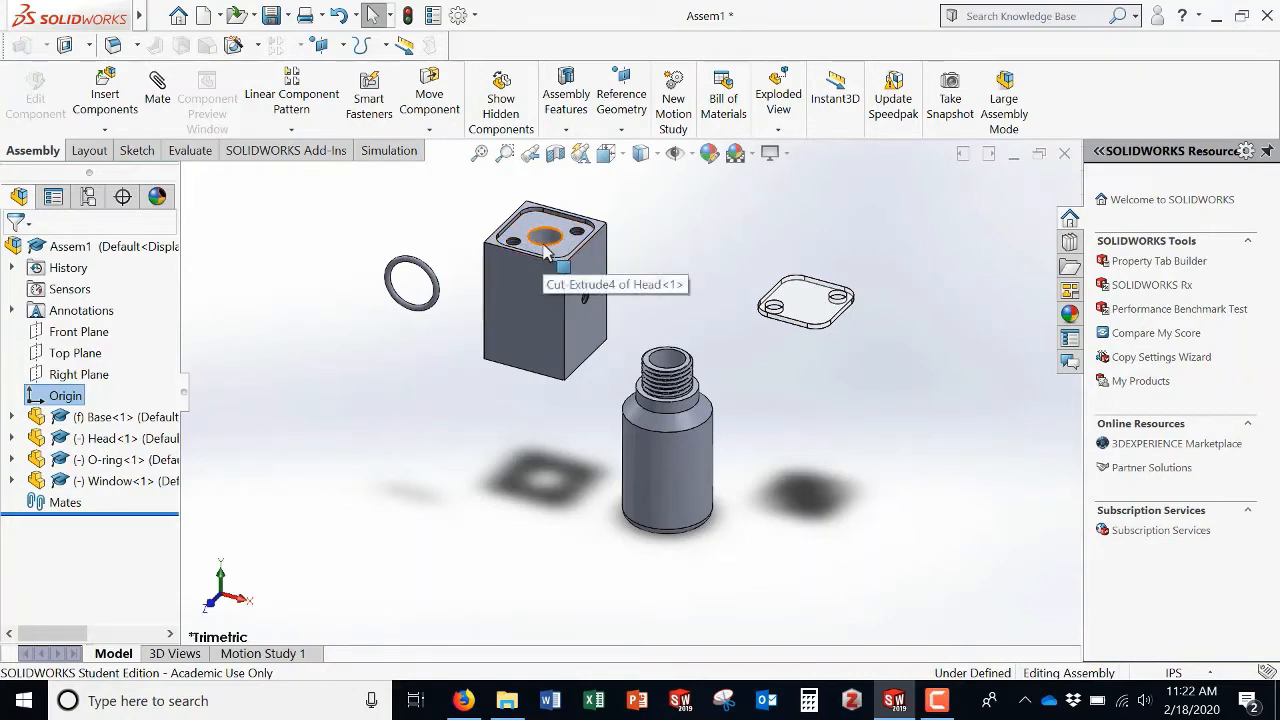
Step: Move the Window closer to the Head
left_click_drag(810, 310, 790, 265)
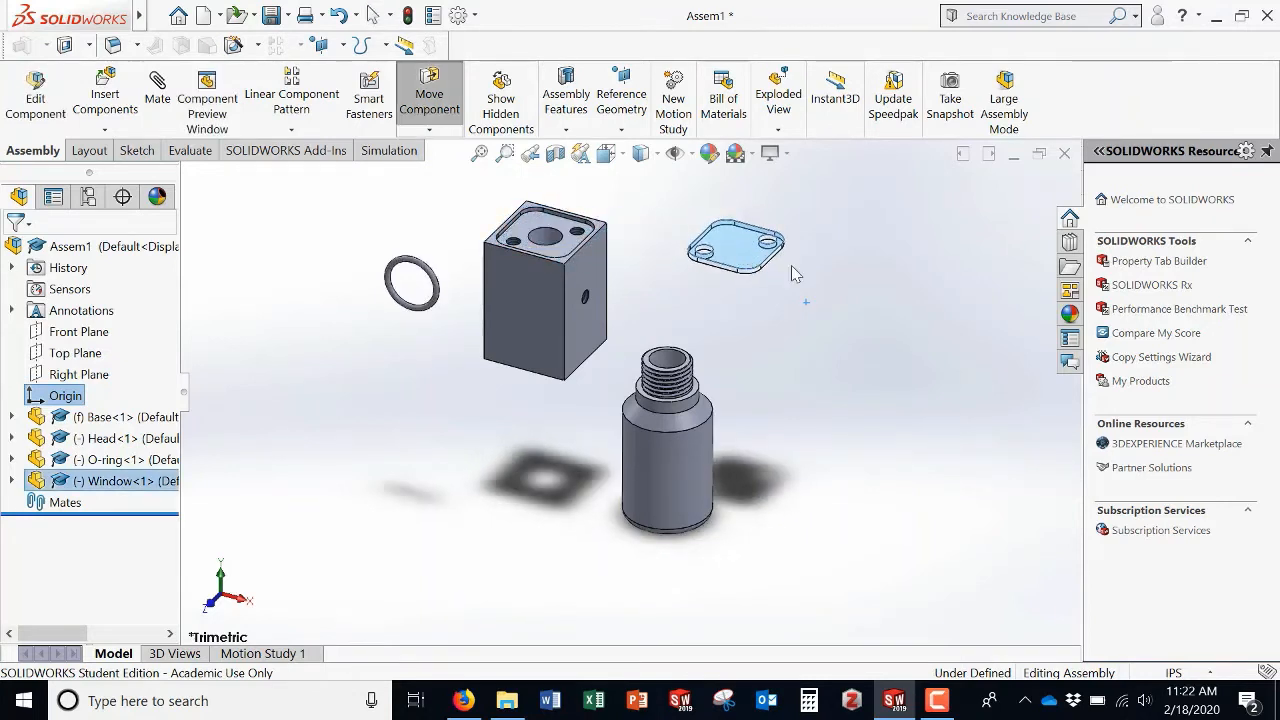
left_click(862, 279)
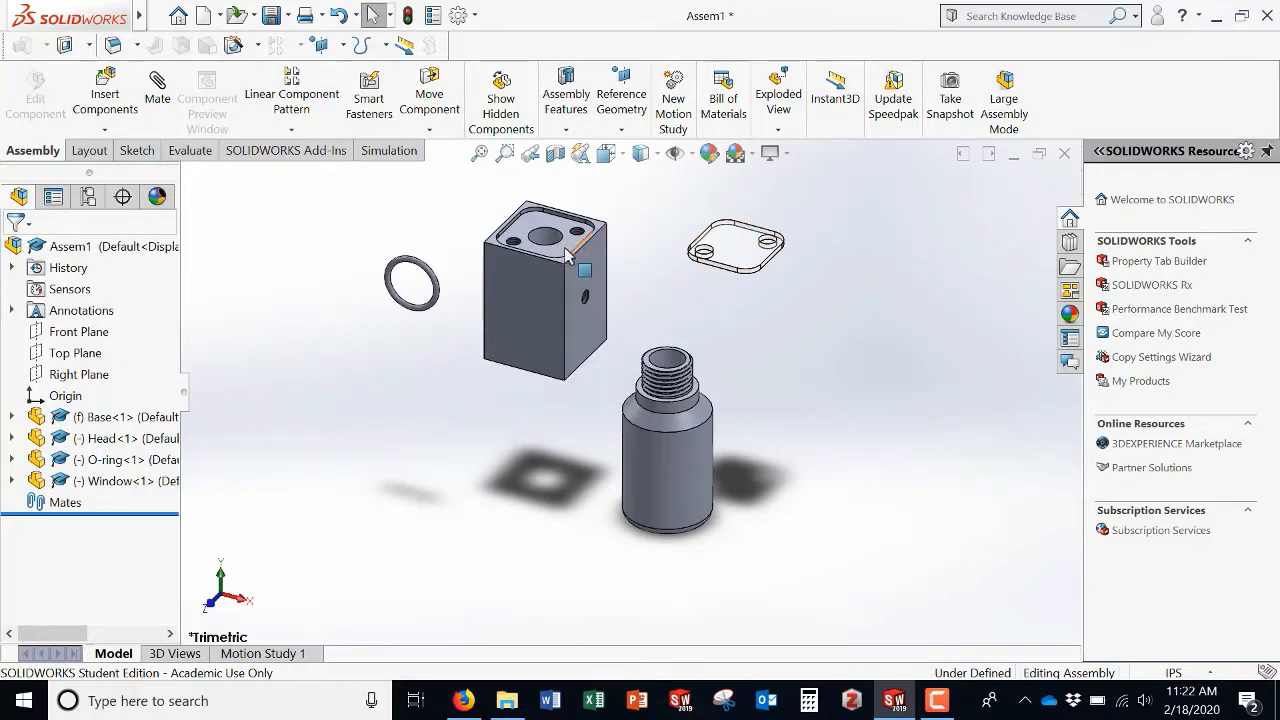
middle_click_drag(769, 330, 805, 213)
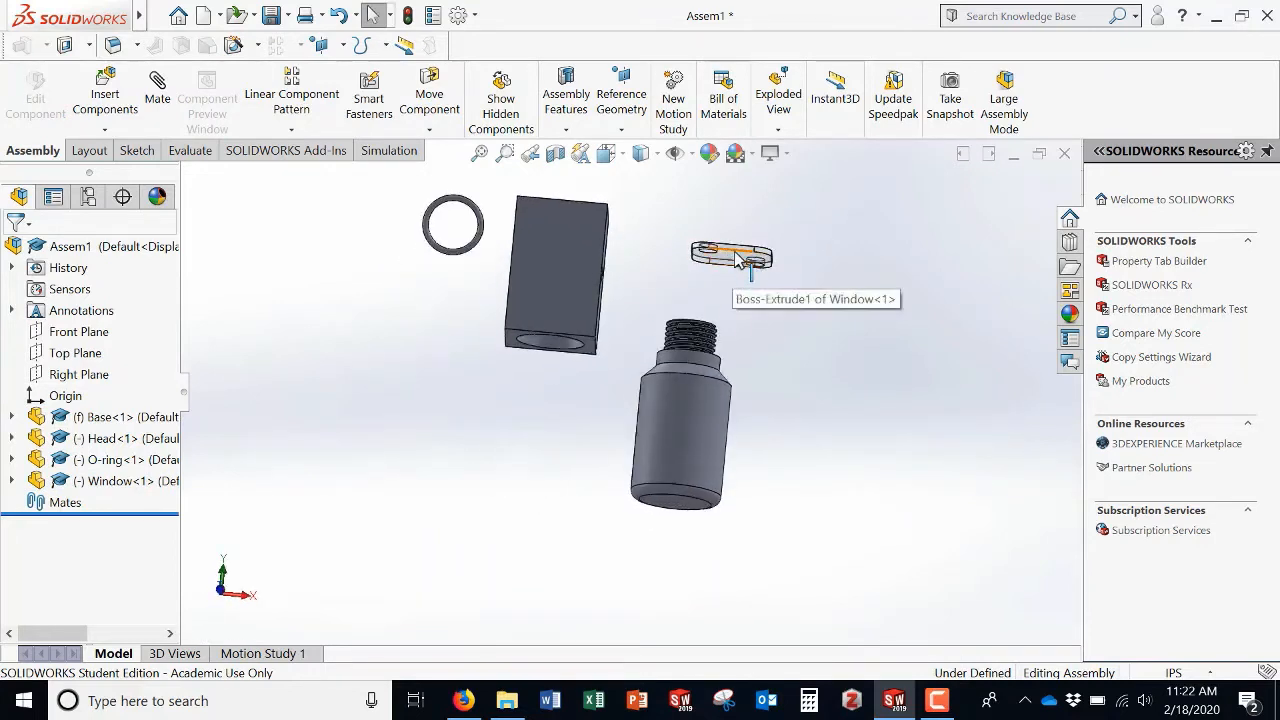
Step: Add a coincident mate between the Head's top recess face and the Window's flat bottom face
middle_click_drag(837, 254, 790, 381)
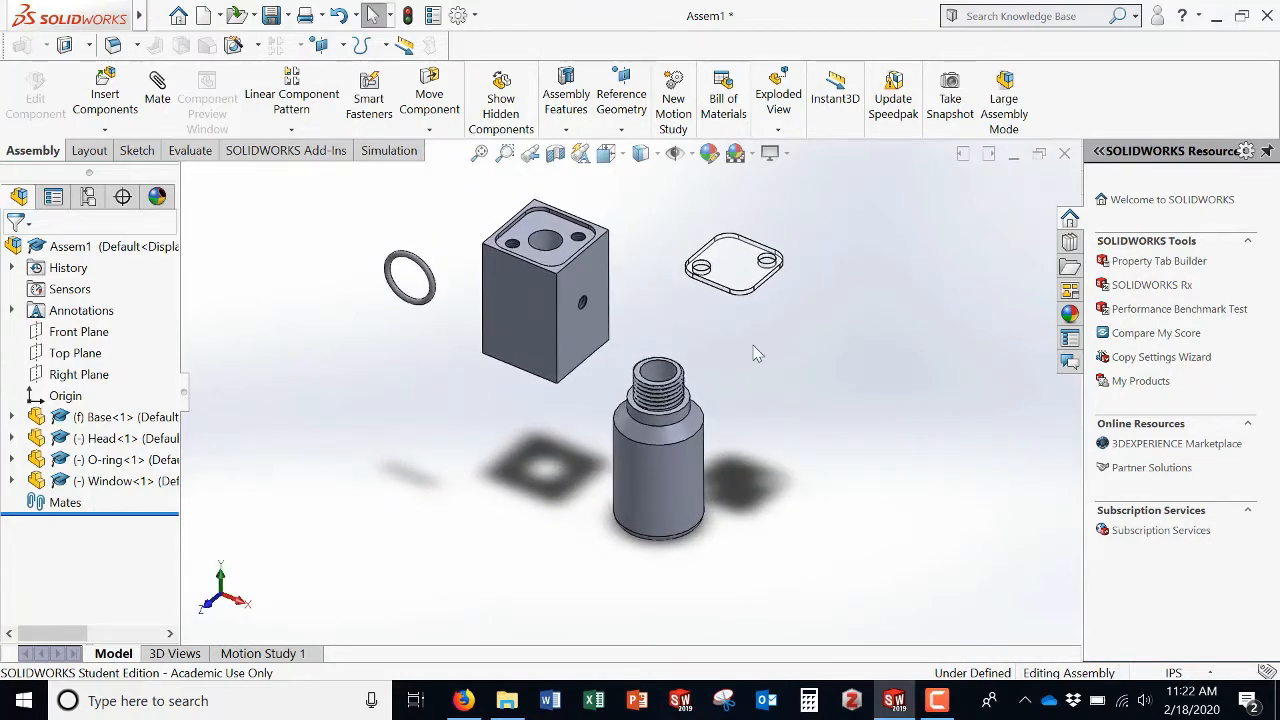
middle_click_drag(752, 342, 720, 294)
scroll(720, 294, "up", 4)
scroll(718, 280, "down", 5)
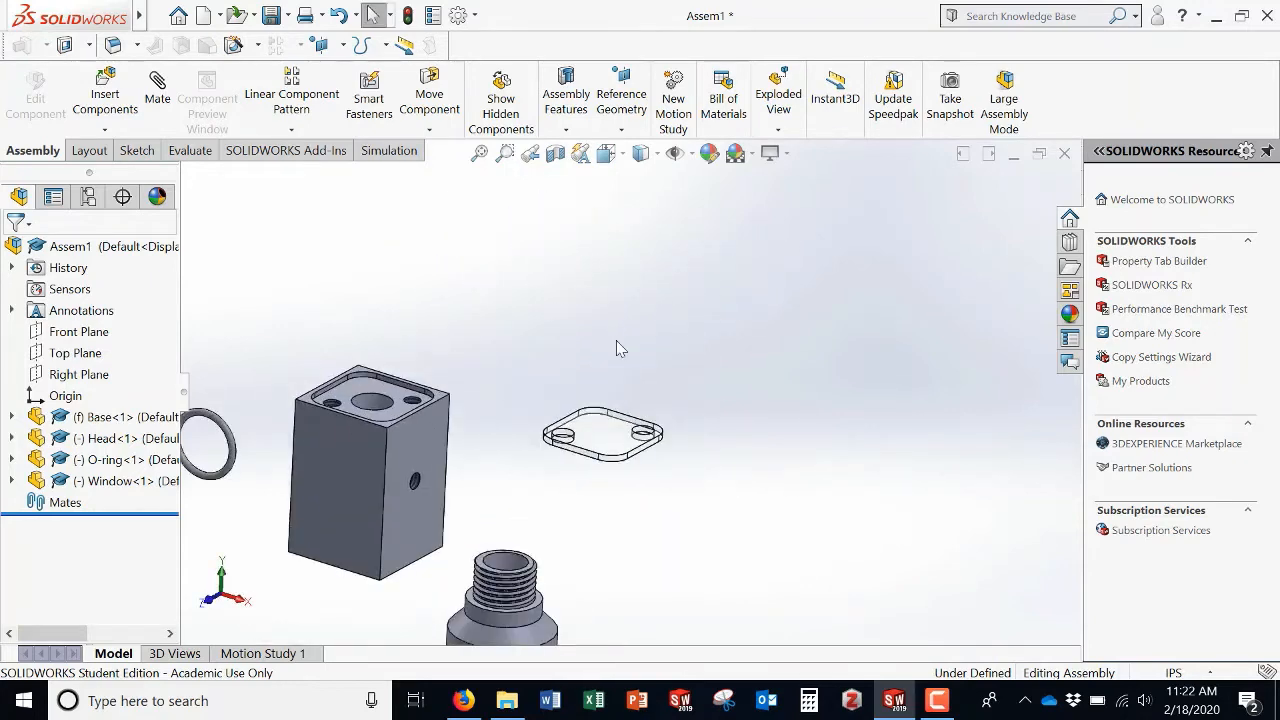
scroll(515, 444, "up", 3)
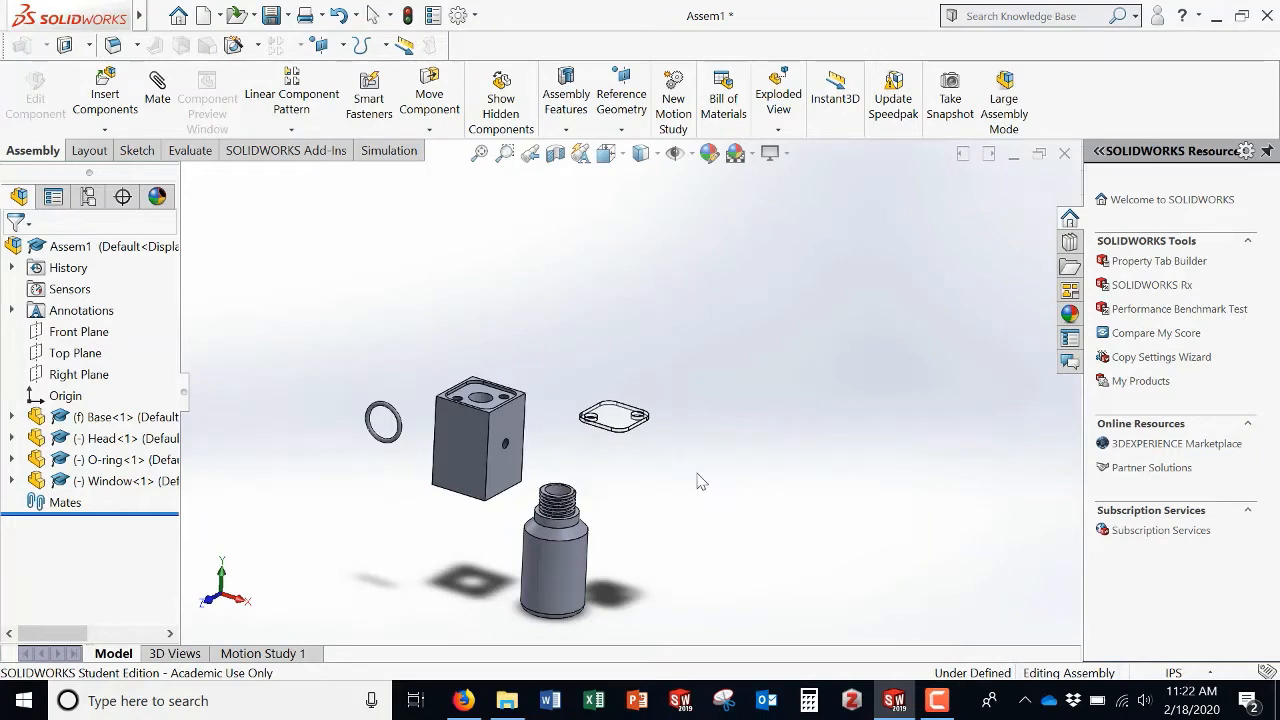
middle_click_drag(700, 482, 747, 465, "ctrl")
scroll(613, 415, "down", 4)
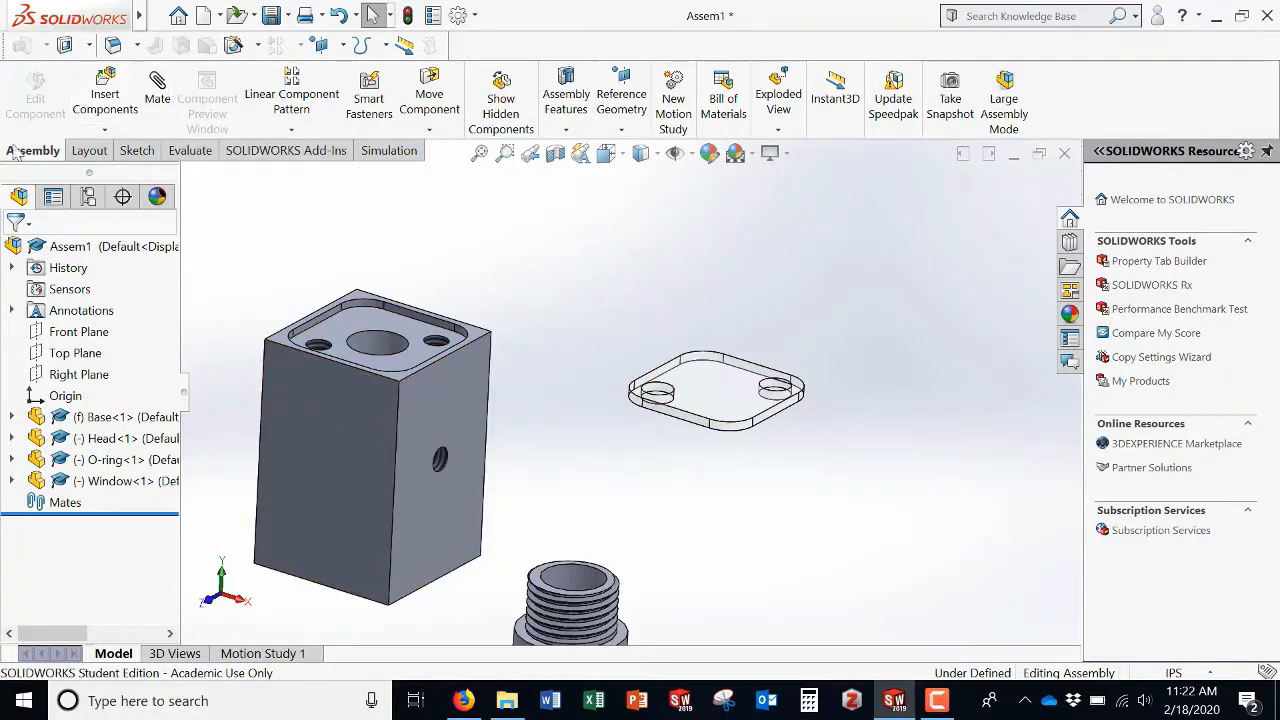
left_click(158, 88)
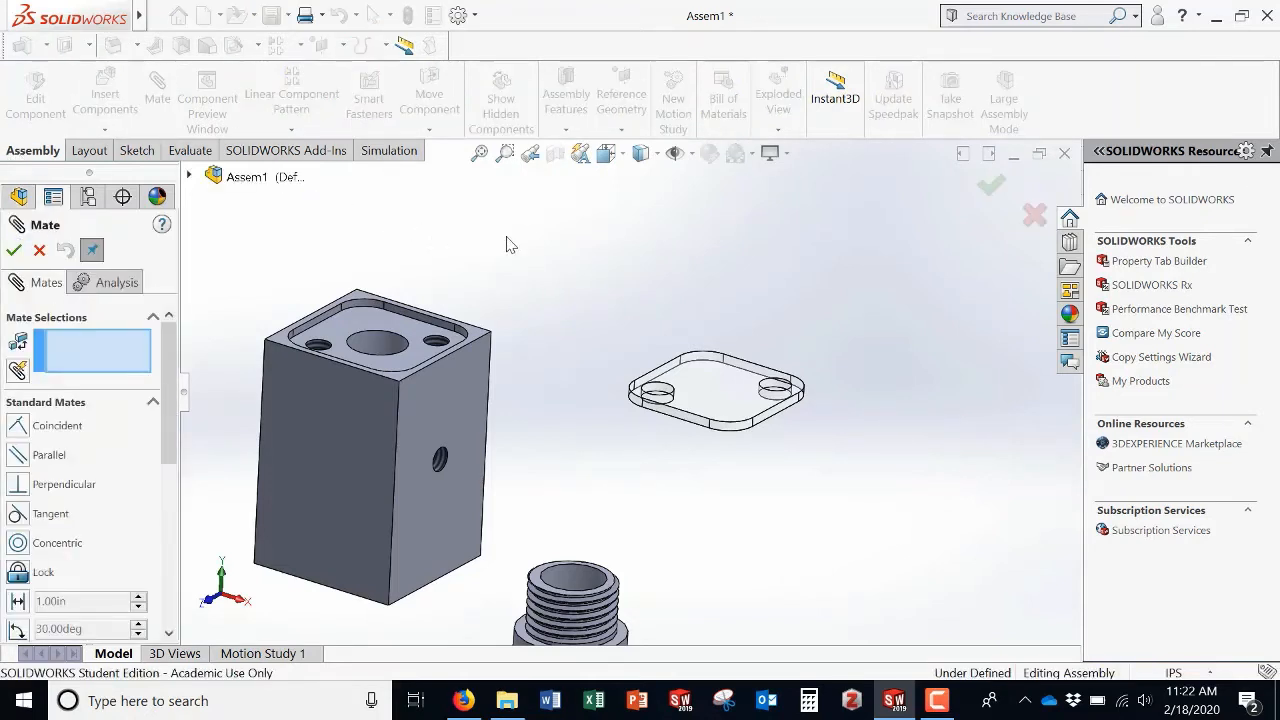
left_click(345, 345)
middle_click_drag(551, 420, 580, 277)
left_click(718, 372)
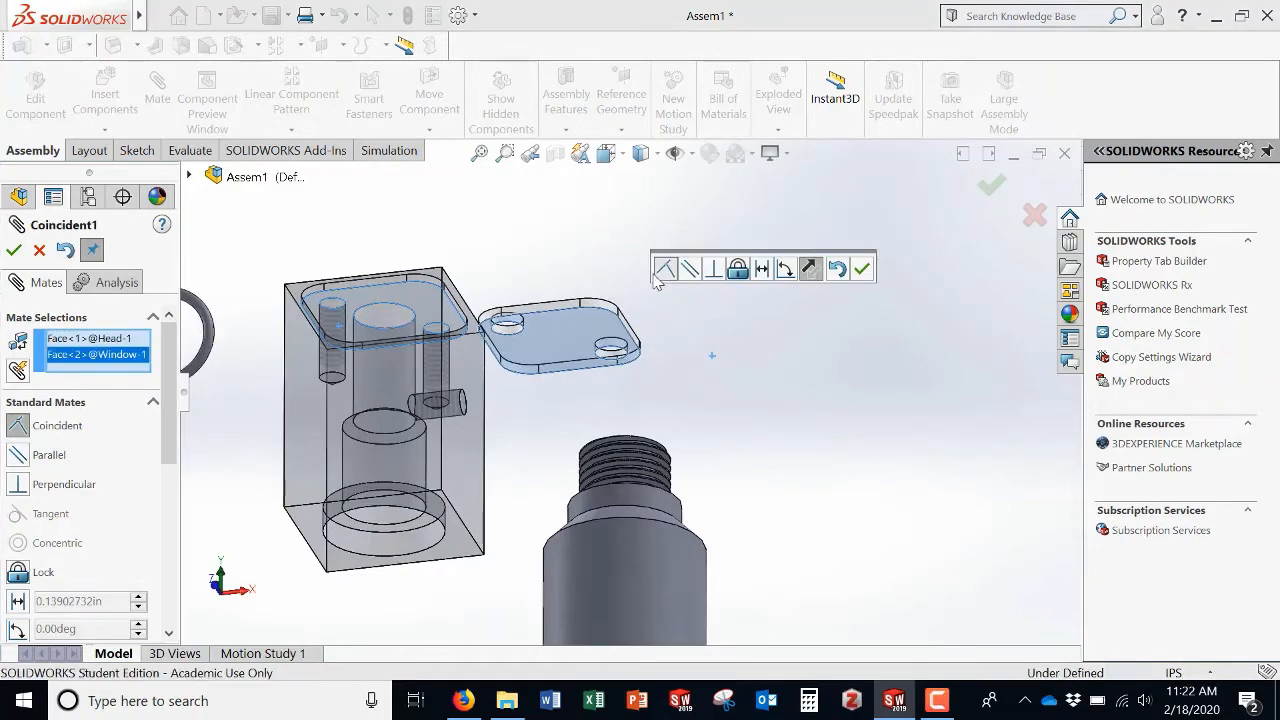
middle_click_drag(600, 265, 465, 415)
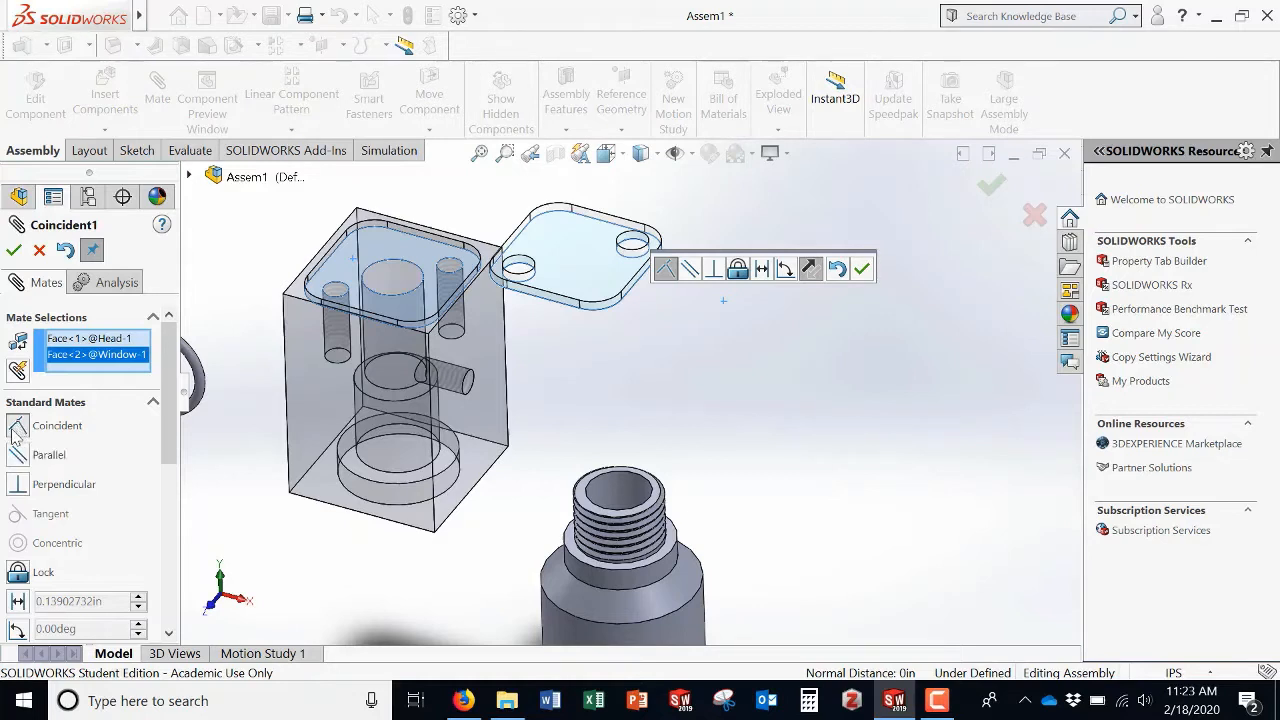
left_click(14, 251)
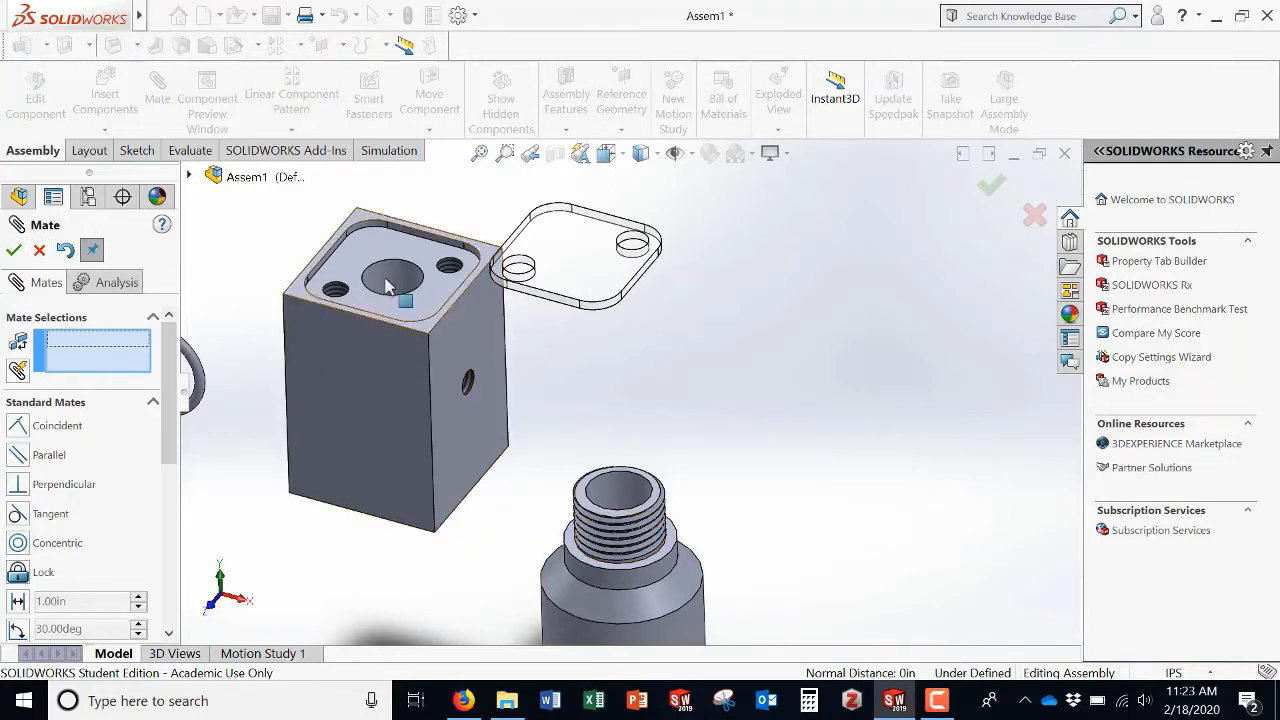
Step: Slide the Window over the Head and mate one recess side wall coincident with the matching Window side face
left_click_drag(559, 309, 471, 311)
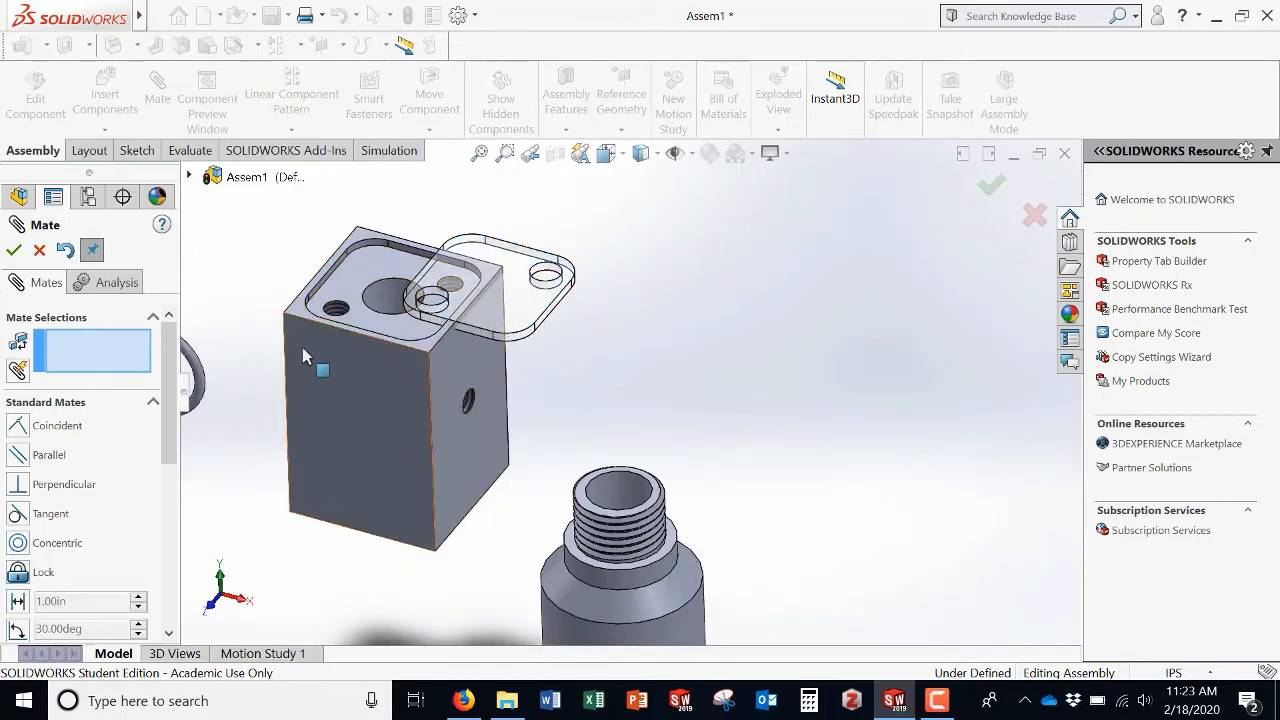
middle_click_drag(271, 309, 323, 366)
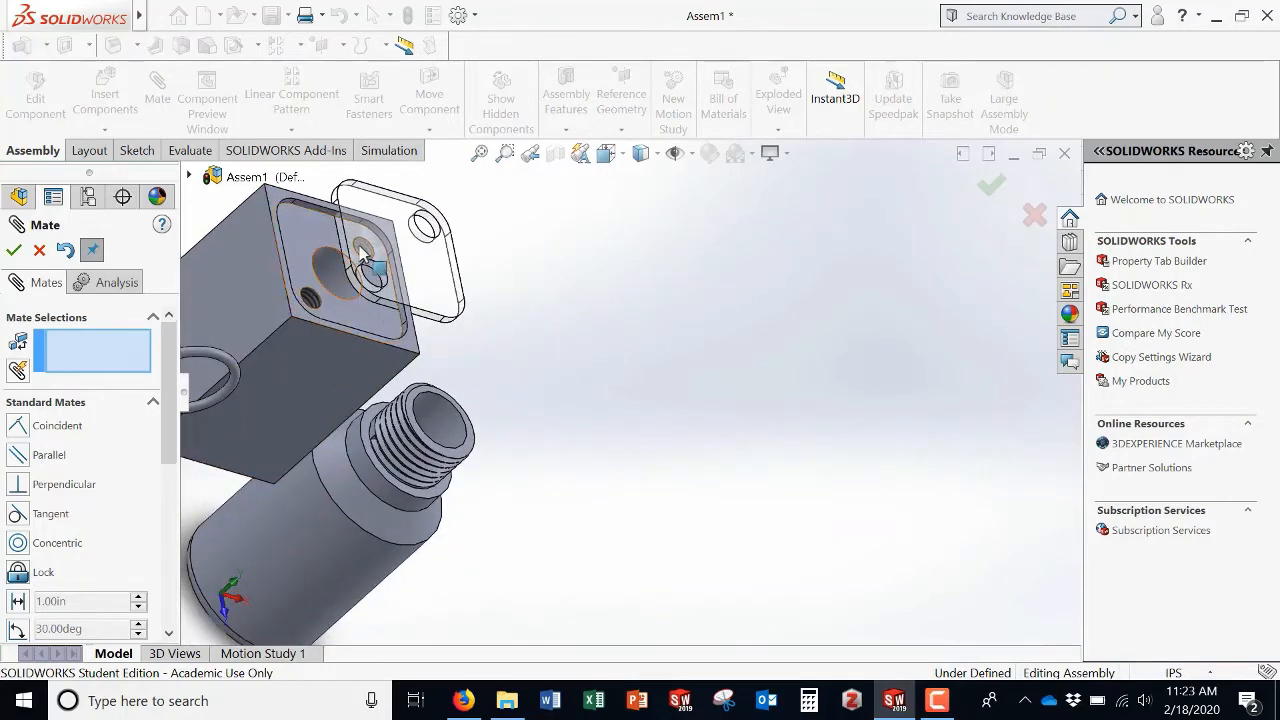
scroll(360, 248, "down", 2)
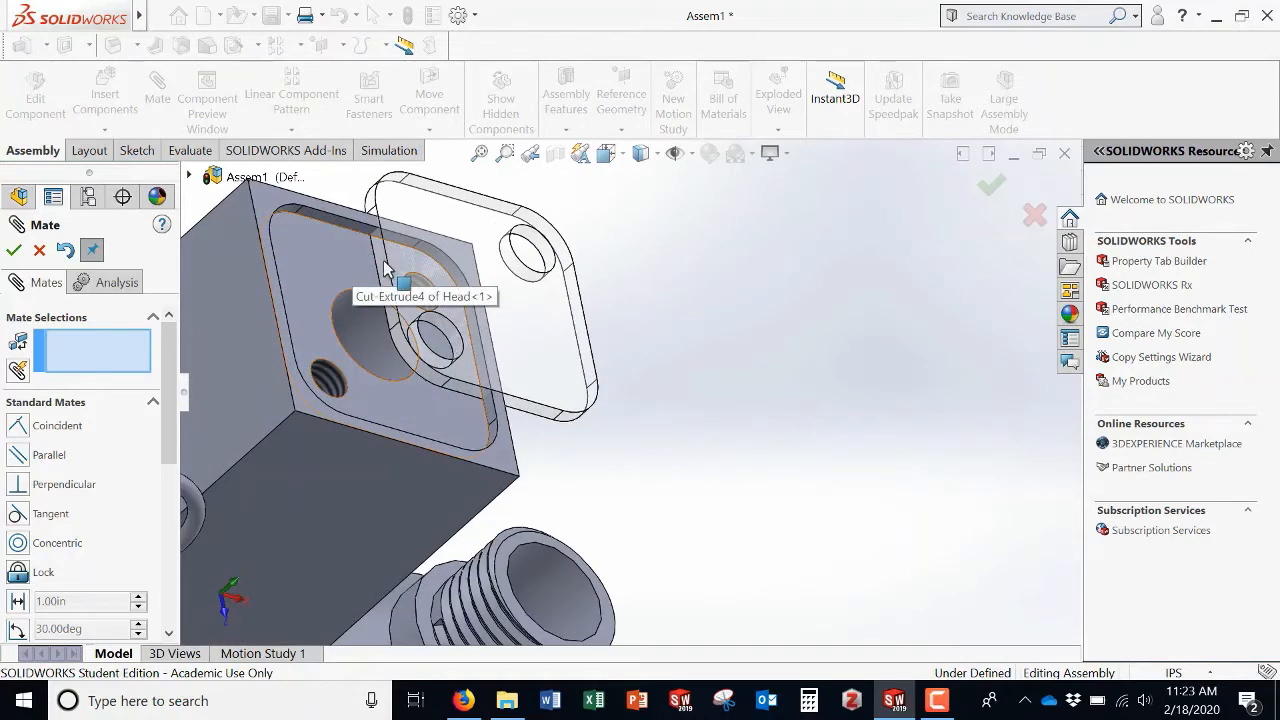
scroll(390, 270, "down", 3)
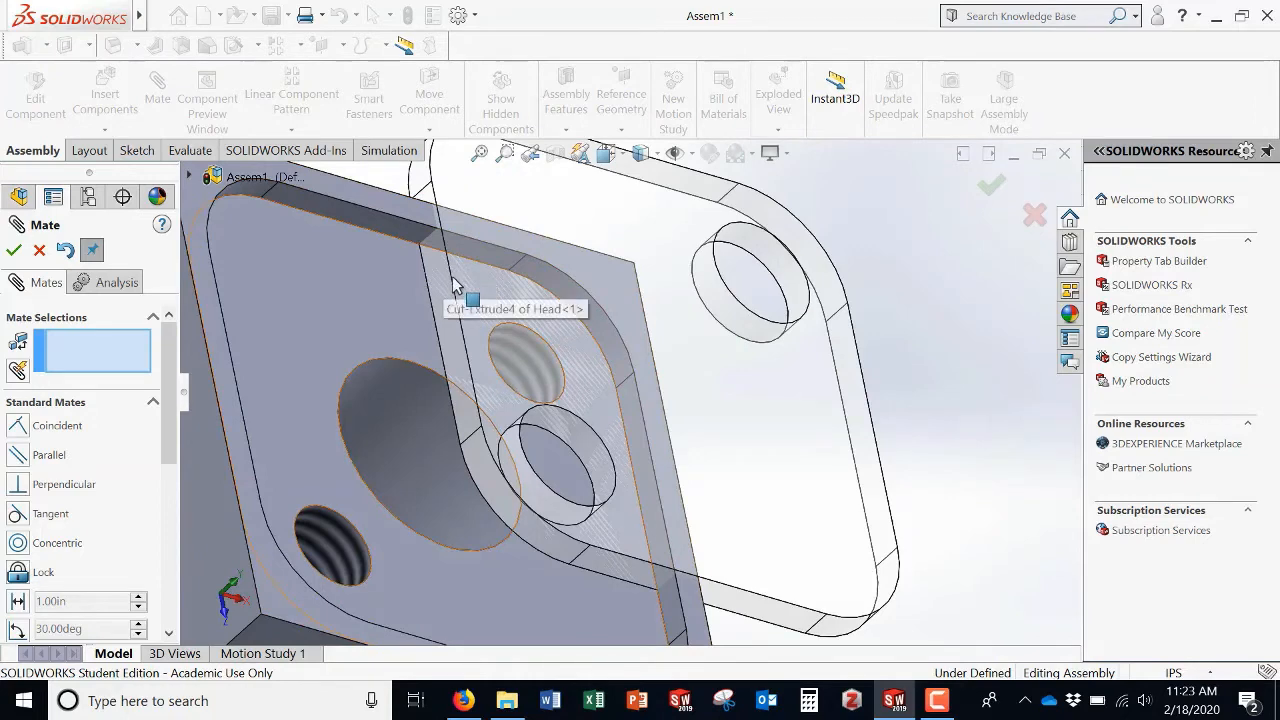
middle_click_drag(396, 307, 346, 345)
scroll(328, 318, "up", 3)
scroll(340, 360, "down", 4)
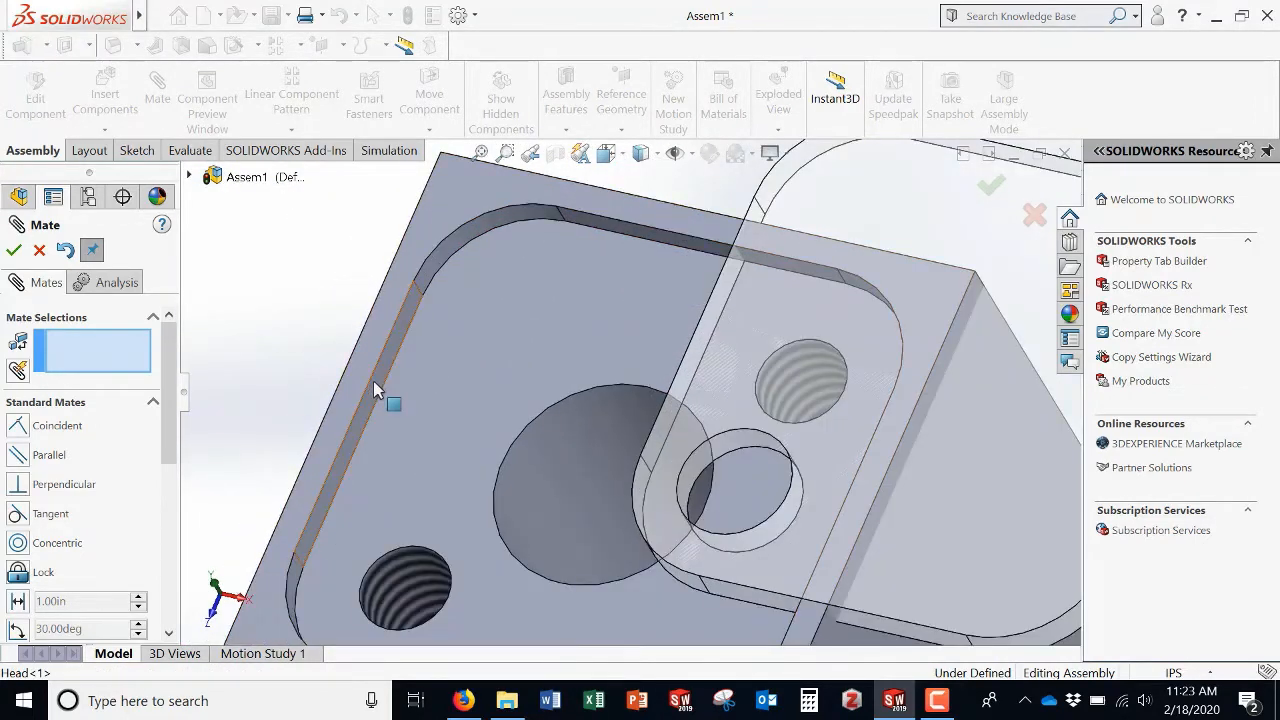
left_click(375, 388)
middle_click_drag(408, 394, 543, 366)
left_click(544, 366)
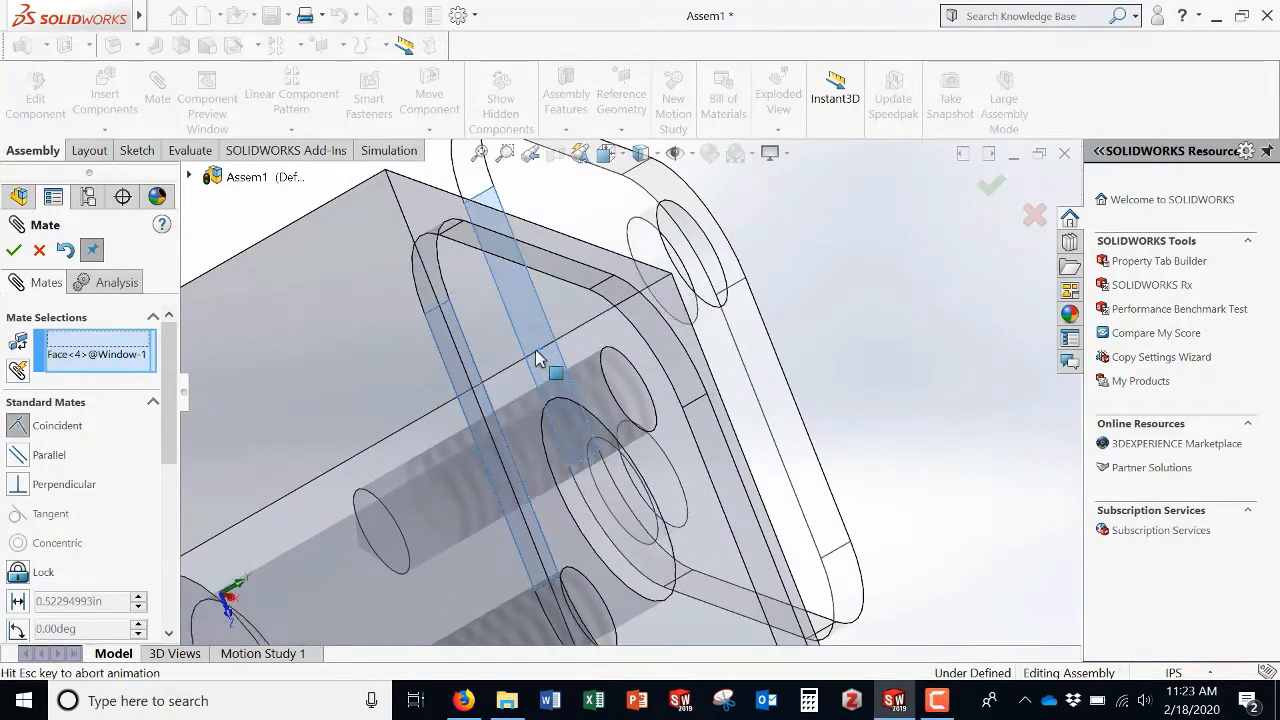
middle_click_drag(548, 418, 486, 429)
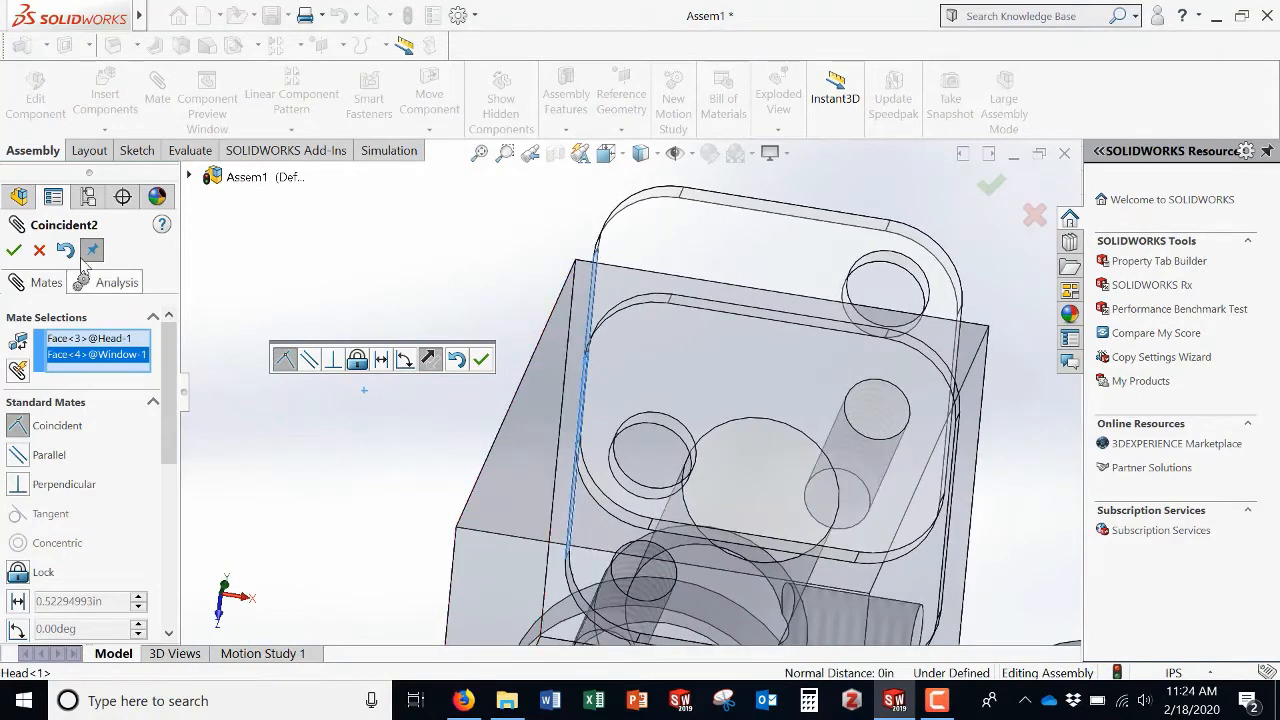
left_click(14, 251)
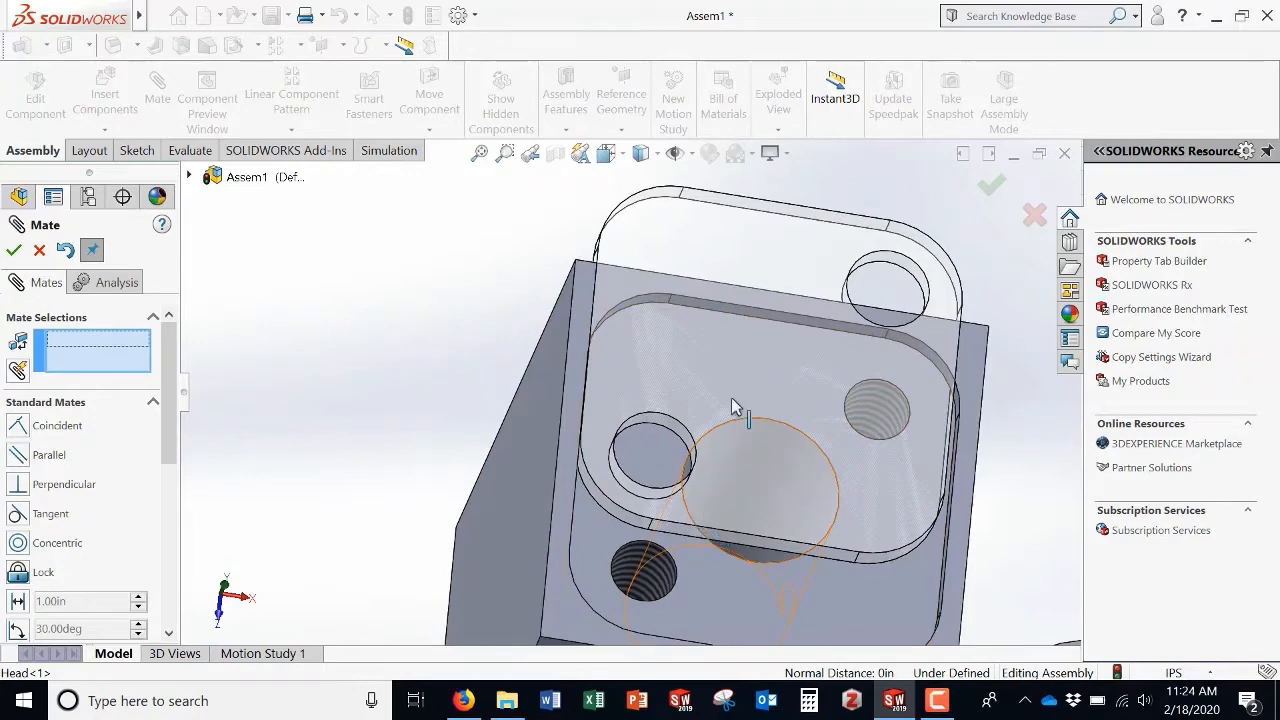
Step: Mate an adjacent recess wall coincident with the Window's other side face and close the Mate command
left_click_drag(704, 252, 731, 284)
middle_click_drag(674, 551, 648, 594)
left_click(626, 641)
left_click(645, 592)
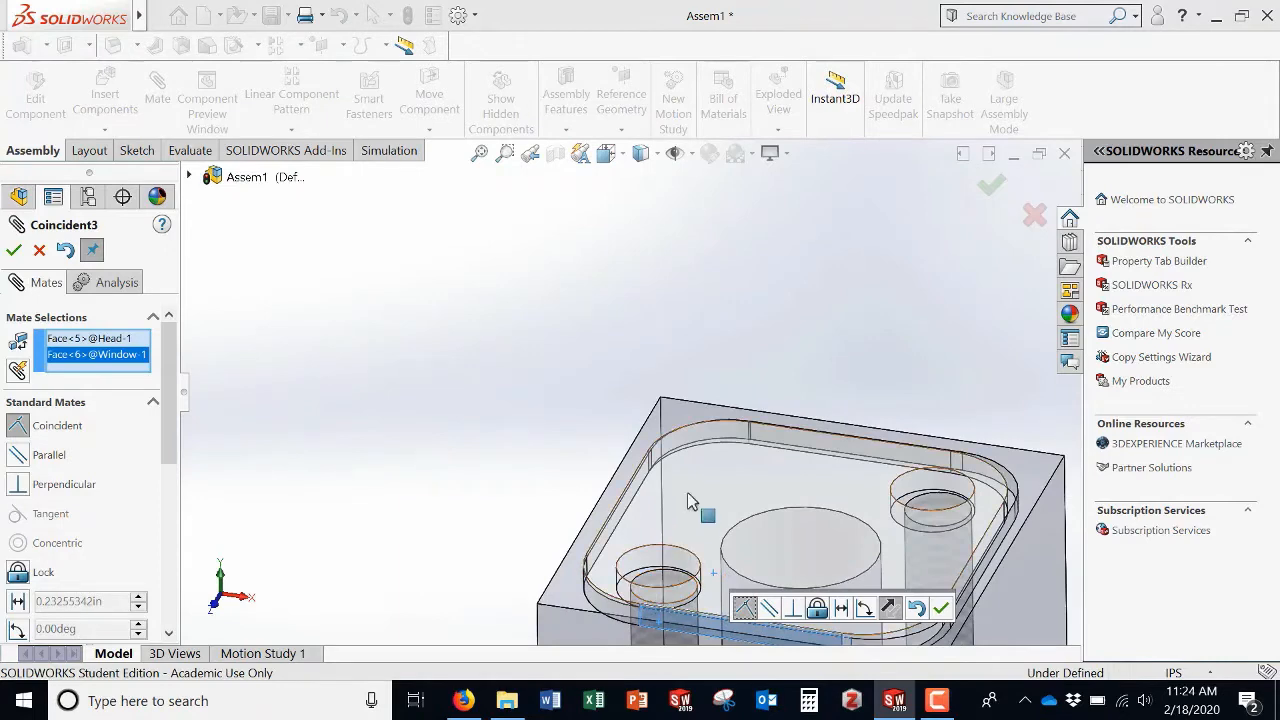
left_click(13, 251)
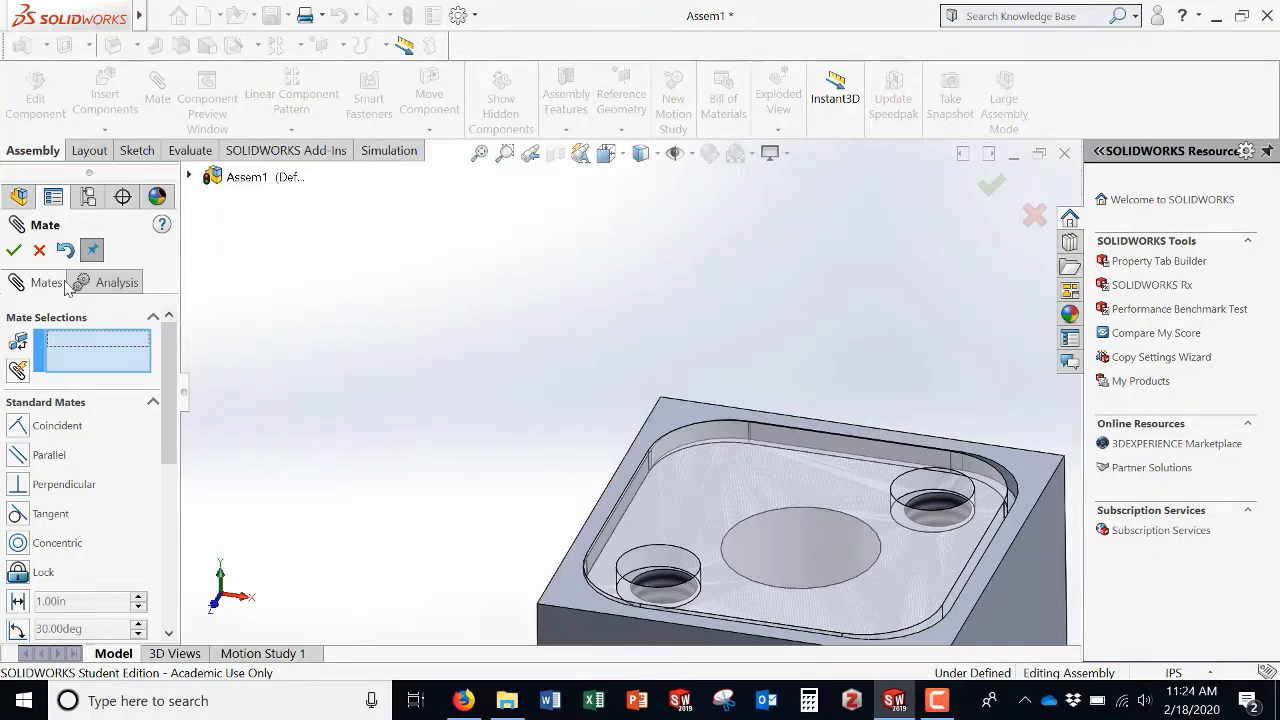
left_click(39, 250)
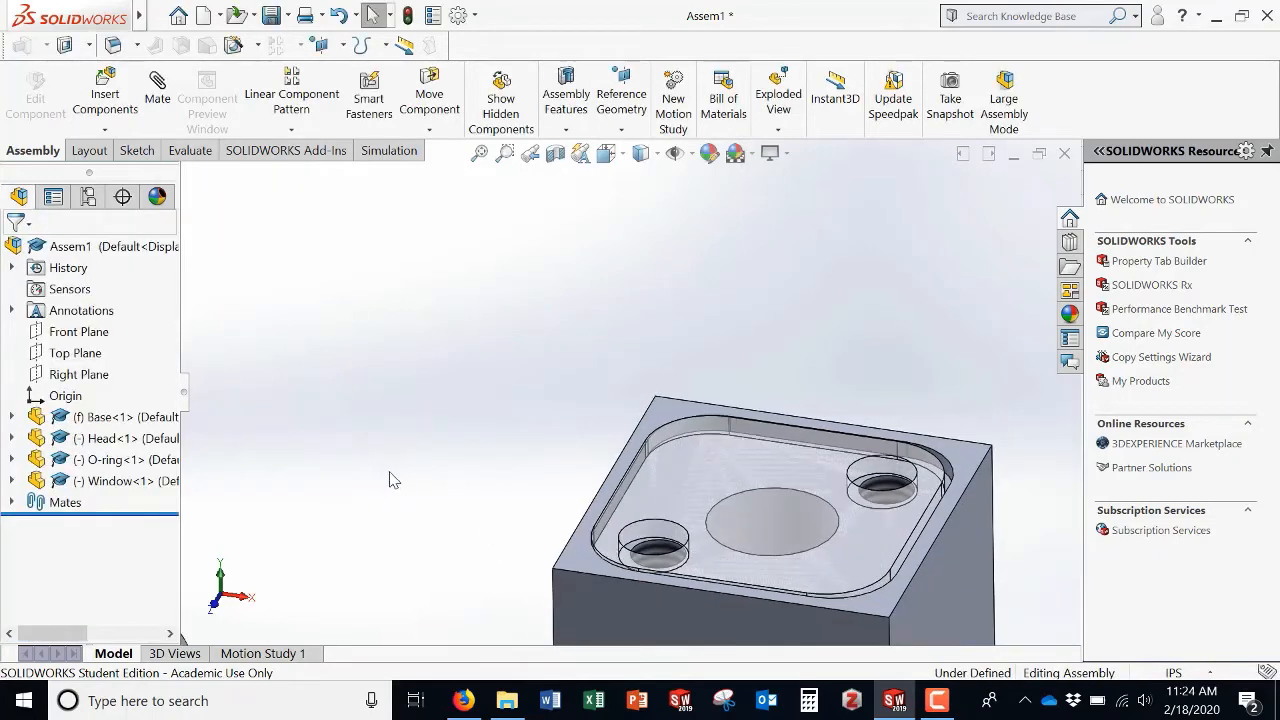
Step: Edit the third coincident mate between Head and Window into a distance mate of 0.01 in
middle_click_drag(510, 461, 690, 548)
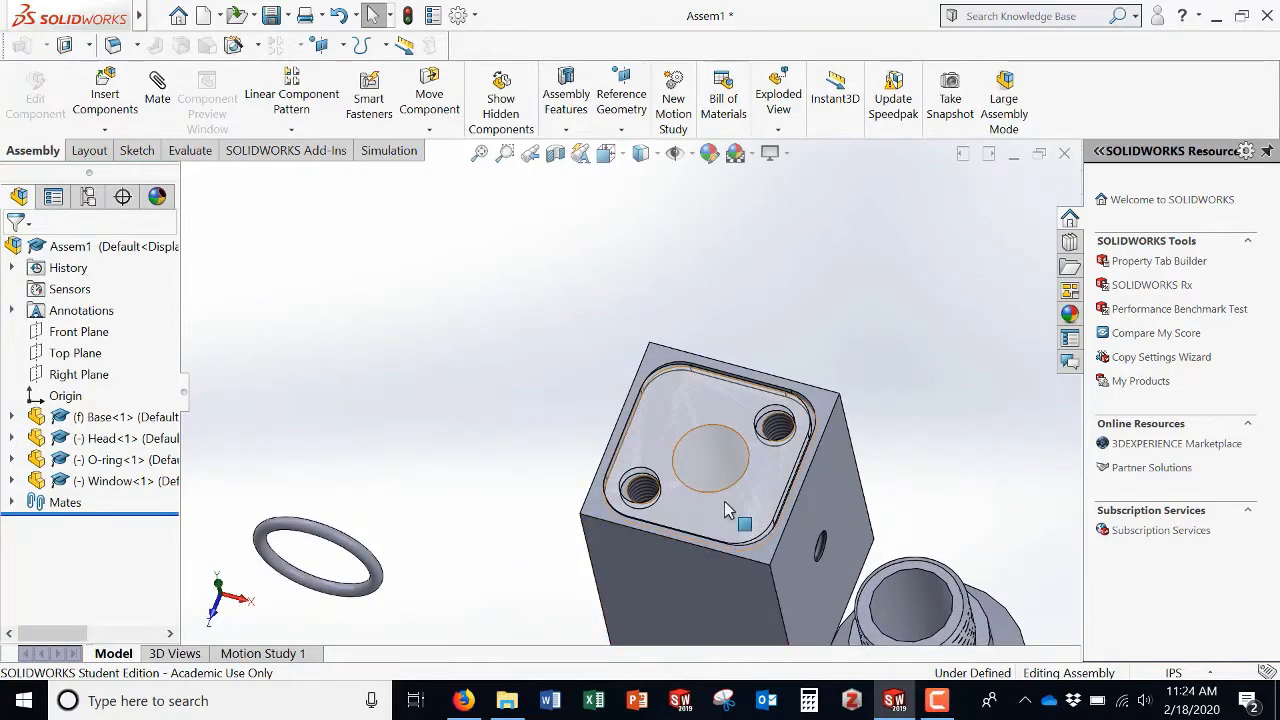
left_click(657, 465)
mouse_move(656, 465)
left_mouse_down()
mouse_move(668, 470)
mouse_move(635, 431)
mouse_move(656, 467)
left_mouse_up()
key("ctrl+8")
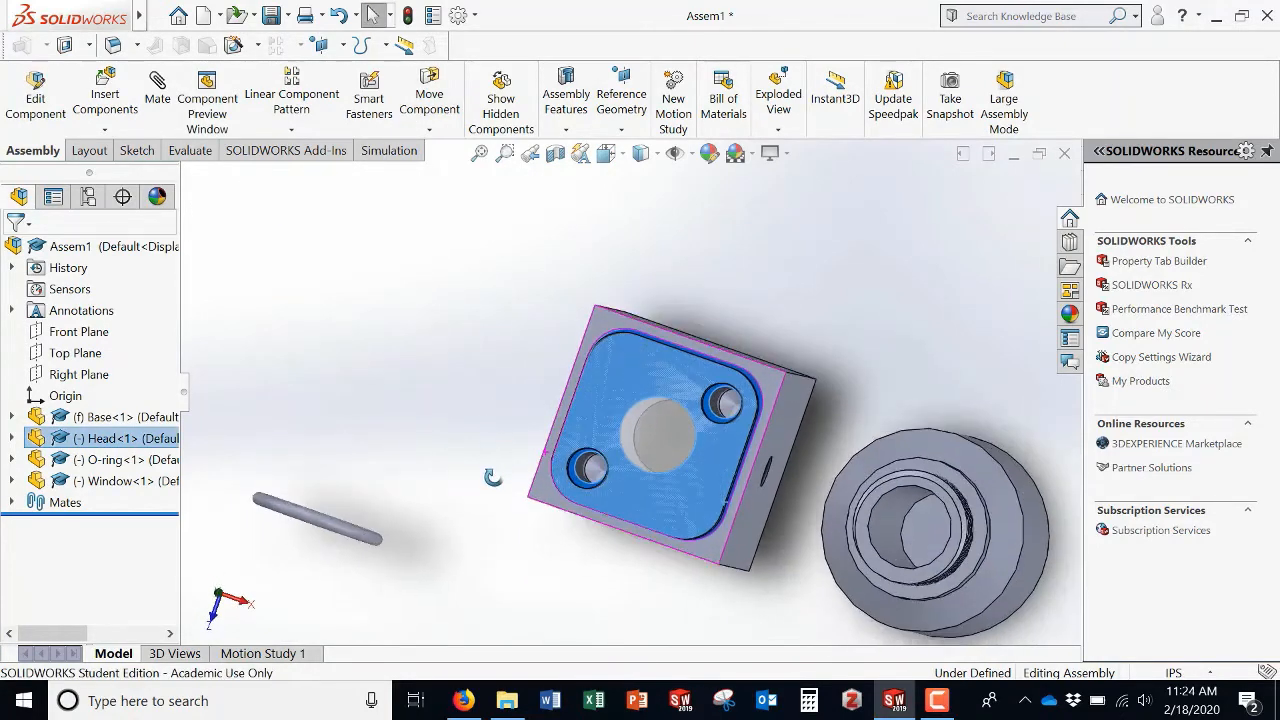
left_click(506, 475)
mouse_move(665, 506)
middle_mouse_down()
mouse_move(668, 478)
mouse_move(667, 497)
mouse_move(660, 487)
middle_mouse_up()
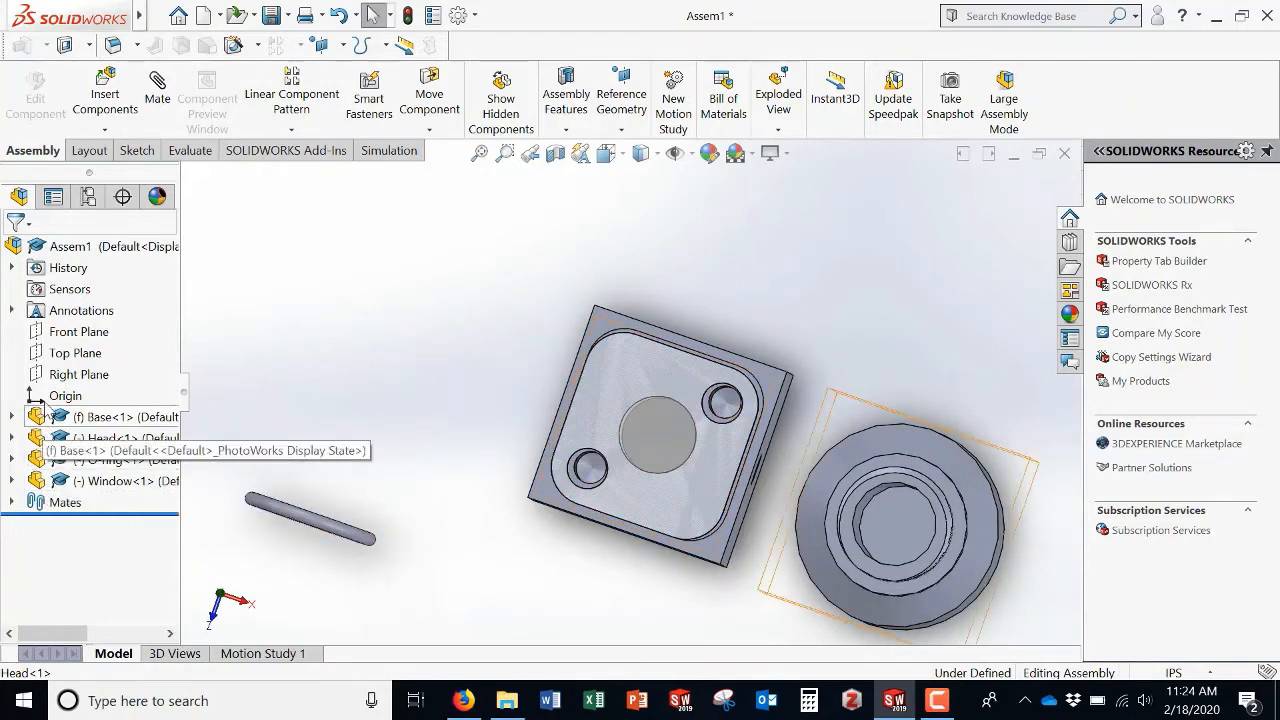
left_click(11, 503)
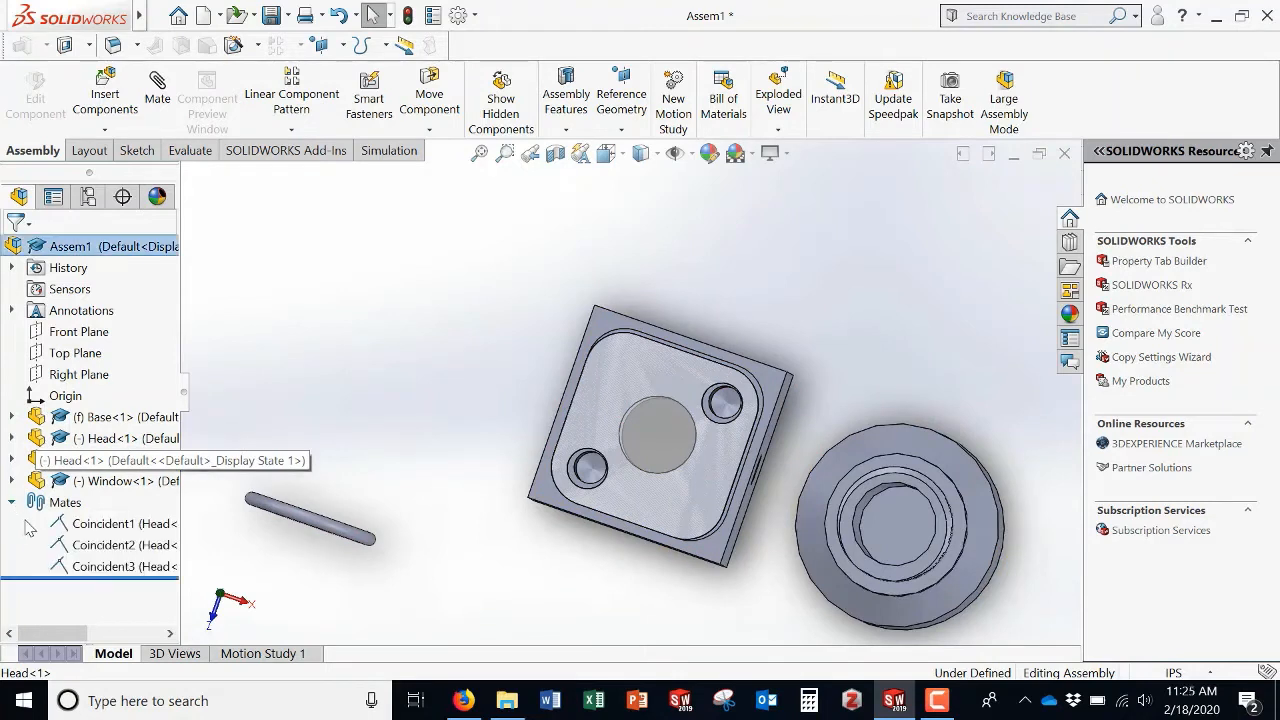
left_click(88, 567)
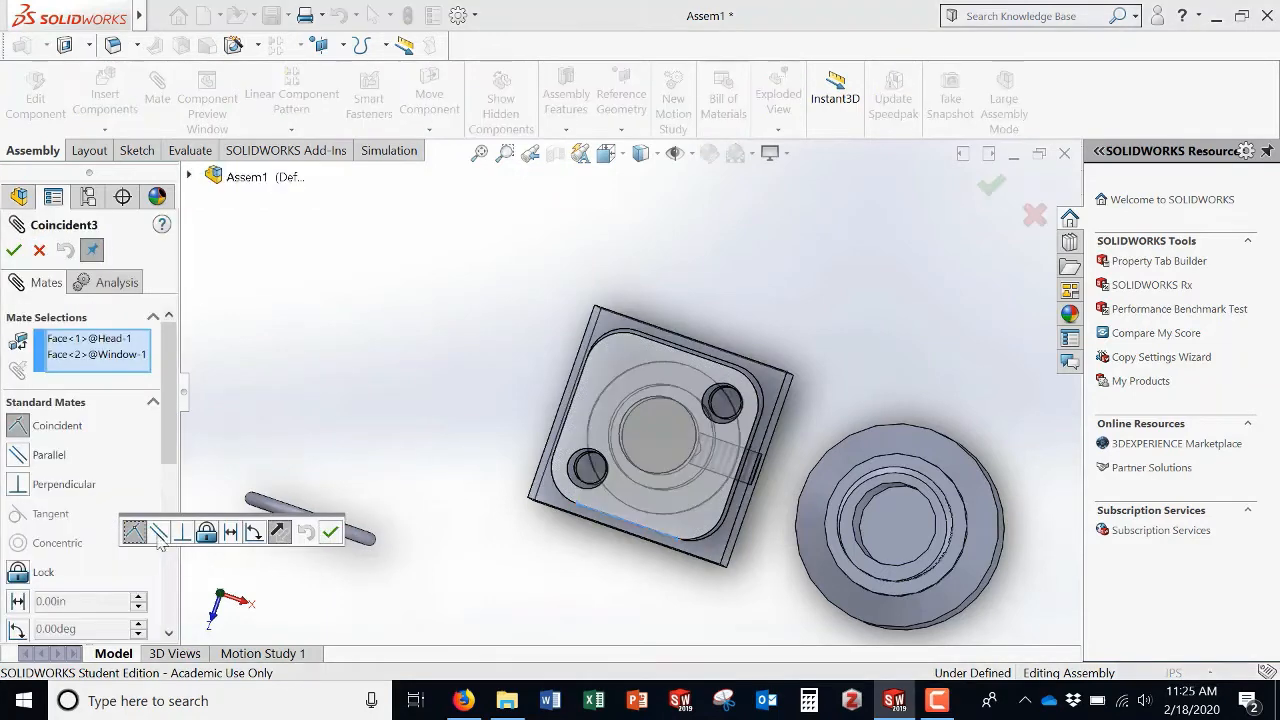
left_click(18, 601)
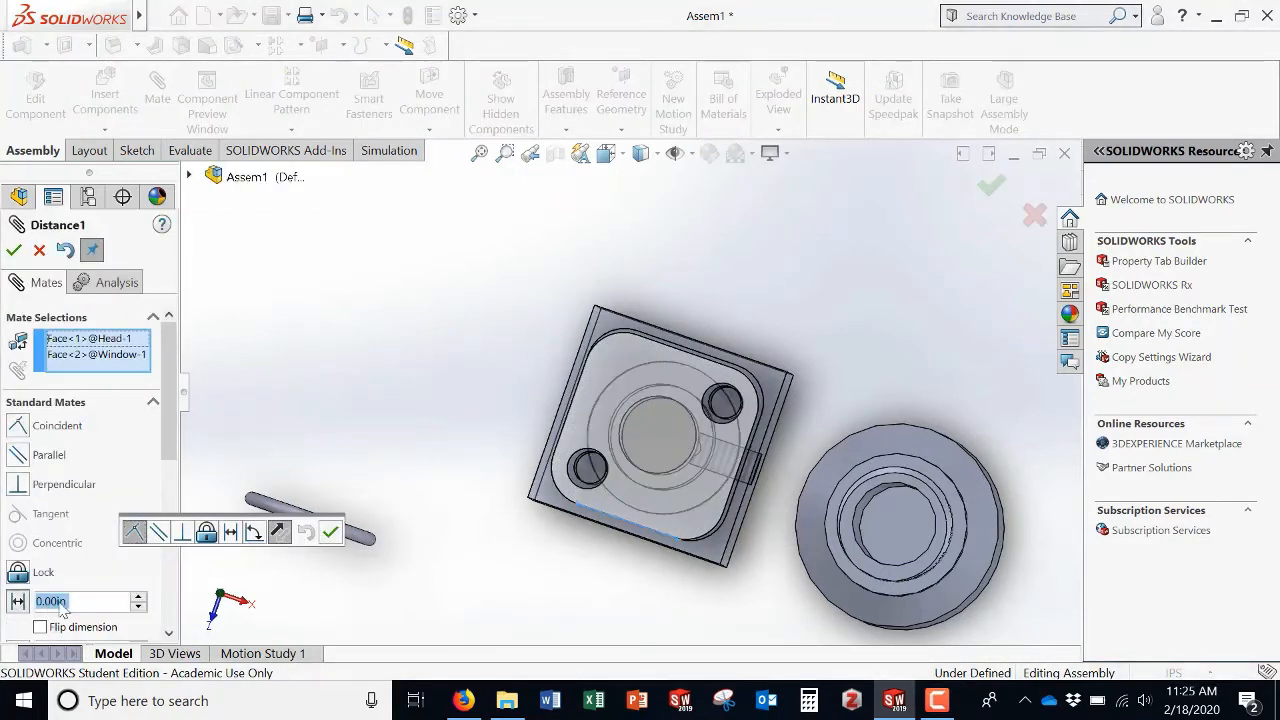
type("0.0")
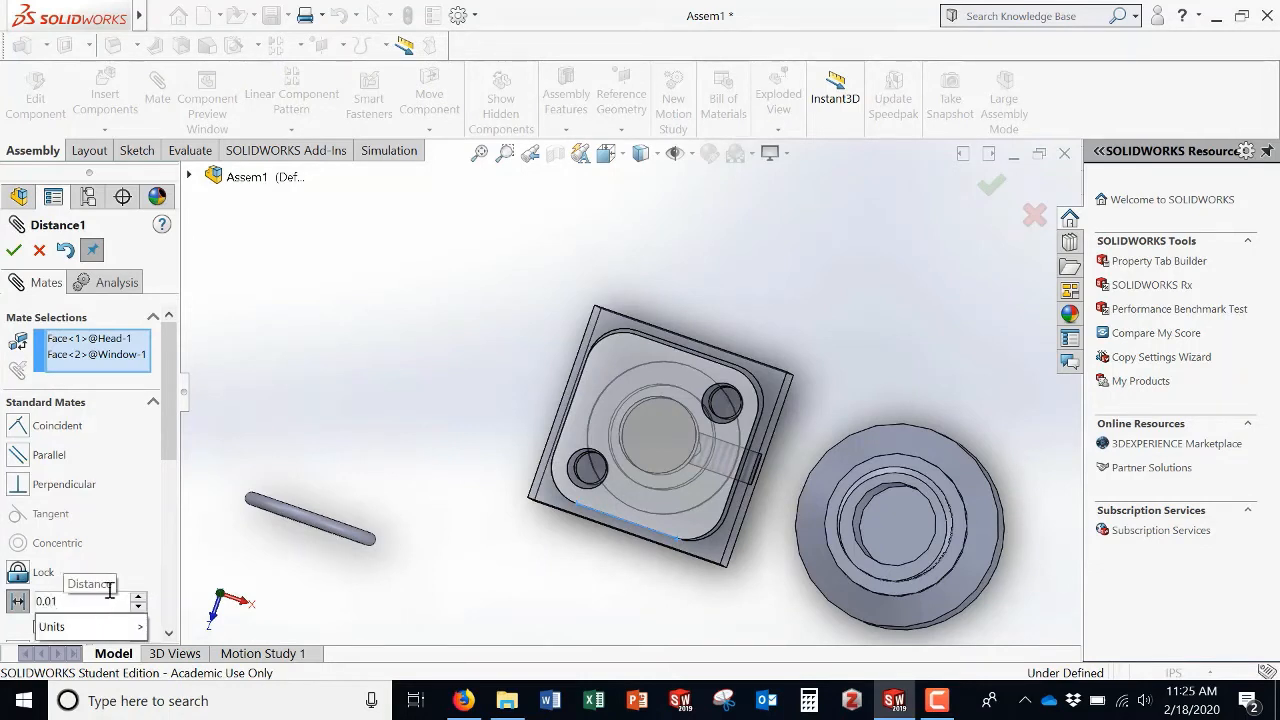
key("Return")
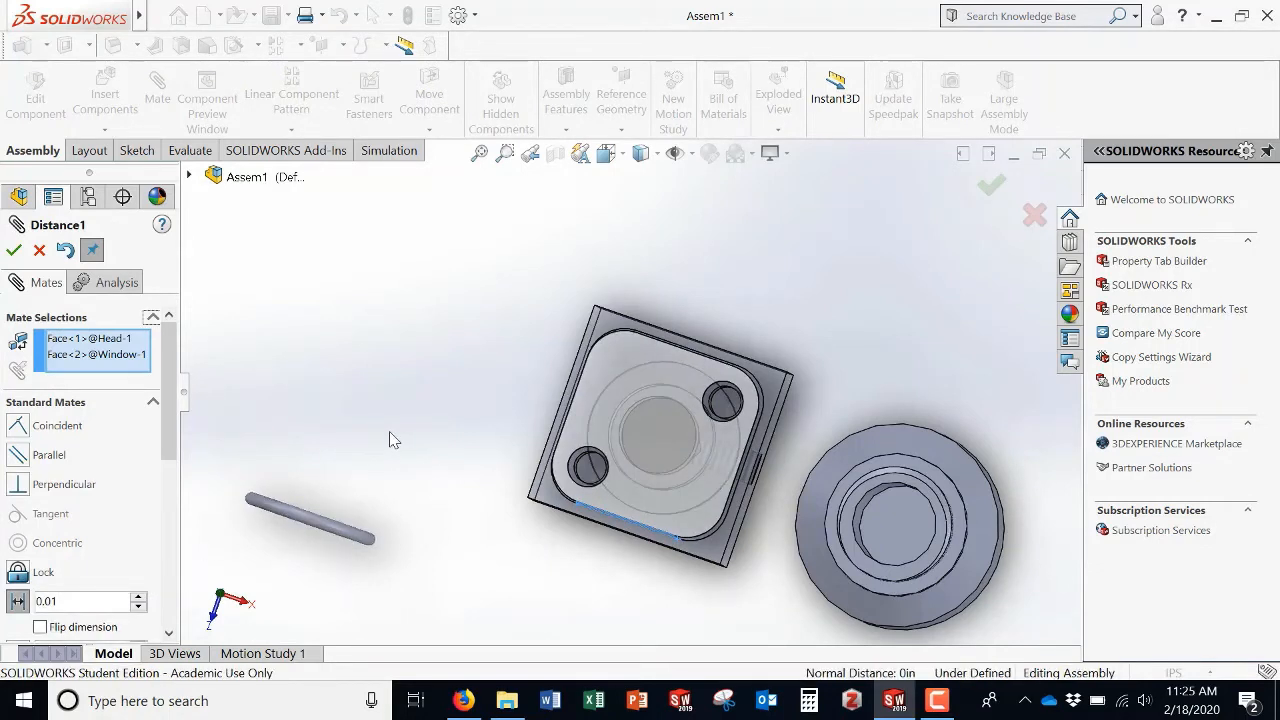
left_click(39, 627)
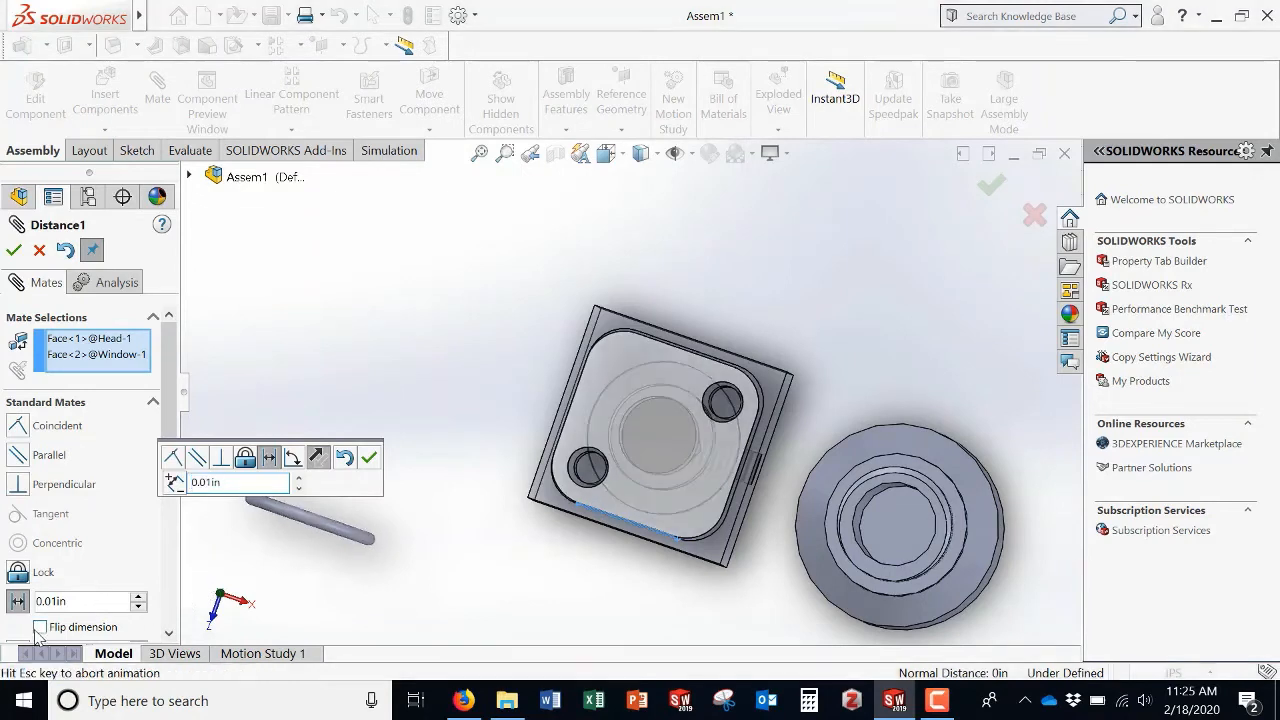
left_click(39, 627)
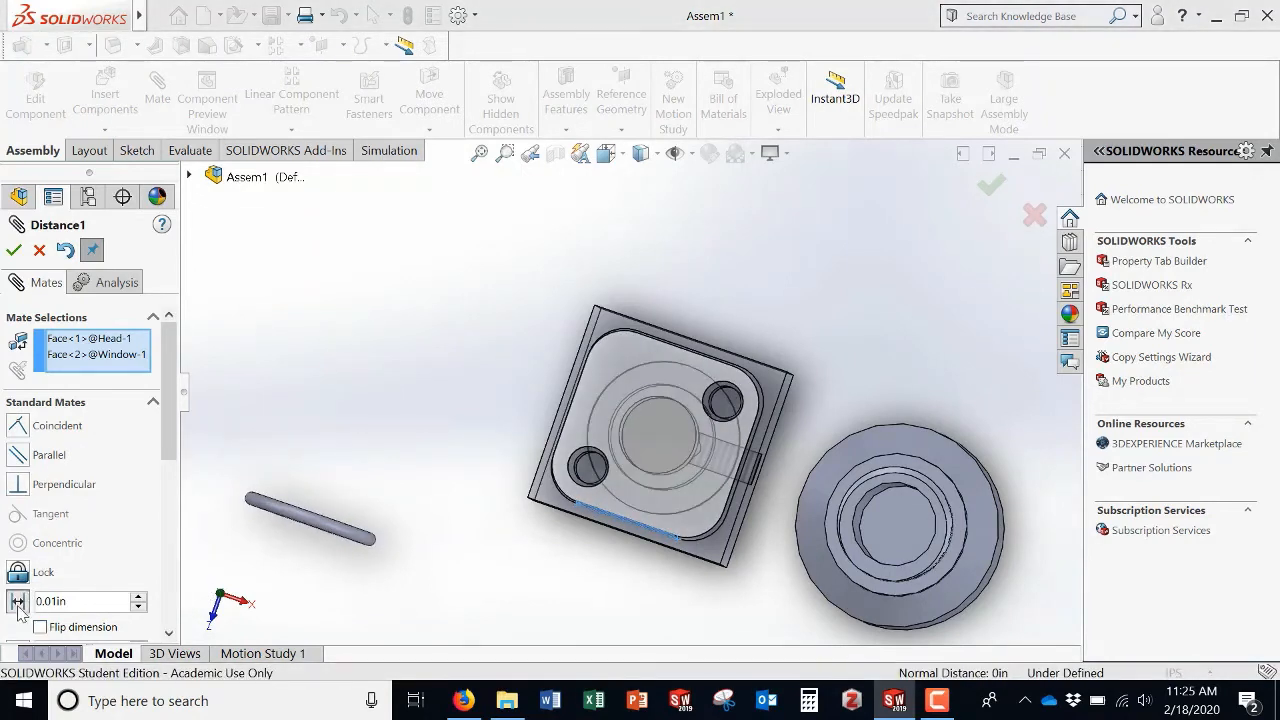
left_click(14, 251)
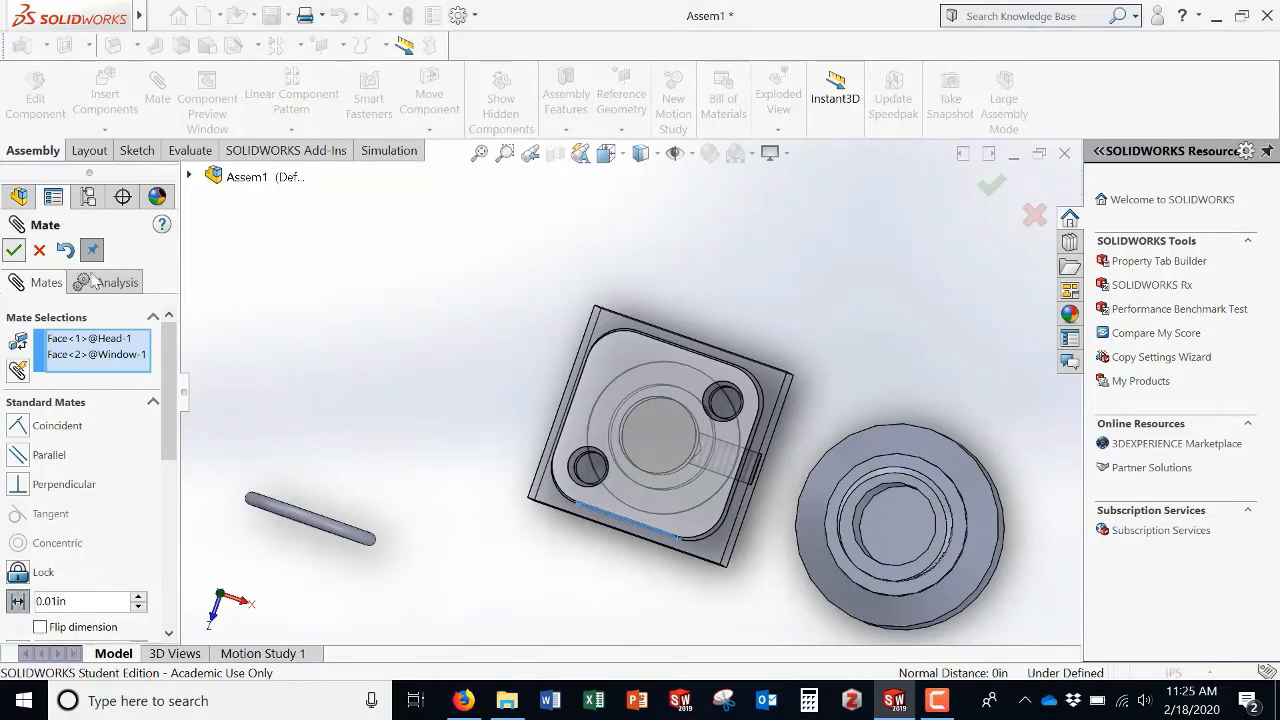
left_click(39, 251)
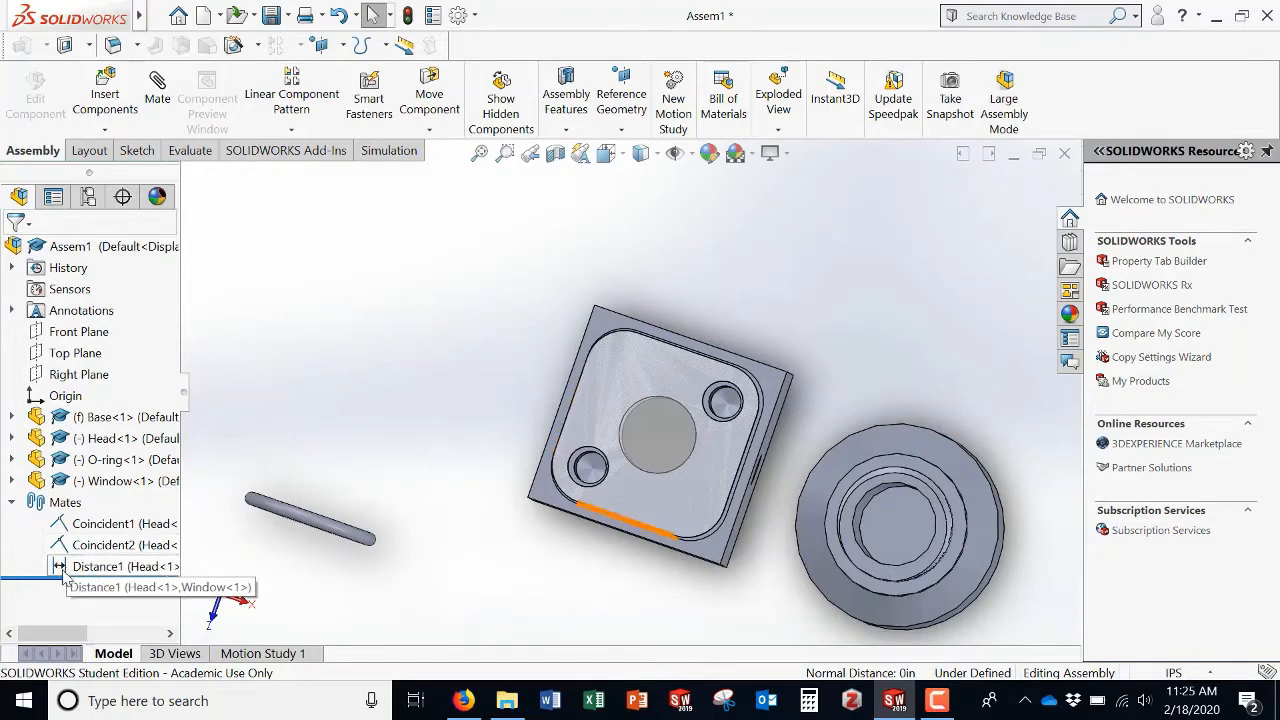
Step: Change the second coincident mate between Head and Window into a distance mate of 0.01 in
left_click(101, 548)
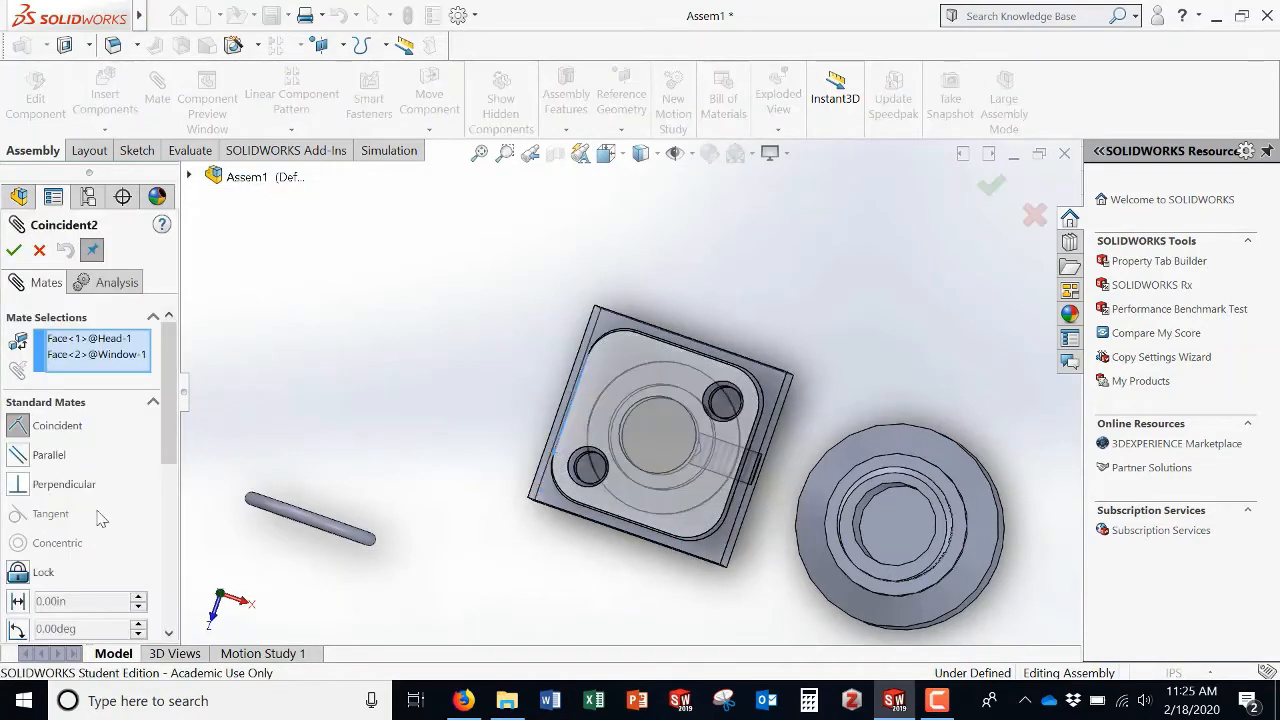
left_click(17, 601)
type("0.")
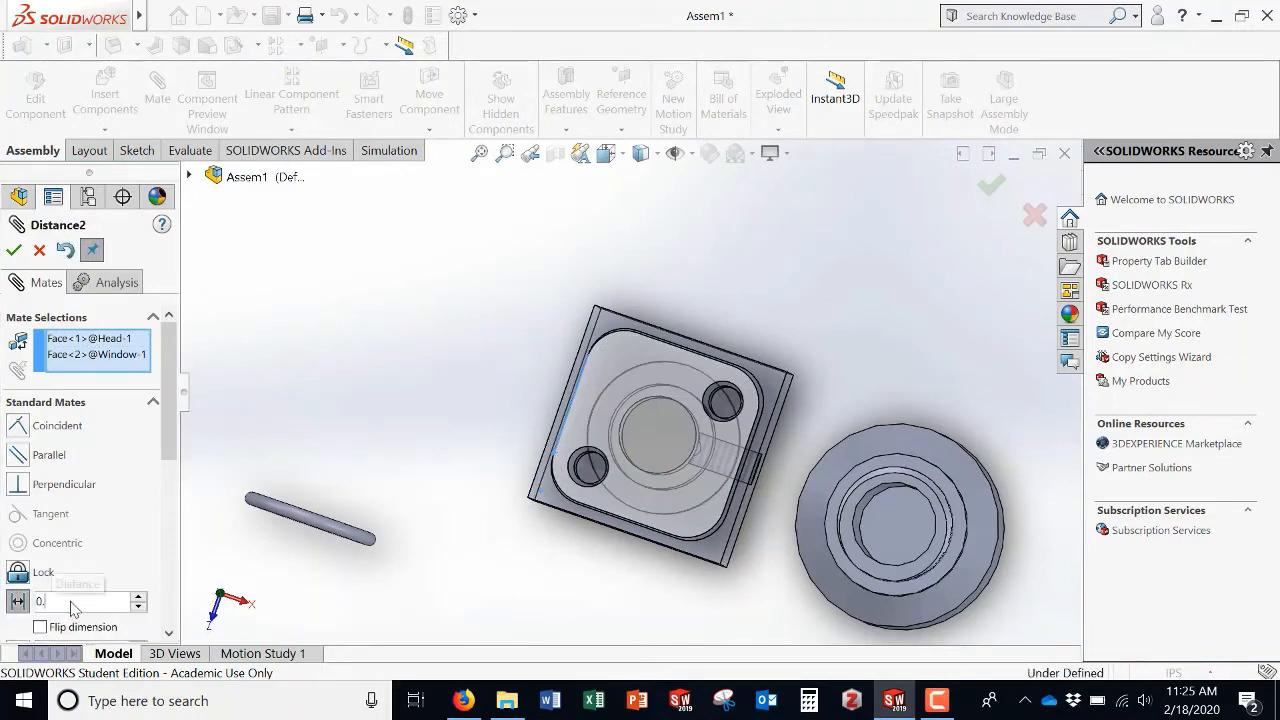
type("01")
key("Return")
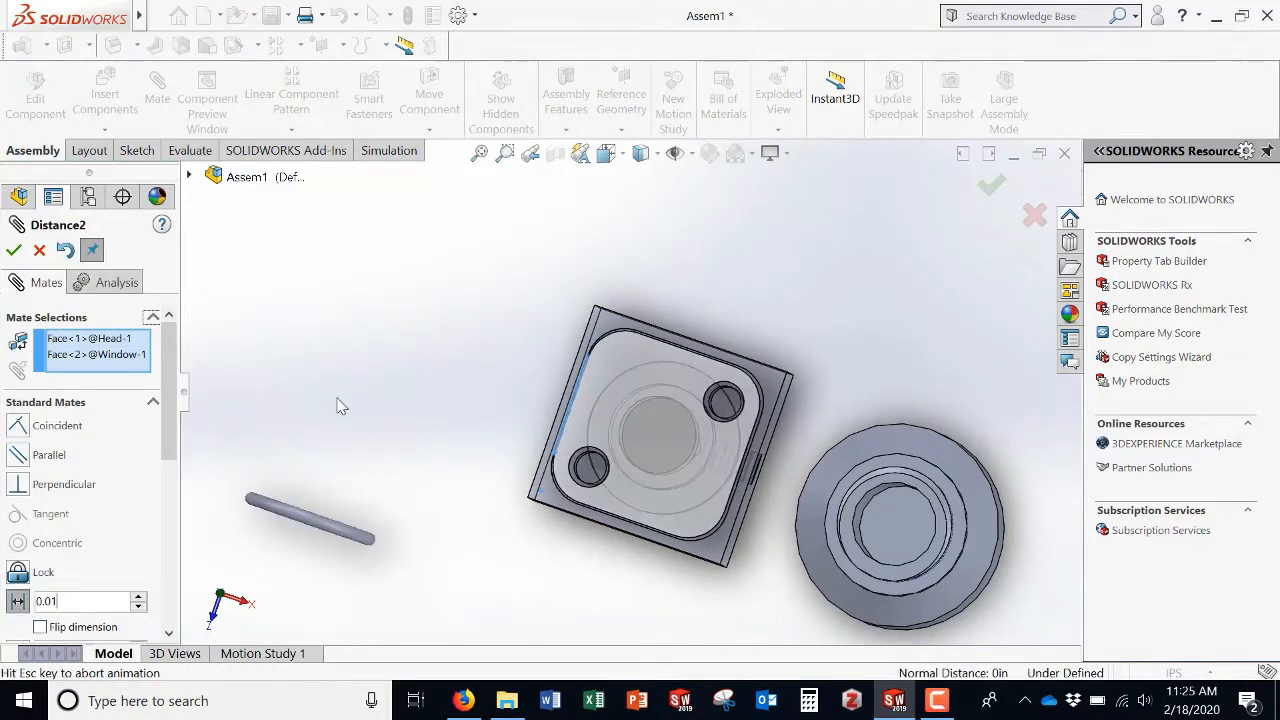
left_click(13, 251)
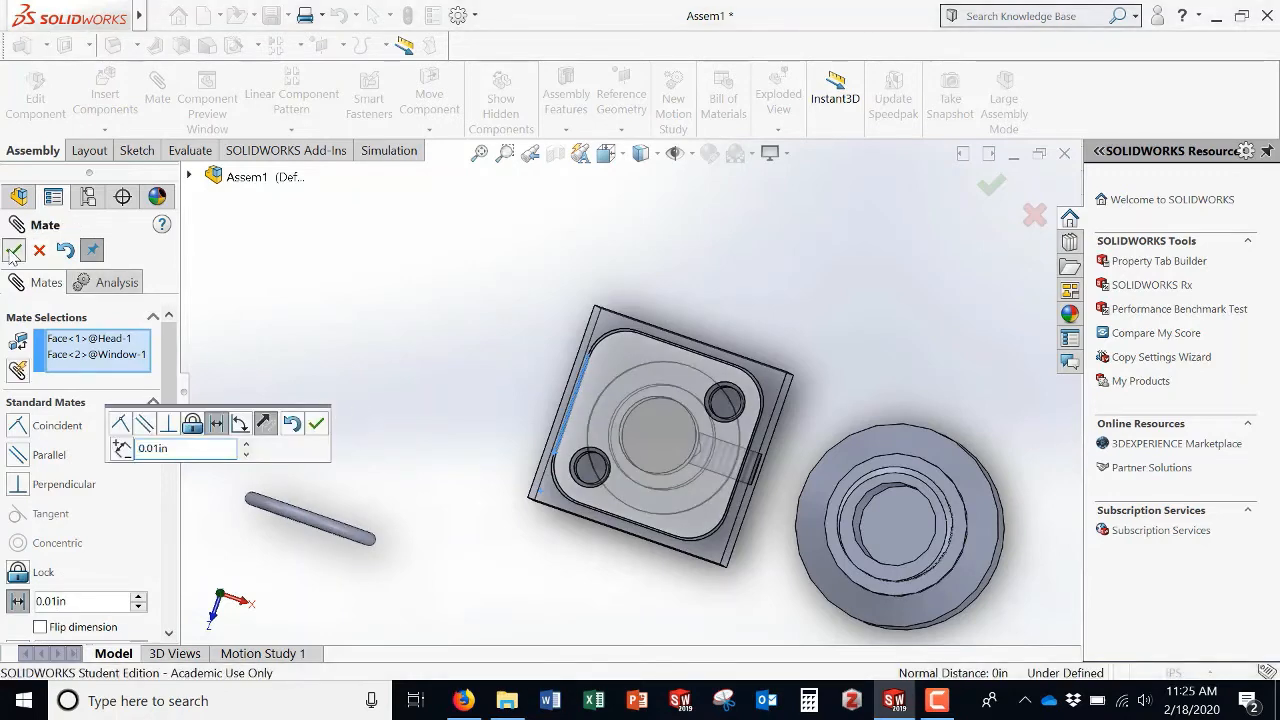
Step: Confirm the Head–Window distance mate, move the Head aside and drag the O-ring beside the Base's threaded neck
left_click(39, 251)
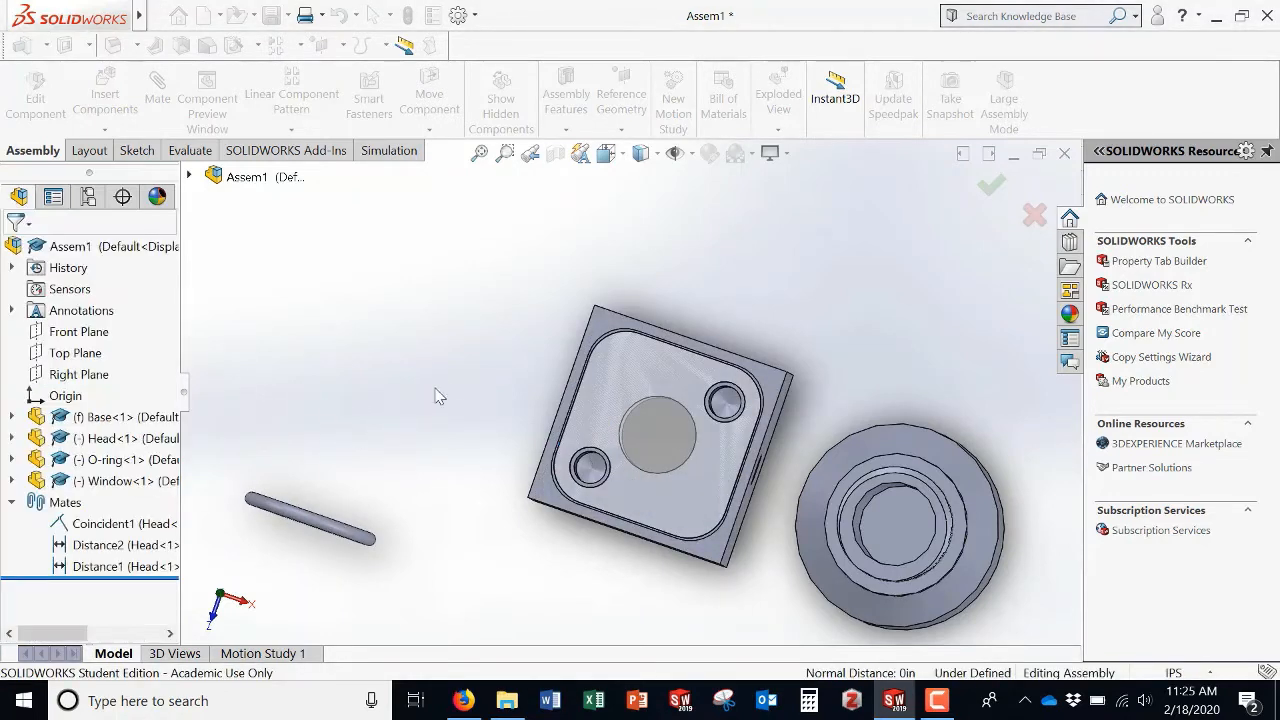
middle_click_drag(457, 394, 451, 378)
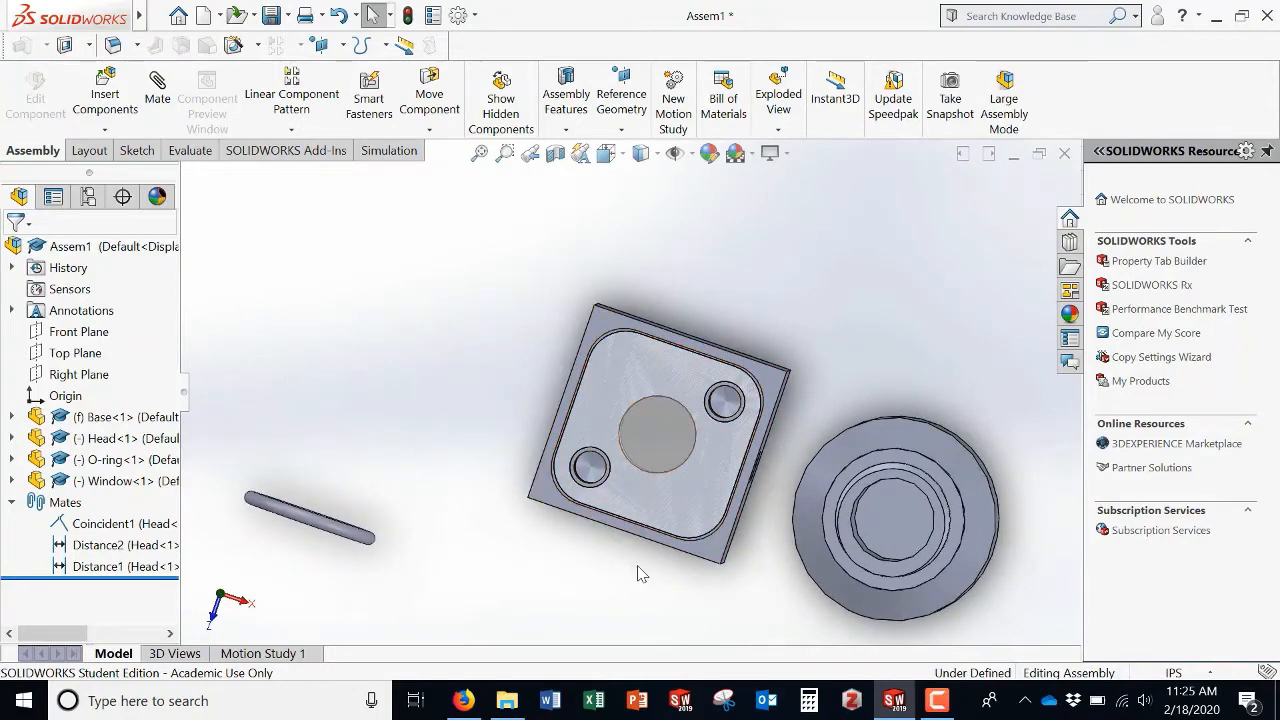
middle_click_drag(642, 574, 605, 467)
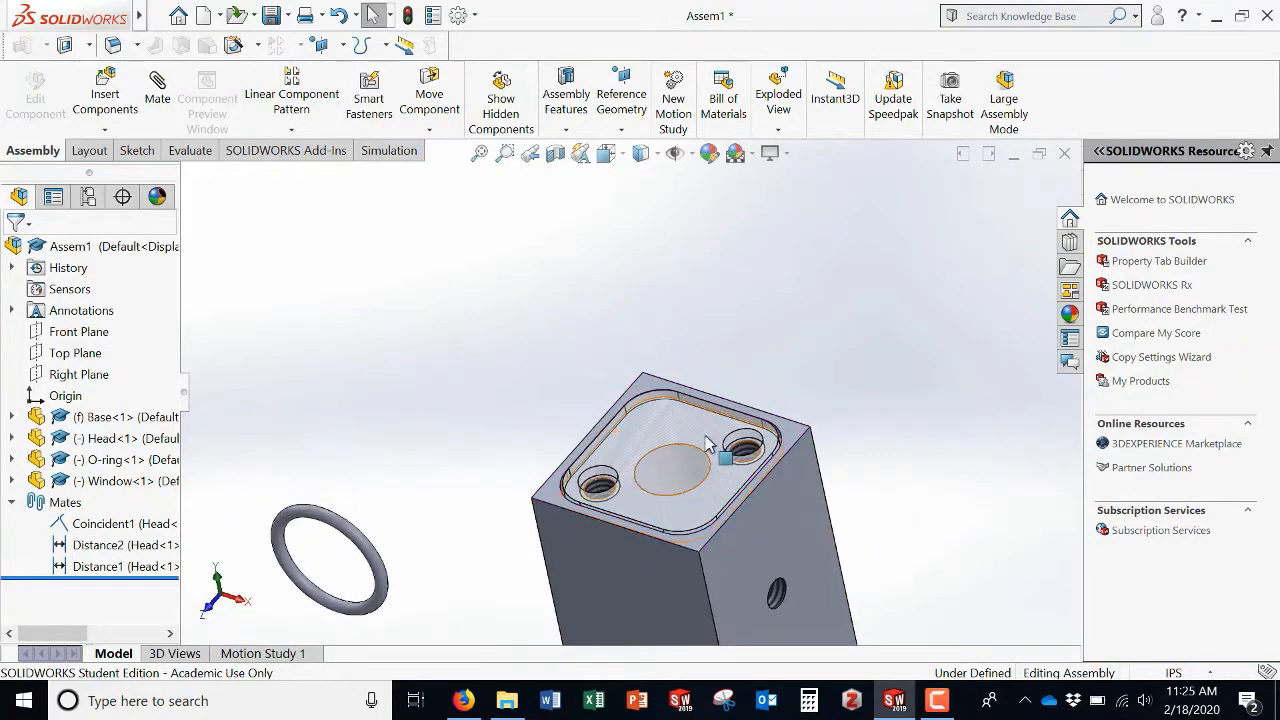
scroll(741, 518, "up", 7)
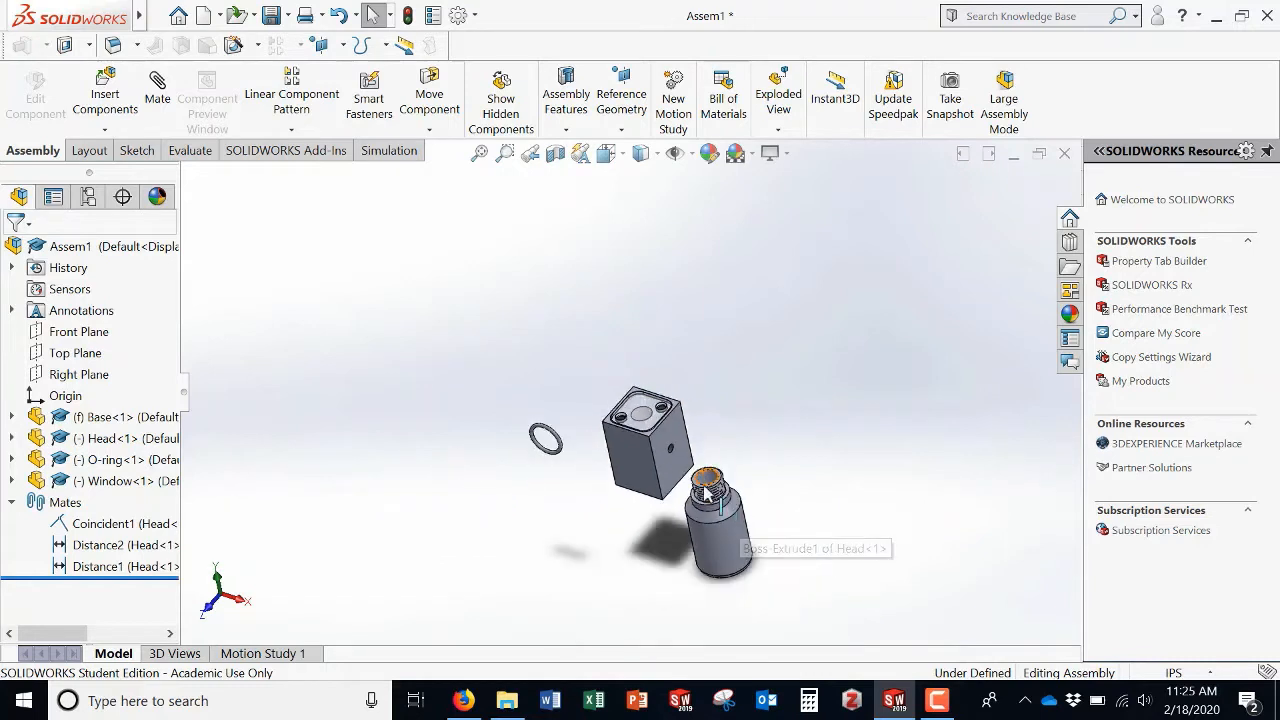
left_click_drag(645, 460, 566, 390)
left_click(603, 469)
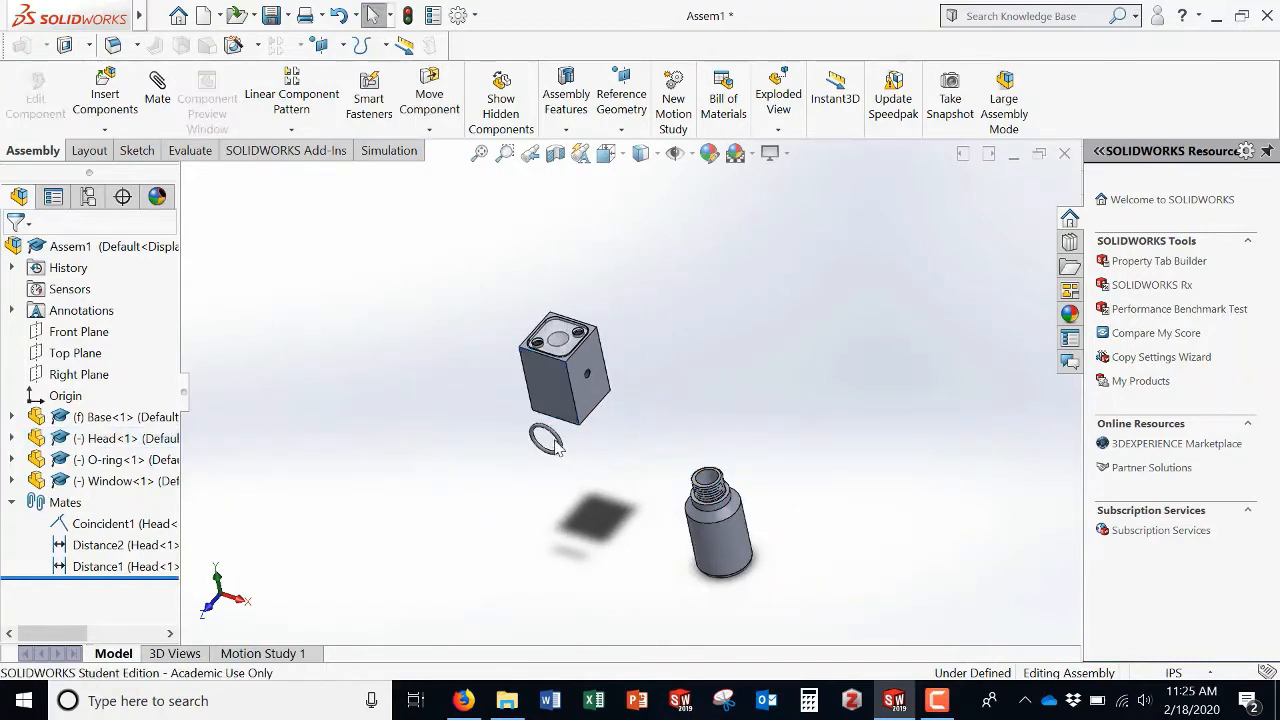
left_click_drag(558, 445, 745, 463)
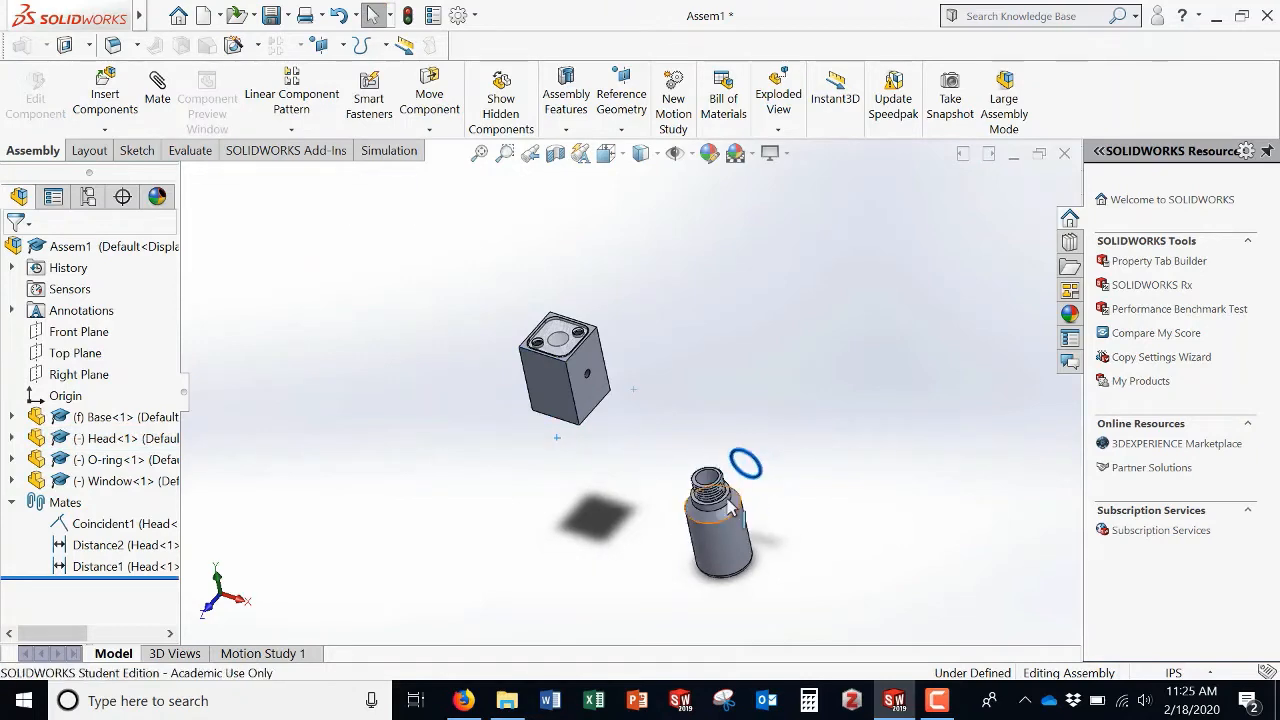
scroll(725, 502, "down", 5)
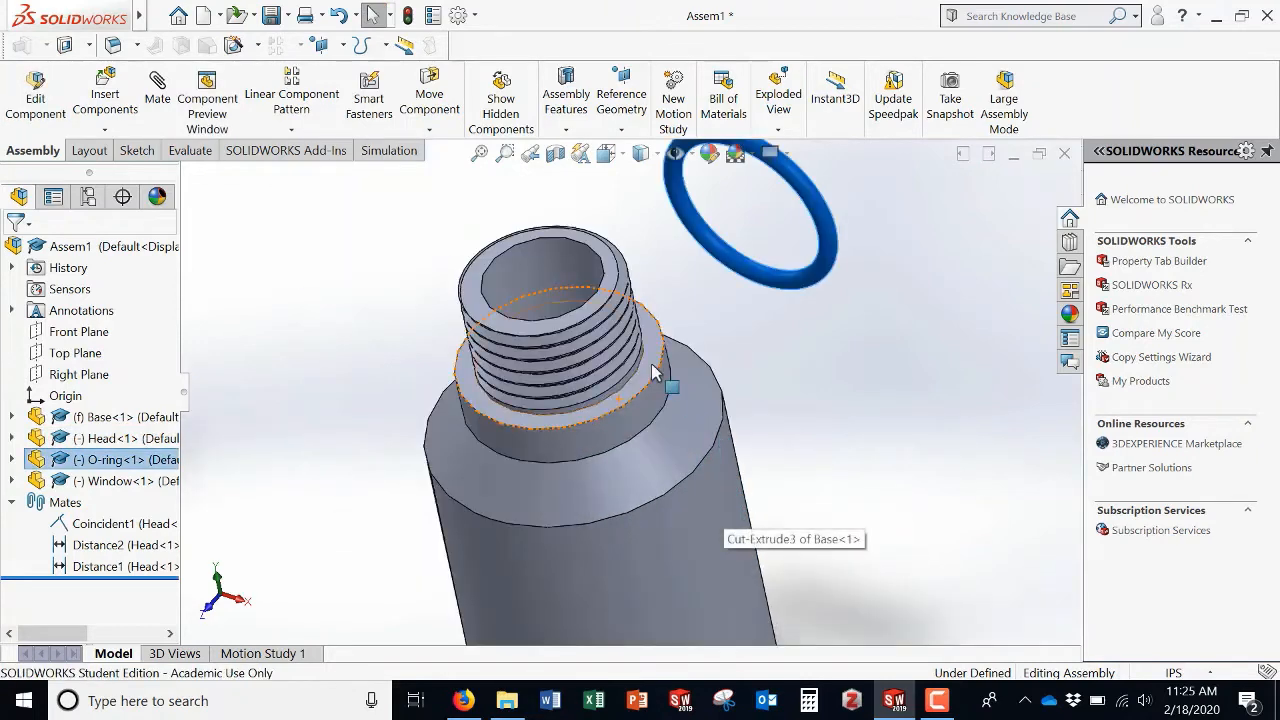
Step: Mate an O-ring face tangent to the shoulder face of the Base's threaded neck
left_click(886, 373)
left_click(158, 85)
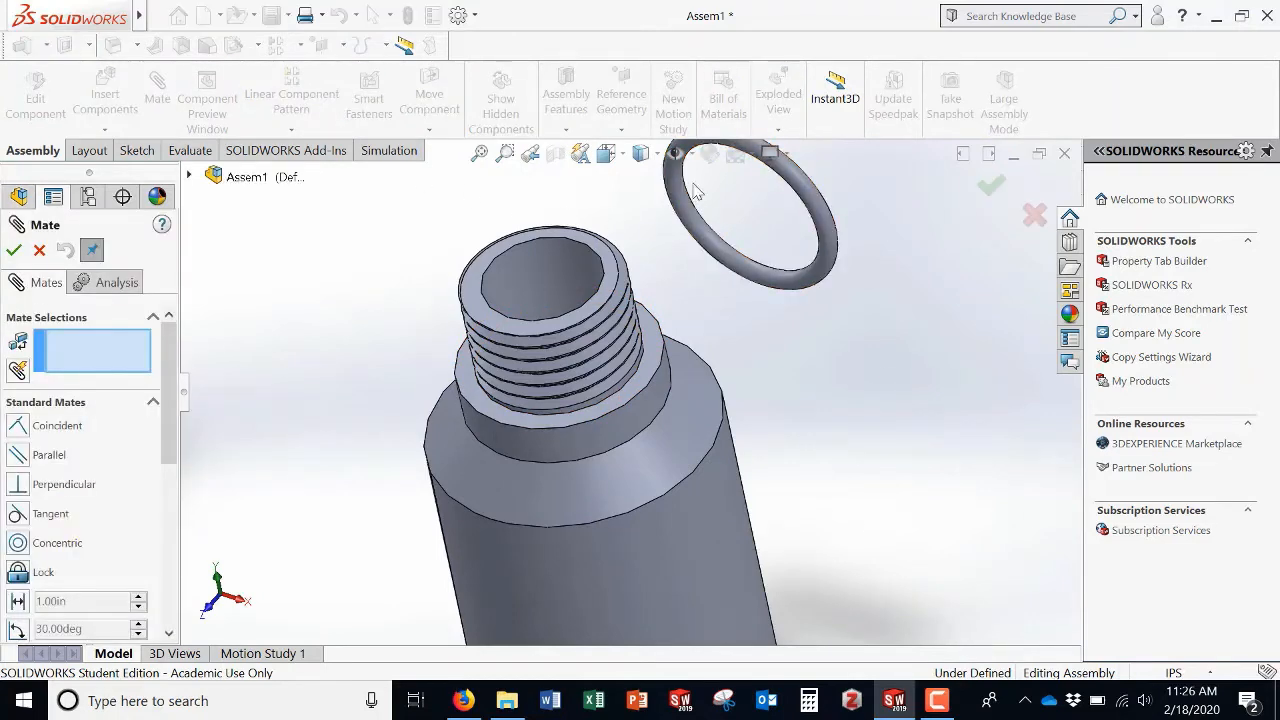
left_click(812, 203)
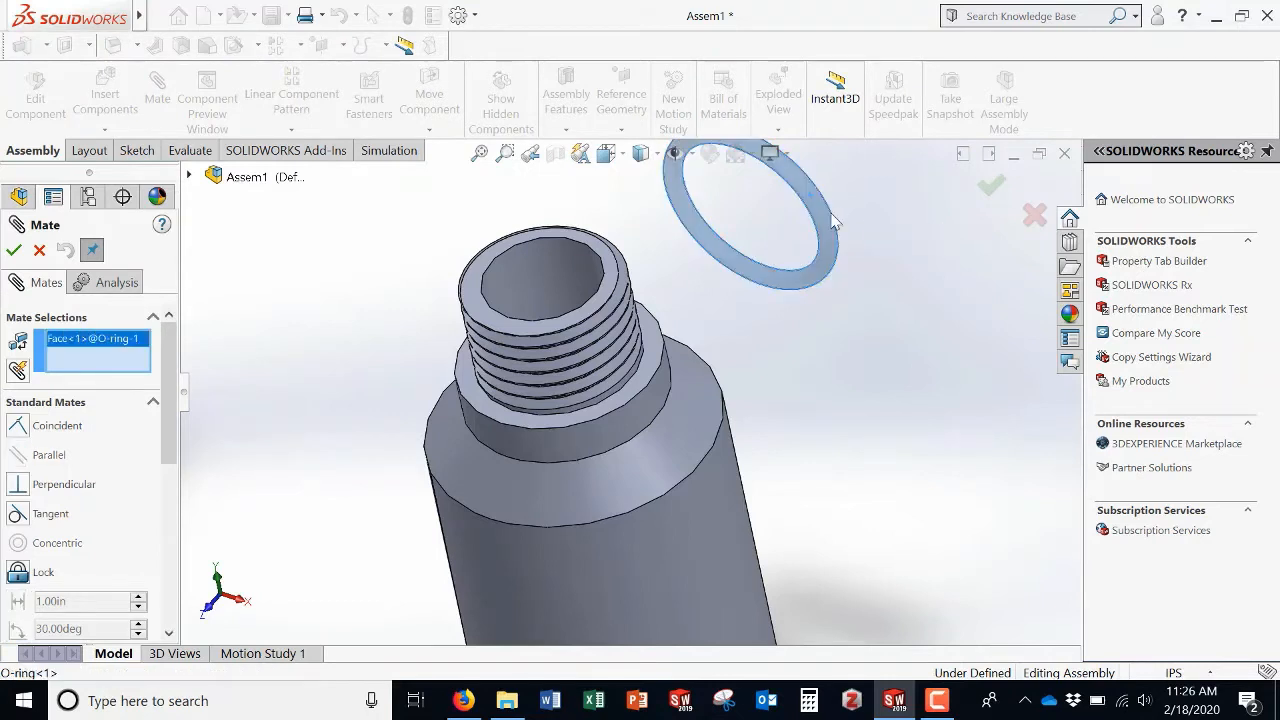
left_click(654, 366)
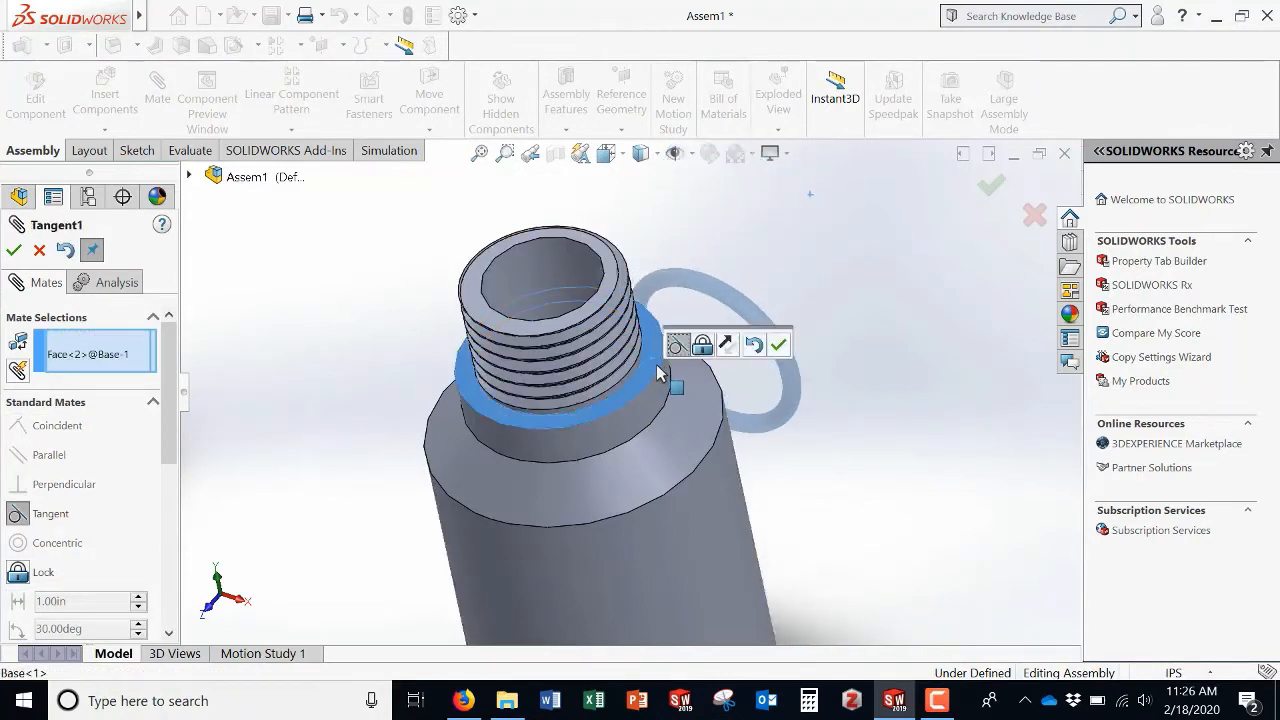
left_click(13, 251)
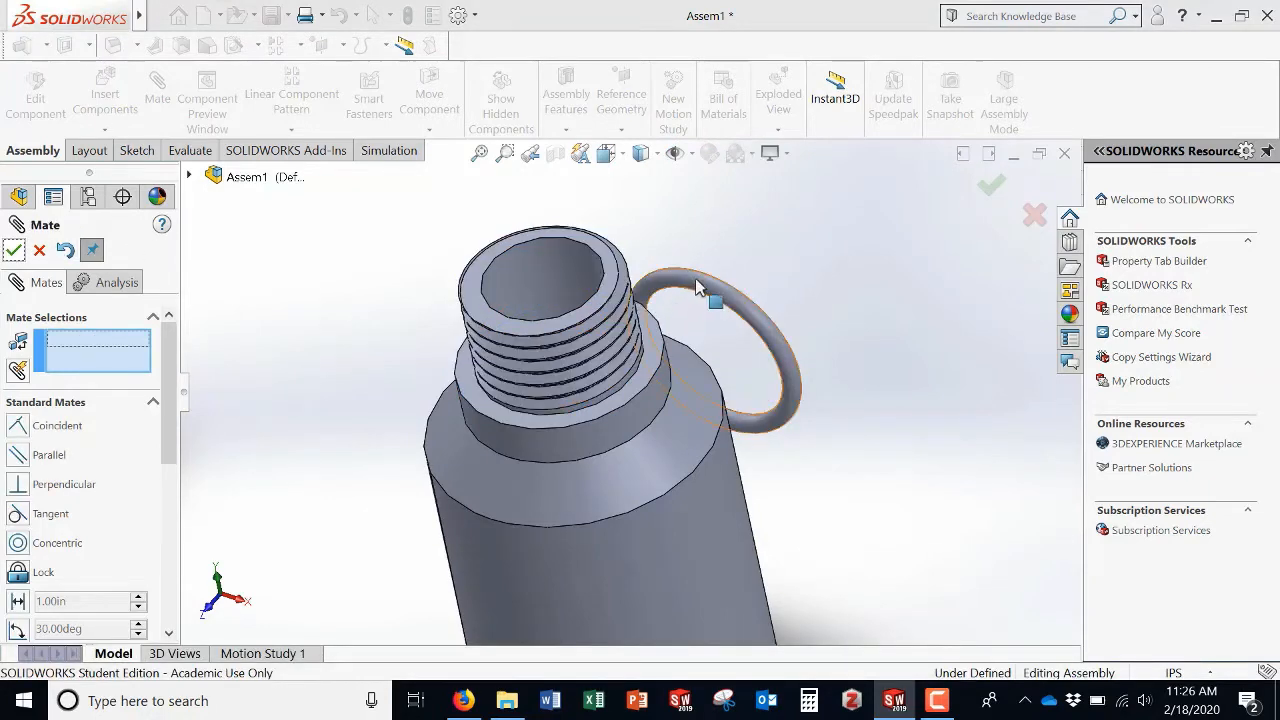
left_click_drag(500, 347, 790, 262)
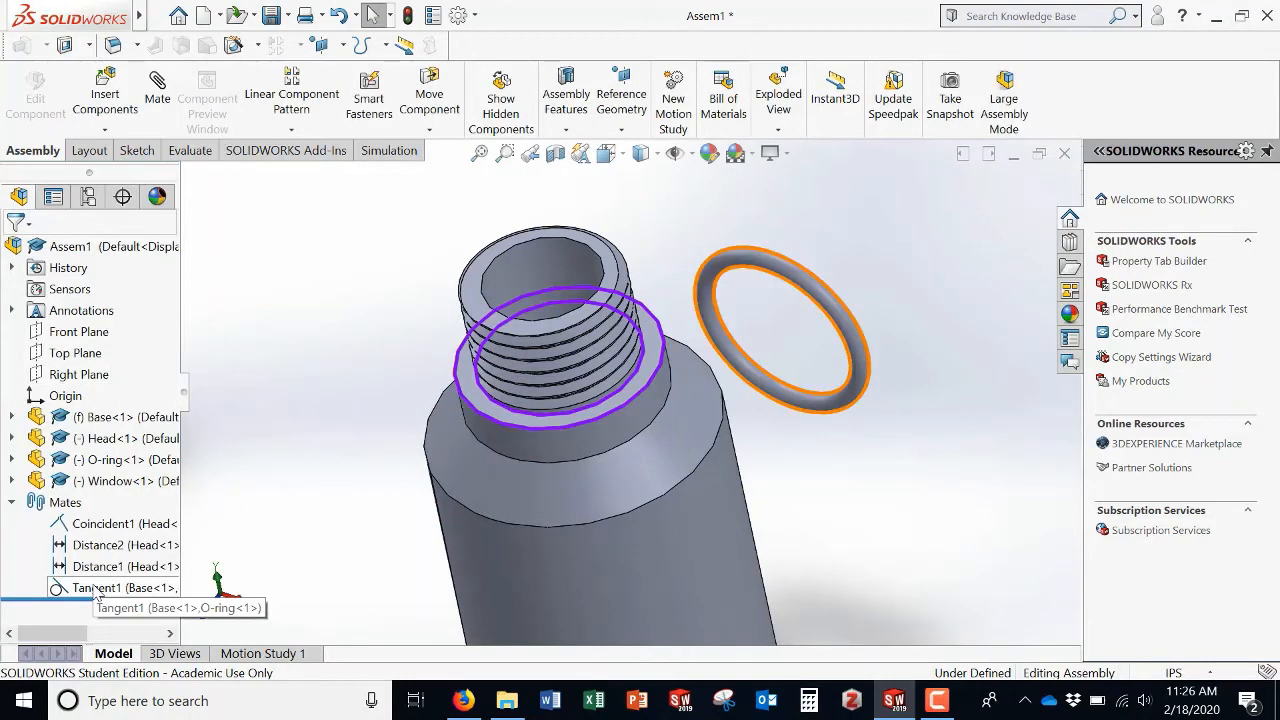
Step: Delete the tangent mate between the Base and the O-ring
right_click(100, 590)
left_click(140, 414)
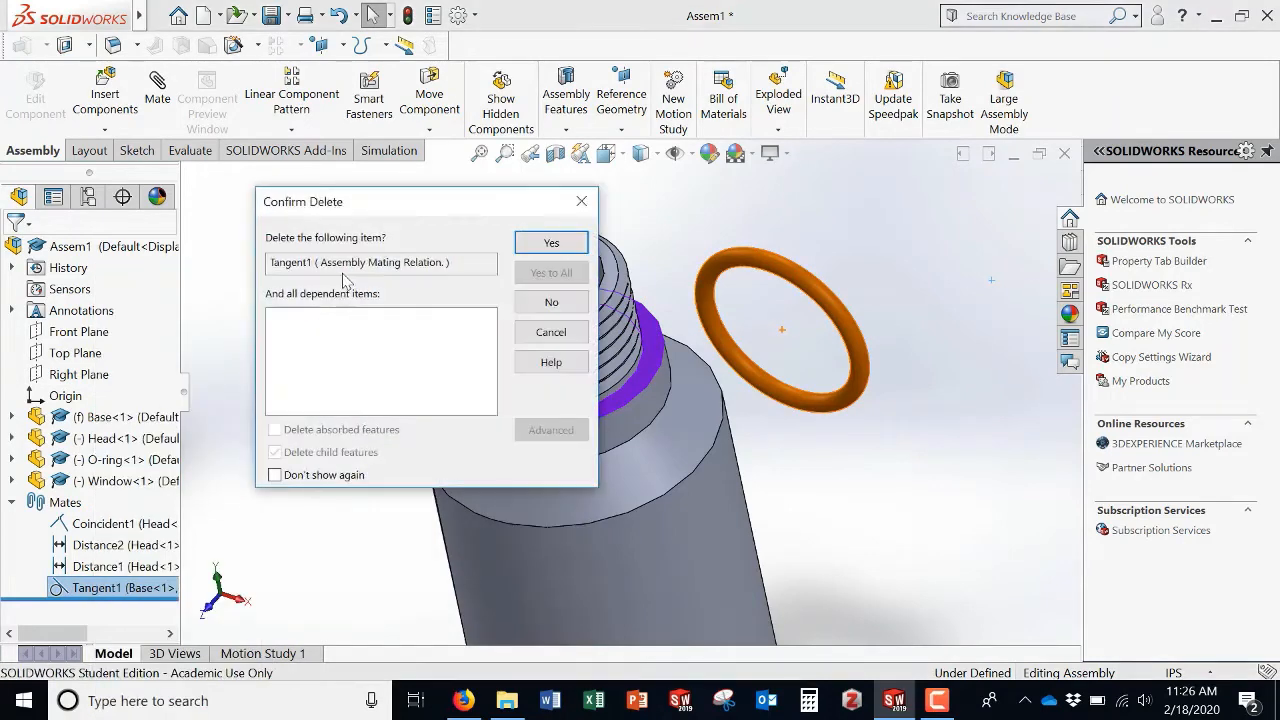
left_click(549, 245)
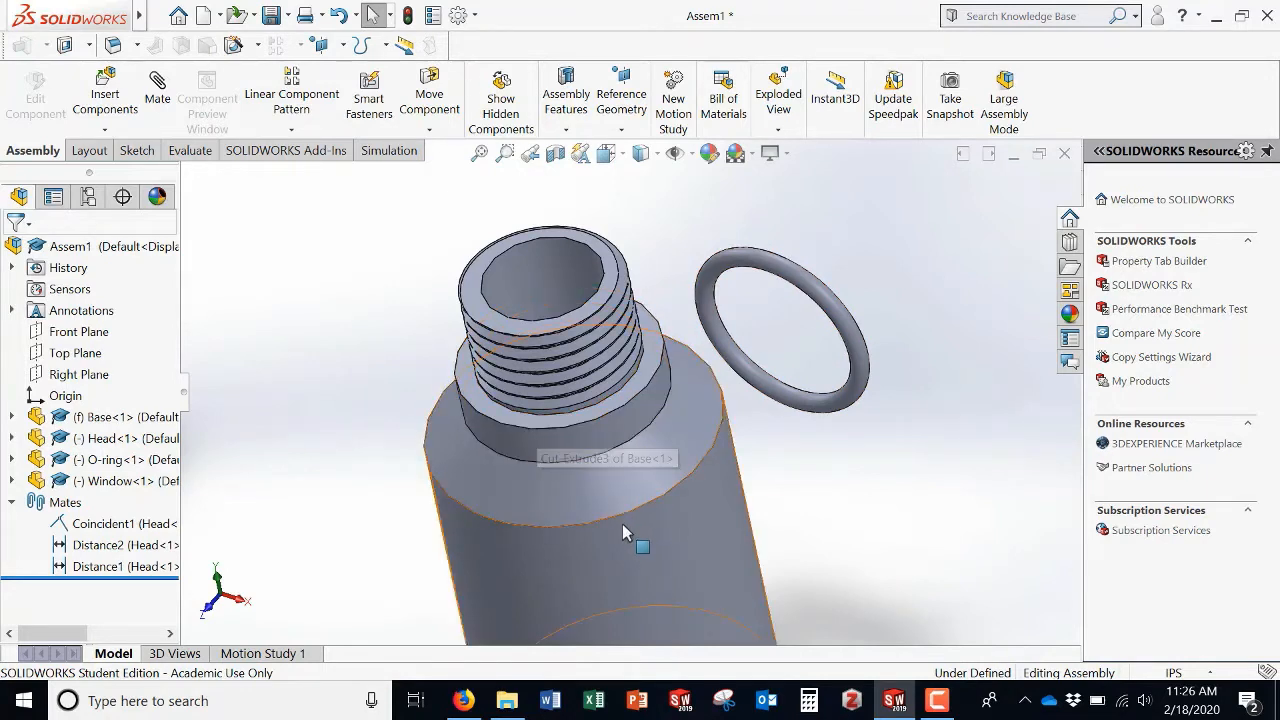
Step: Mate the O-ring's Front Plane to the Base's neck shoulder face with a distance of 0.03 in
left_click(157, 84)
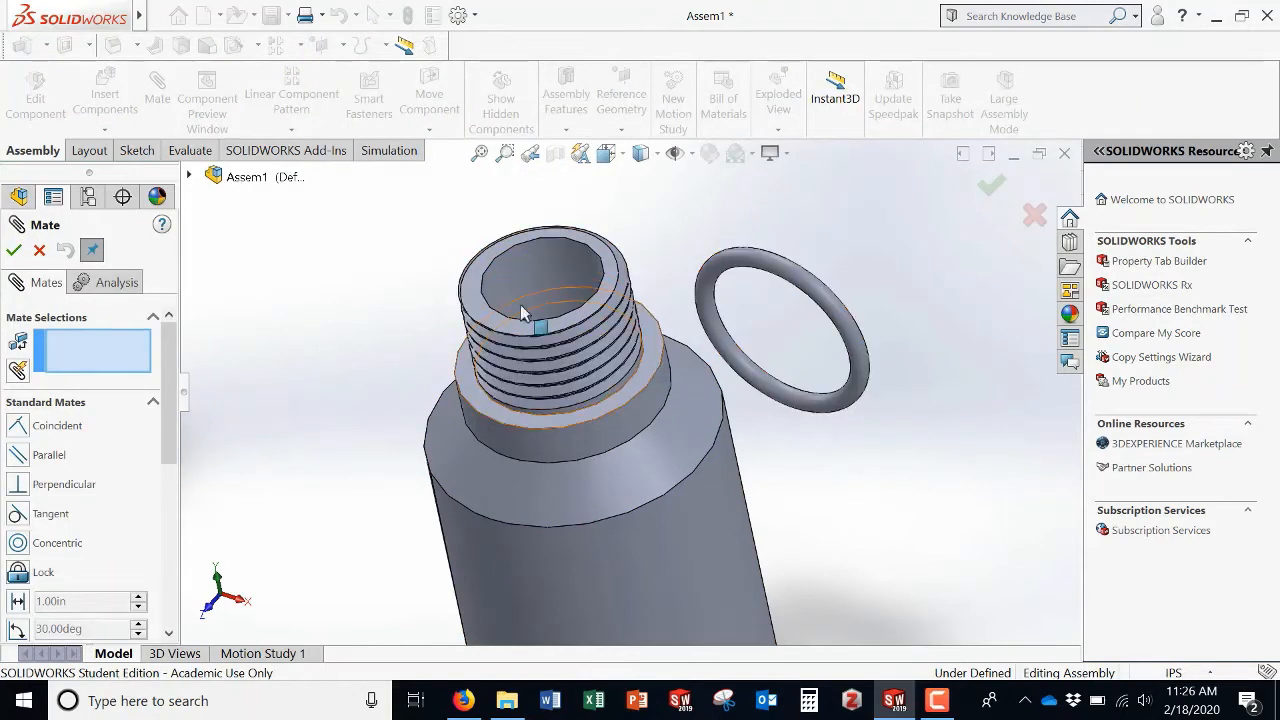
left_click(190, 177)
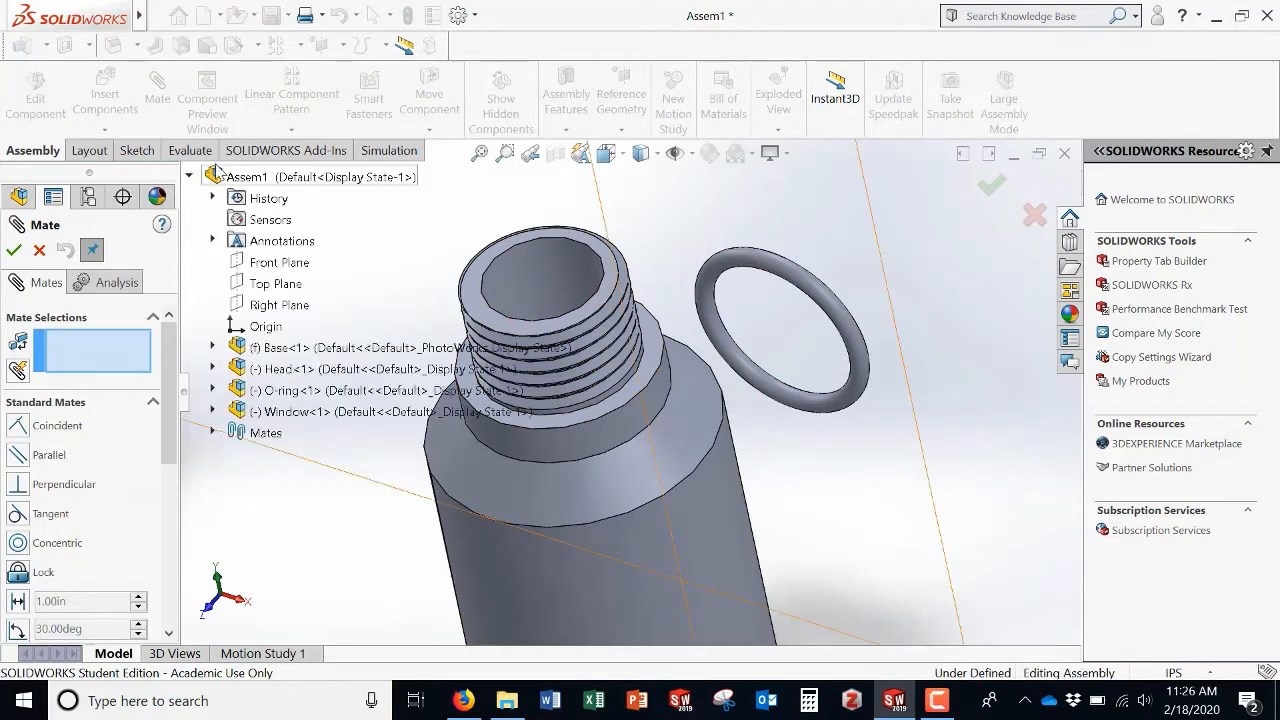
left_click(212, 391)
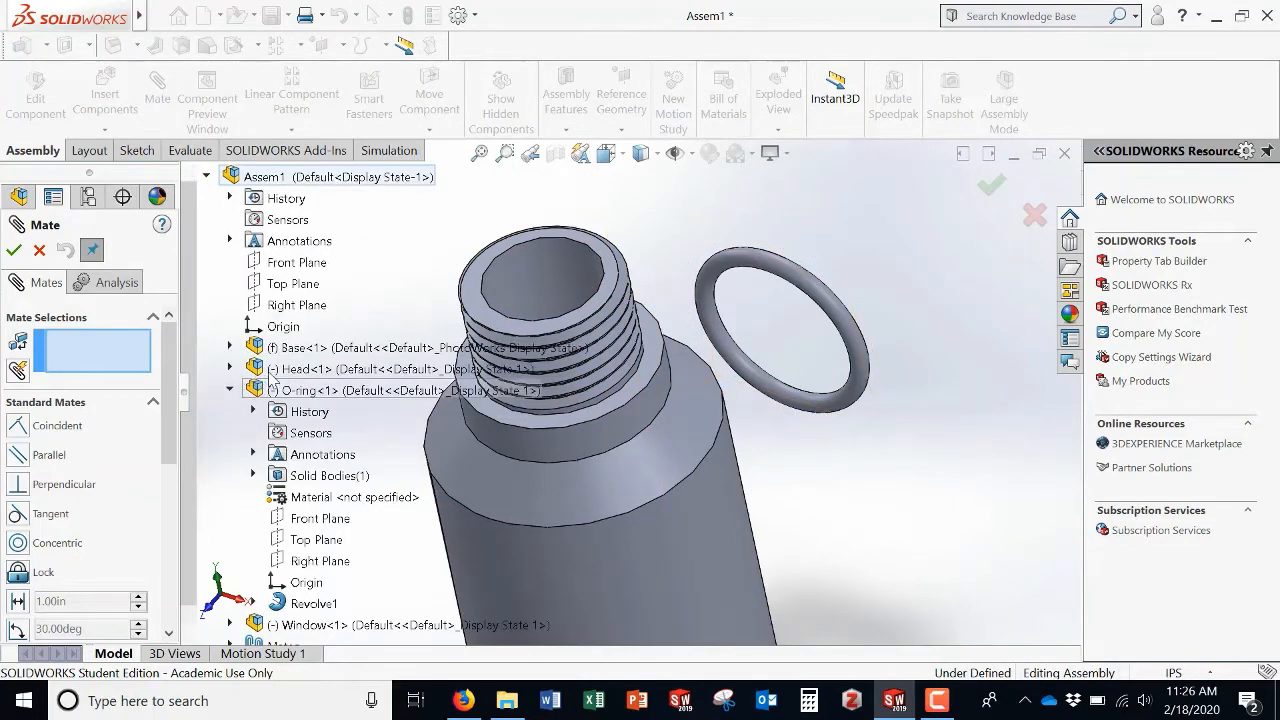
left_click(333, 522)
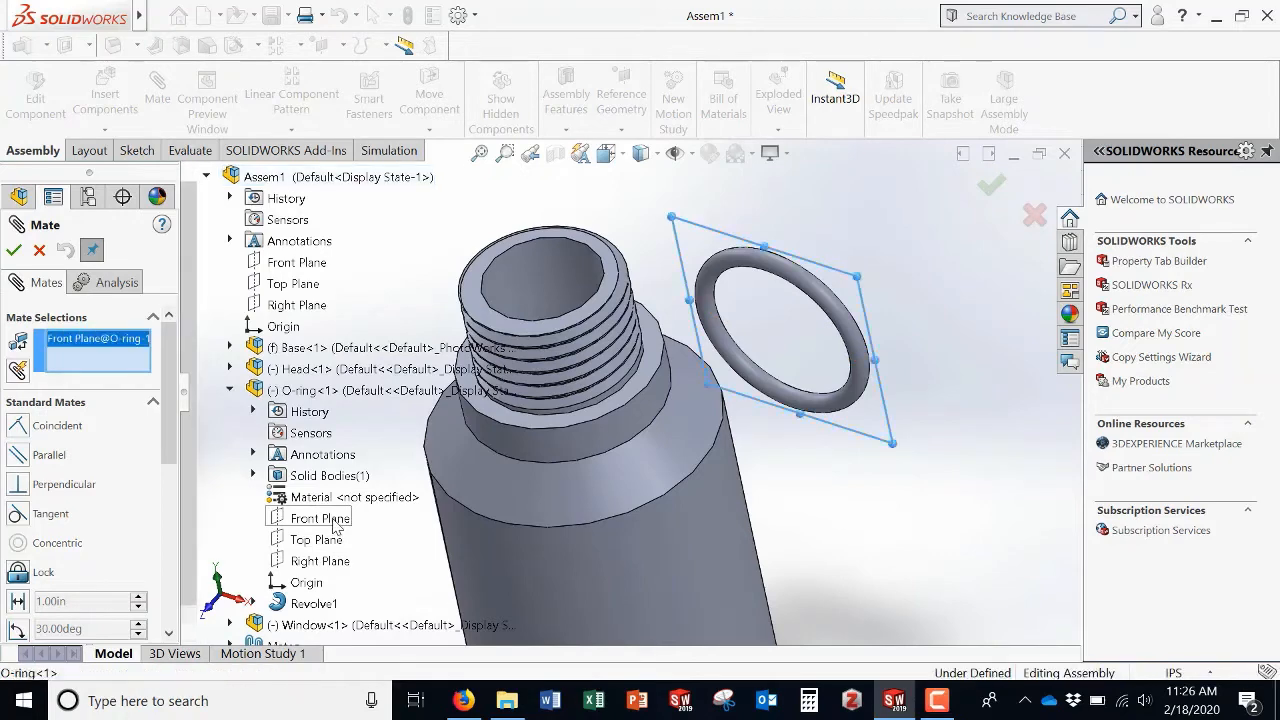
left_click(648, 370)
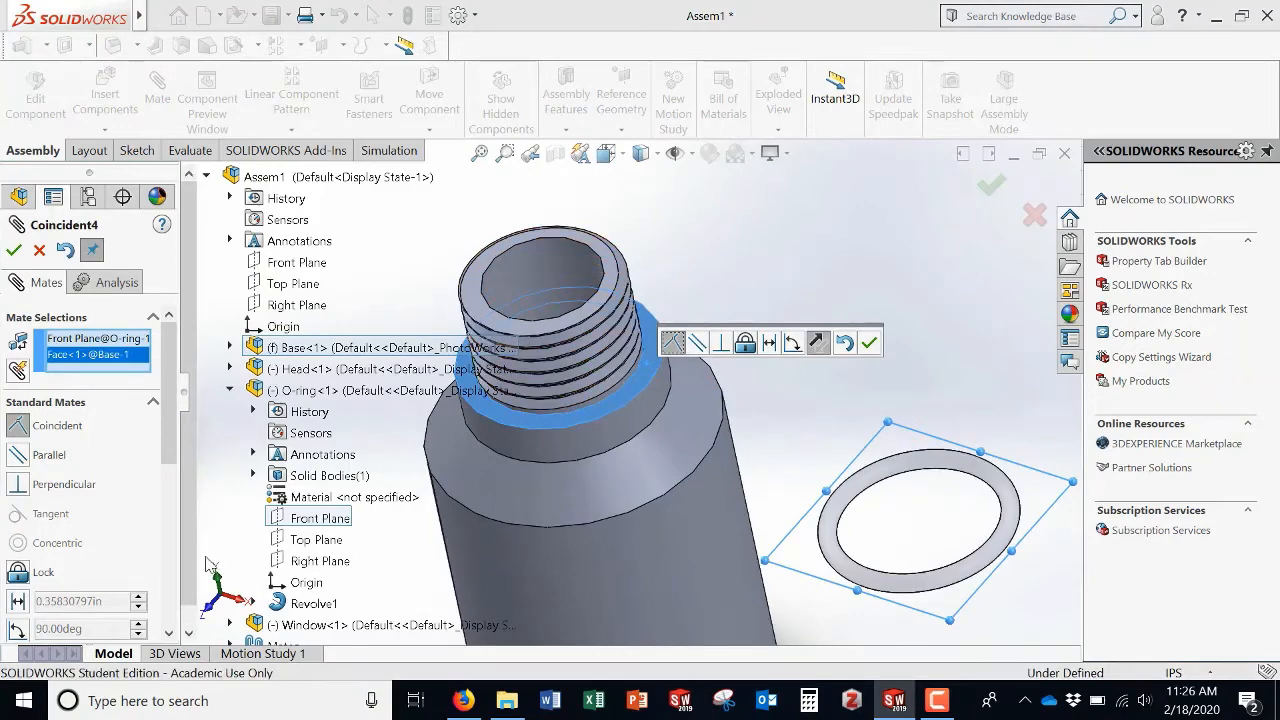
left_click(18, 601)
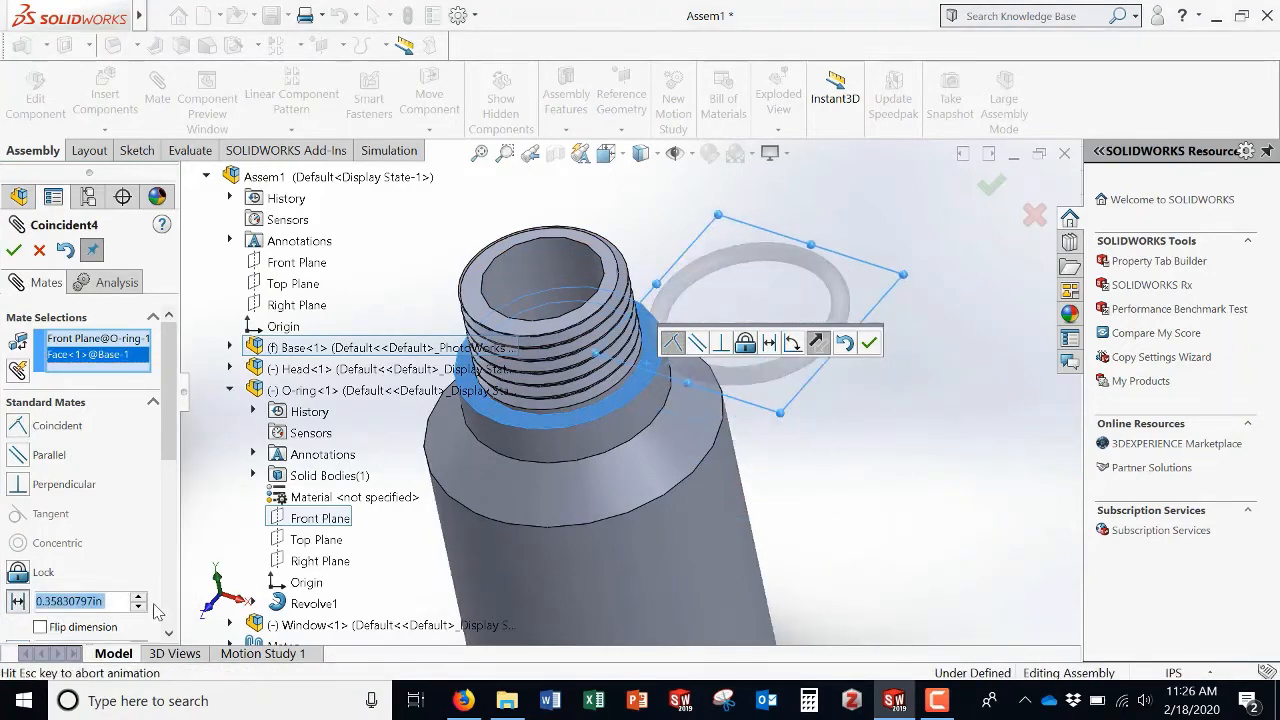
type("0.0")
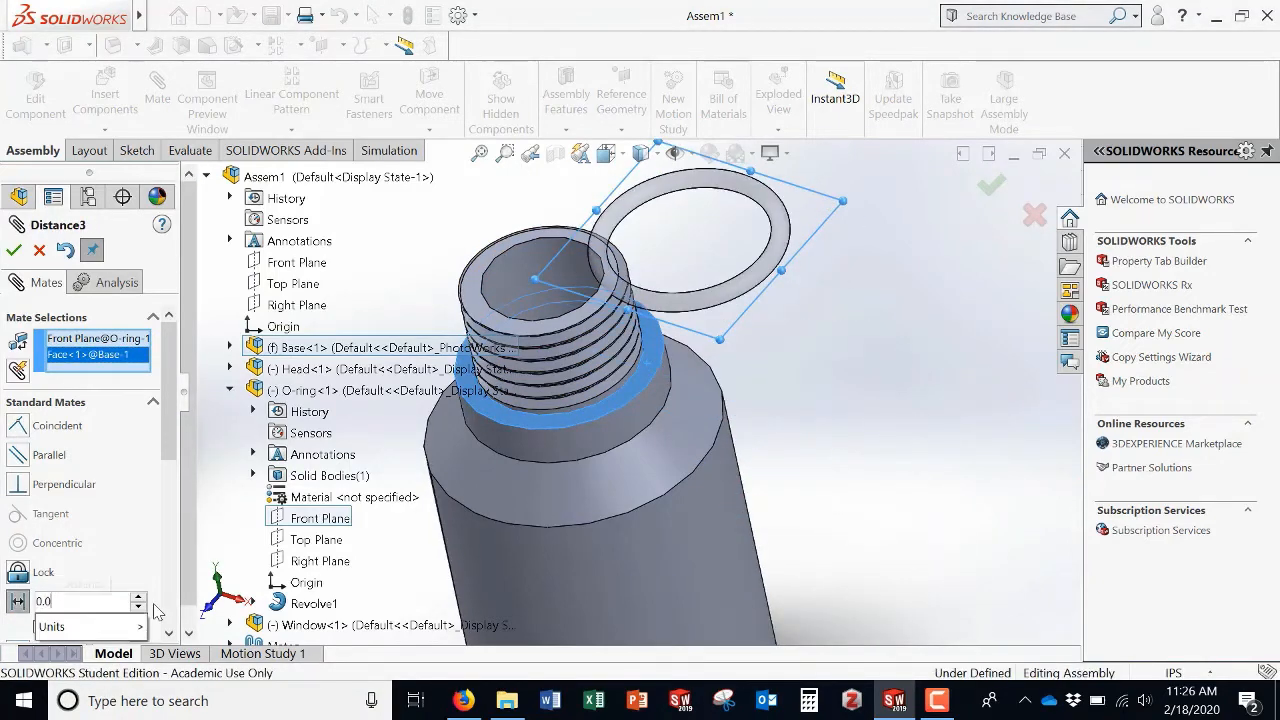
type("3")
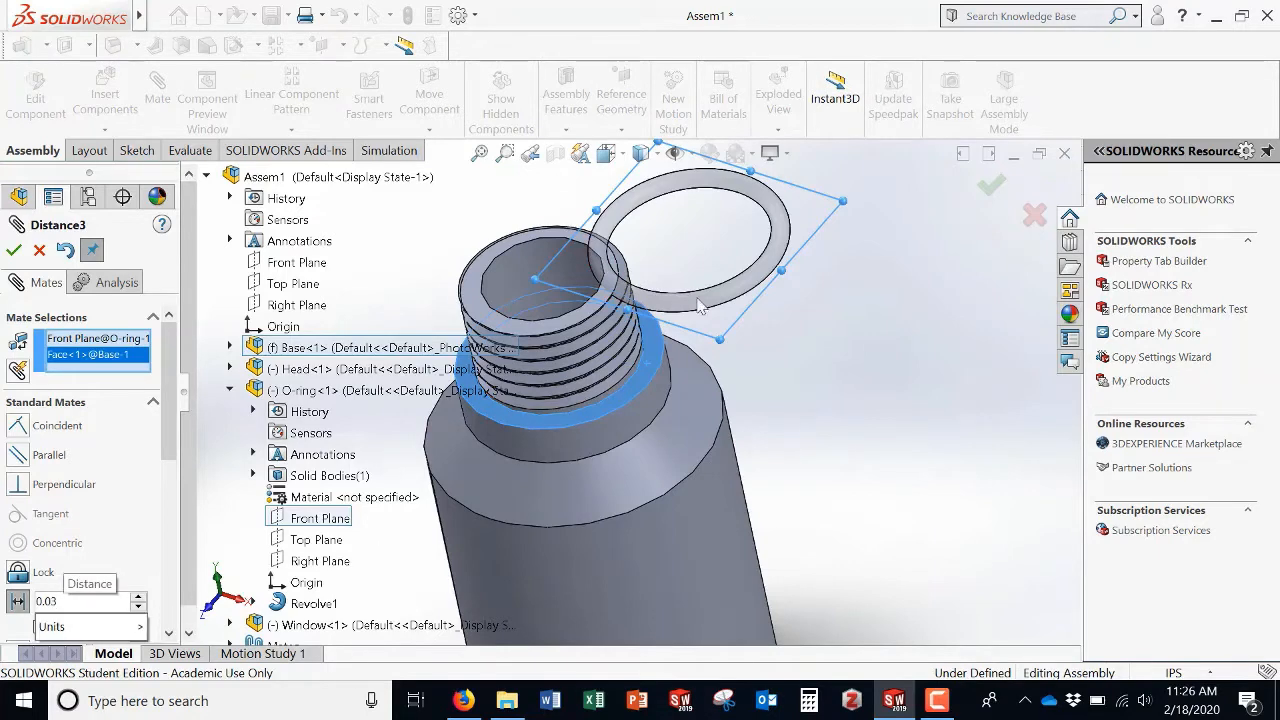
key("Return")
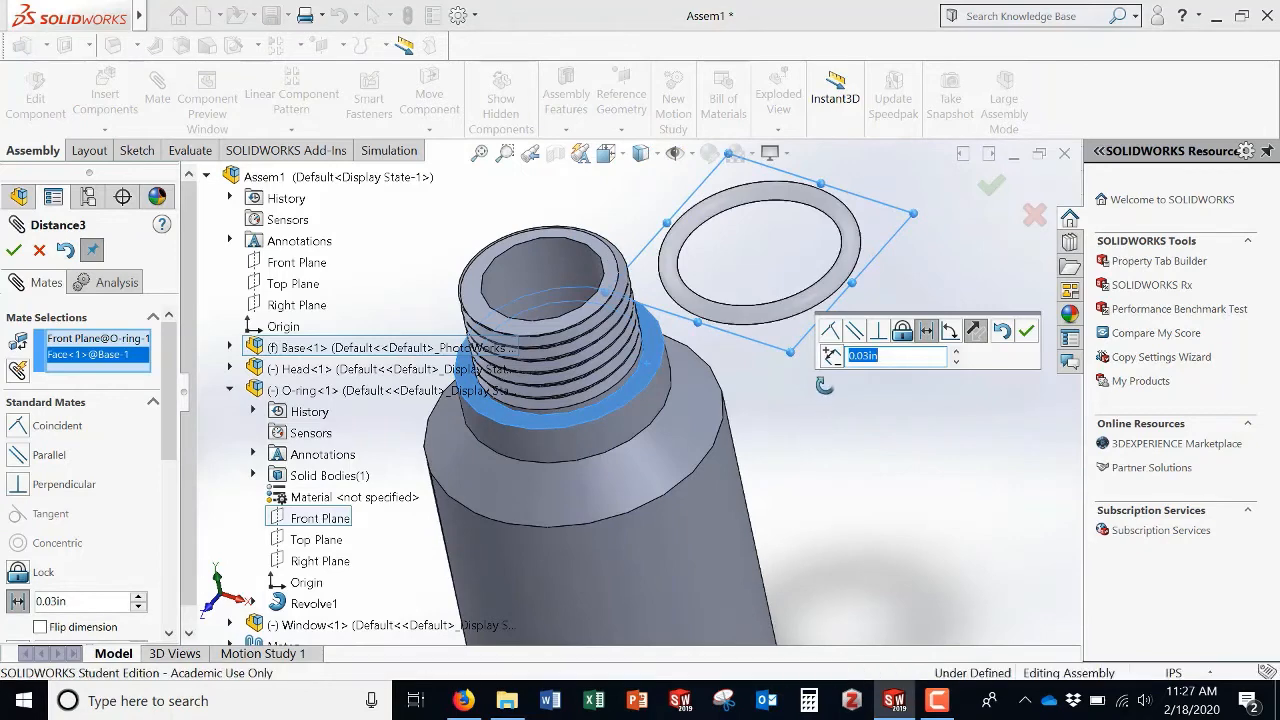
middle_click_drag(826, 386, 838, 339)
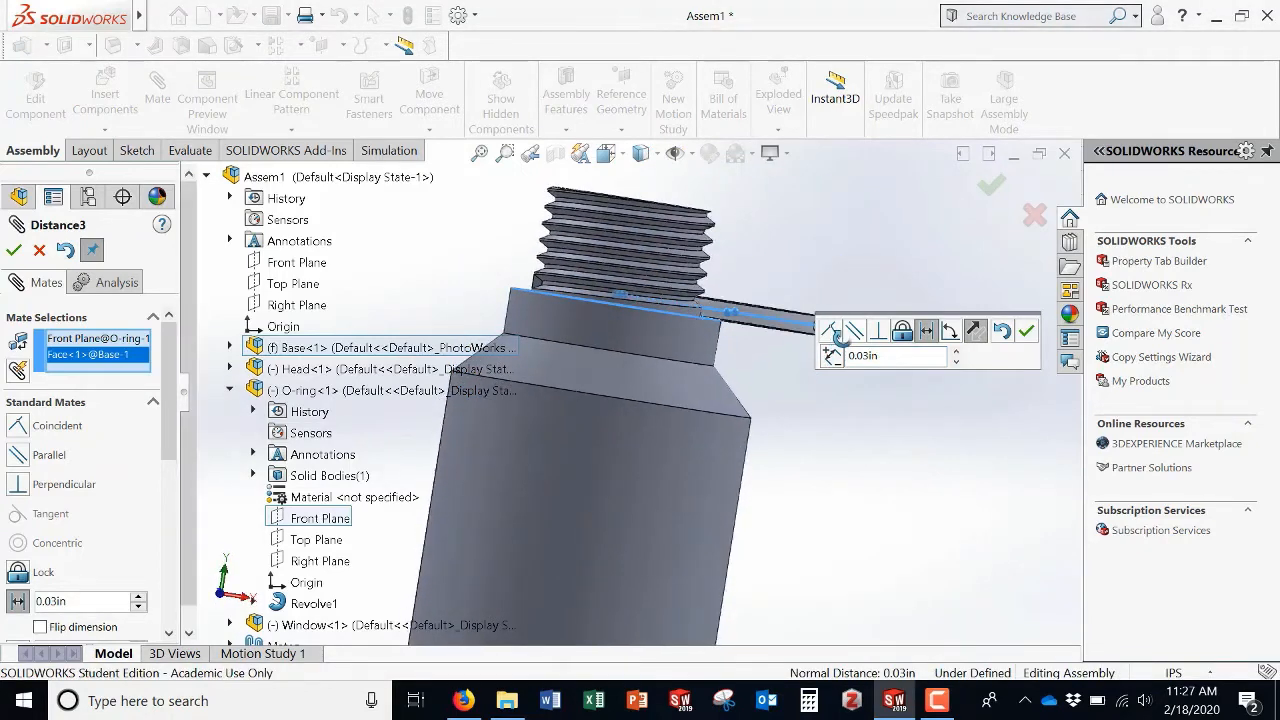
left_click(14, 250)
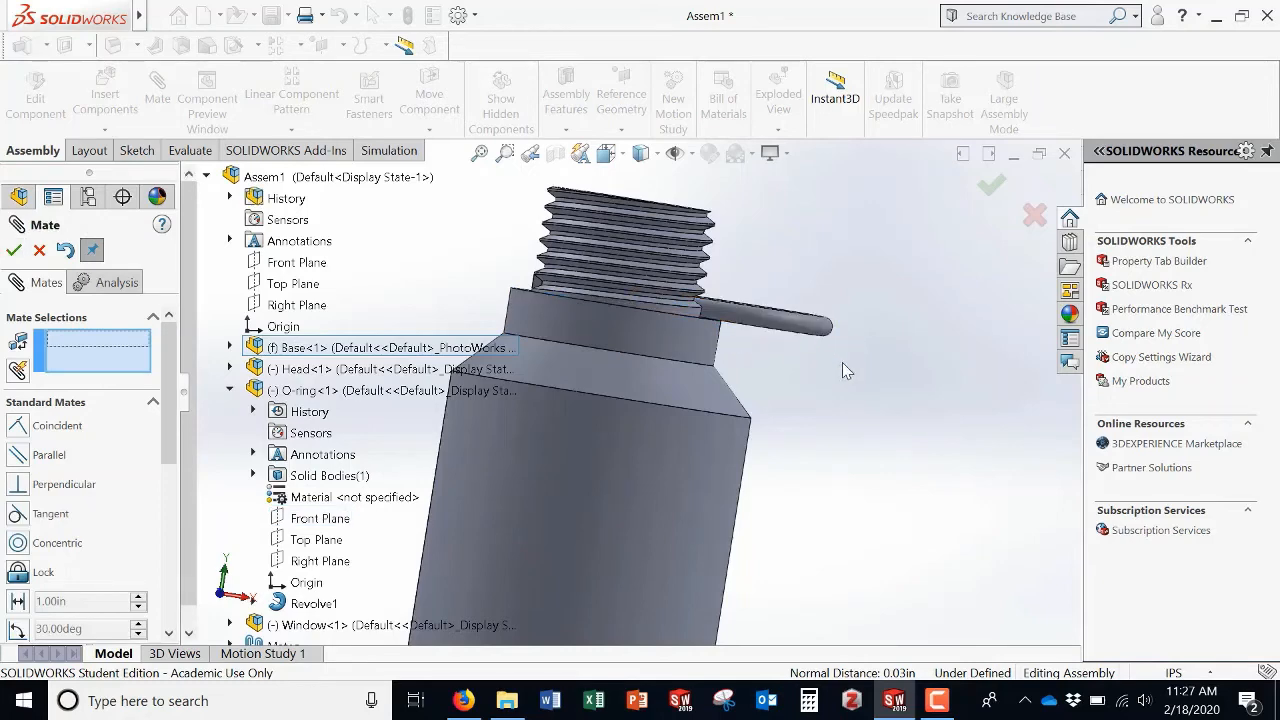
Step: Mate the O-ring's Top Plane coincident with the Base's Front plane
middle_click_drag(842, 362, 796, 334)
left_click_drag(800, 342, 732, 366)
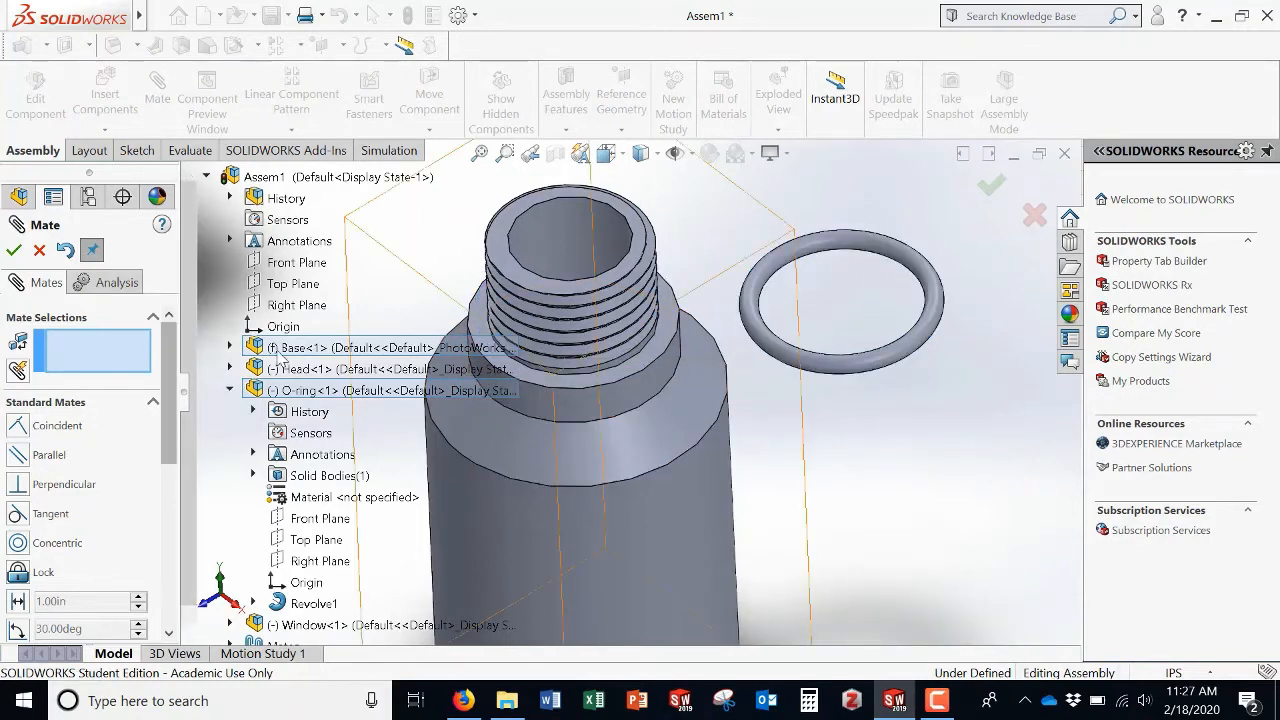
left_click(312, 541)
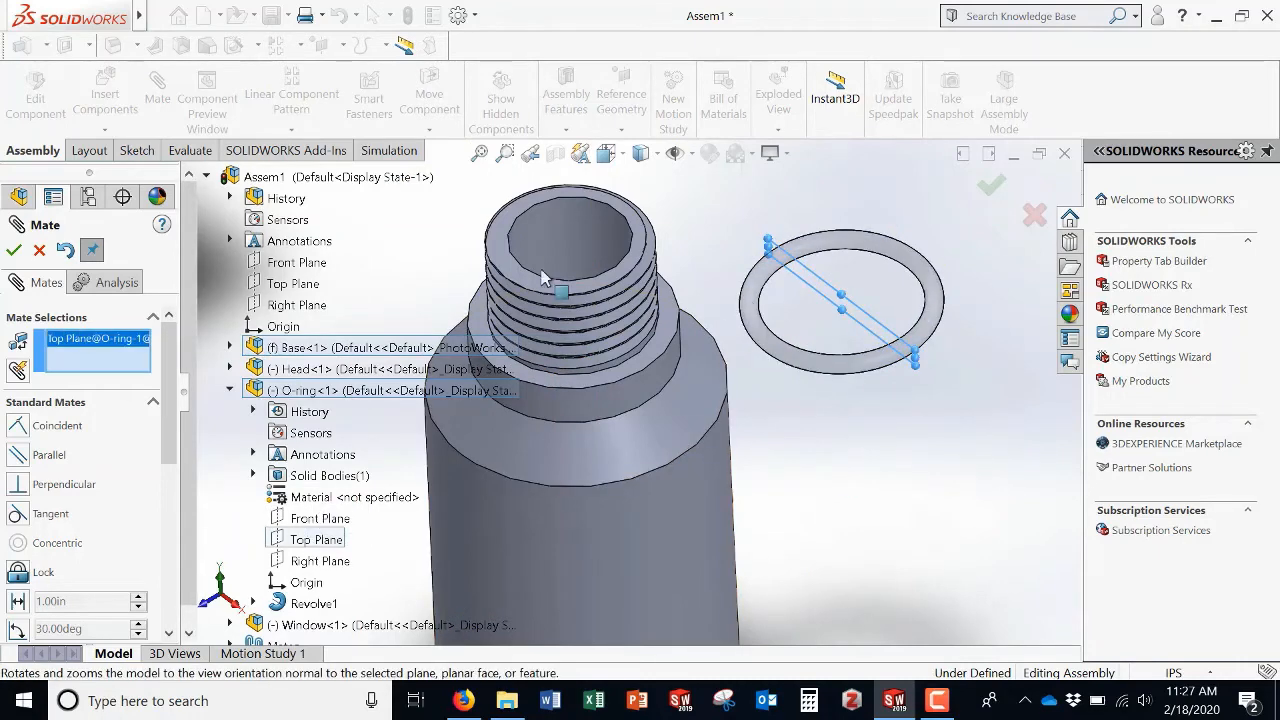
left_click(229, 347)
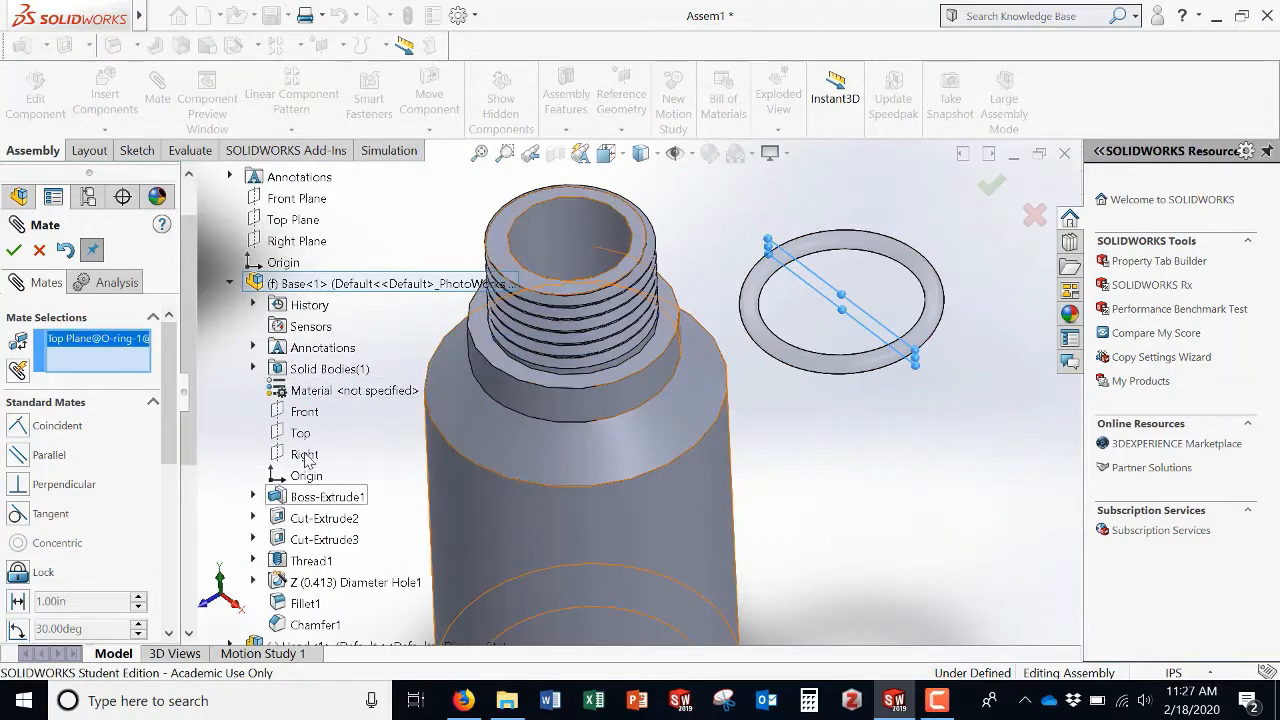
scroll(484, 452, "up", 1)
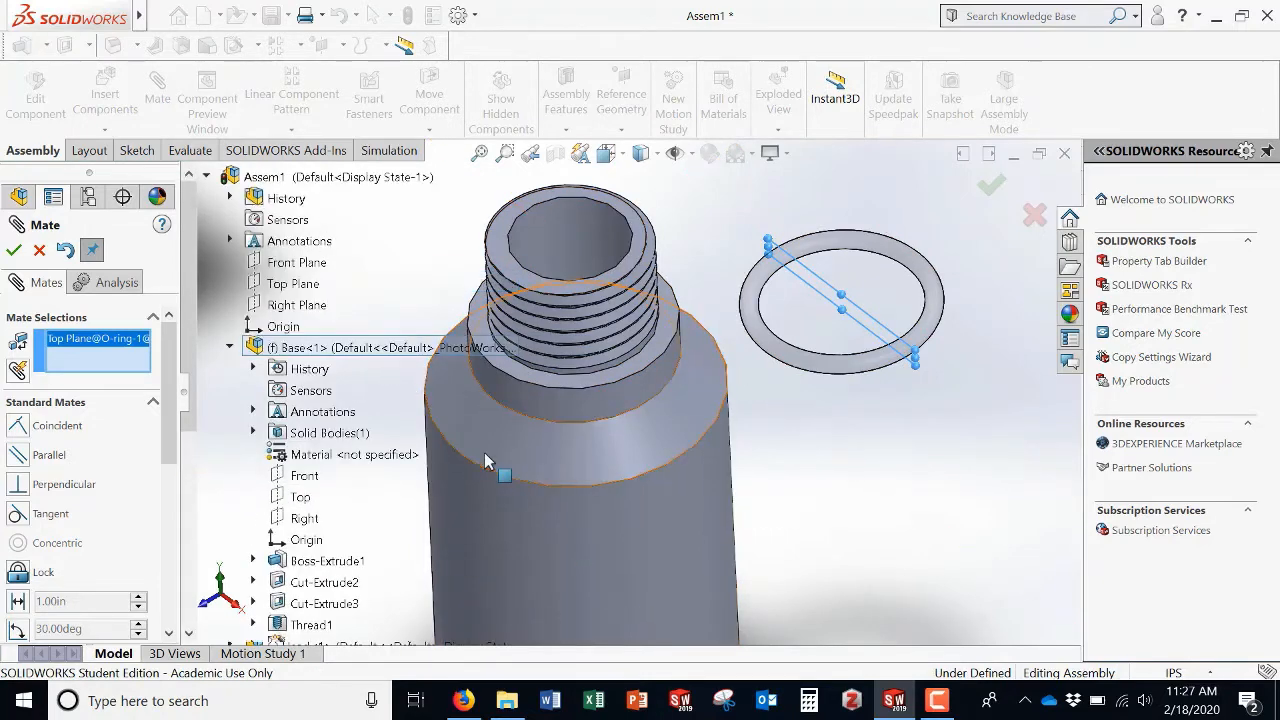
scroll(484, 452, "down", 2)
scroll(869, 468, "up", 3)
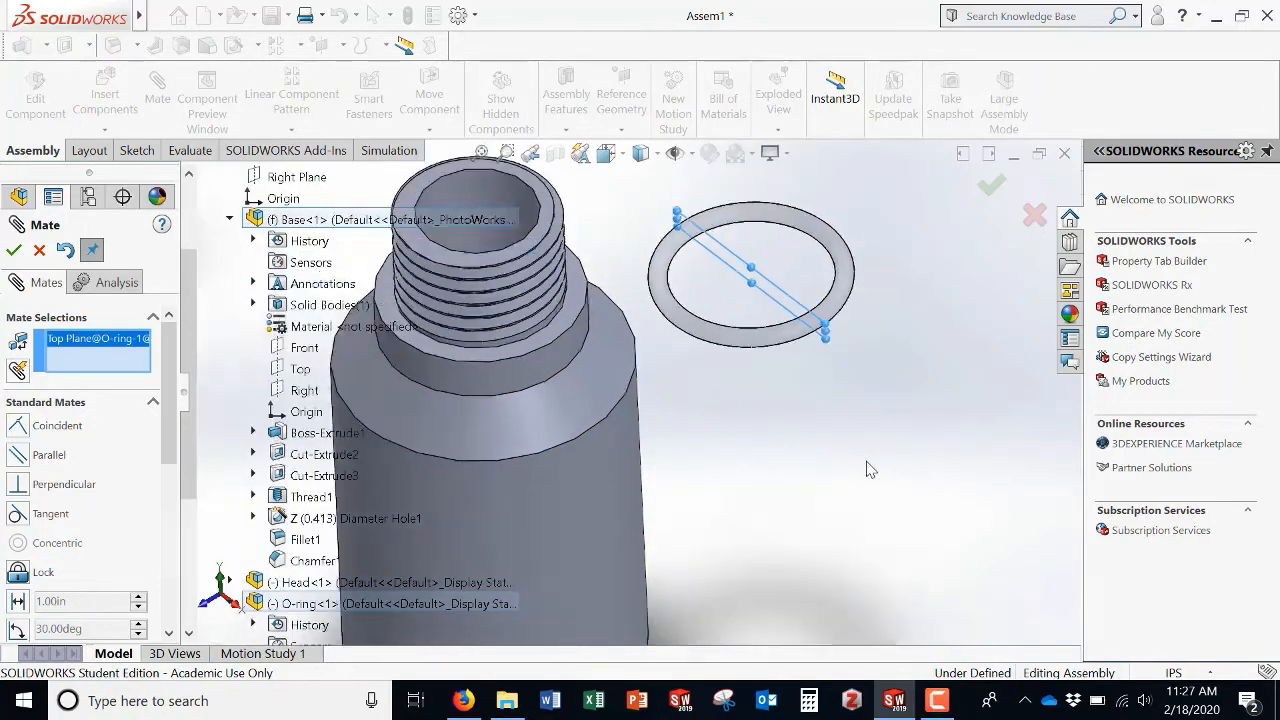
left_click(306, 349)
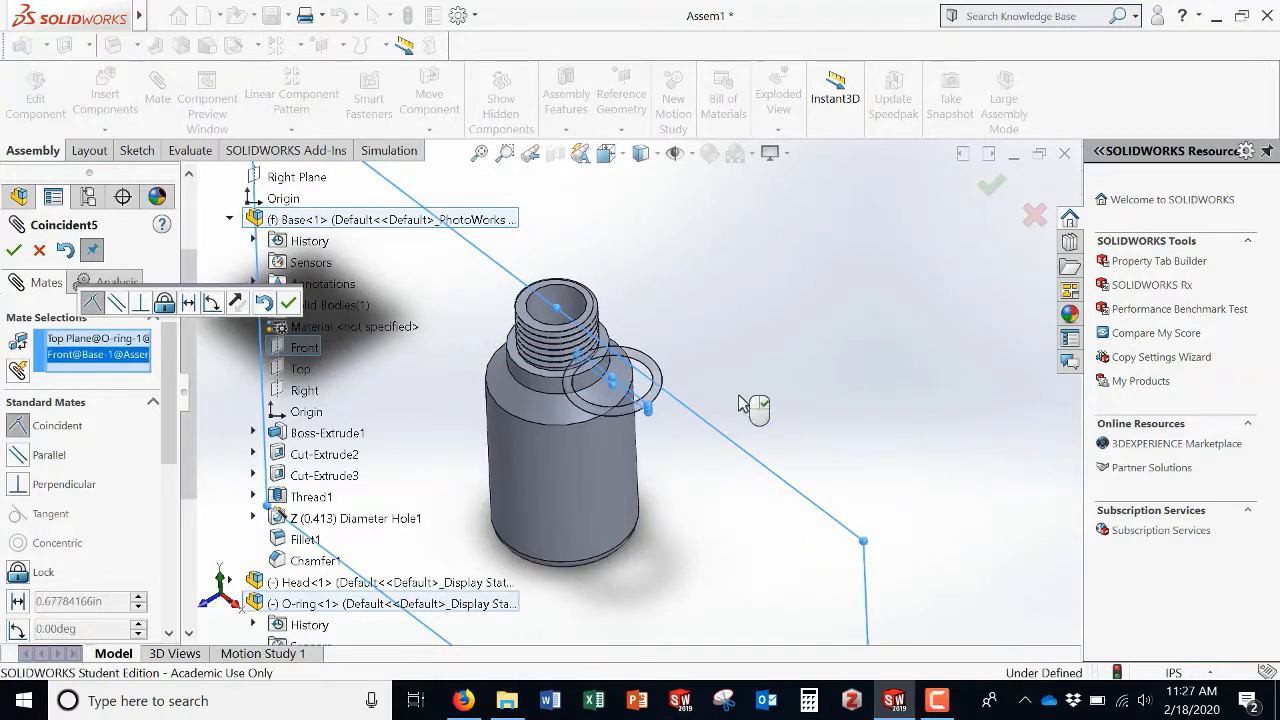
left_click(15, 251)
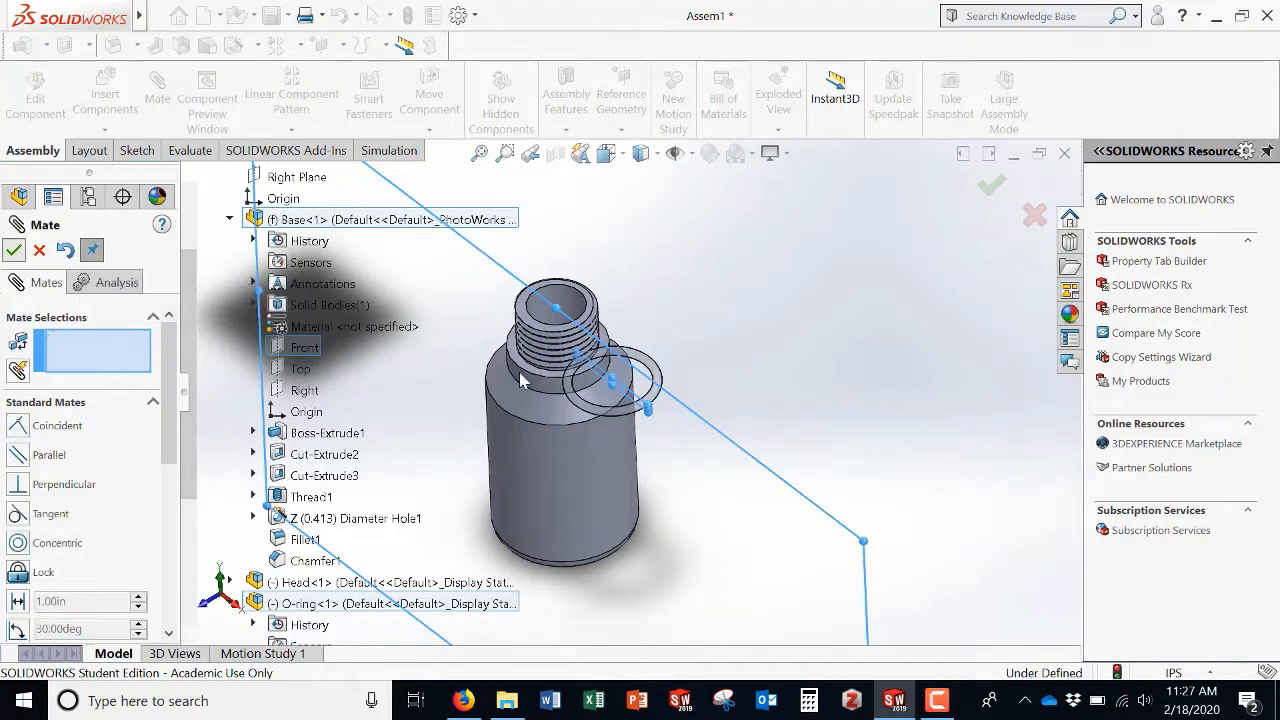
Step: Mate the O-ring's Right Plane to the Base's Right plane with a distance of 0.31 in
mouse_move(644, 405)
left_mouse_down()
mouse_move(490, 303)
mouse_move(520, 275)
mouse_move(655, 345)
mouse_move(585, 372)
mouse_move(516, 352)
mouse_move(655, 412)
left_mouse_up()
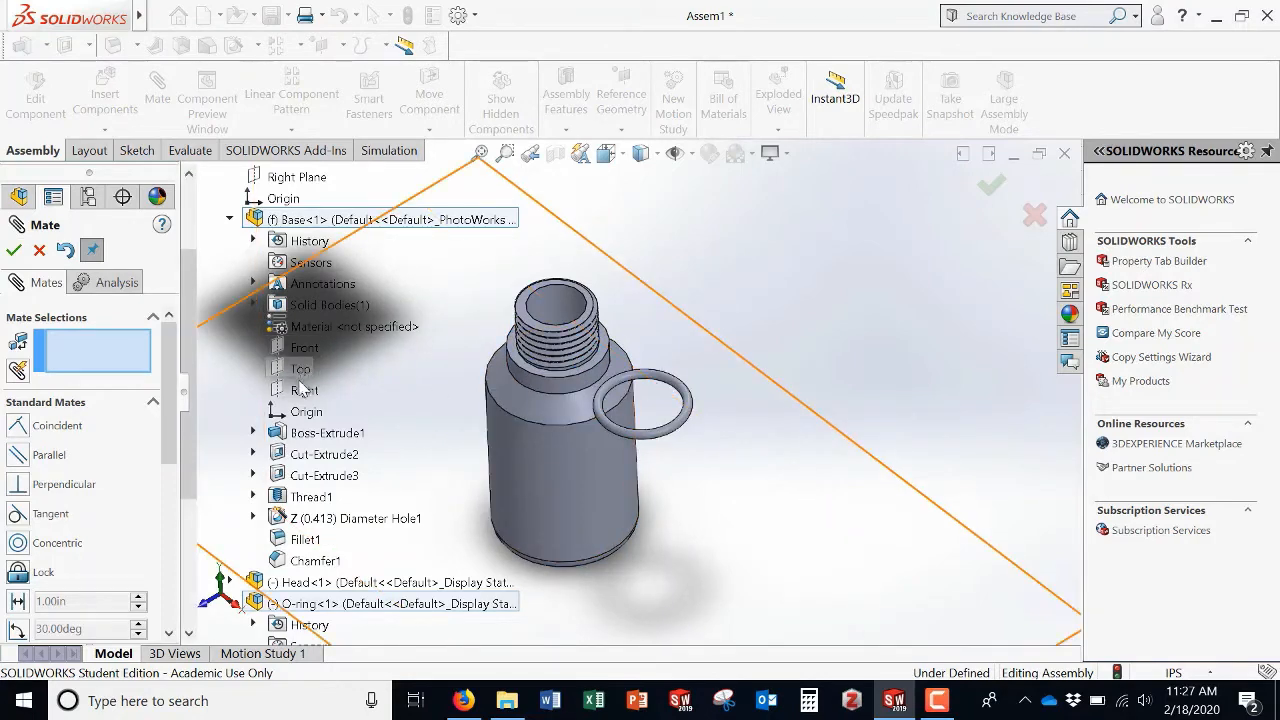
scroll(318, 566, "down", 1)
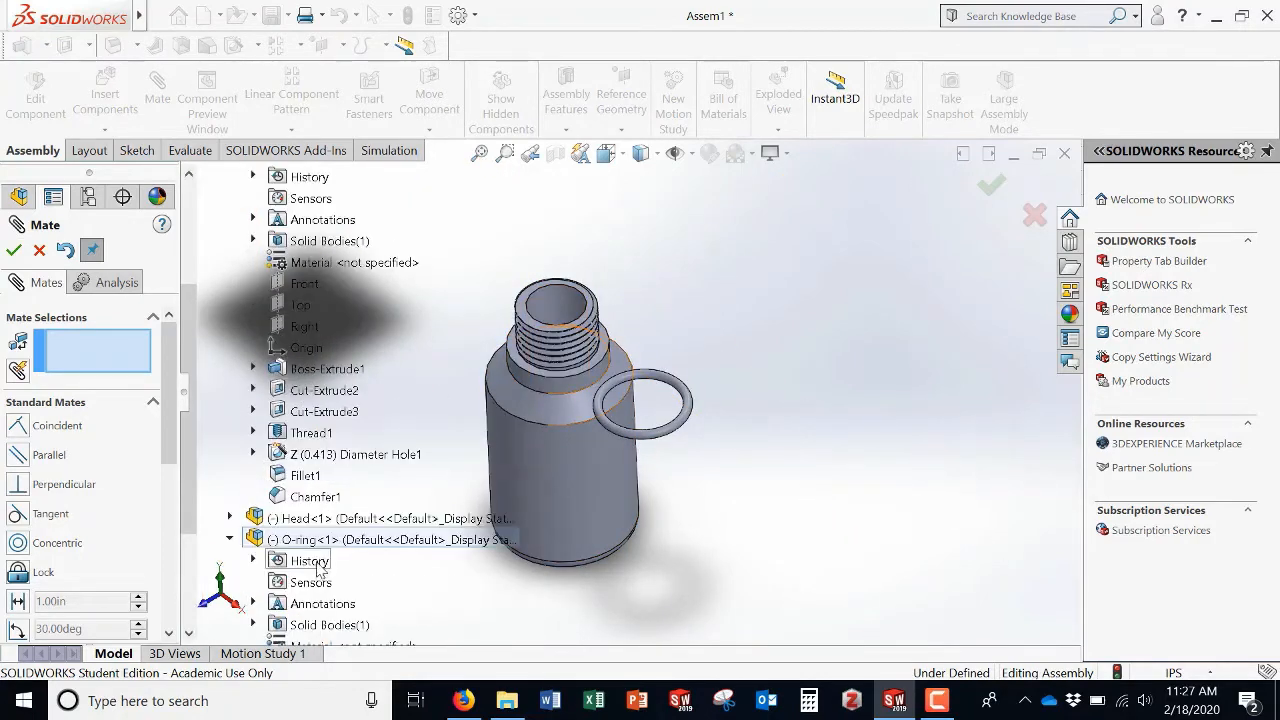
scroll(318, 566, "down", 3)
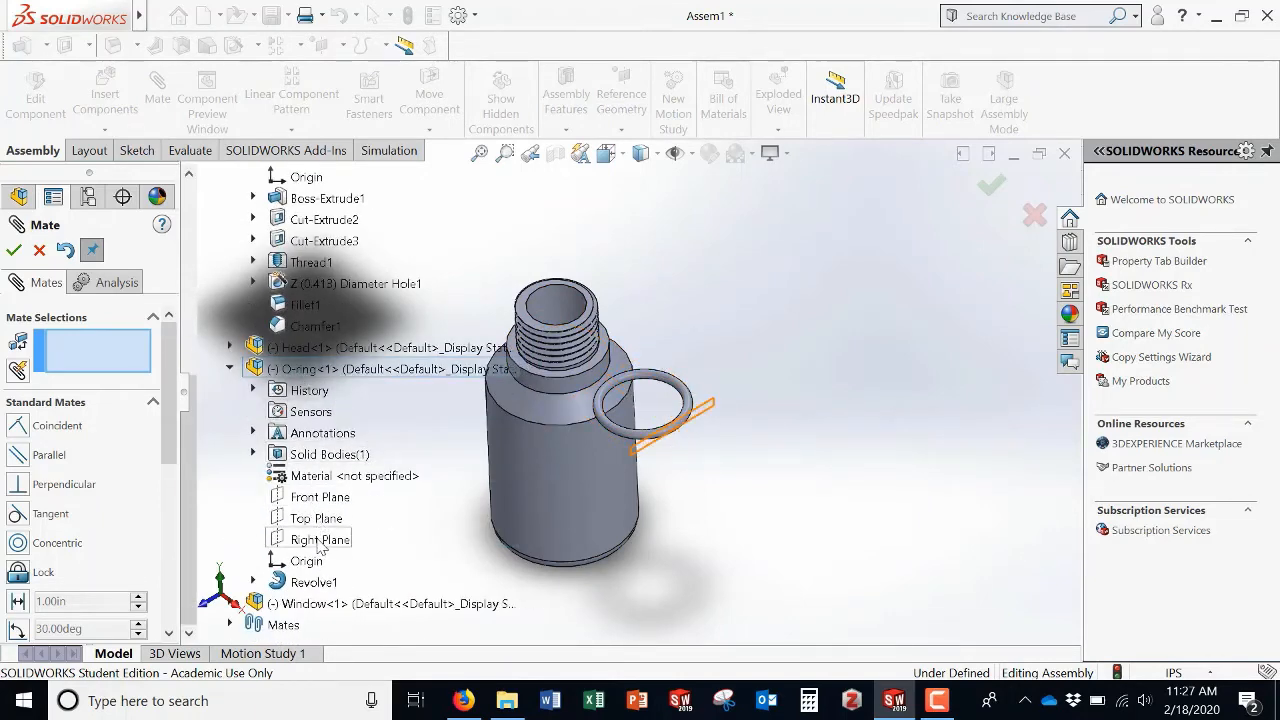
left_click(320, 540)
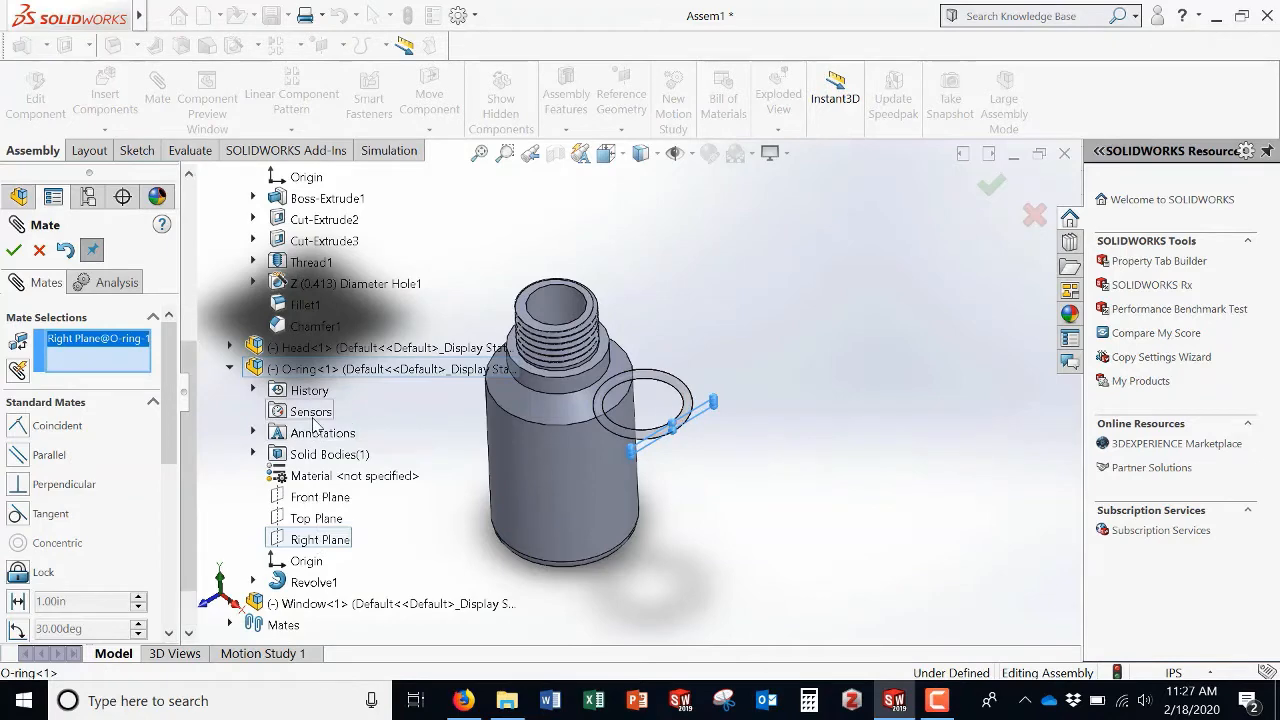
scroll(315, 430, "up", 1)
scroll(318, 420, "up", 2)
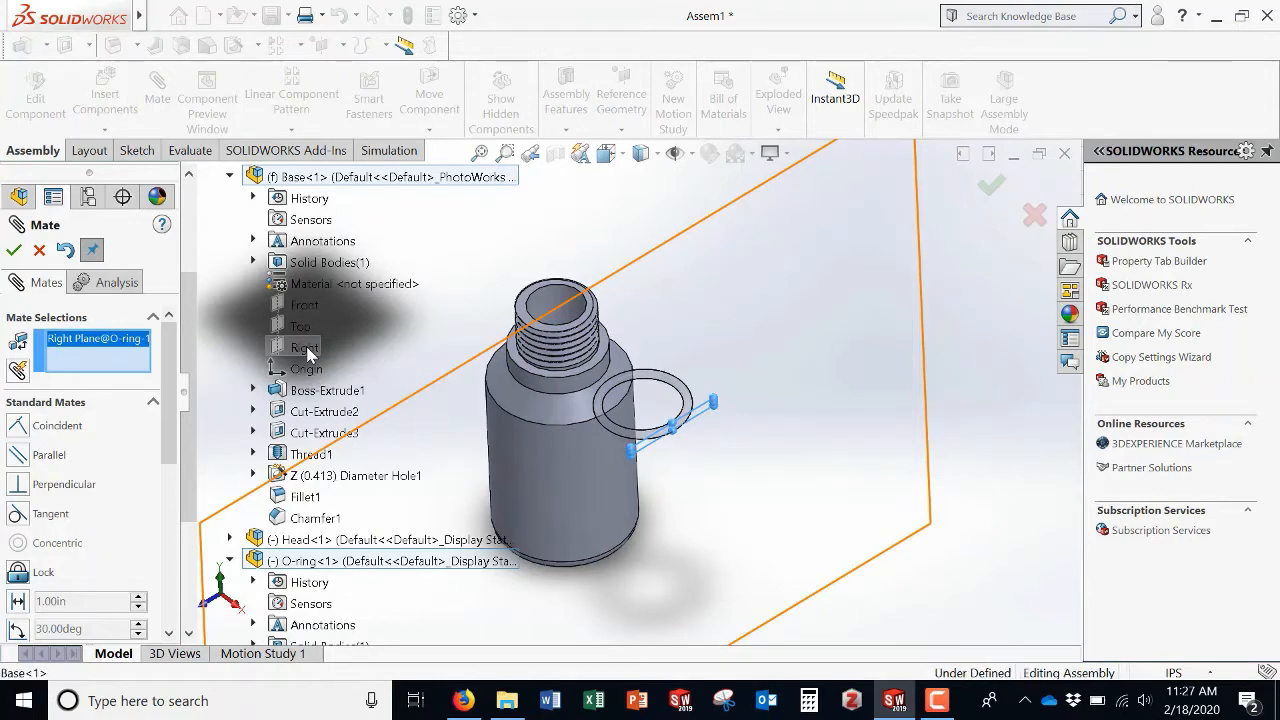
left_click(305, 350)
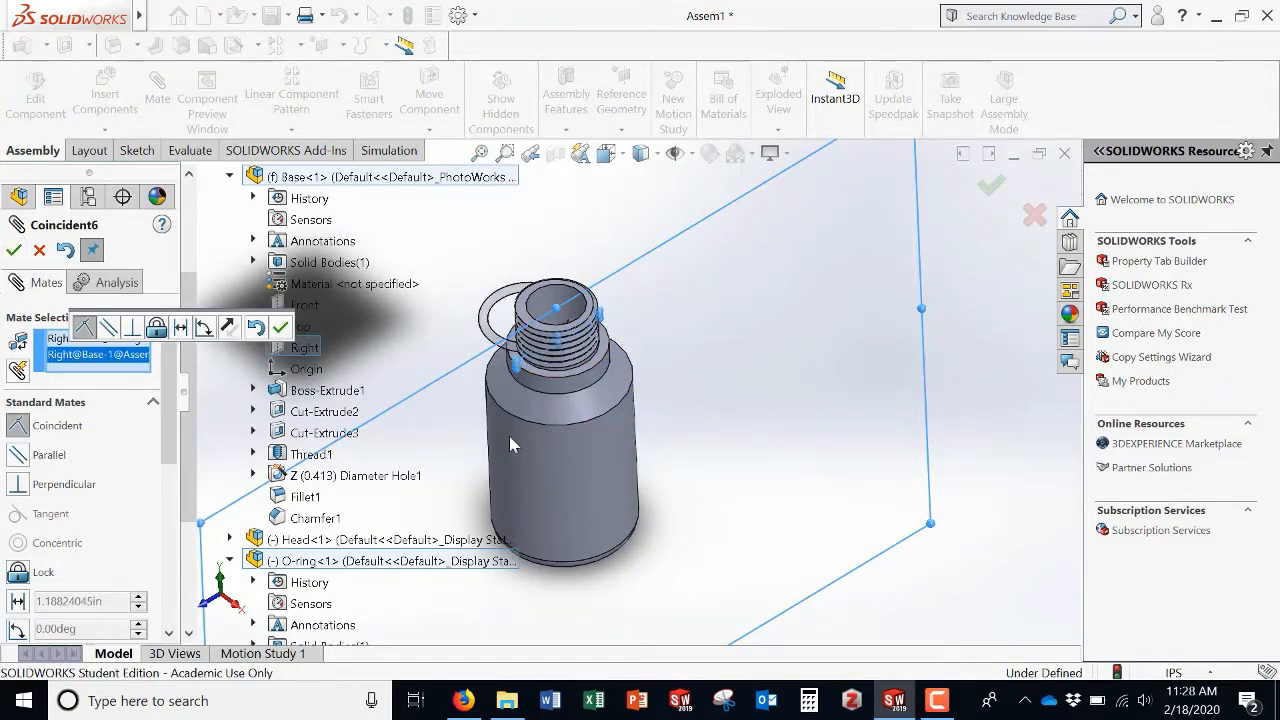
middle_click_drag(548, 444, 572, 412)
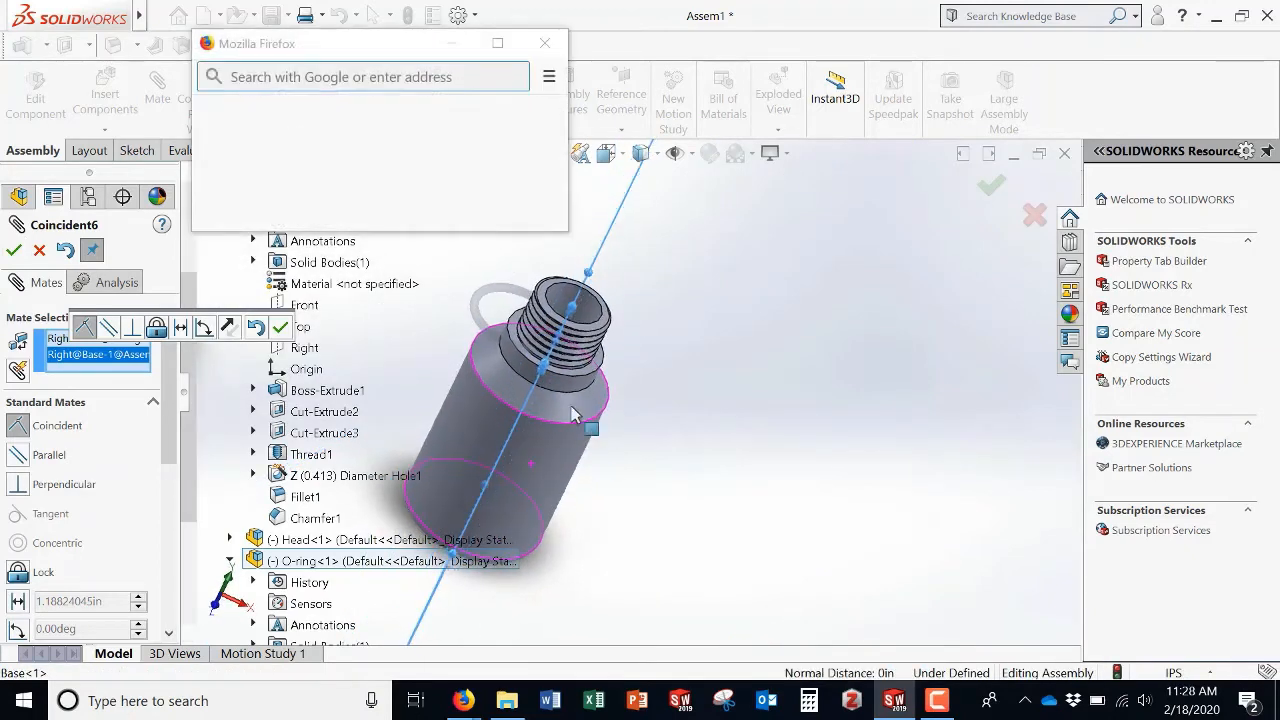
left_click(544, 46)
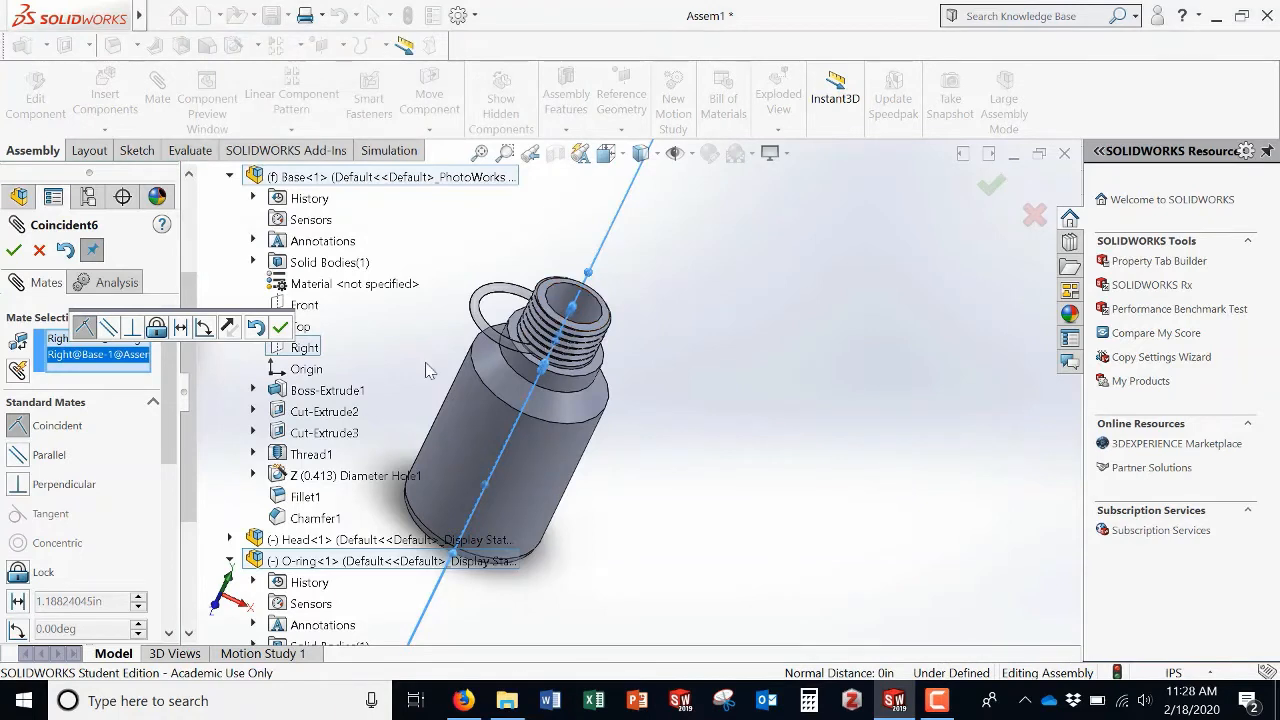
left_click(18, 601)
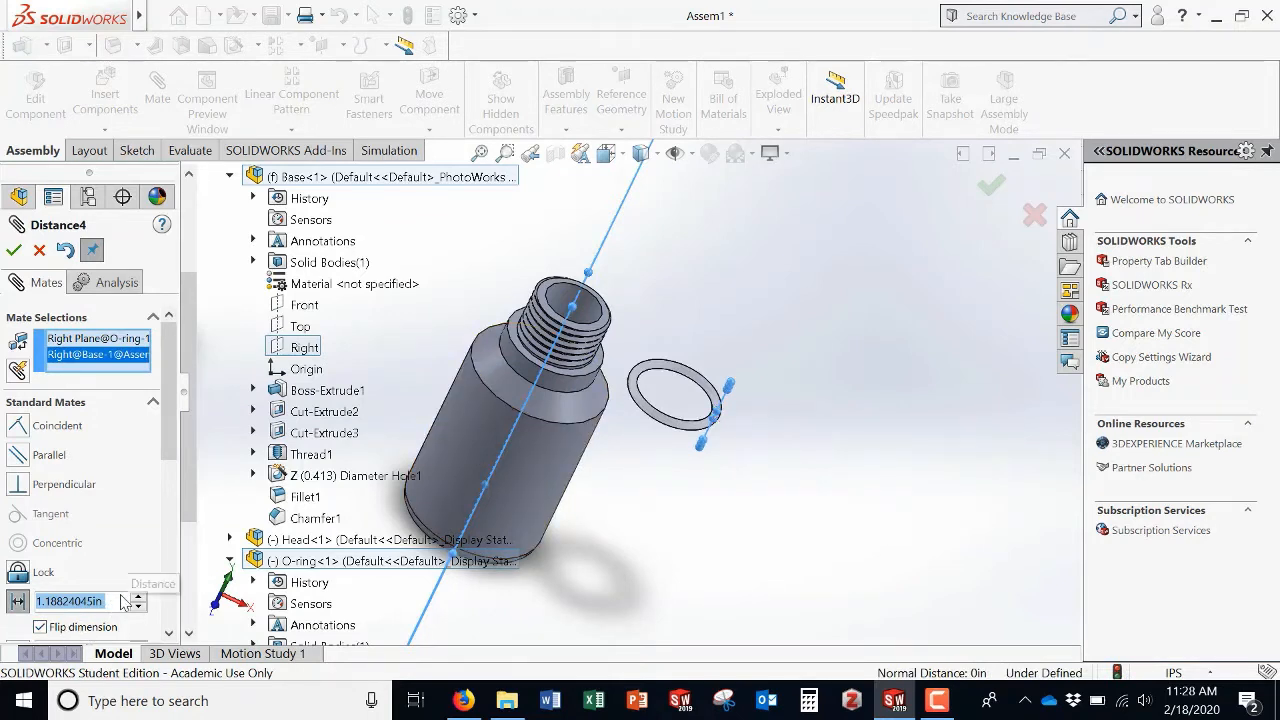
type("0.31")
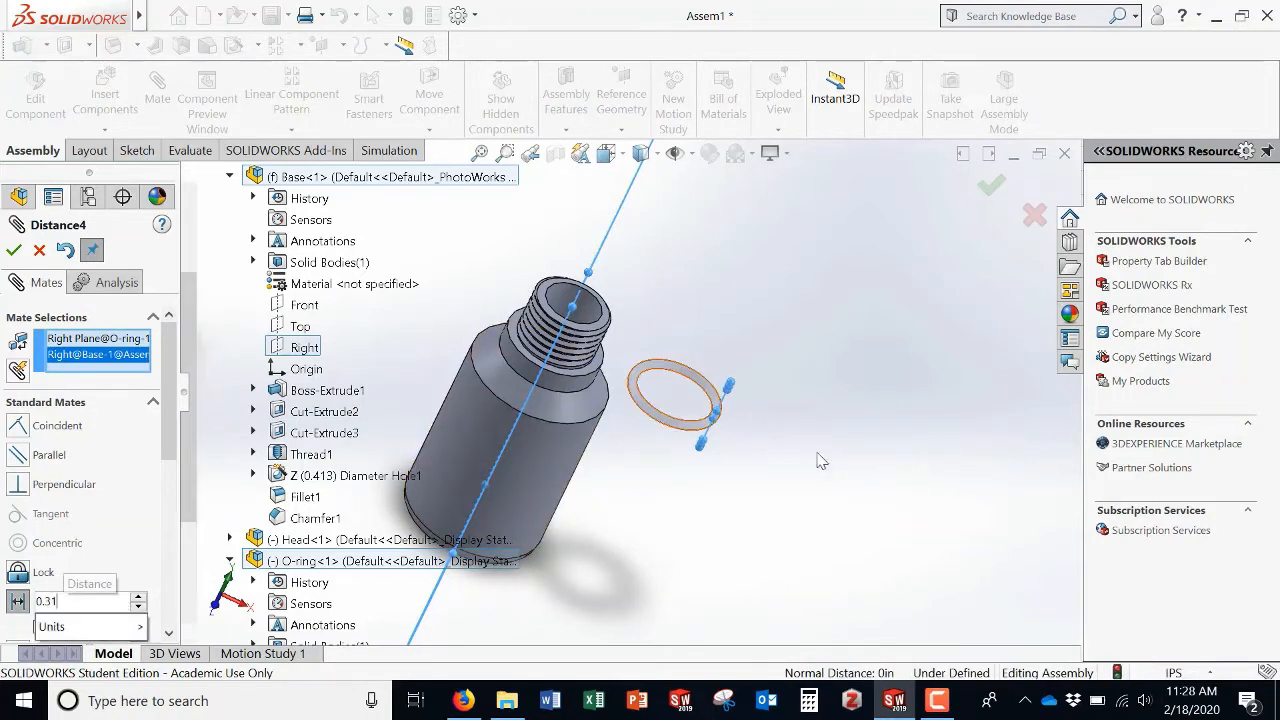
key("Return")
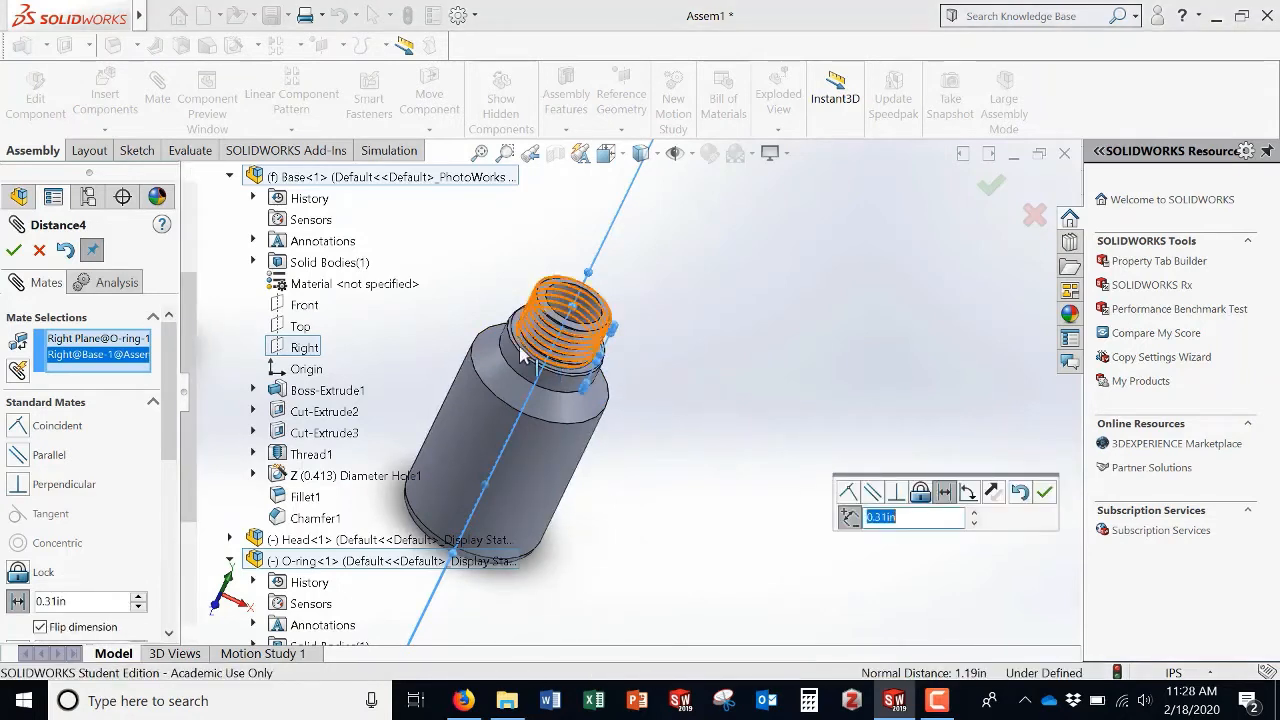
left_click(13, 251)
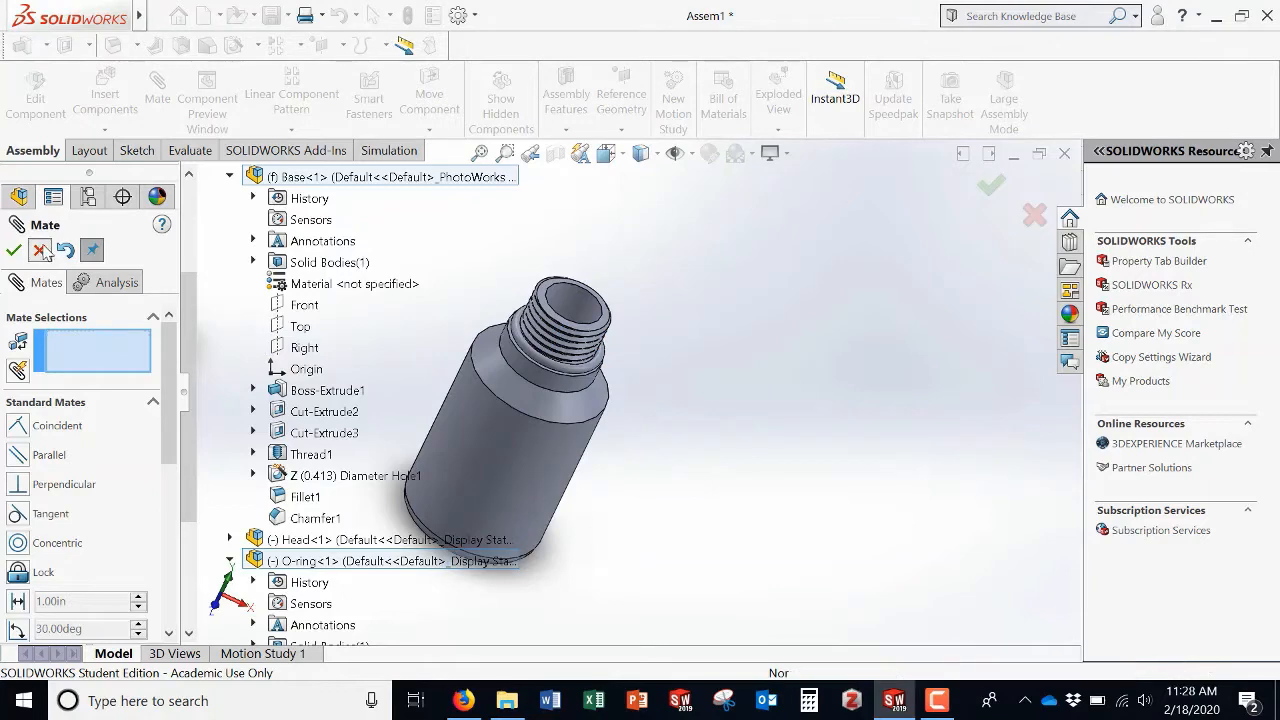
left_click(39, 250)
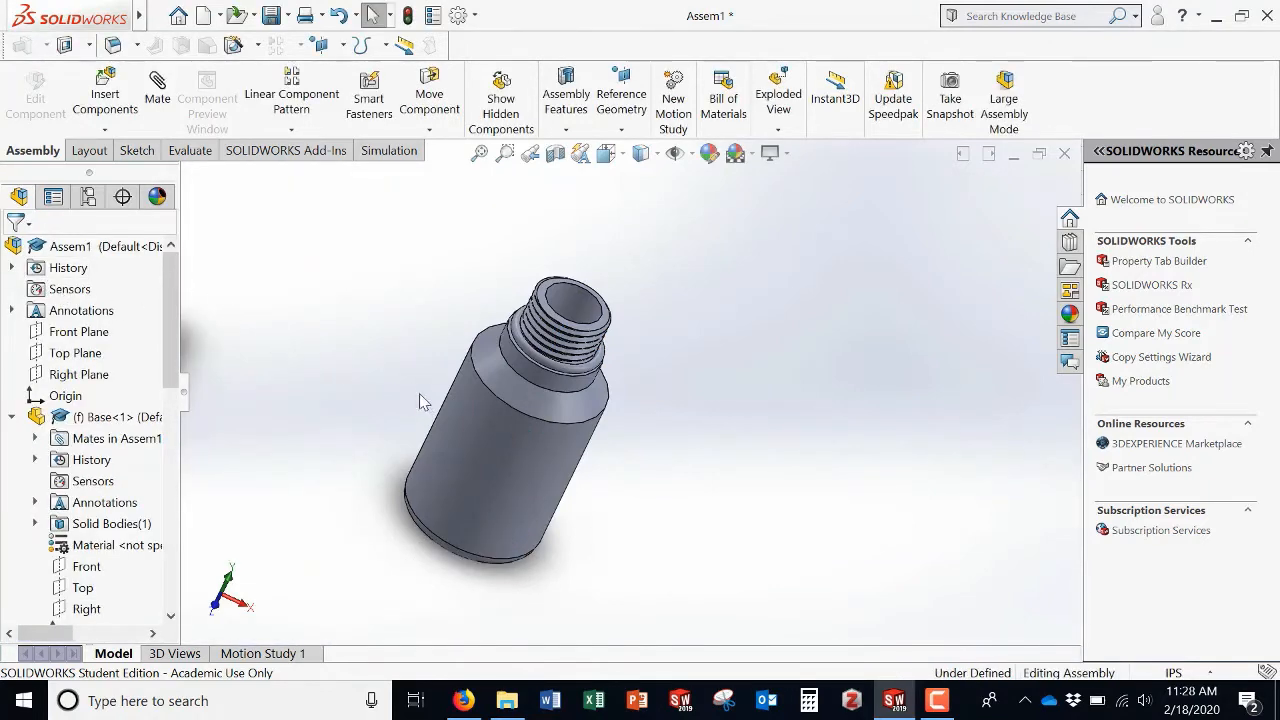
Step: Drag the Head component down closer to the Base's threaded neck
middle_click_drag(503, 414, 354, 335)
scroll(356, 334, "up", 5)
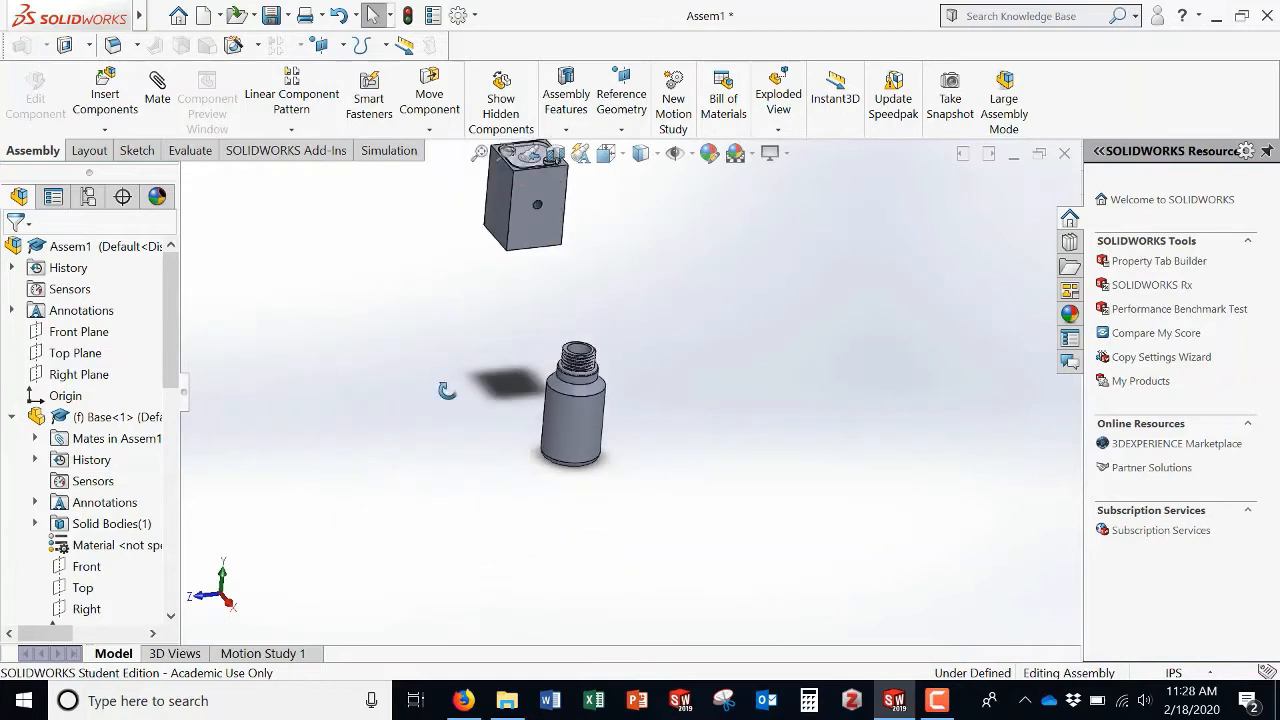
middle_click_drag(447, 390, 511, 416)
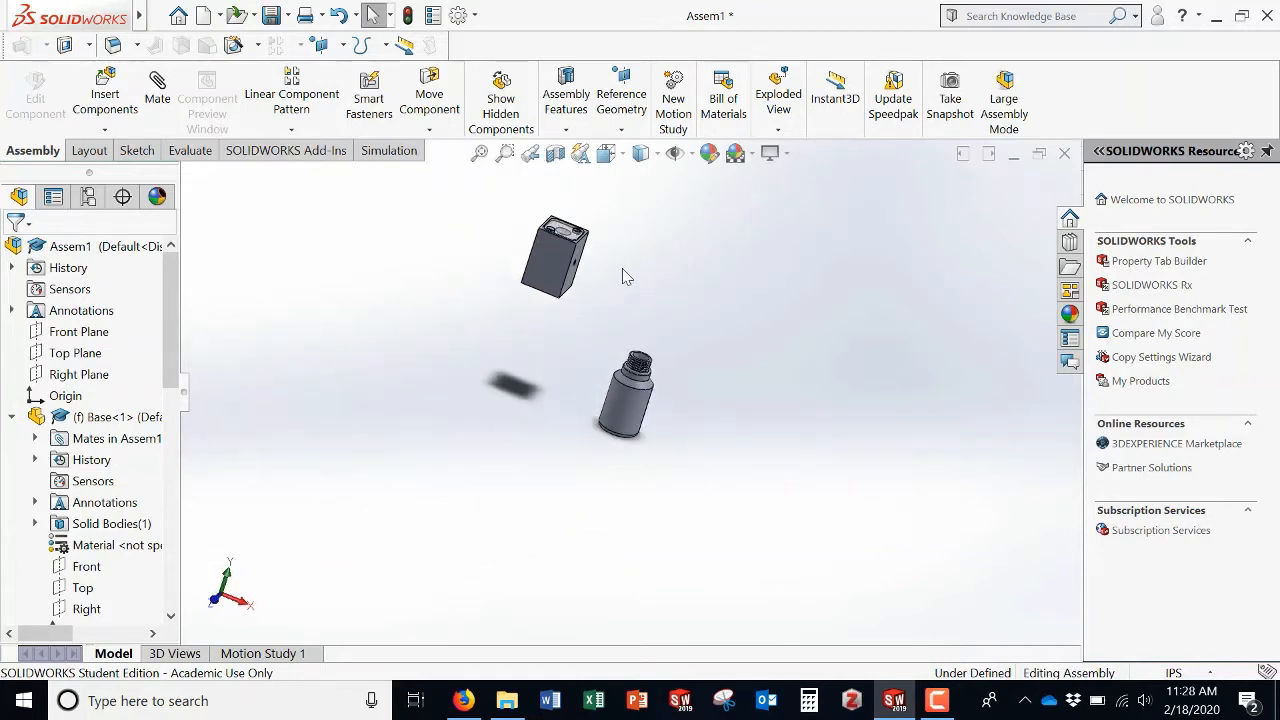
scroll(622, 268, "down", 3)
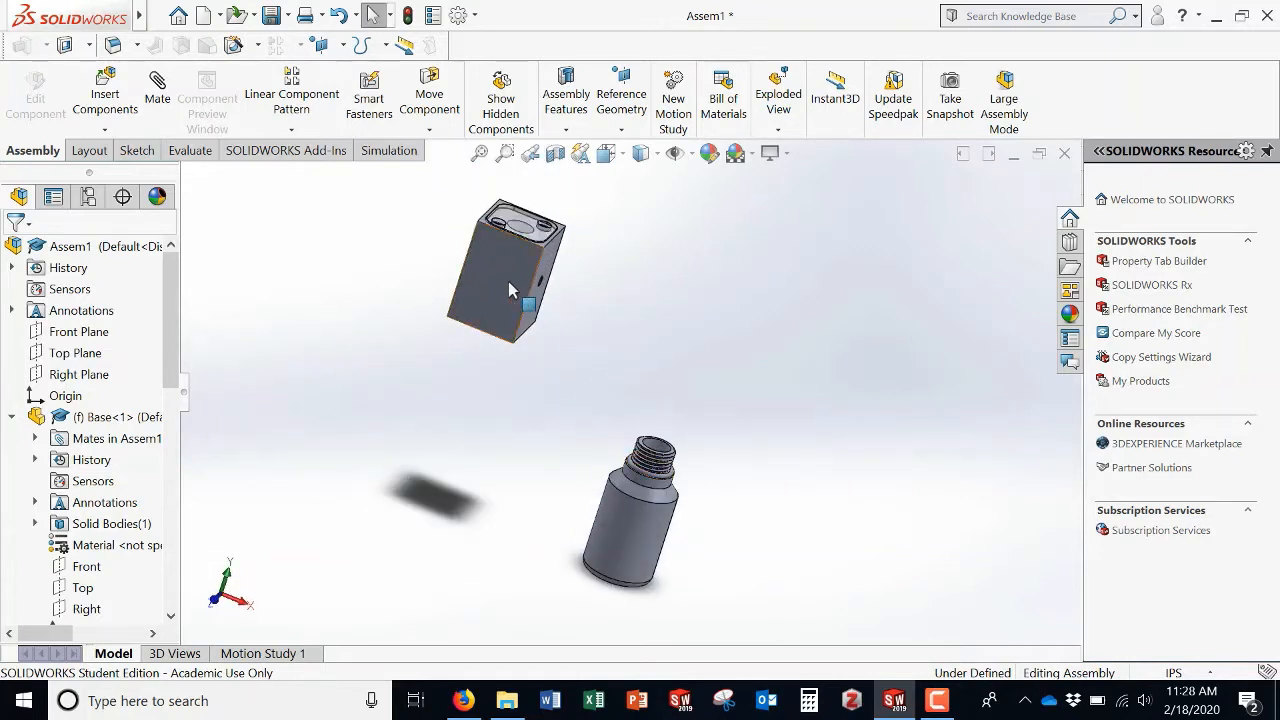
left_click_drag(510, 284, 555, 386)
left_click(820, 390)
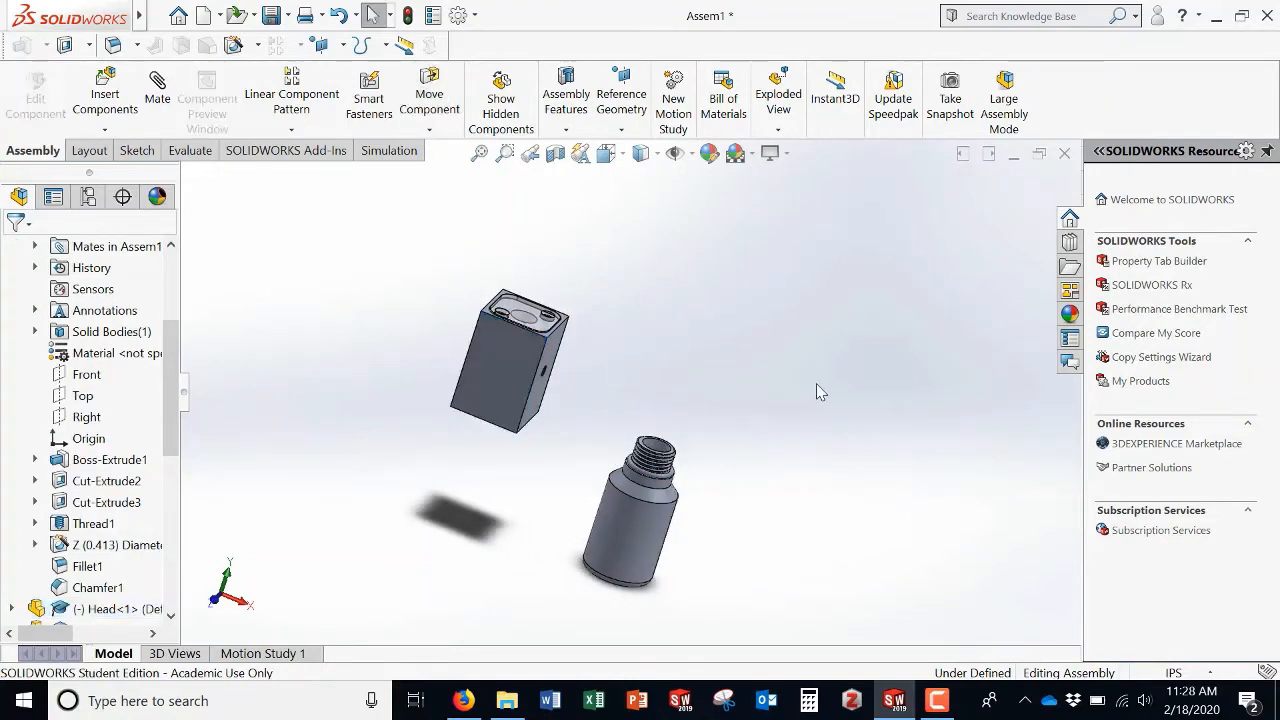
left_click(939, 701)
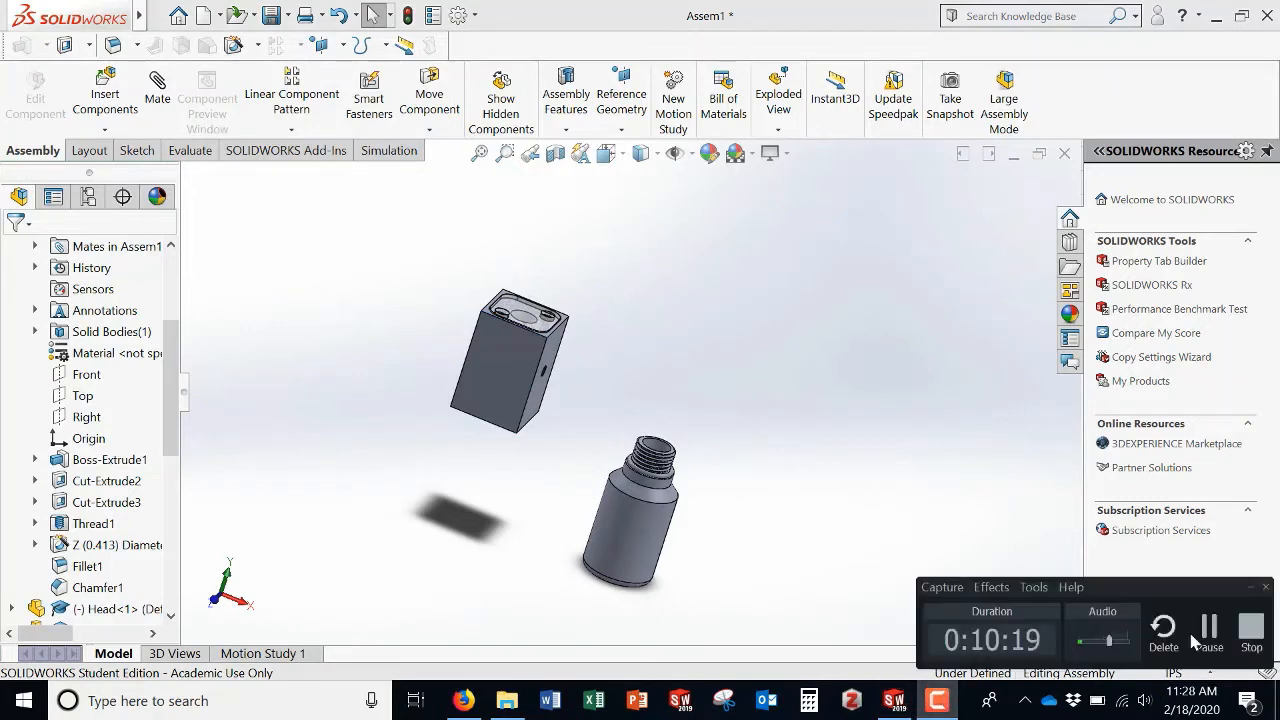
left_click(1212, 630)
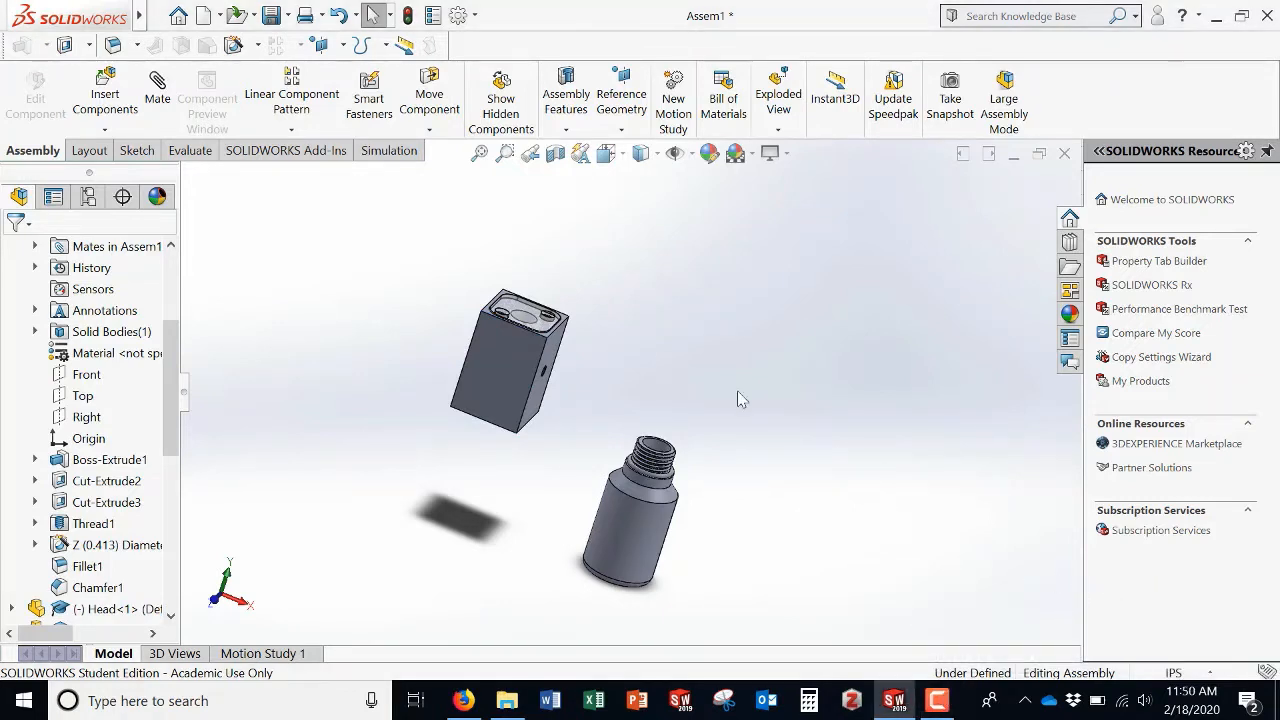
Step: Rebuild and save the assembly as Flashlight Assembly in the Flashlight Parts folder
middle_click_drag(703, 444, 617, 426)
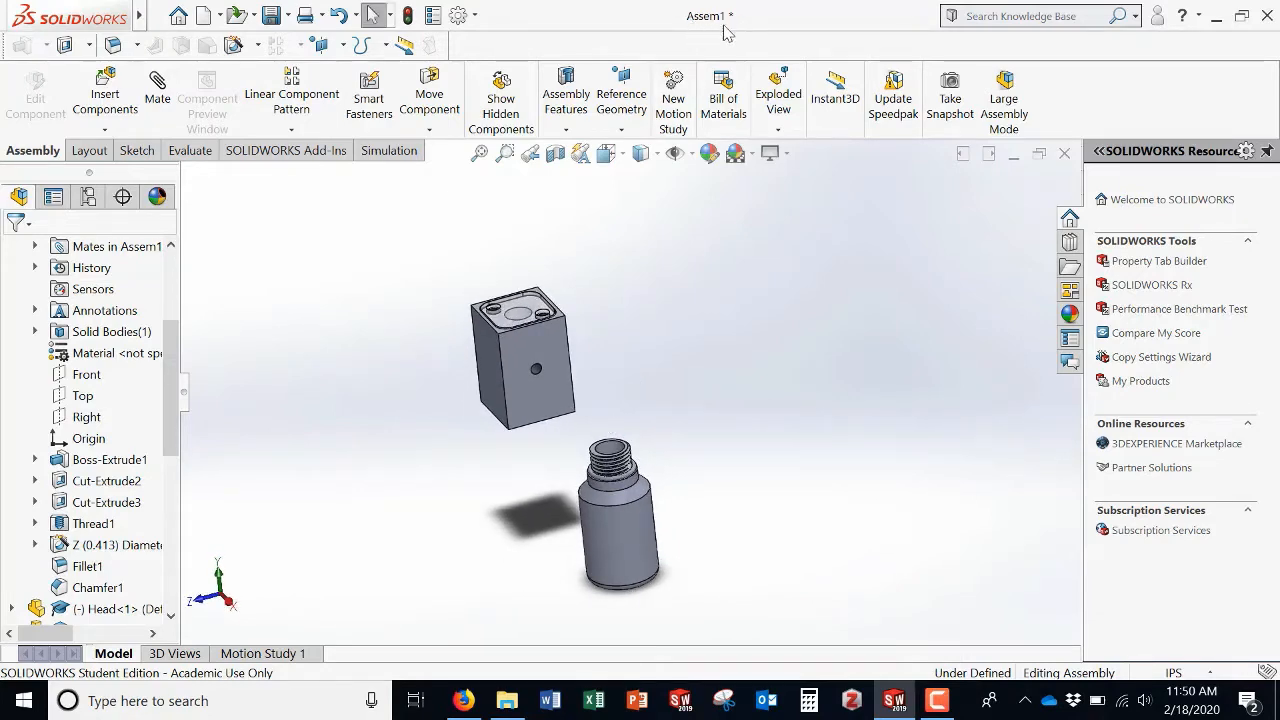
left_click(271, 17)
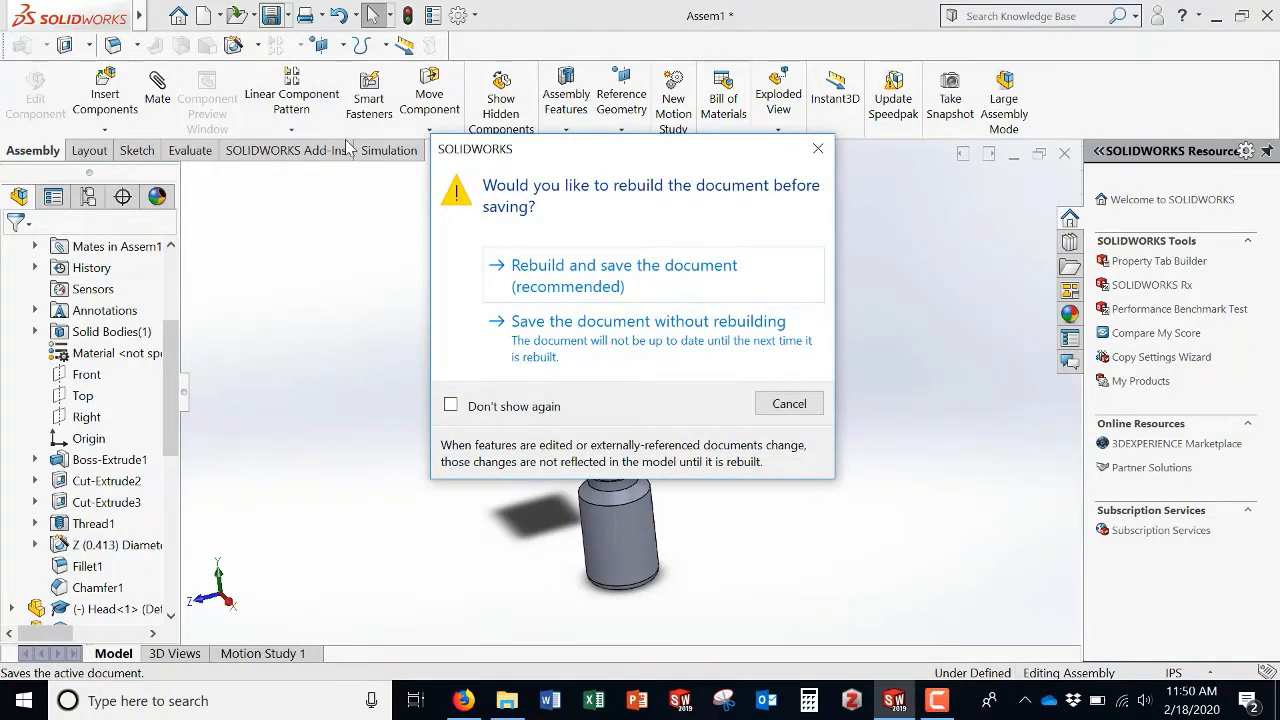
left_click(632, 288)
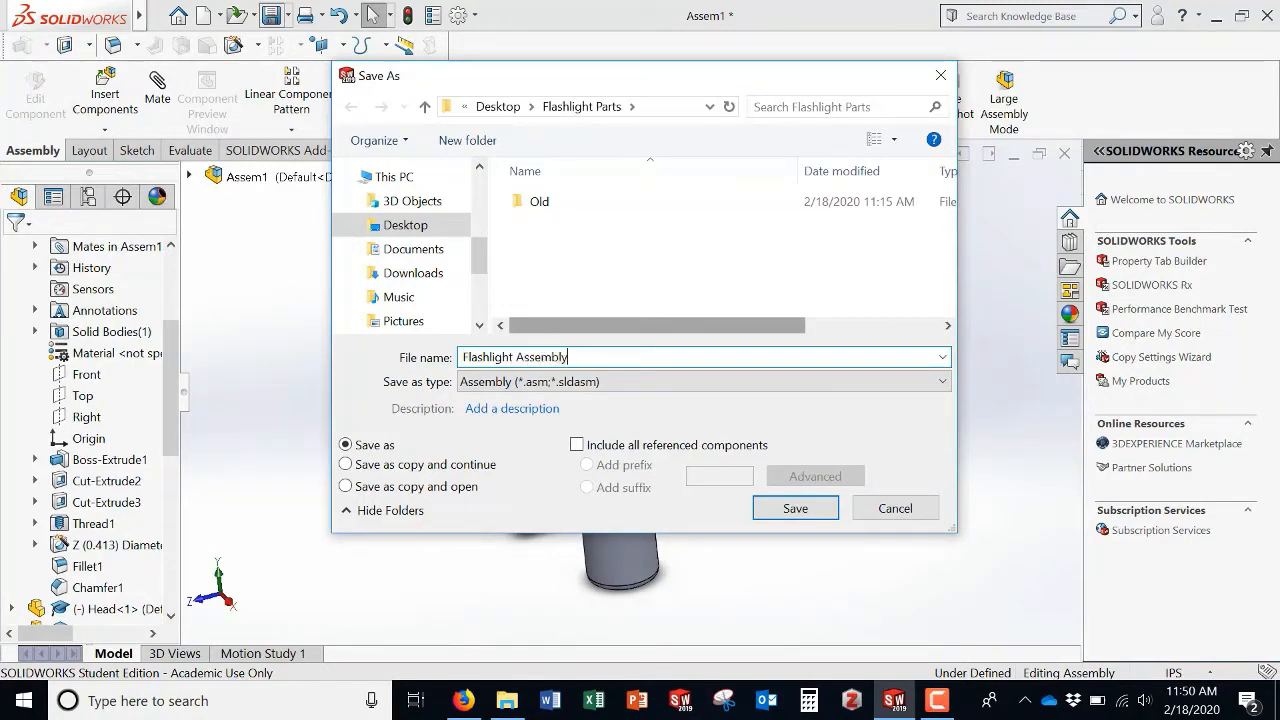
left_click(796, 511)
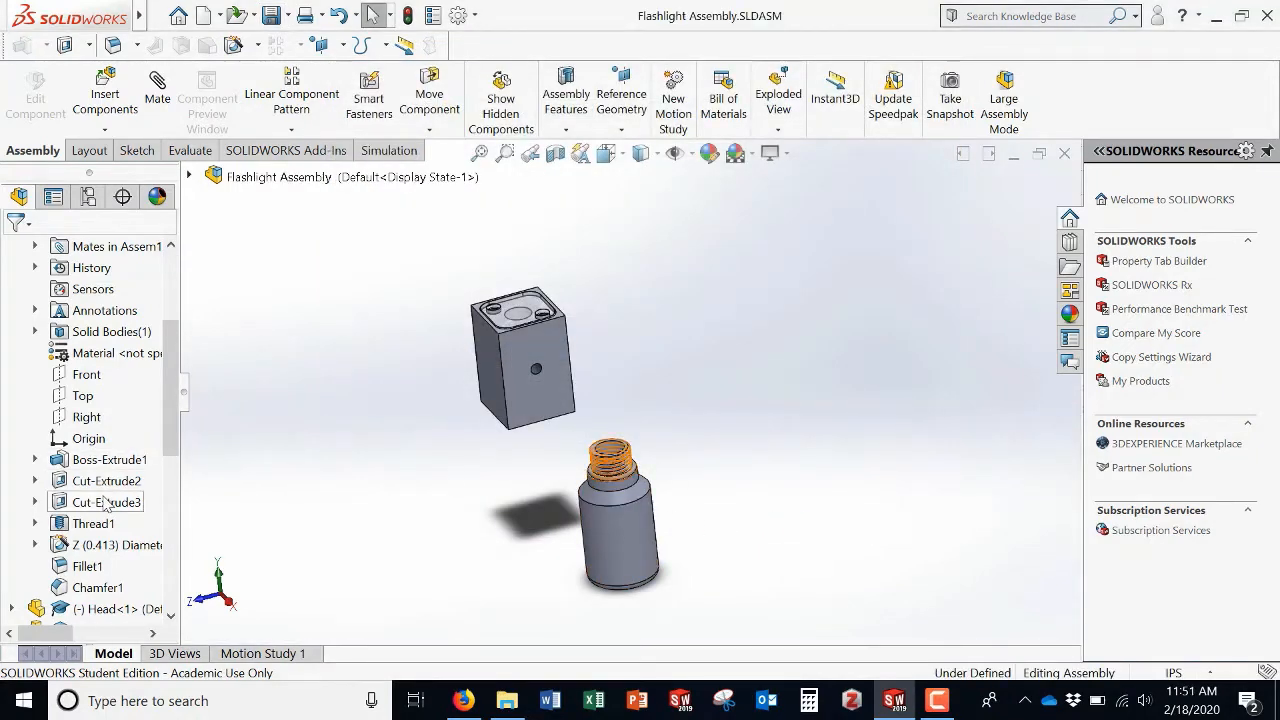
Step: Delete the Coincident1 and Distance2 mates between the Head and the Window
scroll(54, 342, "up", 2)
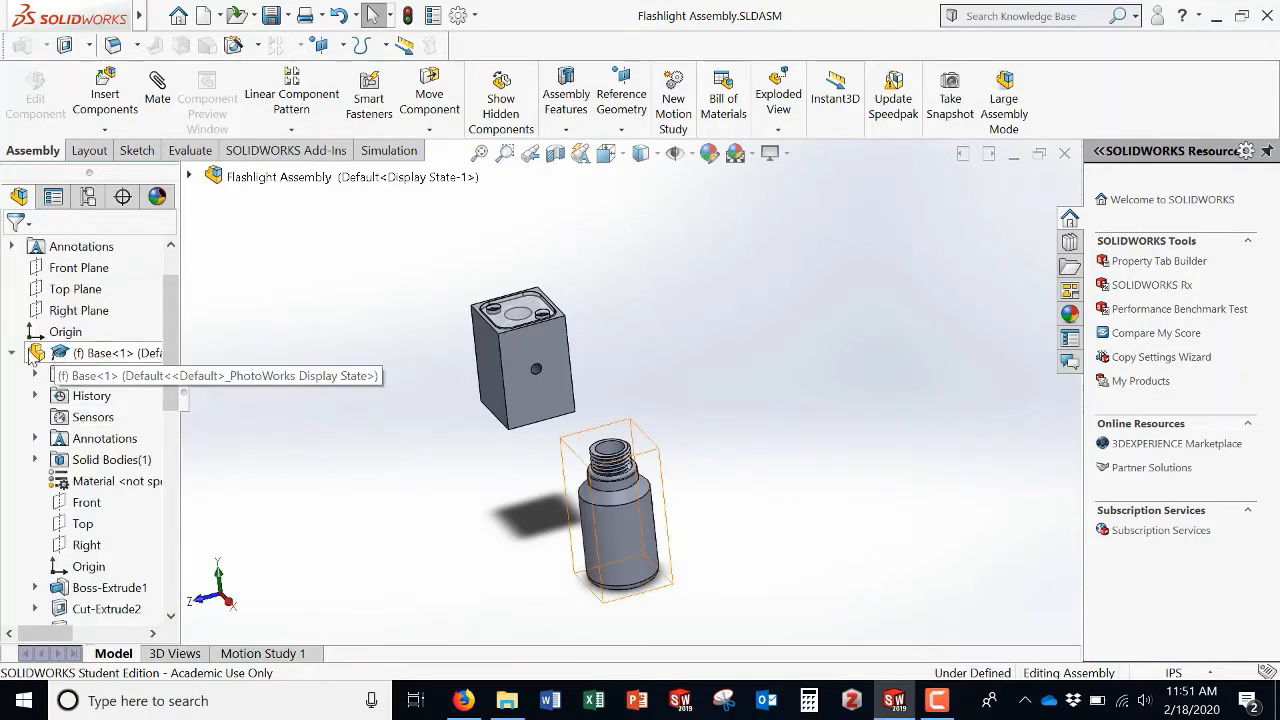
left_click(12, 354)
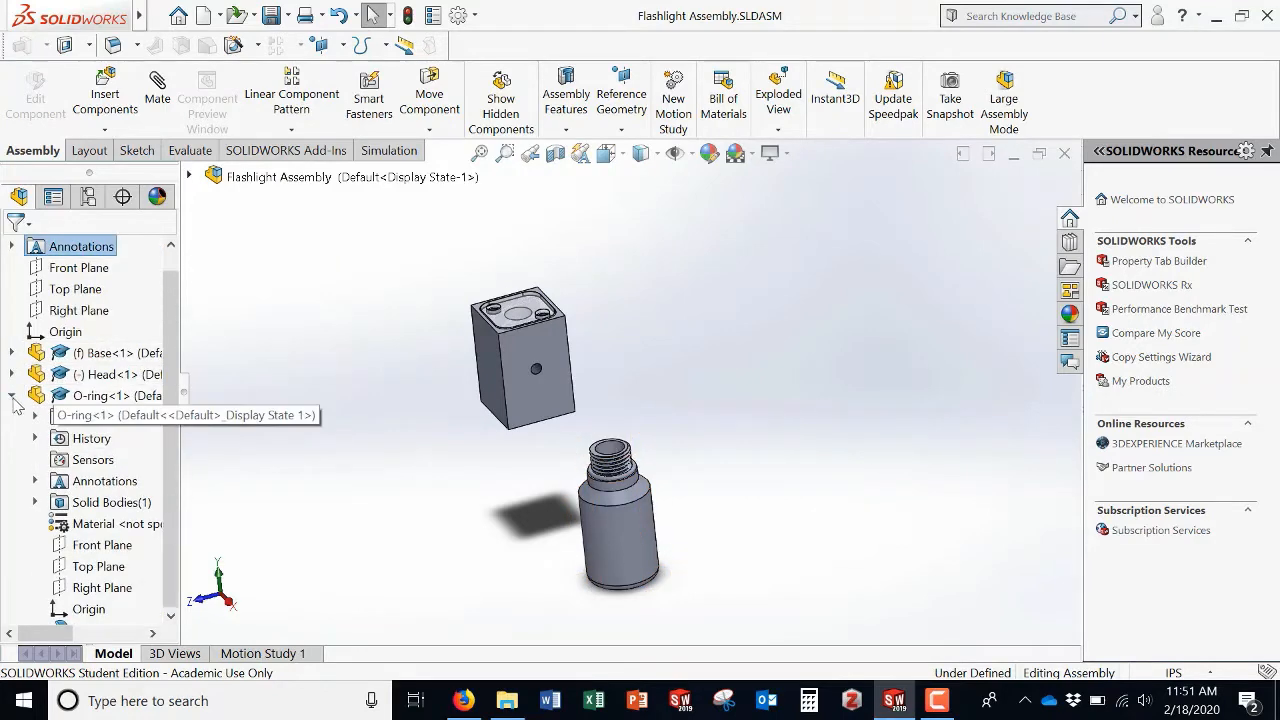
left_click(12, 396)
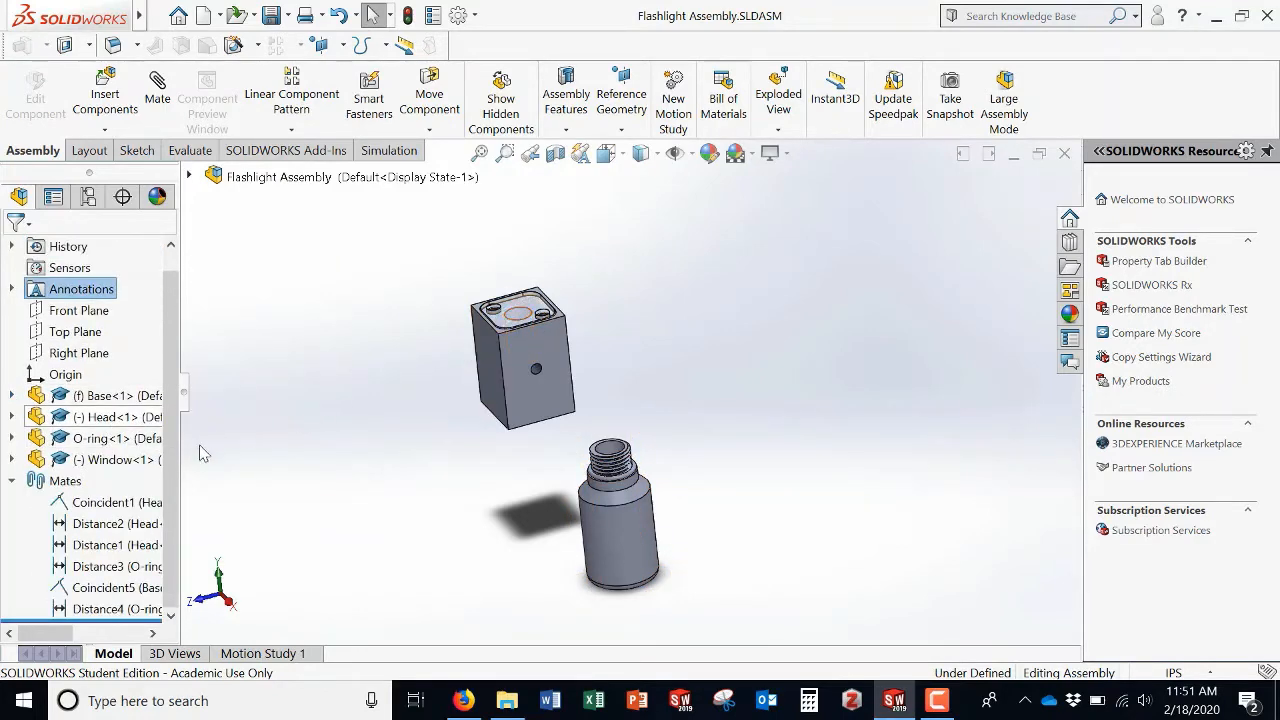
right_click(117, 505)
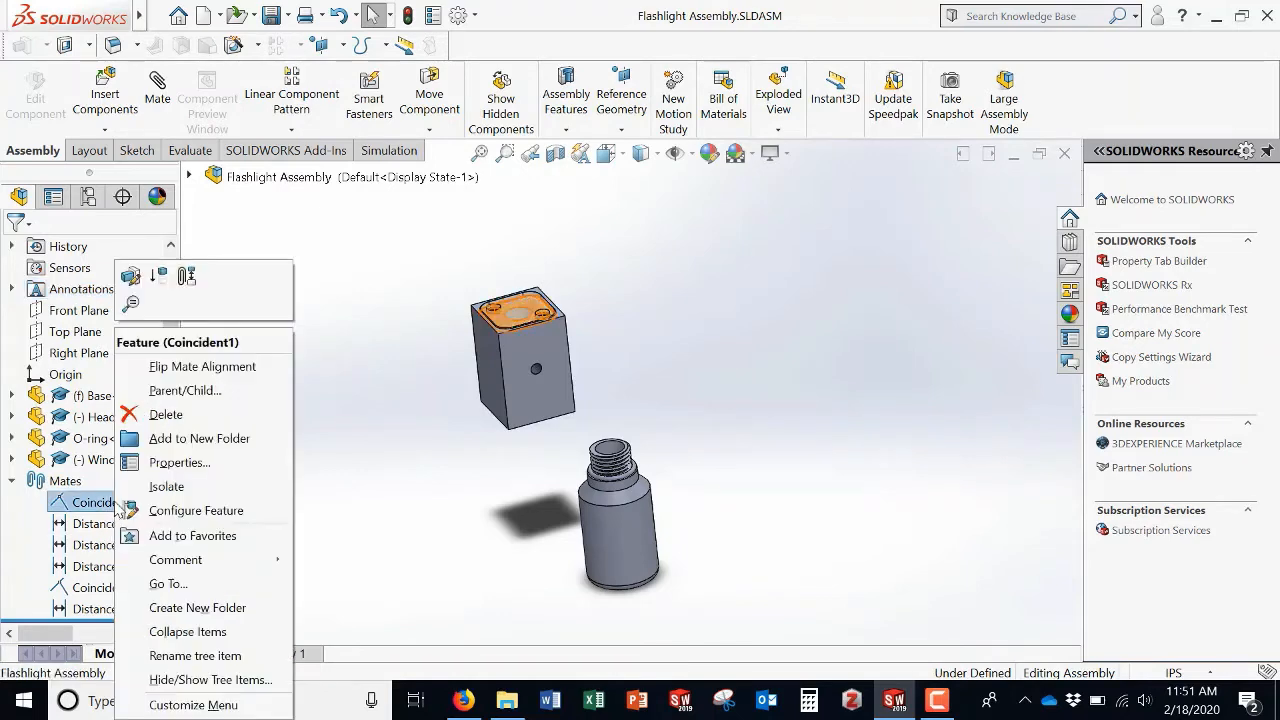
left_click(163, 414)
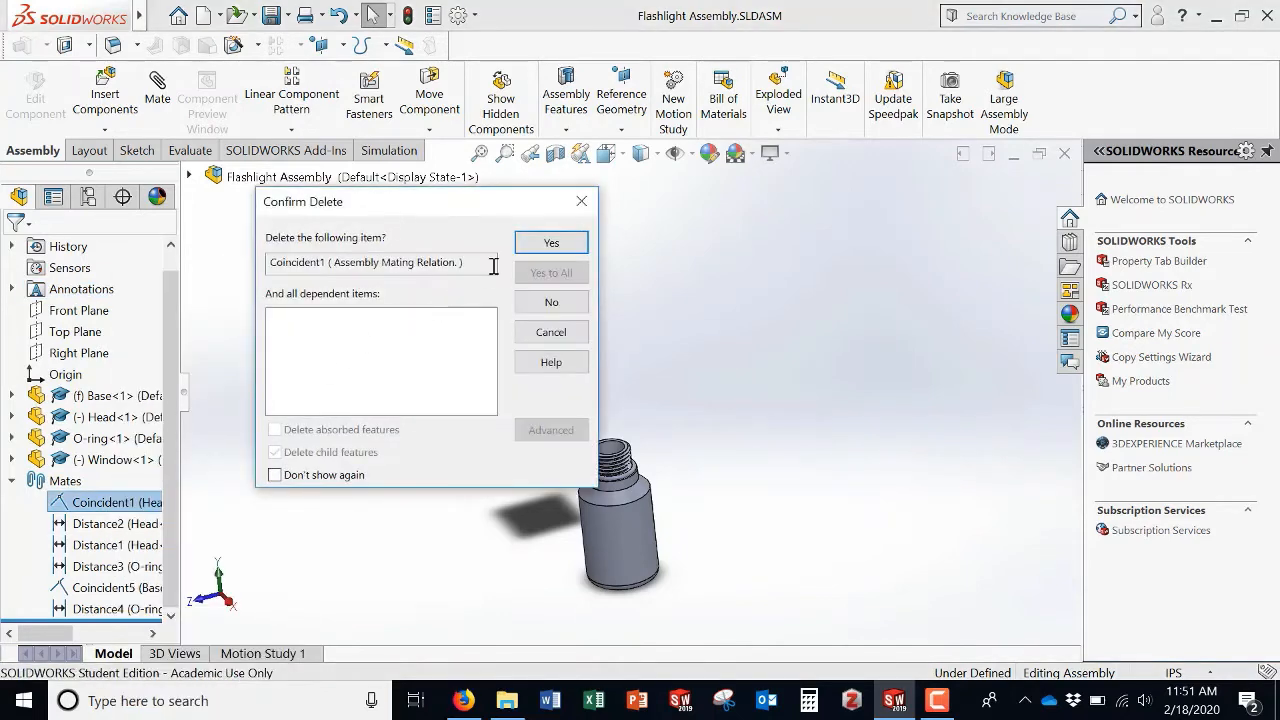
left_click(551, 244)
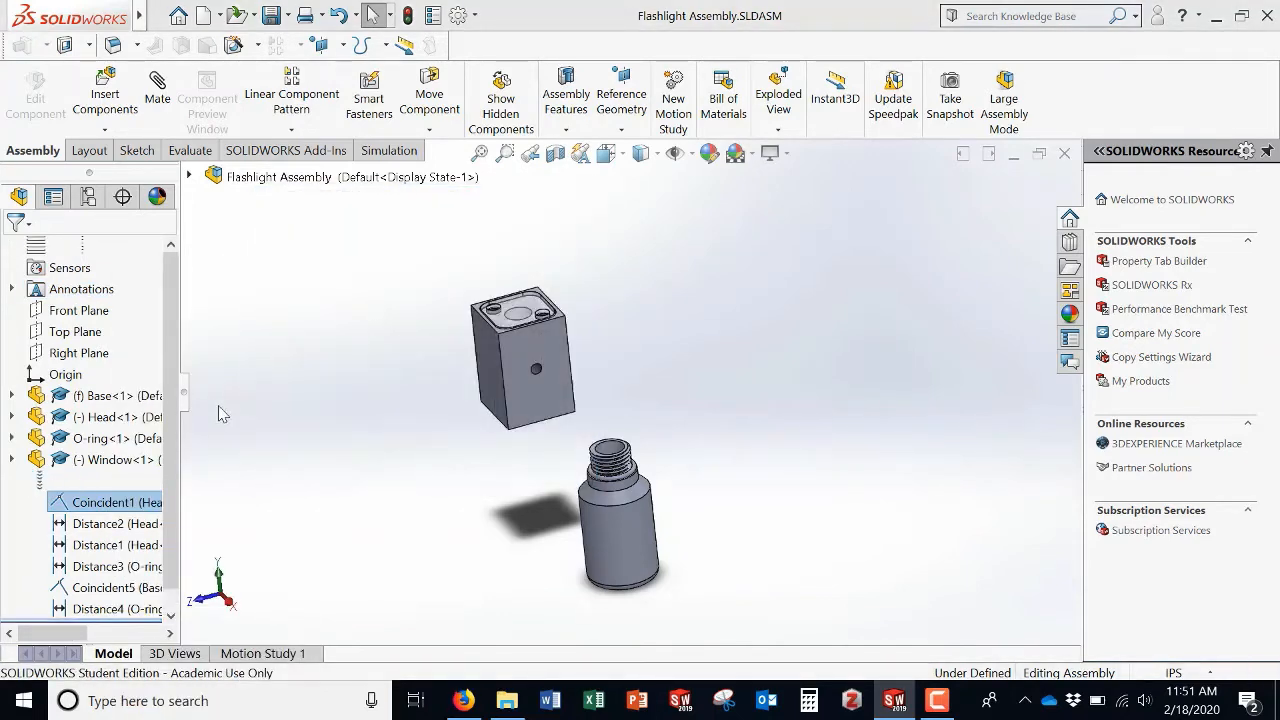
right_click(95, 530)
left_click(163, 414)
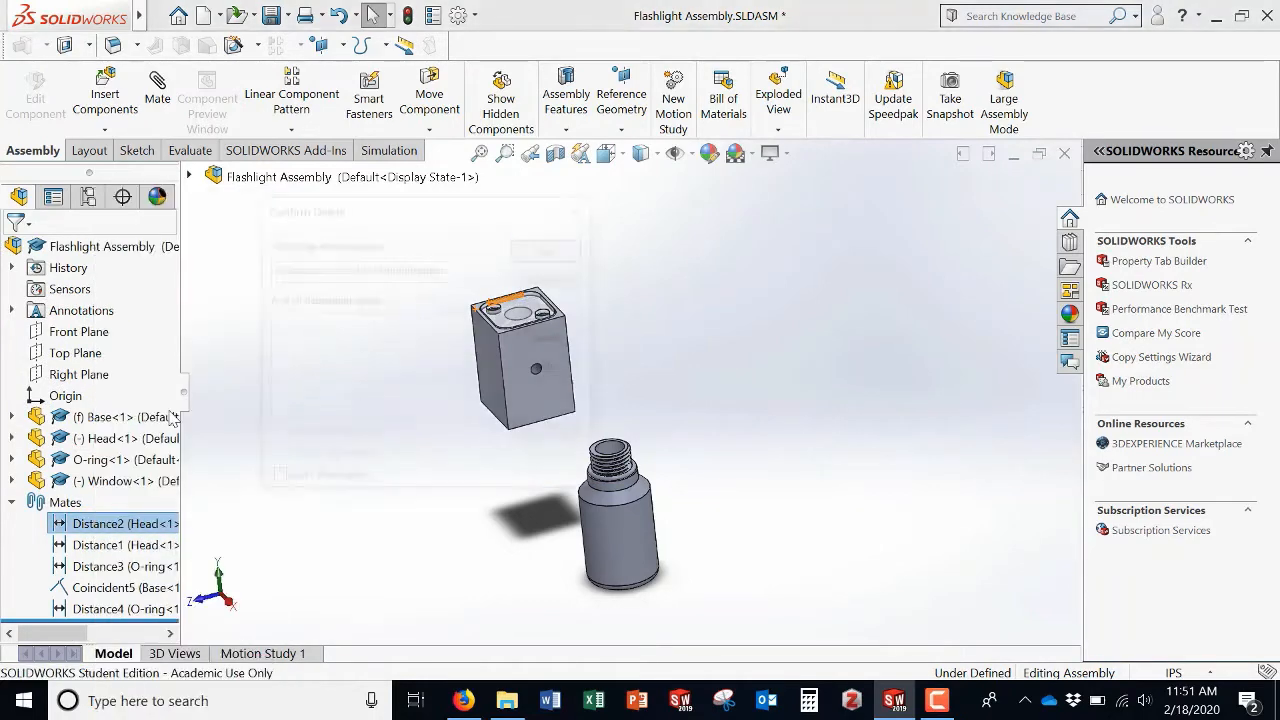
left_click(555, 244)
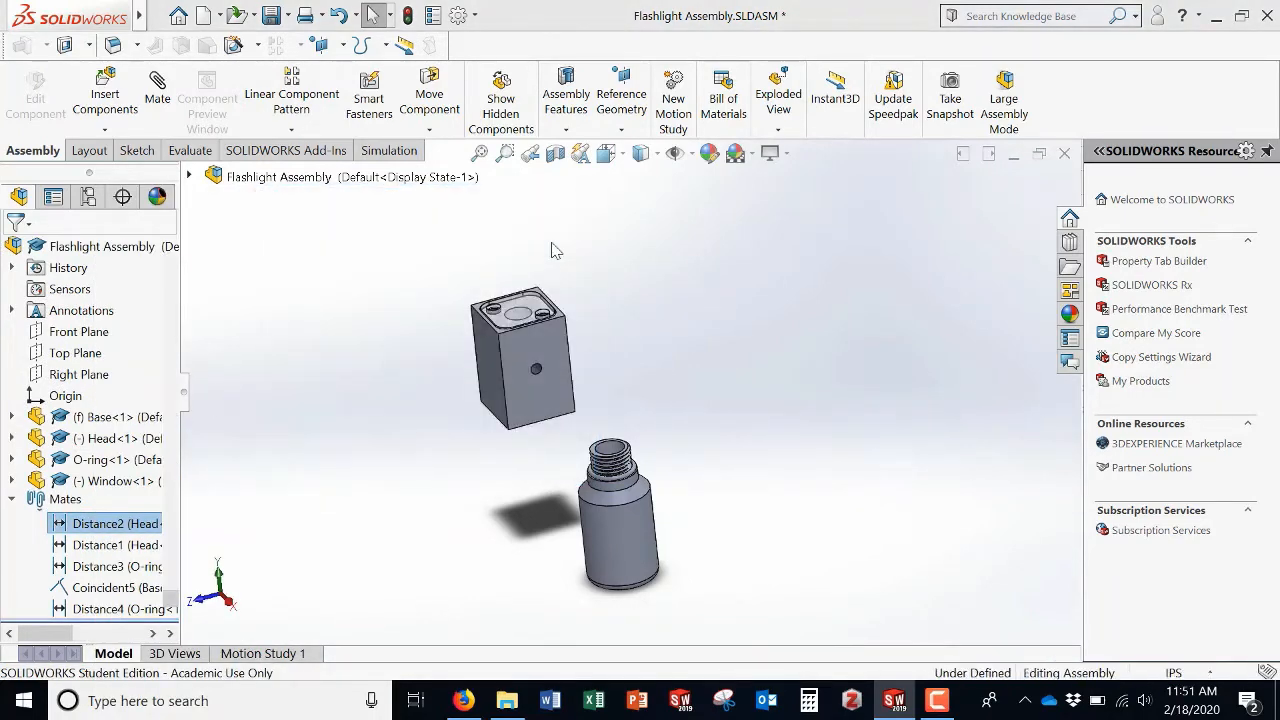
Step: Drag the Window component up out of the Head's top recess
scroll(533, 313, "down", 5)
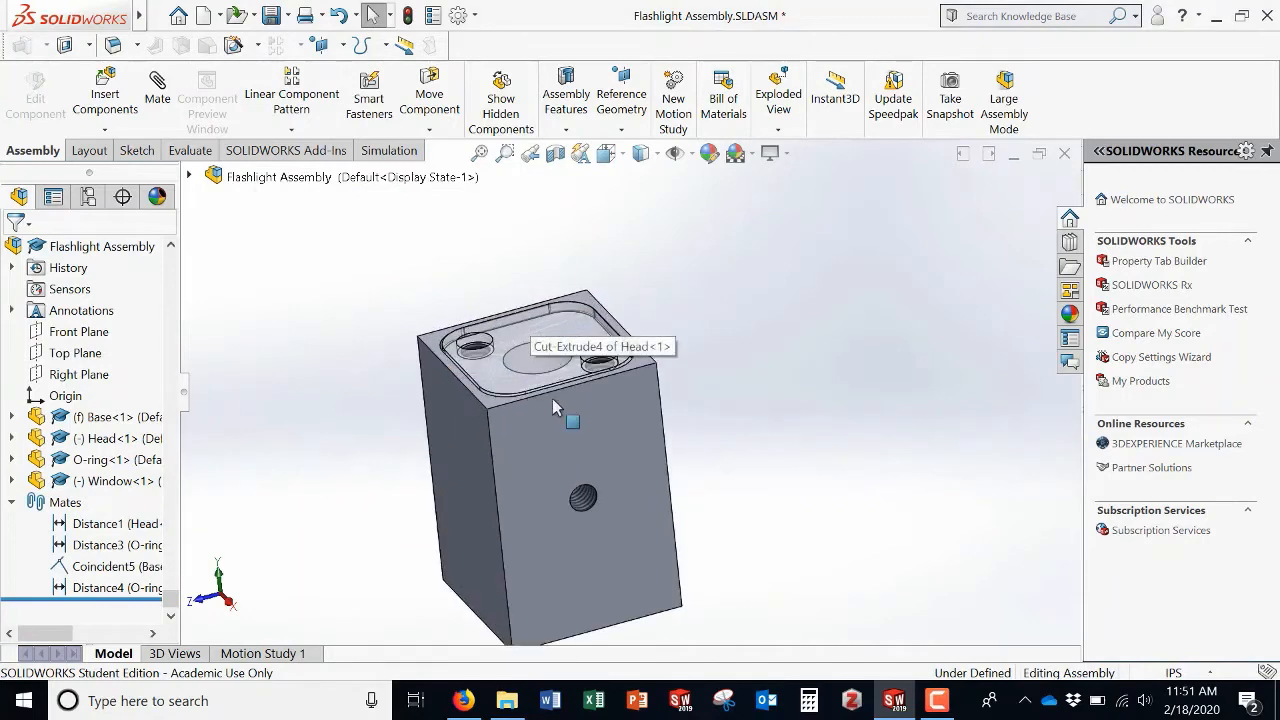
middle_click_drag(440, 507, 541, 395)
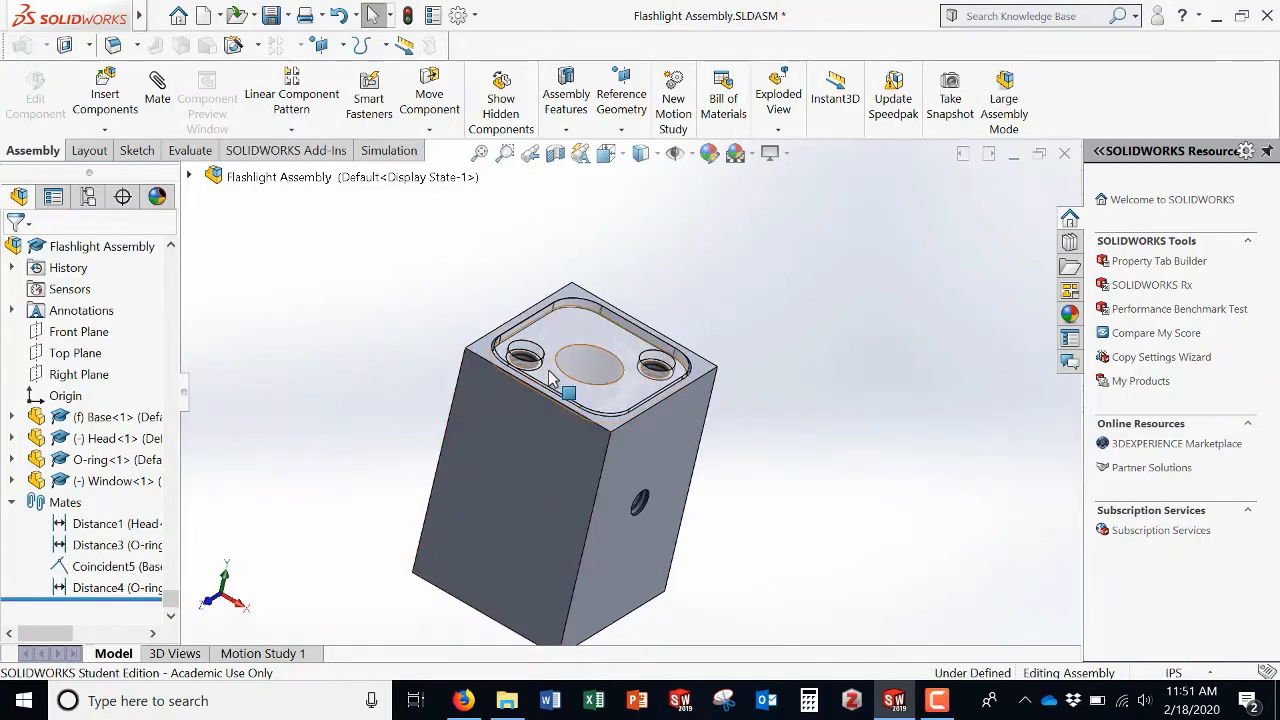
left_click_drag(549, 378, 597, 360)
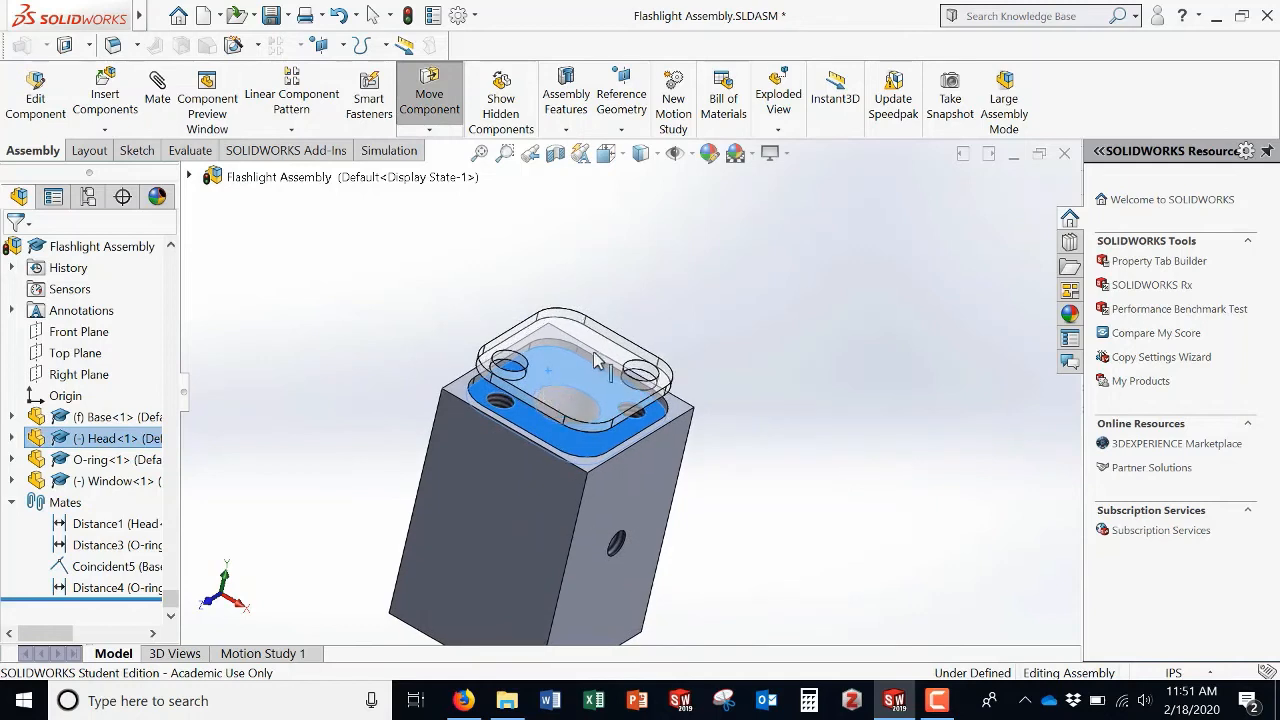
key("Escape")
left_click(457, 285)
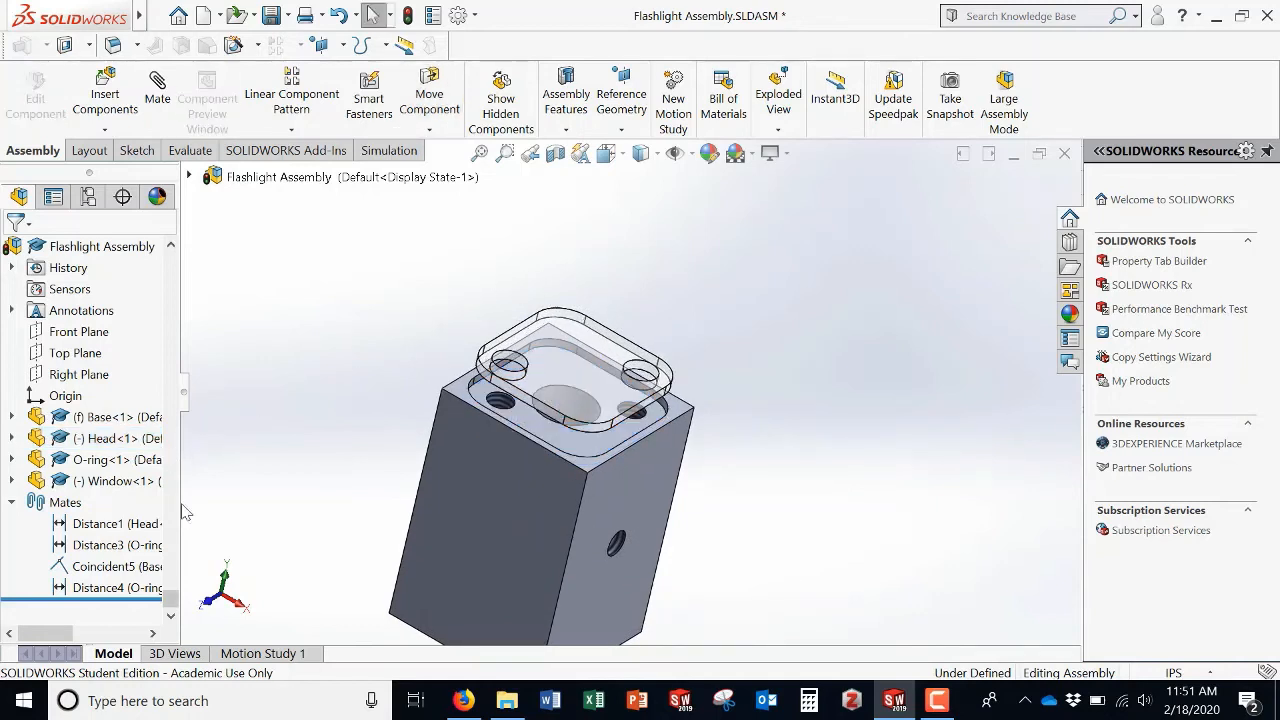
Step: Try flipping the mate alignment of the Distance1 mate between the Head and the Window
left_click(120, 523)
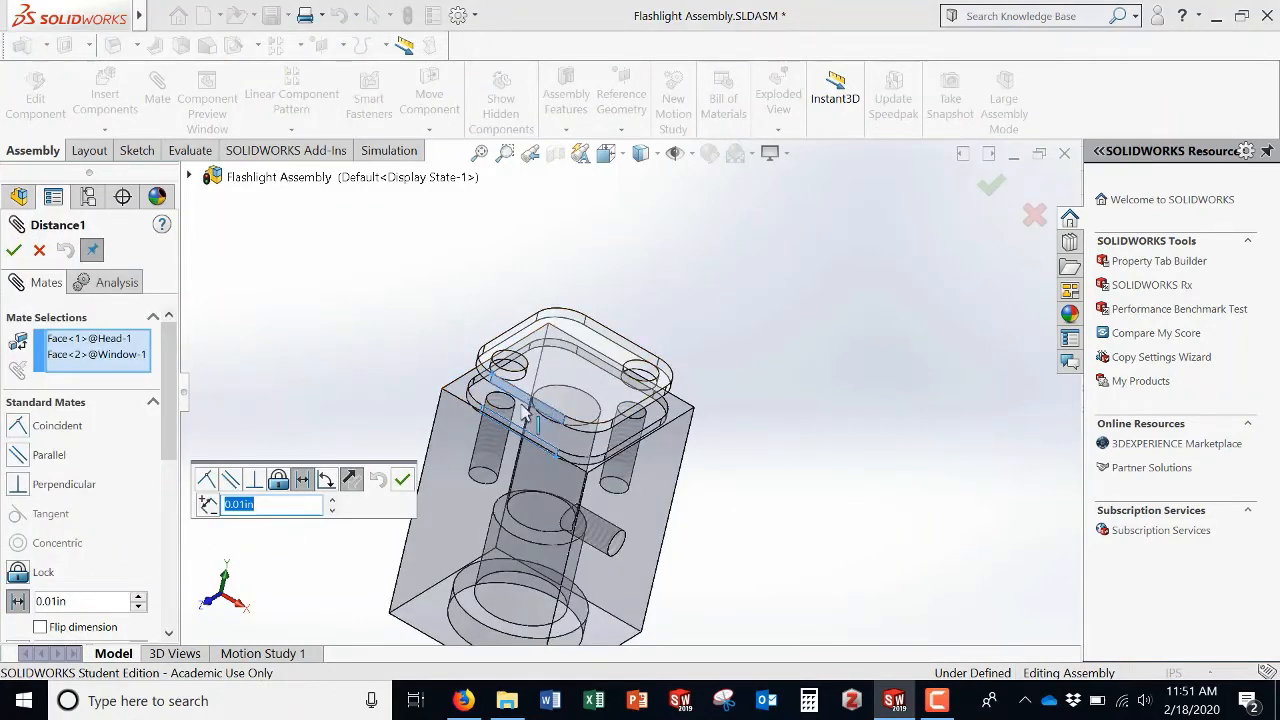
middle_click_drag(410, 405, 378, 432)
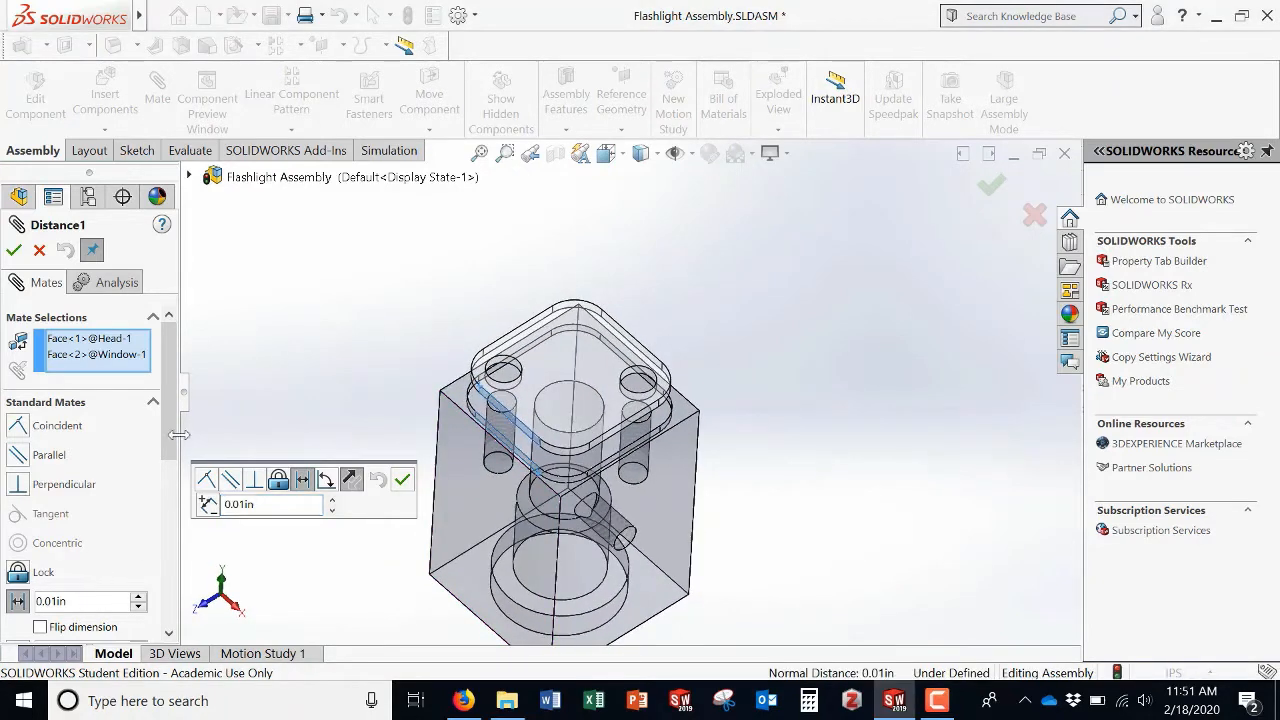
scroll(57, 500, "down", 3)
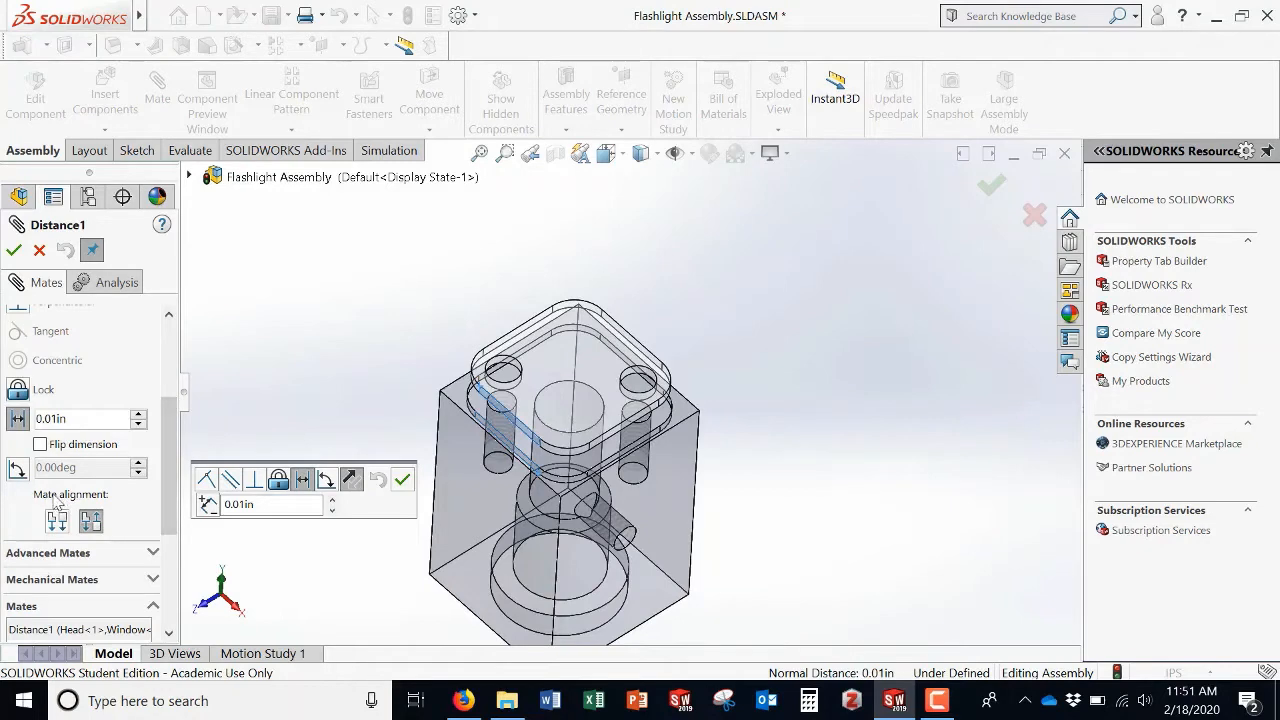
left_click(60, 525)
left_click(403, 480)
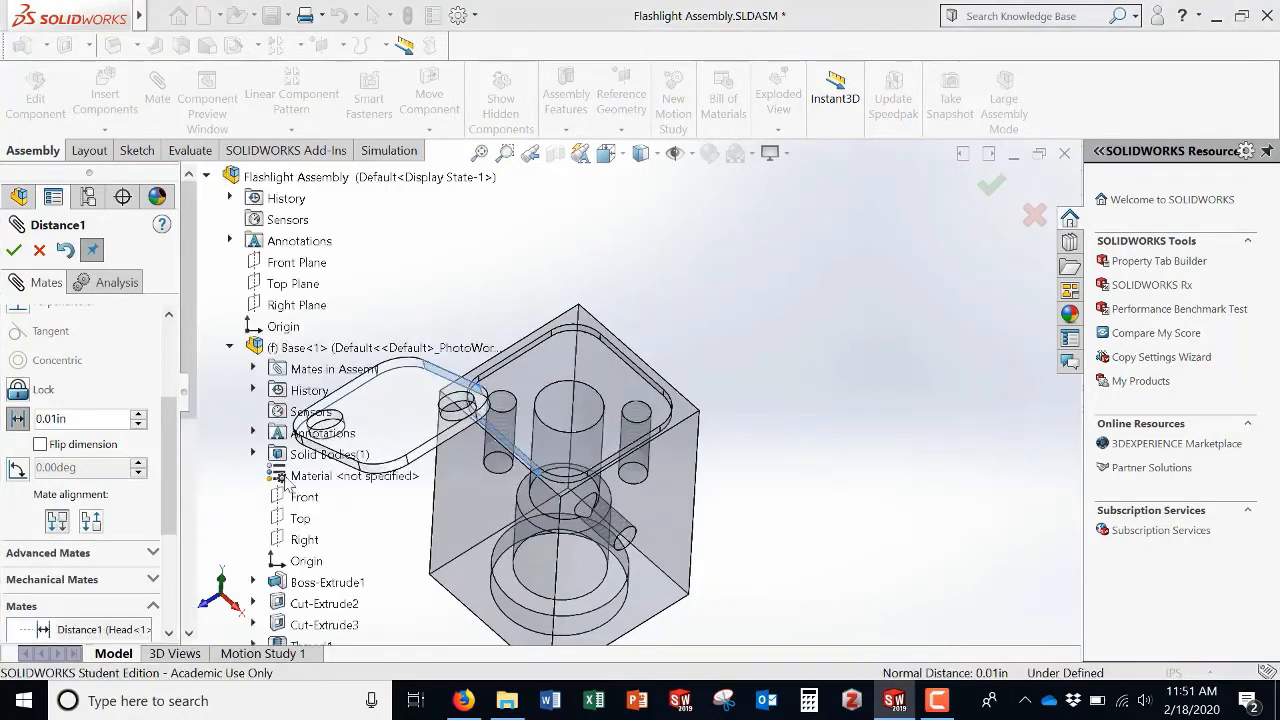
middle_click_drag(723, 360, 636, 425)
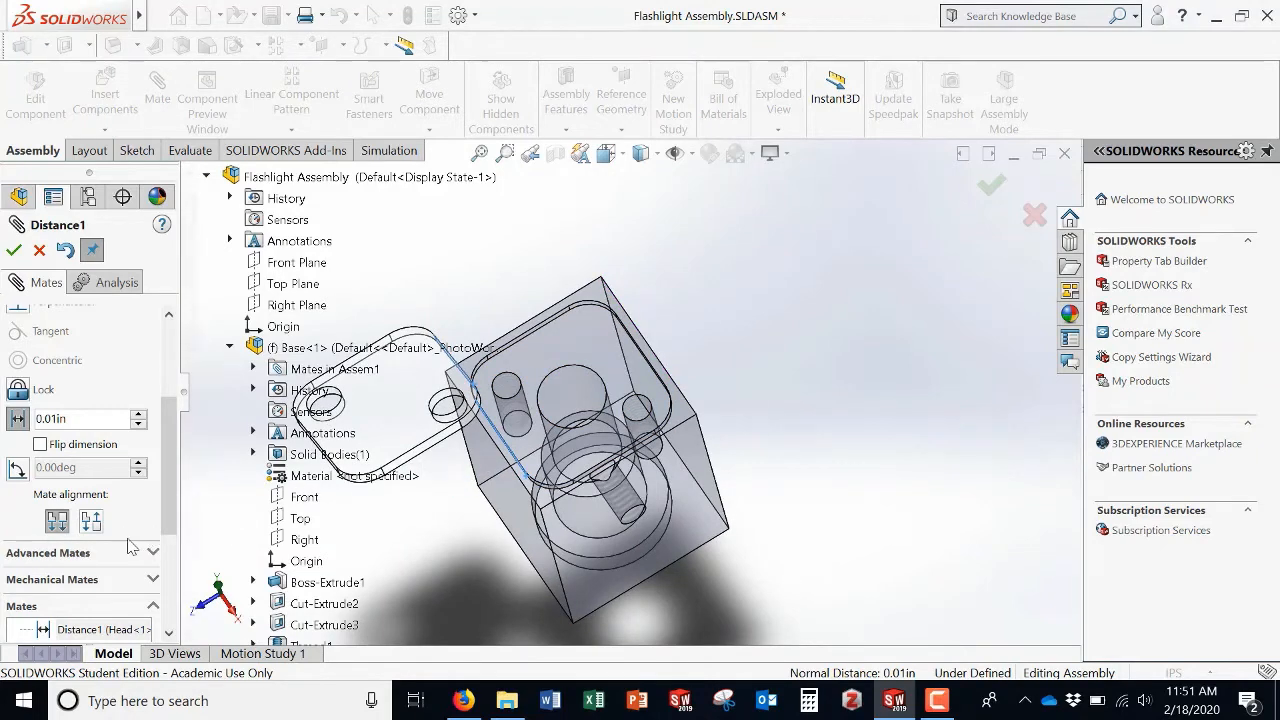
left_click(85, 524)
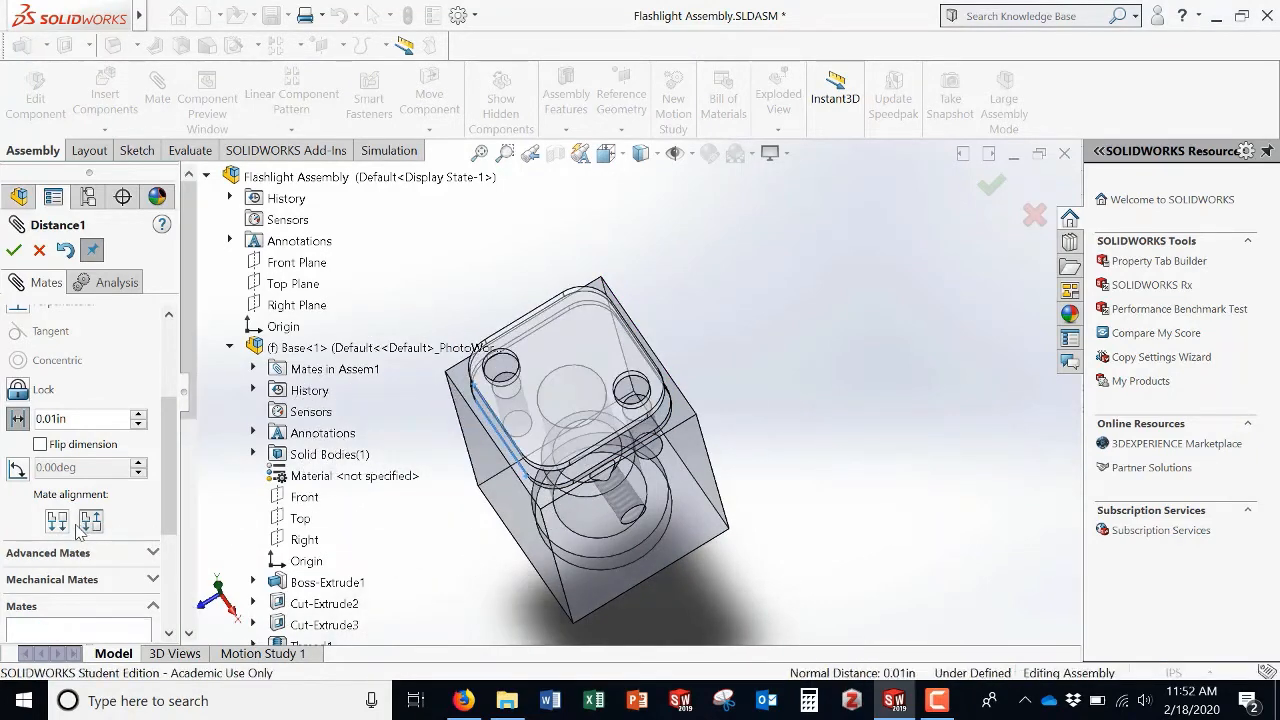
left_click(15, 251)
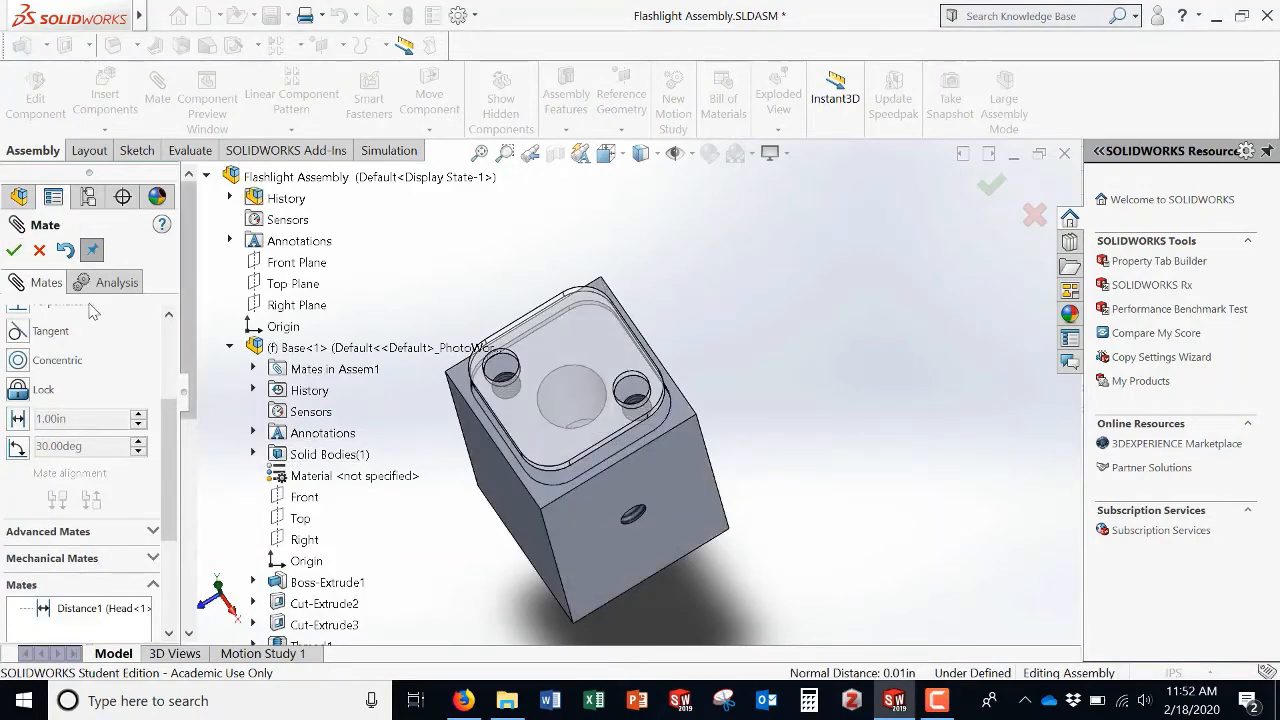
key("Escape")
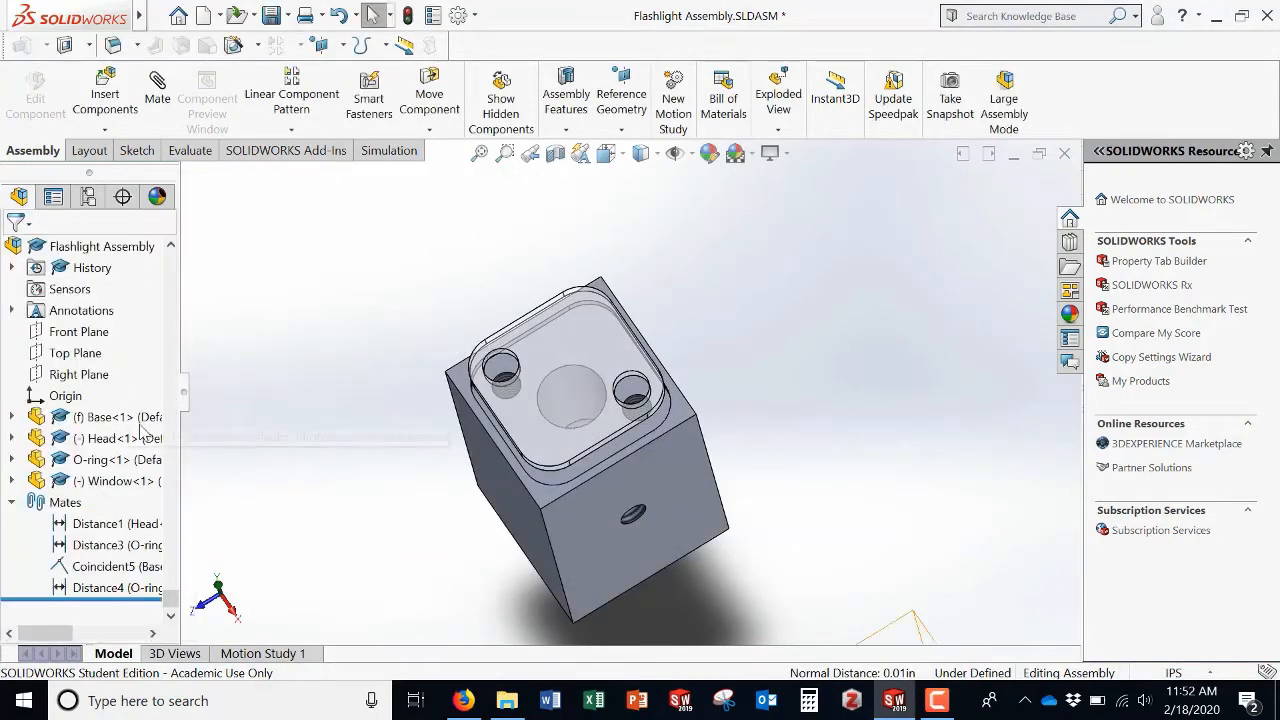
Step: Delete the Distance1 mate and drag the Window up above the Head
right_click(95, 527)
left_click(125, 413)
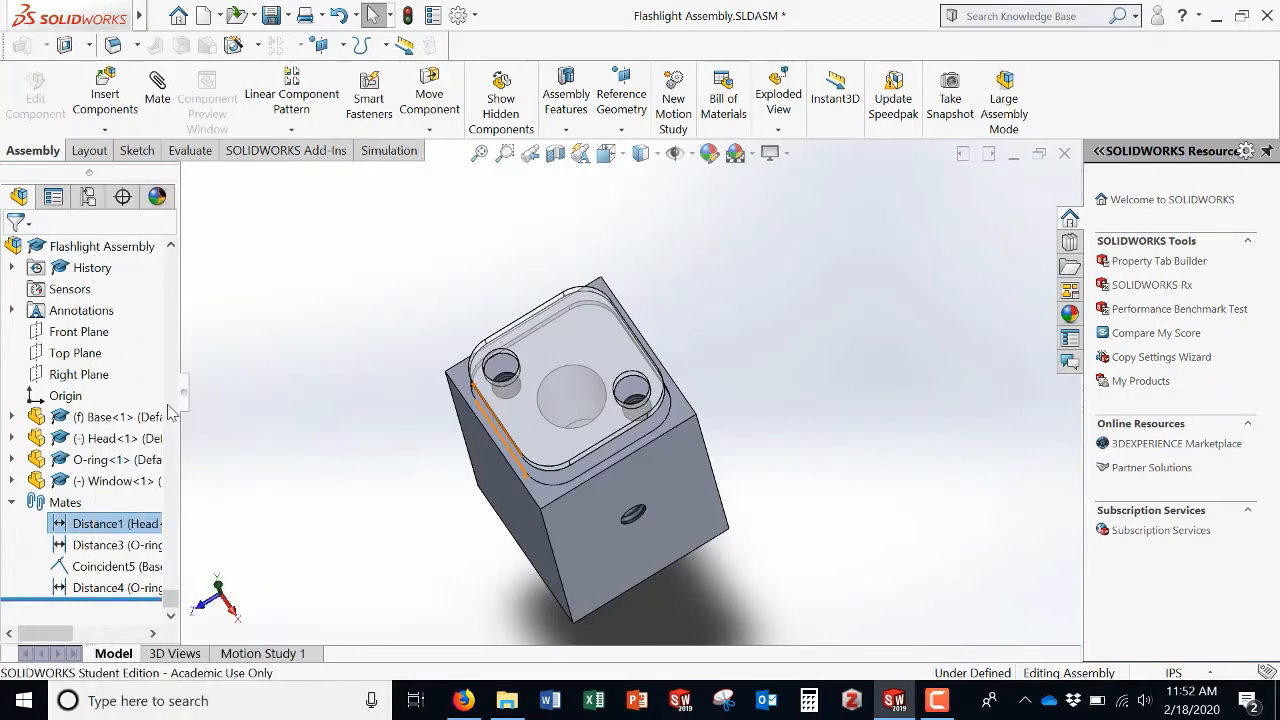
left_click(552, 244)
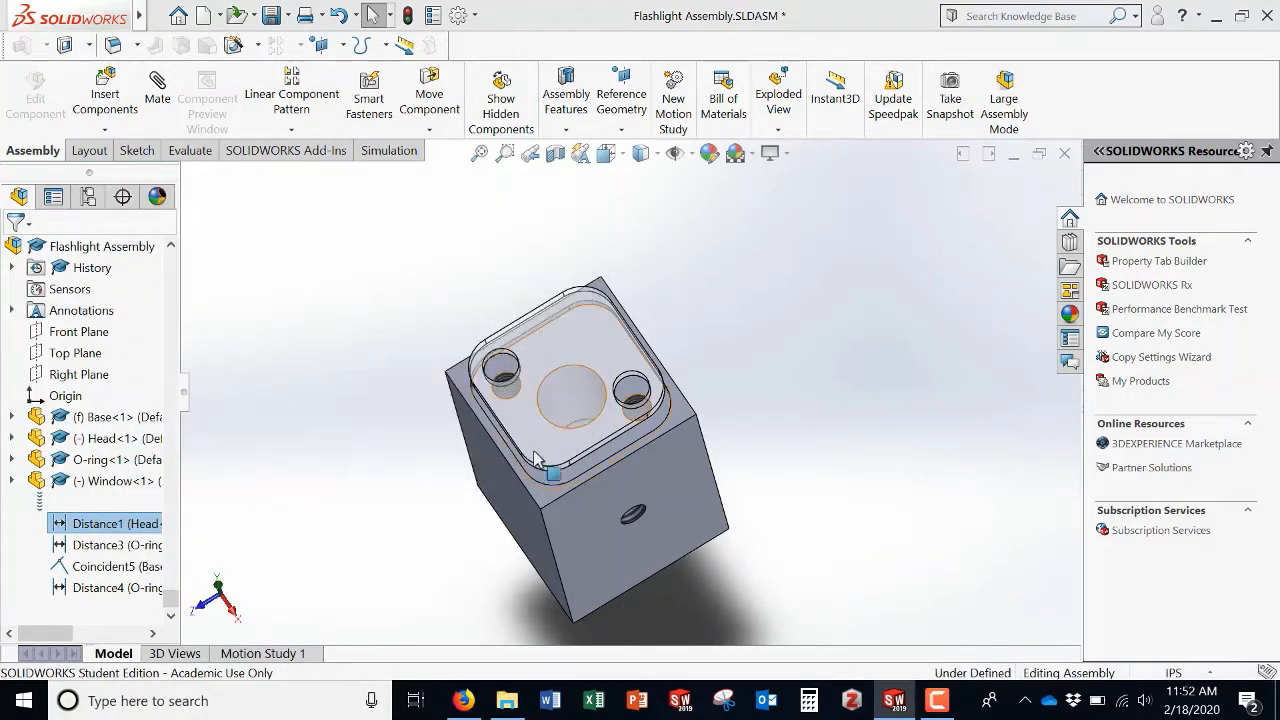
middle_click_drag(458, 492, 455, 401)
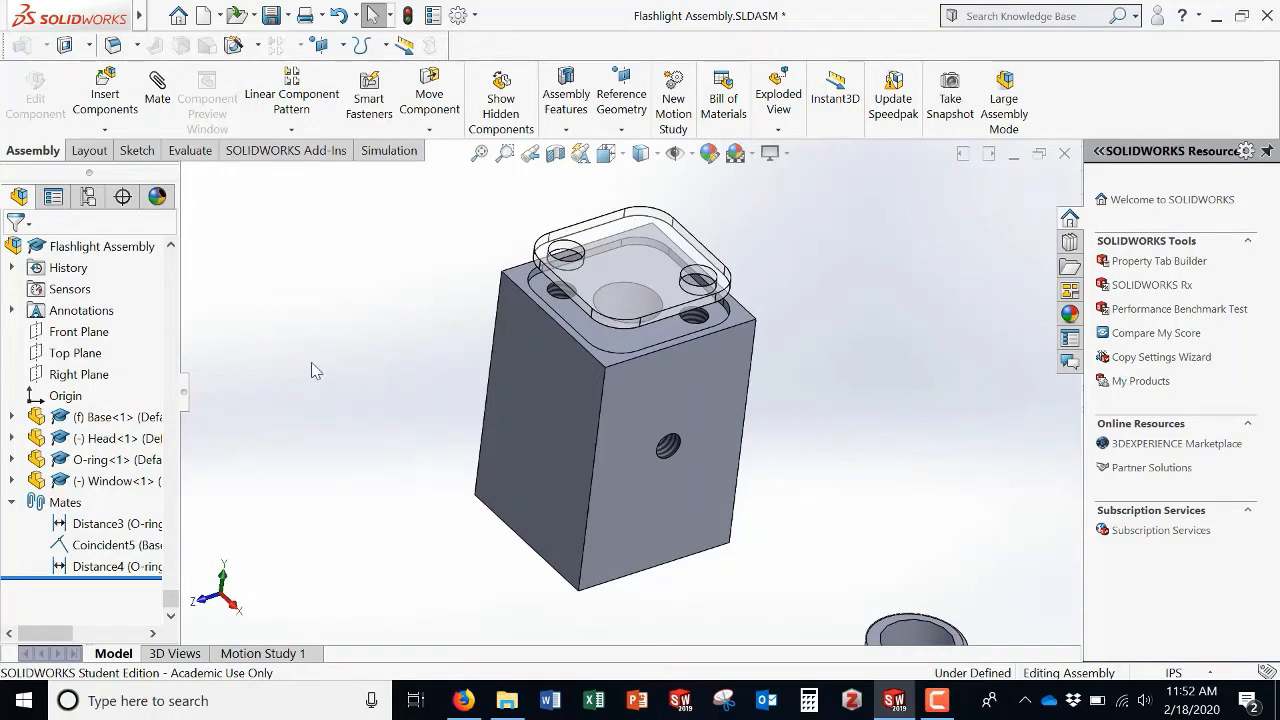
Step: Add a coincident mate between a straight edge of the Head's top recess and the matching Window edge
left_click(157, 85)
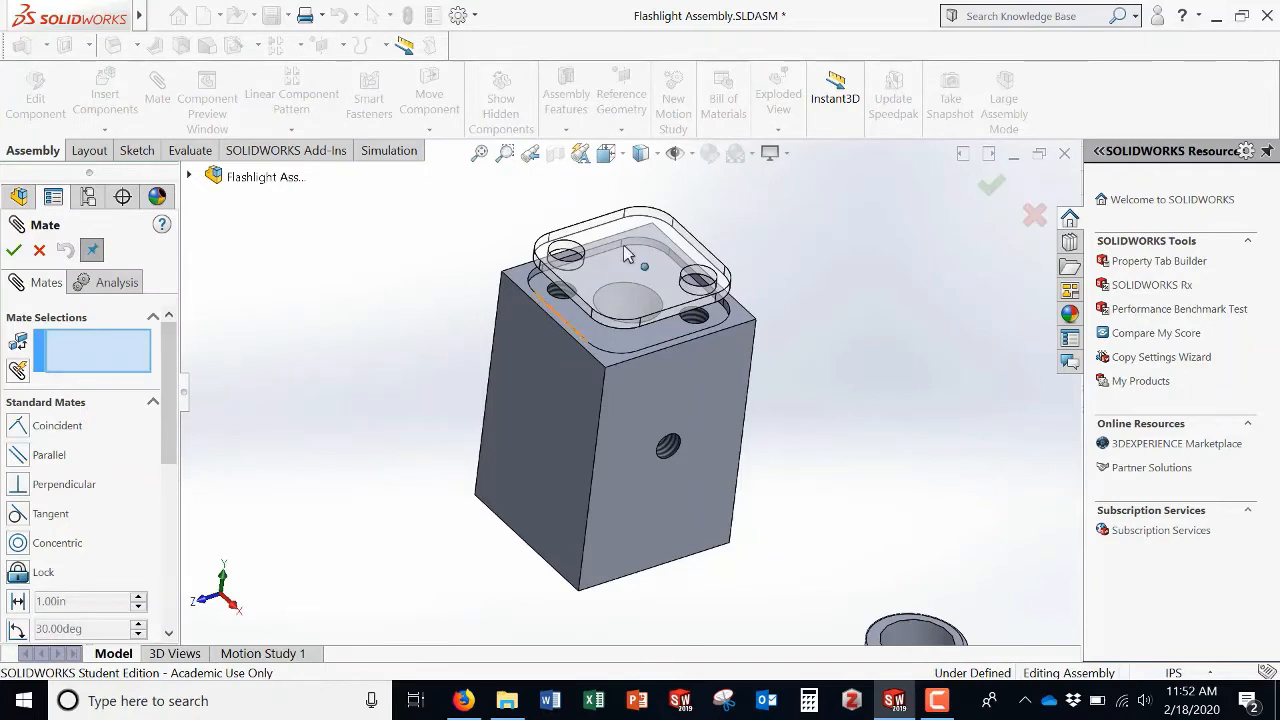
scroll(584, 296, "down", 5)
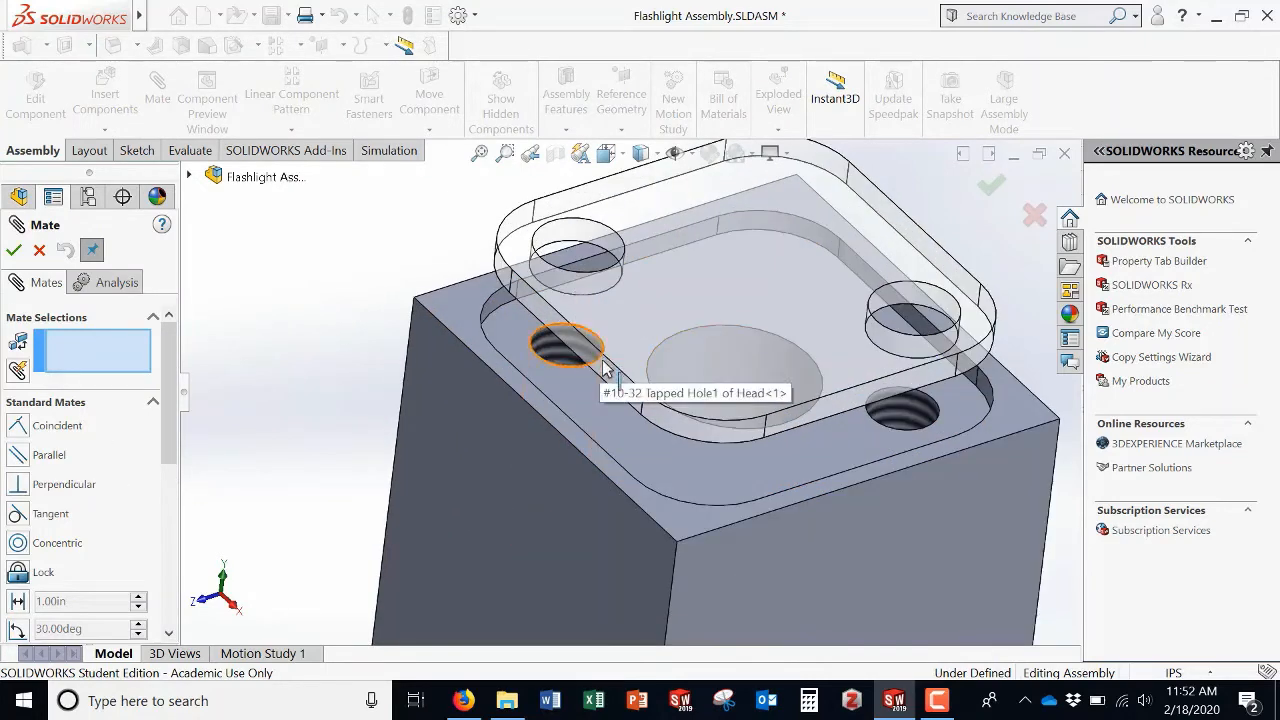
middle_click_drag(599, 380, 543, 437)
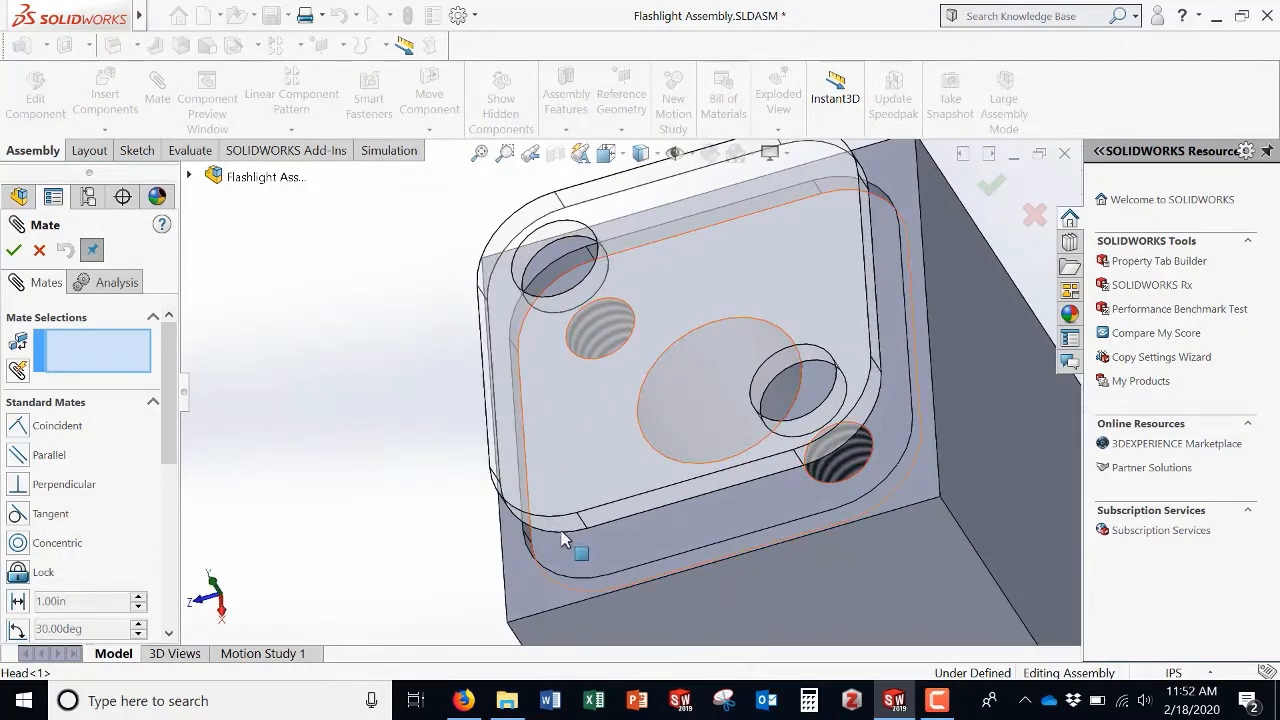
middle_click_drag(541, 546, 315, 594)
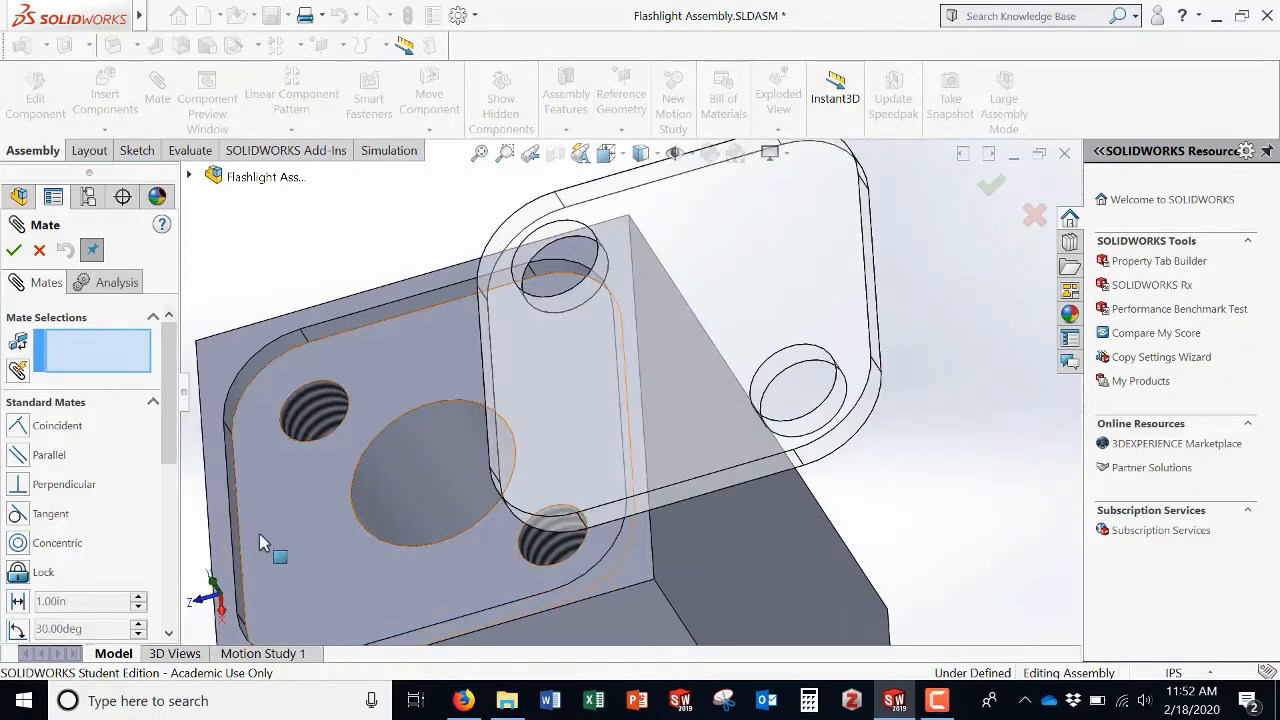
scroll(237, 548, "down", 3)
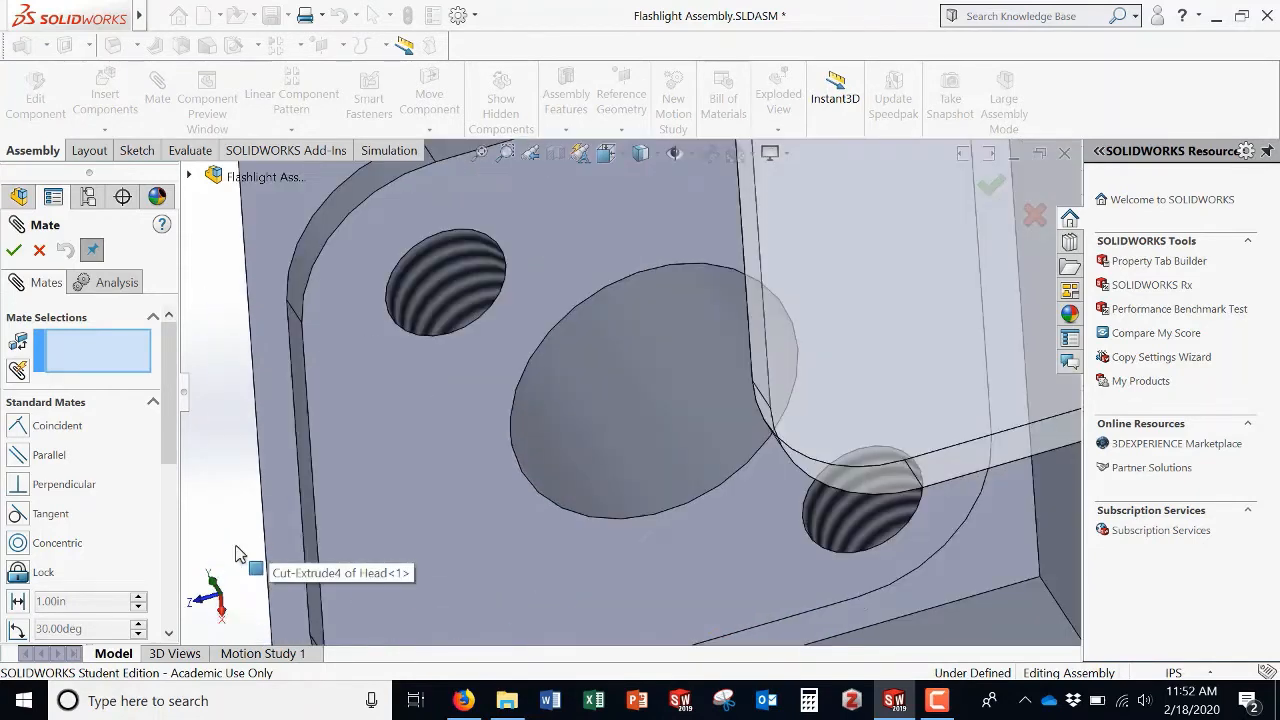
left_click(316, 528)
scroll(316, 528, "up", 5)
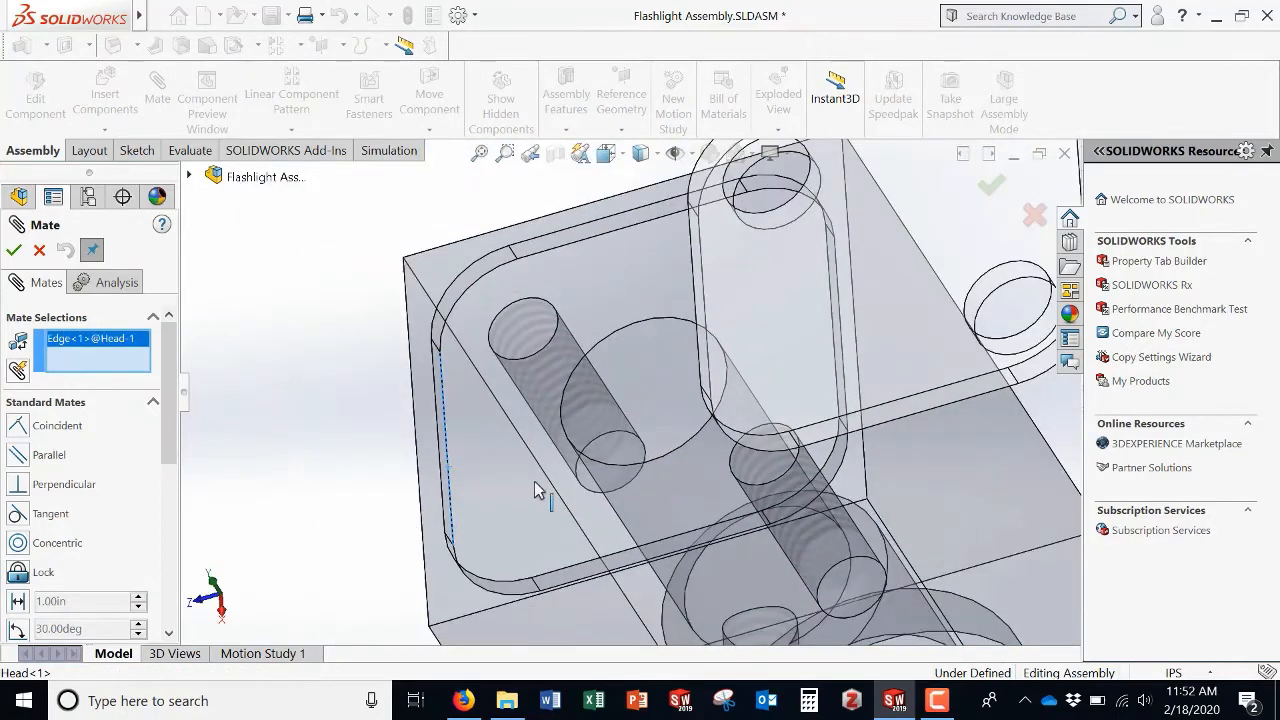
middle_click_drag(547, 490, 650, 440)
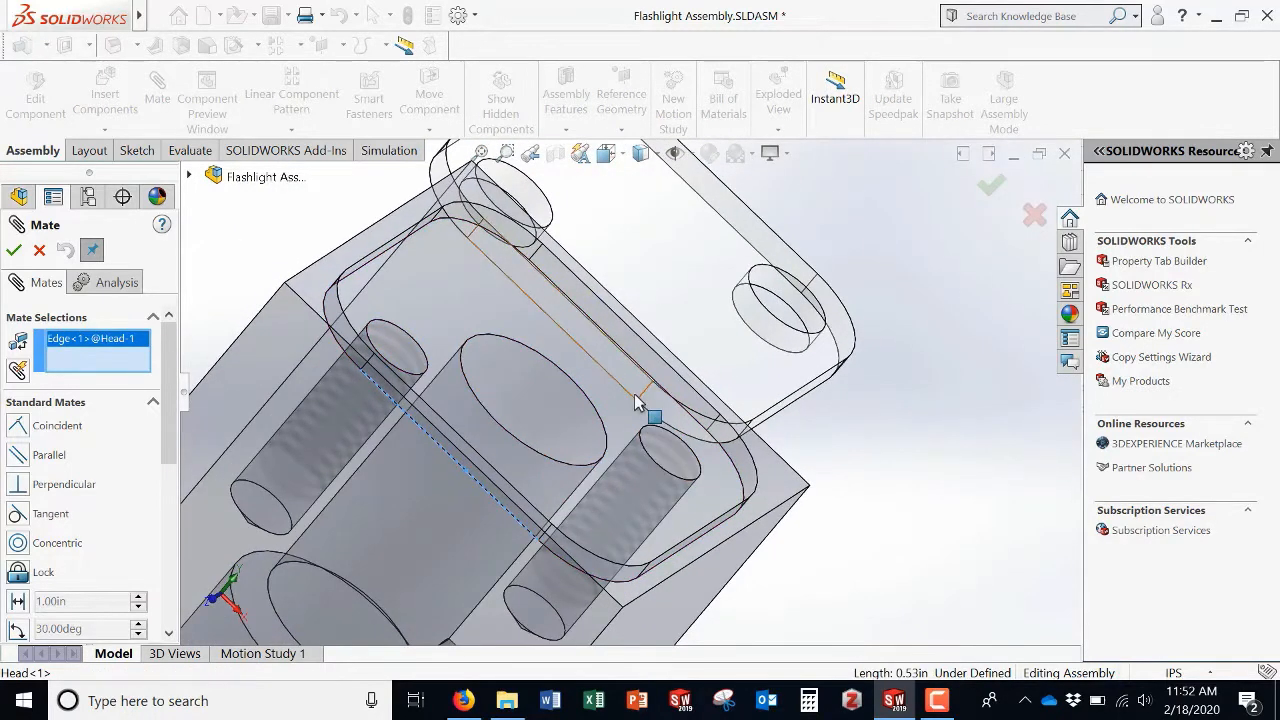
left_click(630, 398)
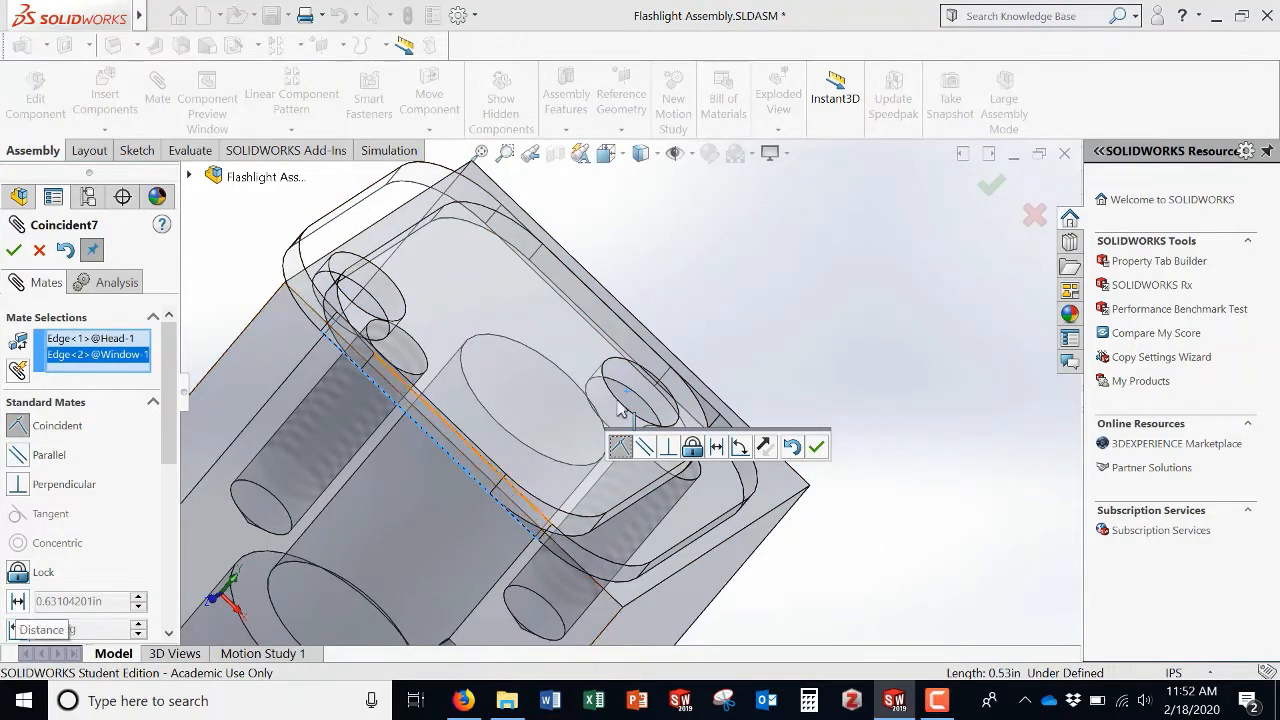
middle_click_drag(867, 306, 760, 298)
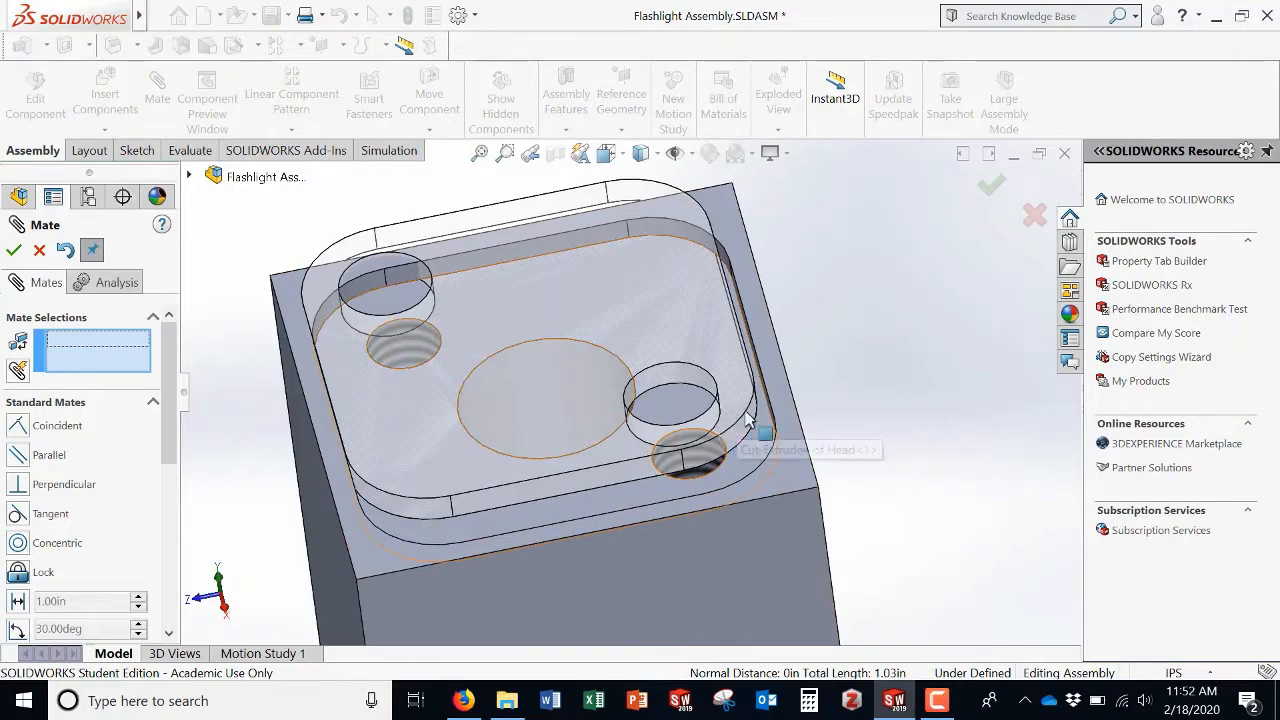
Step: Add a 0.01 in distance mate between another recess edge of the Head and the adjacent Window edge
mouse_move(775, 516)
left_mouse_down()
mouse_move(807, 456)
mouse_move(730, 394)
mouse_move(689, 443)
mouse_move(739, 498)
mouse_move(790, 508)
mouse_move(755, 505)
left_mouse_up()
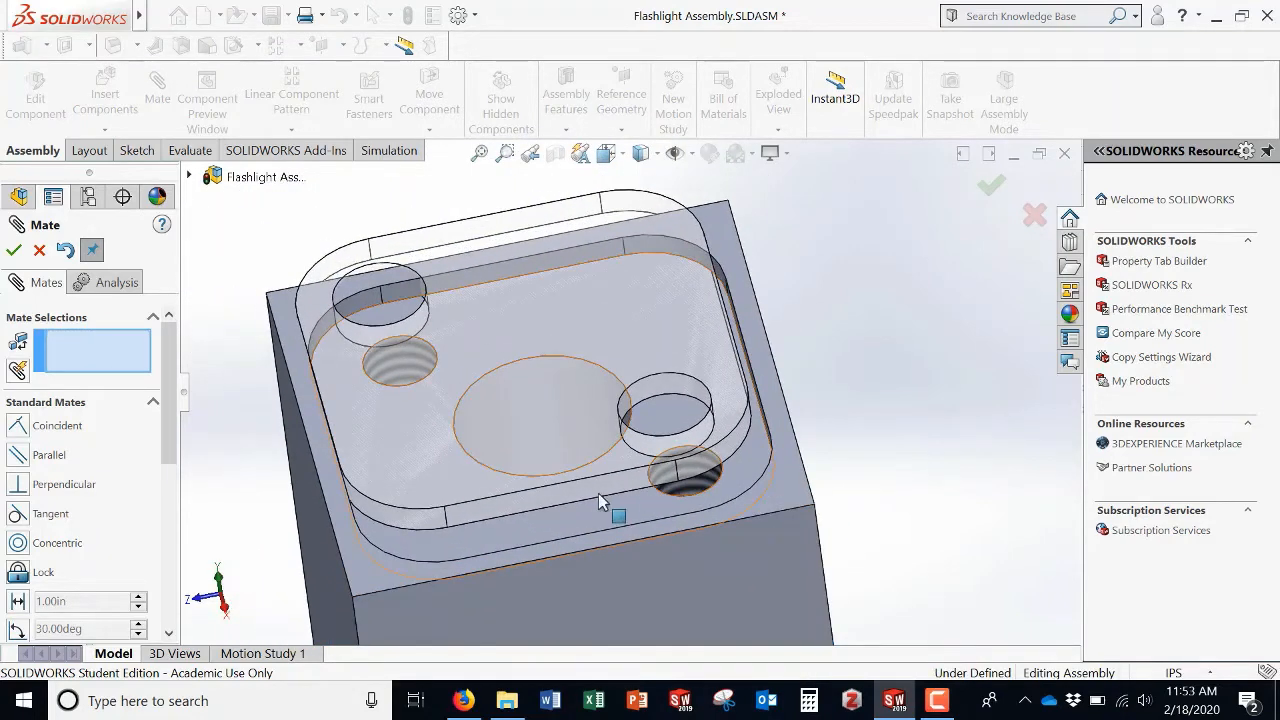
scroll(575, 505, "down", 5)
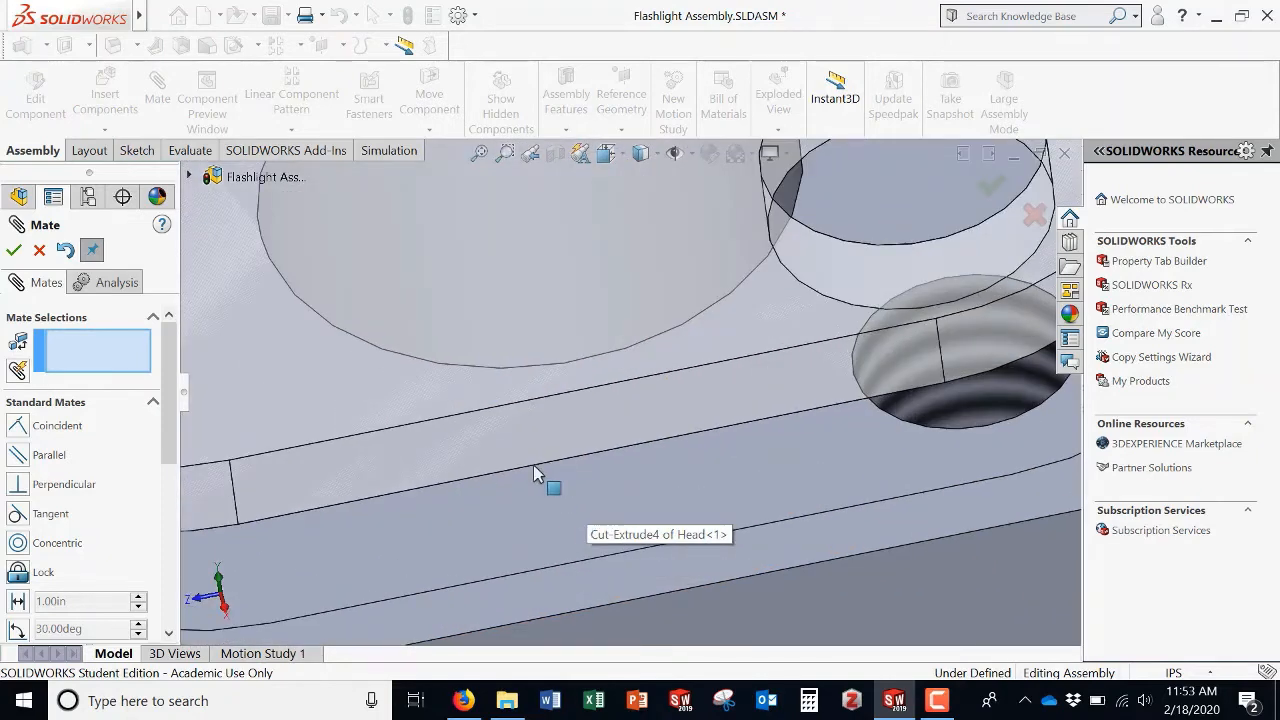
middle_click_drag(455, 566, 486, 529)
left_click(573, 565)
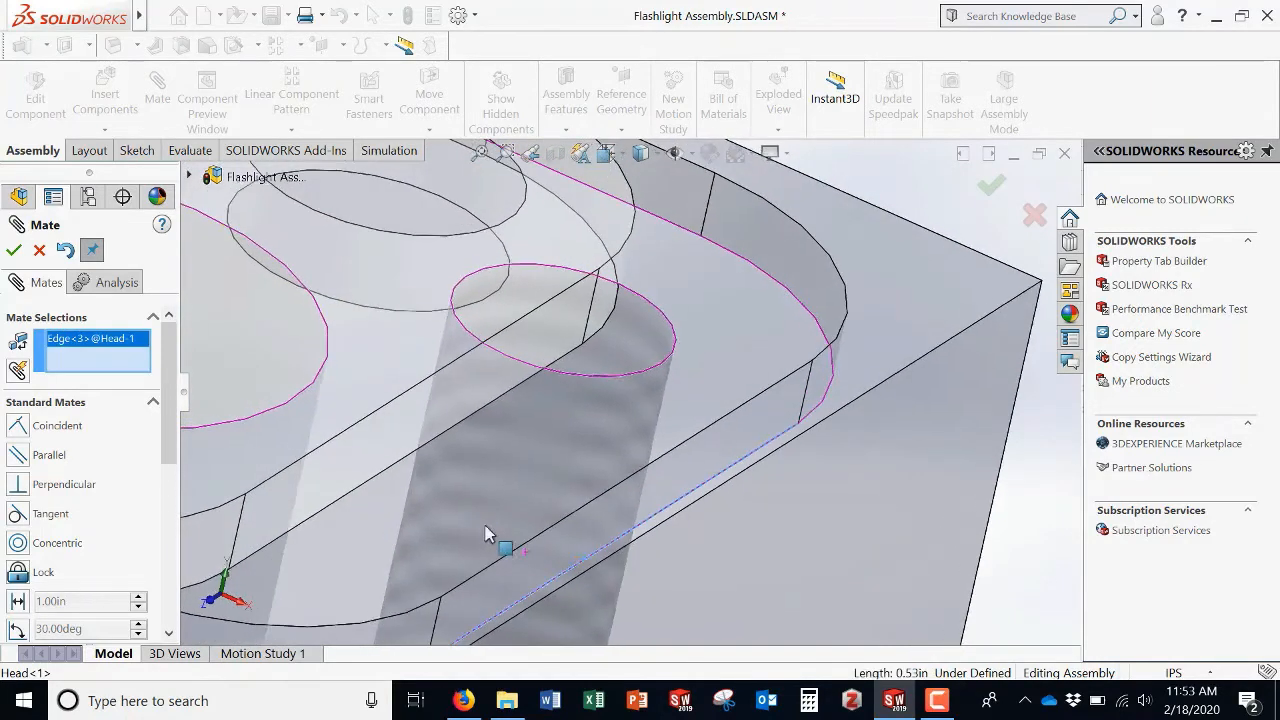
left_click(380, 488)
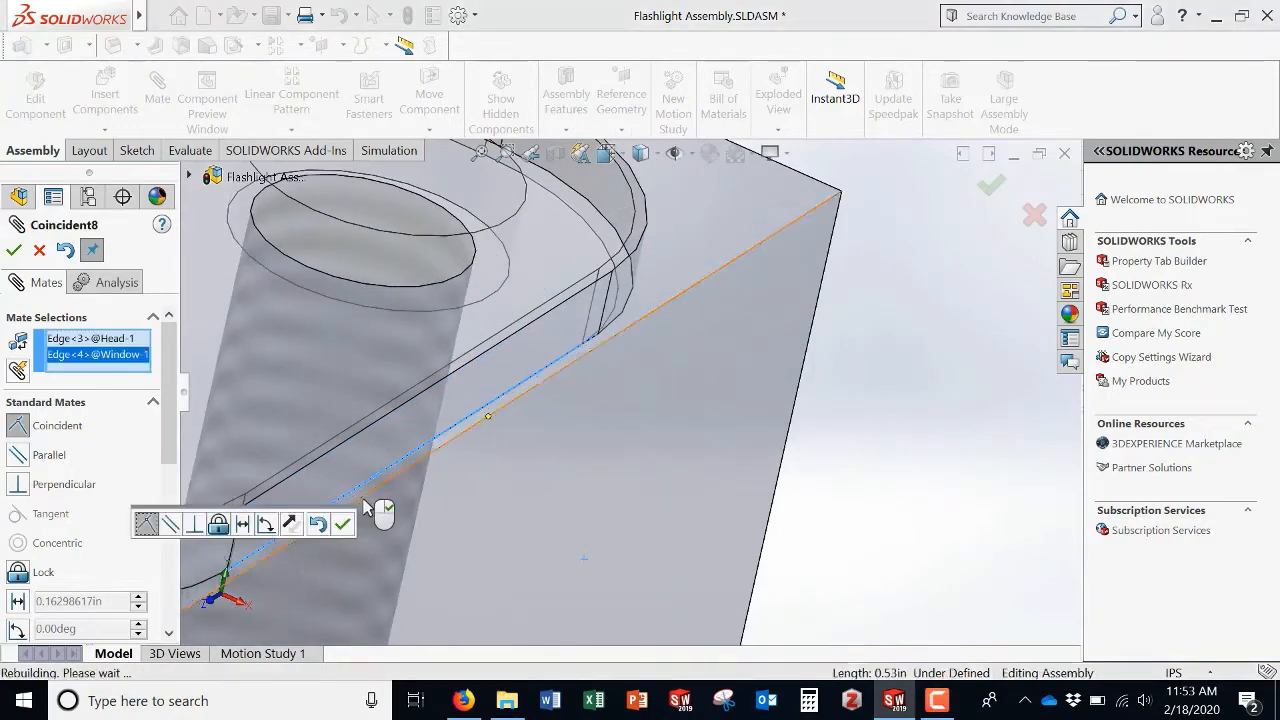
left_click(18, 601)
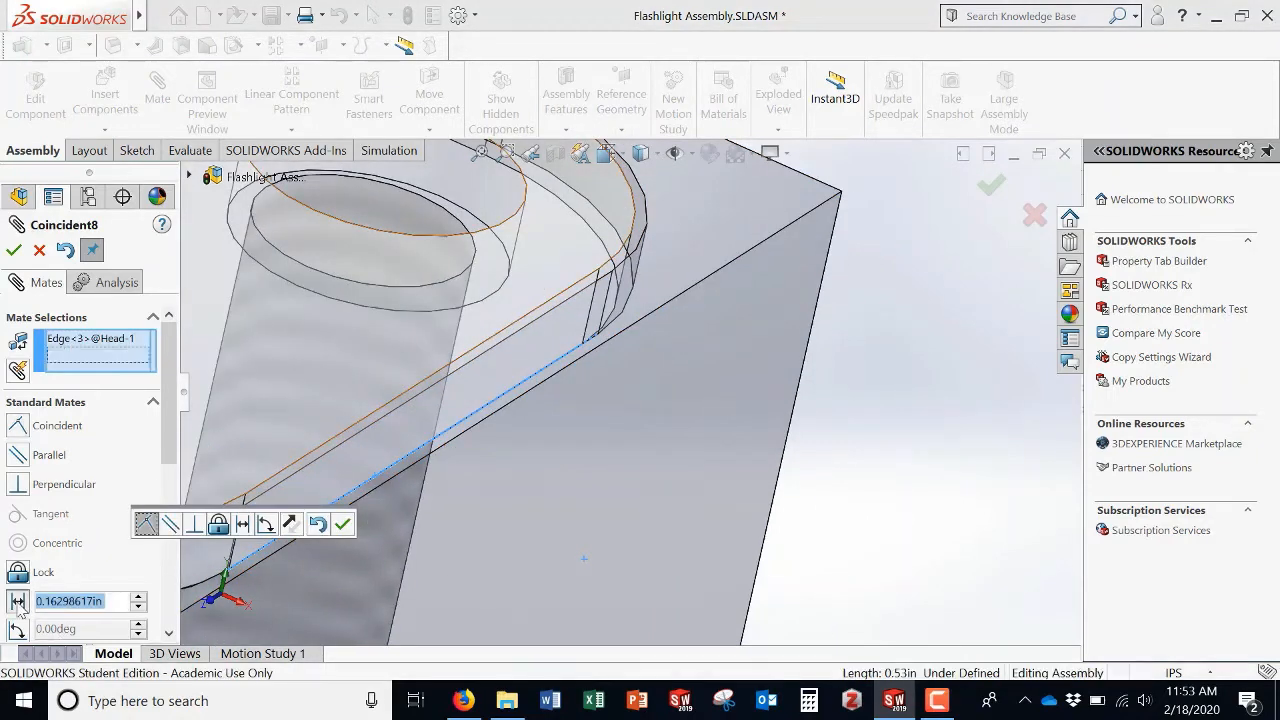
type("0.01")
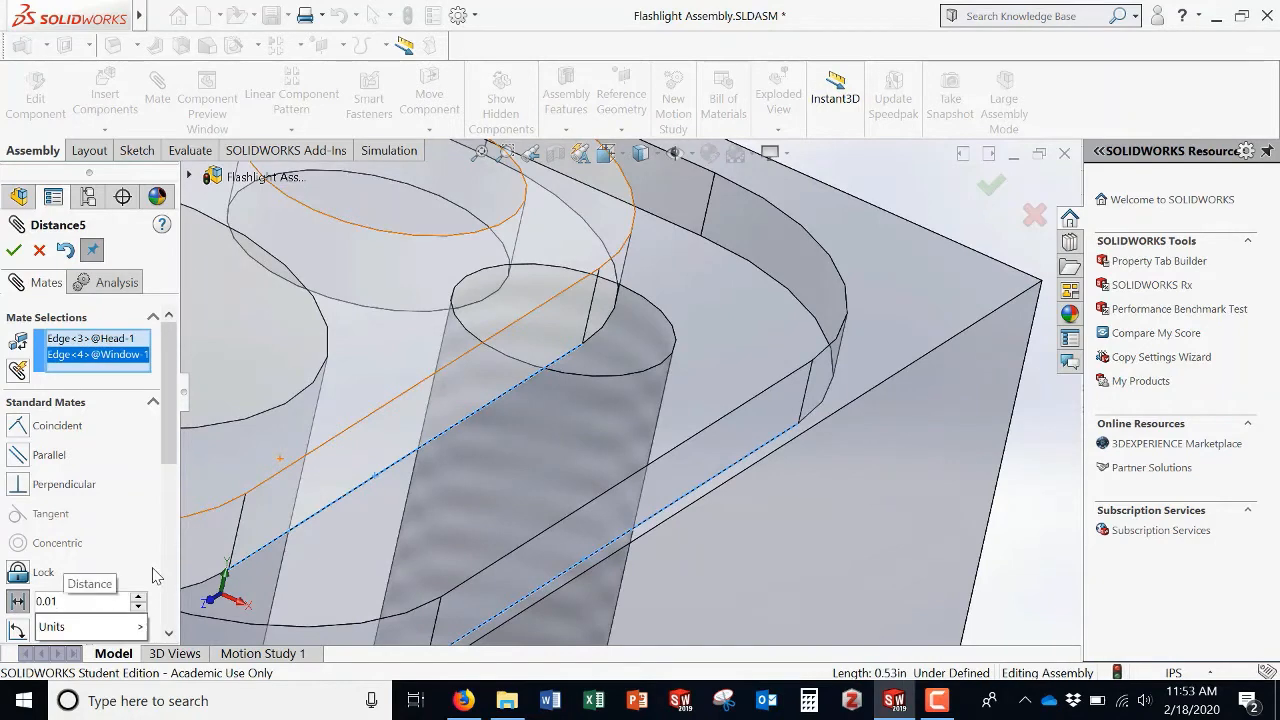
key("Return")
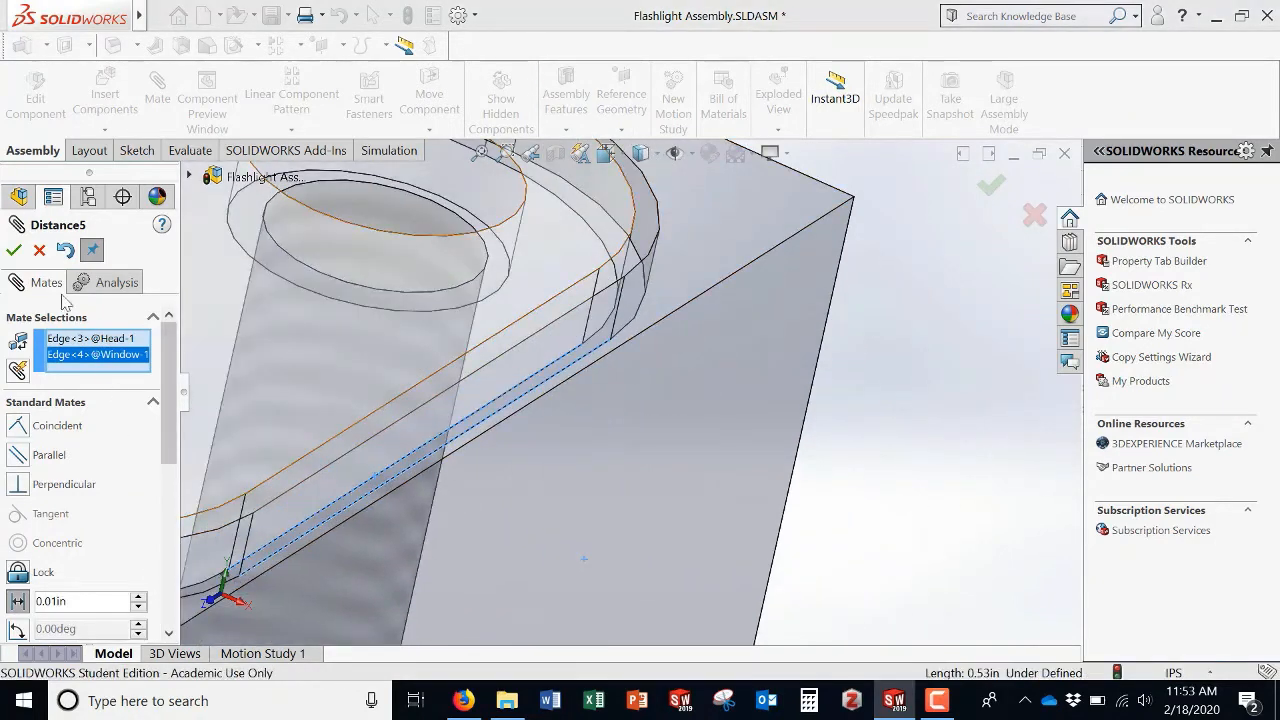
left_click(14, 251)
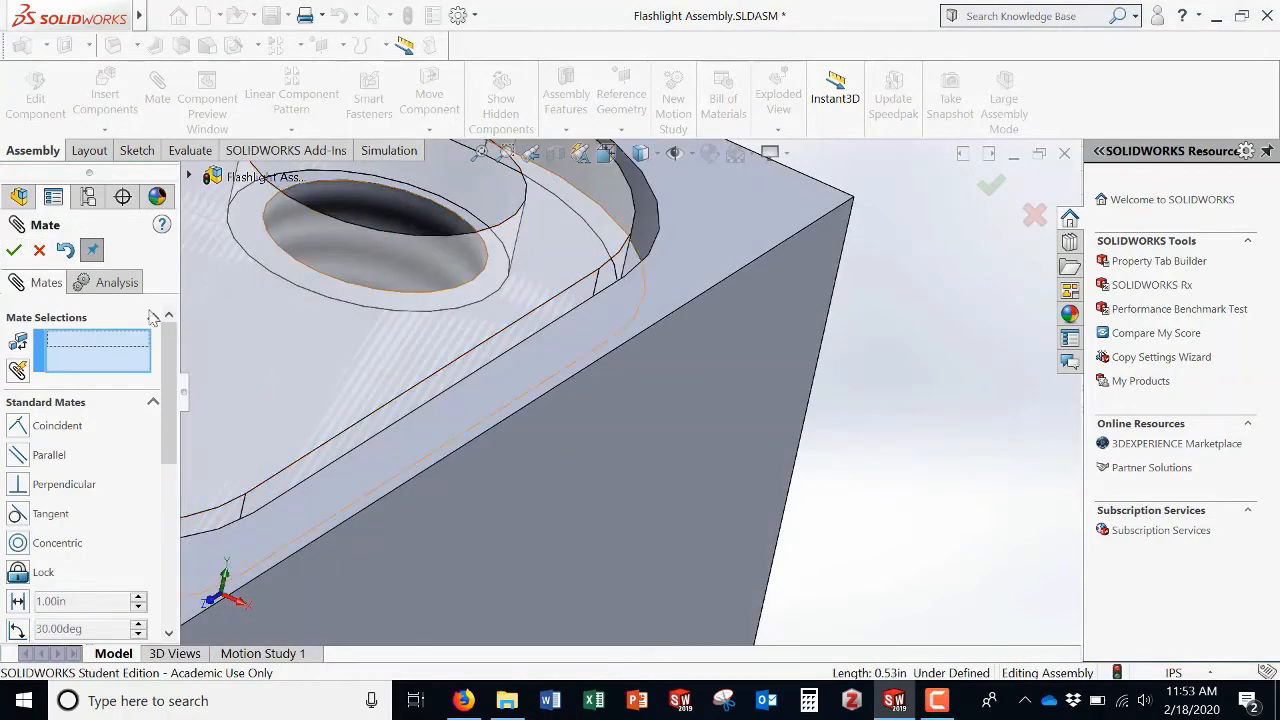
left_click(39, 250)
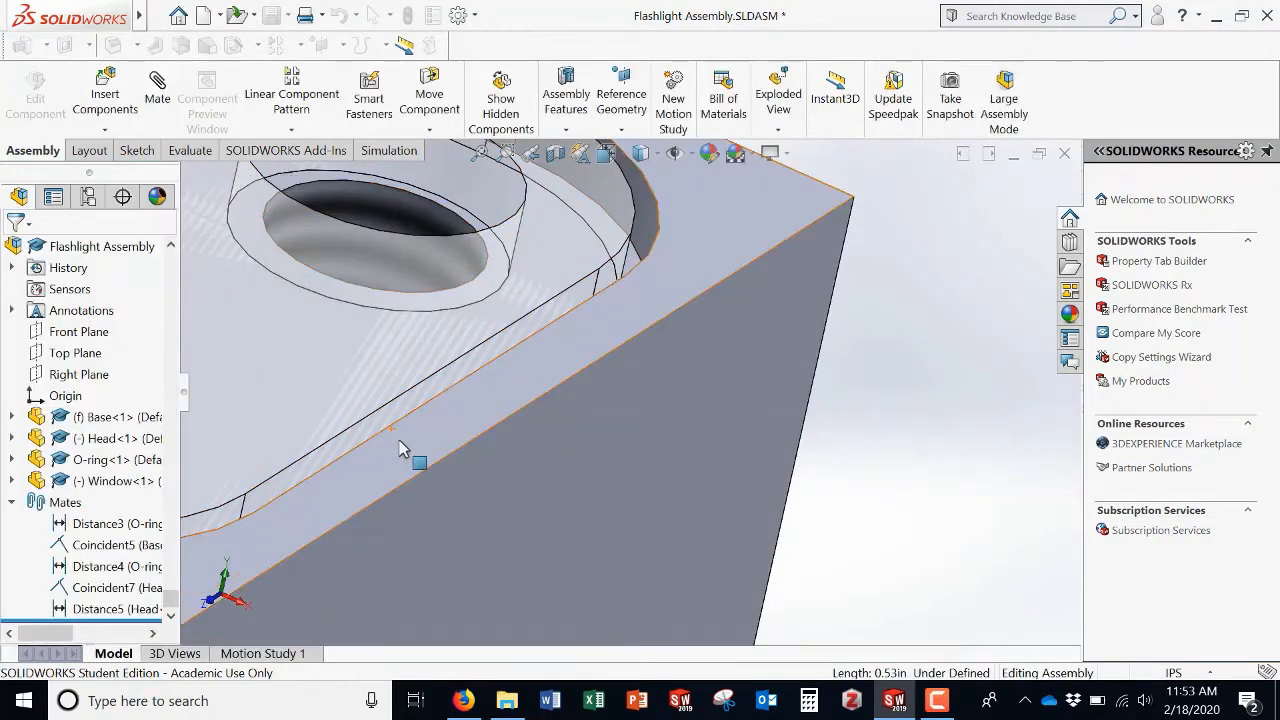
Step: Edit the Coincident7 mate between the Head and Window edges, changing it to a 0.01 in distance mate
scroll(390, 430, "up", 3)
middle_click_drag(398, 392, 452, 492)
left_click(362, 606)
left_click_drag(452, 492, 381, 489)
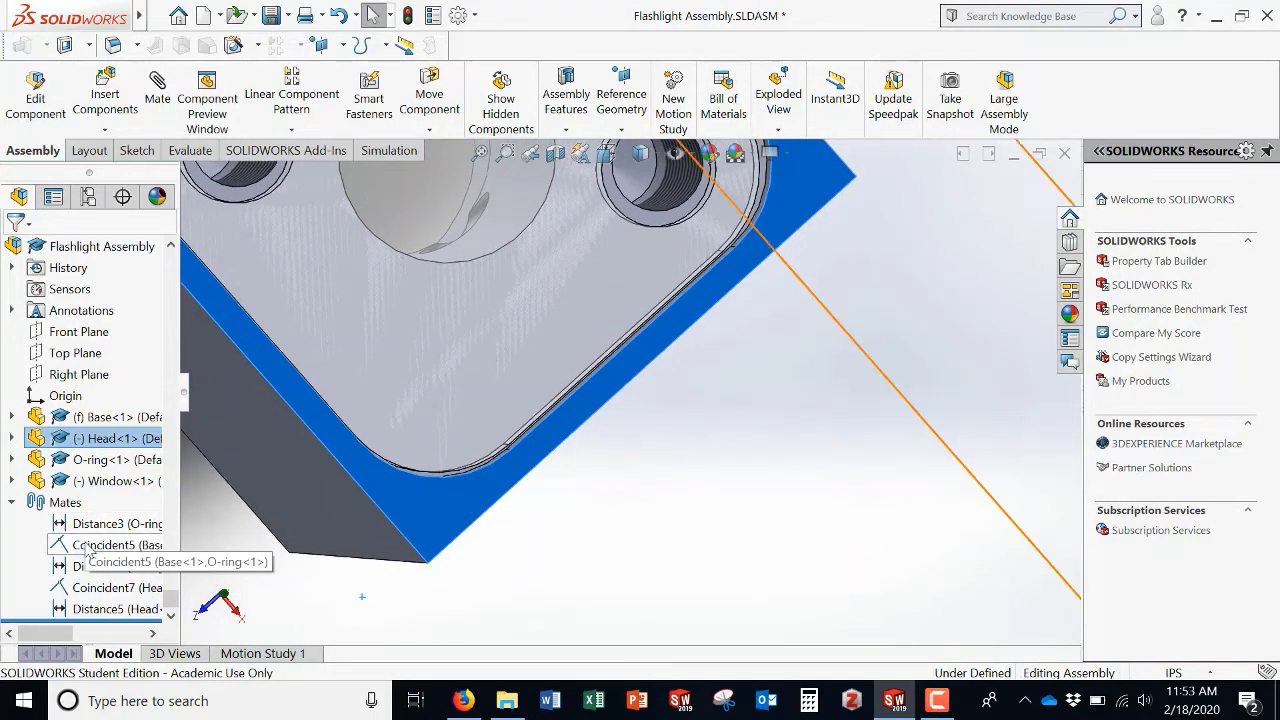
scroll(366, 449, "up", 5)
middle_click_drag(617, 429, 622, 297)
middle_click_drag(406, 440, 338, 438)
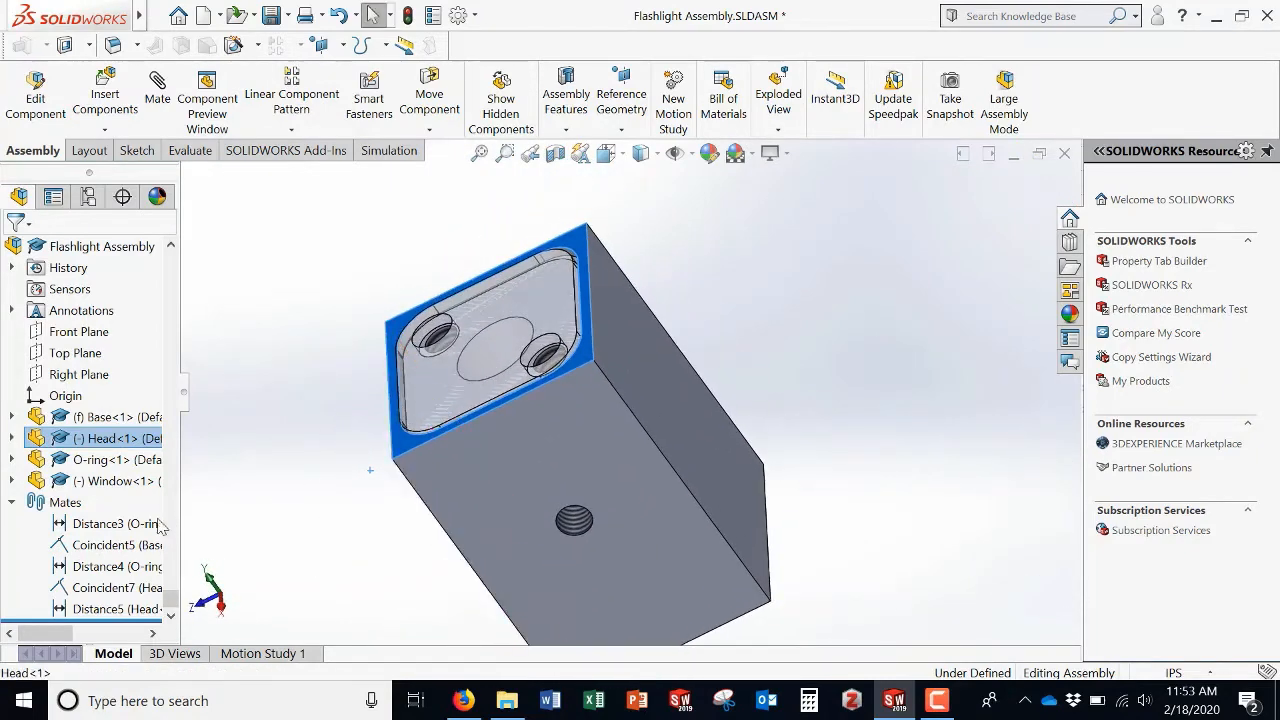
left_click(90, 590)
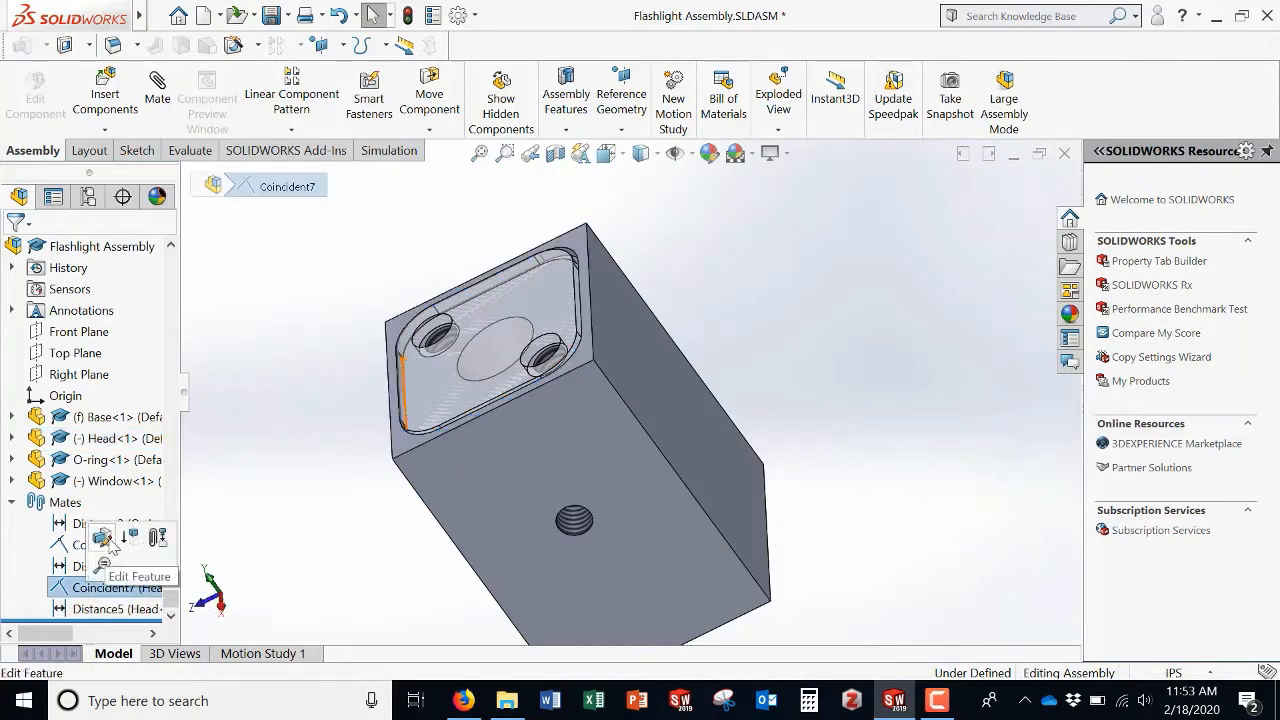
left_click(142, 488)
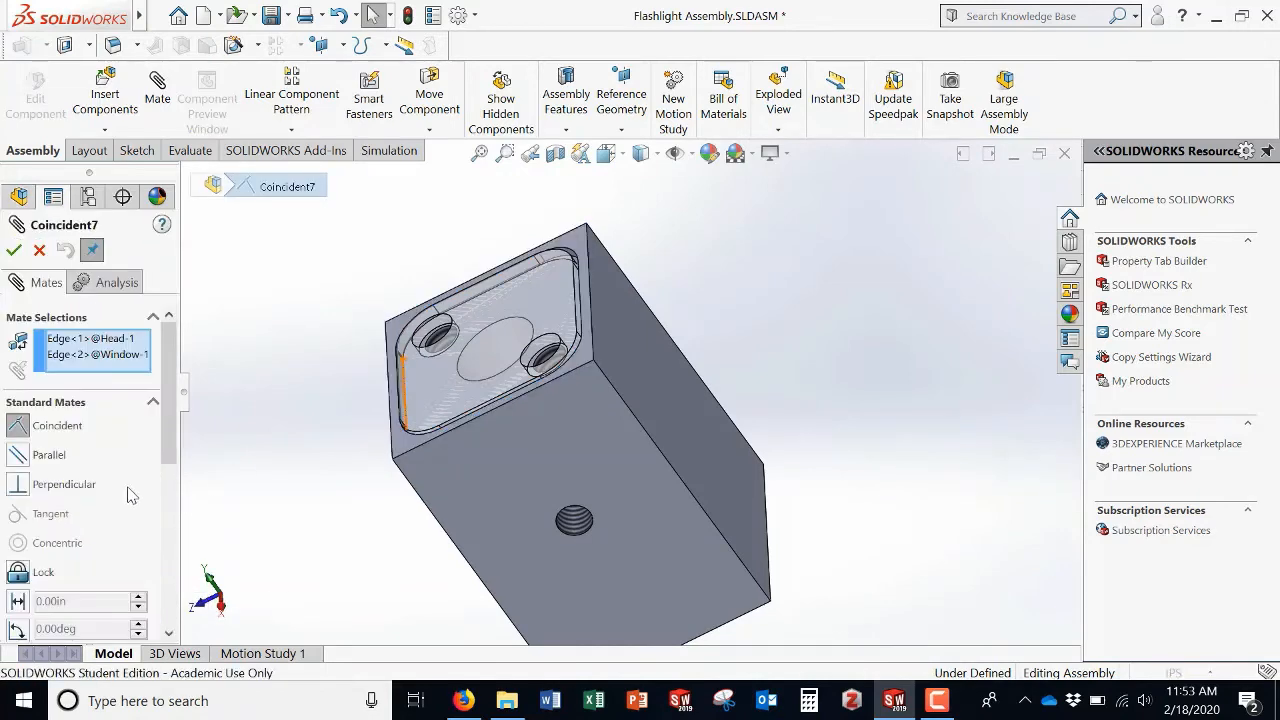
left_click(18, 601)
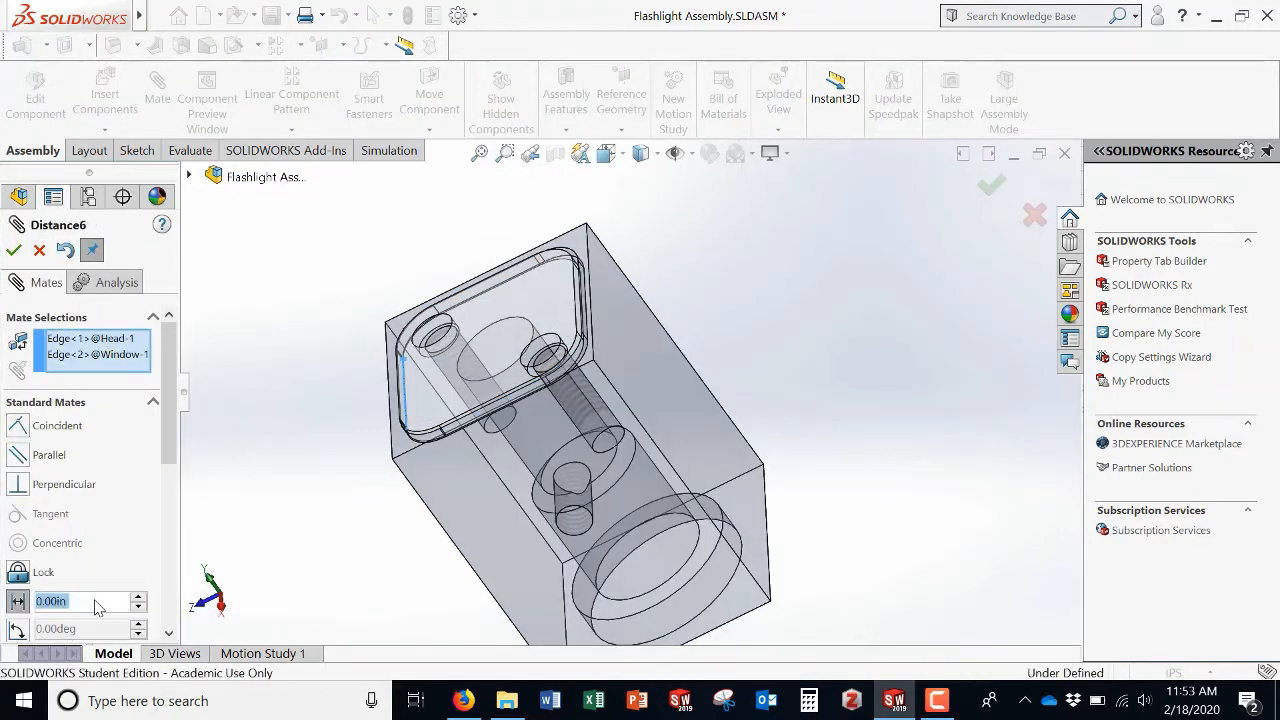
type("0.0")
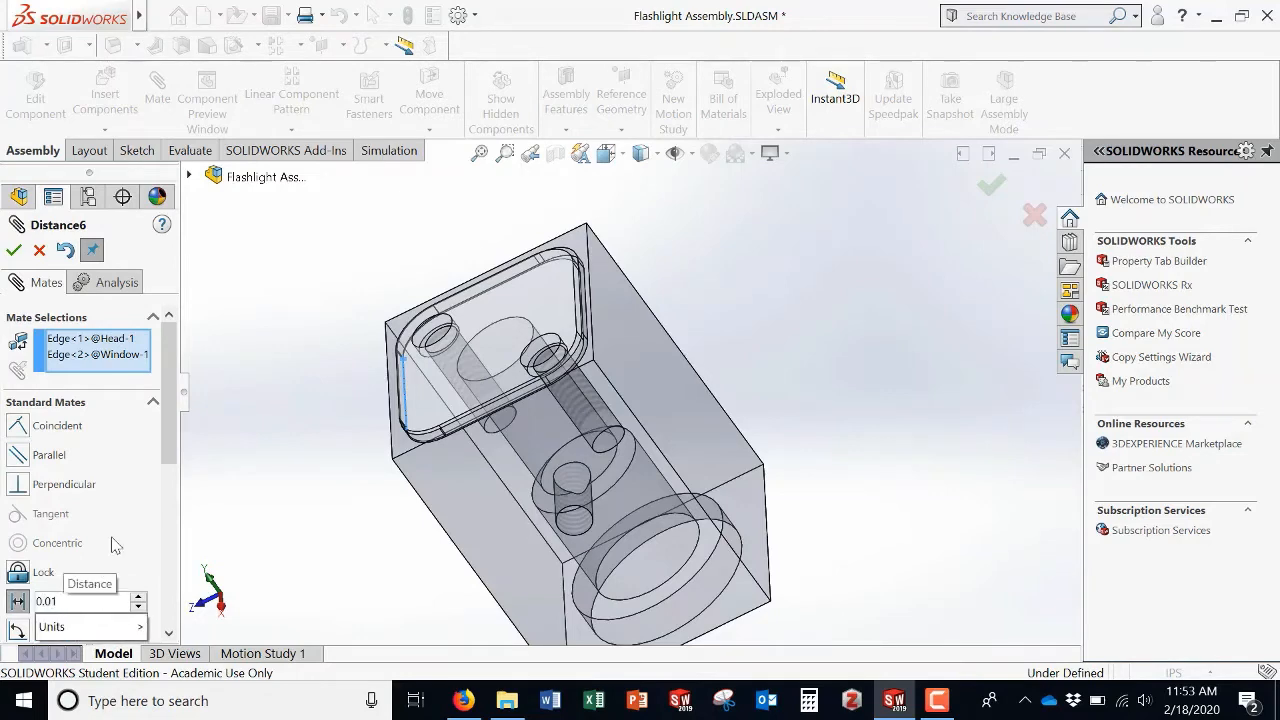
key("Return")
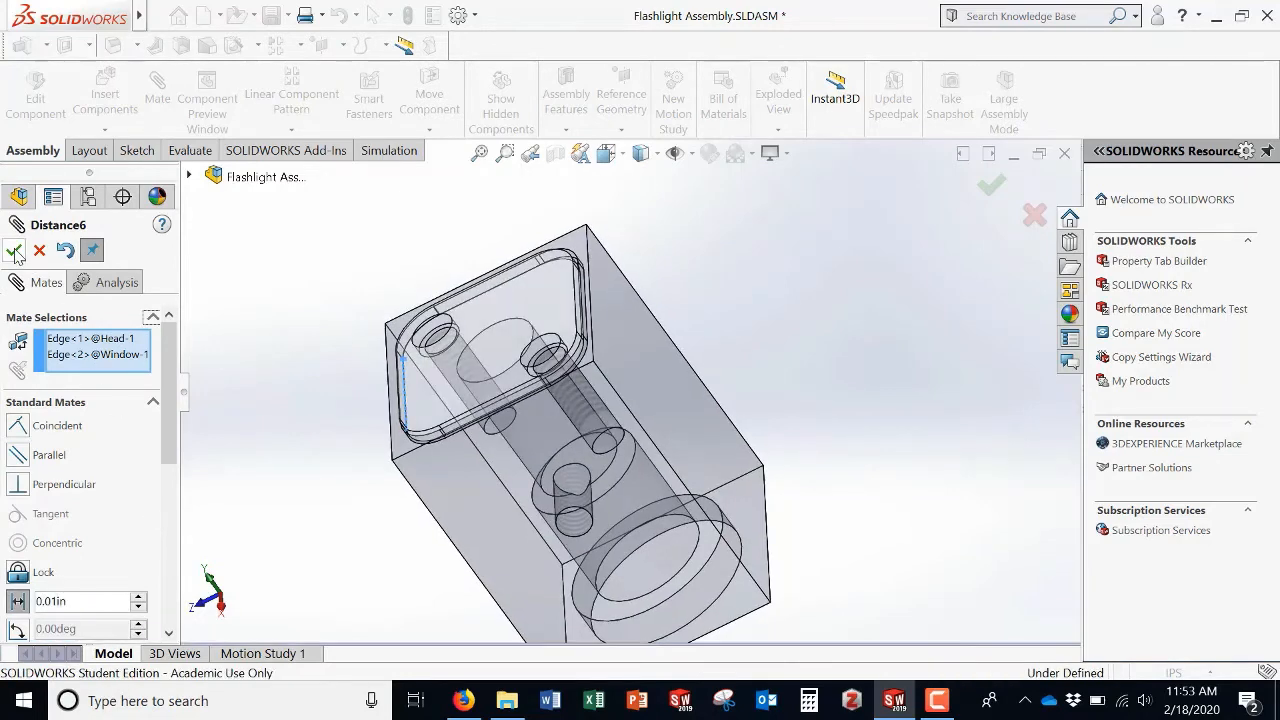
left_click(14, 252)
Step: Inspect the Head and Window fit from several angles, then close the Mate dialog
middle_click_drag(520, 403, 556, 506)
middle_click_drag(688, 432, 648, 344)
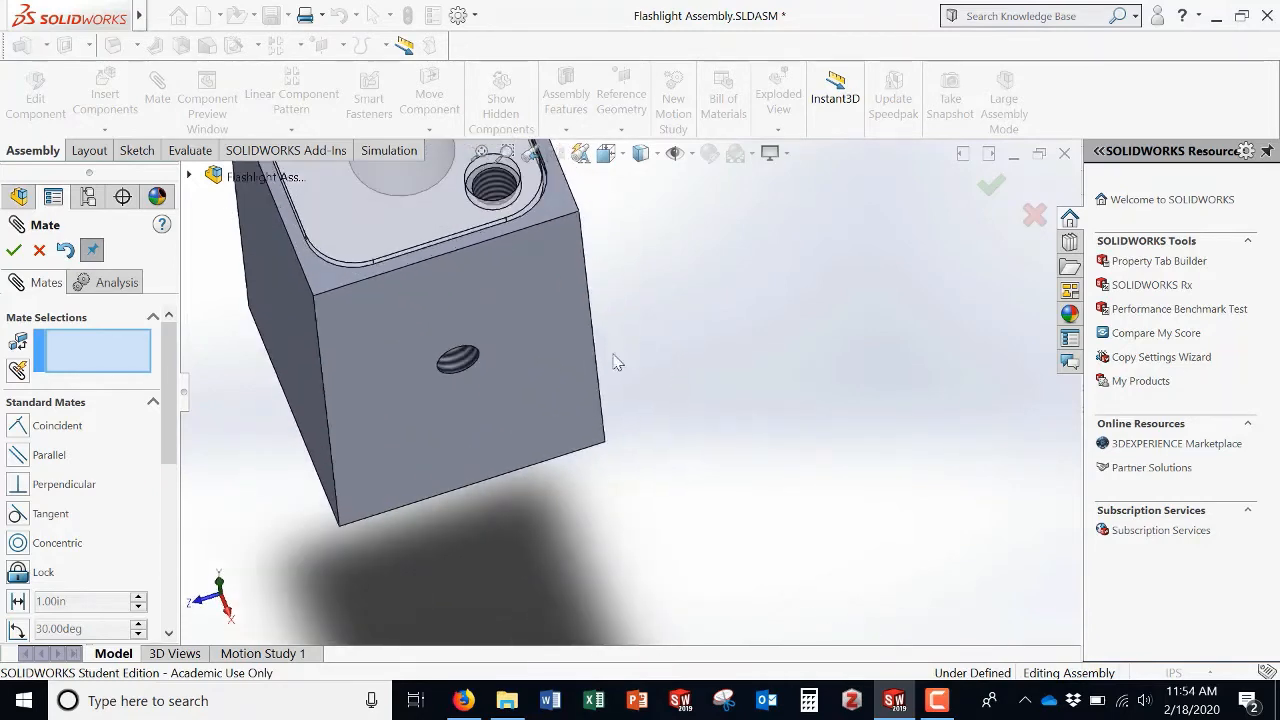
scroll(613, 354, "up", 4)
scroll(595, 287, "down", 4)
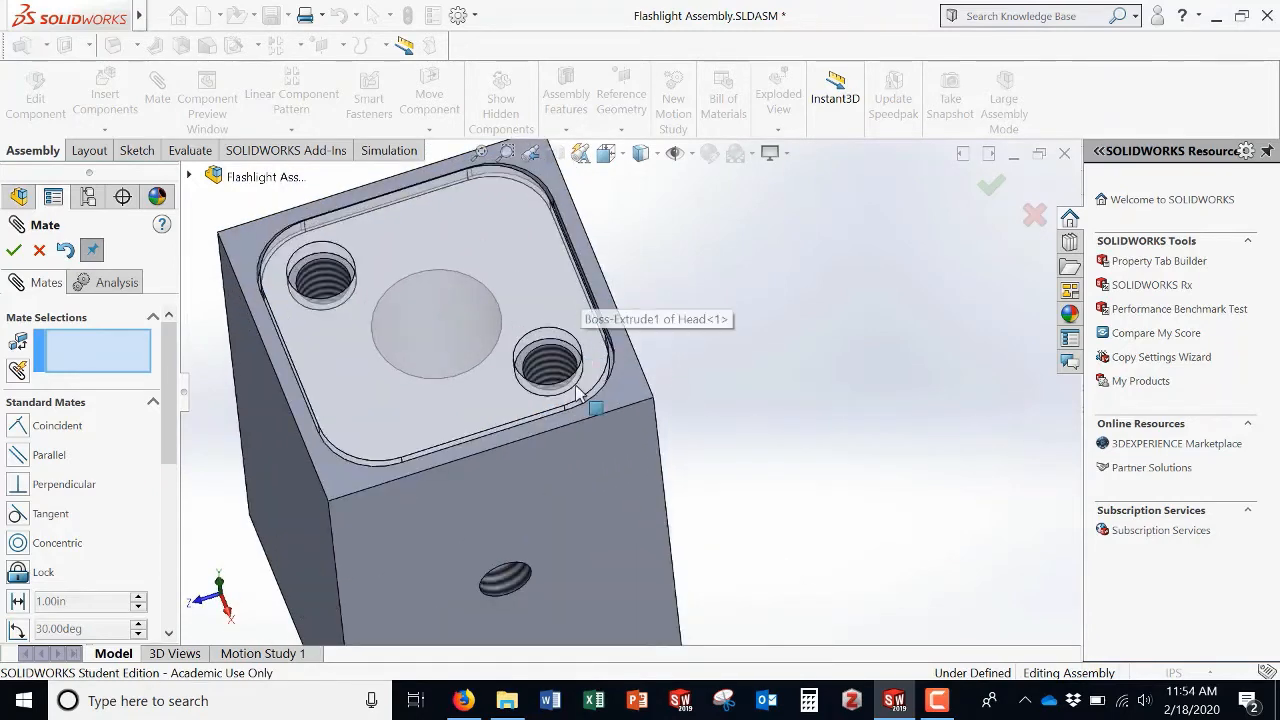
middle_click_drag(595, 287, 762, 360)
scroll(780, 357, "up", 5)
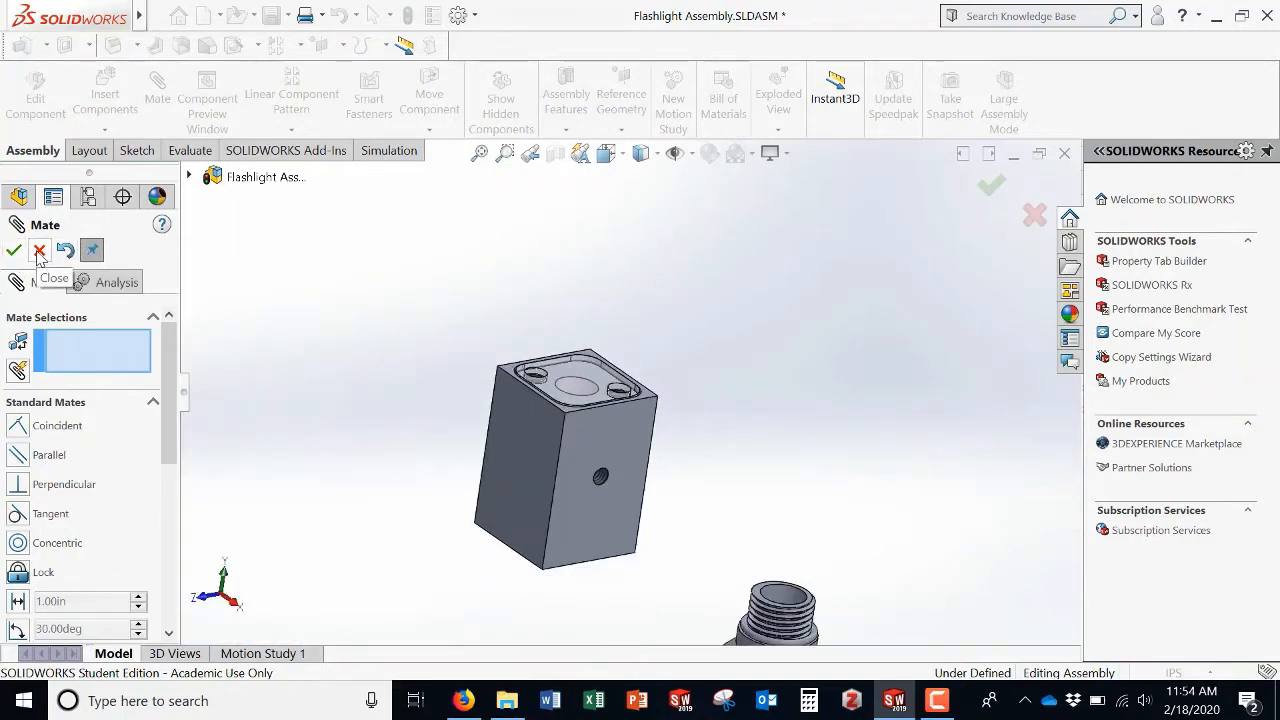
left_click(38, 251)
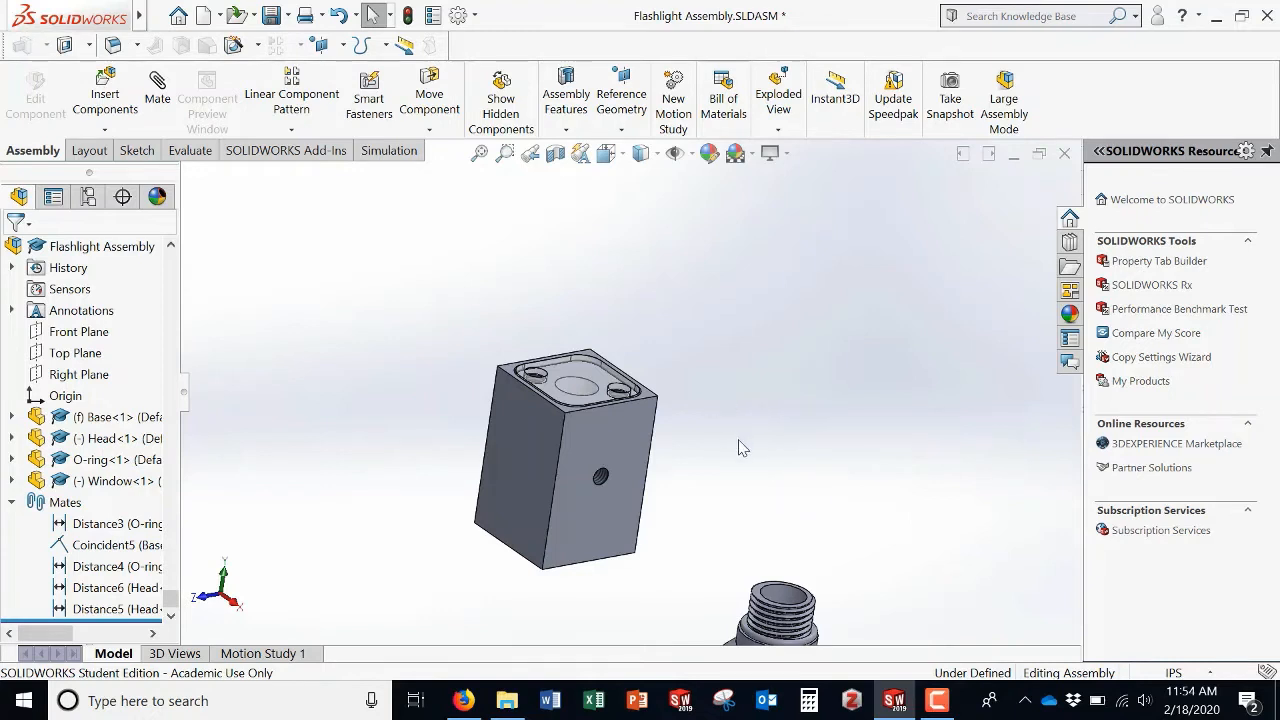
Step: Zoom to fit the assembly and make the Head component transparent
key("f")
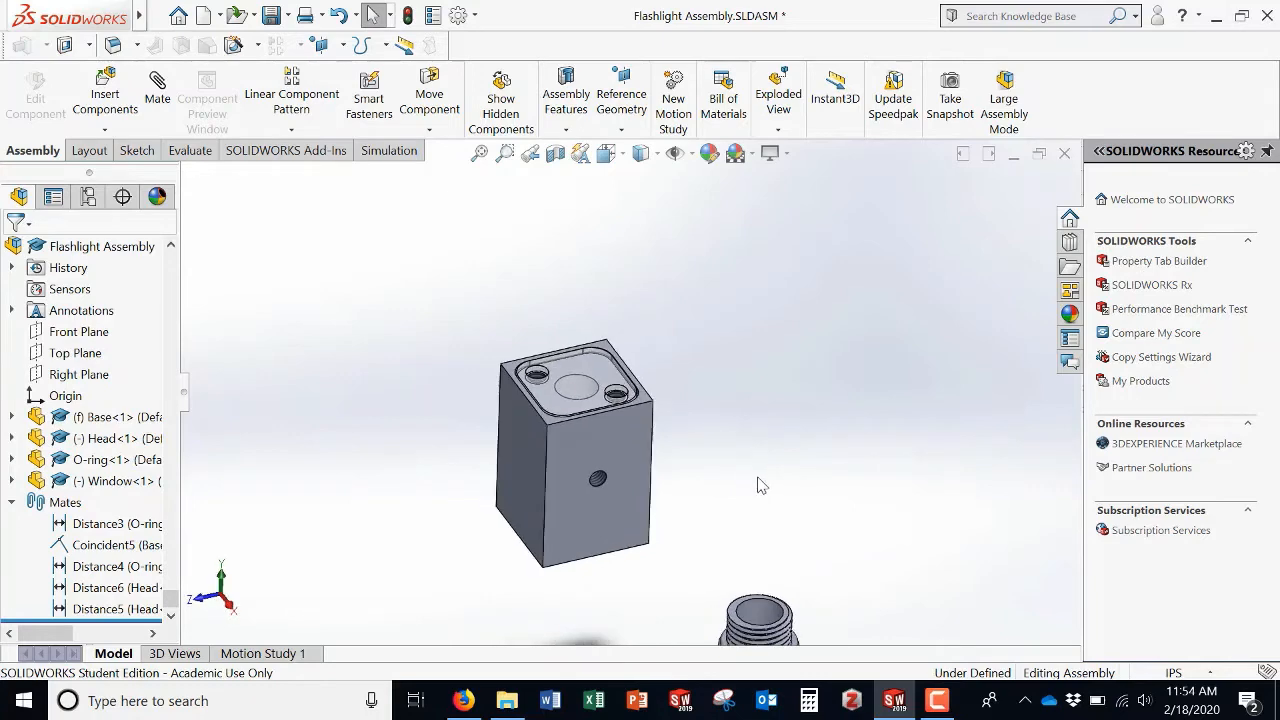
middle_click_drag(601, 505, 631, 466)
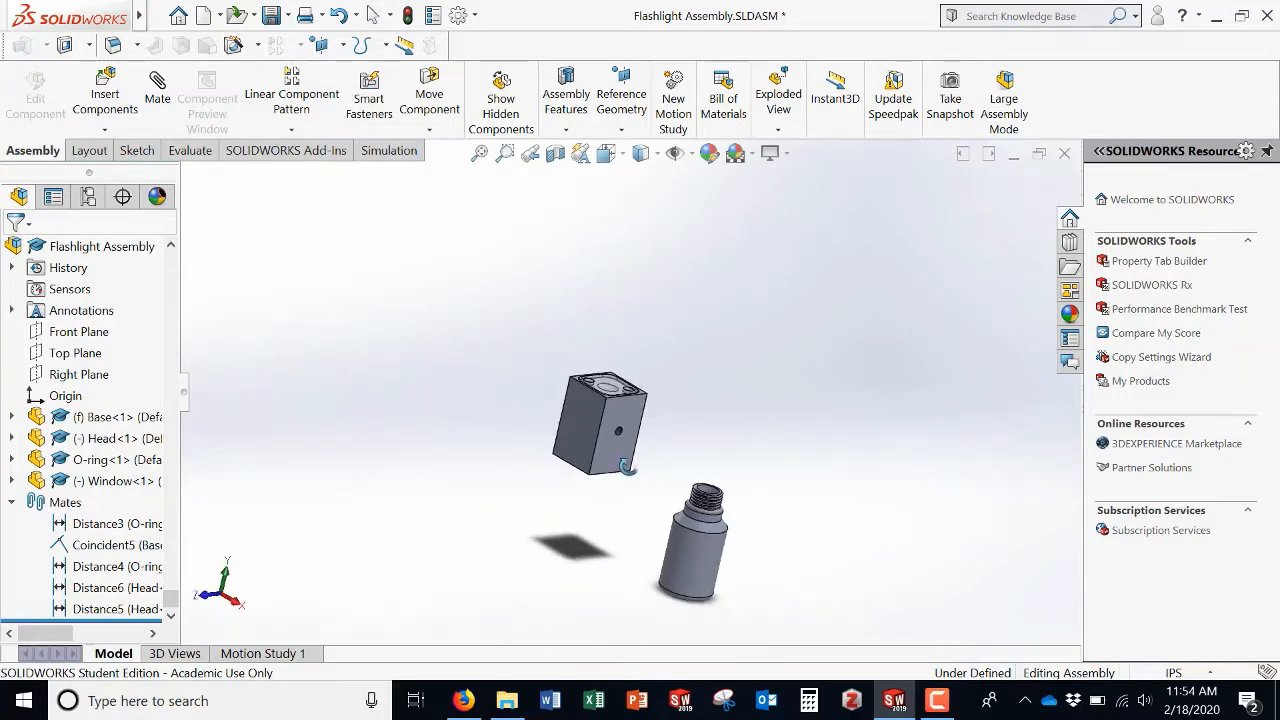
scroll(667, 447, "down", 2)
scroll(700, 405, "down", 2)
middle_click_drag(700, 405, 640, 430)
scroll(524, 462, "up", 3)
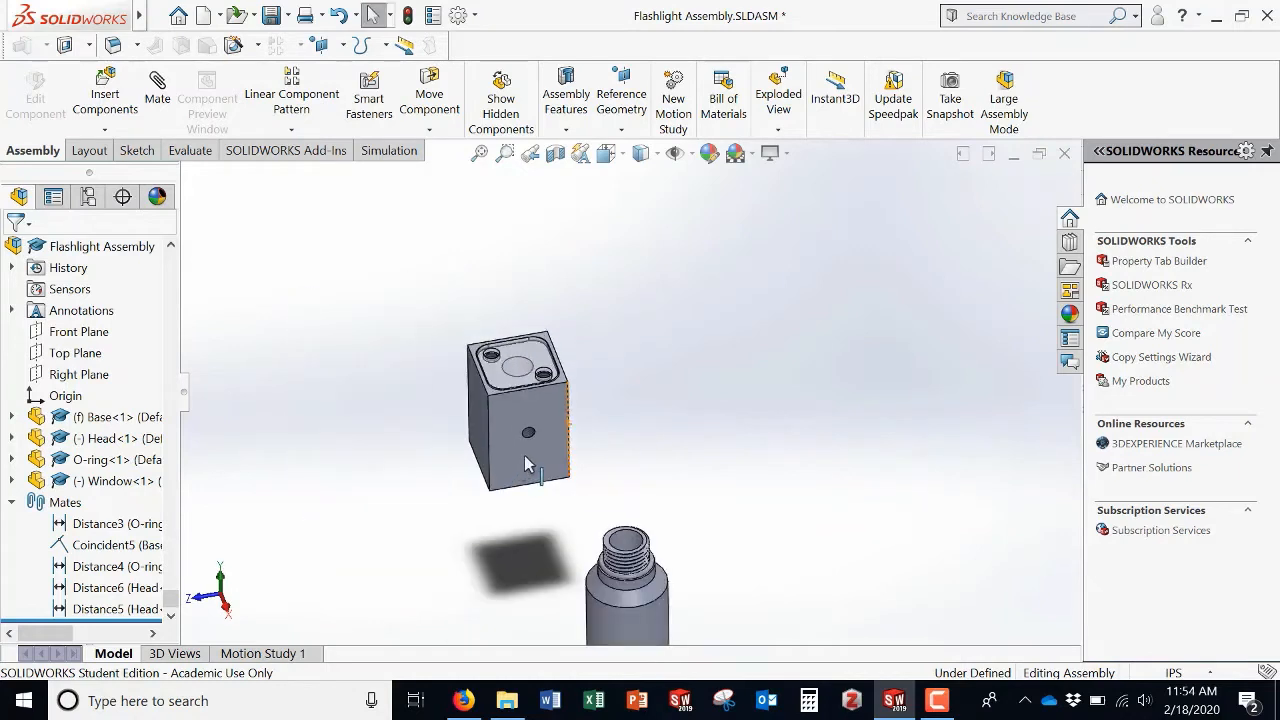
middle_click_drag(569, 518, 627, 476)
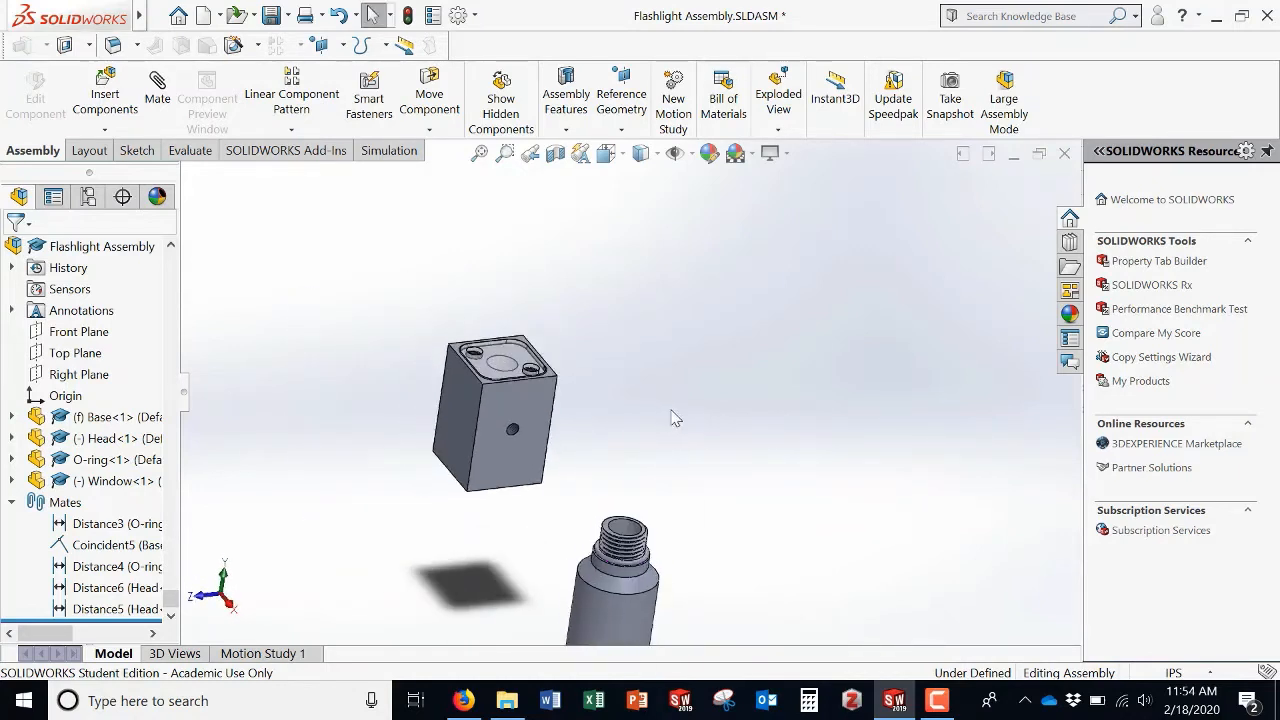
left_click_drag(520, 410, 508, 460)
left_click(473, 522)
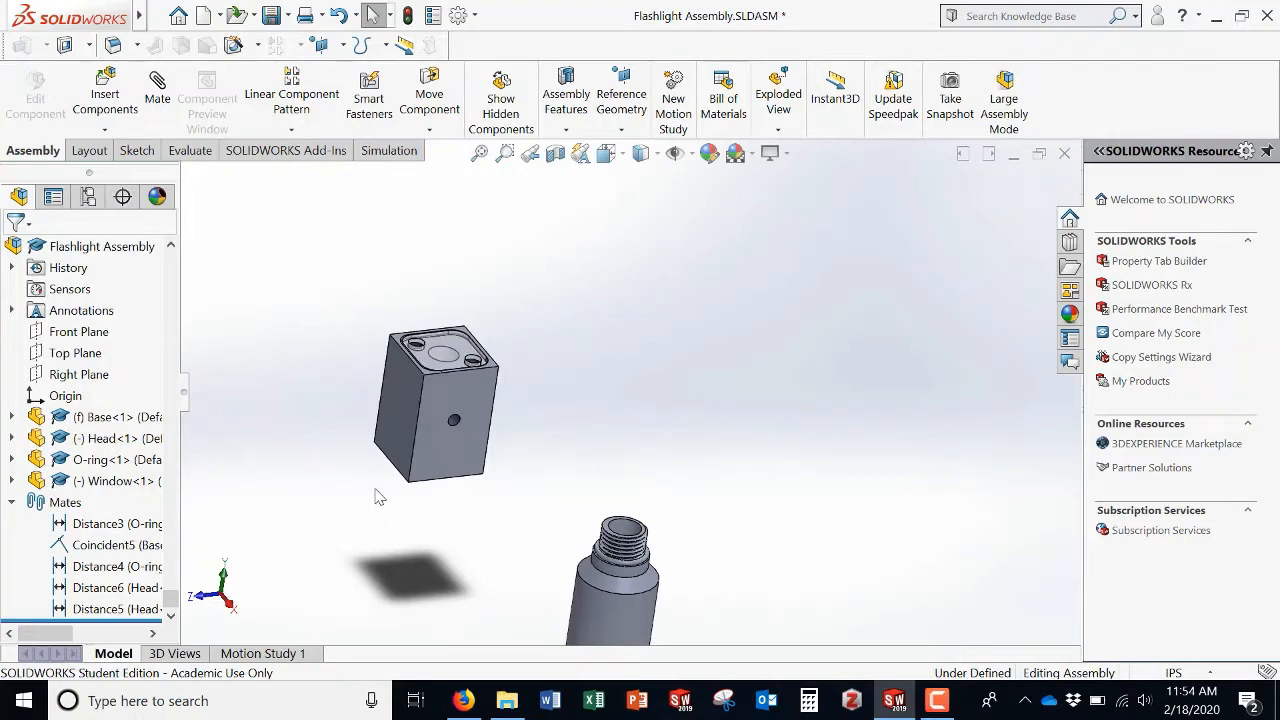
right_click(103, 443)
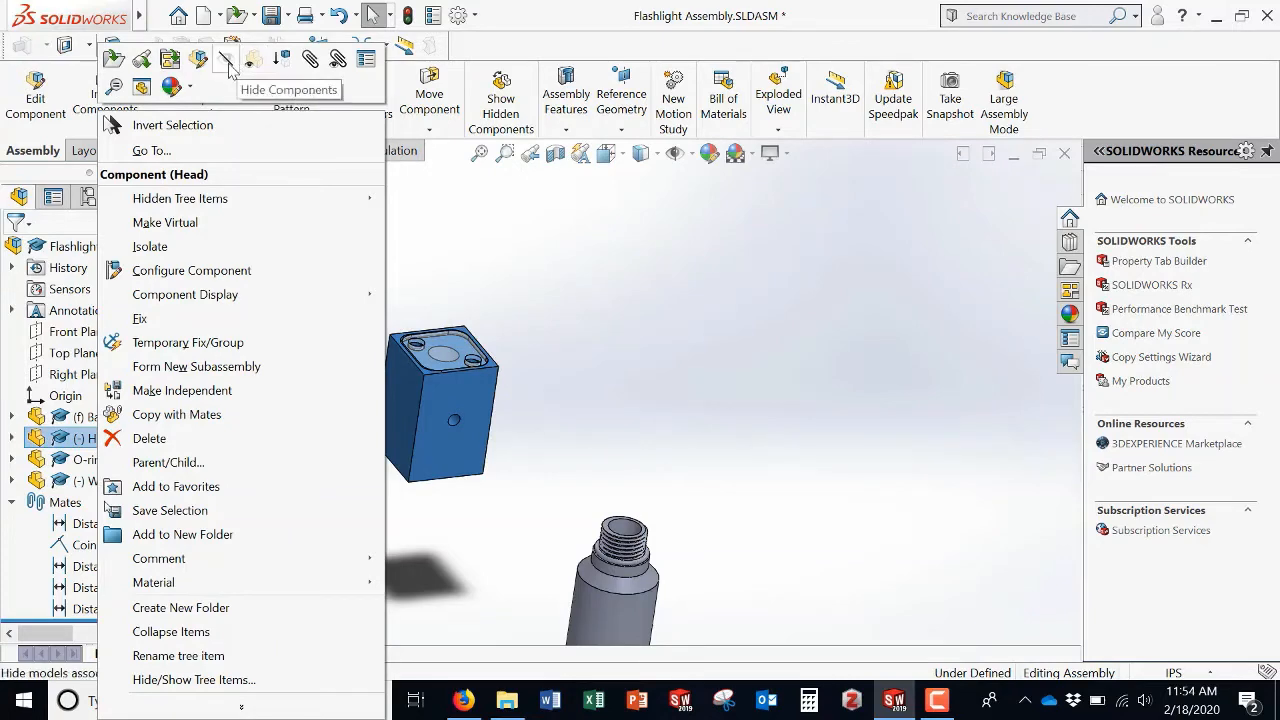
left_click(254, 63)
left_click(575, 365)
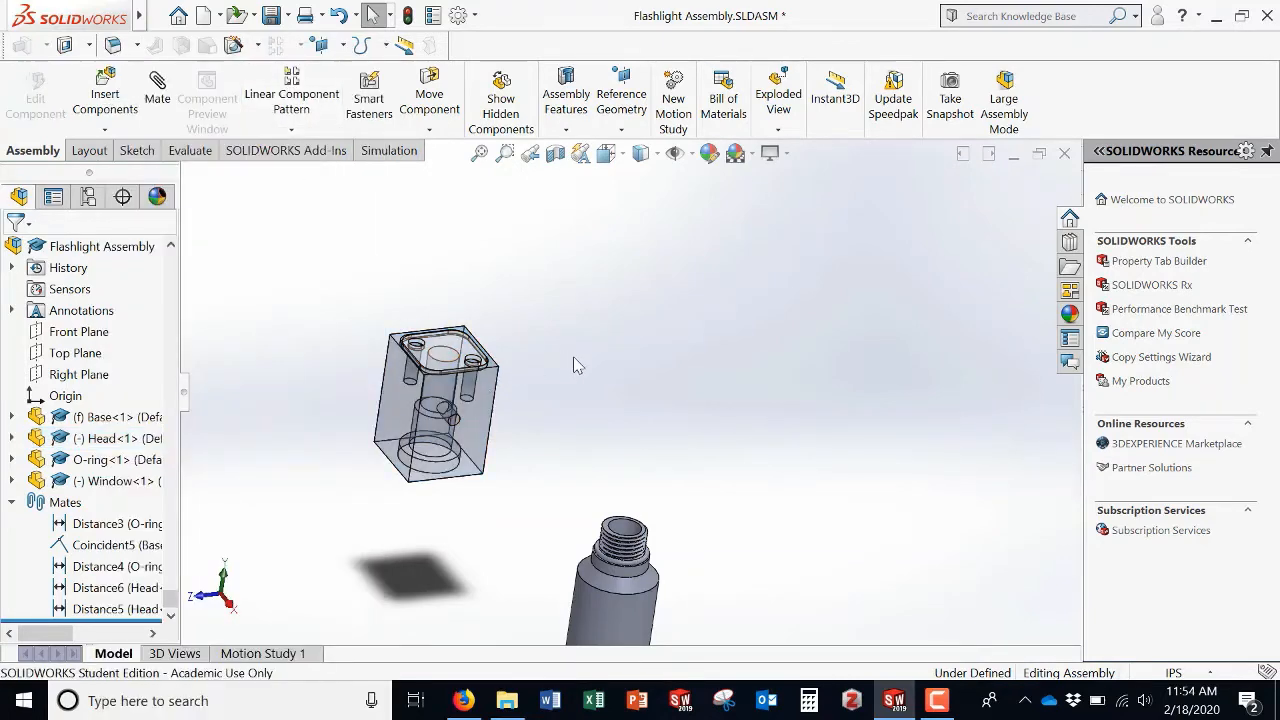
Step: Add a concentric mate between the Base's cylindrical neck face and the Head's bottom bore
mouse_move(546, 492)
middle_mouse_down()
mouse_move(530, 505)
mouse_move(589, 471)
mouse_move(553, 511)
middle_mouse_up()
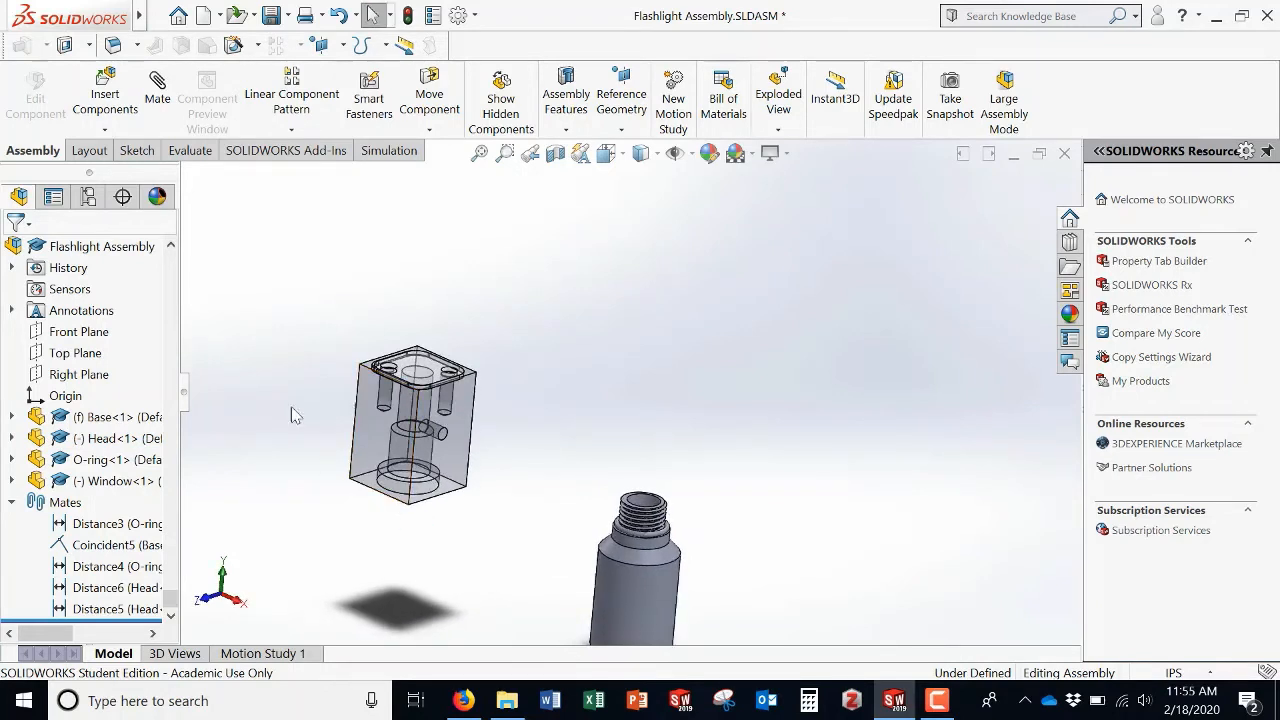
left_click(165, 105)
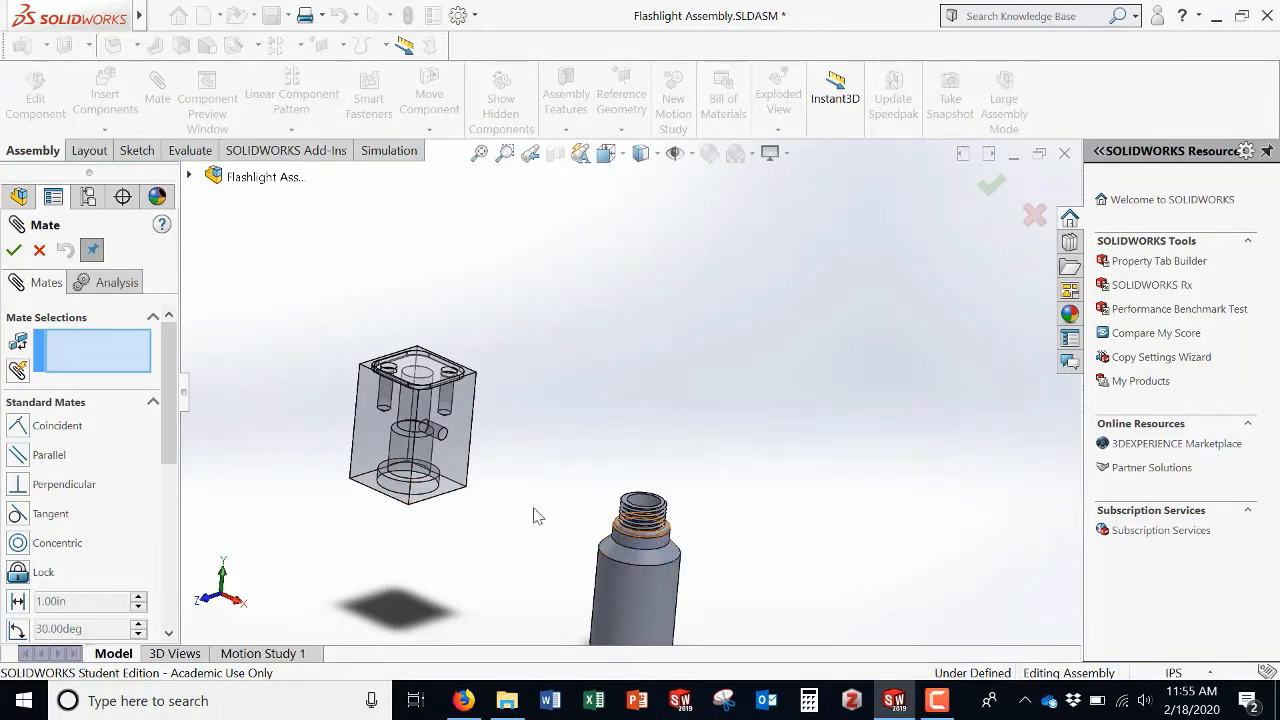
left_click(641, 592)
middle_click_drag(453, 574, 622, 567)
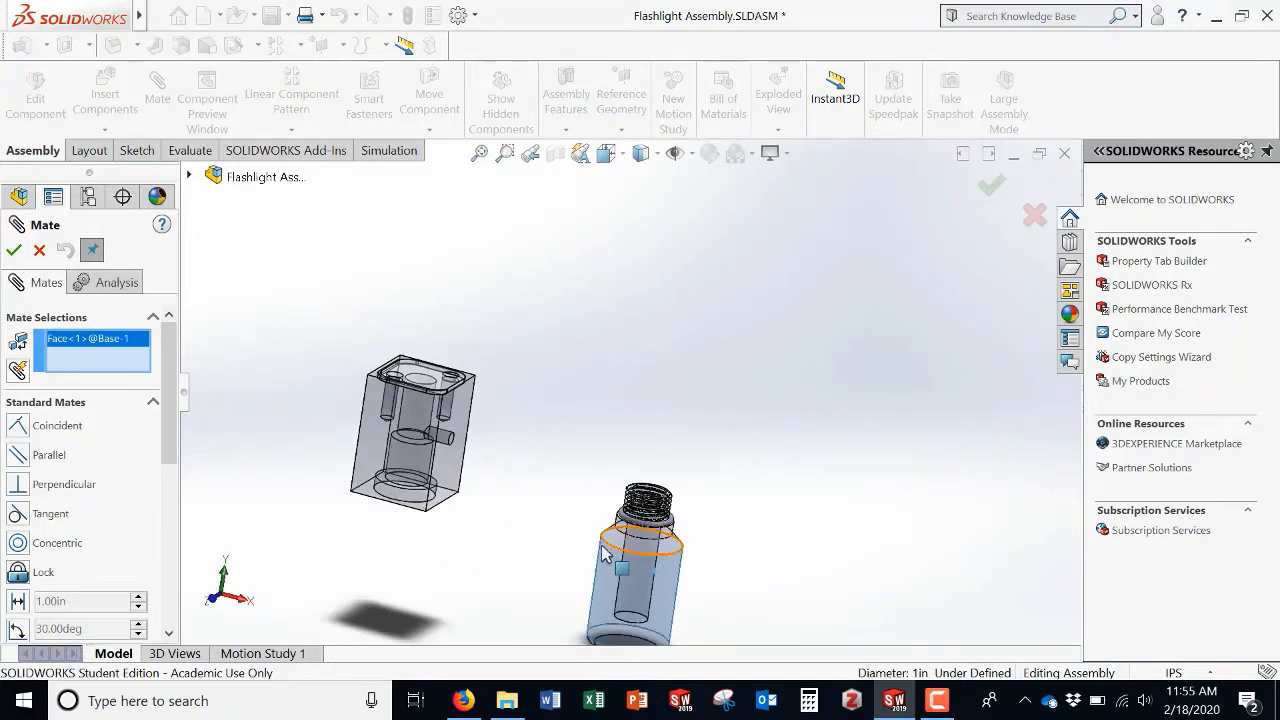
middle_click_drag(508, 583, 617, 610)
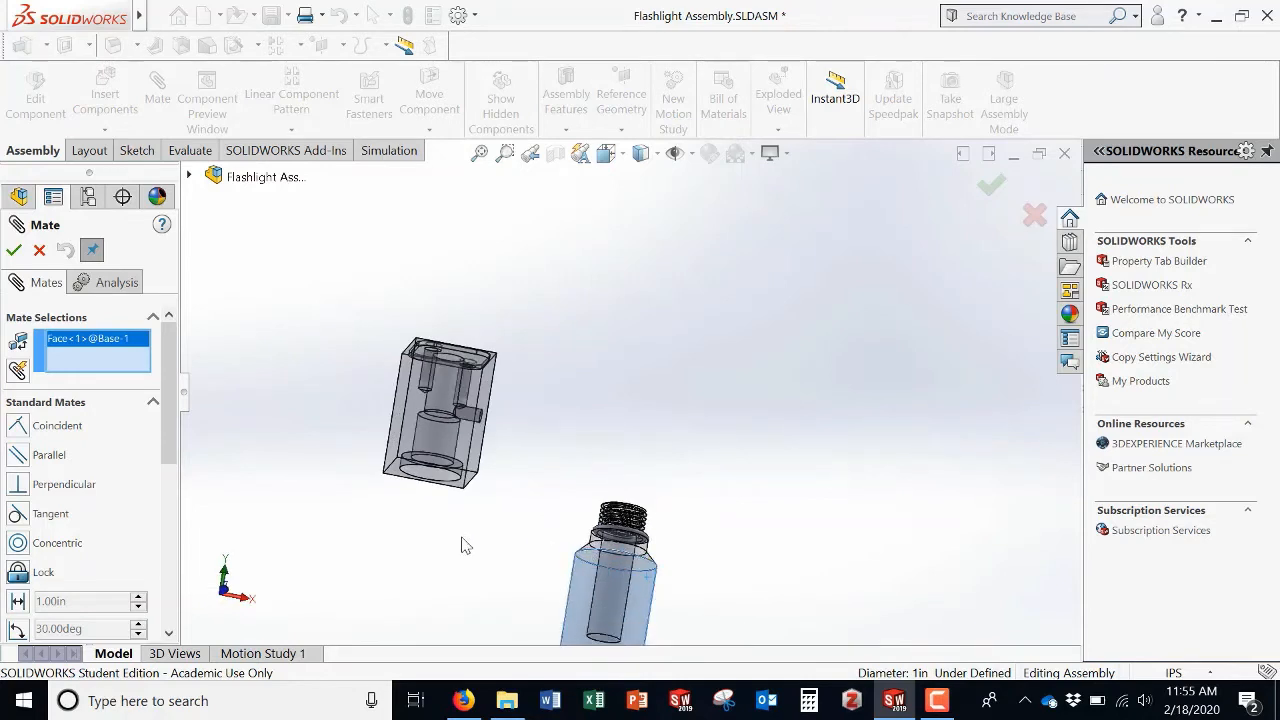
middle_click_drag(463, 543, 512, 473)
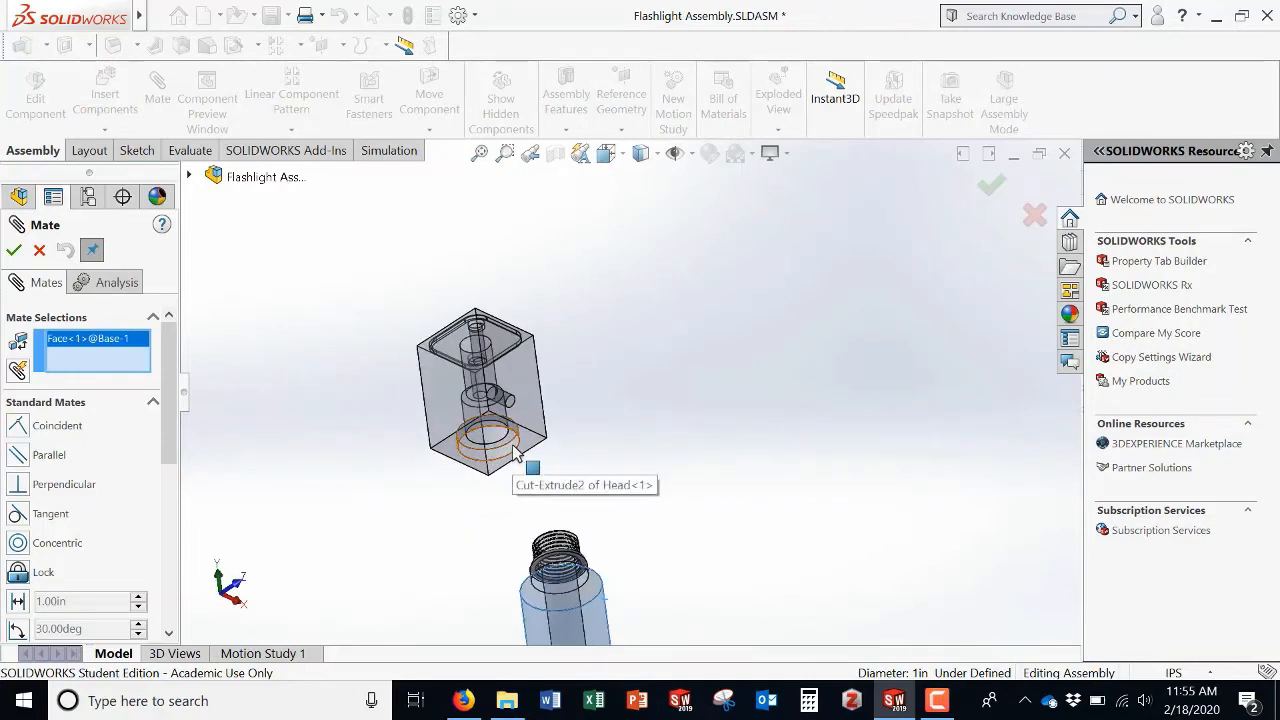
left_click(522, 458)
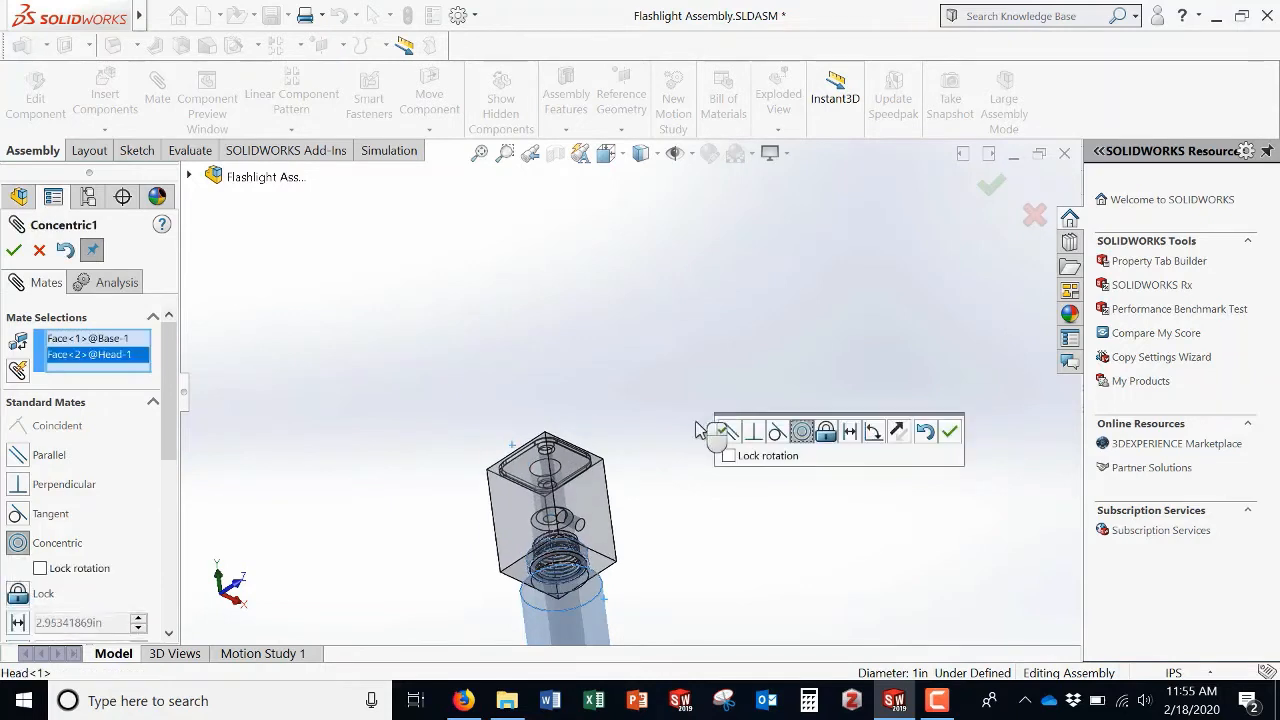
middle_click_drag(655, 490, 618, 518)
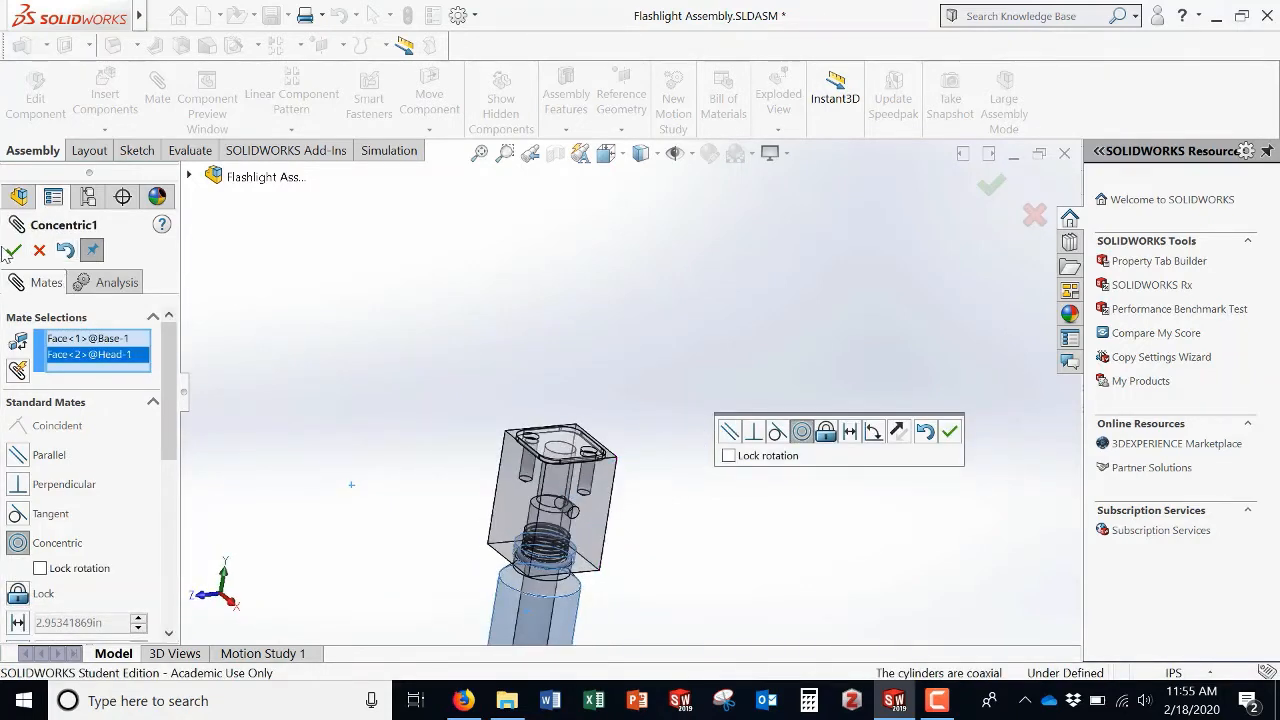
left_click(13, 250)
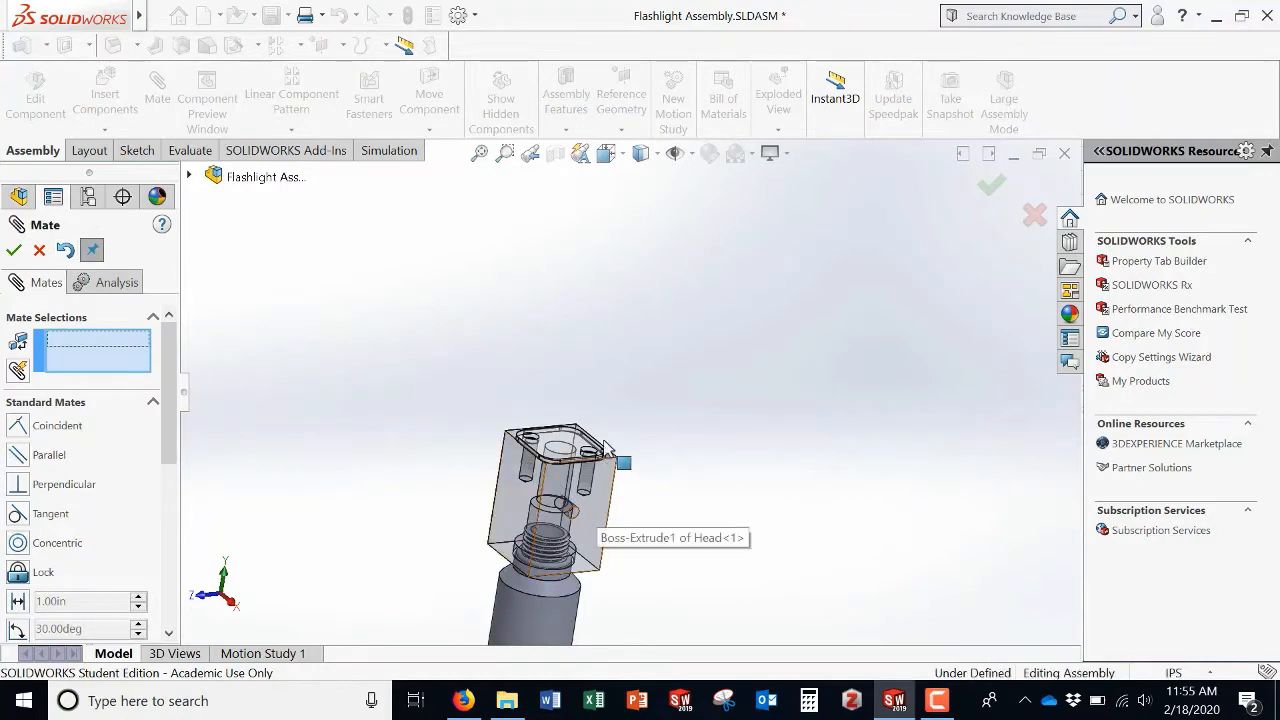
Step: Try a coincident mate between the Base's neck shoulder face and the Head's inner bore face
left_click_drag(600, 510, 607, 372)
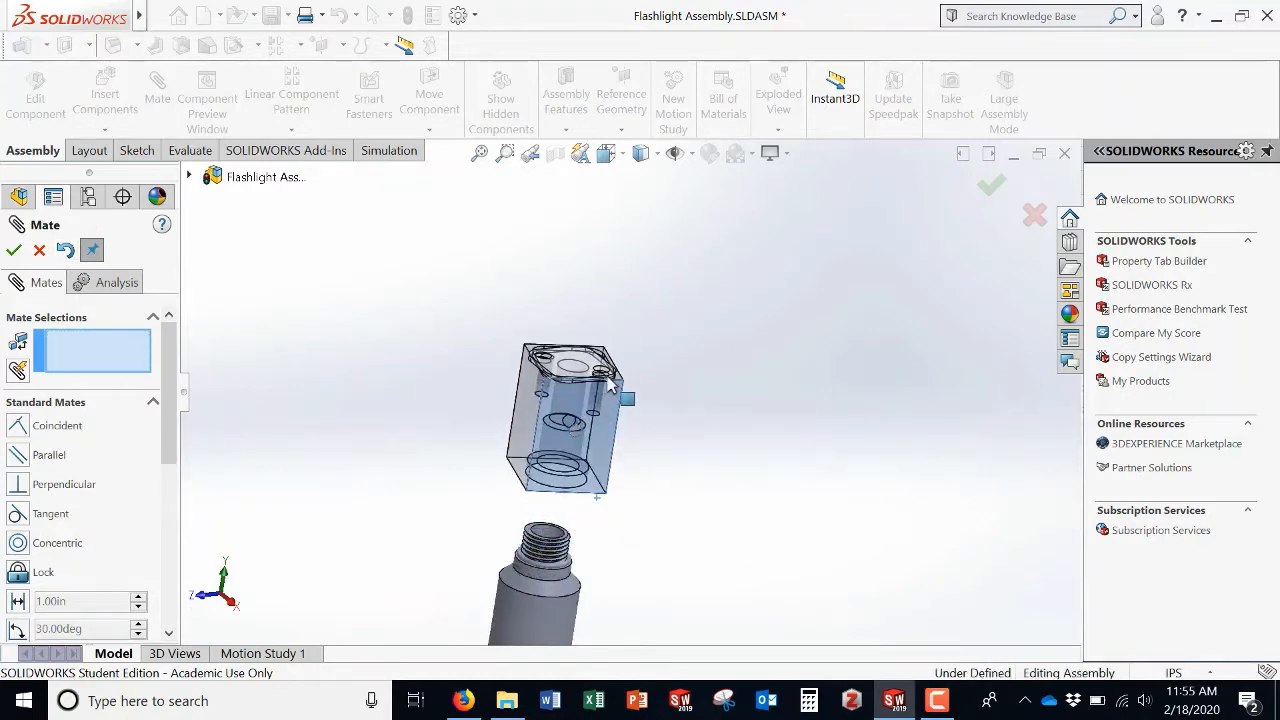
scroll(555, 560, "down", 8)
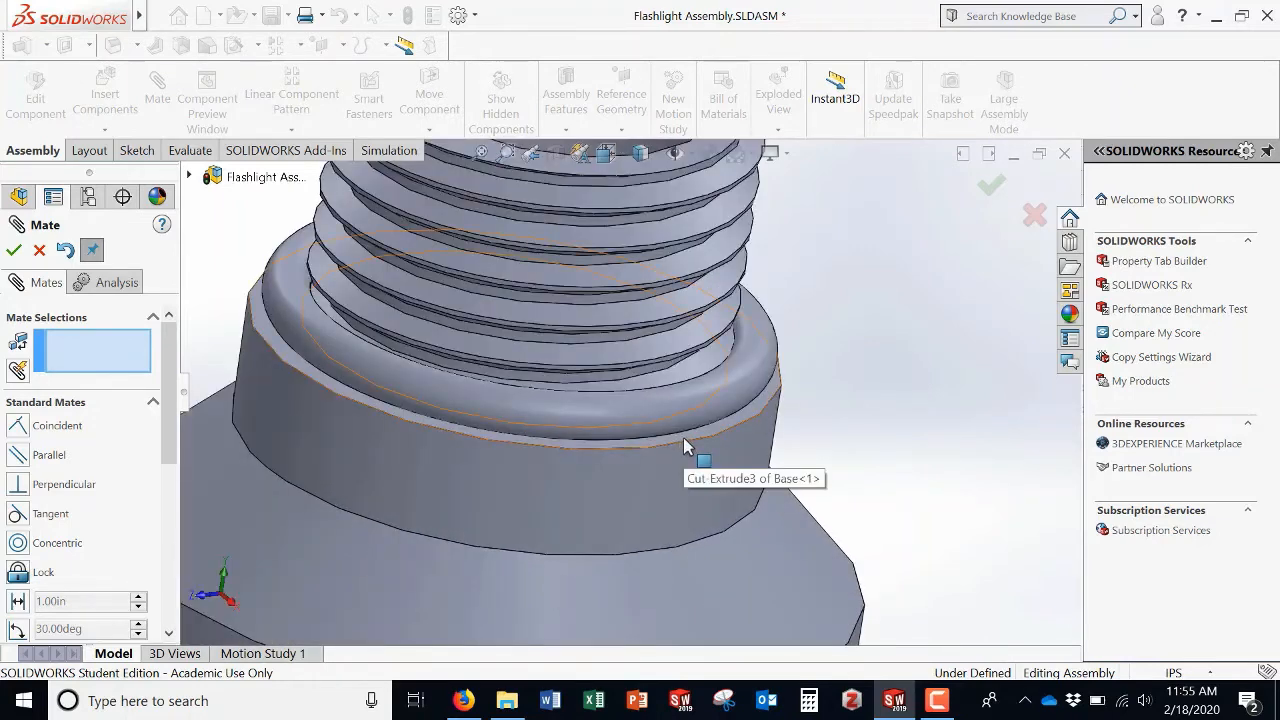
left_click(674, 450)
scroll(677, 455, "up", 6)
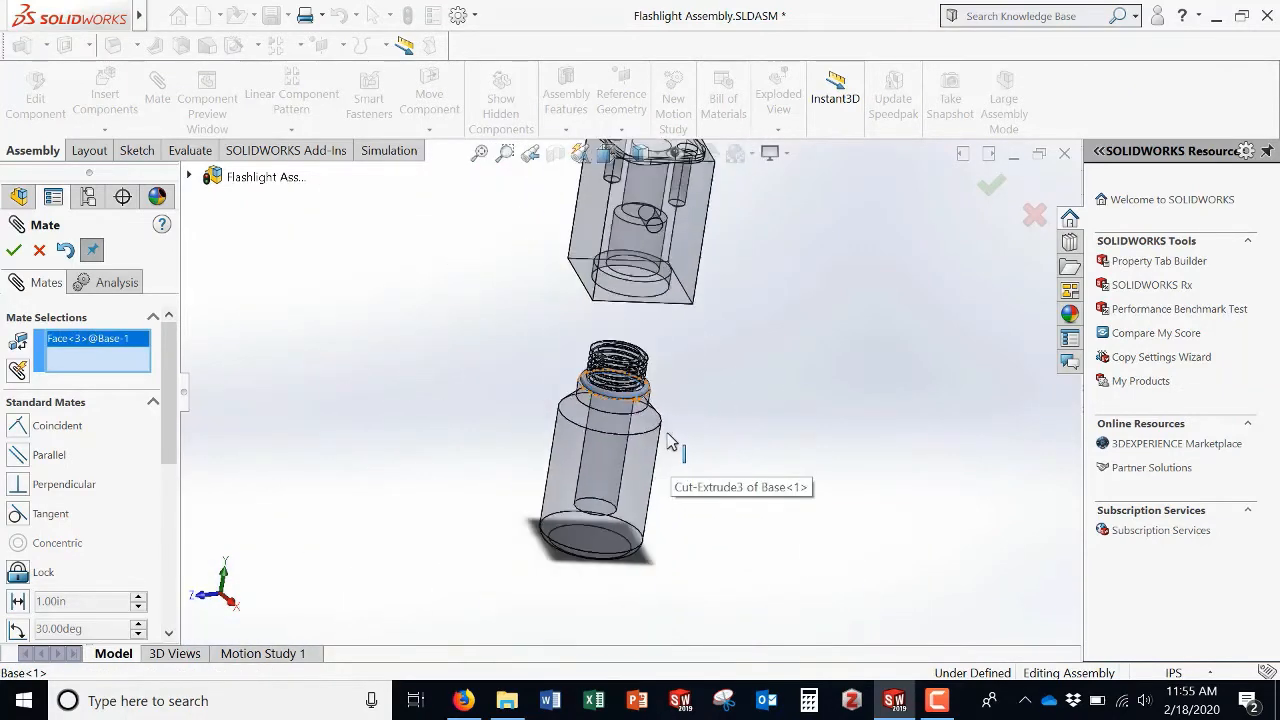
middle_click_drag(677, 443, 700, 300)
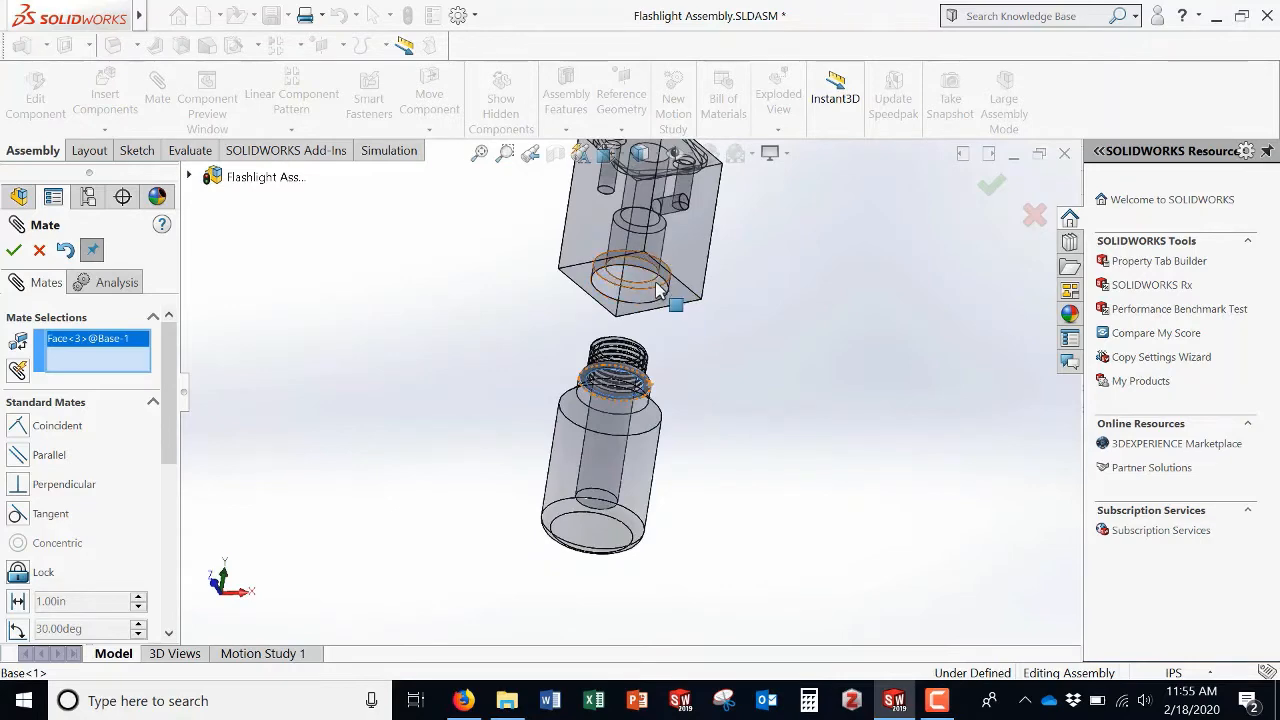
left_click(660, 286)
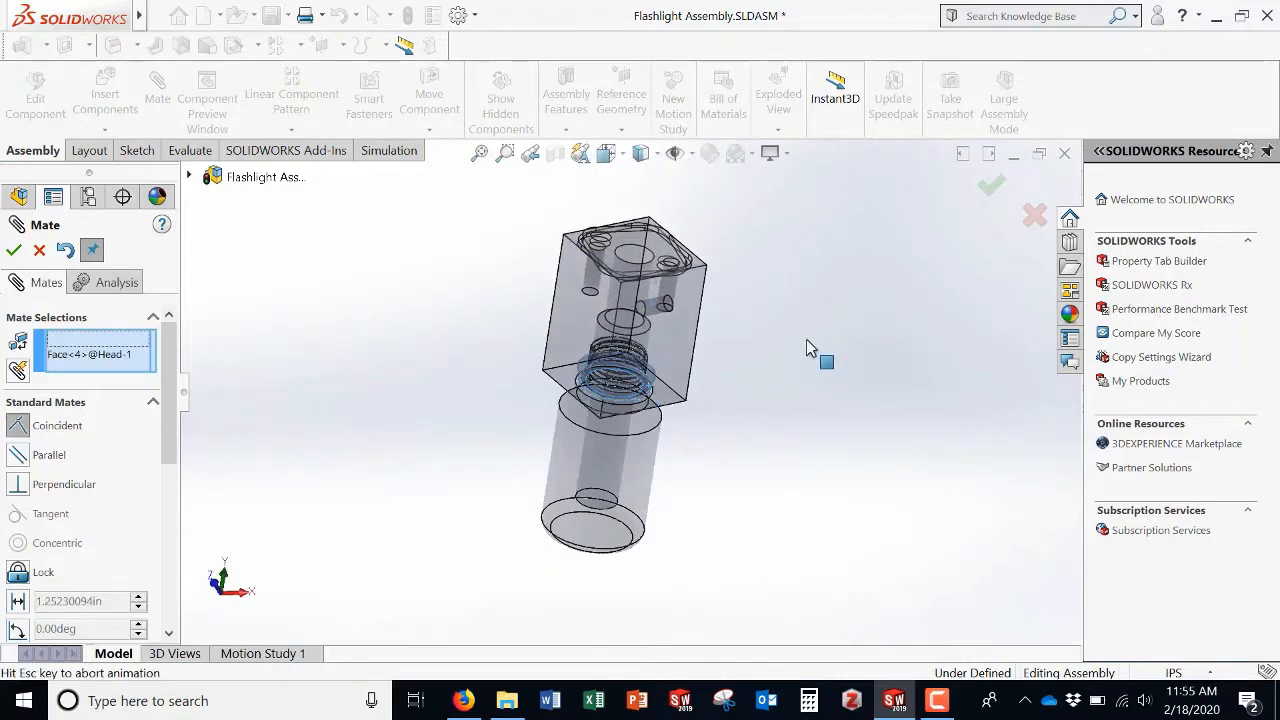
middle_click_drag(820, 354, 726, 423)
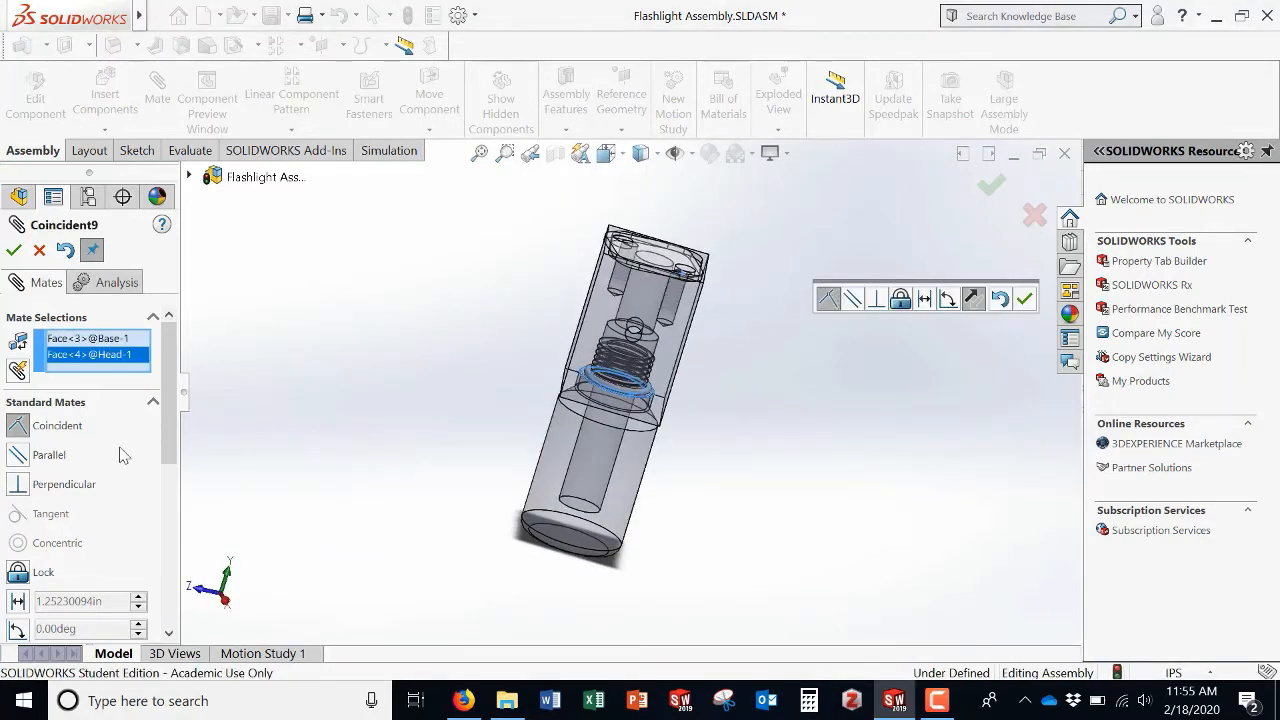
Step: Remove the Base and Head faces from the mate selections
left_click(85, 338)
left_click(90, 356)
key("Delete")
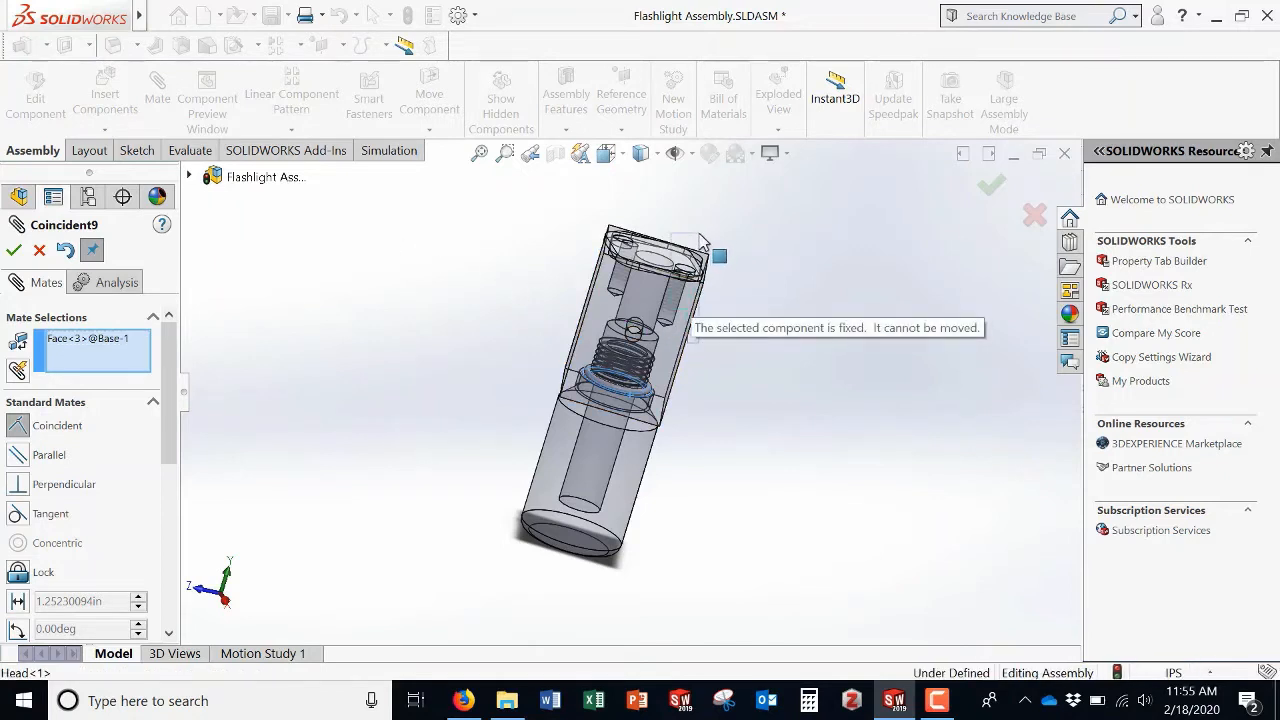
left_click(678, 355)
left_click_drag(685, 343, 706, 289)
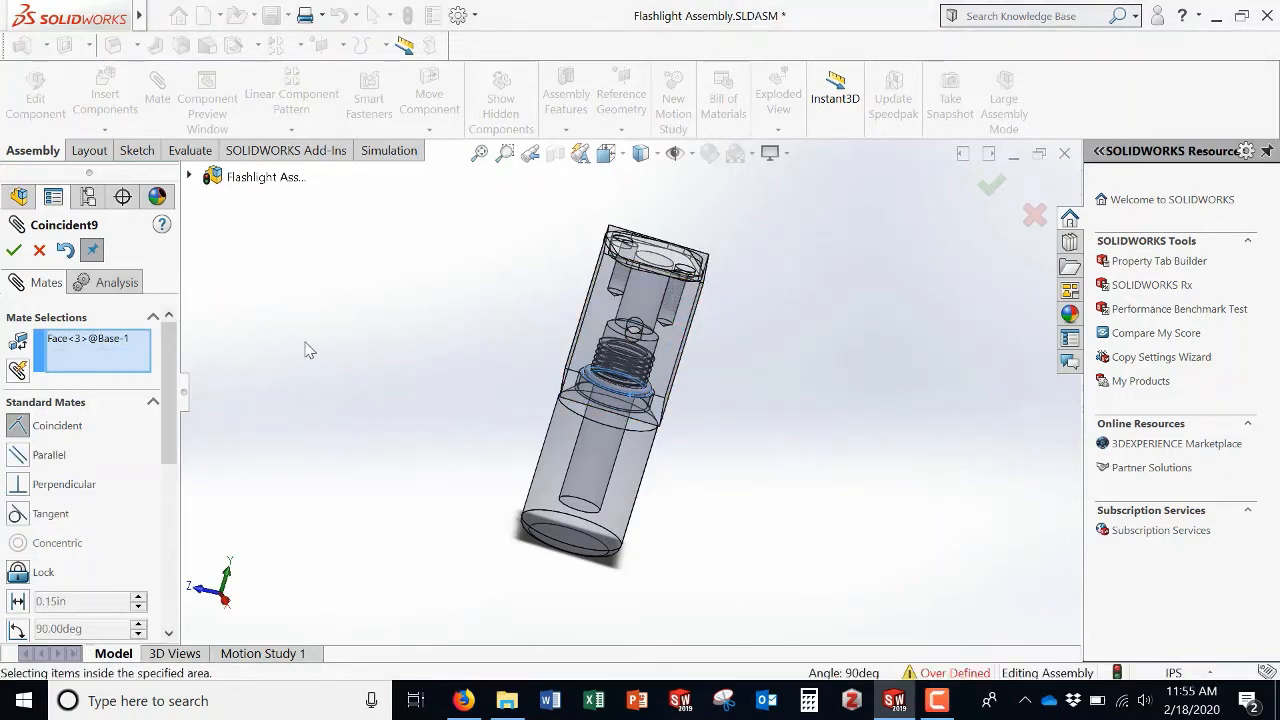
left_click(107, 343)
key("Delete")
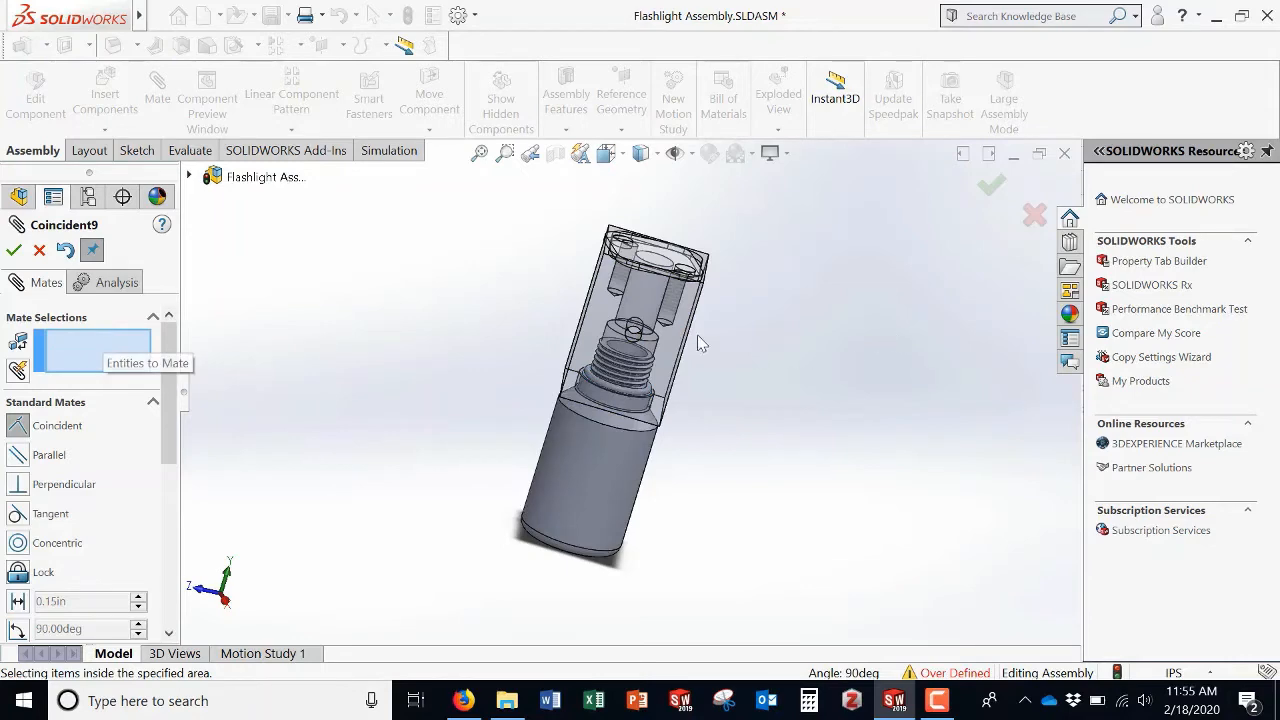
Step: Cancel the pending coincident mate between the Base and the Head
left_click_drag(676, 348, 718, 258)
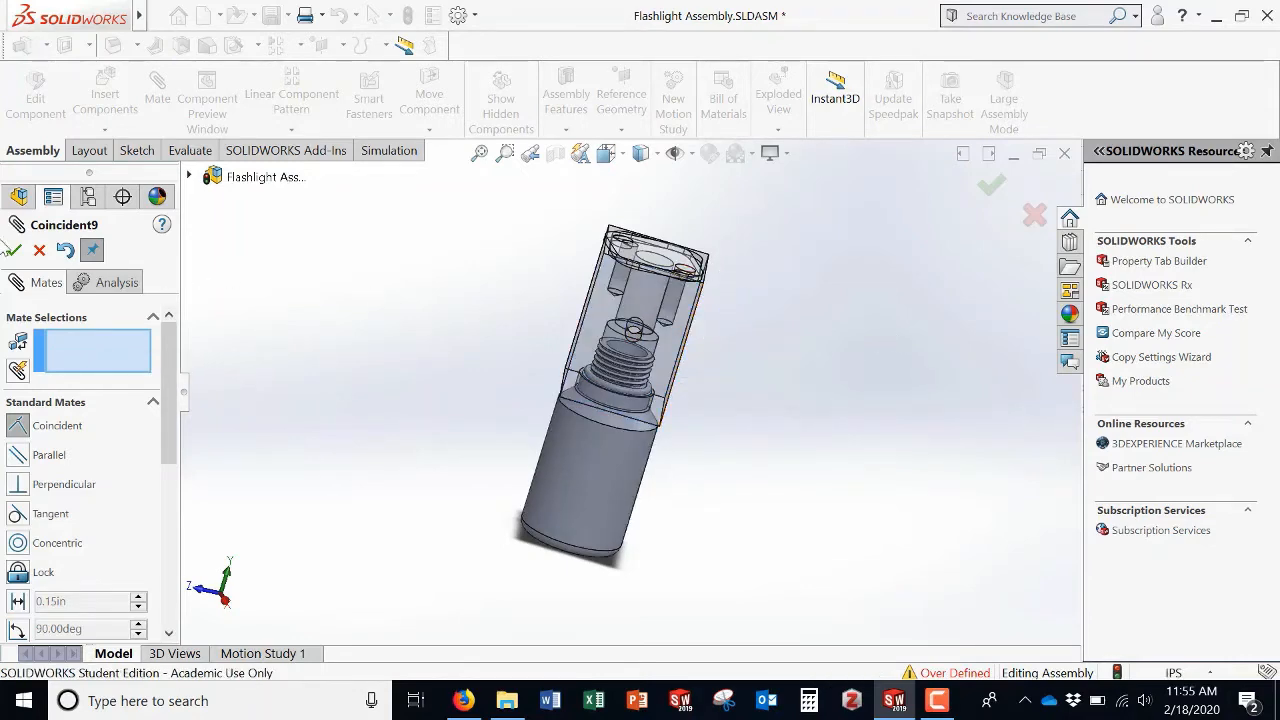
left_click(40, 251)
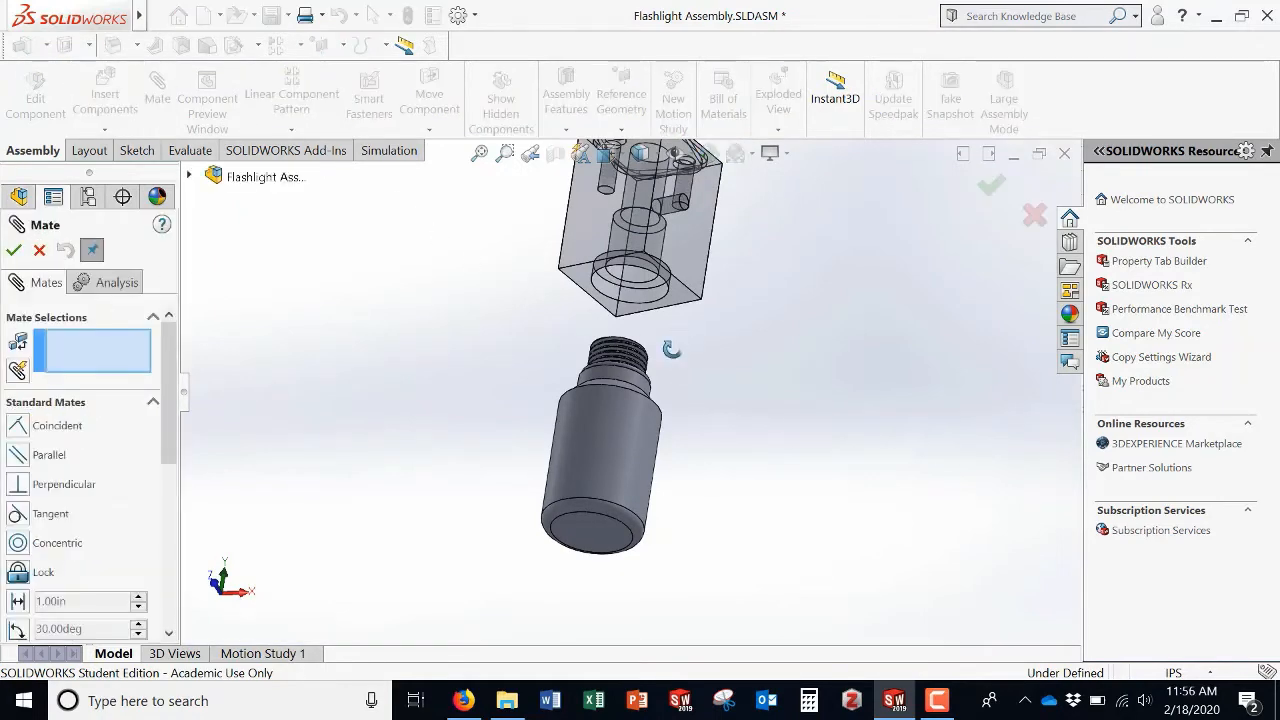
Step: Select the Head's inner shoulder face as a mate entity, removing the Base neck edge picked alongside it
middle_click_drag(671, 349, 657, 420)
scroll(648, 394, "down", 5)
scroll(657, 419, "down", 1)
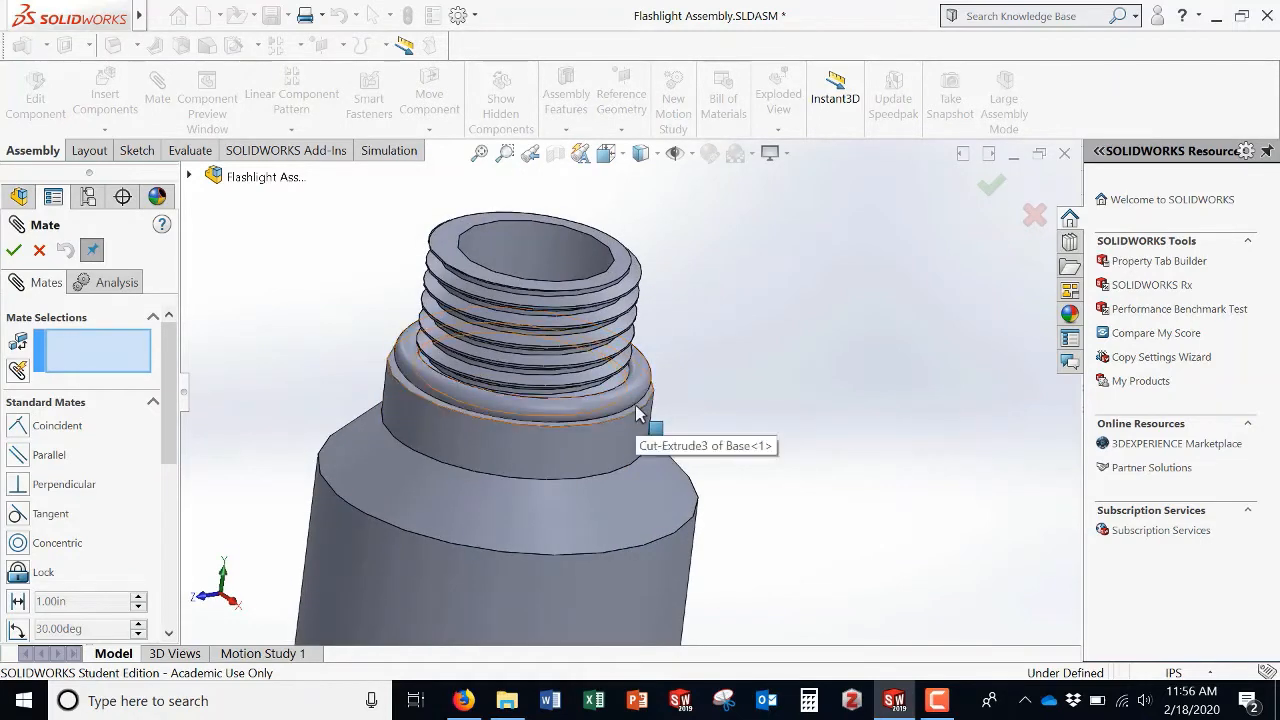
left_click(645, 418)
scroll(657, 414, "up", 5)
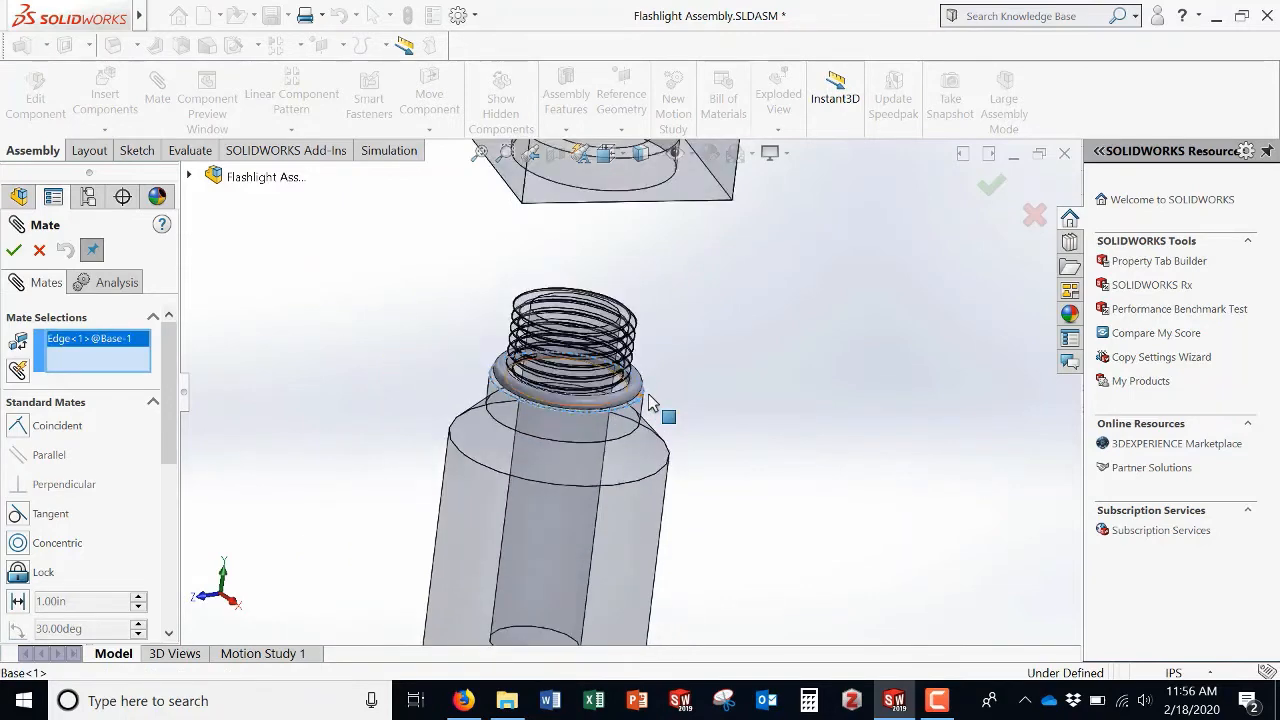
middle_click_drag(726, 386, 610, 285)
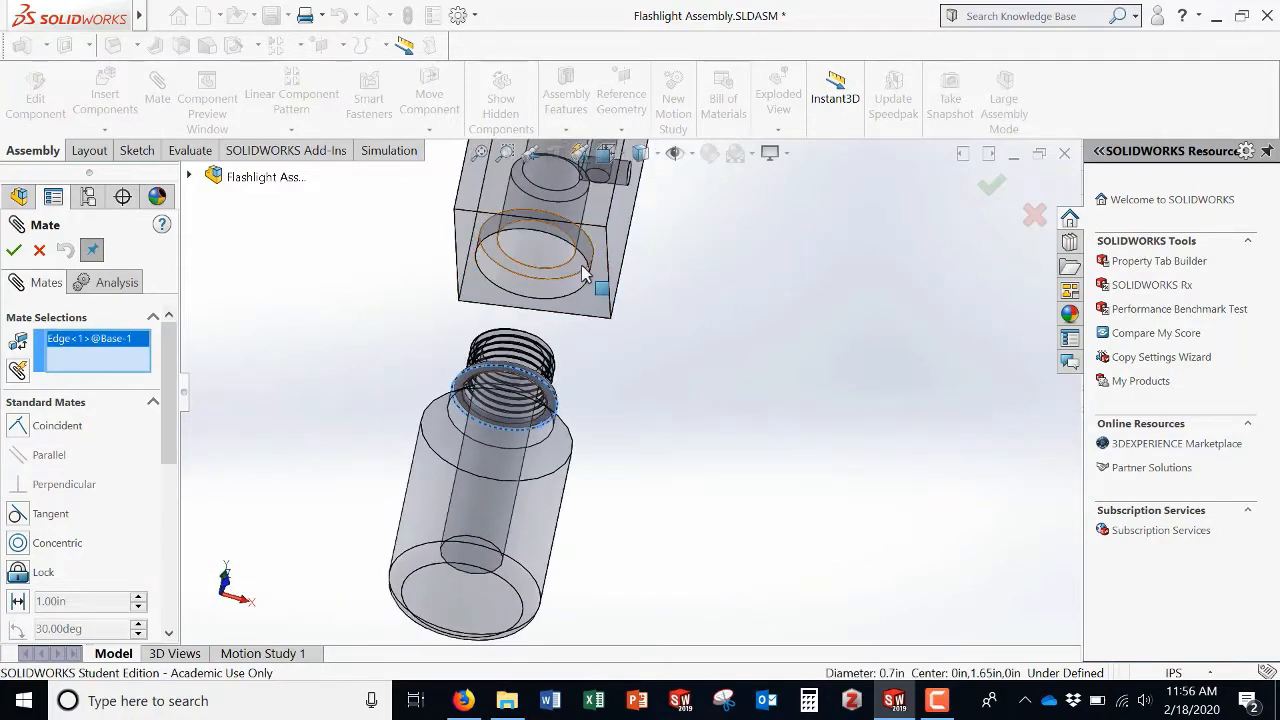
left_click(585, 278)
left_click(585, 278)
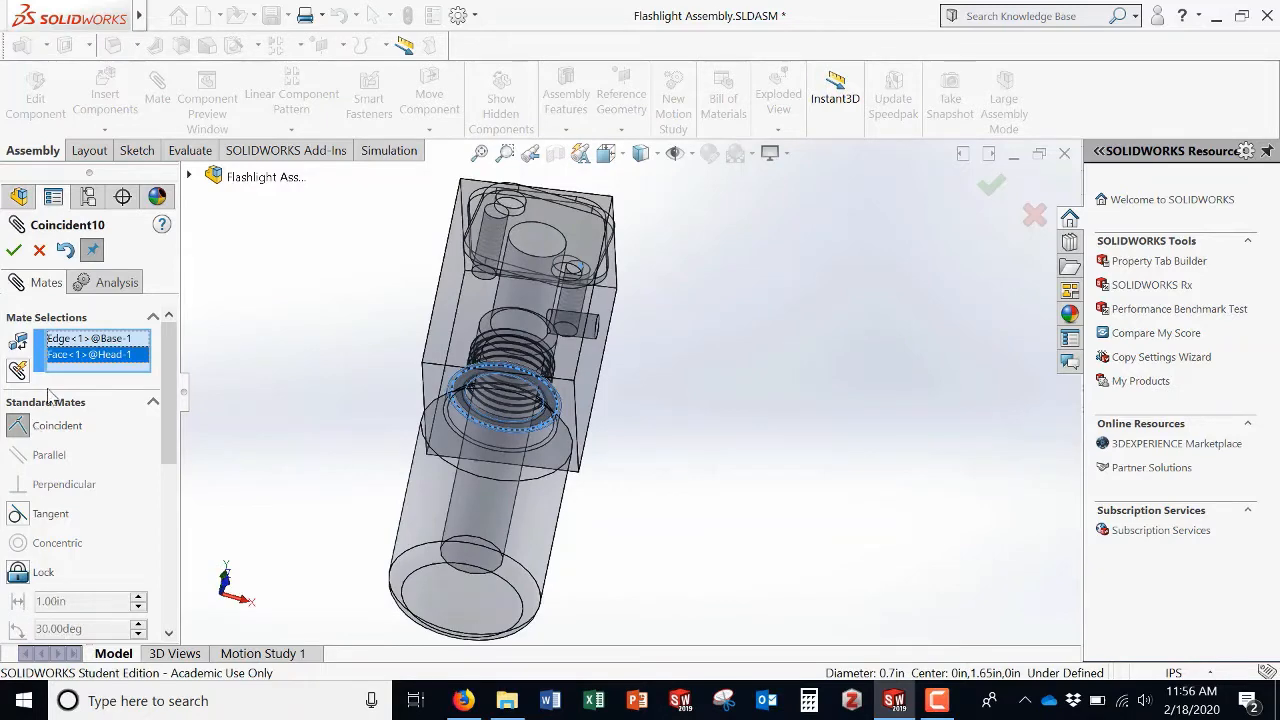
left_click(104, 341)
key("Delete")
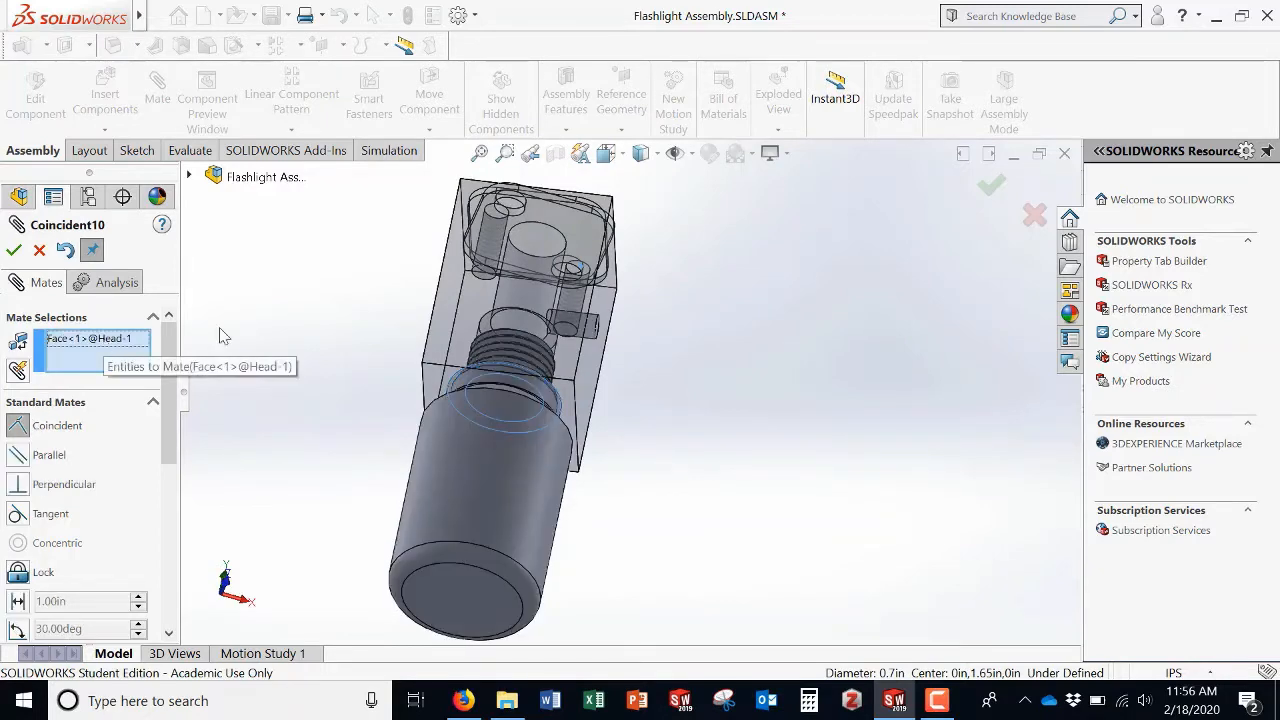
Step: Add a 0.06 in distance mate between the Head's inner shoulder face and the Base's neck shoulder face
middle_click_drag(323, 337, 290, 445)
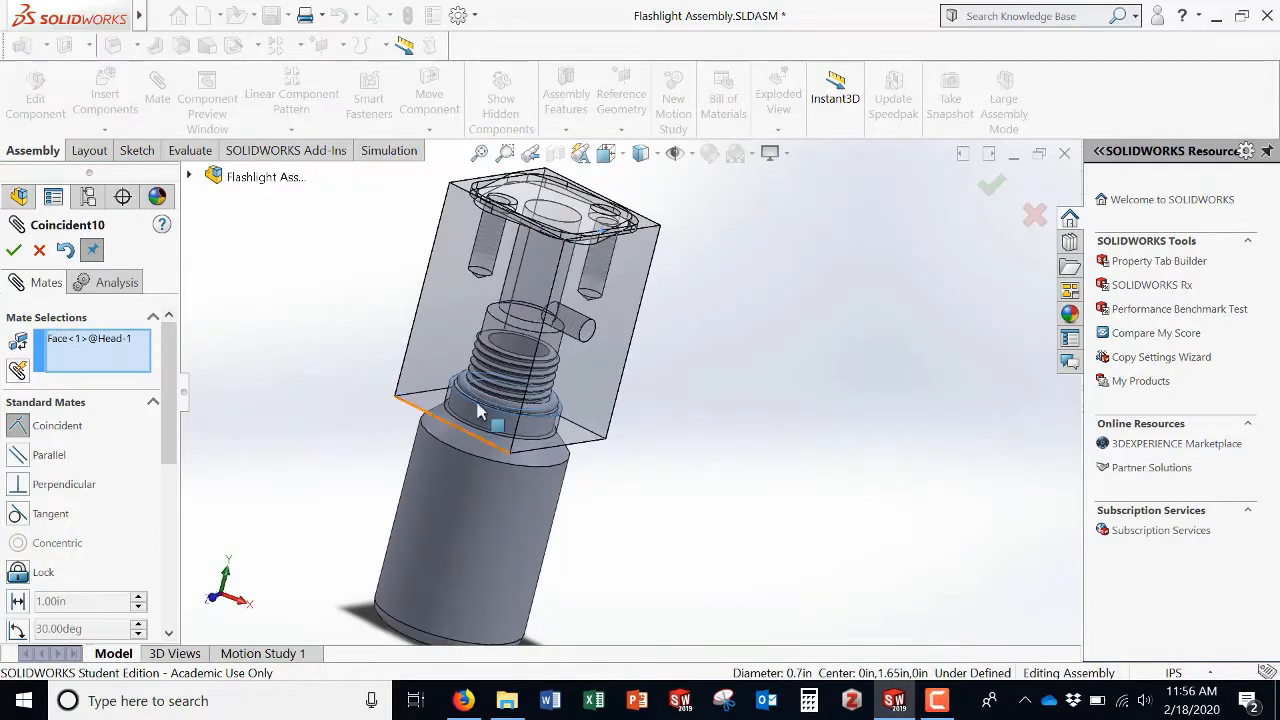
scroll(445, 395, "down", 8)
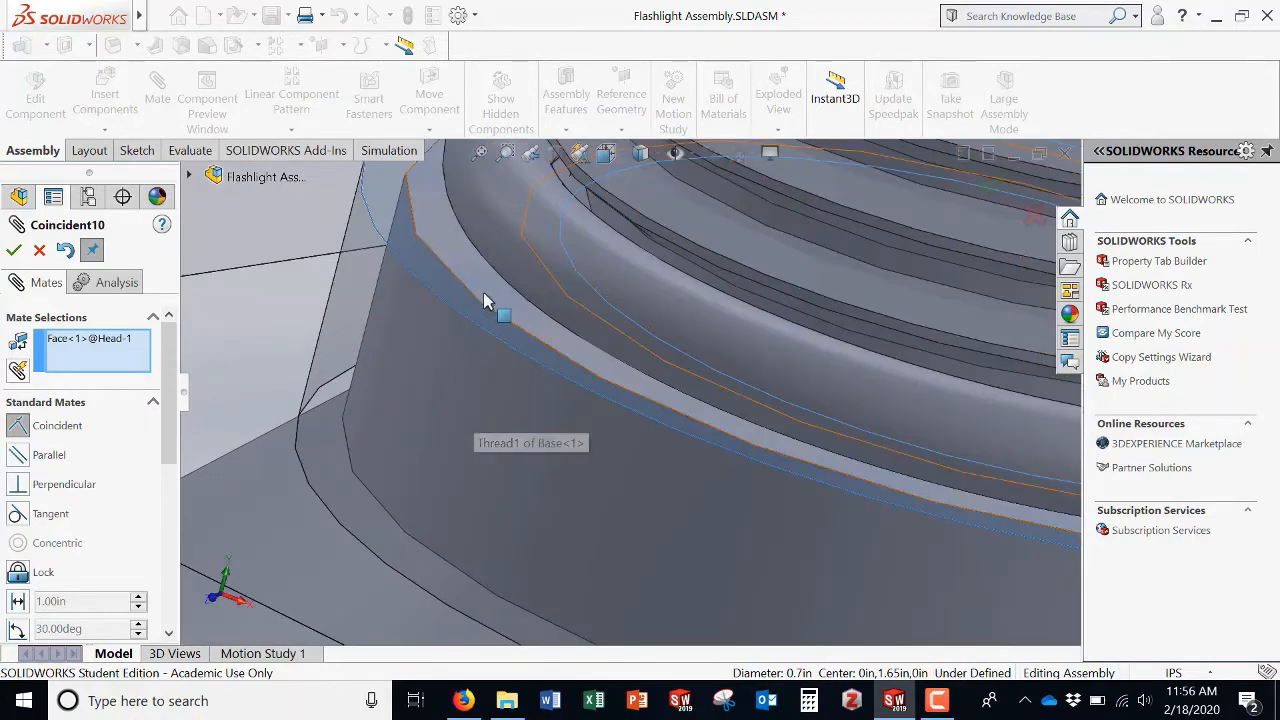
left_click(484, 296)
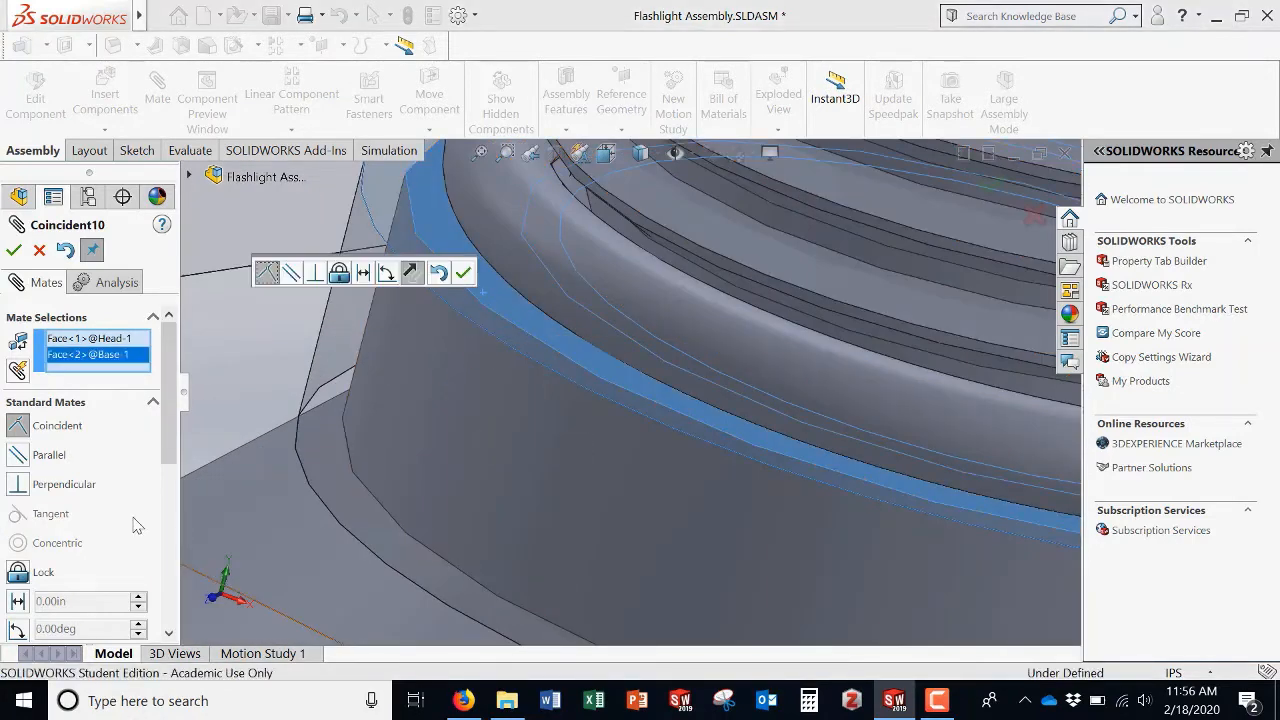
left_click(19, 601)
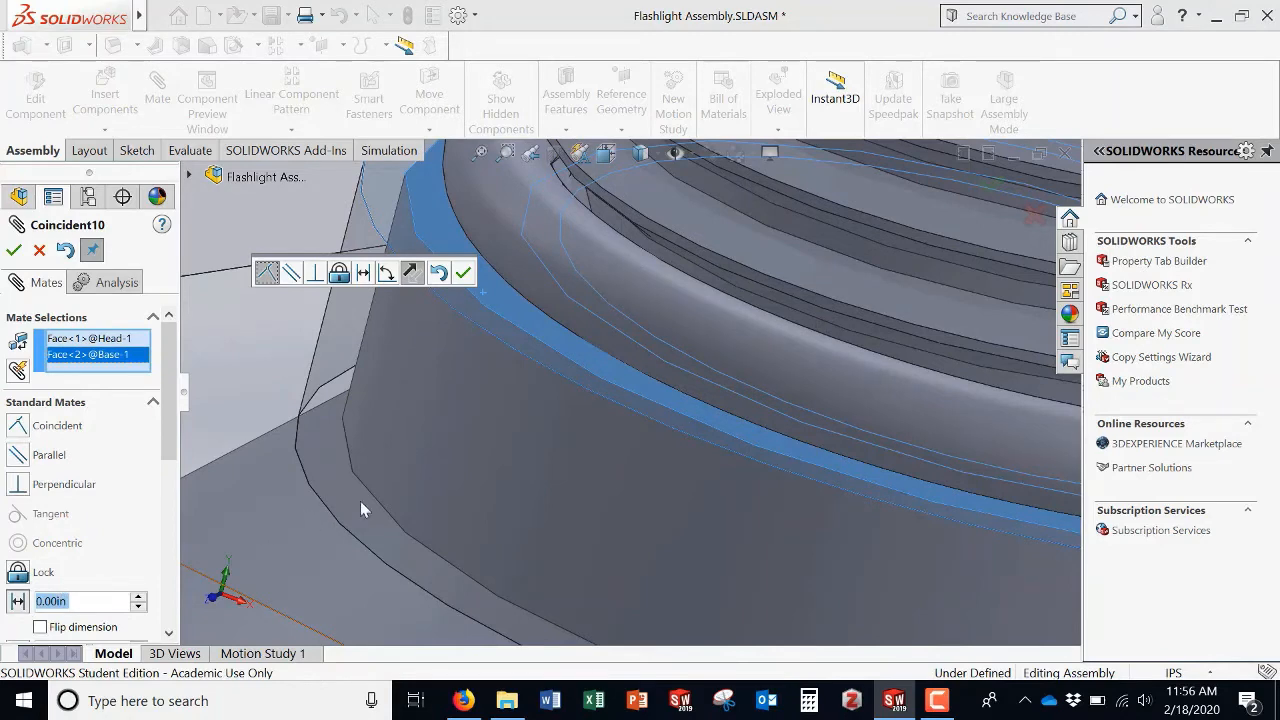
scroll(570, 425, "up", 6)
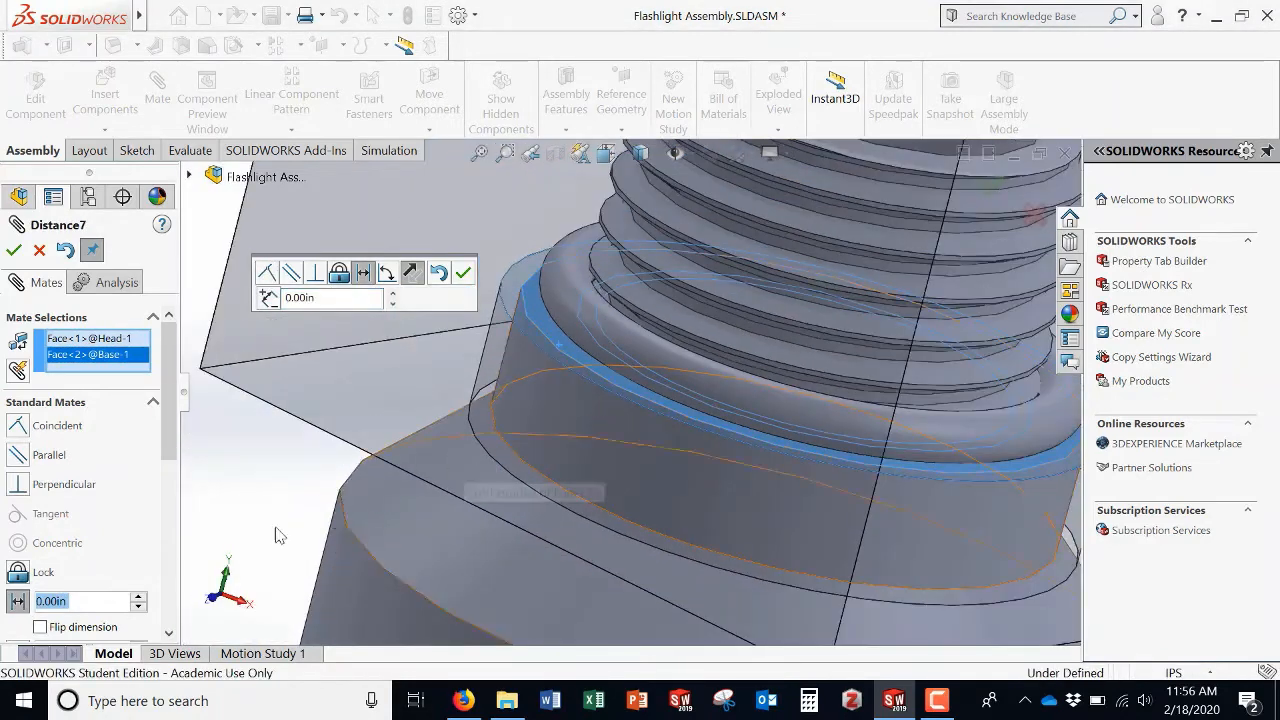
type("0.0")
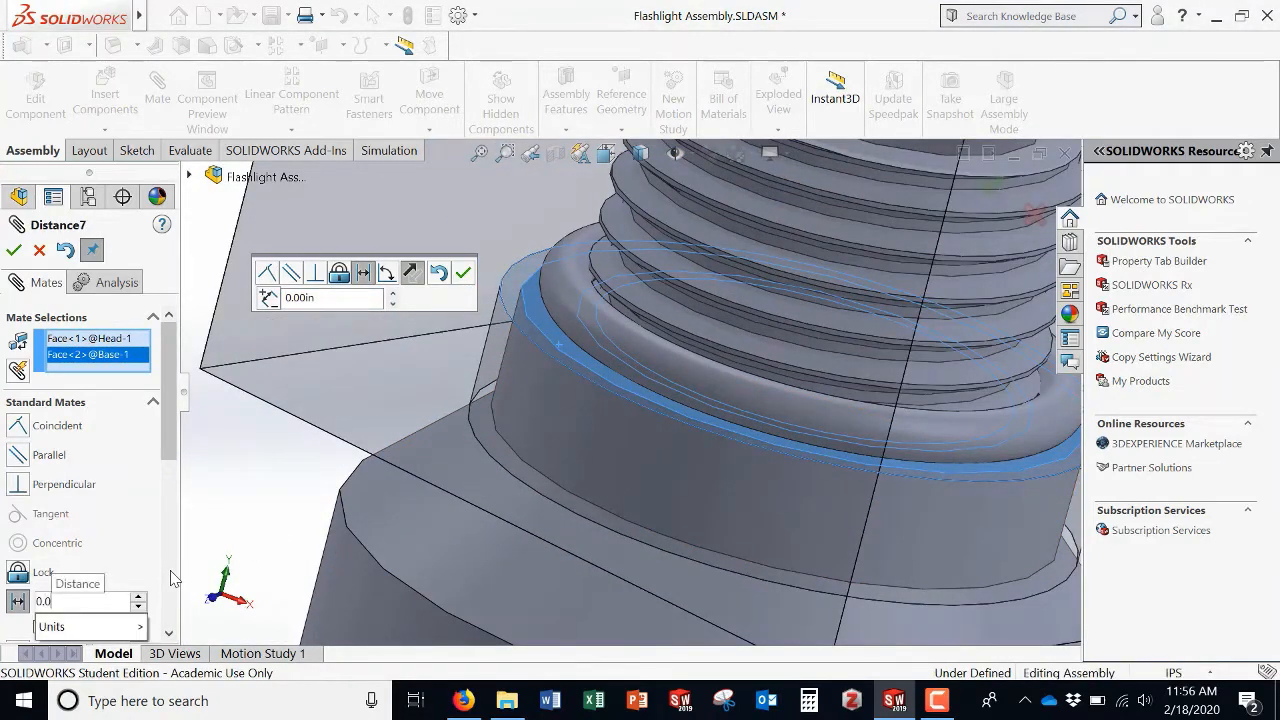
key("Return")
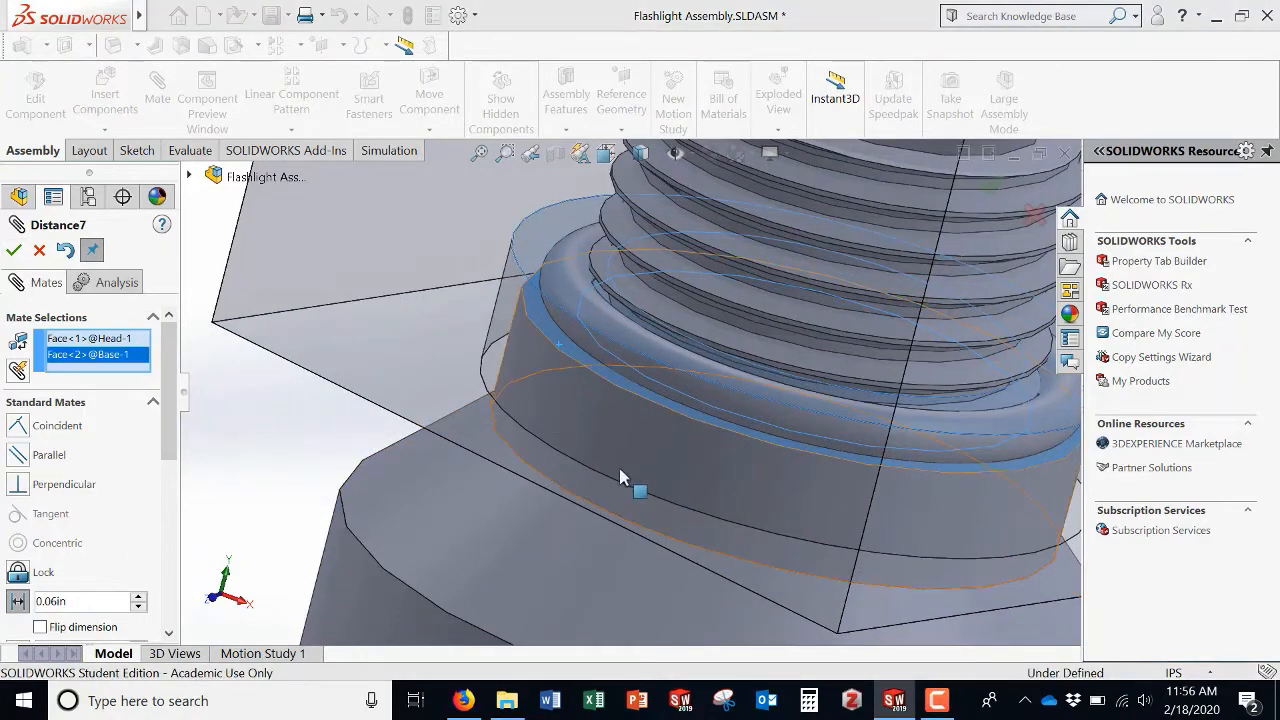
middle_click_drag(623, 474, 594, 417)
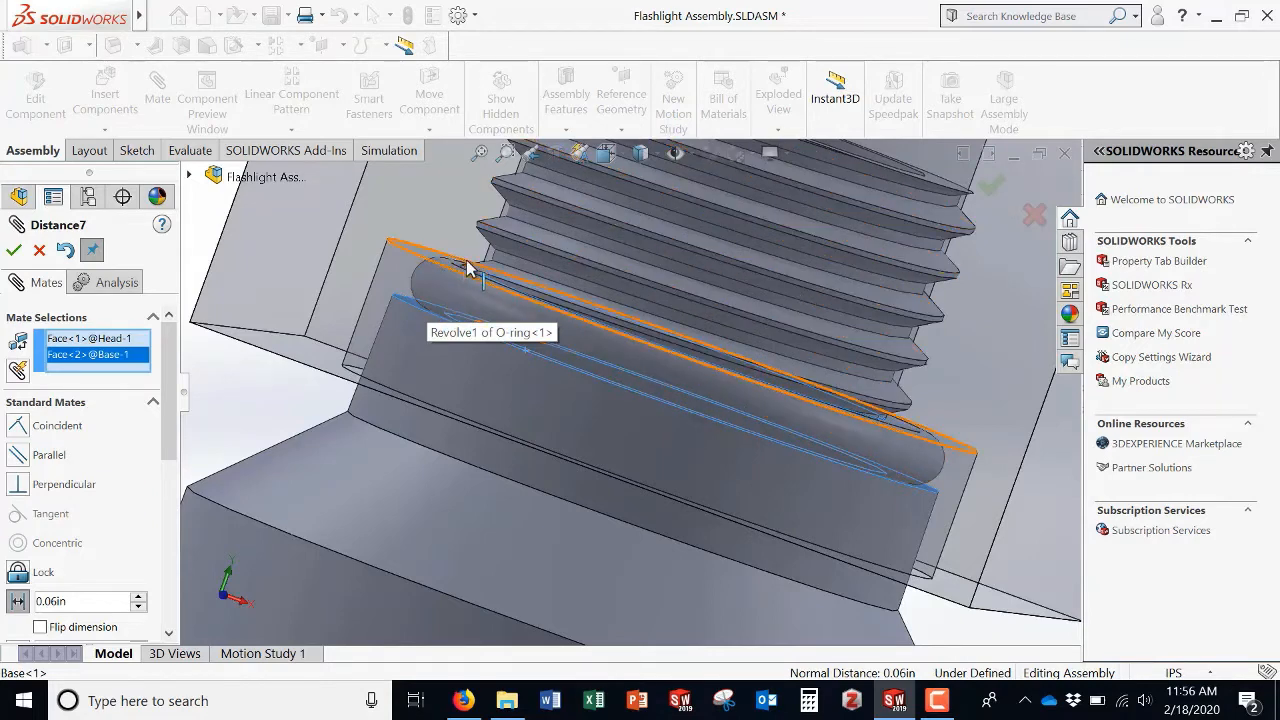
left_click(13, 251)
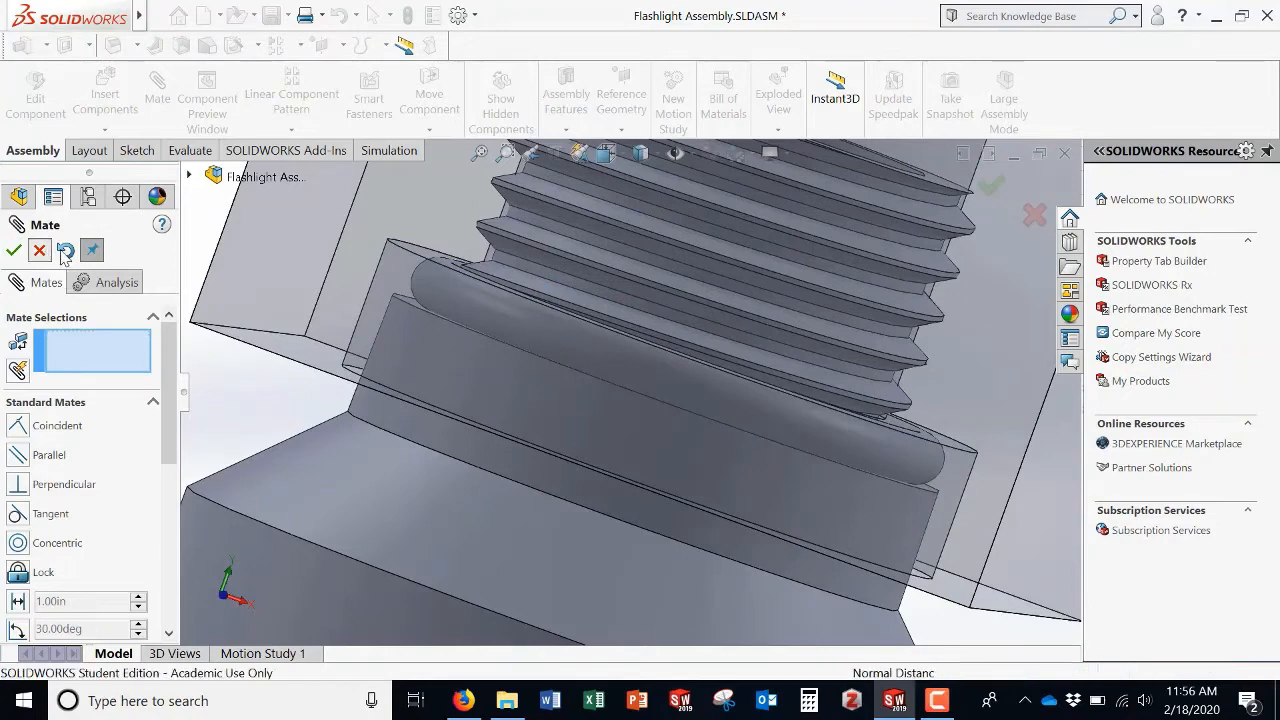
left_click(39, 250)
scroll(683, 367, "up", 5)
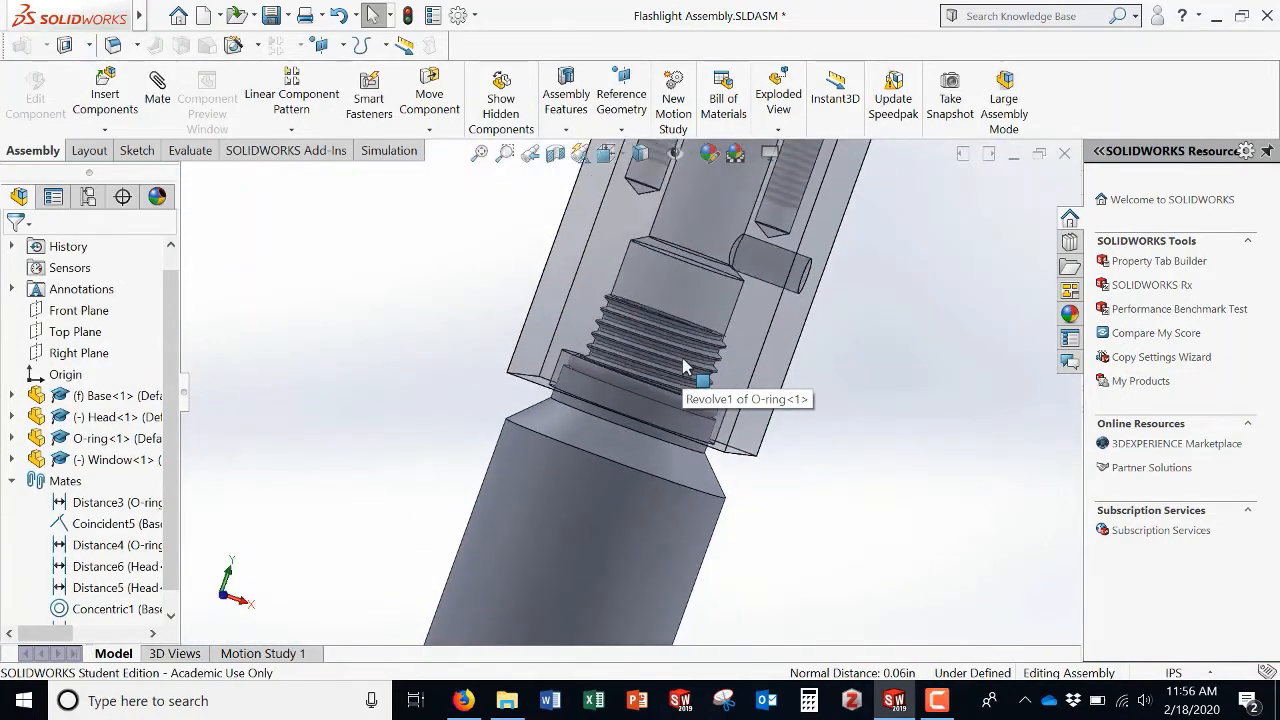
middle_click_drag(765, 300, 800, 310)
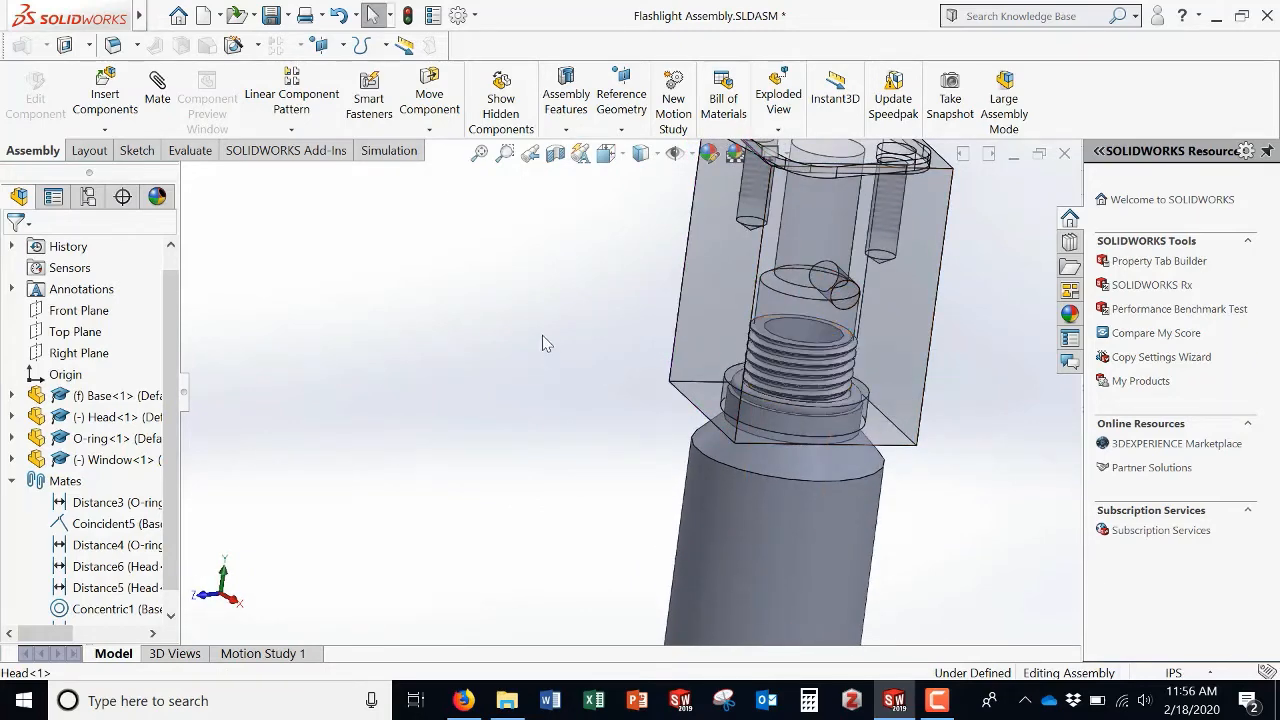
scroll(630, 424, "up", 3)
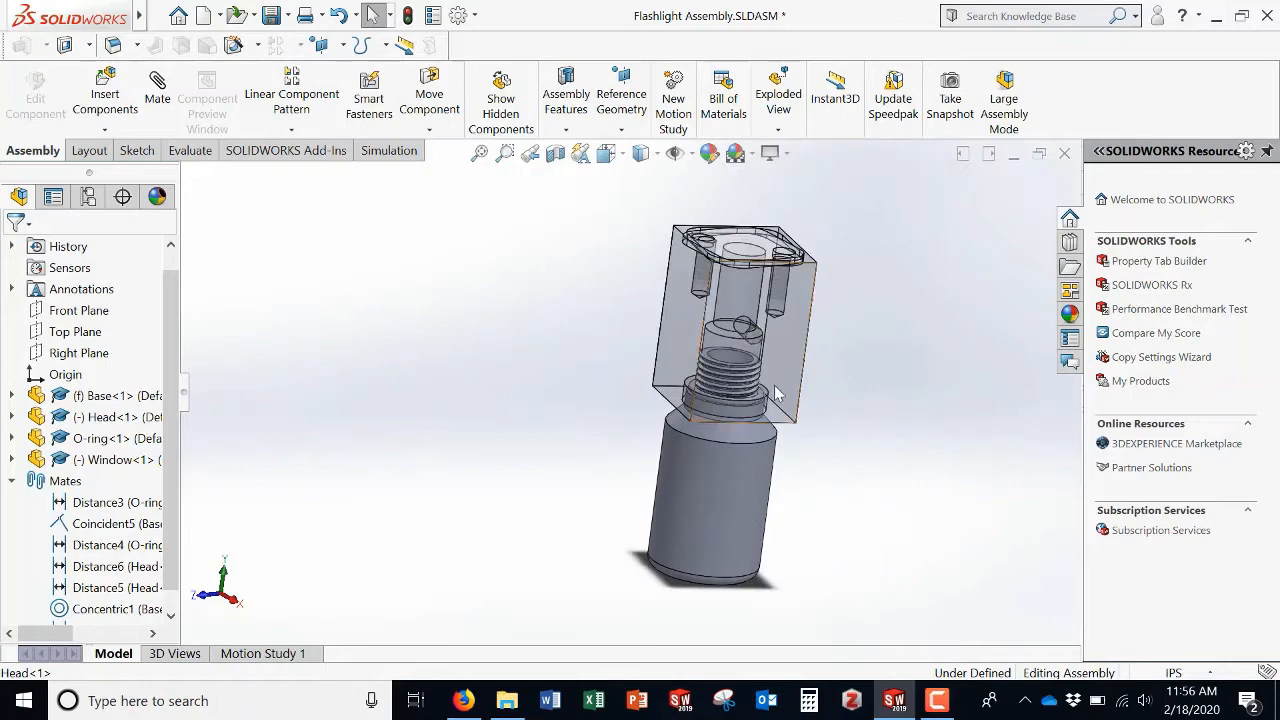
left_click_drag(783, 380, 826, 380)
left_click(907, 382)
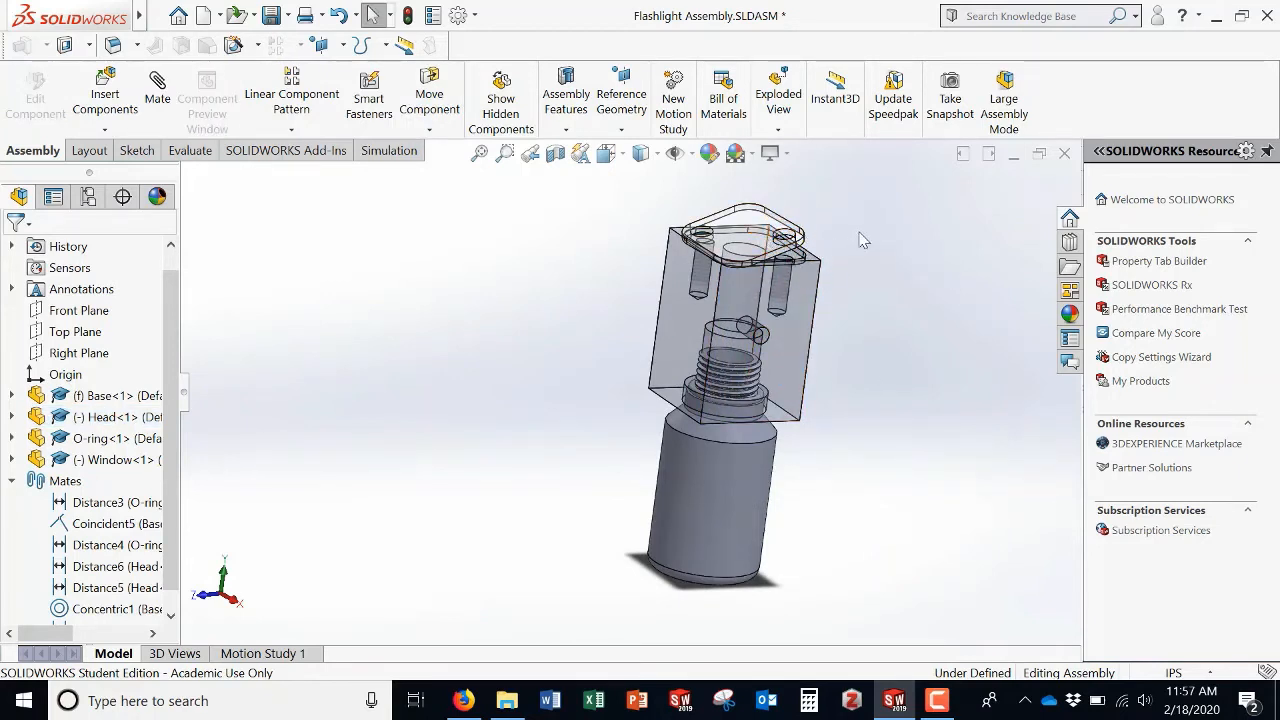
middle_click_drag(860, 238, 800, 293)
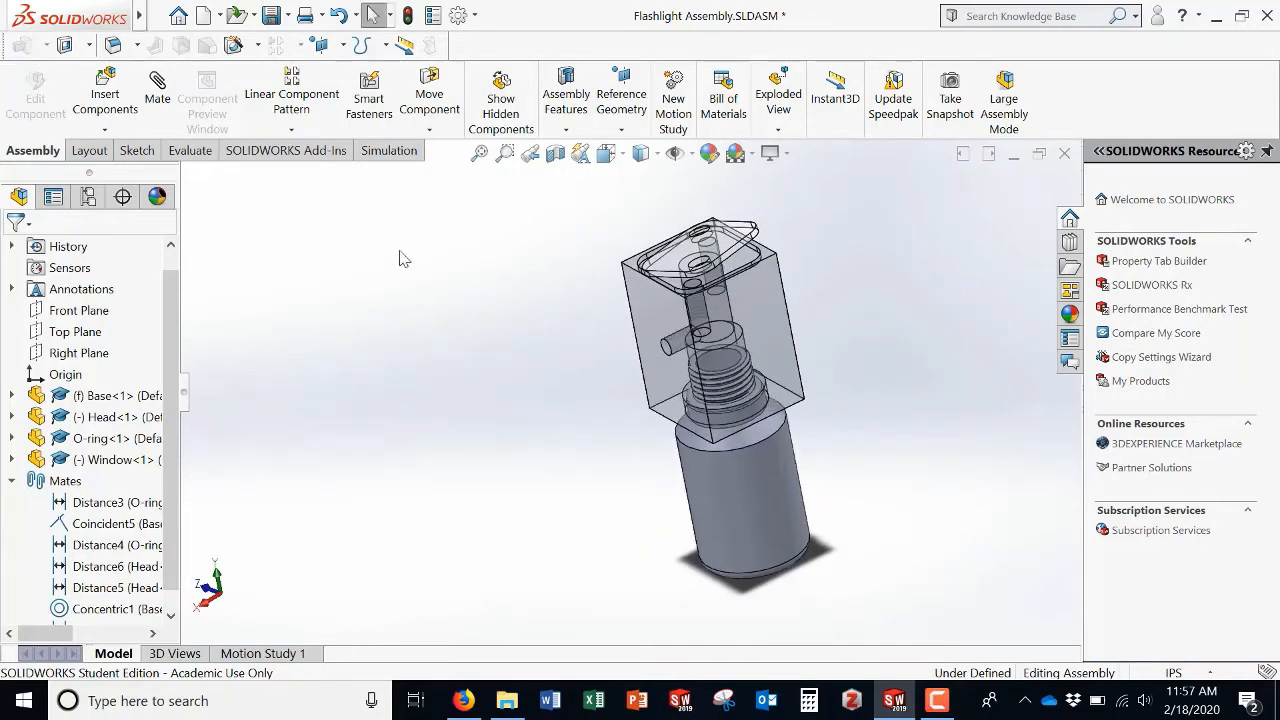
left_click(157, 92)
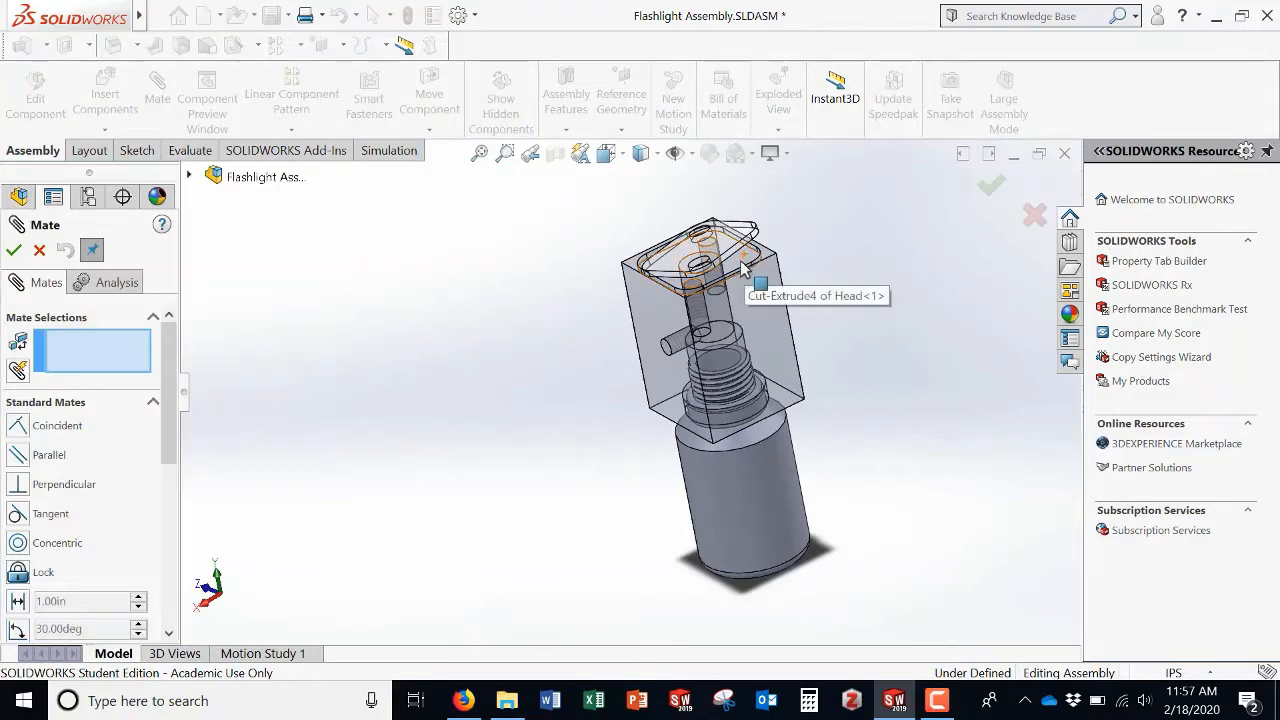
left_click(39, 251)
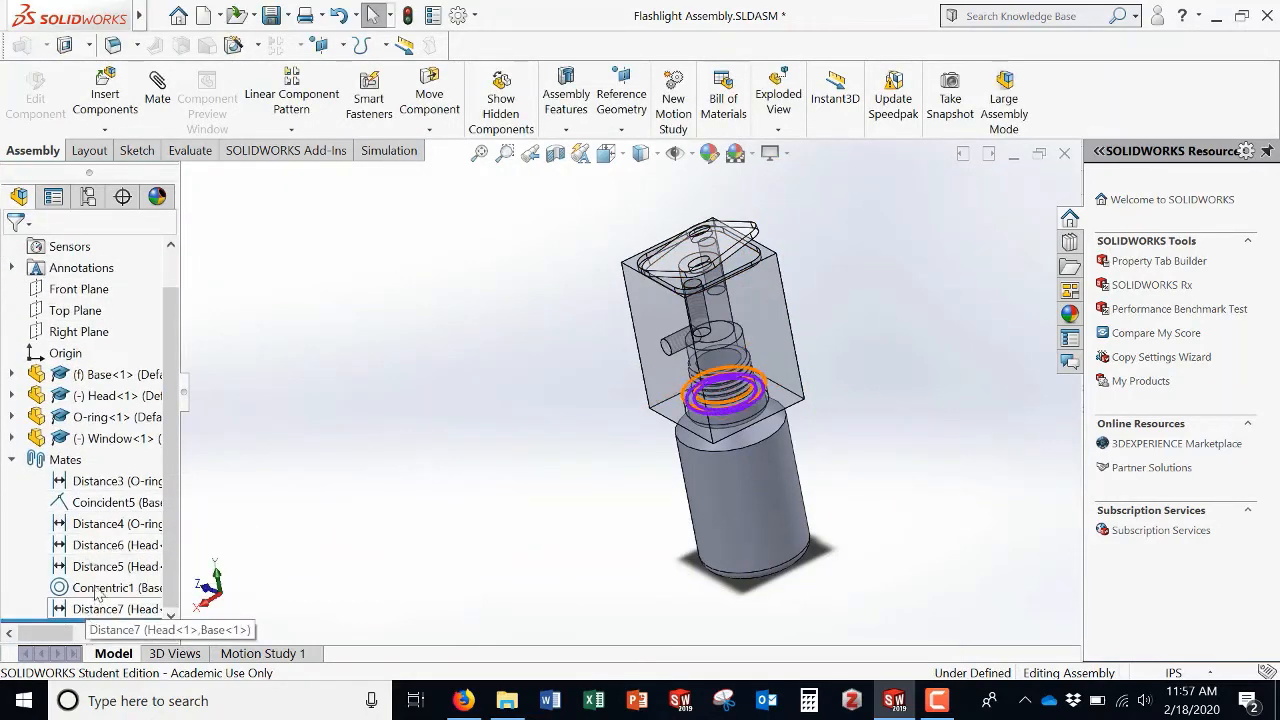
Step: Edit the Head-to-Window distance mate Distance5 and set its distance to 0 in
left_click(100, 566)
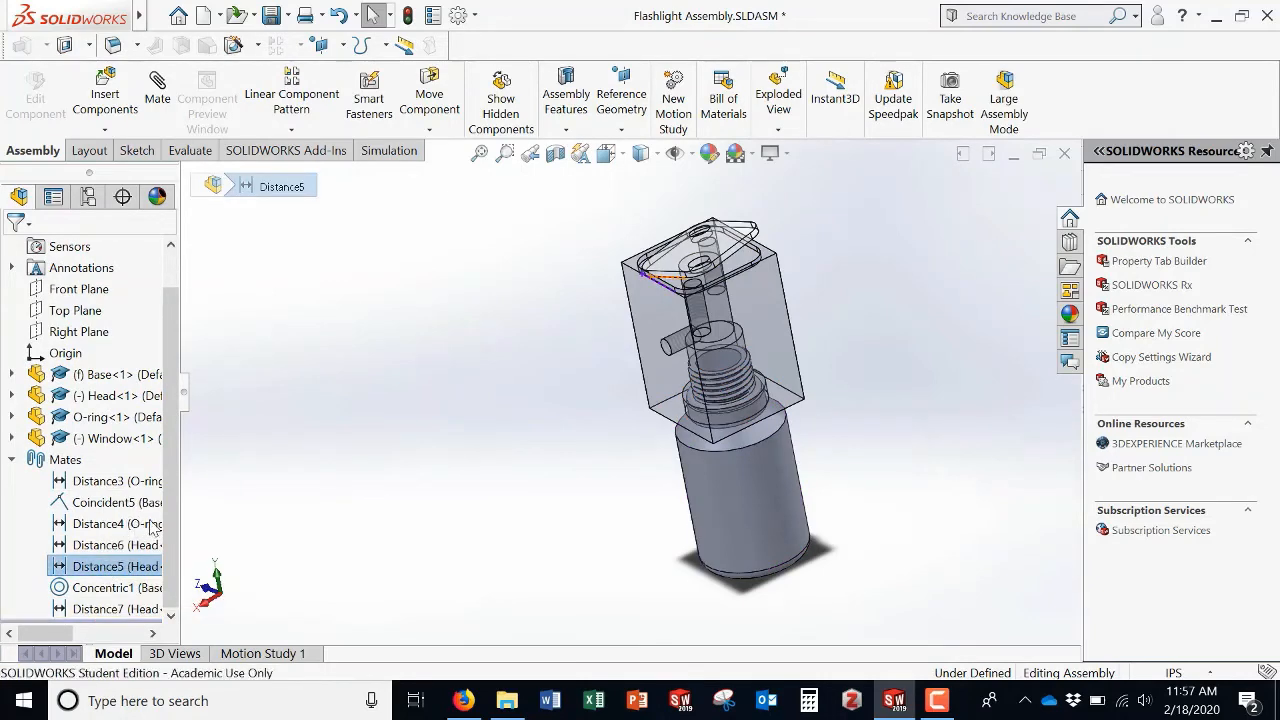
left_click(120, 506)
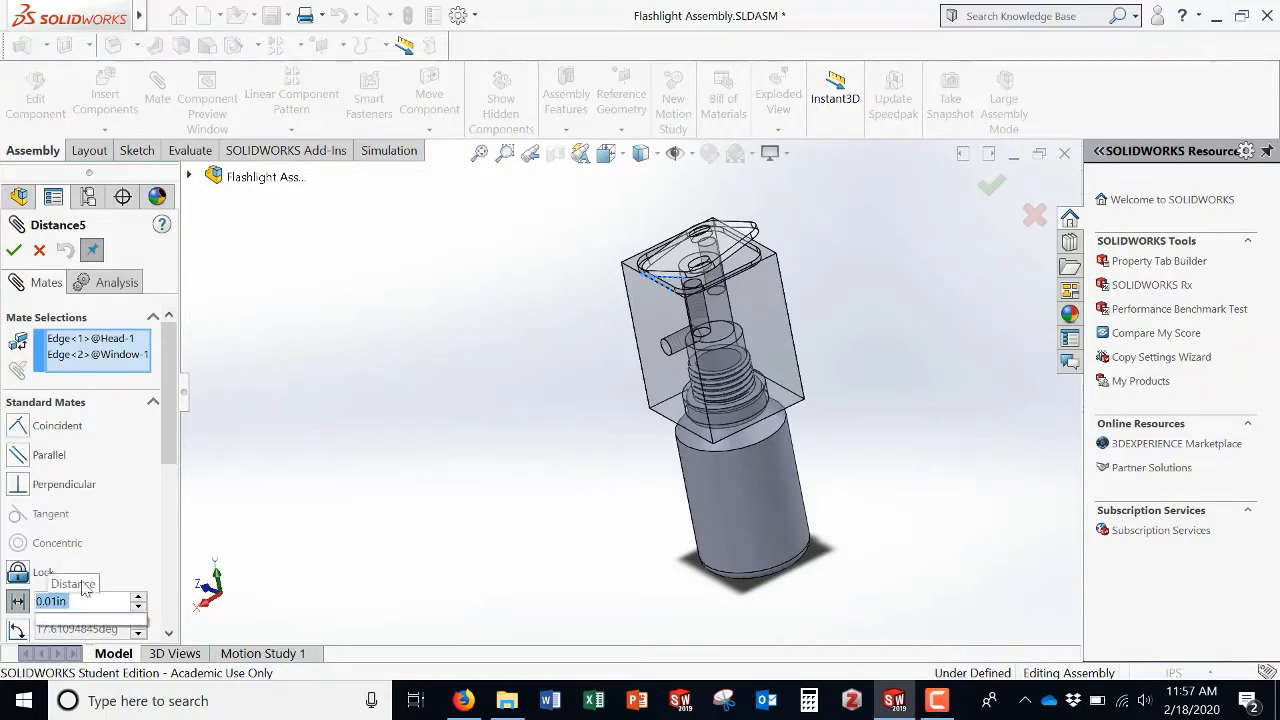
type("0")
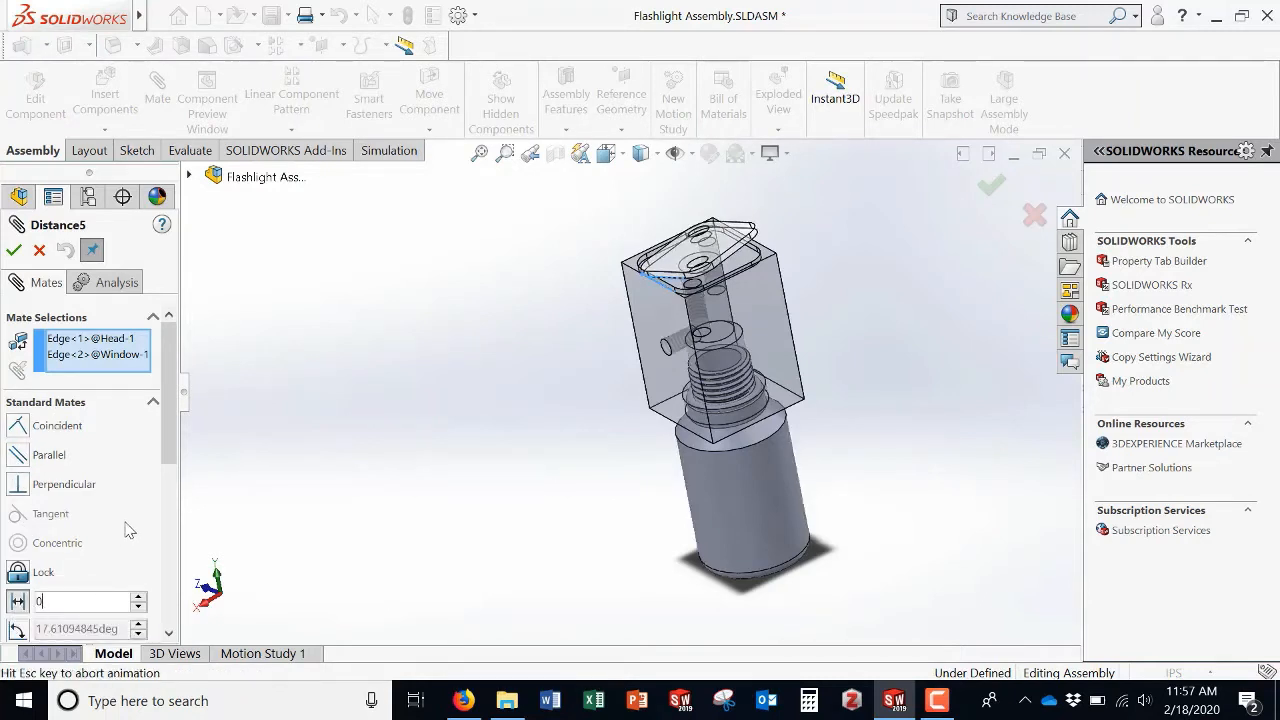
key("Return")
left_click(13, 251)
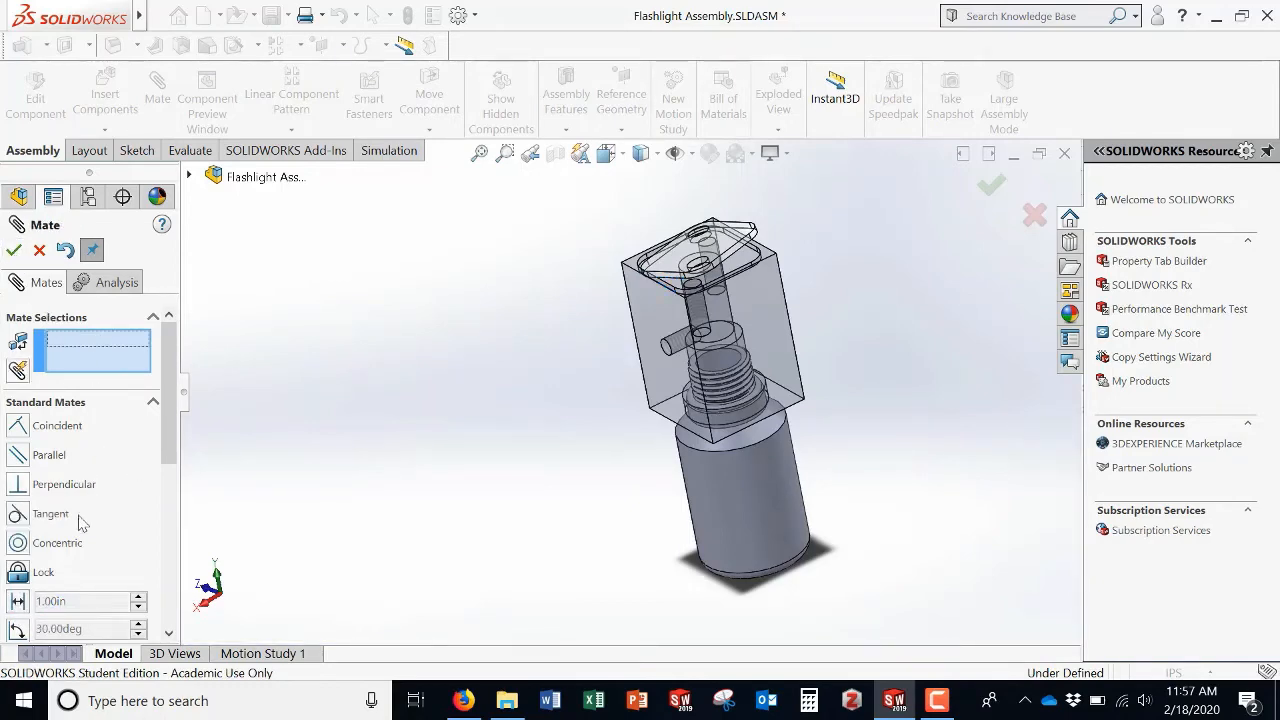
left_click(40, 249)
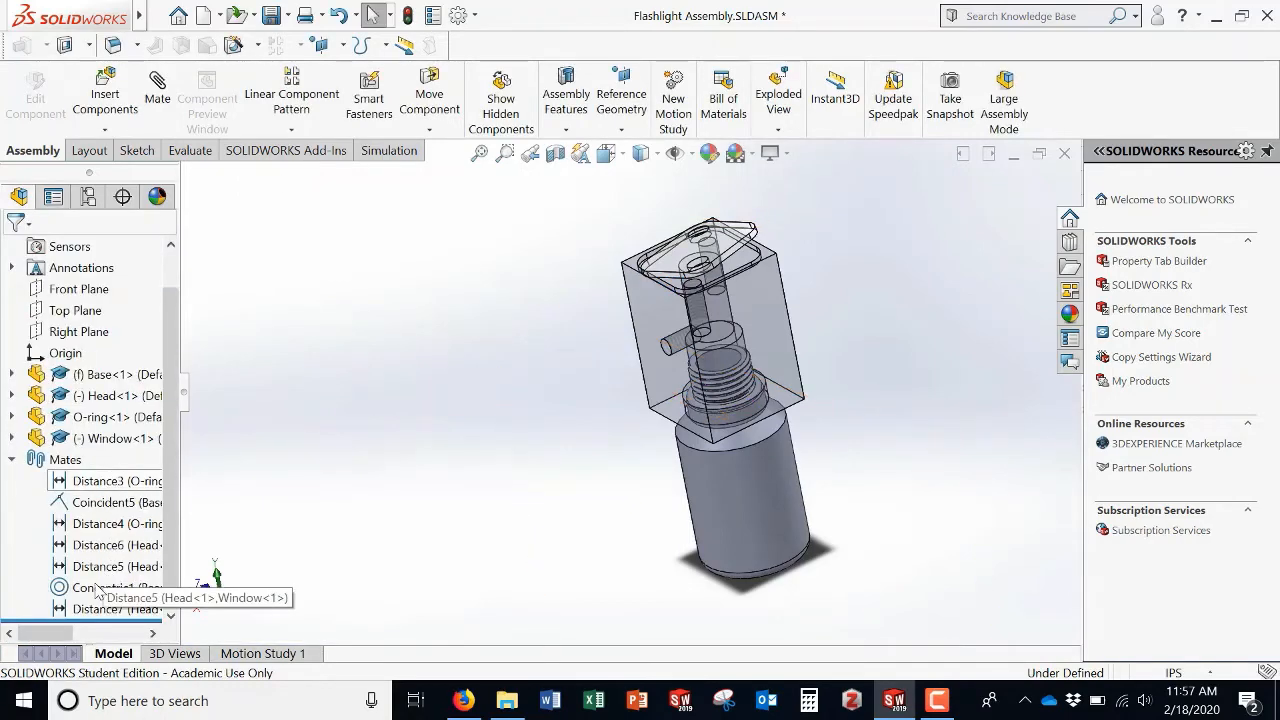
Step: Change the Head-to-Window mate Distance5 from a distance mate into a coincident mate
left_click(104, 567)
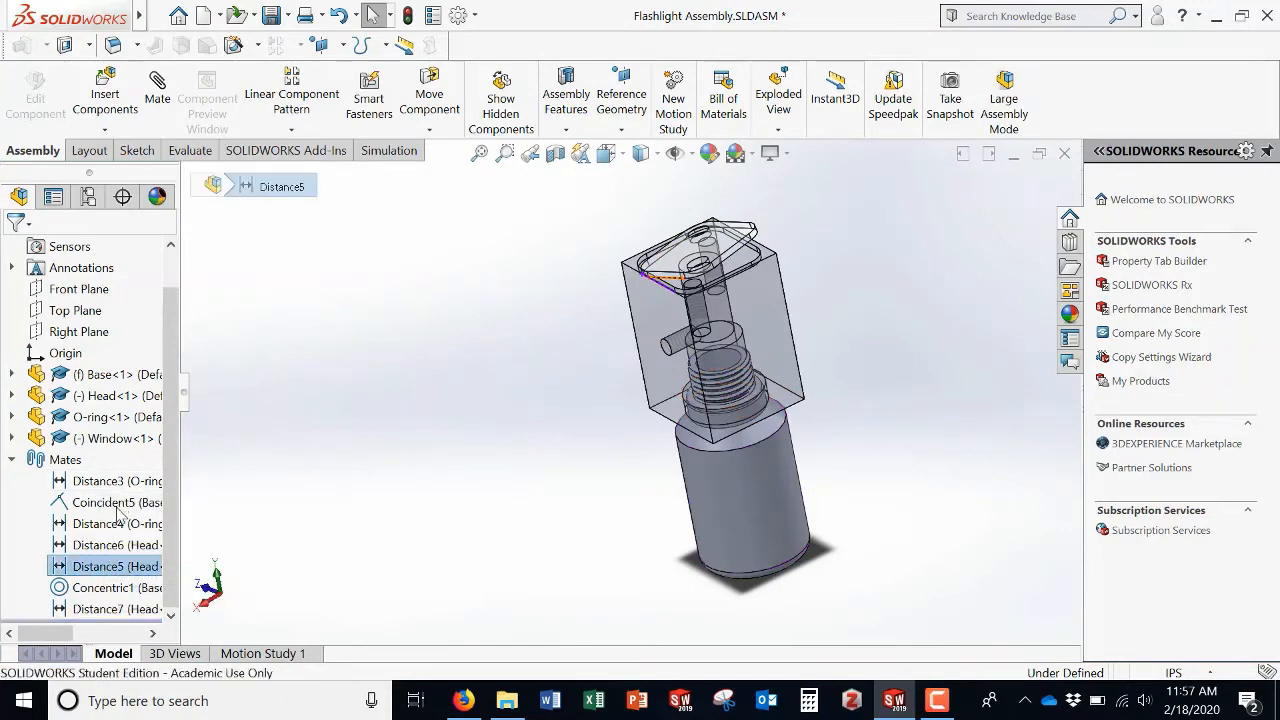
left_click(113, 532)
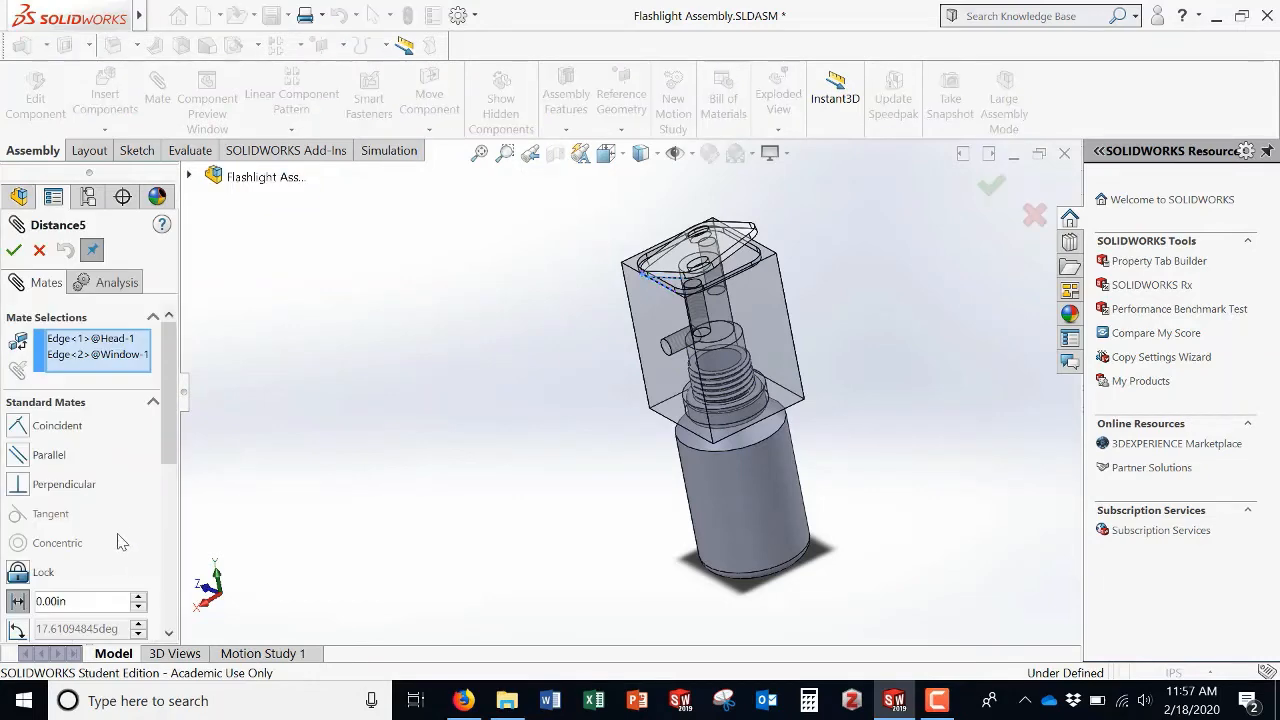
left_click(20, 601)
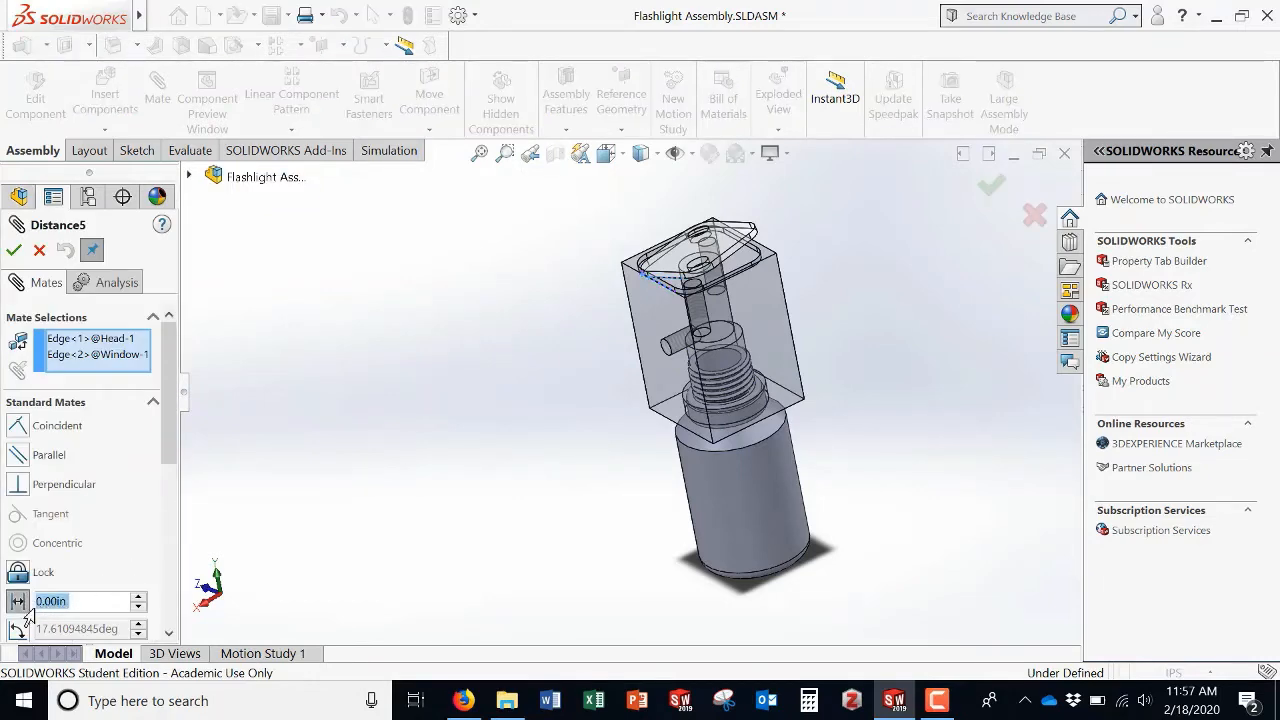
left_click(19, 428)
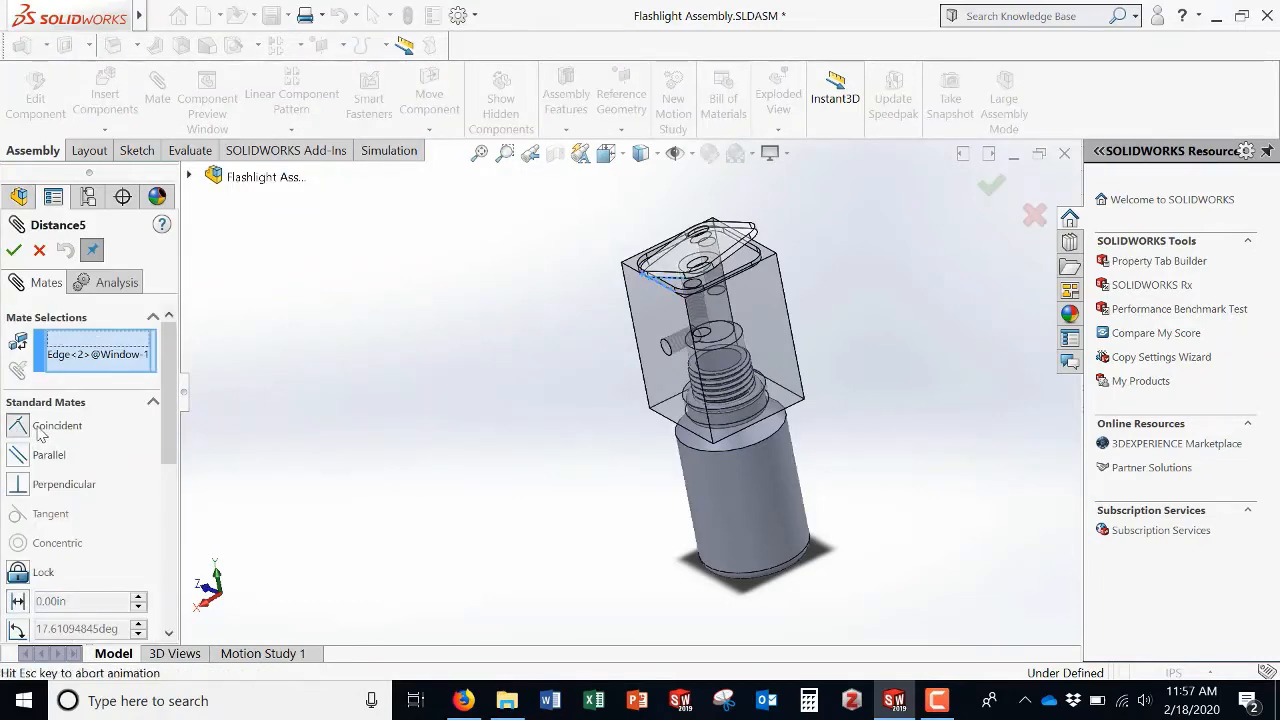
left_click(14, 251)
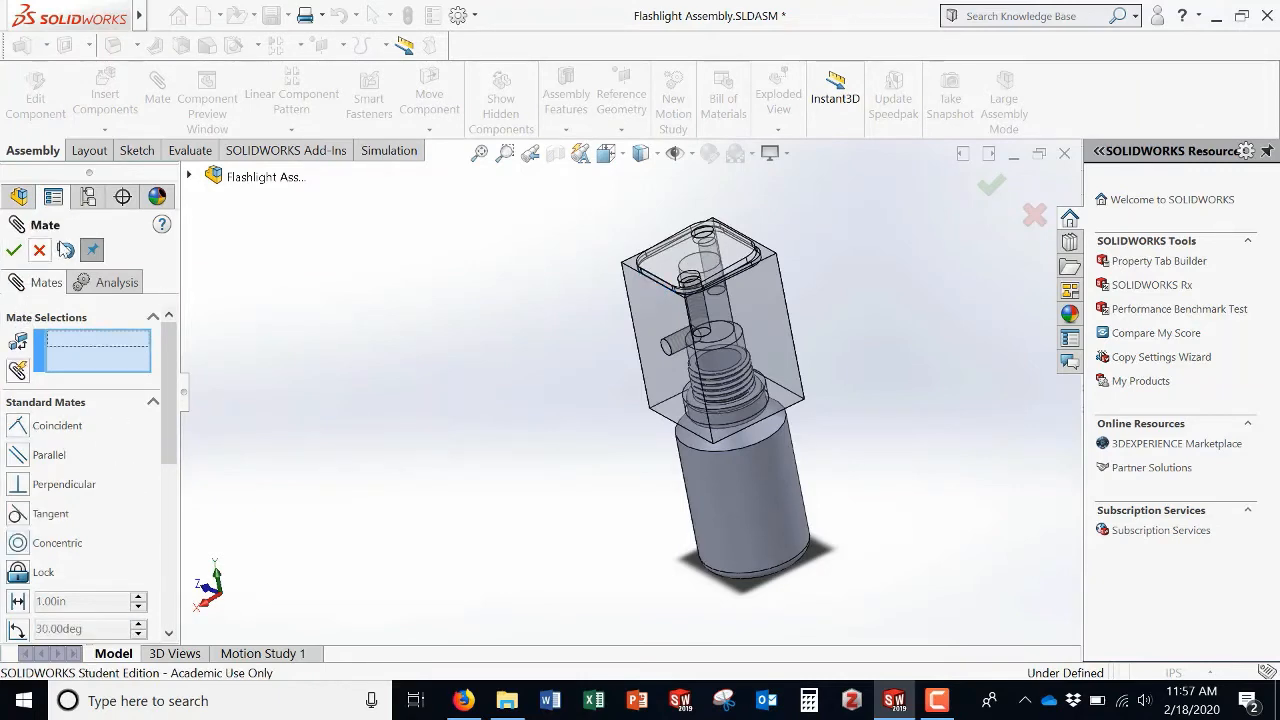
left_click(40, 250)
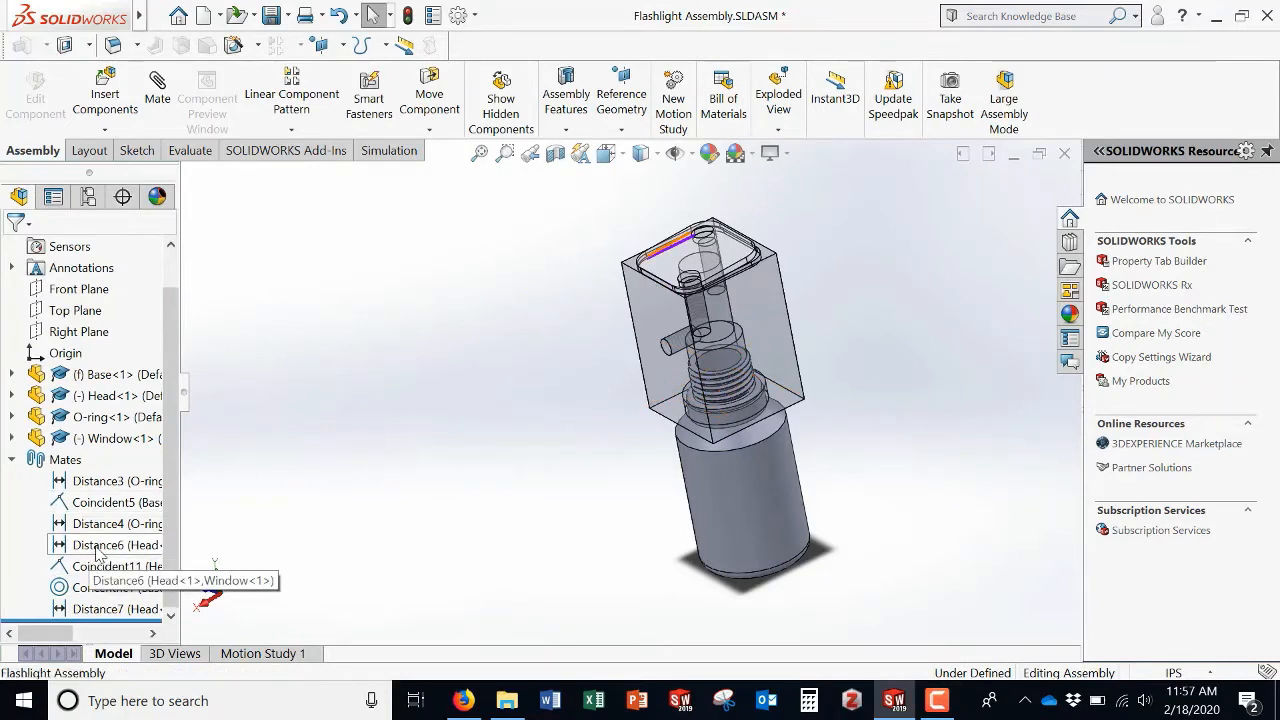
Step: Edit the Head-to-Window mate Distance6 and convert it into a coincident mate
left_click(98, 553)
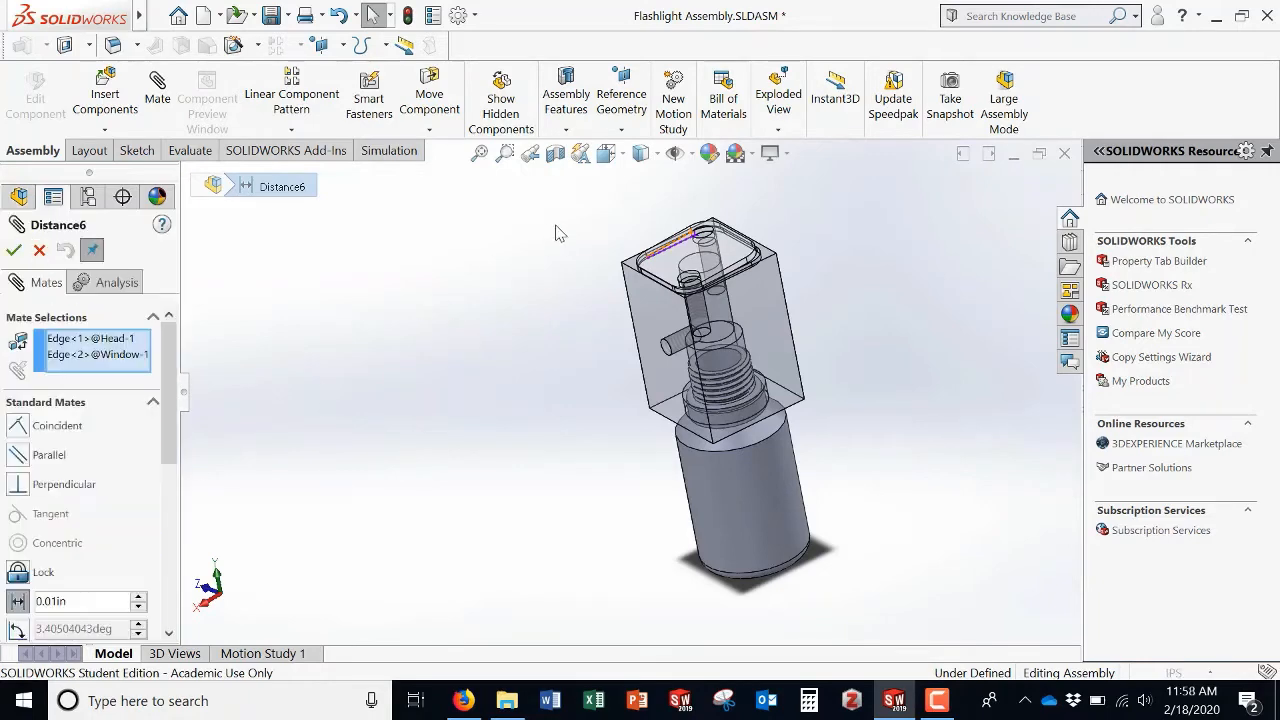
left_click(19, 426)
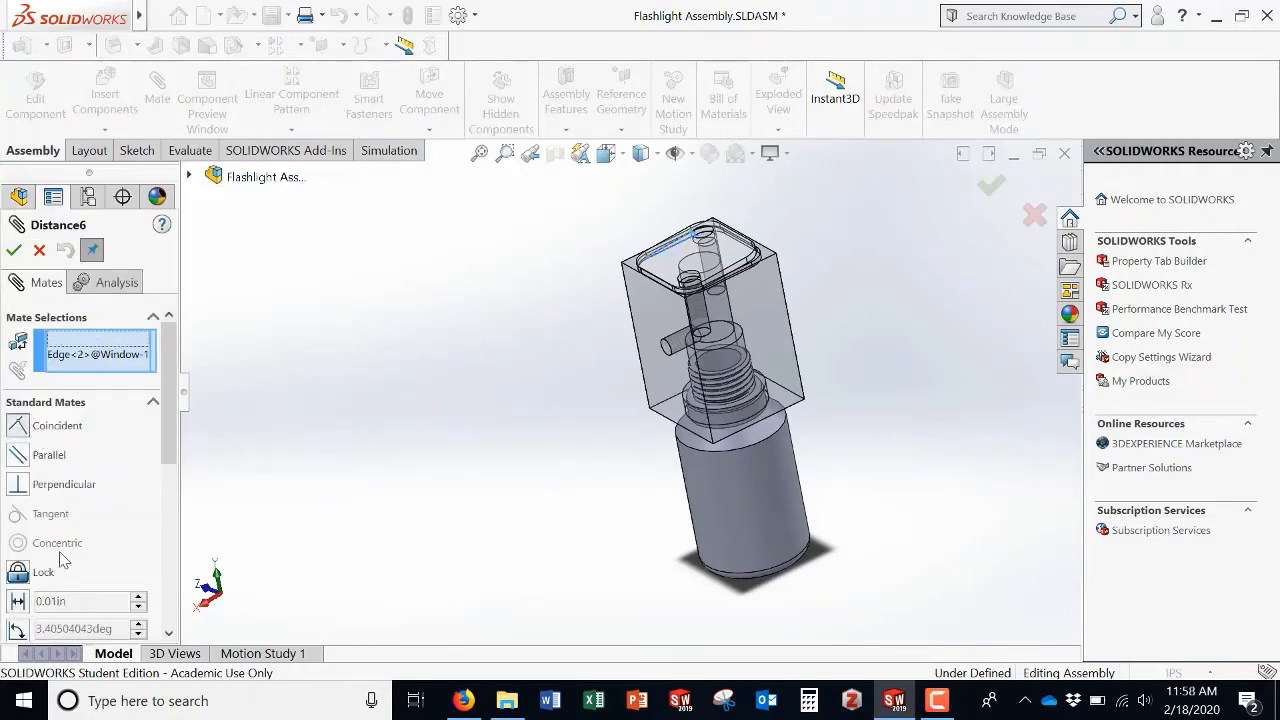
left_click(18, 601)
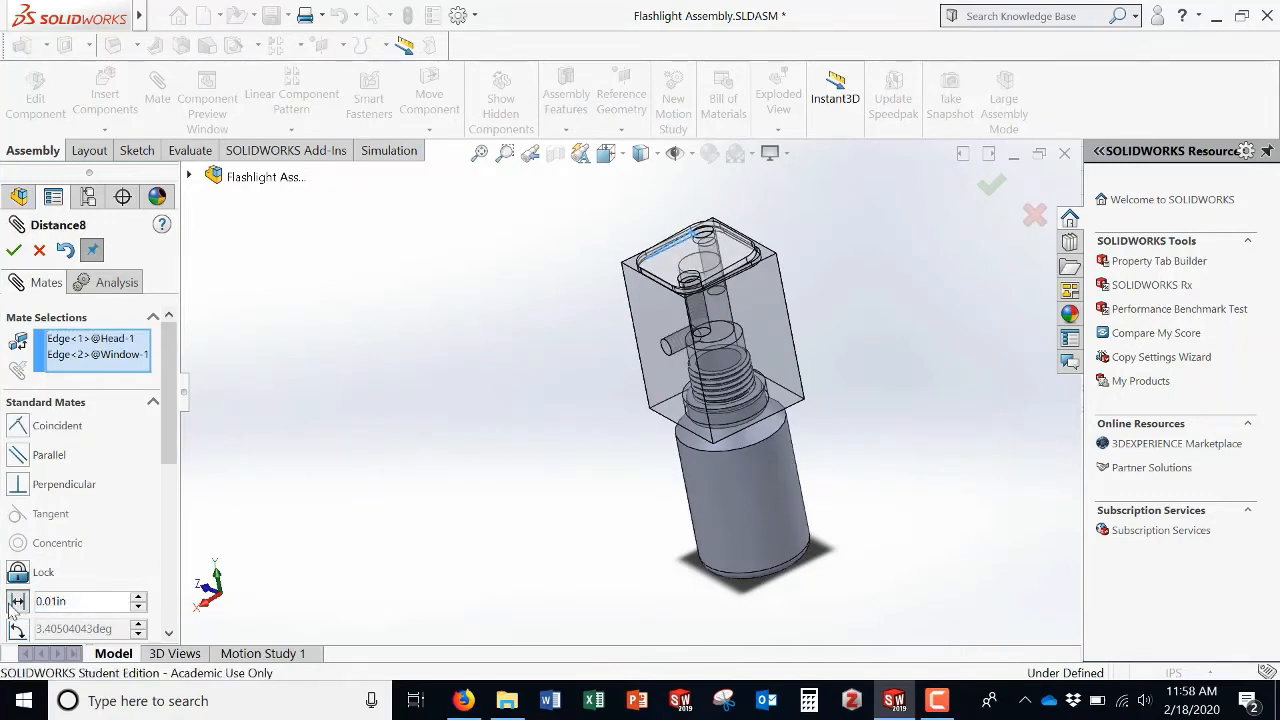
type("0")
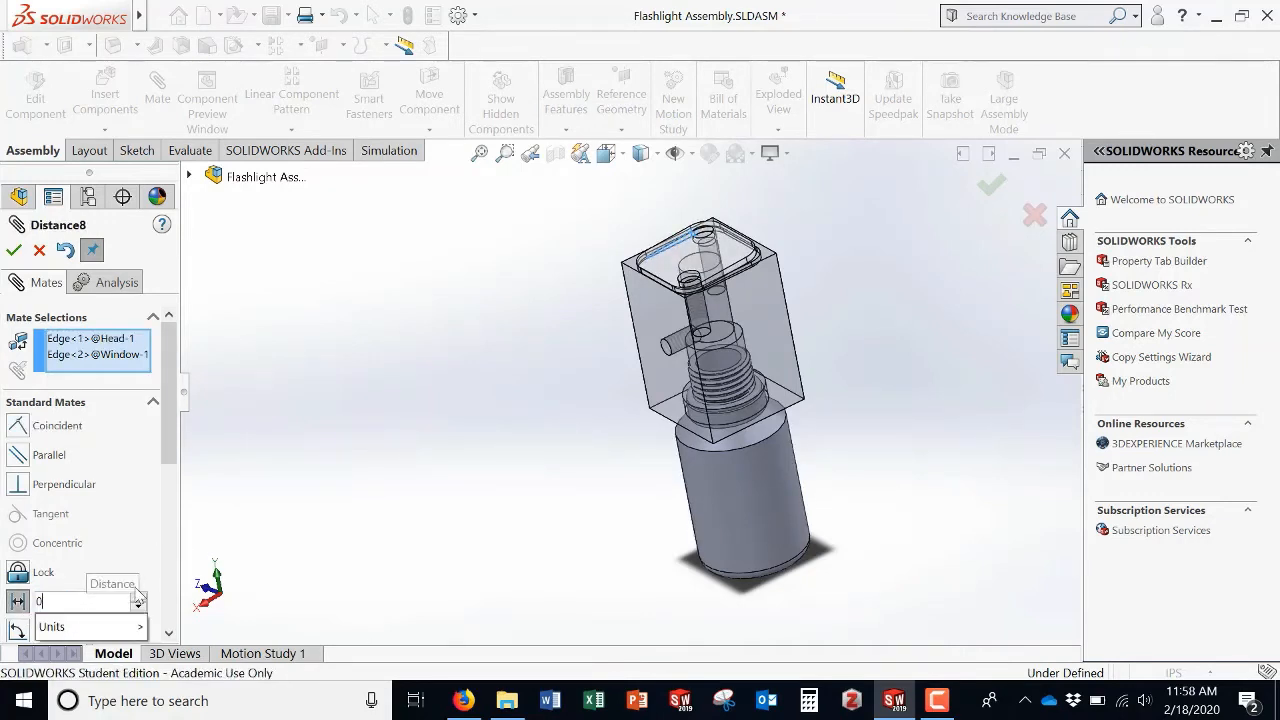
key("Return")
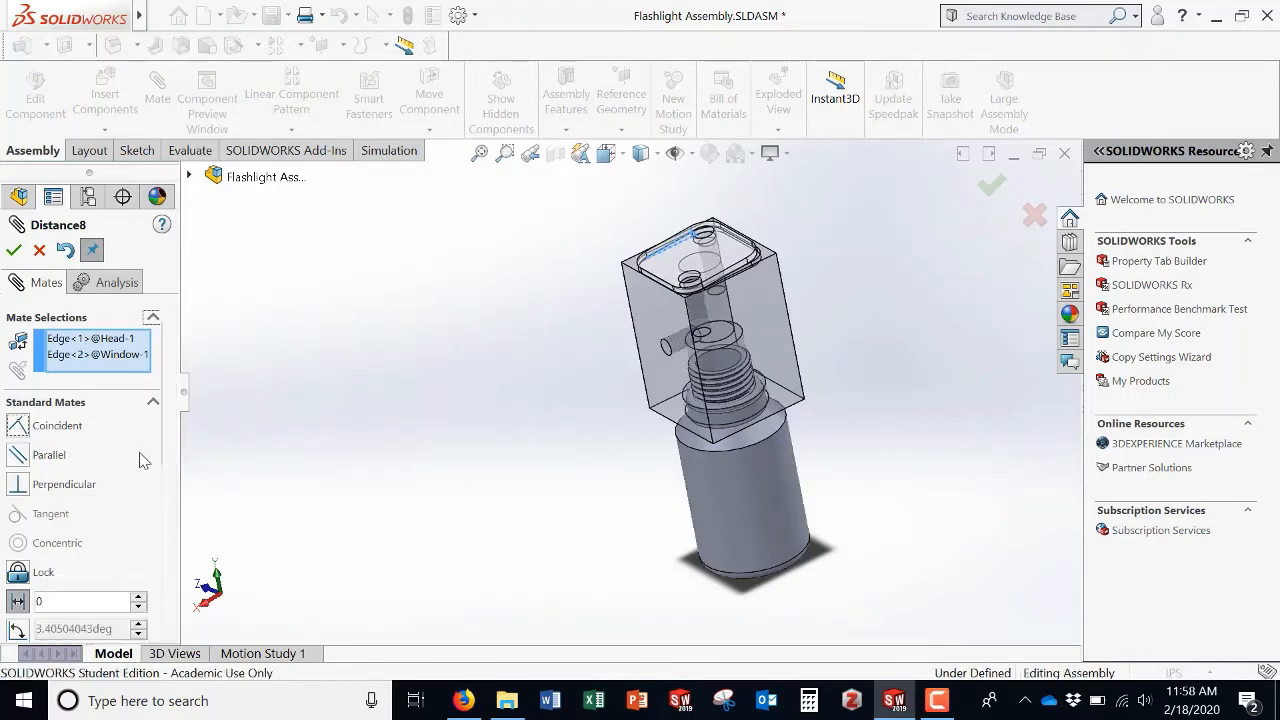
left_click(20, 427)
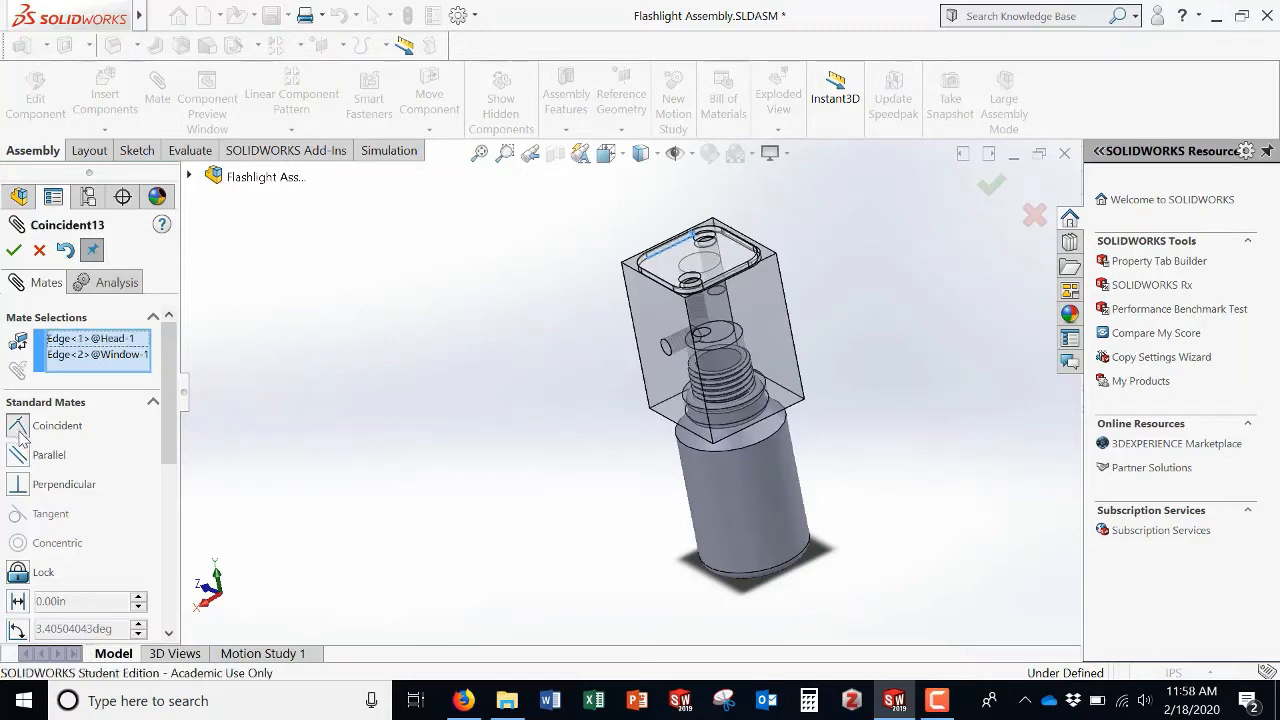
left_click(13, 251)
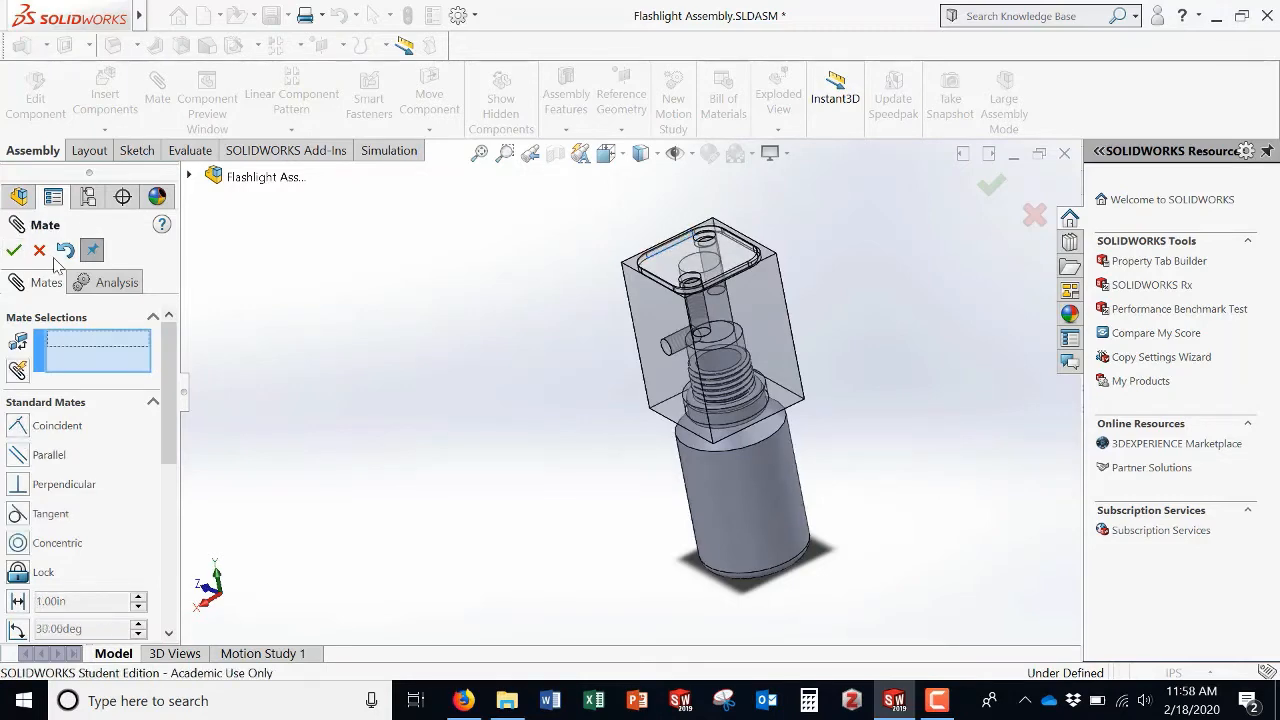
left_click(39, 251)
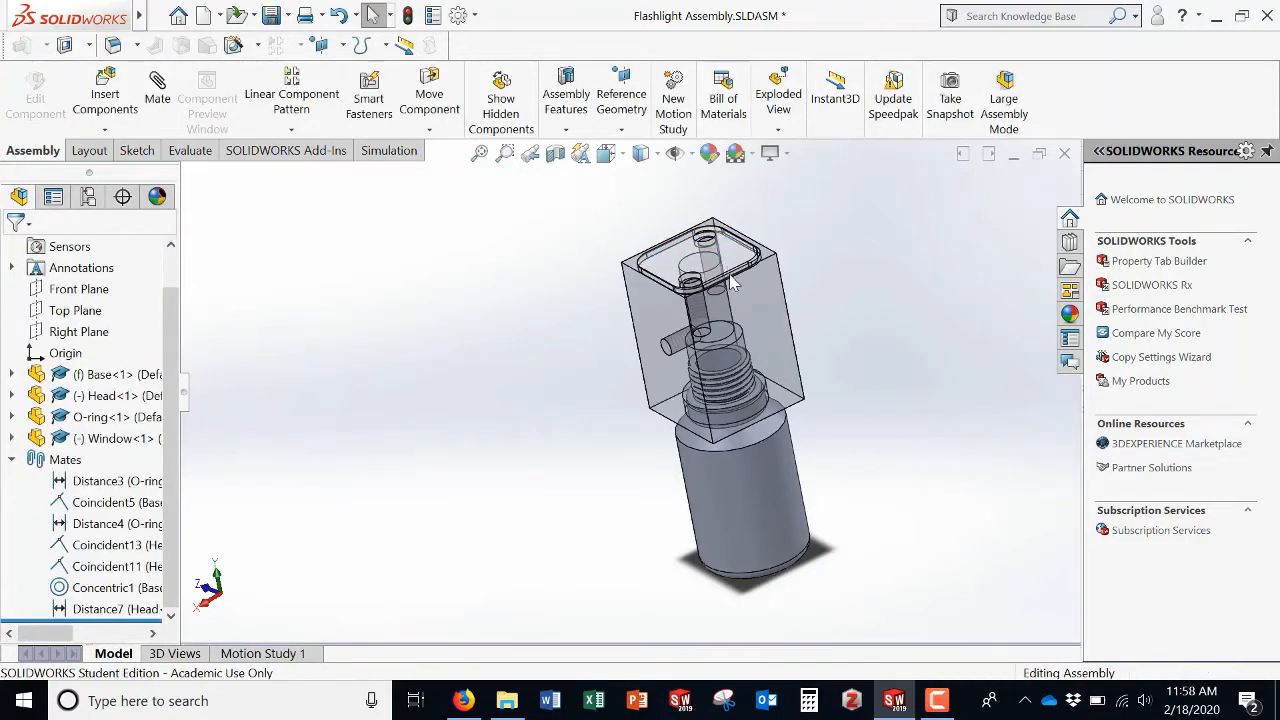
Step: Add a parallel mate between the Head's flat side face and the assembly's Right Plane
middle_click_drag(726, 246, 614, 357)
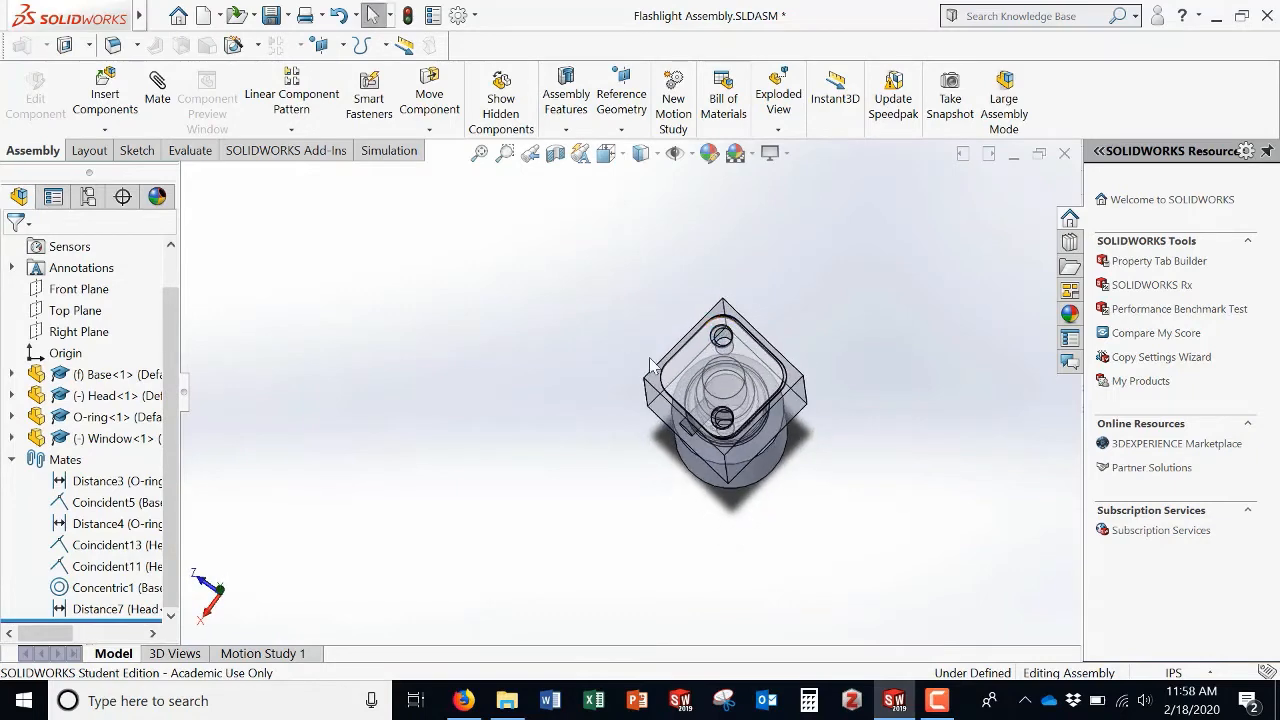
scroll(730, 365, "down", 2)
scroll(730, 365, "down", 2)
middle_click_drag(730, 365, 775, 250)
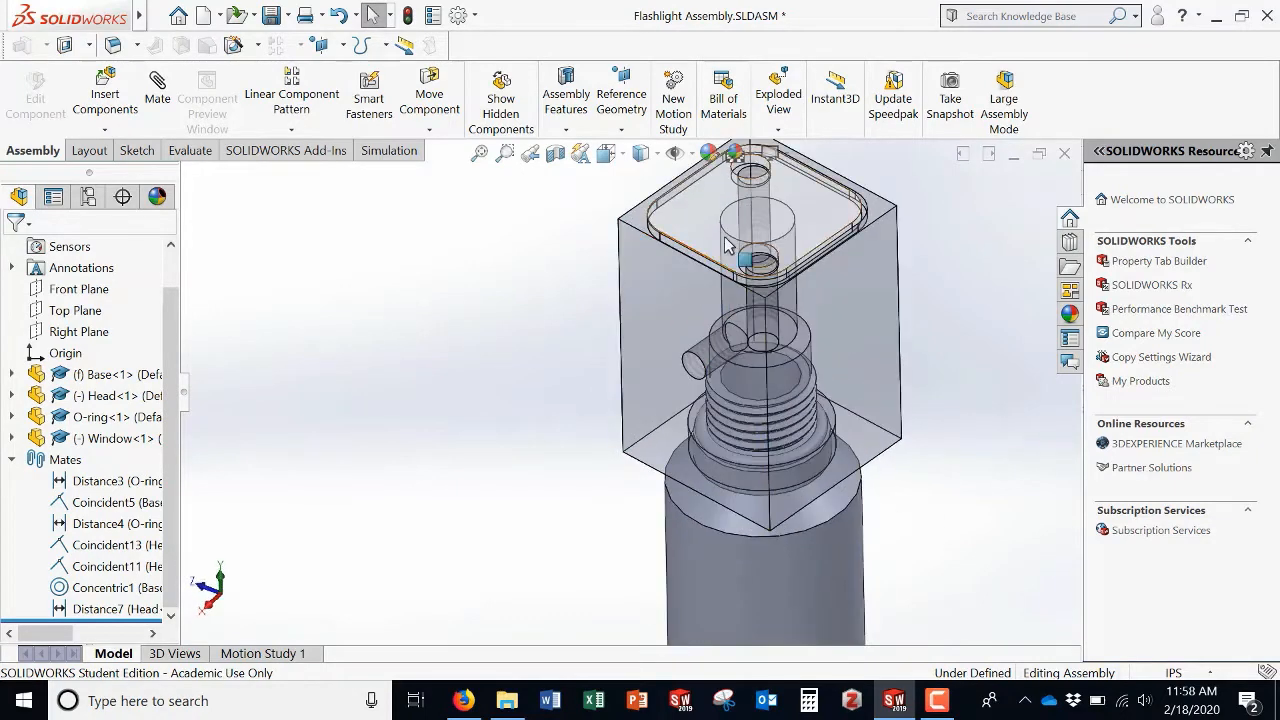
mouse_move(522, 462)
middle_mouse_down()
mouse_move(534, 526)
mouse_move(472, 438)
mouse_move(509, 400)
mouse_move(500, 451)
middle_mouse_up()
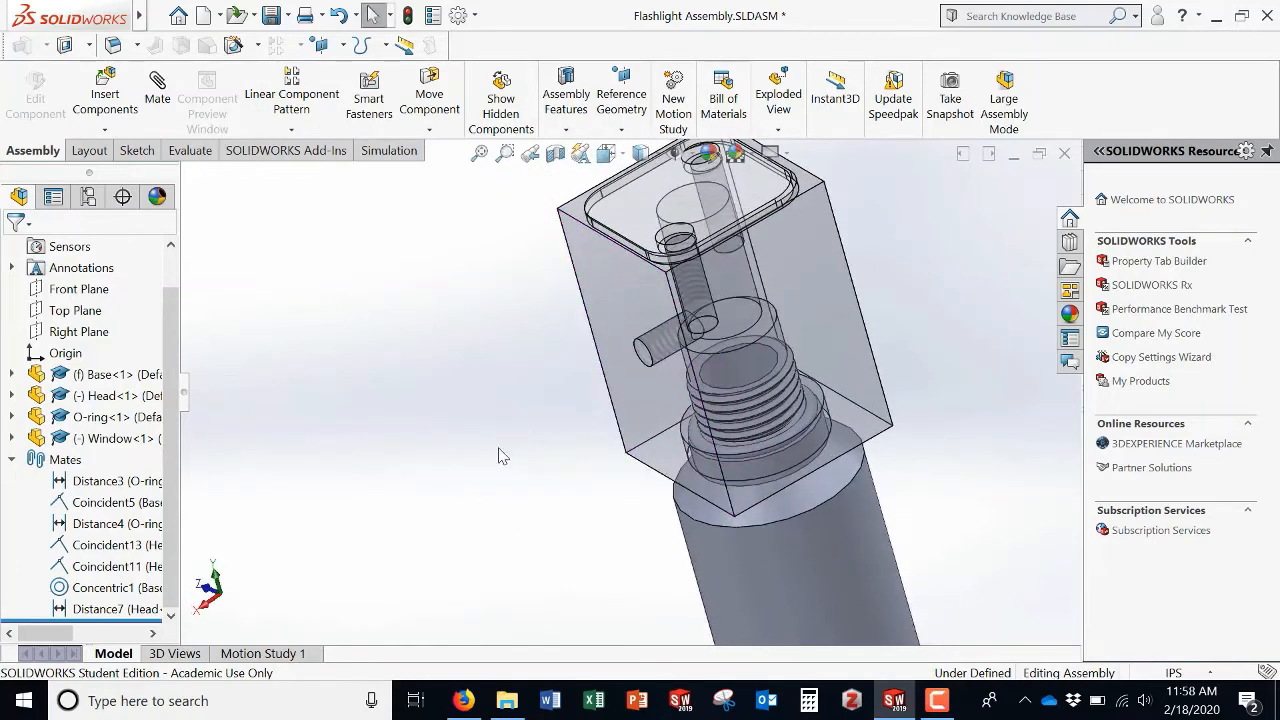
scroll(913, 421, "down", 2)
scroll(823, 420, "up", 2)
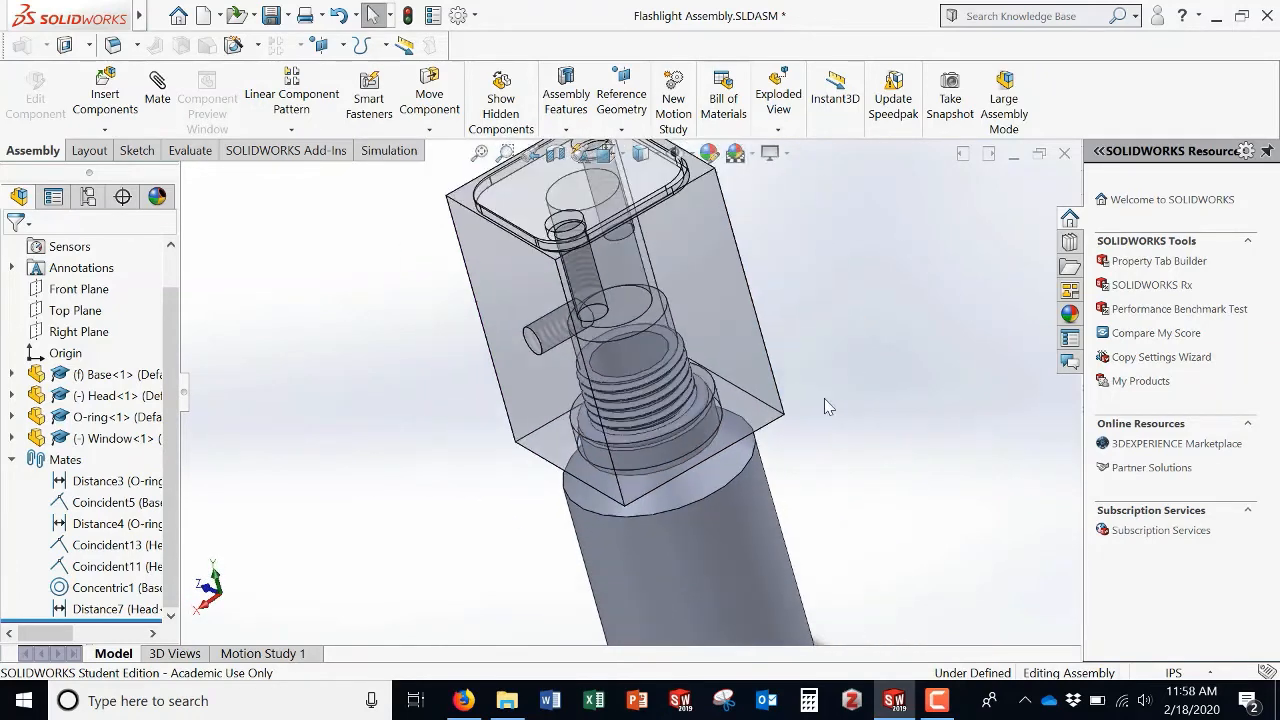
middle_click_drag(685, 287, 733, 356)
scroll(733, 356, "up", 2)
scroll(705, 335, "up", 3)
middle_click_drag(678, 315, 638, 320)
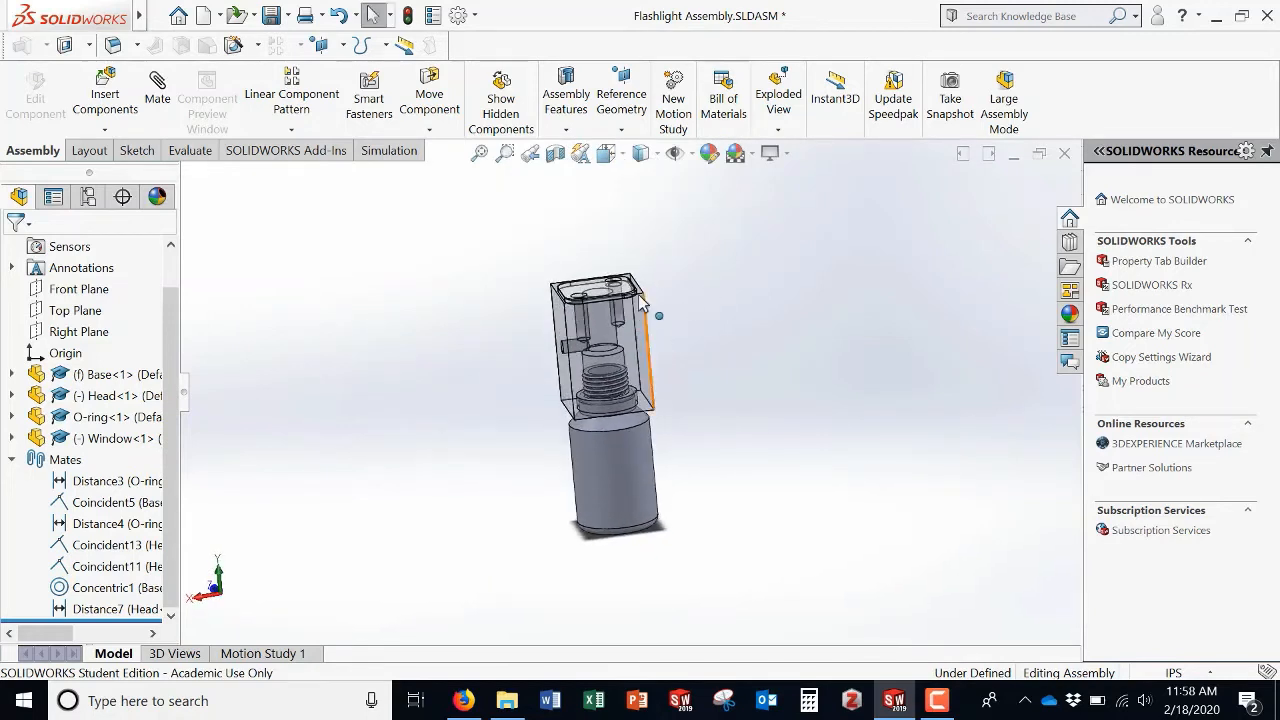
scroll(637, 310, "down", 2)
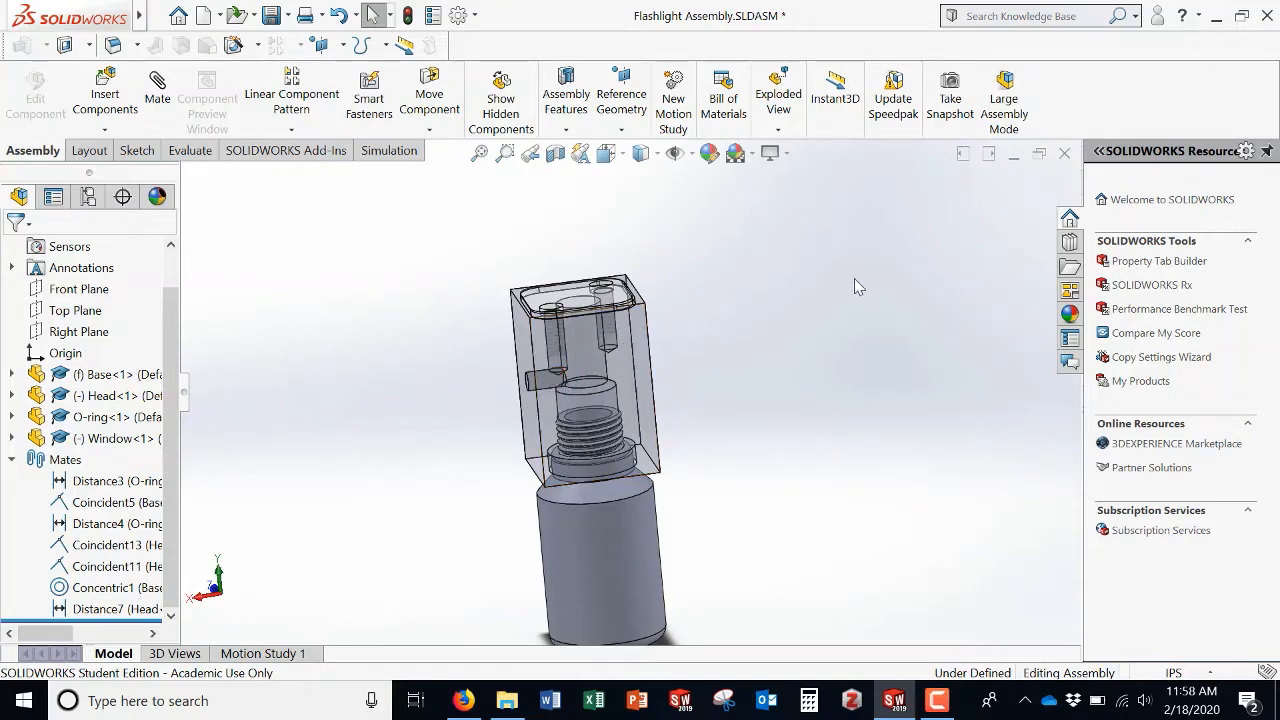
middle_click_drag(751, 426, 666, 426)
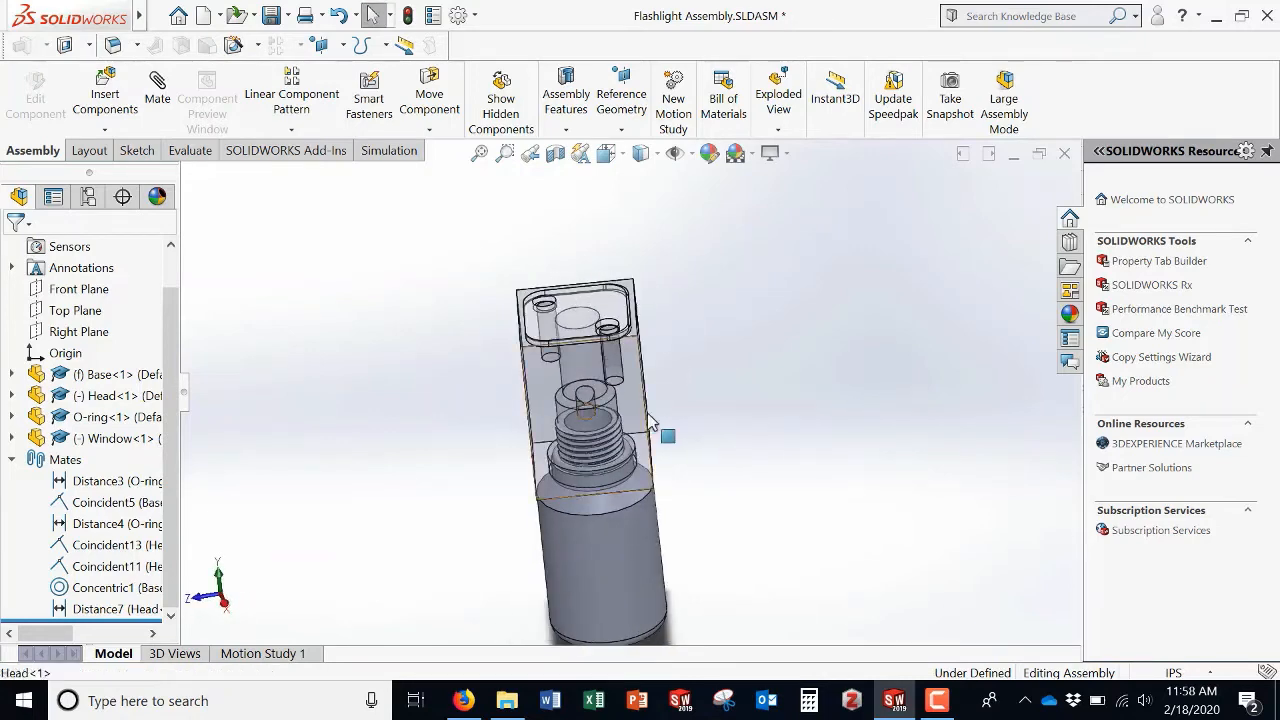
left_click_drag(660, 428, 697, 412)
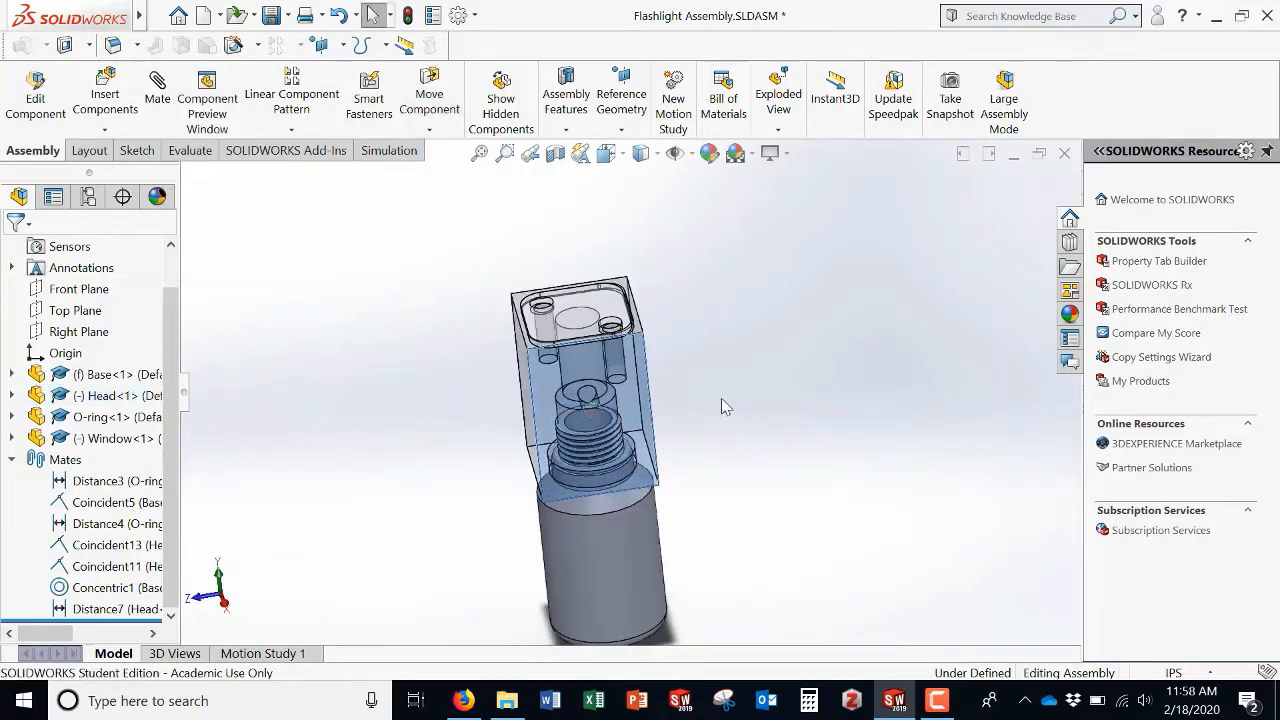
left_click(723, 398)
left_click(160, 98)
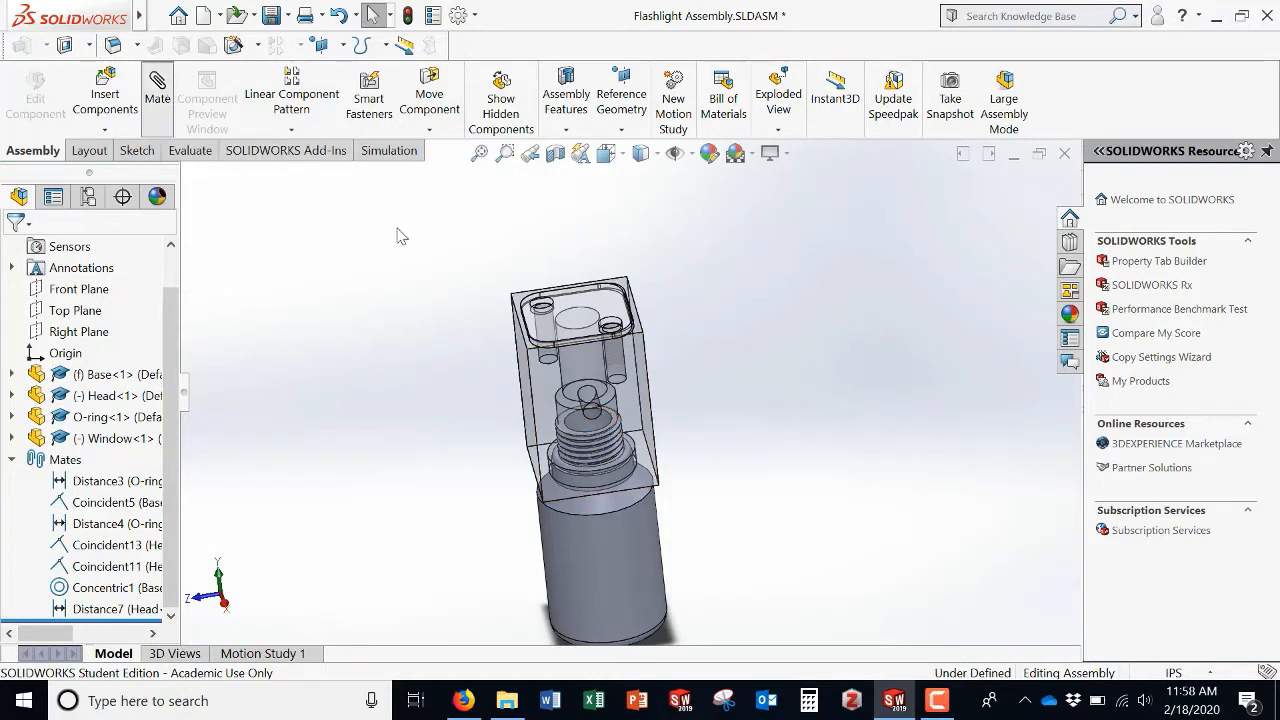
left_click(628, 412)
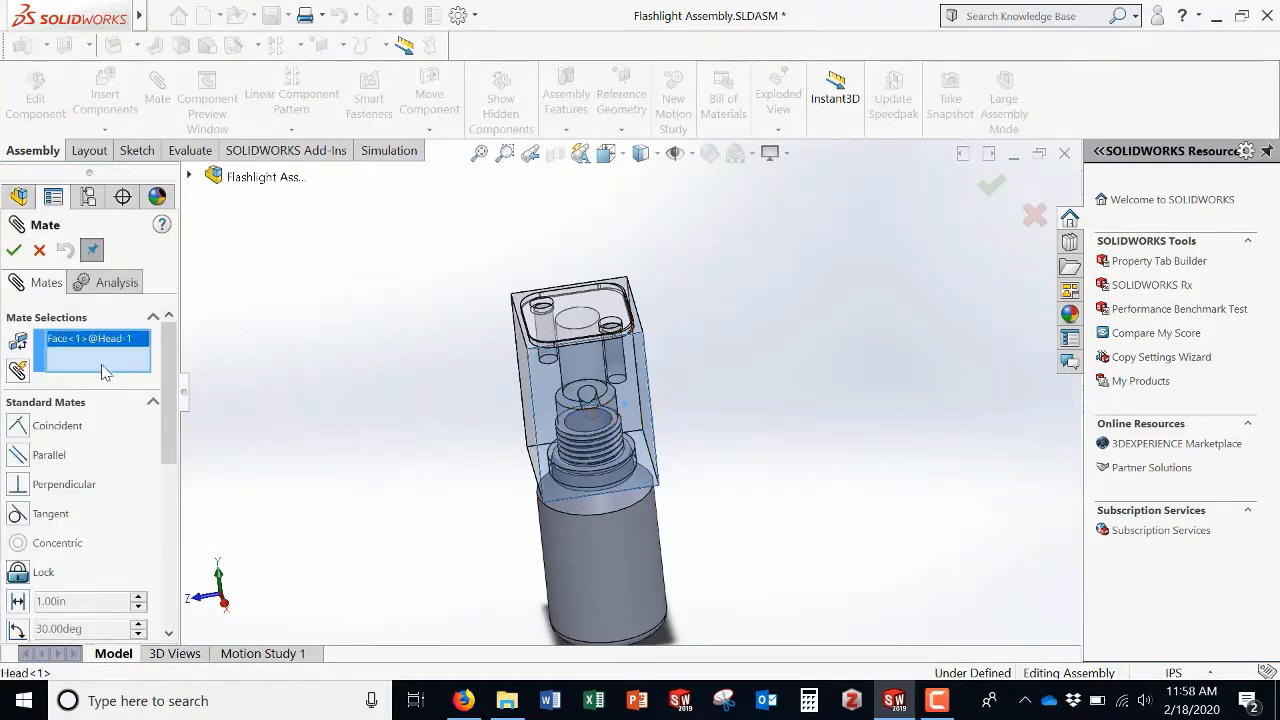
left_click(190, 177)
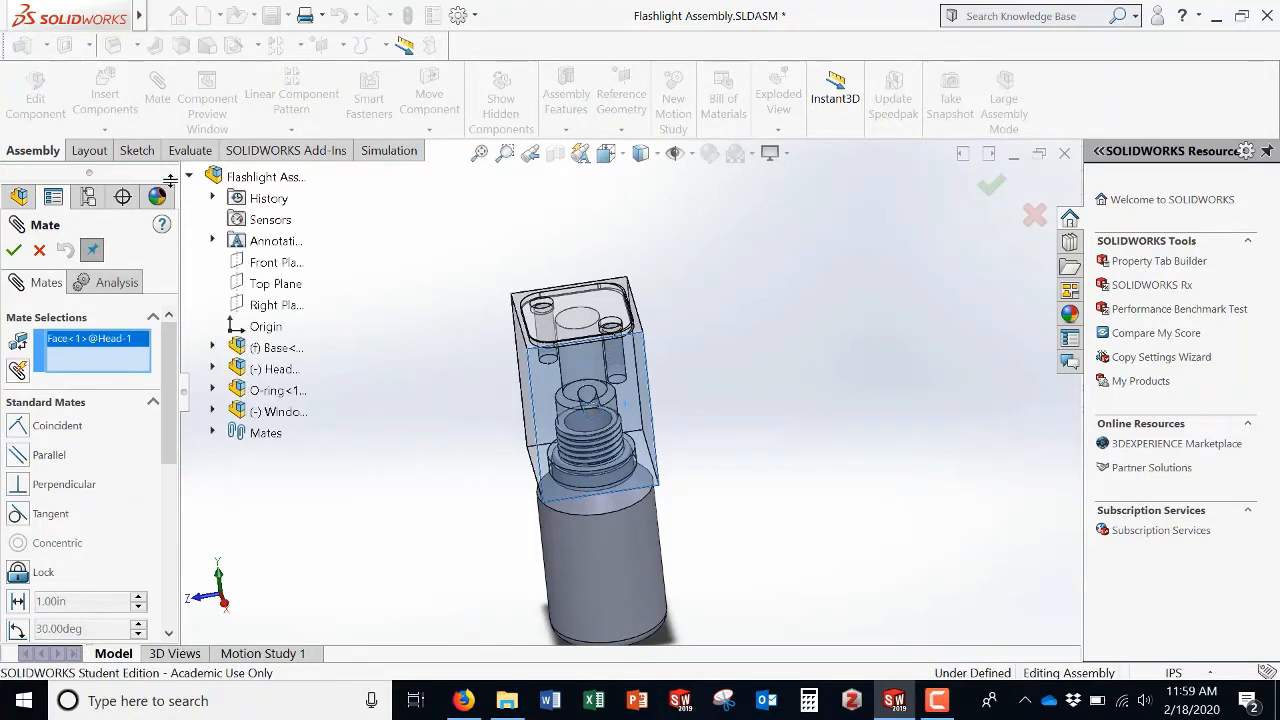
left_click(272, 305)
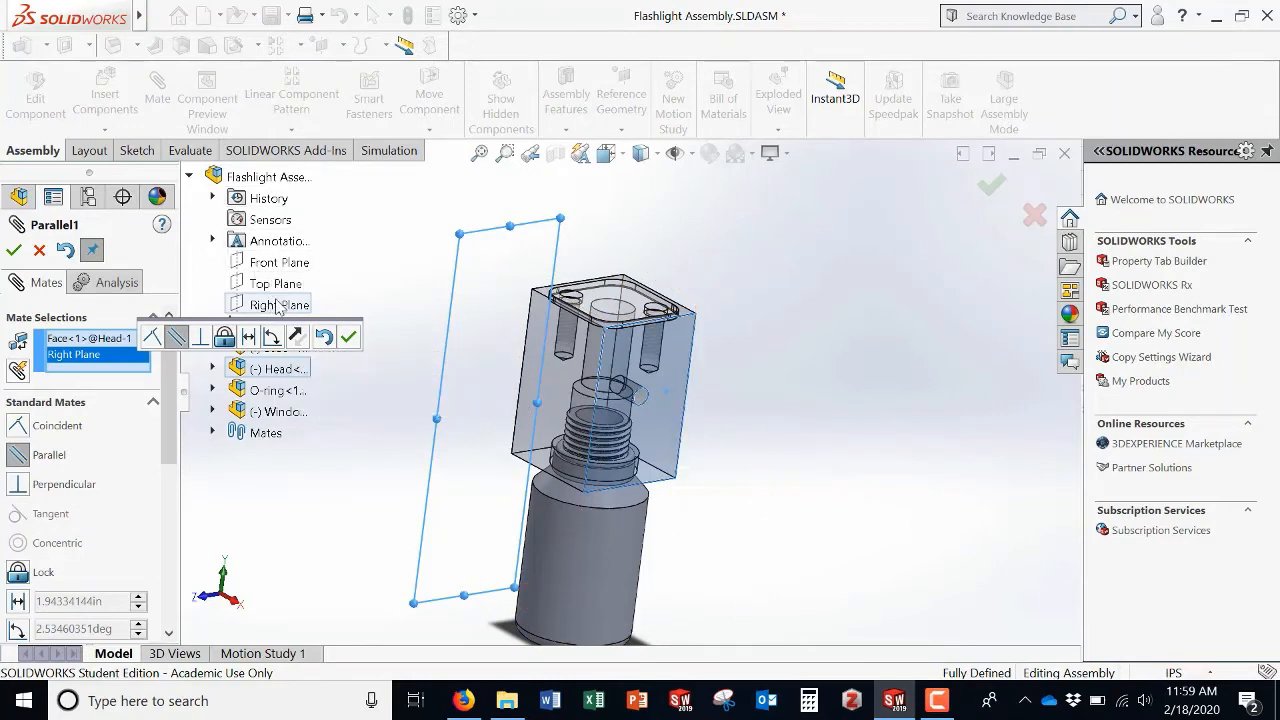
left_click(13, 251)
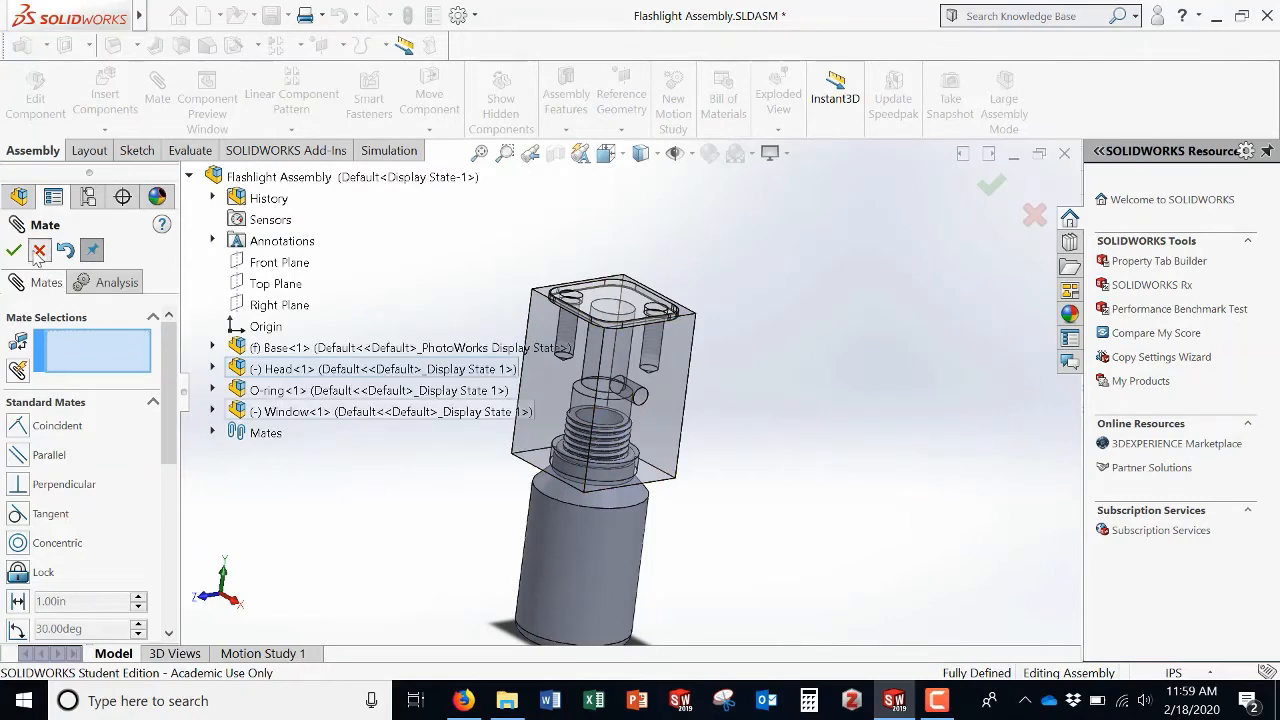
key("Escape")
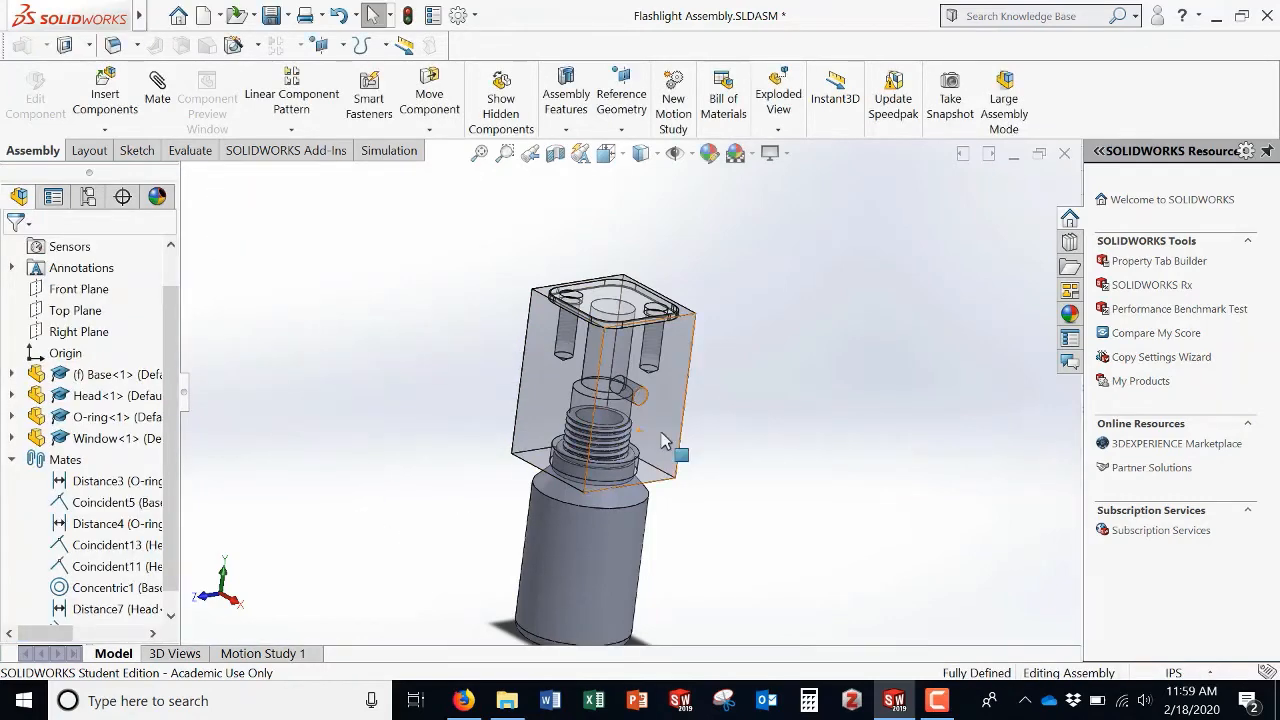
Step: Add in the Toolbox from the Design Library and open its ANSI Inch standard
left_click(665, 446)
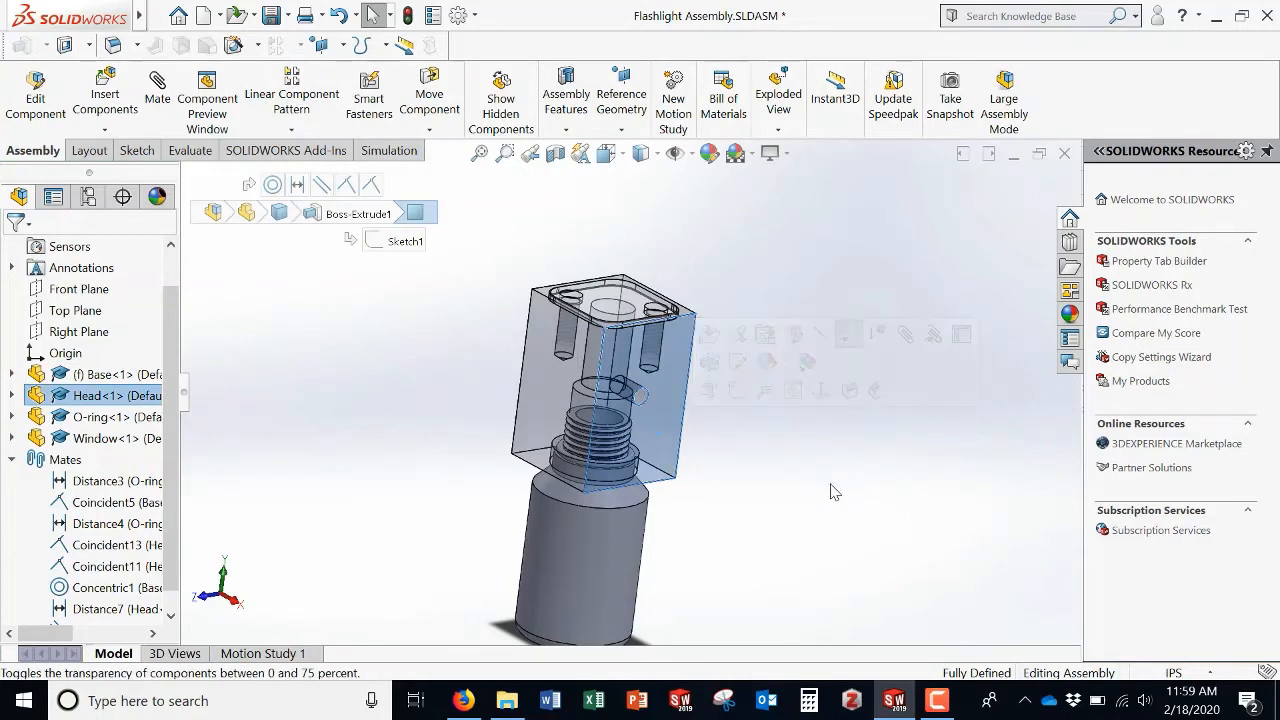
left_click(822, 491)
middle_click_drag(765, 507, 761, 489)
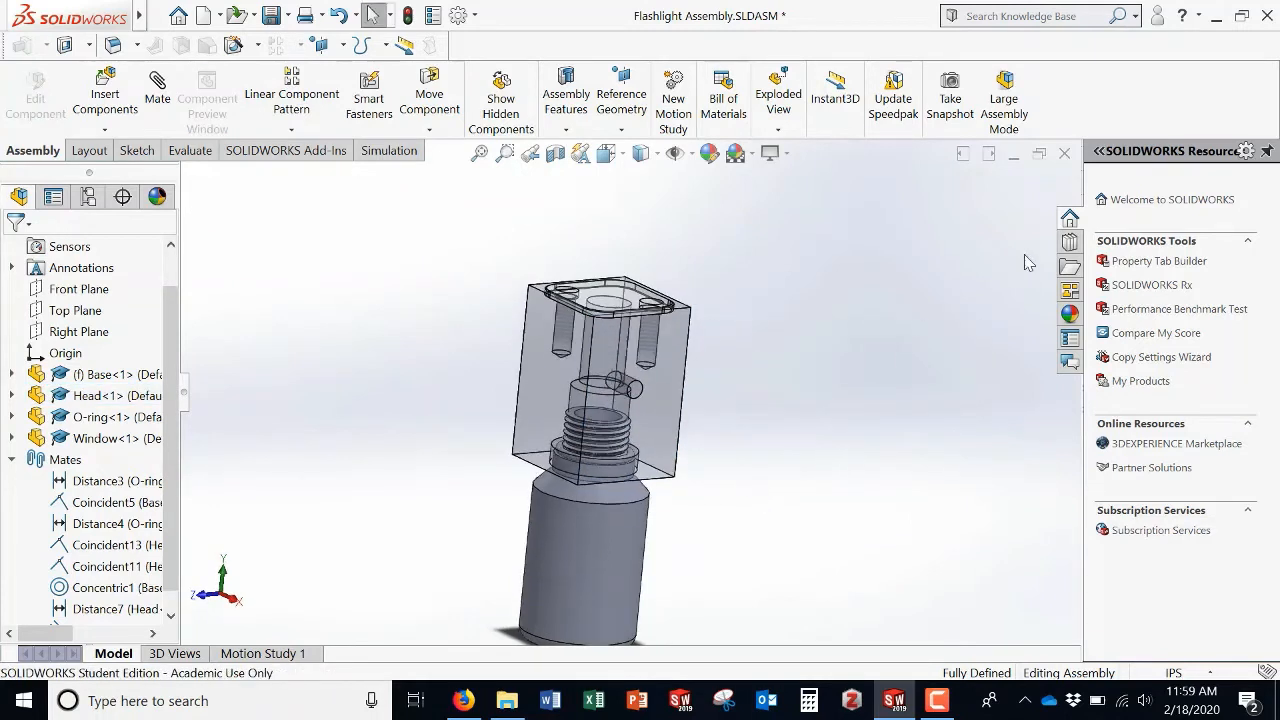
left_click(1071, 243)
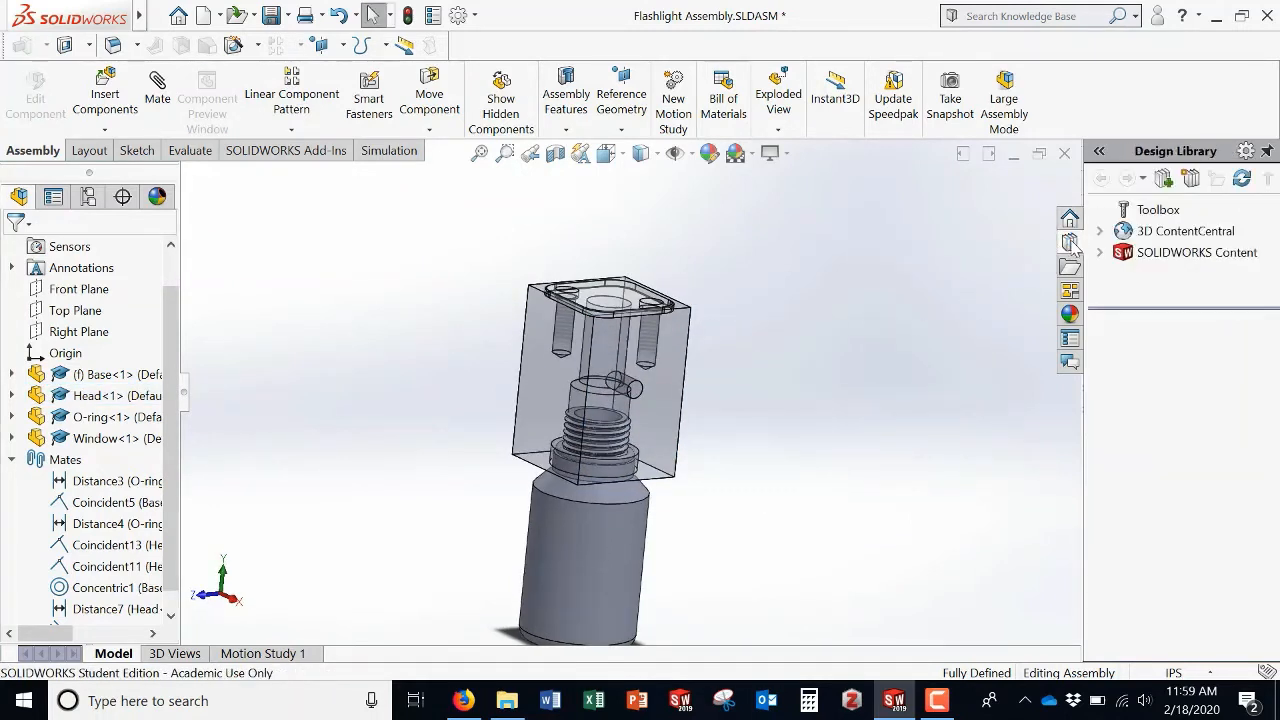
left_click(1150, 210)
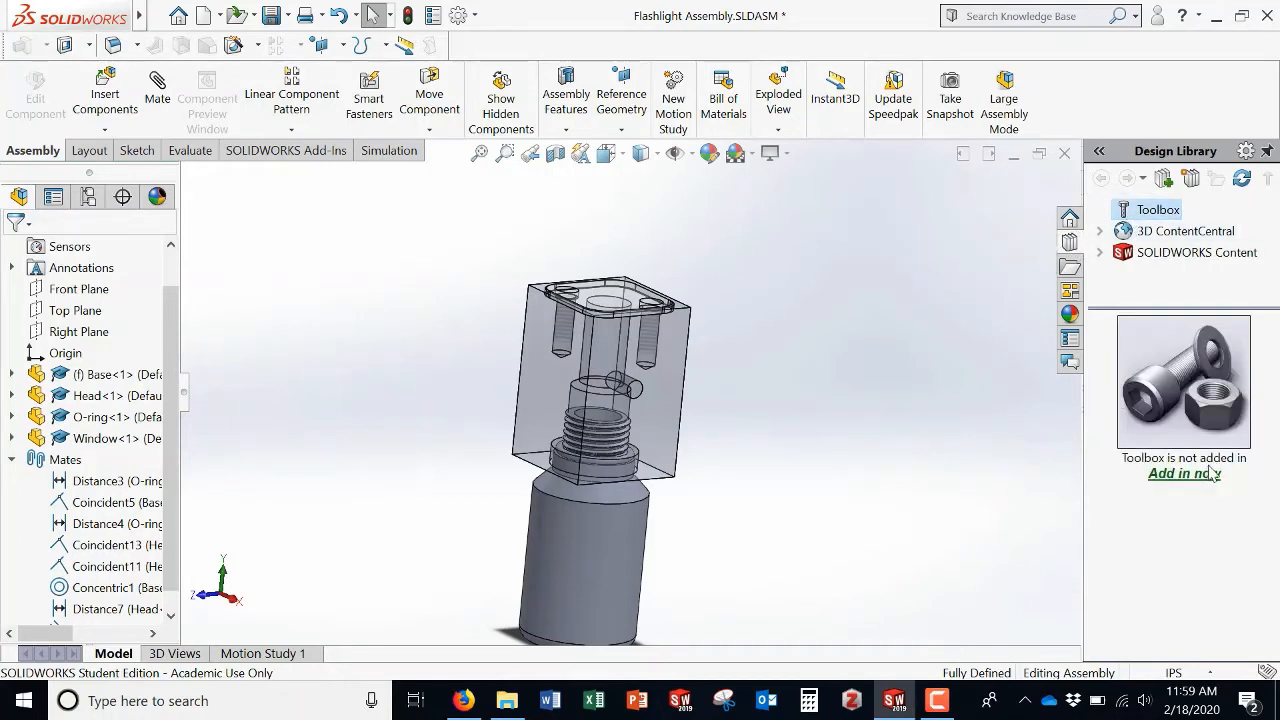
left_click(1212, 474)
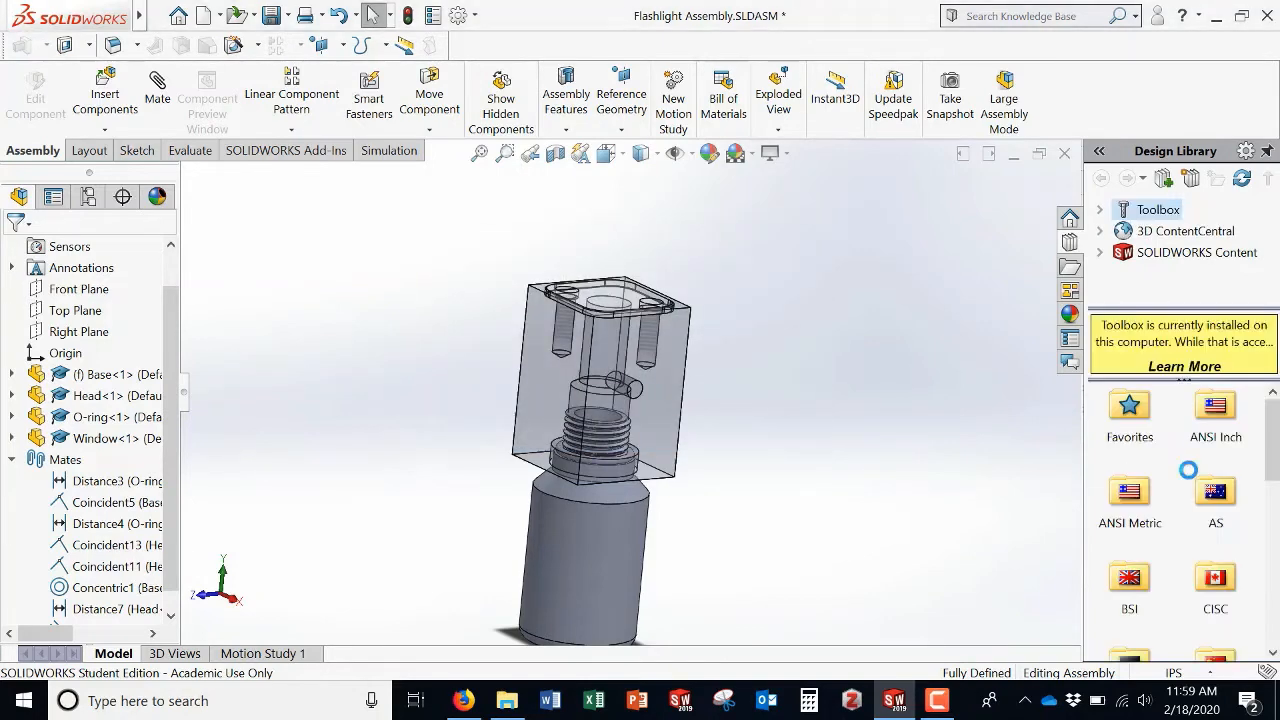
double_click(1224, 410)
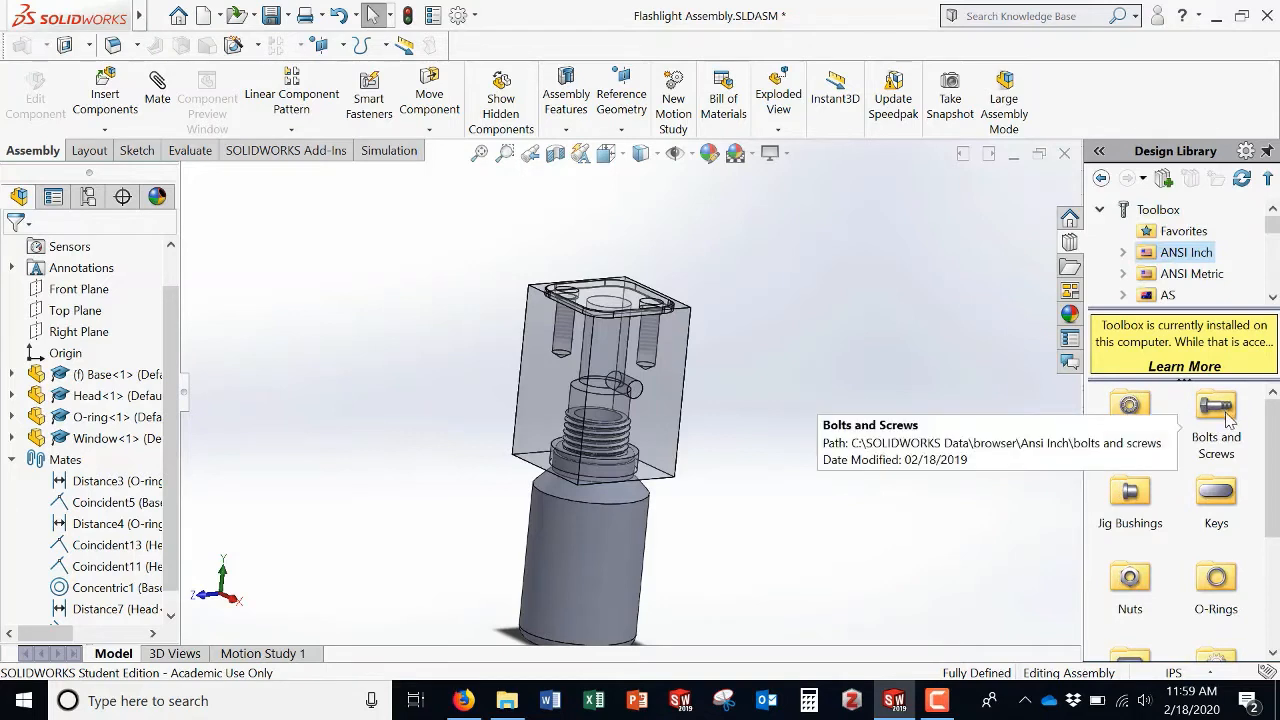
Step: Browse Bolts and Screws to Machine Screws and create a part from the Binding Head Screw
double_click(1202, 410)
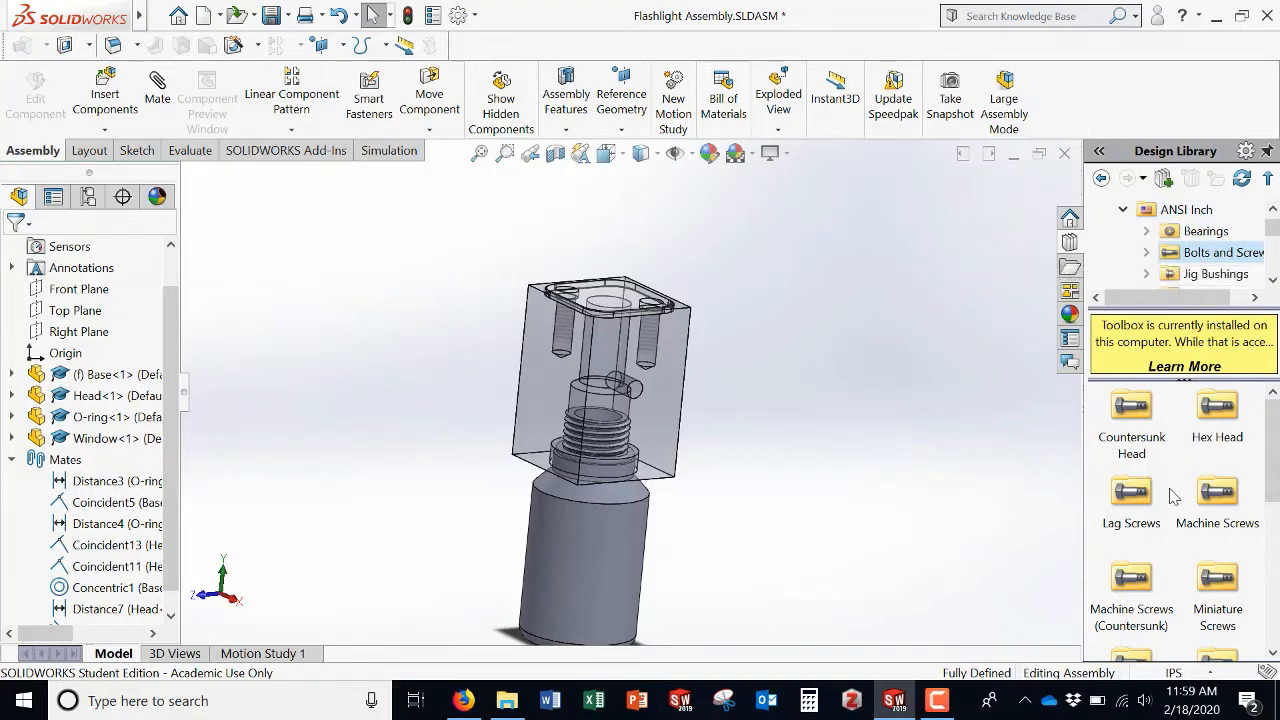
double_click(1220, 490)
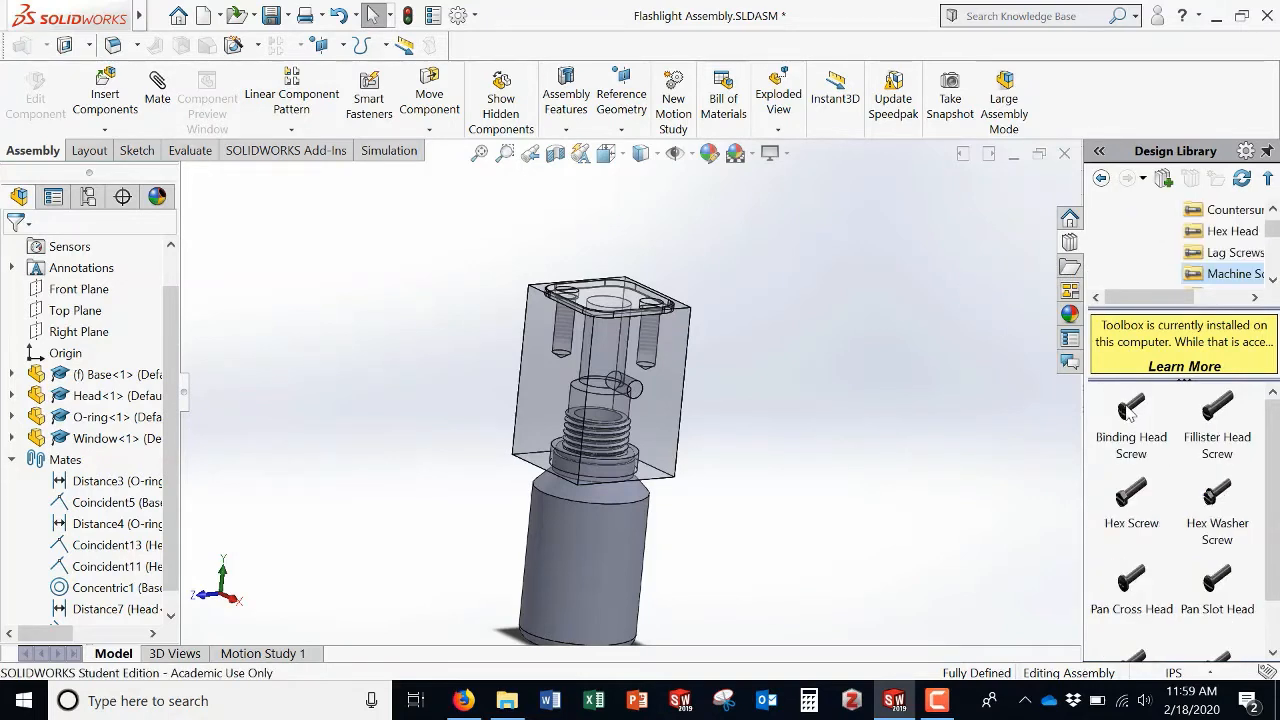
right_click(1131, 412)
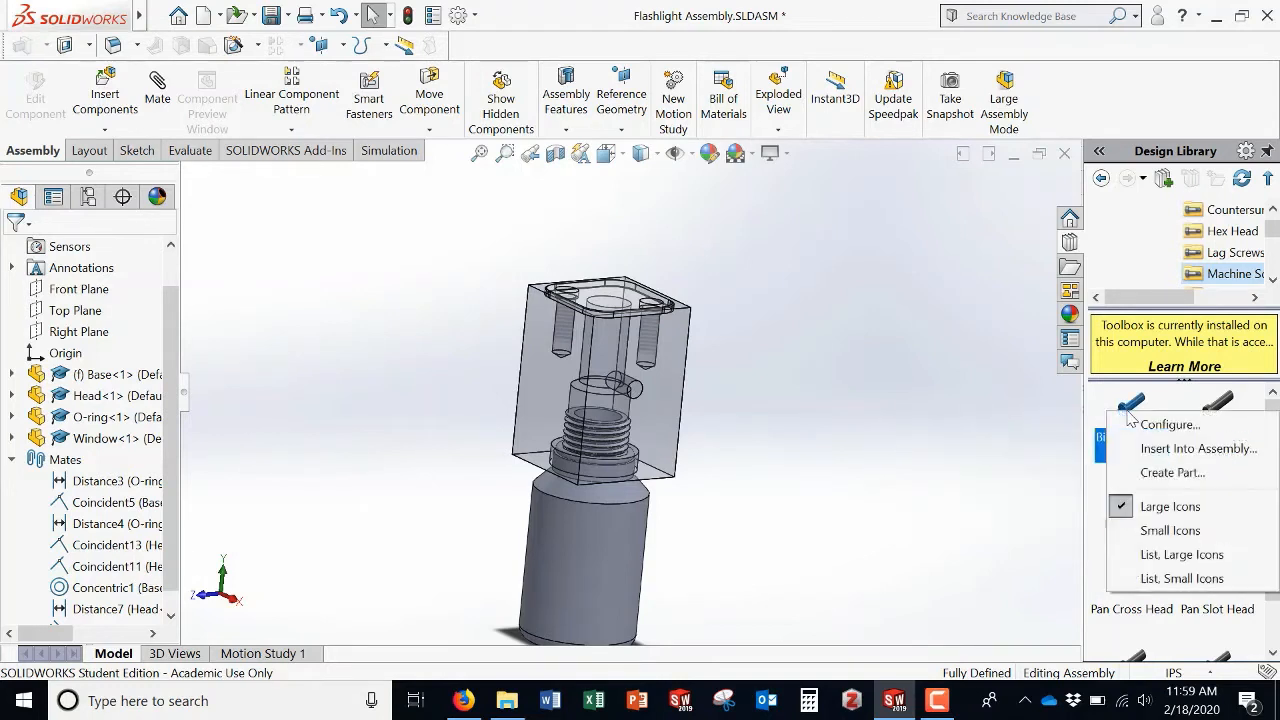
left_click(1168, 472)
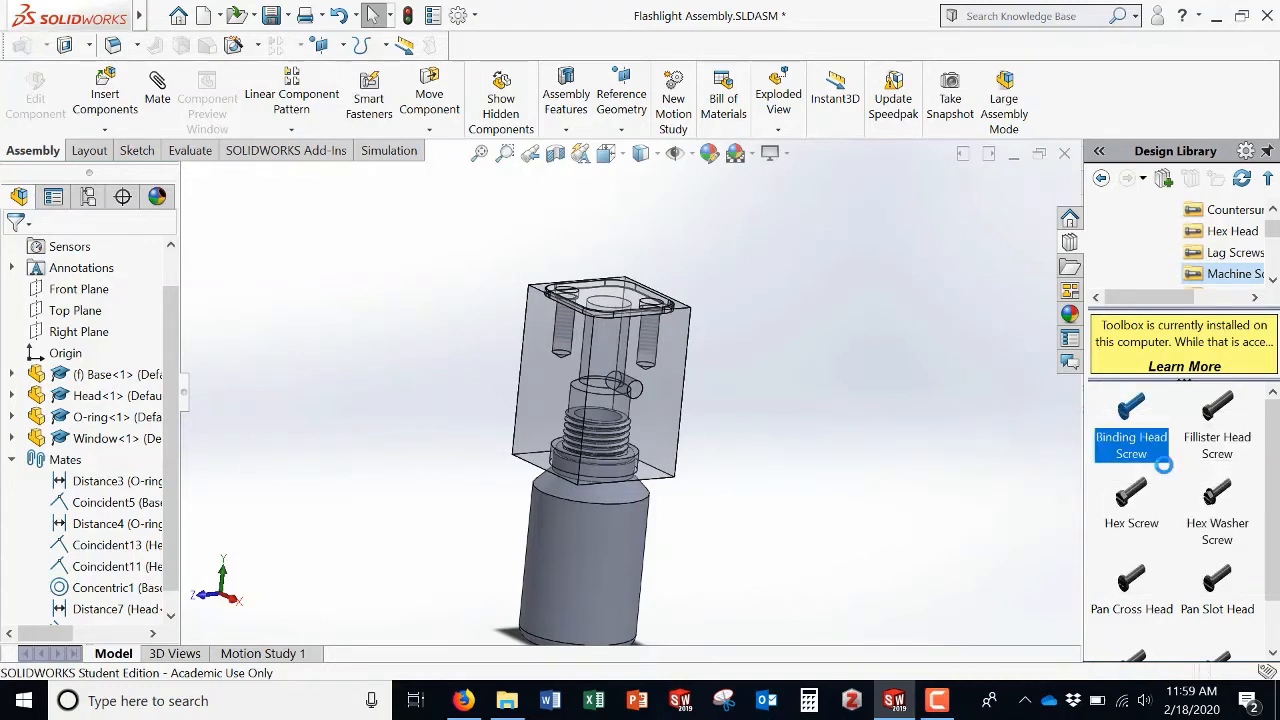
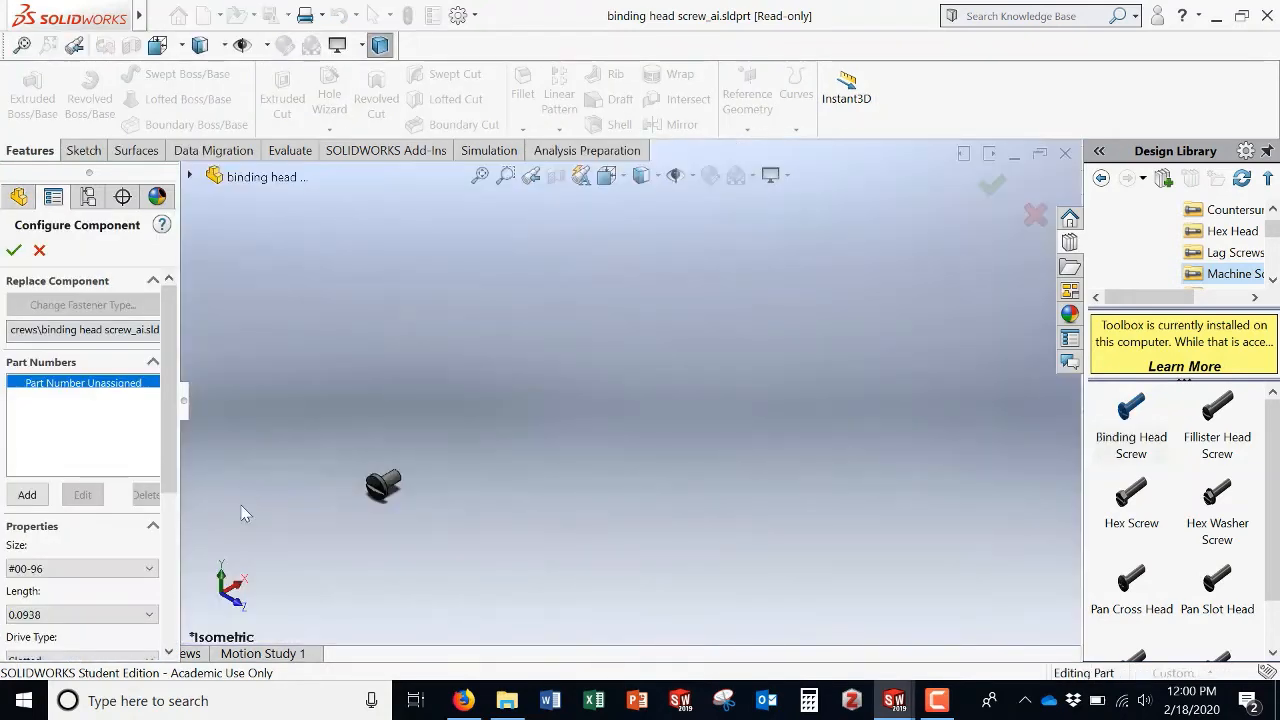
Step: Set the binding head screw size to #10-32 and accept the configuration
left_click(84, 576)
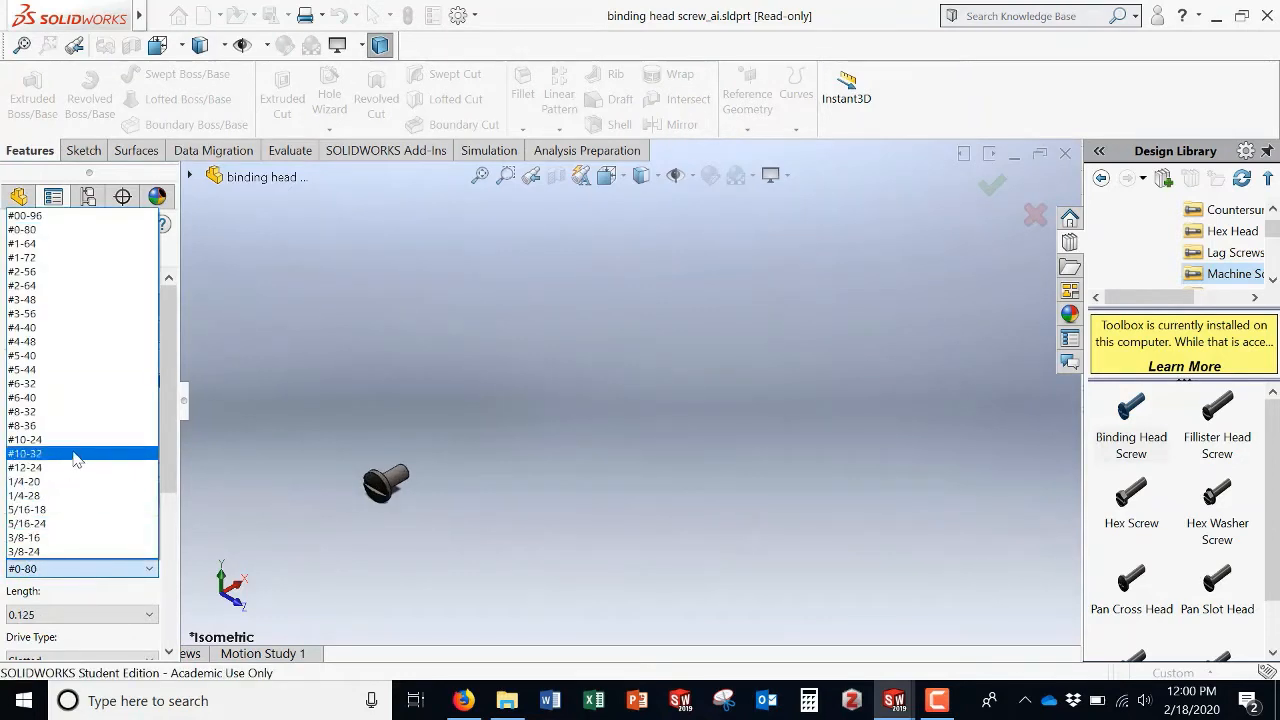
left_click(77, 455)
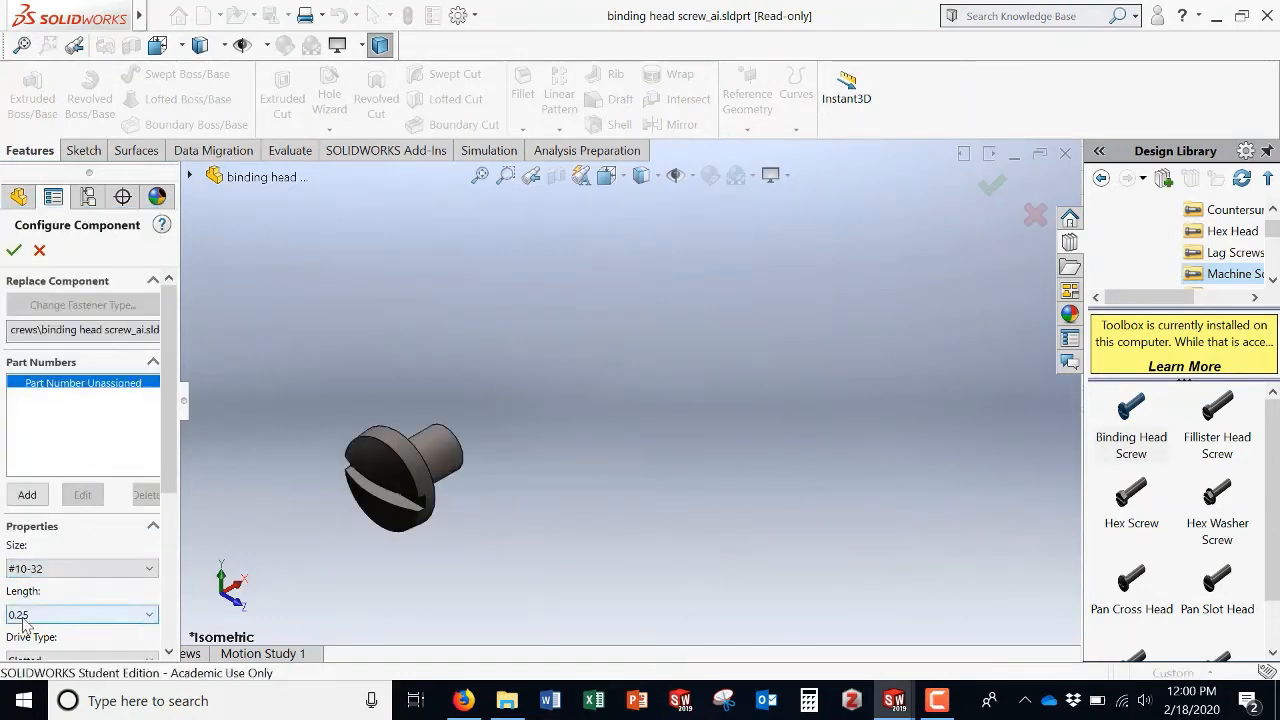
left_click(13, 252)
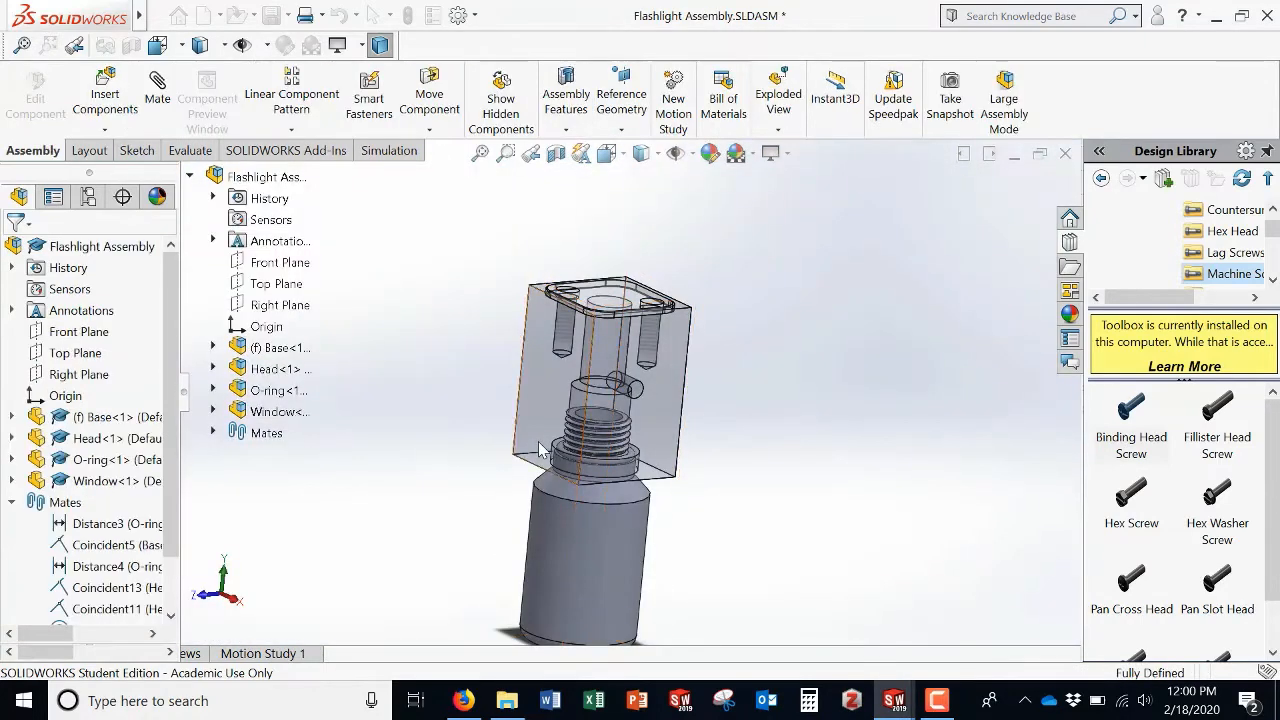
Step: Insert a #10-32 binding head screw into the assembly and place it beside the Base
scroll(829, 497, "down", 1)
scroll(808, 499, "up", 7)
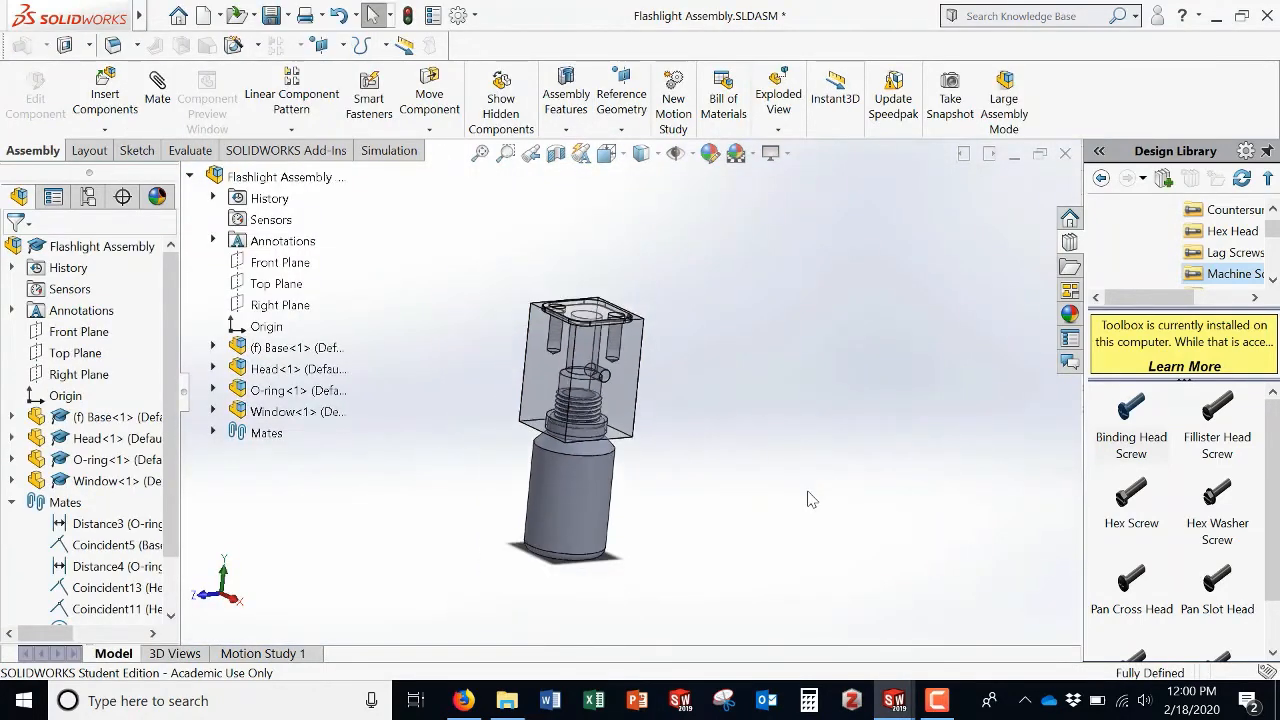
scroll(778, 488, "up", 2)
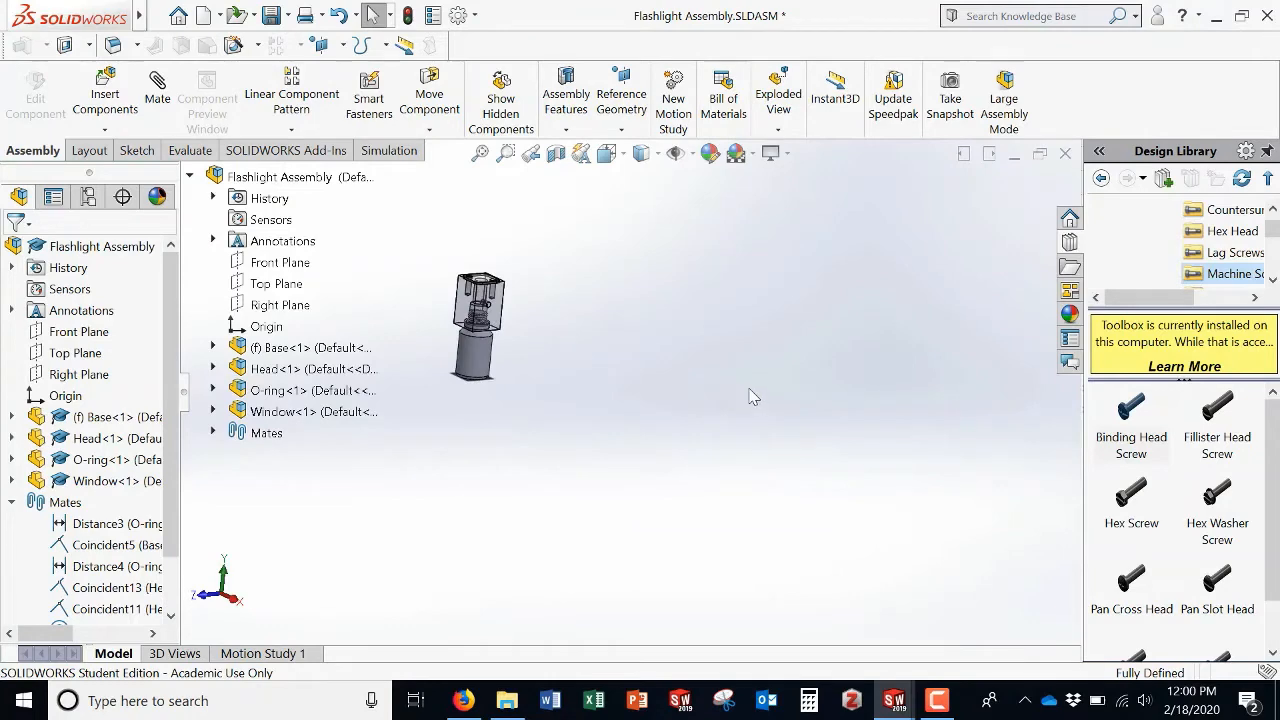
key("f")
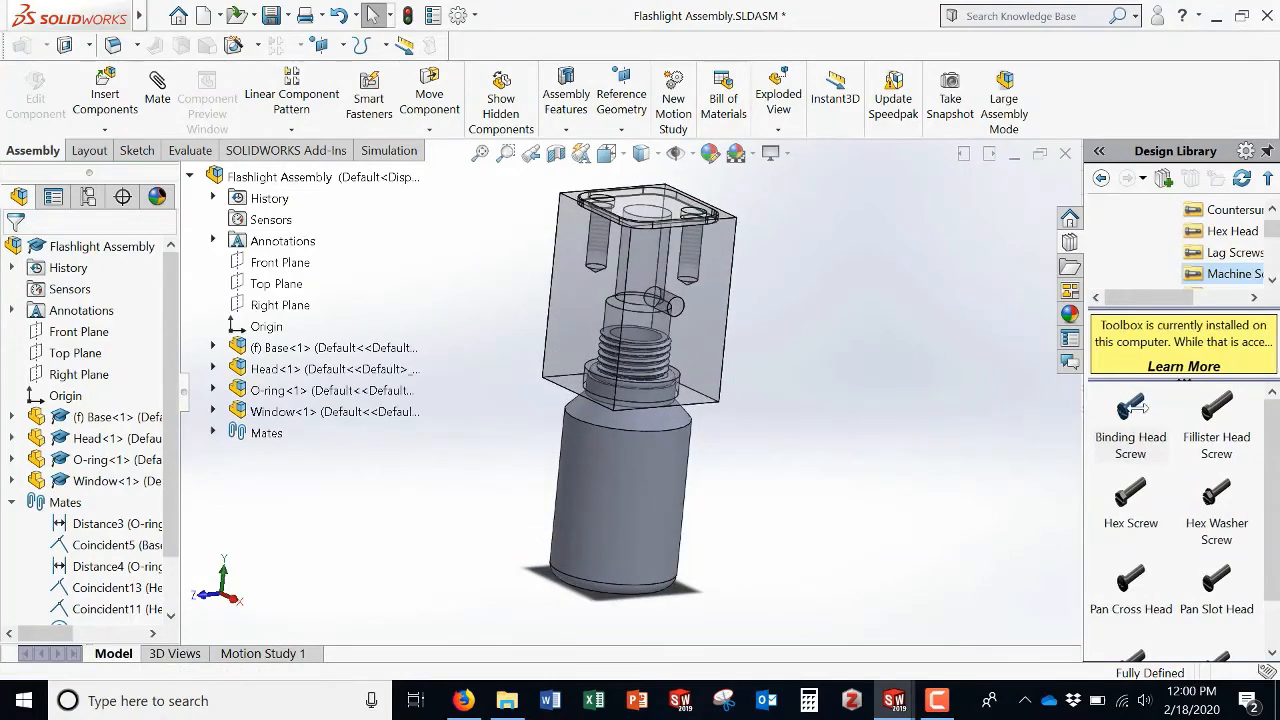
left_click_drag(1086, 418, 1000, 437)
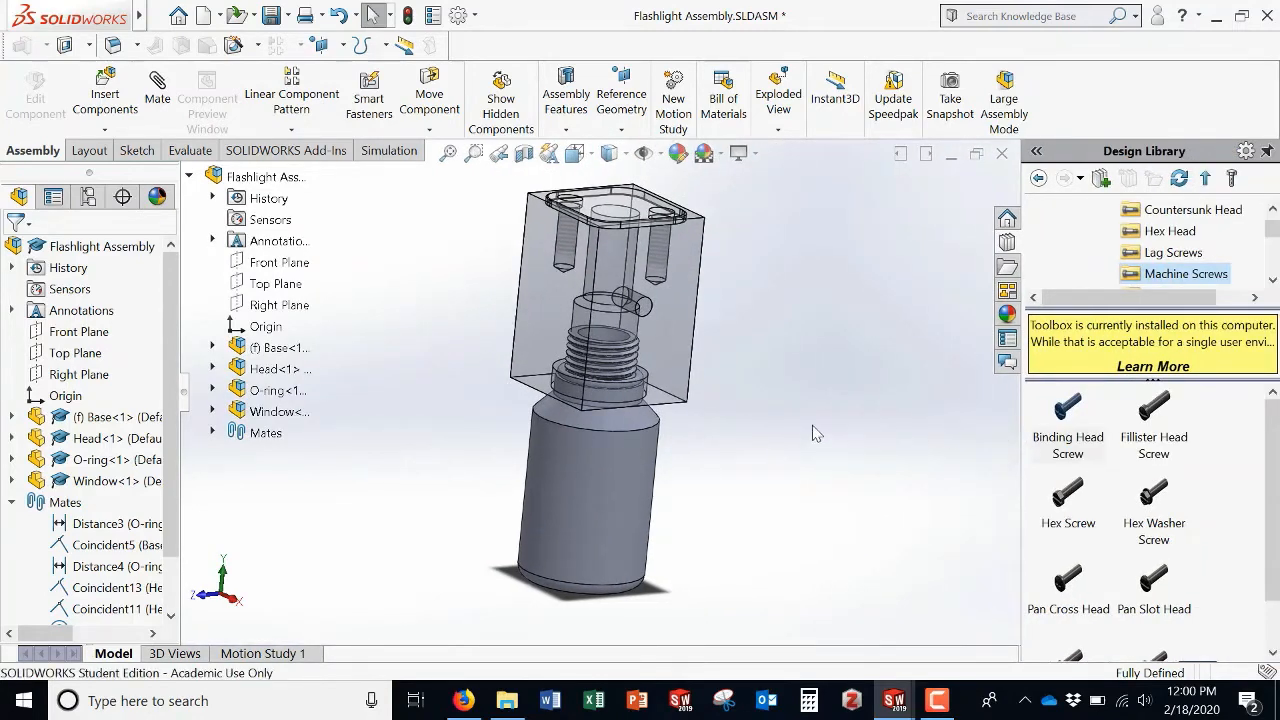
right_click(1068, 412)
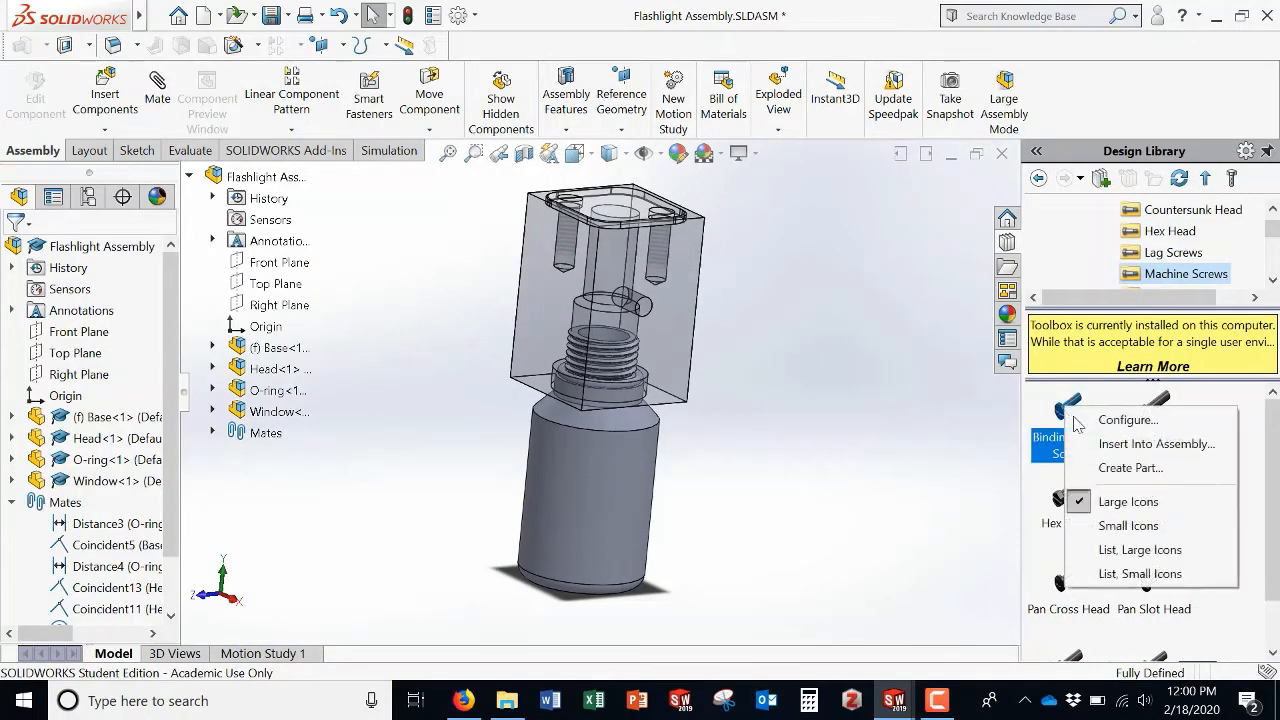
left_click(1117, 444)
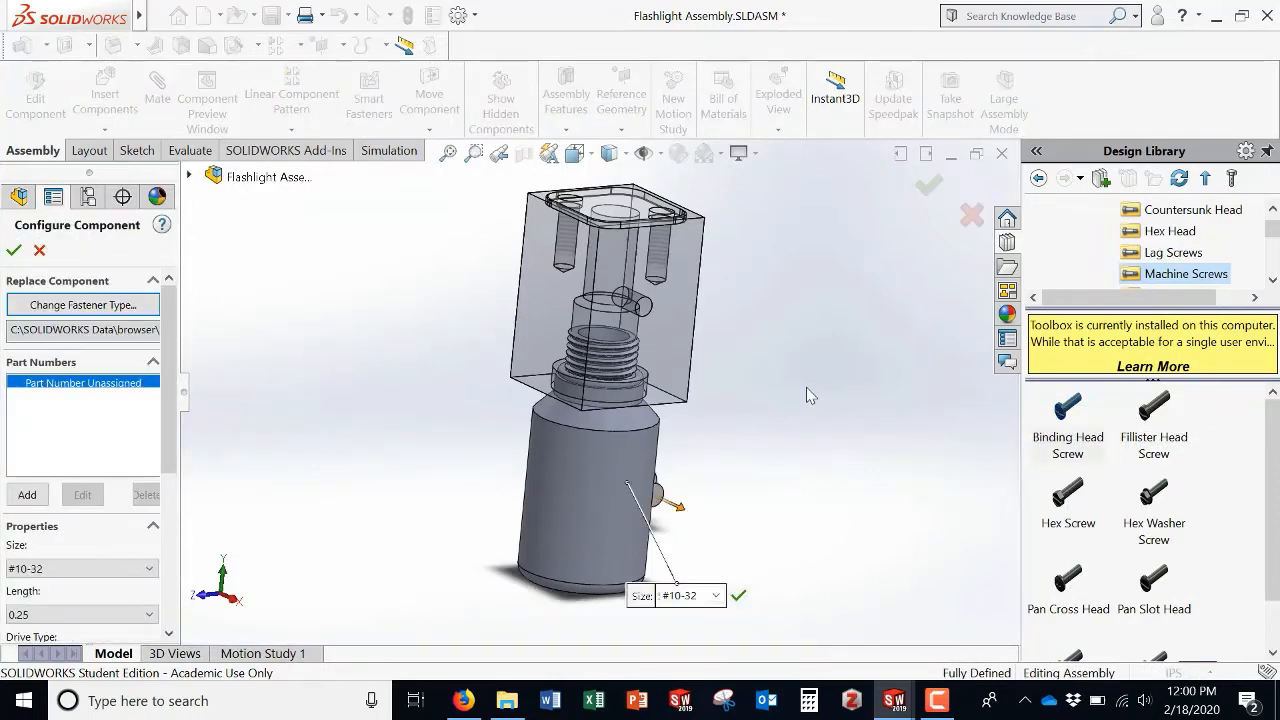
middle_click_drag(798, 469, 720, 430)
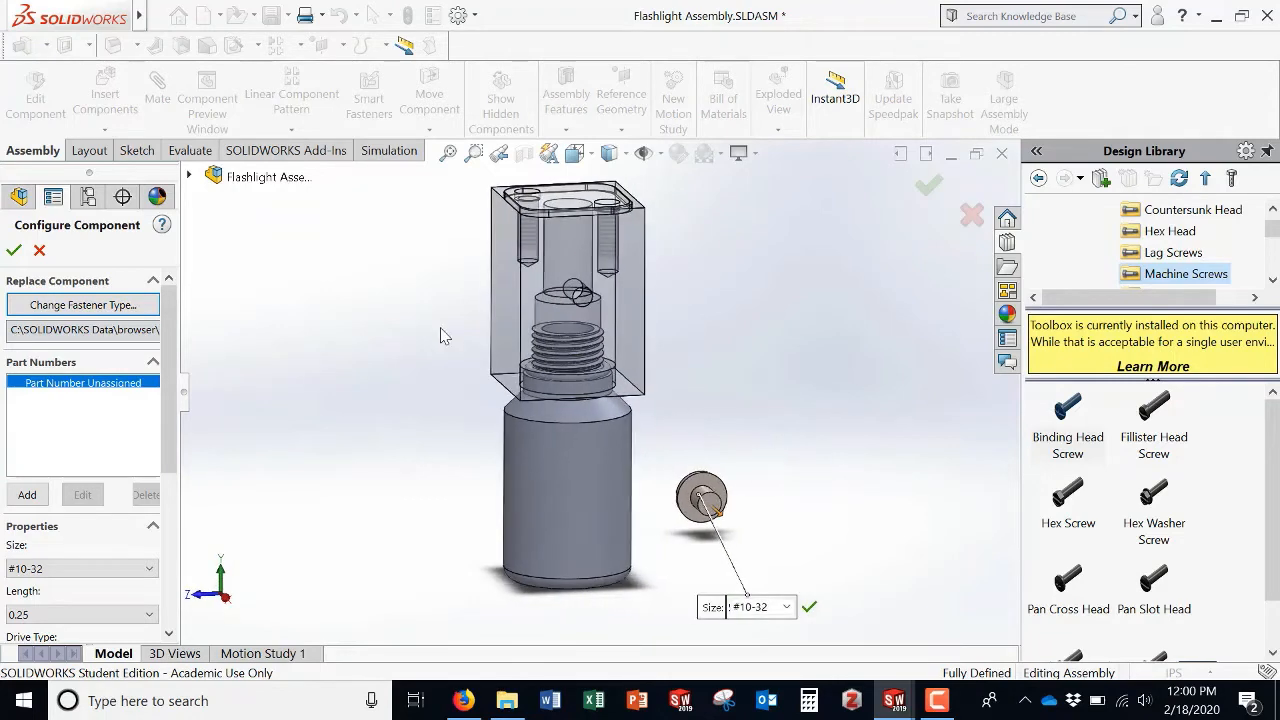
left_click(18, 250)
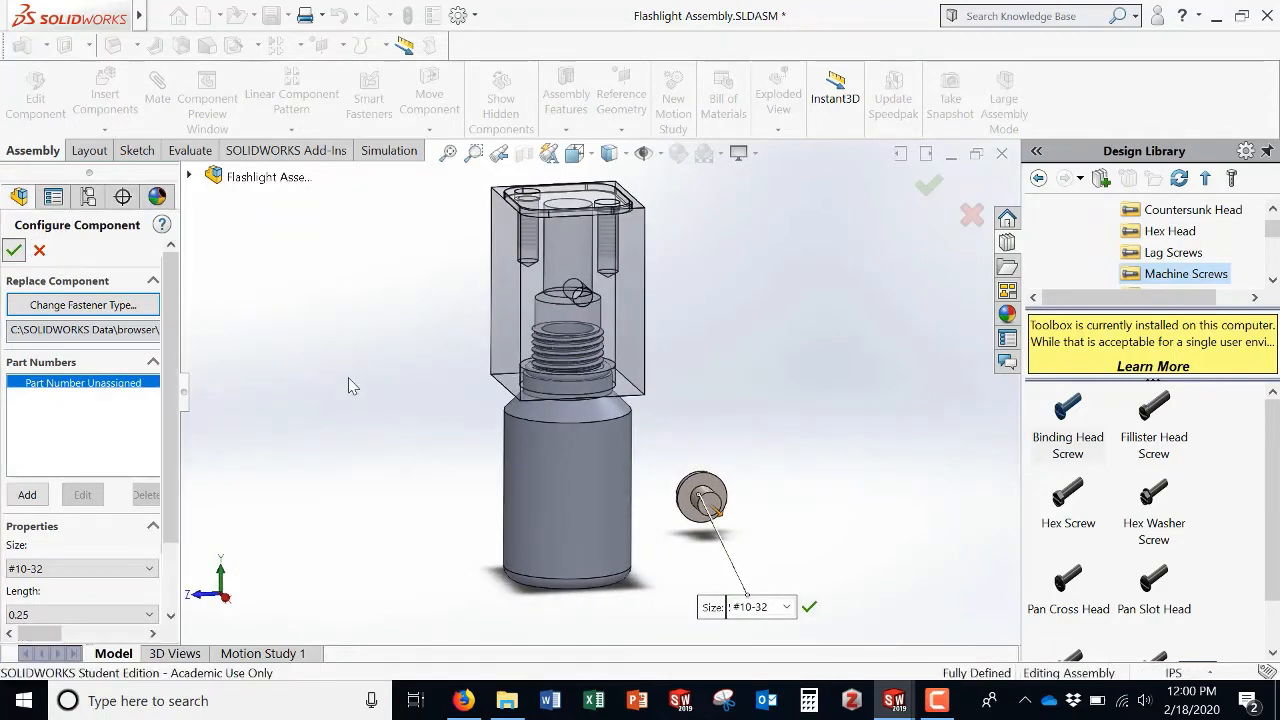
Step: Insert a second #10-32 binding head screw and place it next to the first one
right_click(1065, 411)
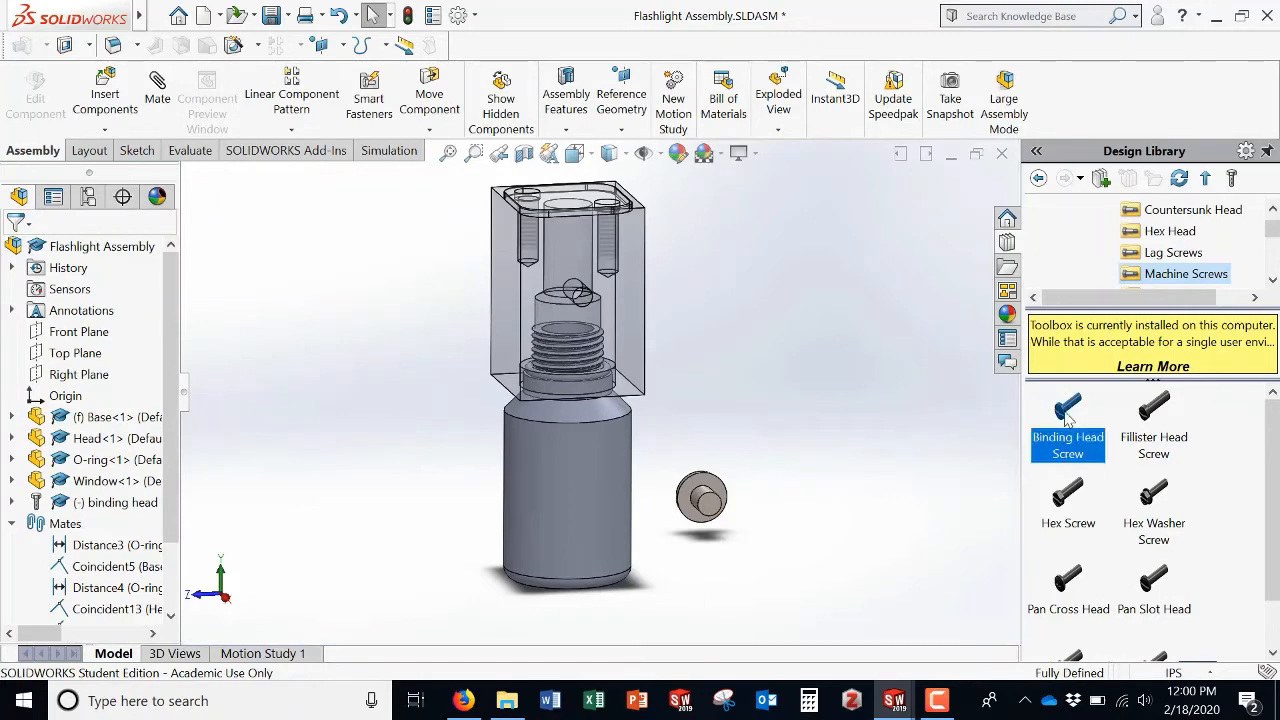
left_click(1108, 451)
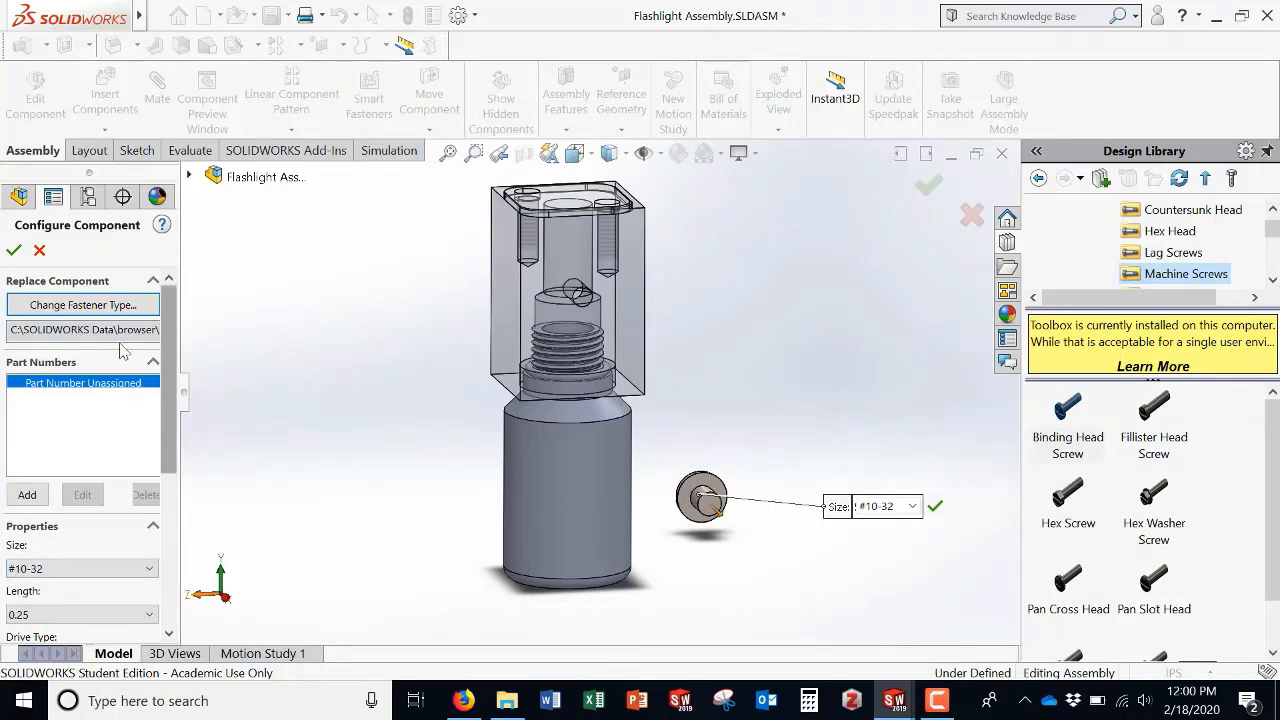
left_click(14, 251)
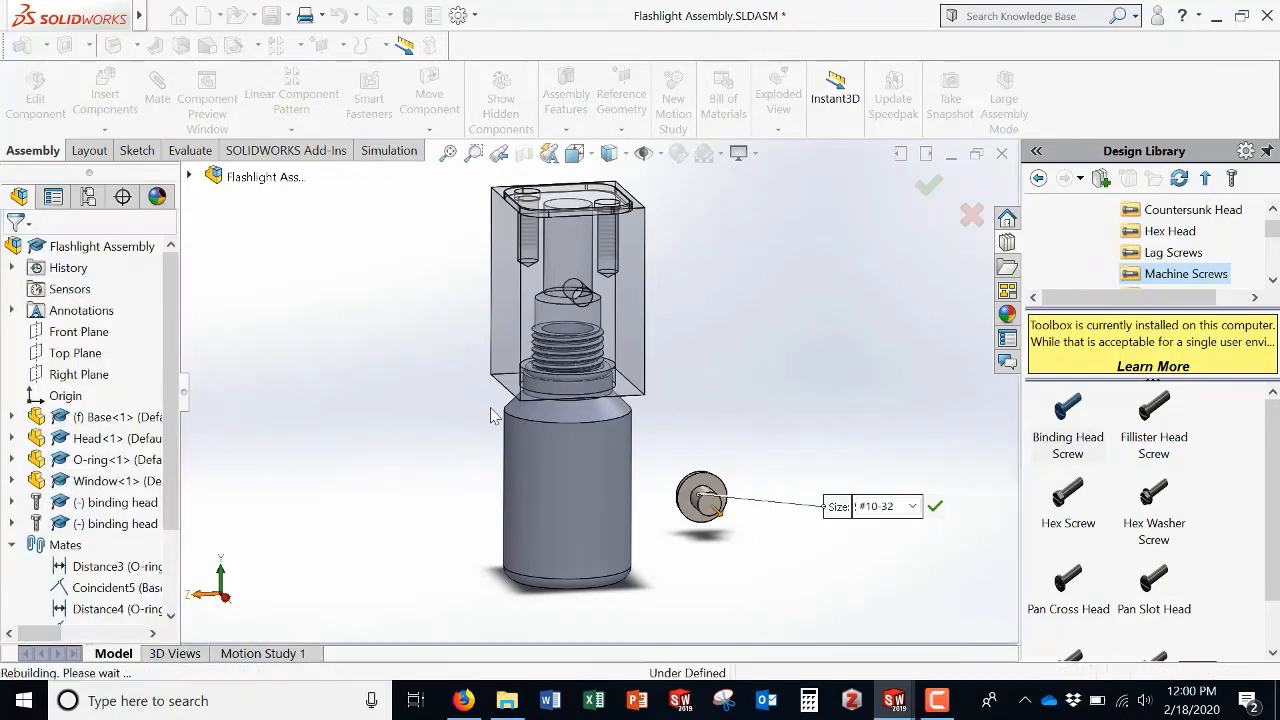
left_click_drag(695, 488, 788, 440)
key("Escape")
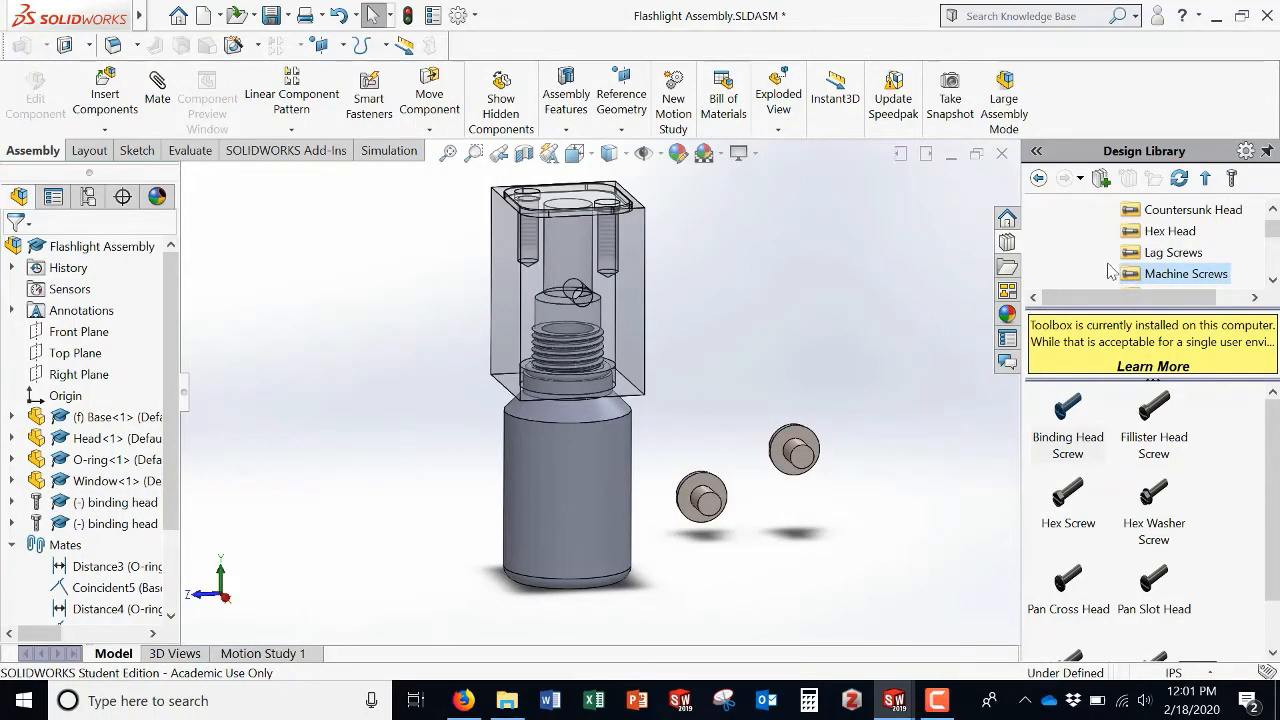
Step: Browse the ANSI Inch Bolts and Screws folders to the Set Screws (Socket) category
scroll(1150, 264, "up", 1)
scroll(1152, 262, "down", 1)
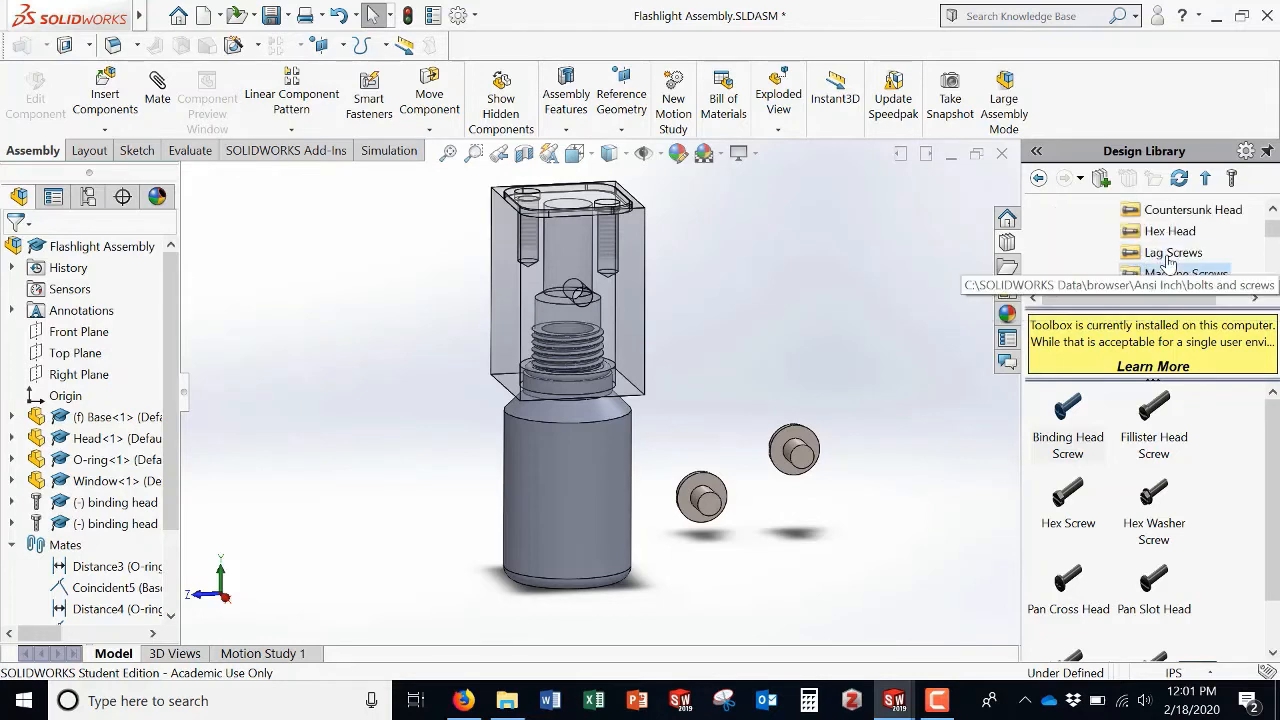
scroll(1152, 261, "up", 1)
scroll(1153, 260, "up", 1)
left_click(1160, 252)
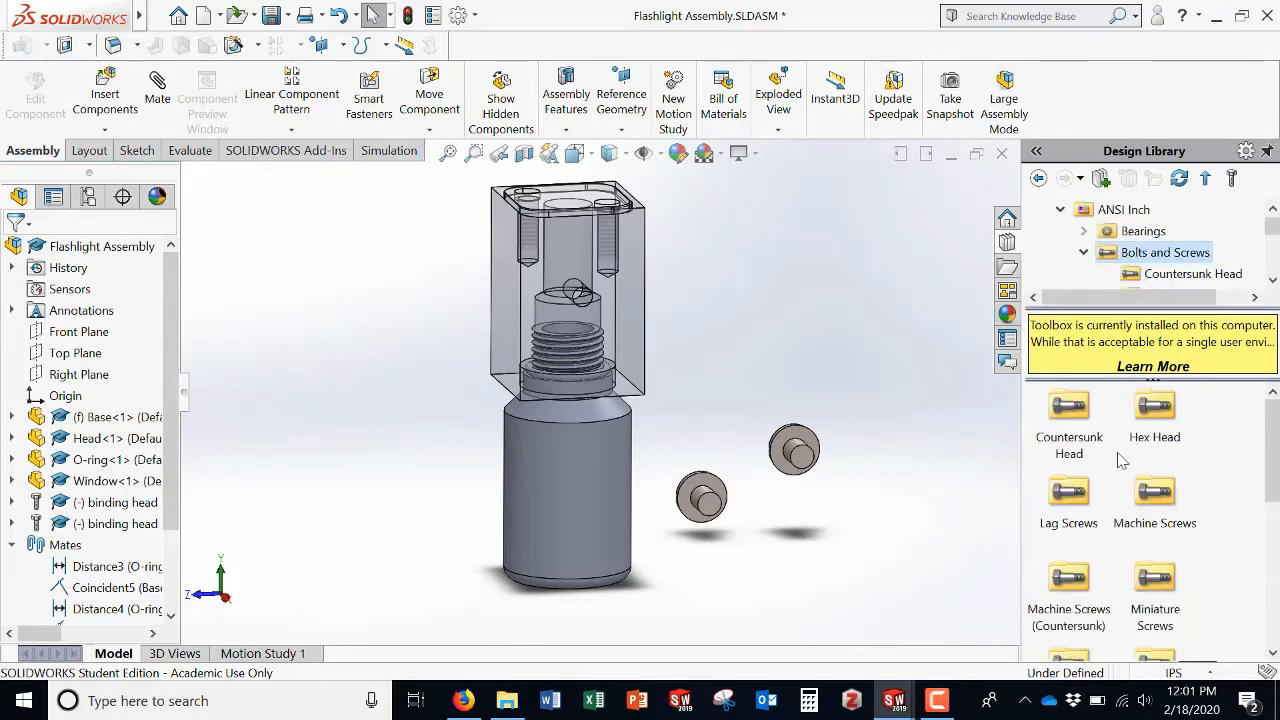
scroll(1120, 460, "down", 5)
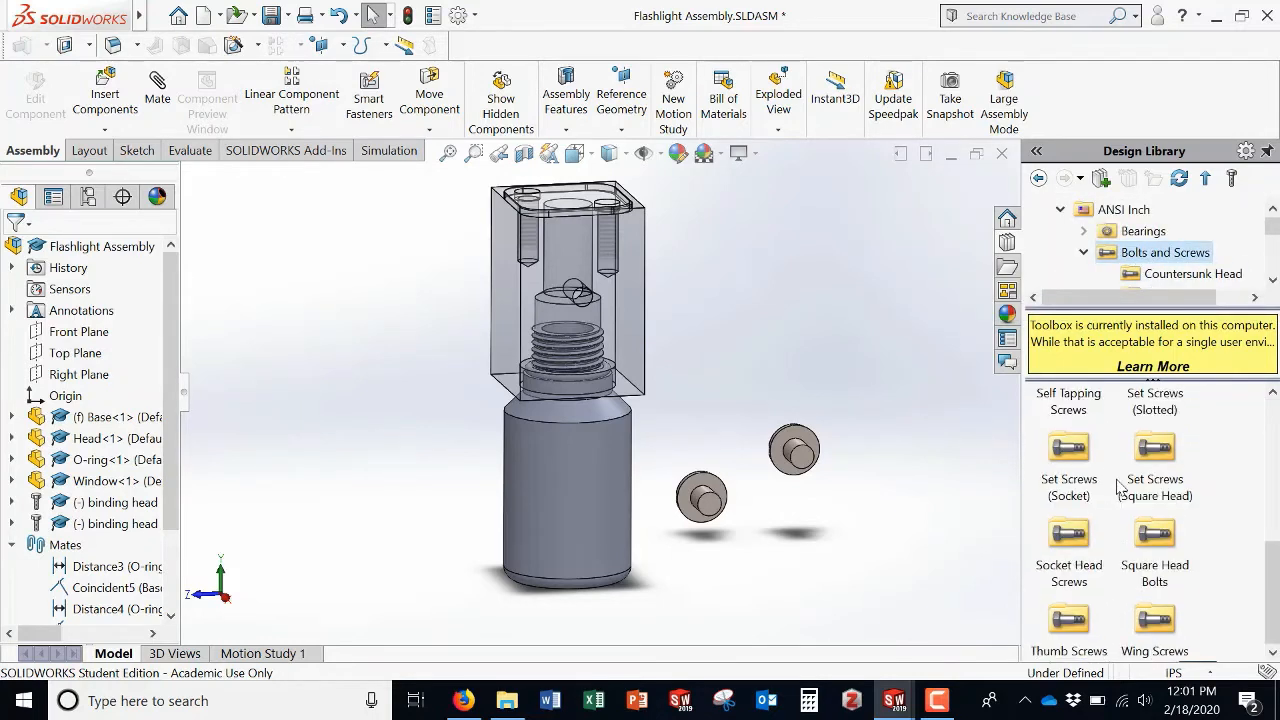
left_click(1071, 452)
double_click(1067, 455)
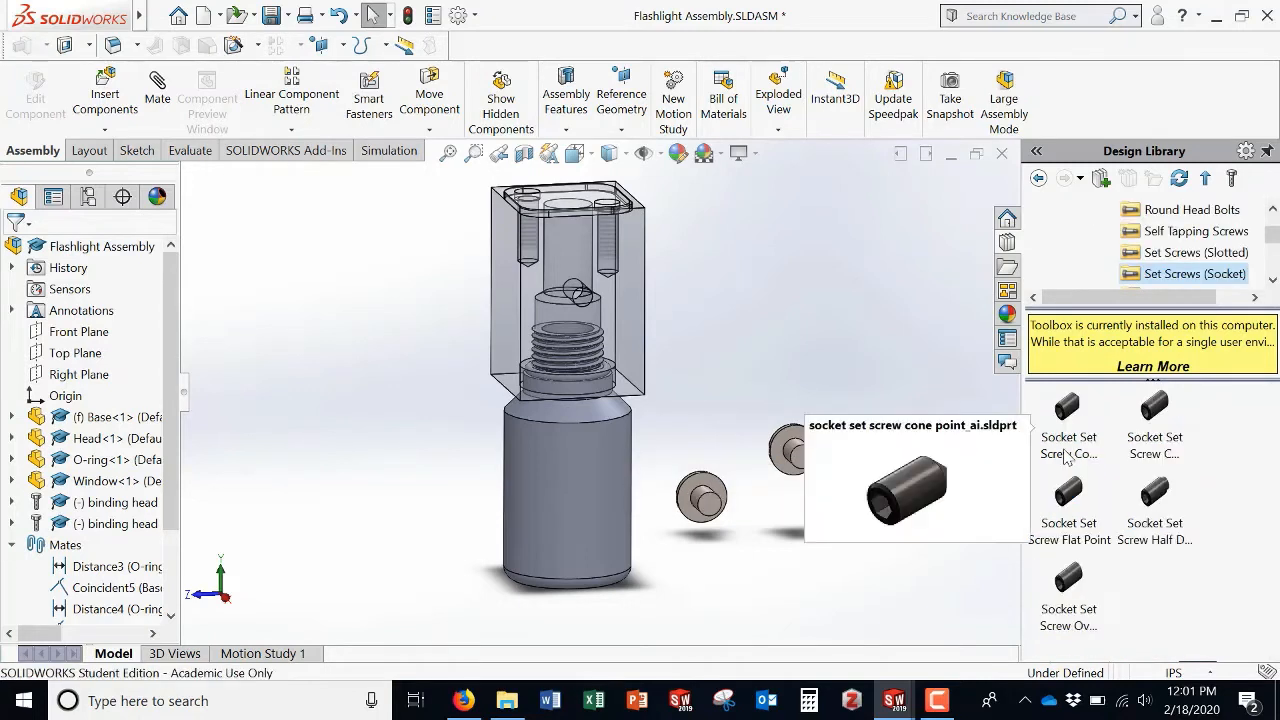
Step: Insert a #10-32 Socket Set Screw Cone Point into the assembly
right_click(1068, 413)
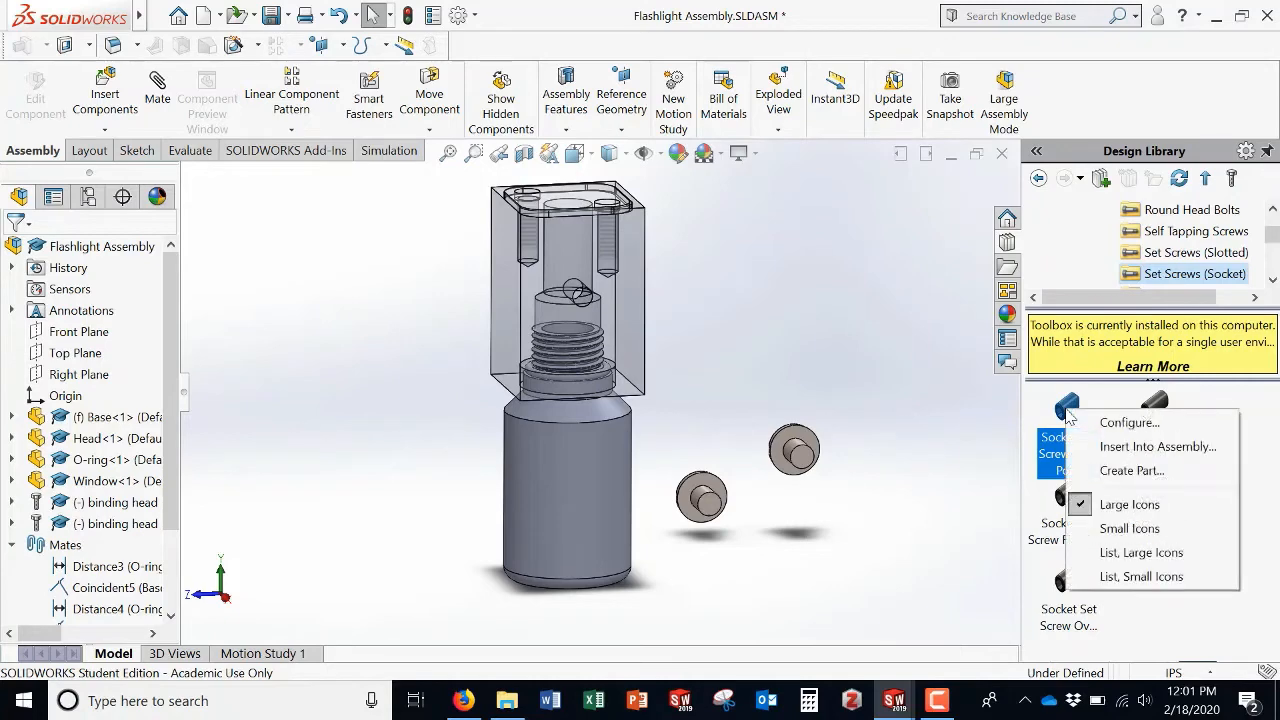
left_click(1160, 447)
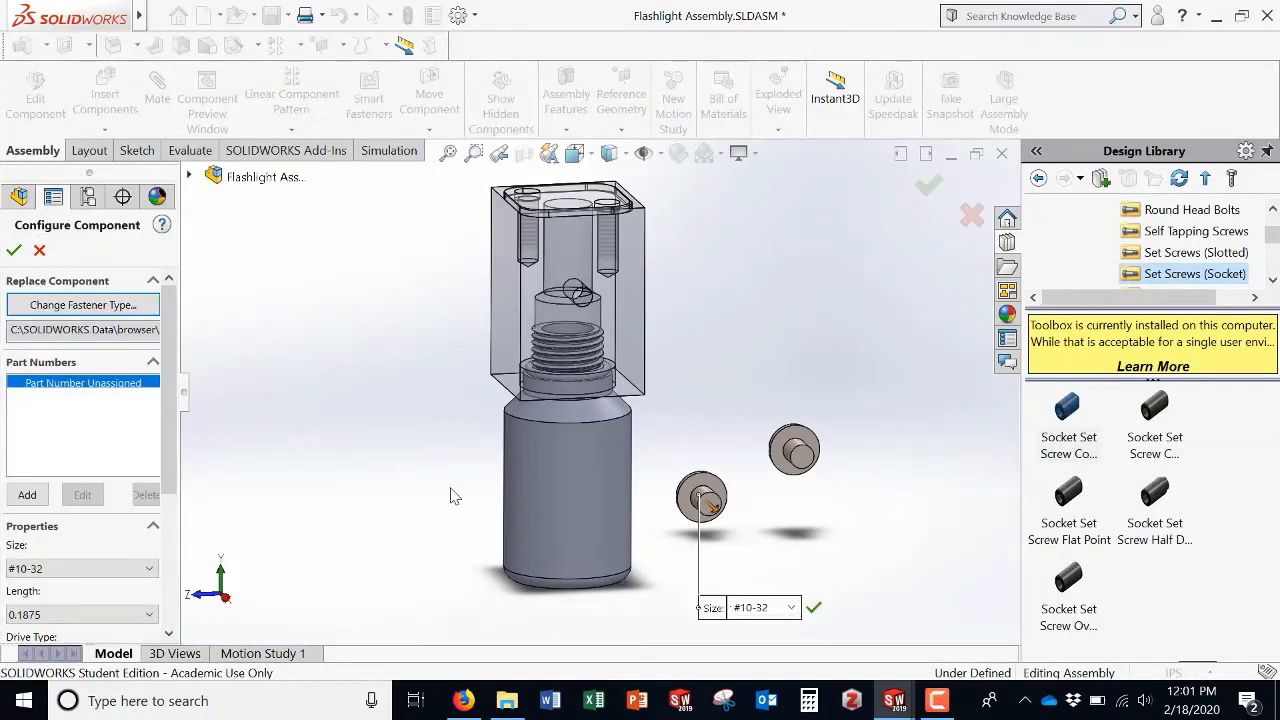
left_click(131, 572)
left_click(134, 570)
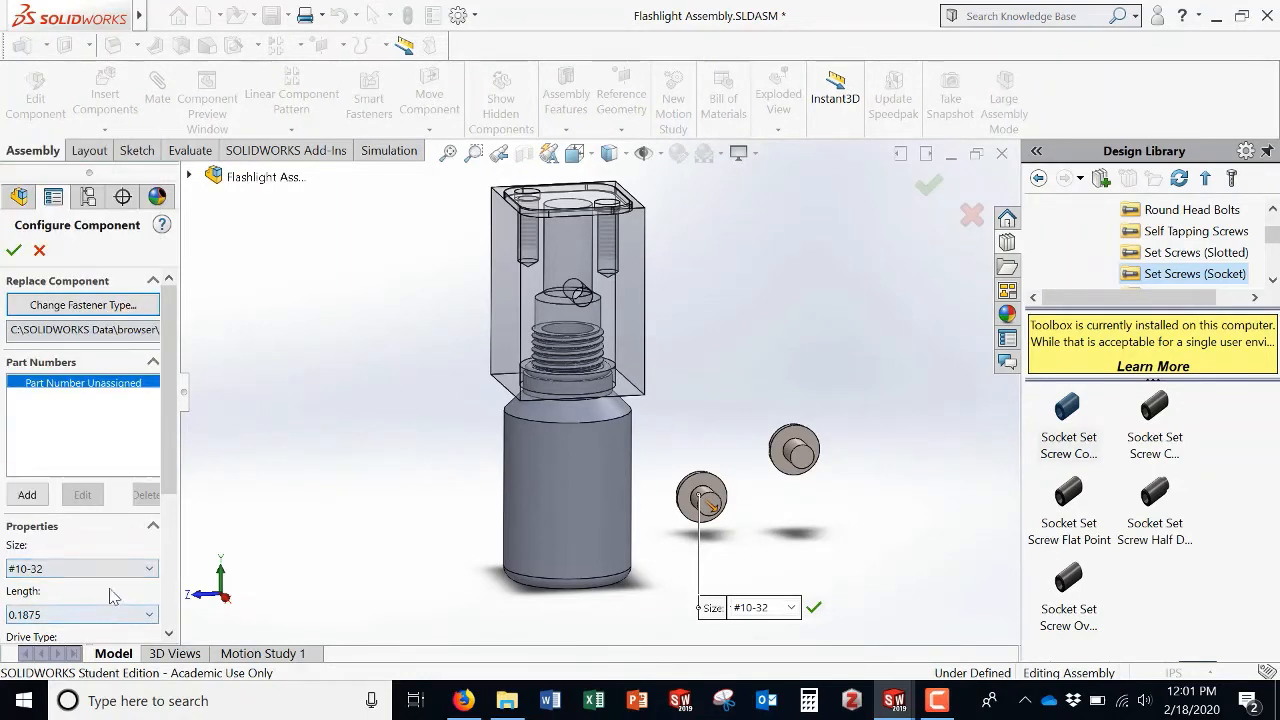
scroll(168, 470, "down", 3)
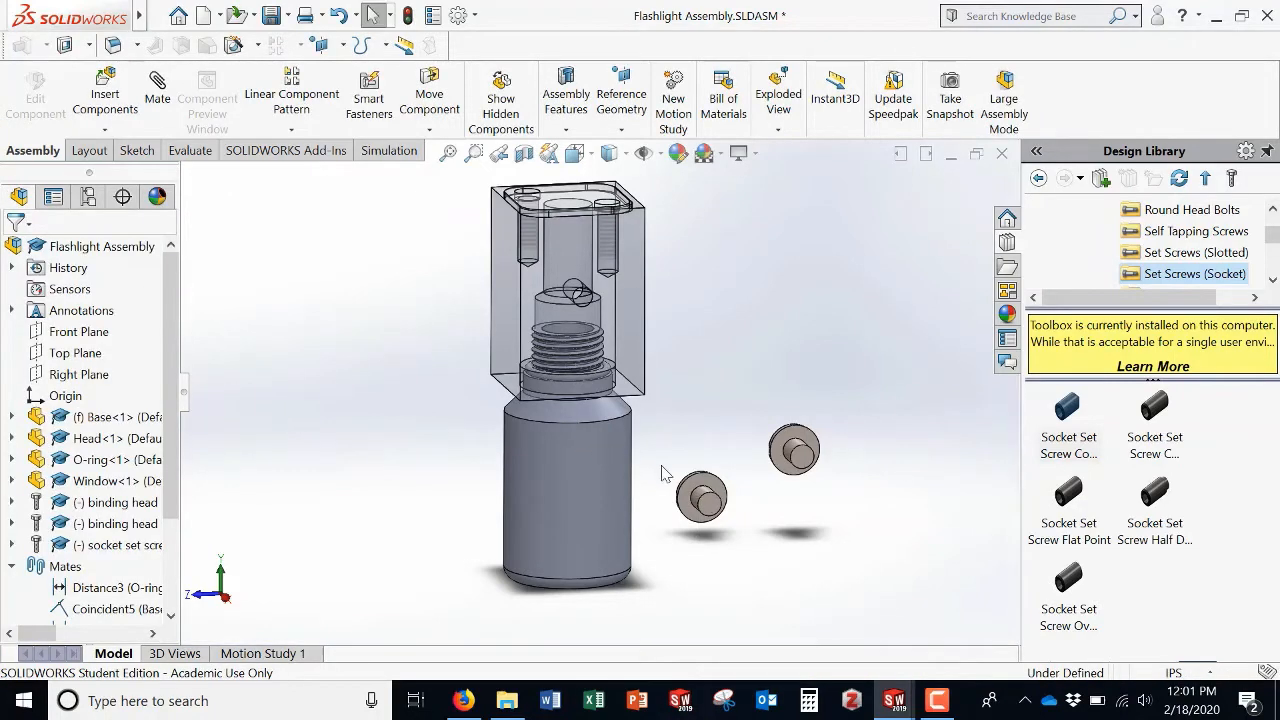
Step: Move the binding head screws up beside the Head and zoom in on them
left_click_drag(697, 495, 737, 419)
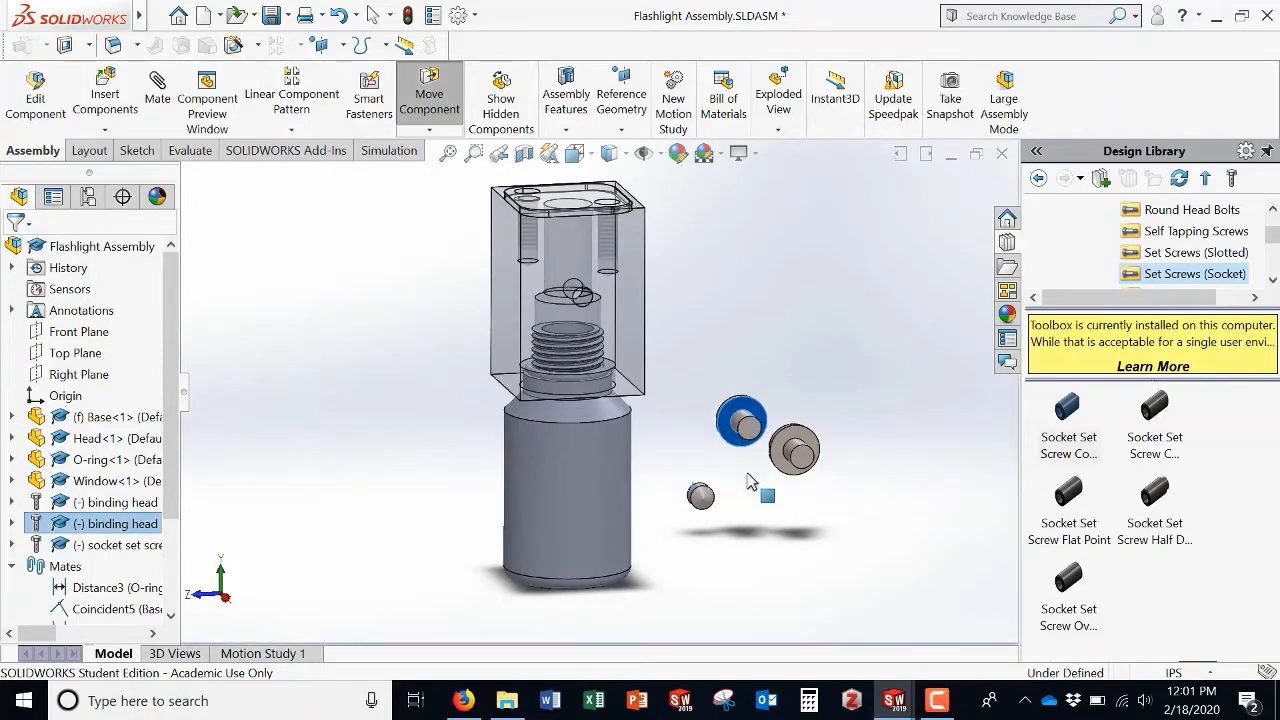
key("Escape")
middle_click_drag(770, 490, 837, 520)
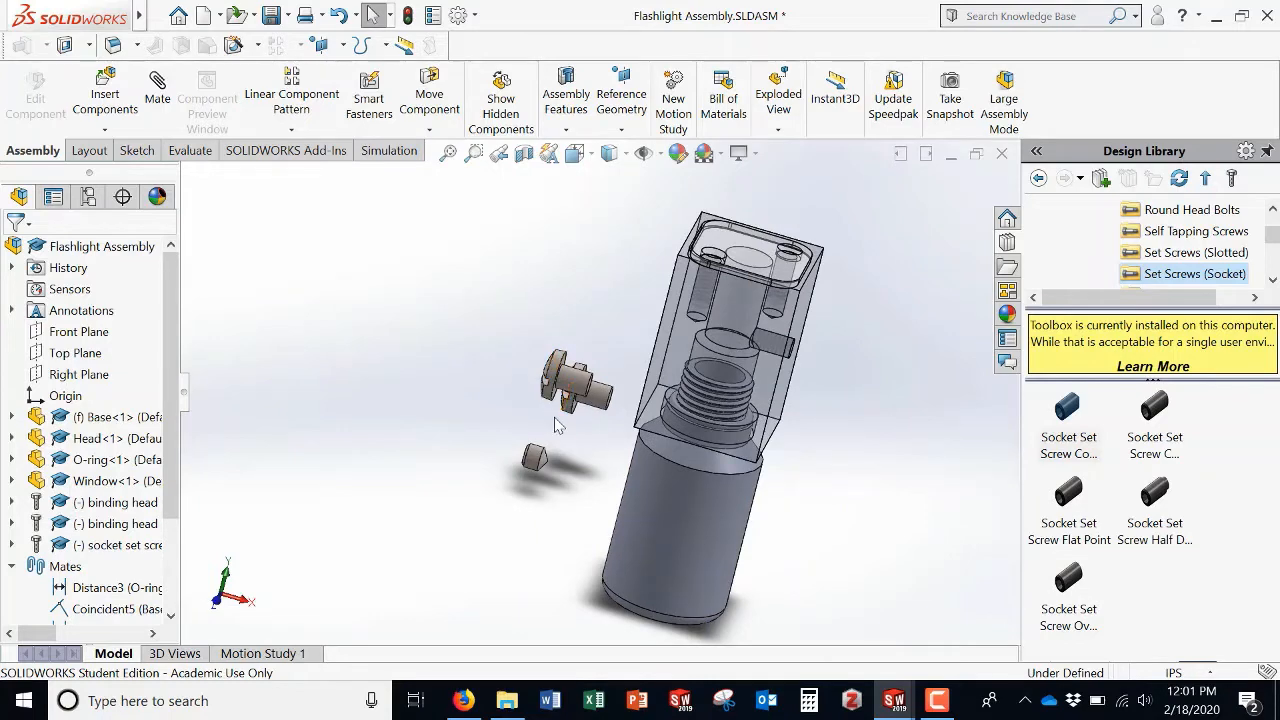
middle_click_drag(557, 425, 575, 405)
scroll(588, 390, "up", 2)
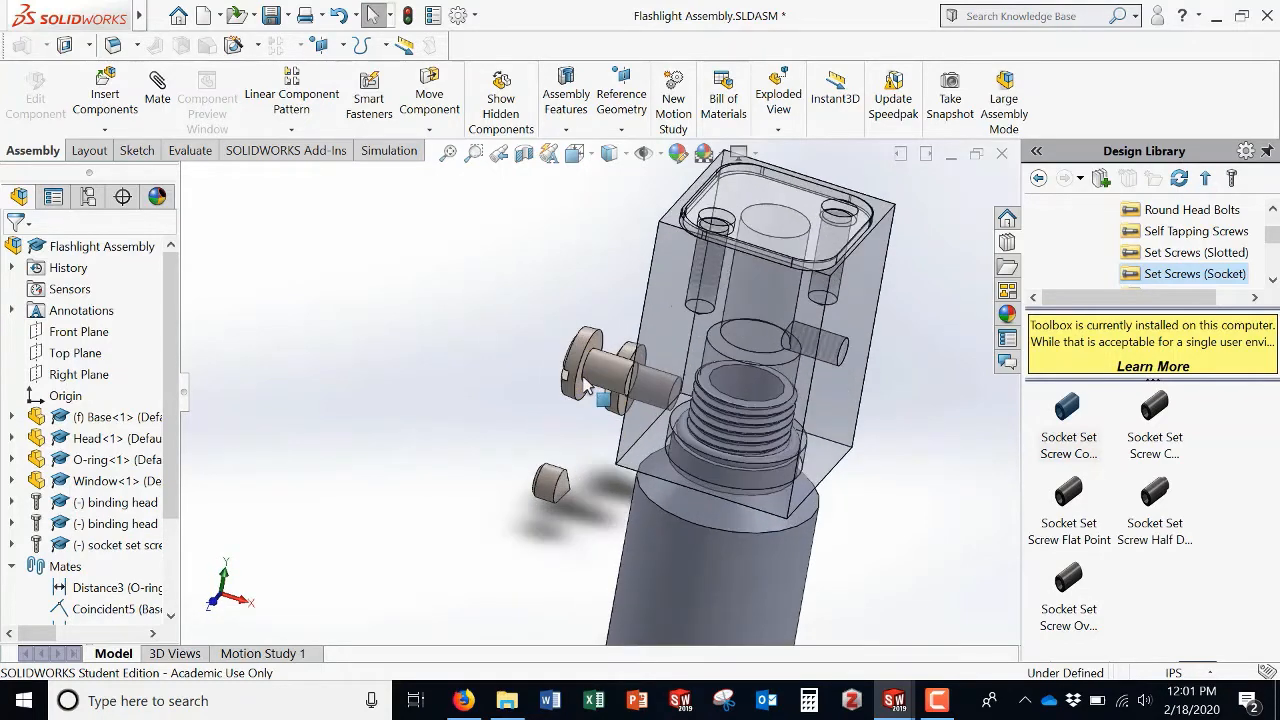
scroll(588, 390, "up", 2)
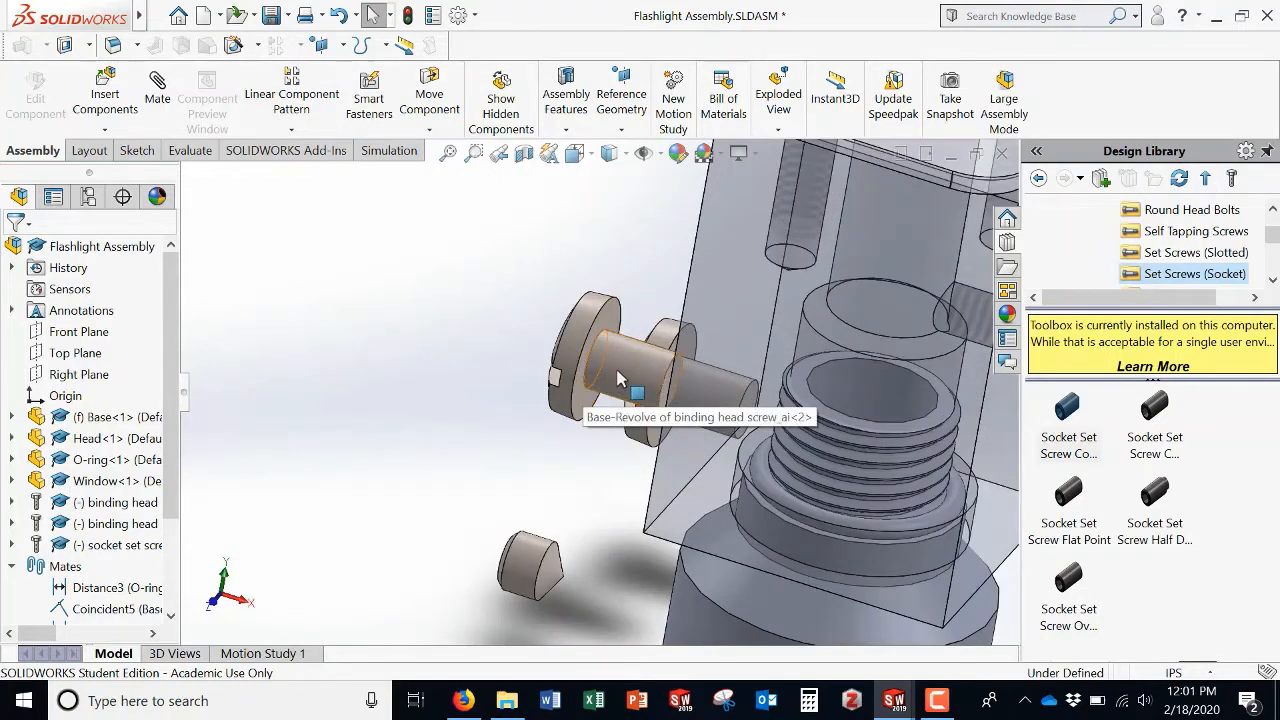
left_click(618, 380)
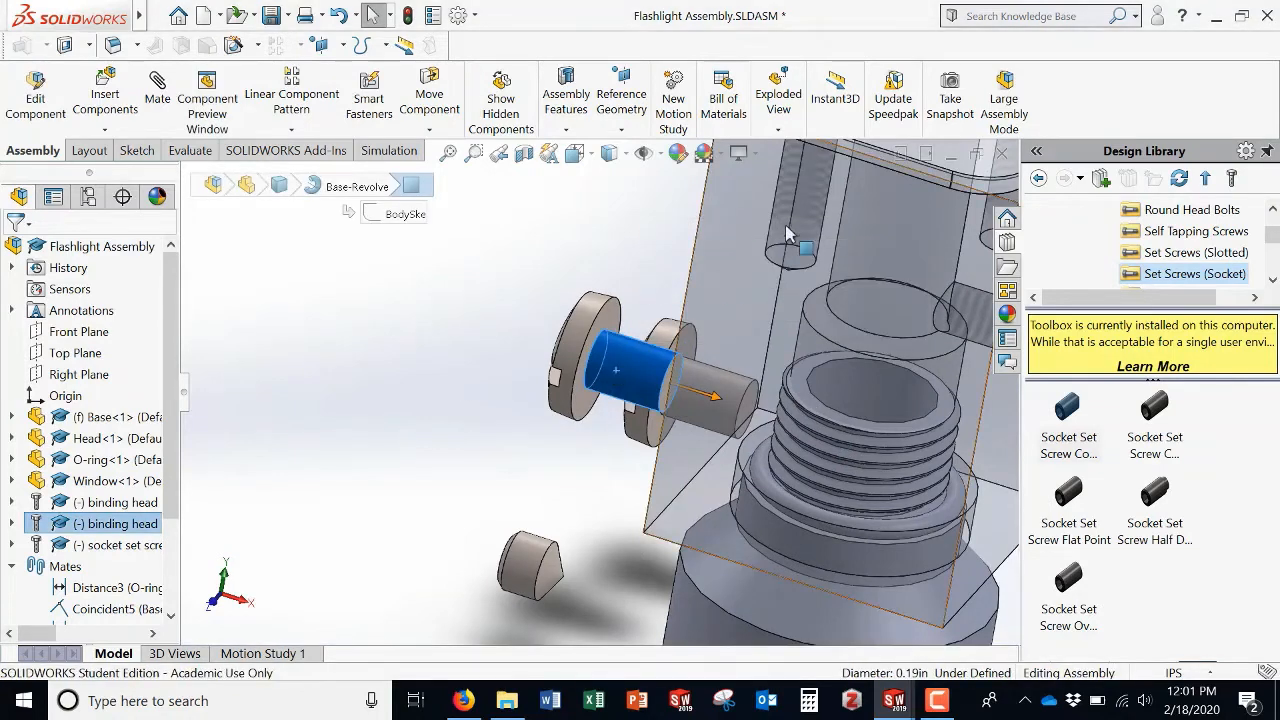
left_click(426, 222)
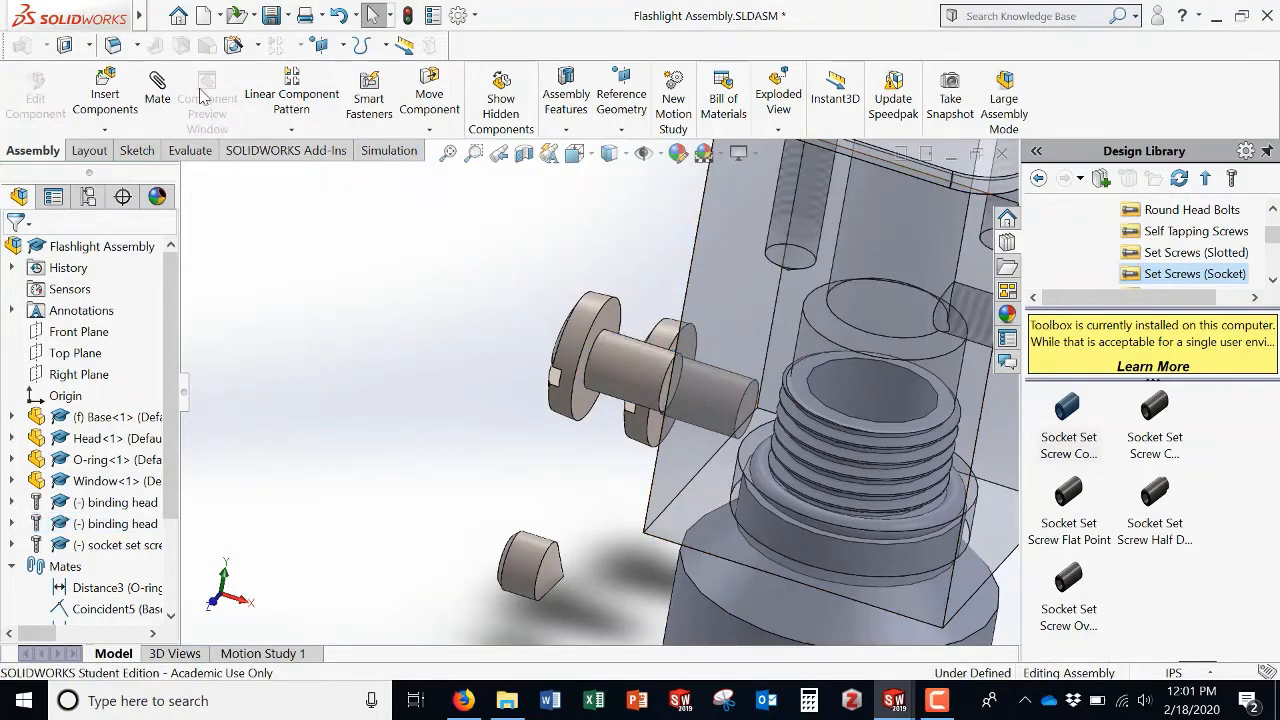
left_click(105, 92)
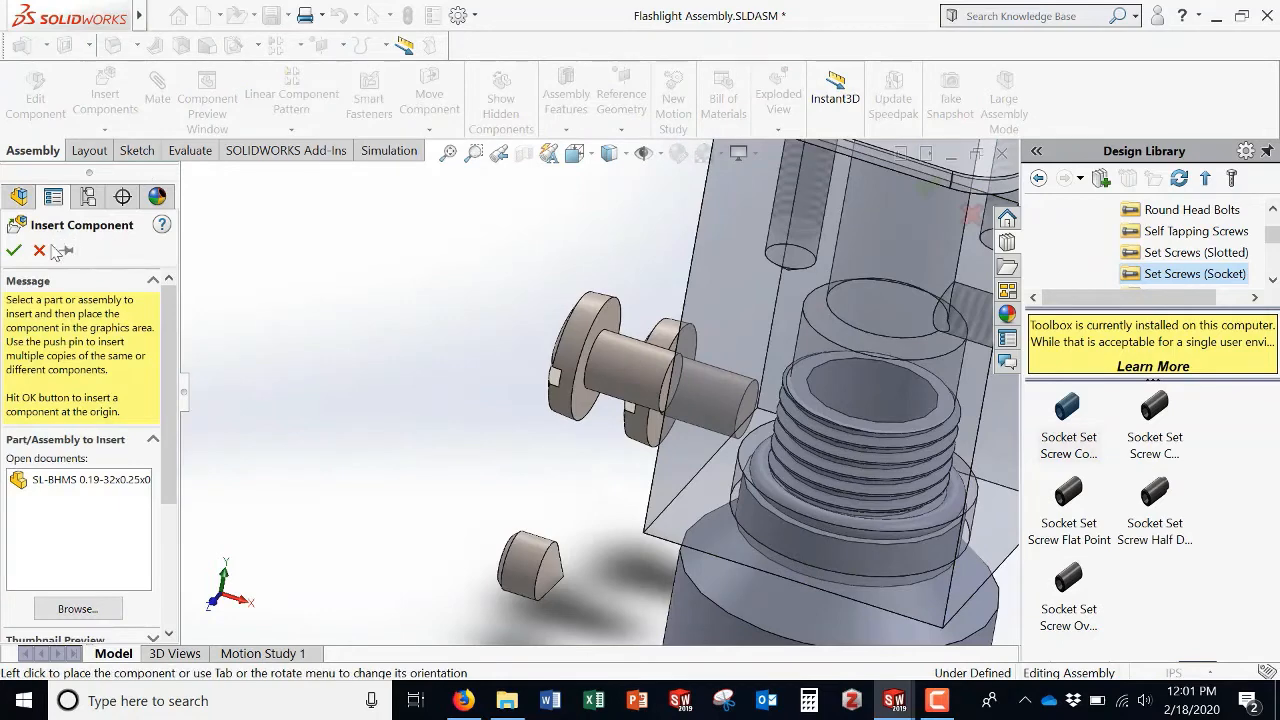
left_click(40, 250)
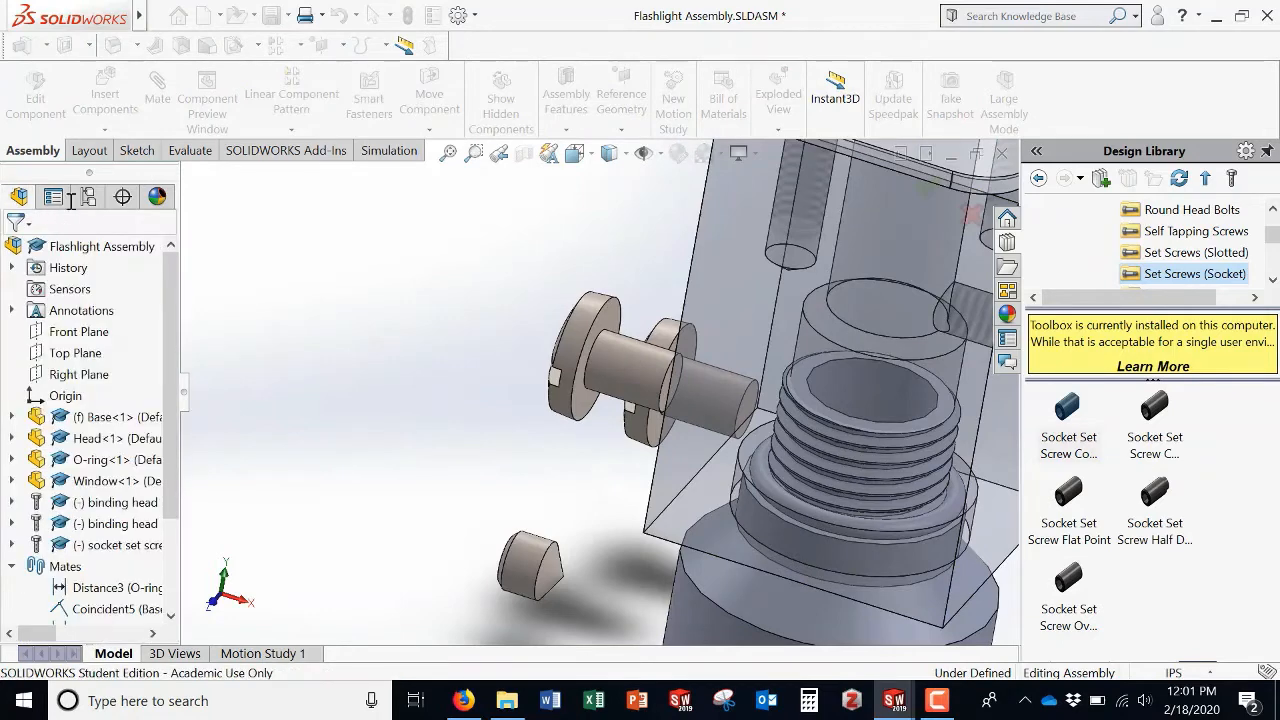
Step: Add a concentric mate between a binding head screw's shank and a screw hole in the Window's top
left_click(620, 370)
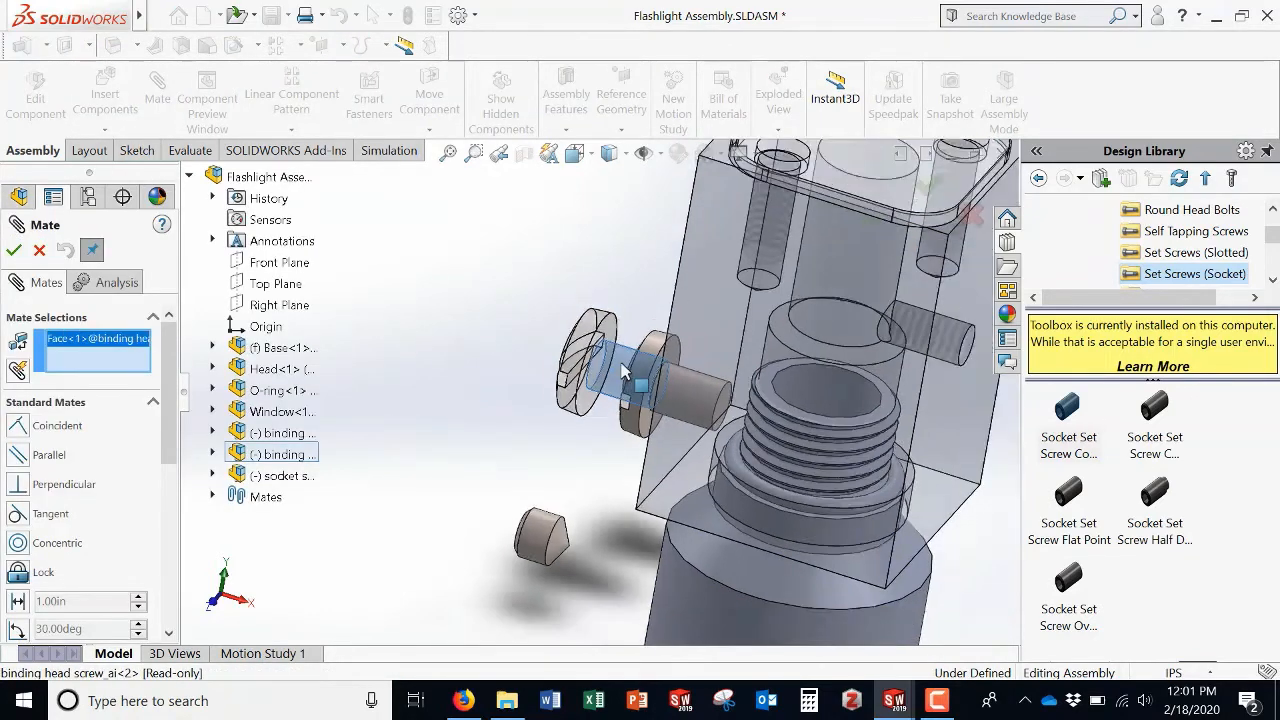
scroll(620, 370, "up", 3)
scroll(717, 258, "down", 3)
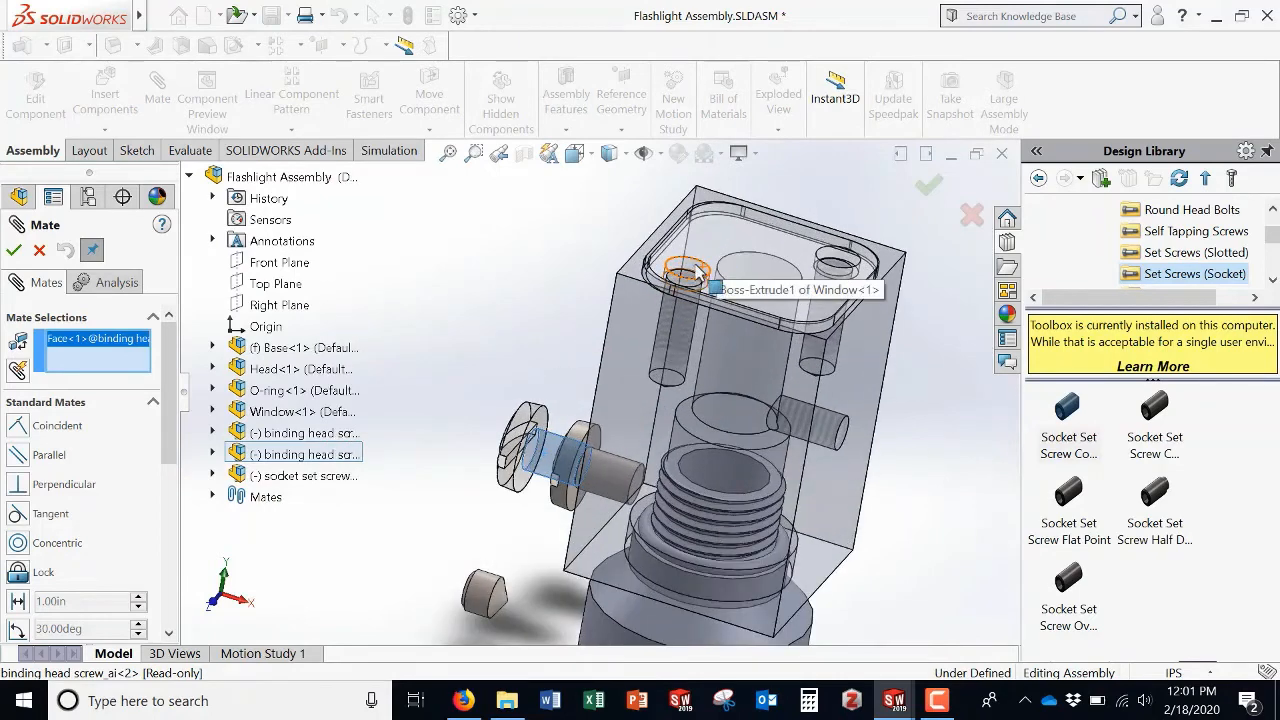
left_click(693, 270)
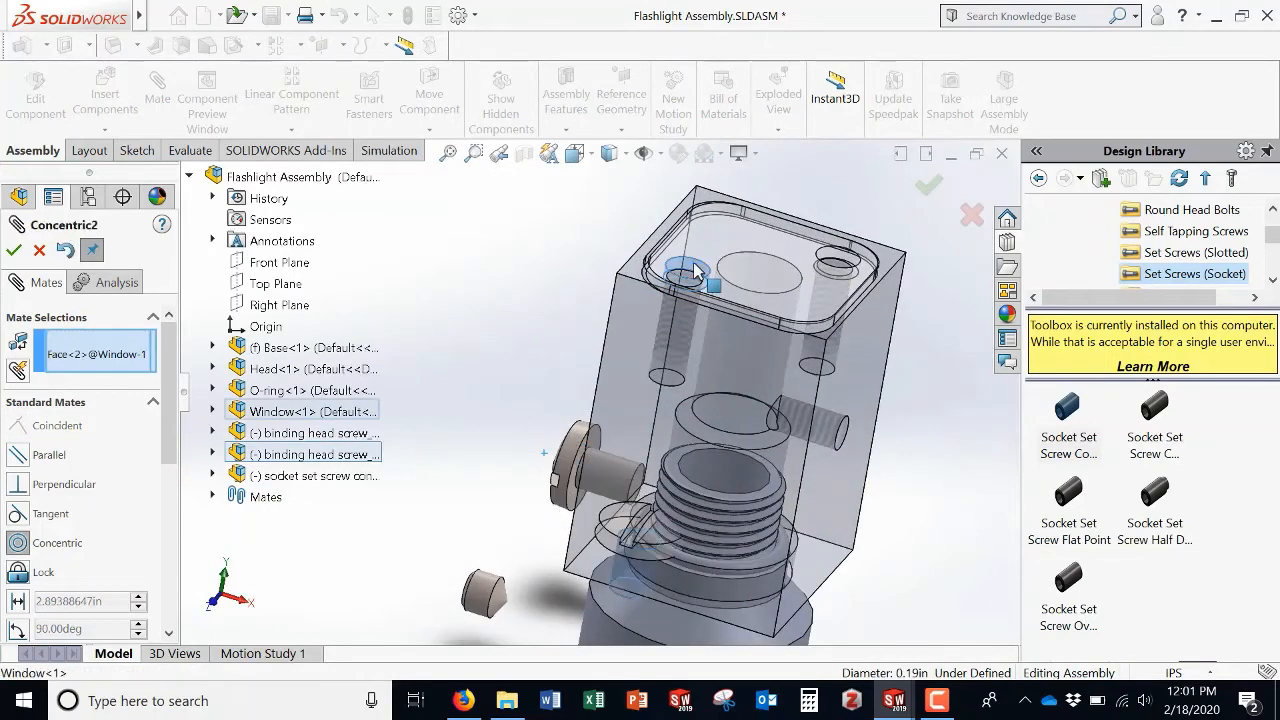
left_click(13, 251)
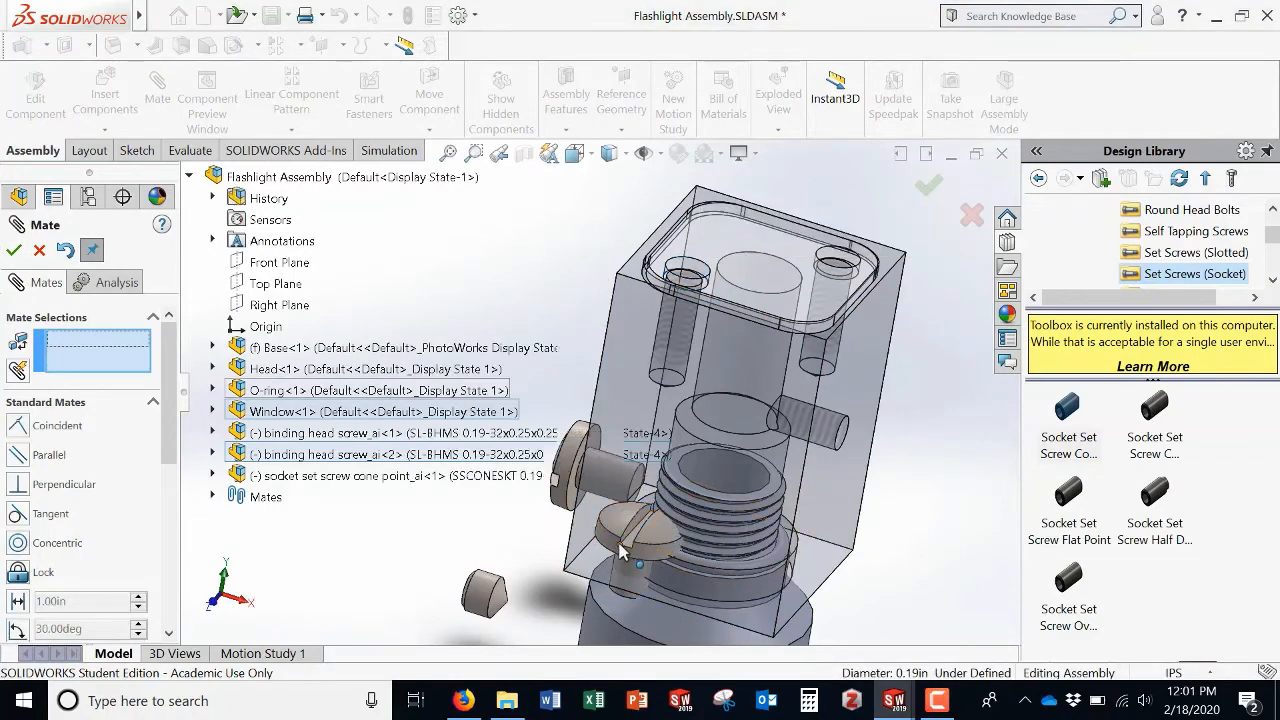
Step: Add a coincident mate between the underside of a binding head screw's head and the Window's top face
left_click_drag(613, 547, 631, 236)
middle_click_drag(561, 293, 625, 186)
left_click(624, 244)
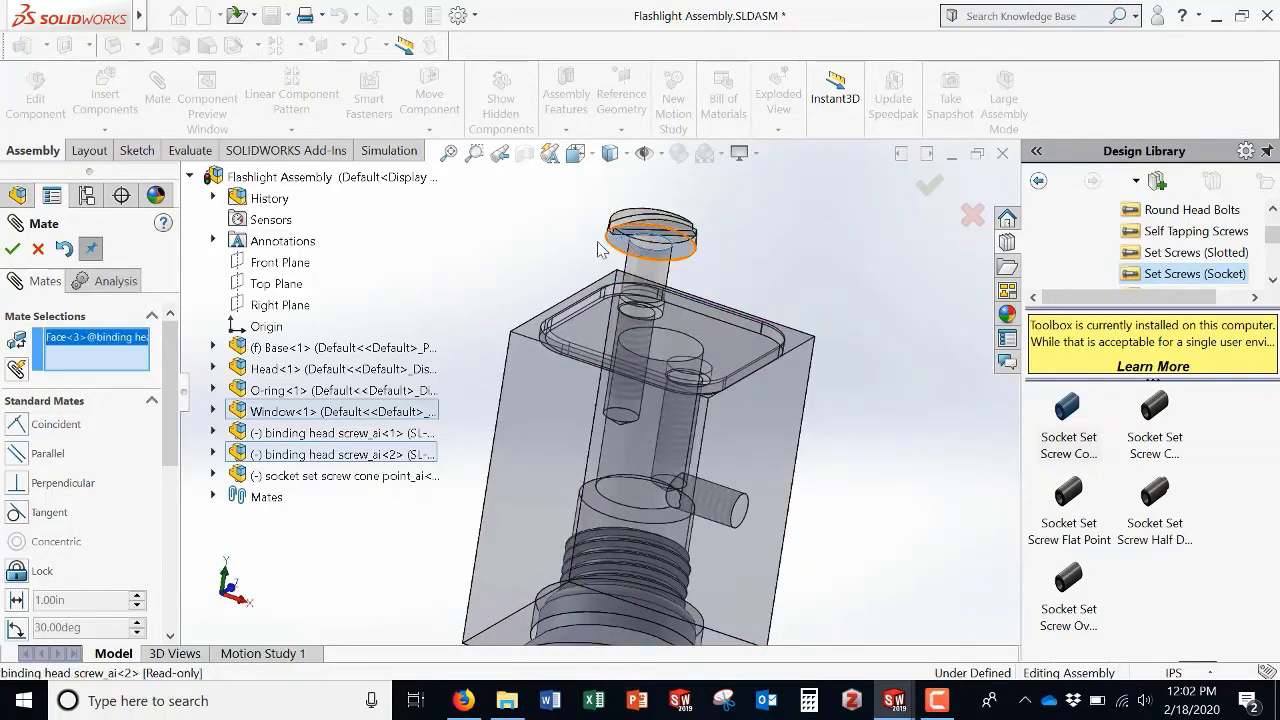
middle_click_drag(624, 244, 615, 352)
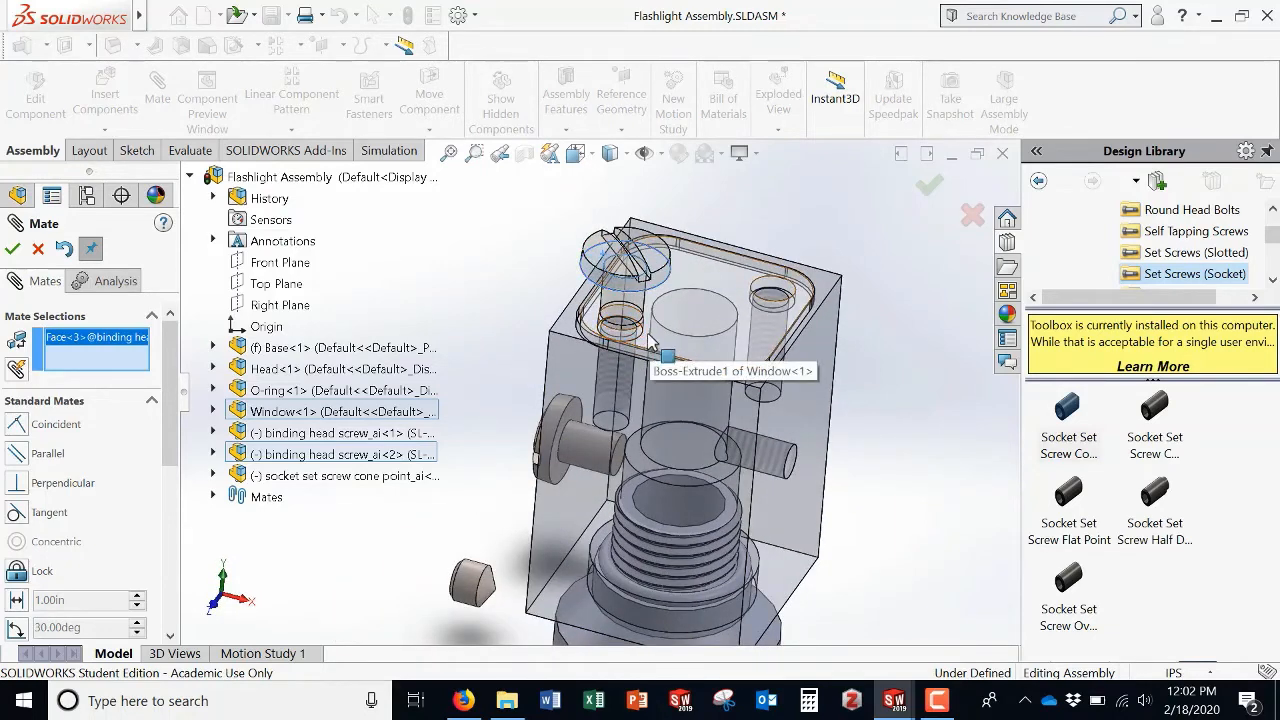
left_click(651, 340)
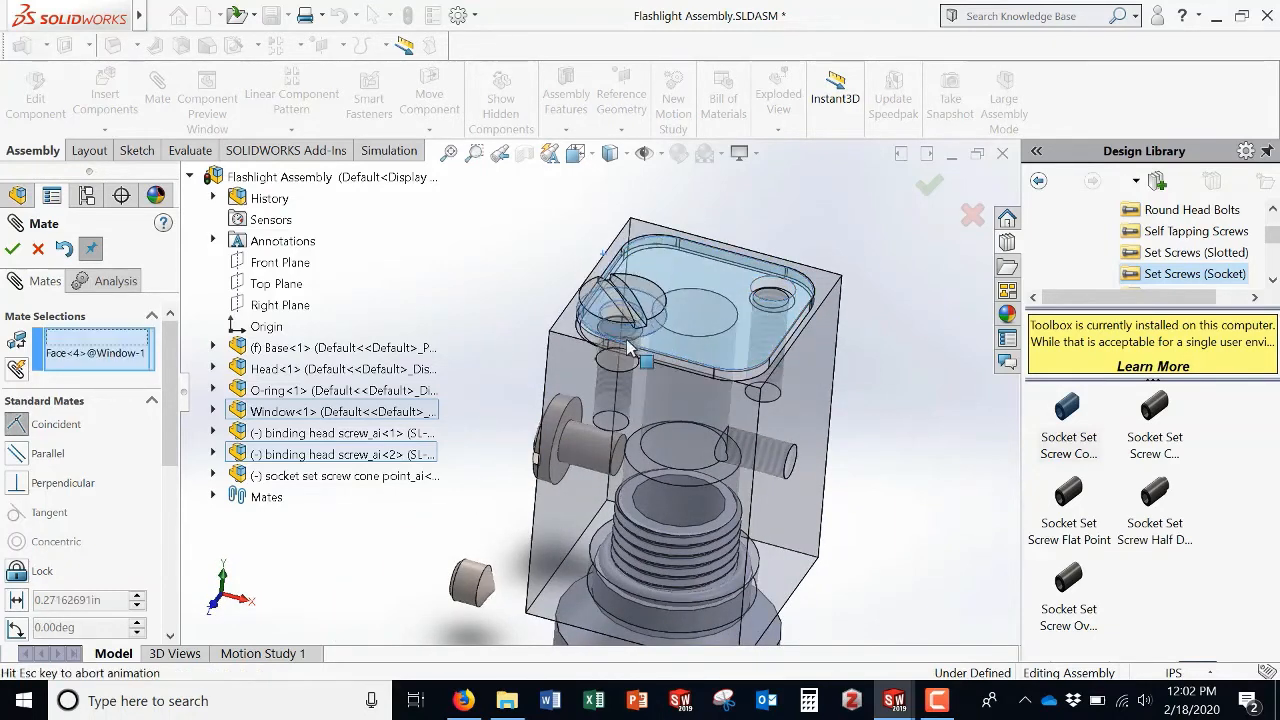
left_click(12, 250)
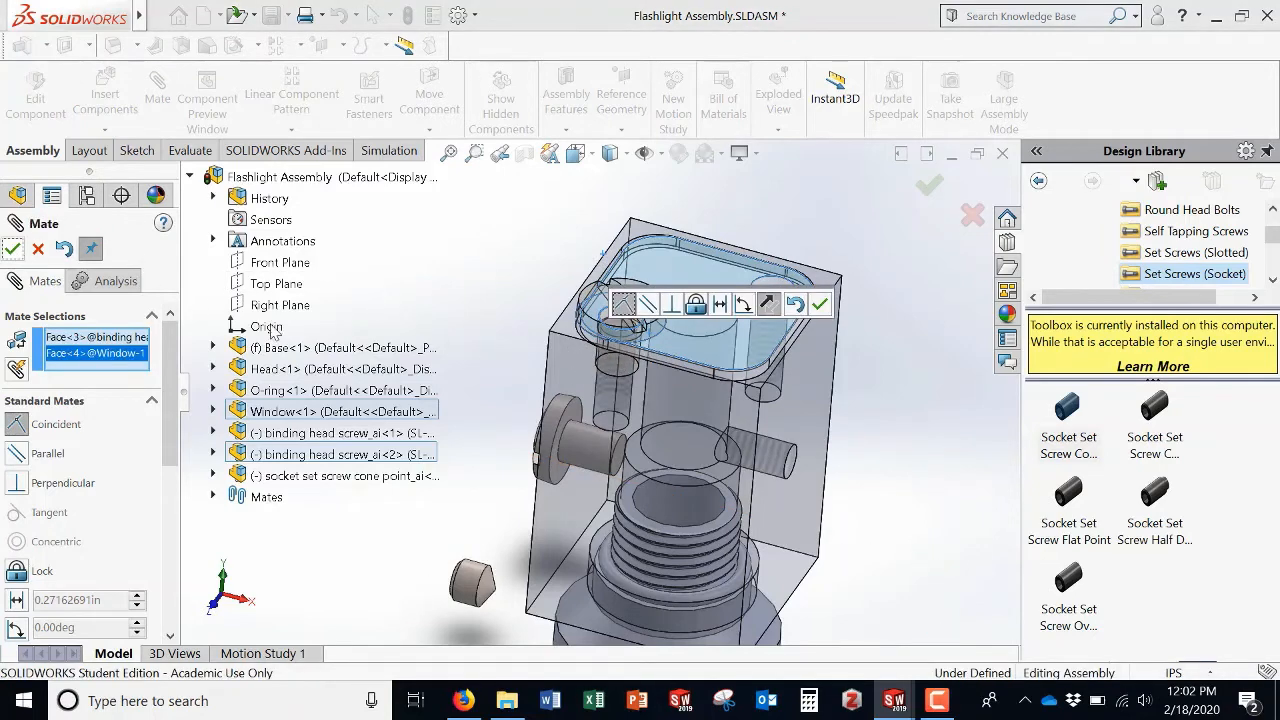
Step: Mate the other binding head screw's head underside coincident with the Window's top face
middle_click_drag(498, 277, 510, 305)
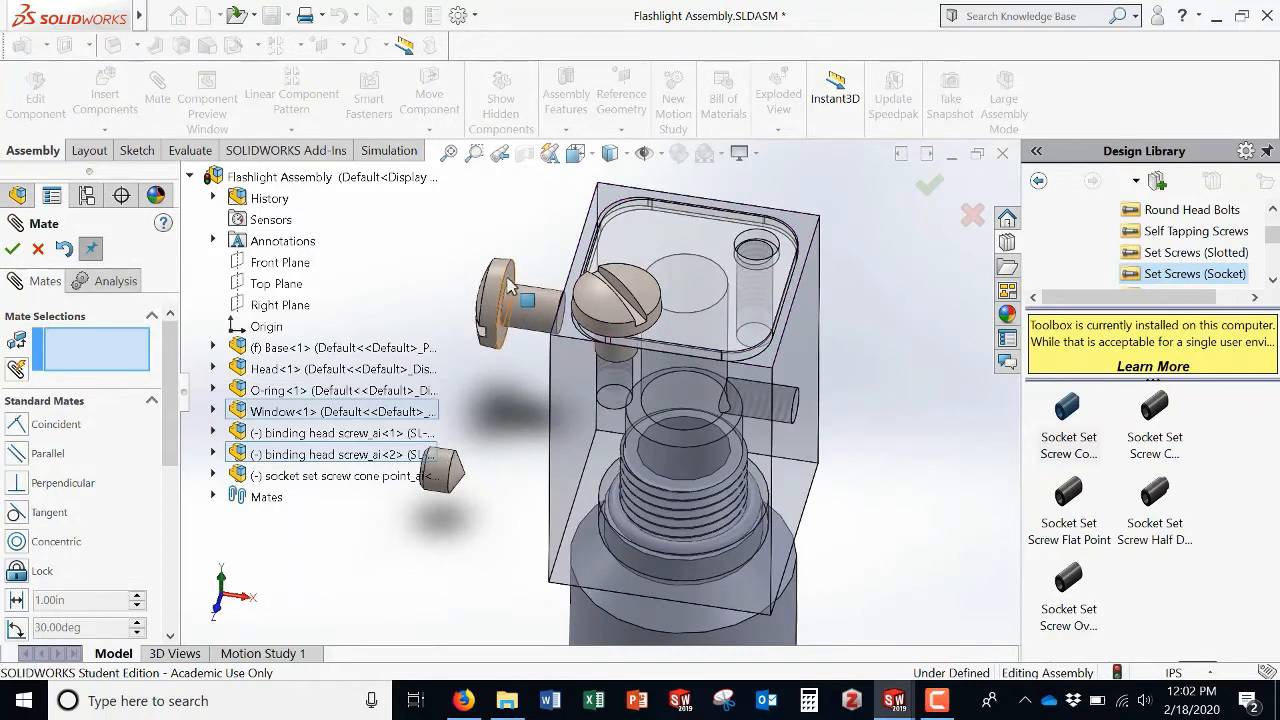
left_click(510, 285)
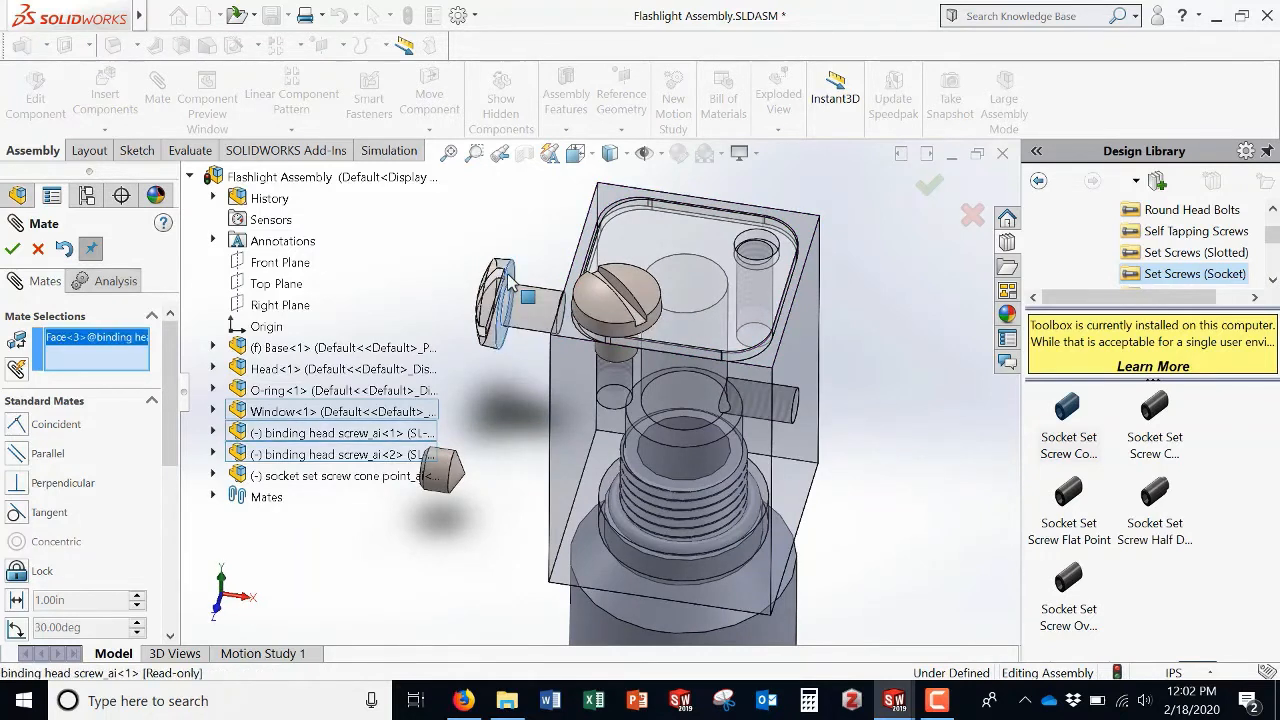
left_click(744, 284)
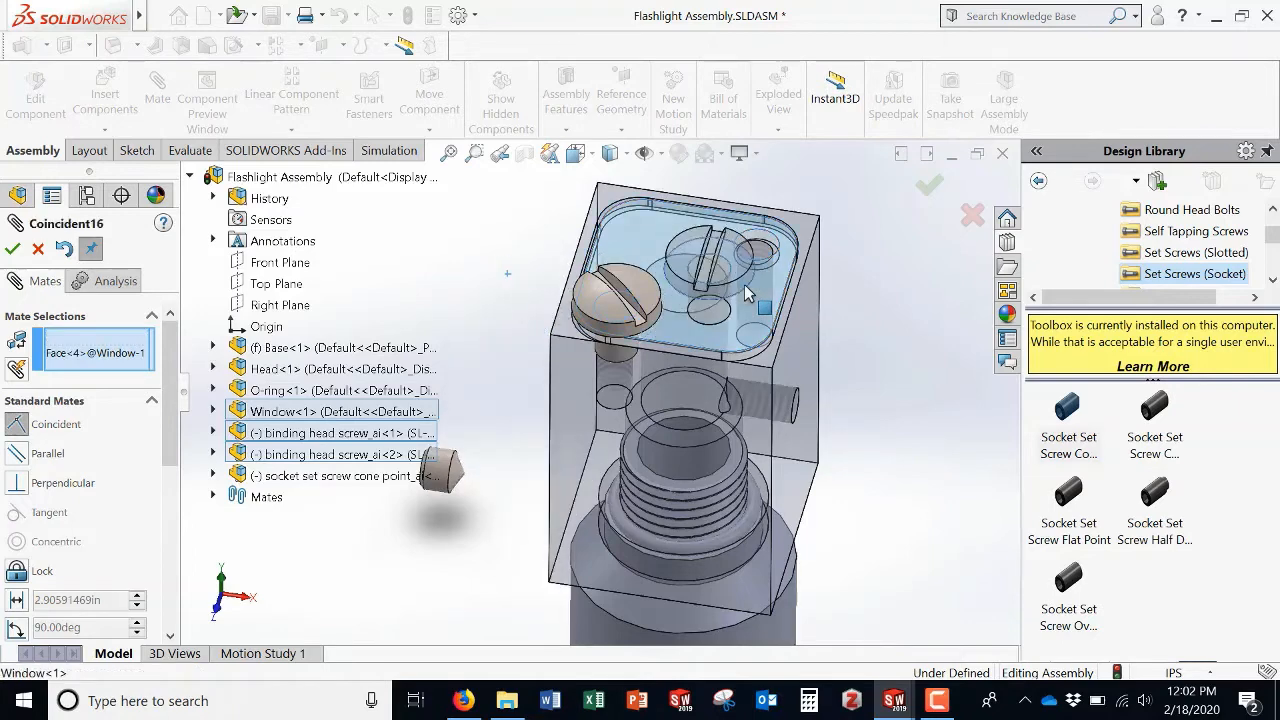
left_click(13, 250)
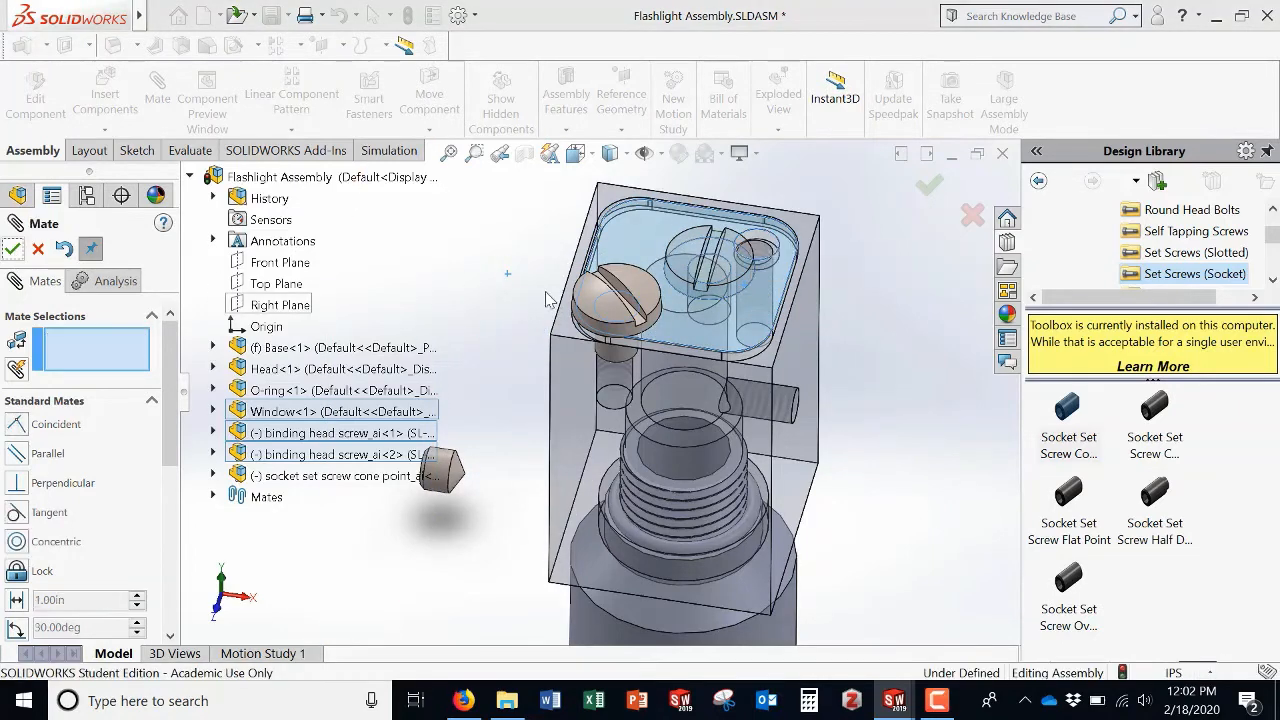
Step: Add a concentric mate between the second binding head screw's shank and the remaining screw hole in the Window
left_click(757, 242)
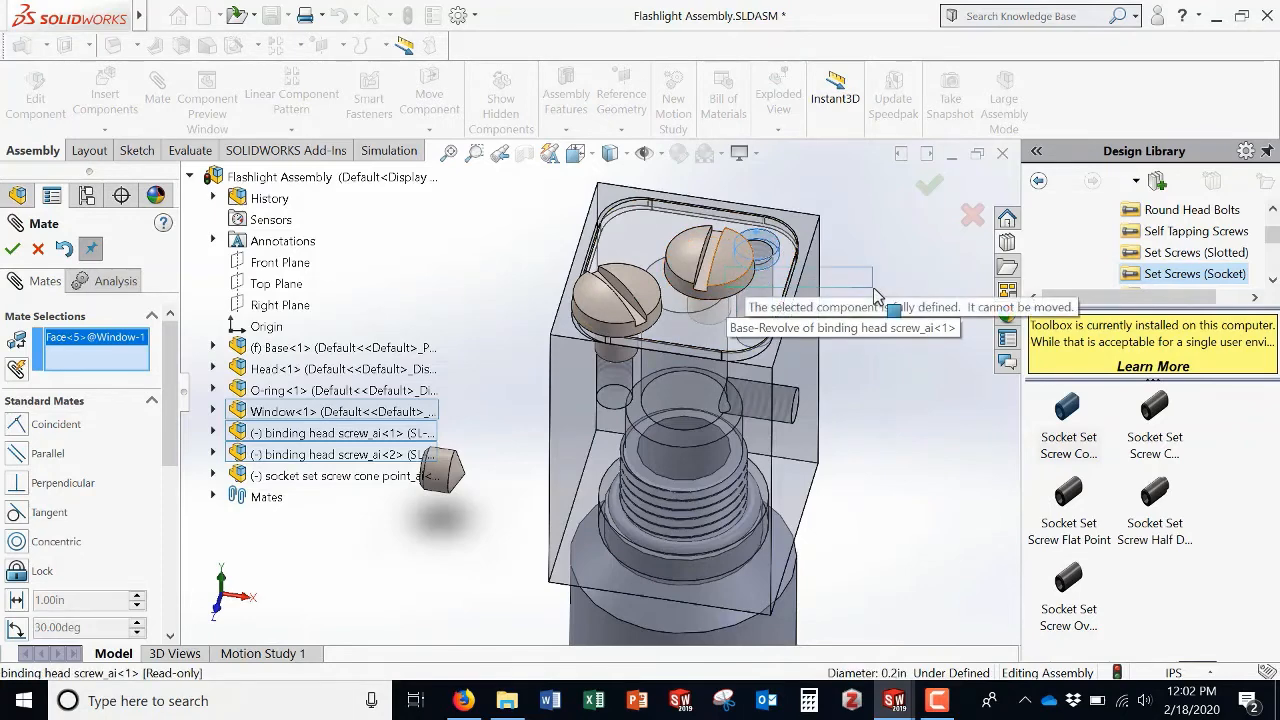
left_click(768, 281)
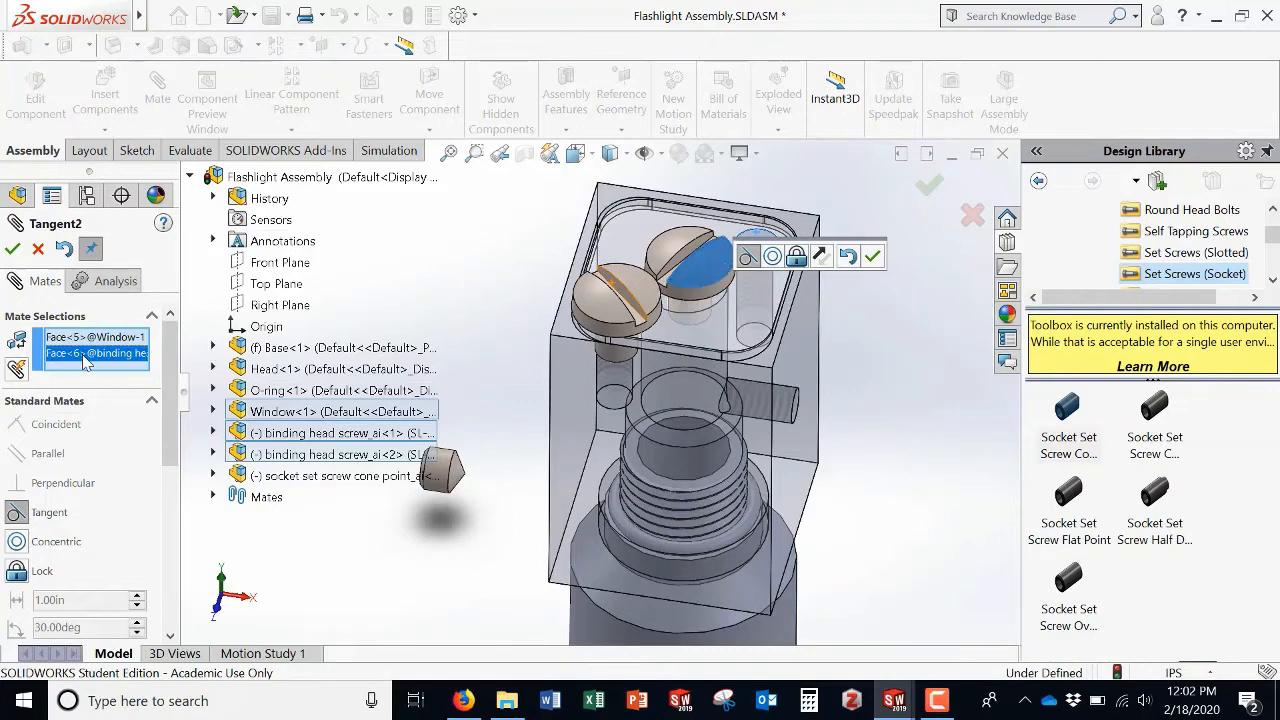
key("Delete")
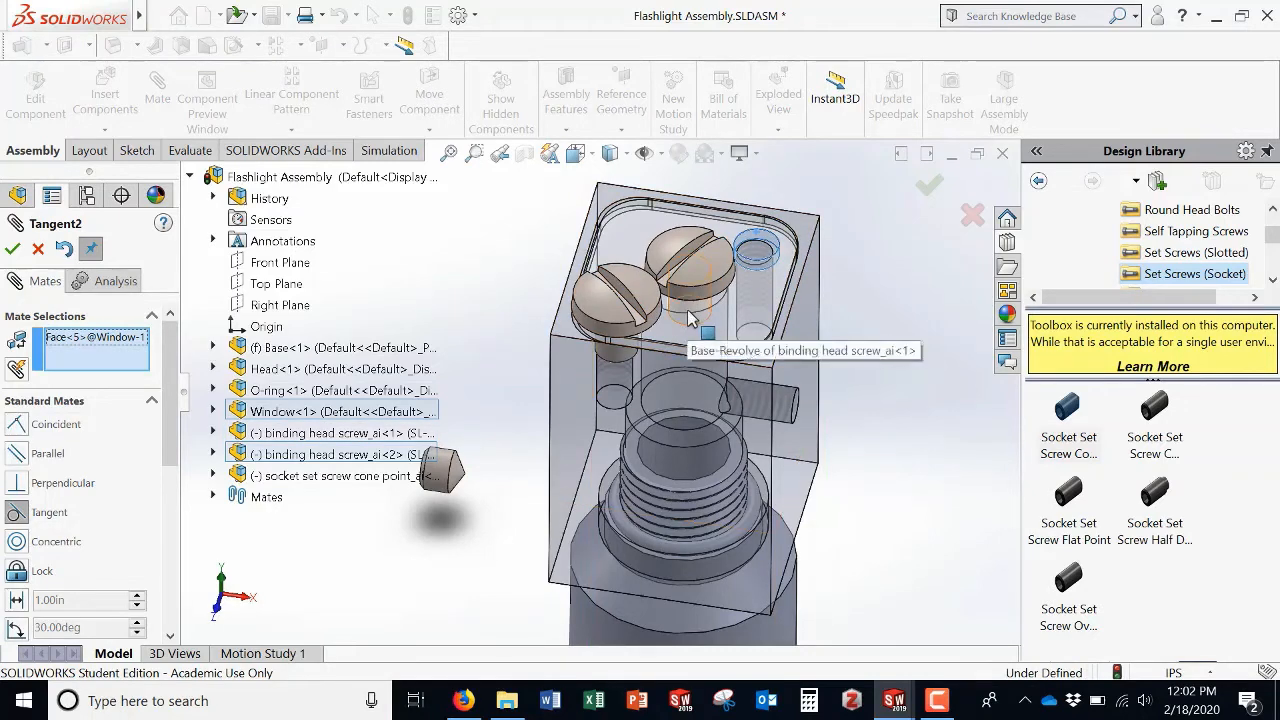
left_click(689, 319)
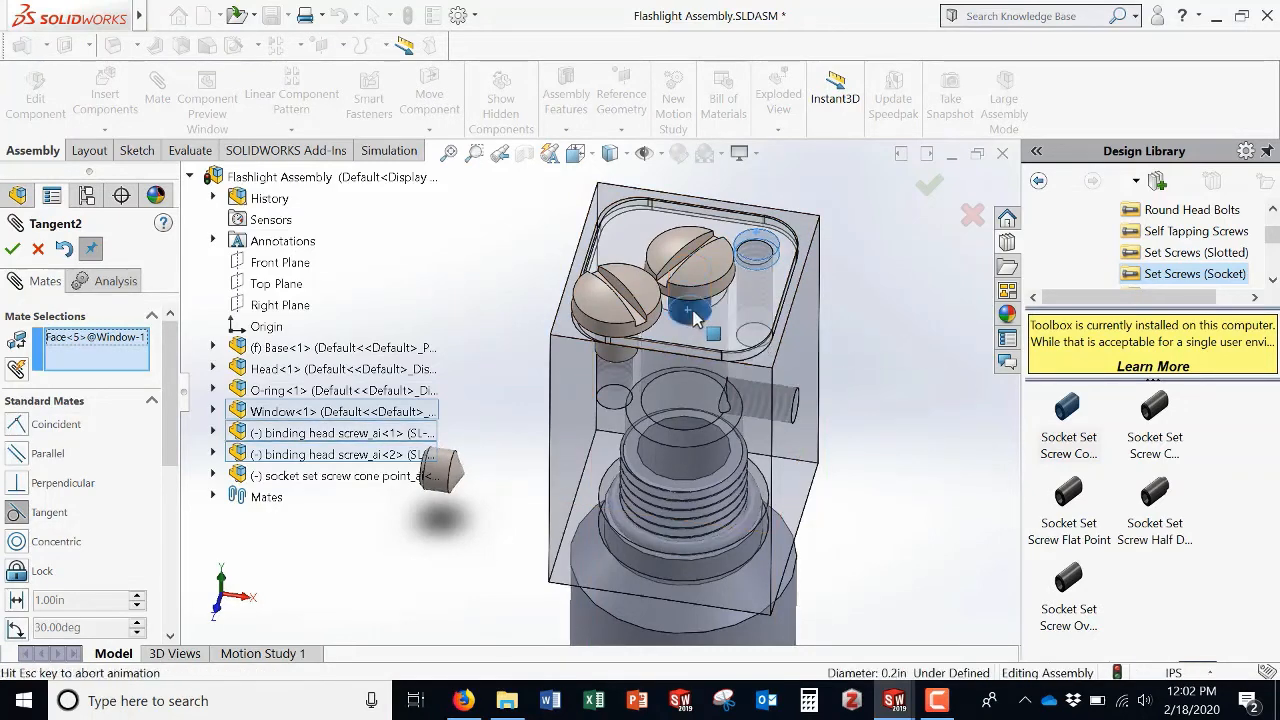
left_click(12, 250)
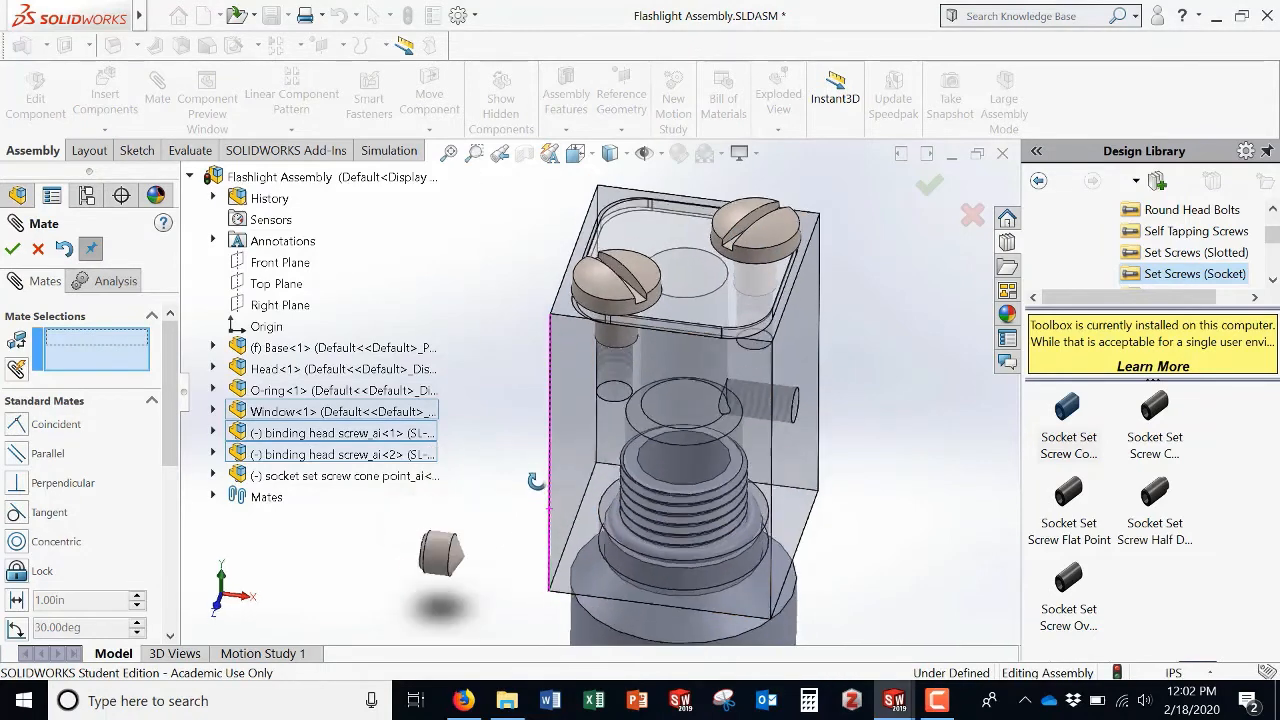
Step: Add a concentric mate between the set screw and the side hole in the Head, flipping the mate alignment
middle_click_drag(536, 481, 468, 585)
left_click(455, 597)
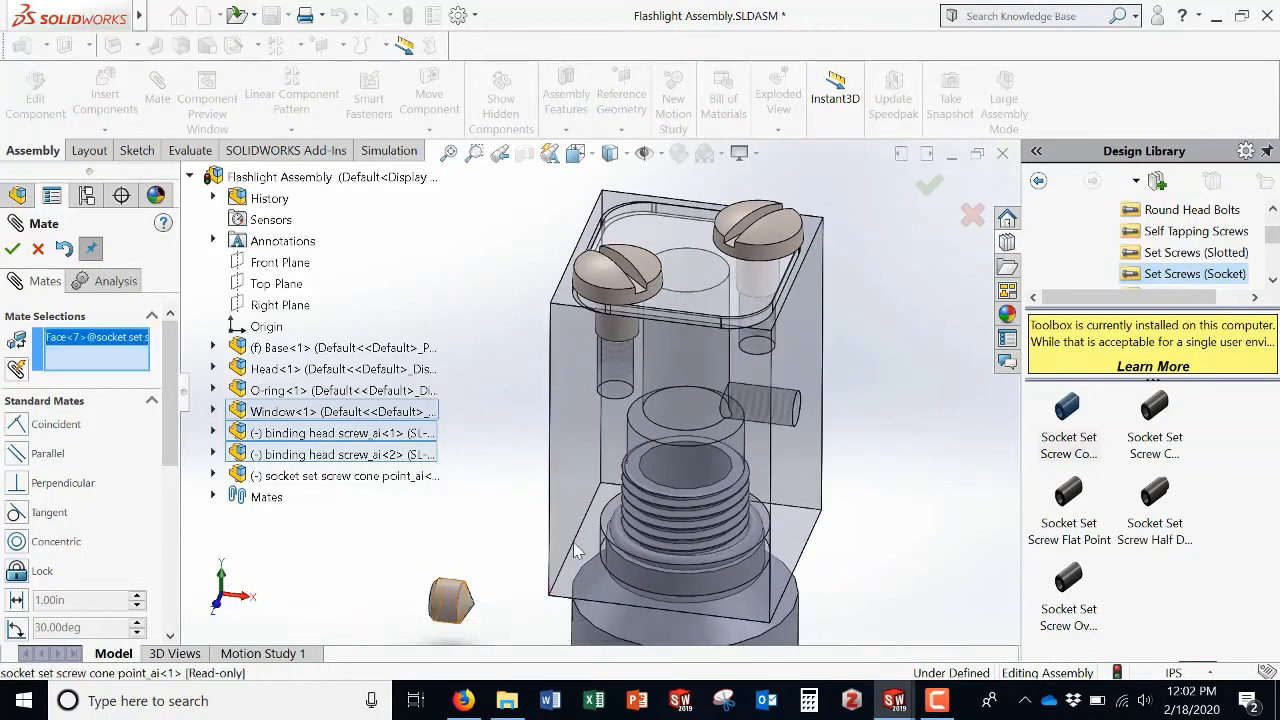
middle_click_drag(820, 407, 740, 422)
left_click(718, 428)
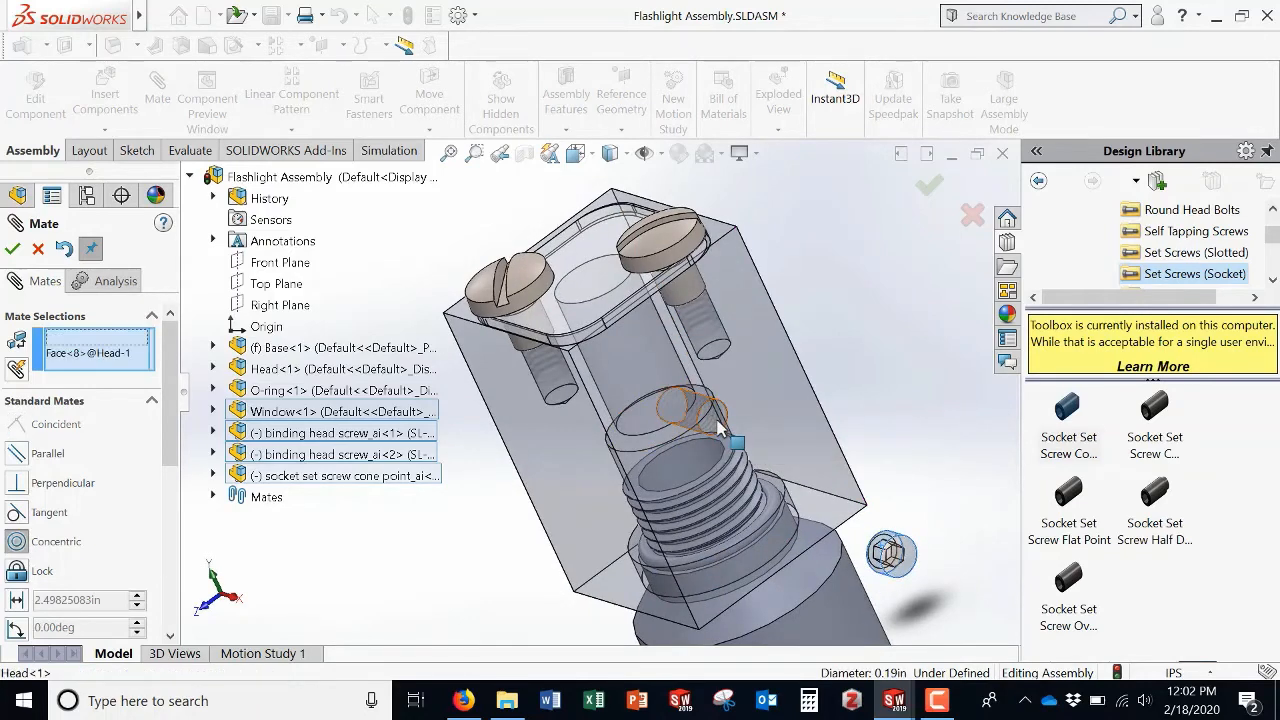
middle_click_drag(575, 467, 646, 366)
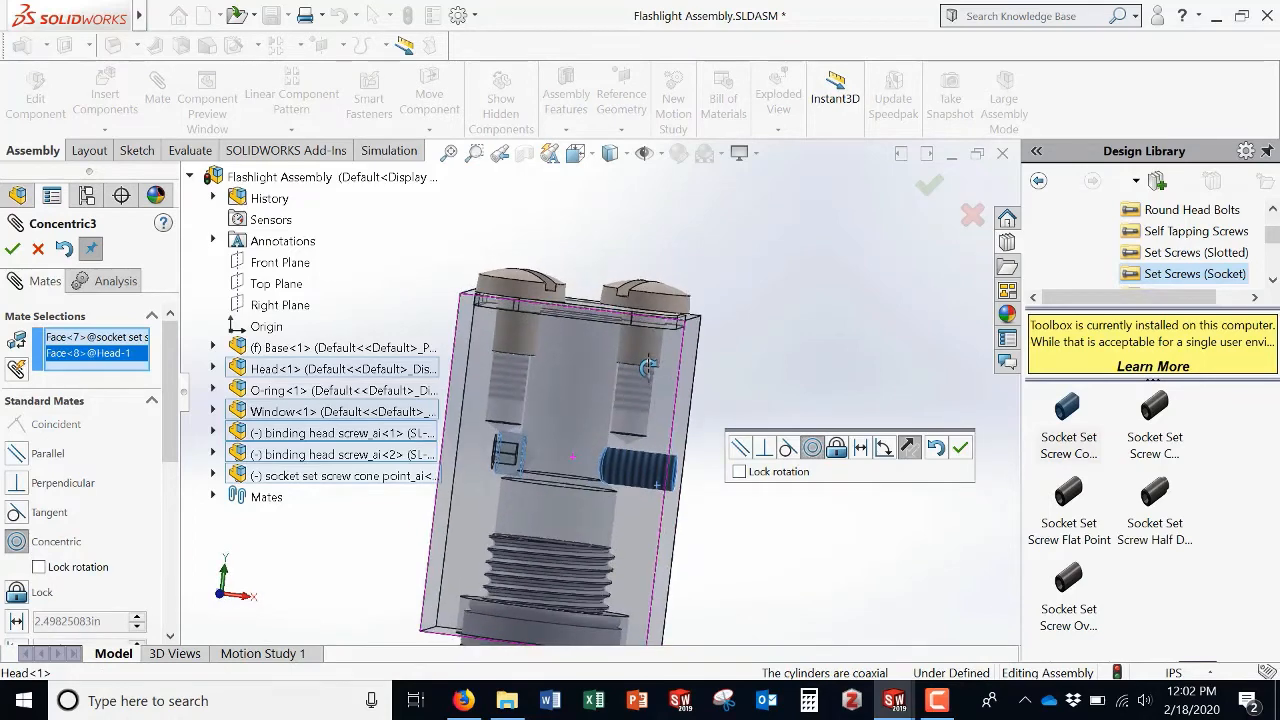
scroll(83, 601, "down", 4)
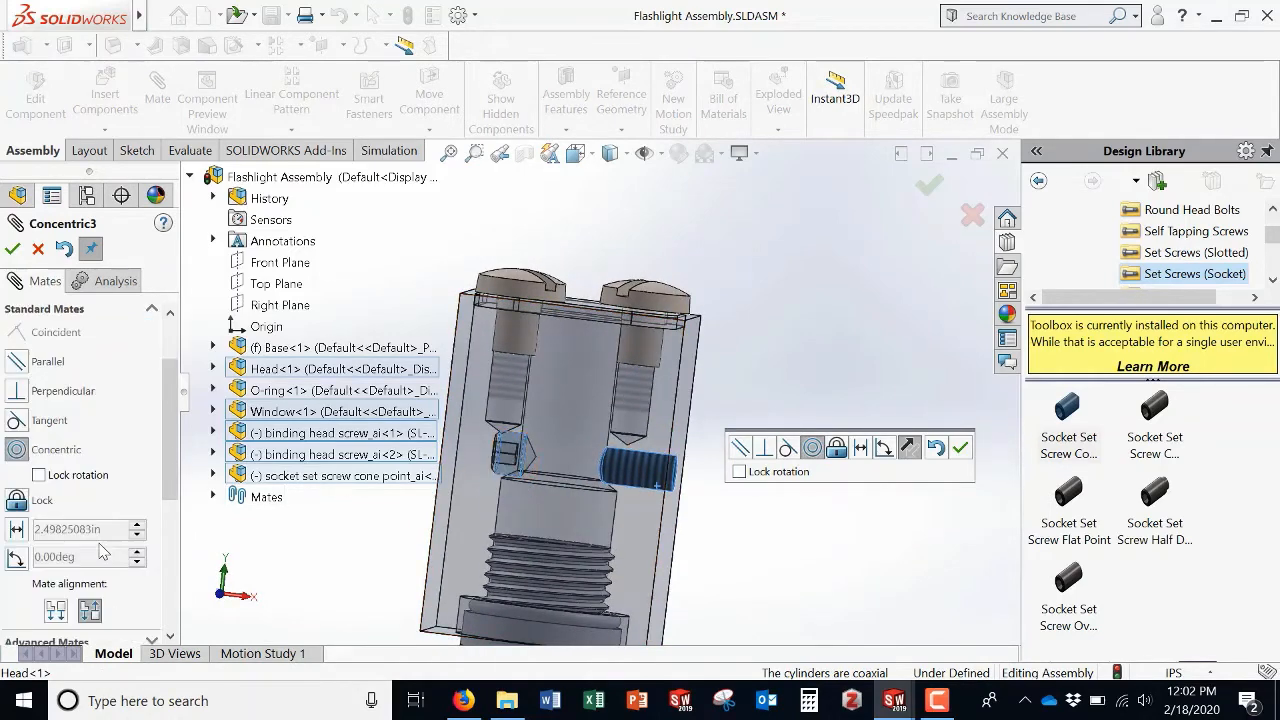
left_click(56, 521)
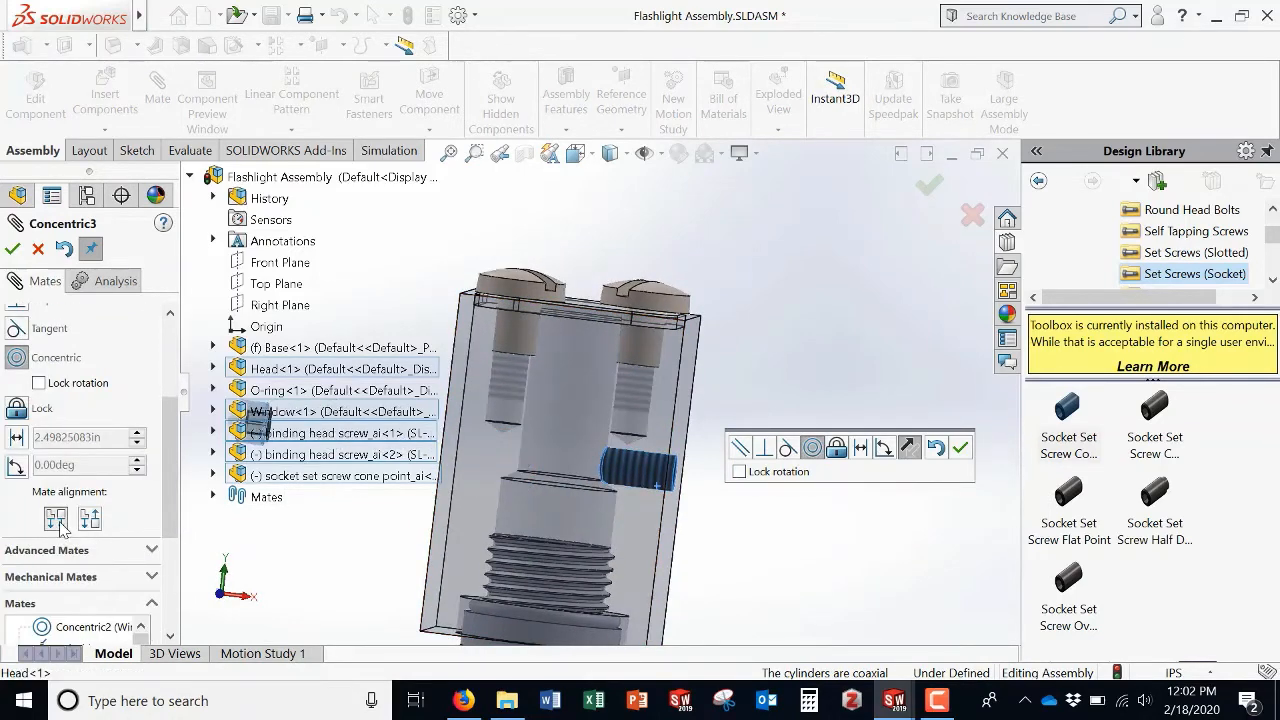
left_click(13, 249)
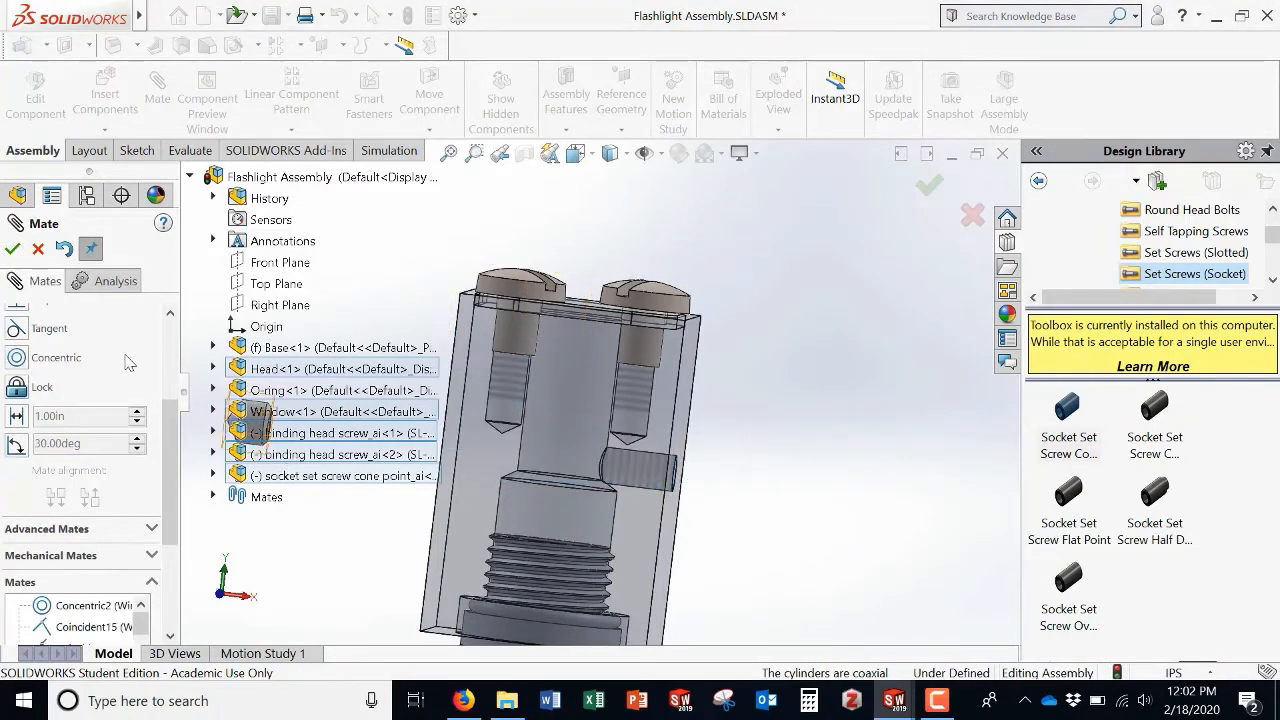
Step: Close the Mate command and drag the set screw outward along the Head's side hole
left_click(35, 249)
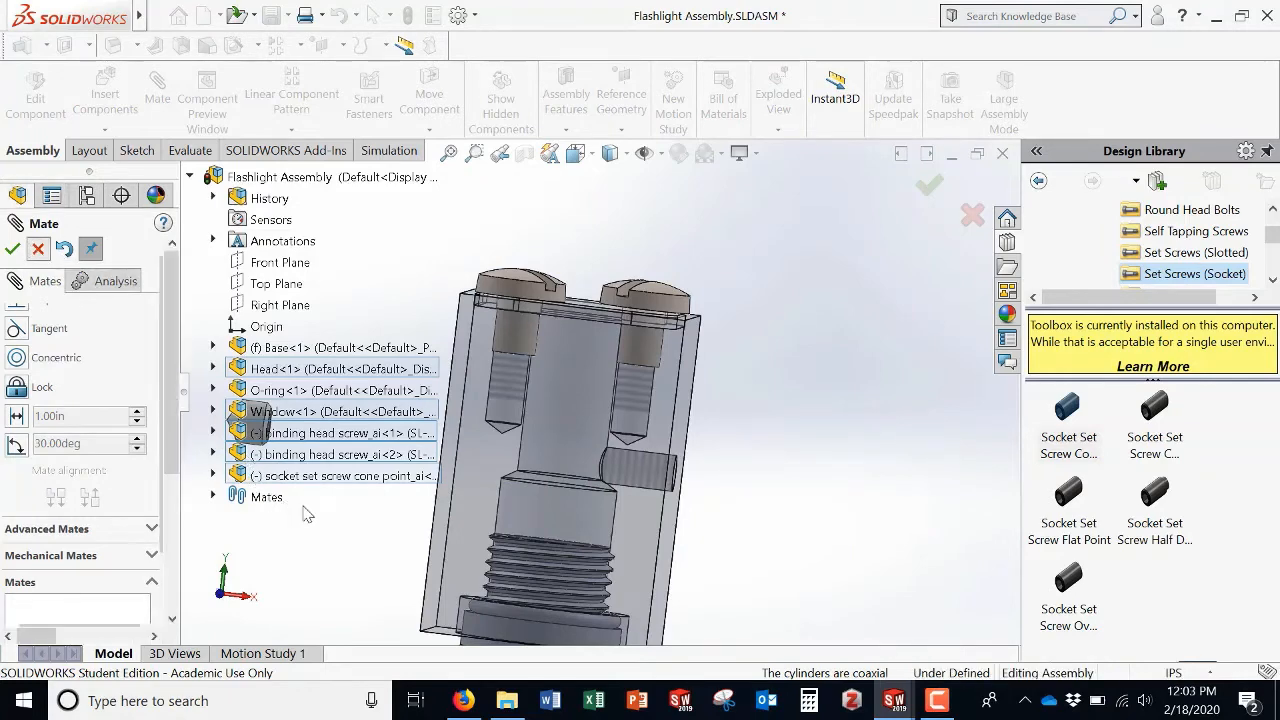
left_click_drag(233, 409, 859, 494)
left_click(848, 496)
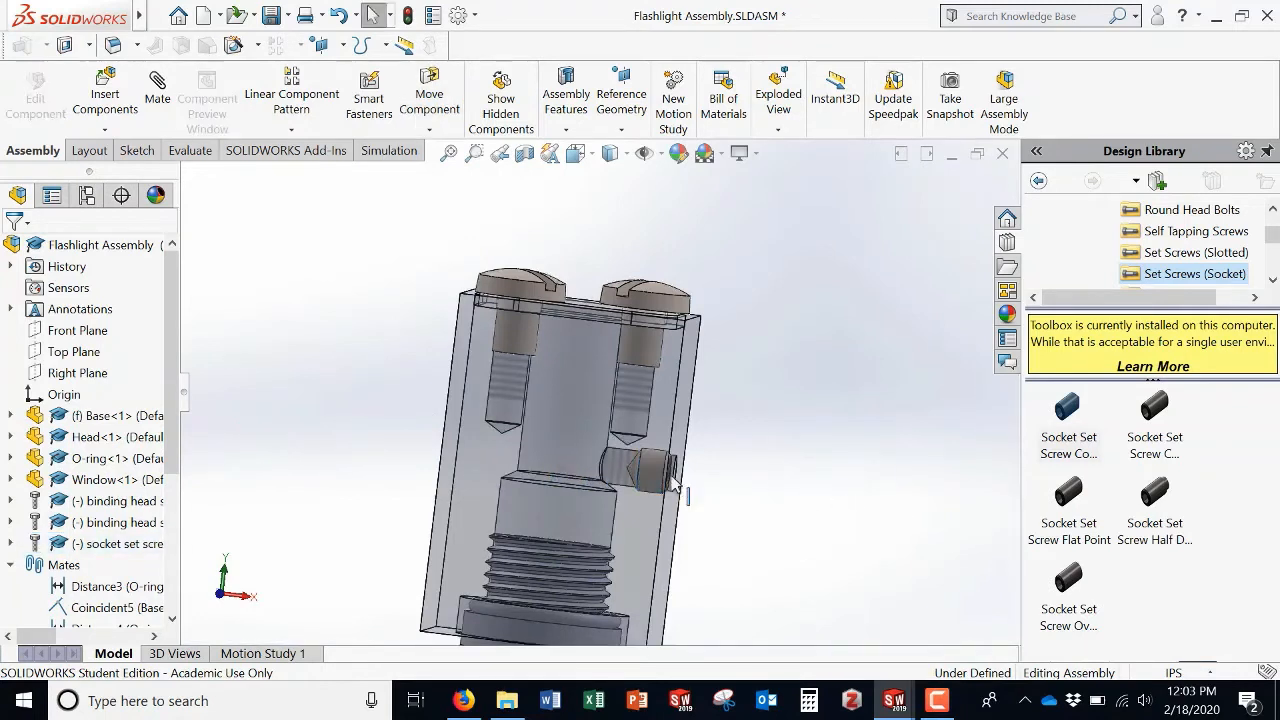
left_click(650, 476)
left_click_drag(610, 476, 654, 478)
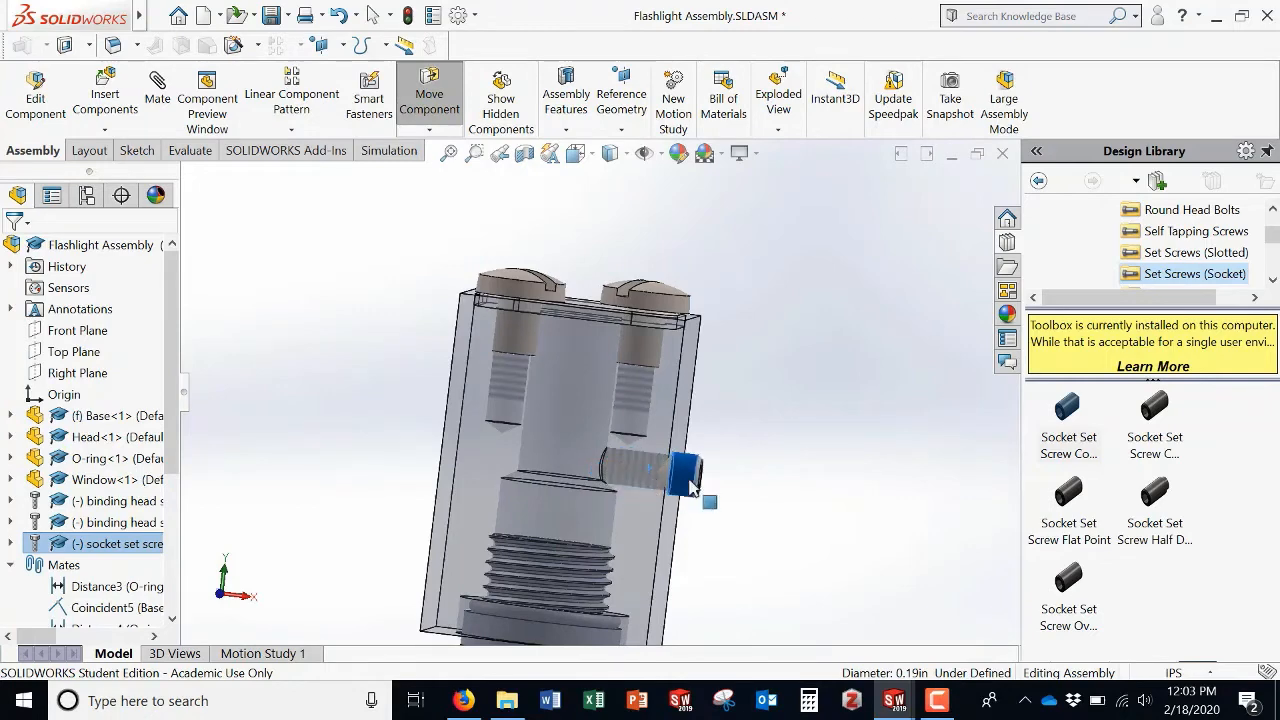
Step: Start a mate between the set screw's outer end face and the Head's side face, switching to a distance mate with Flip dimension unchecked
left_click(786, 457)
middle_click_drag(764, 457, 497, 441)
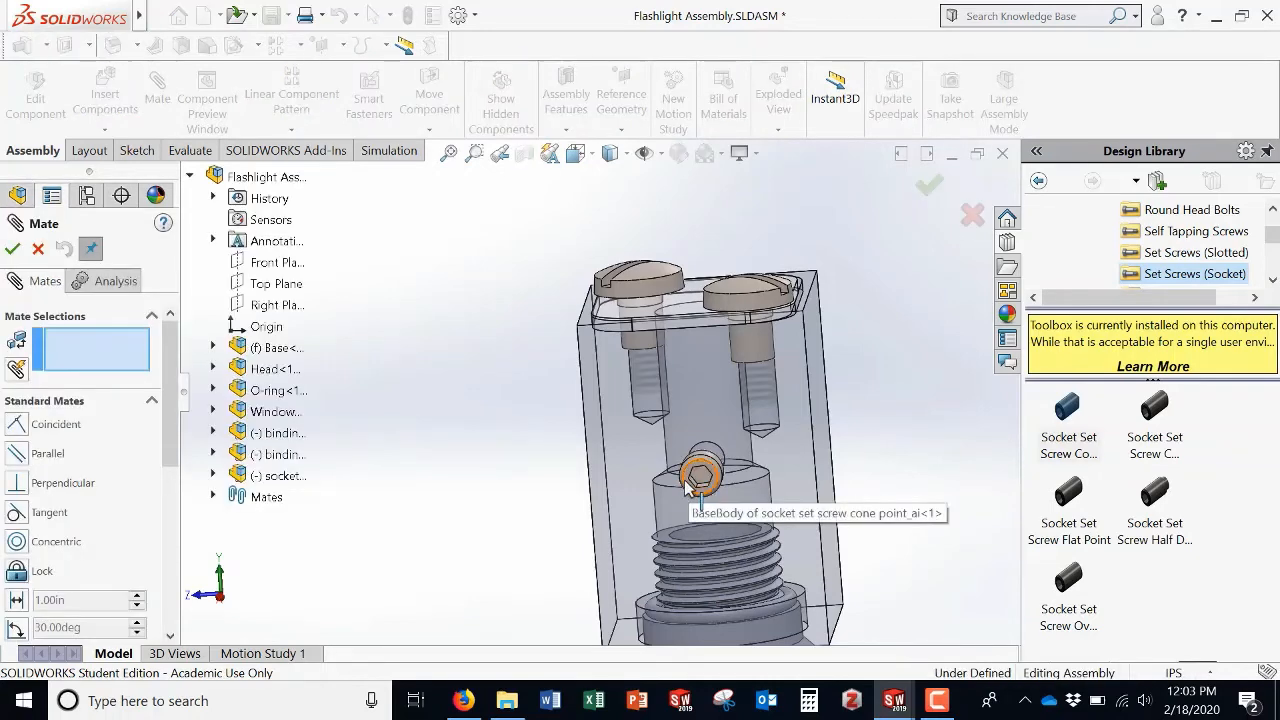
scroll(688, 479, "down", 4)
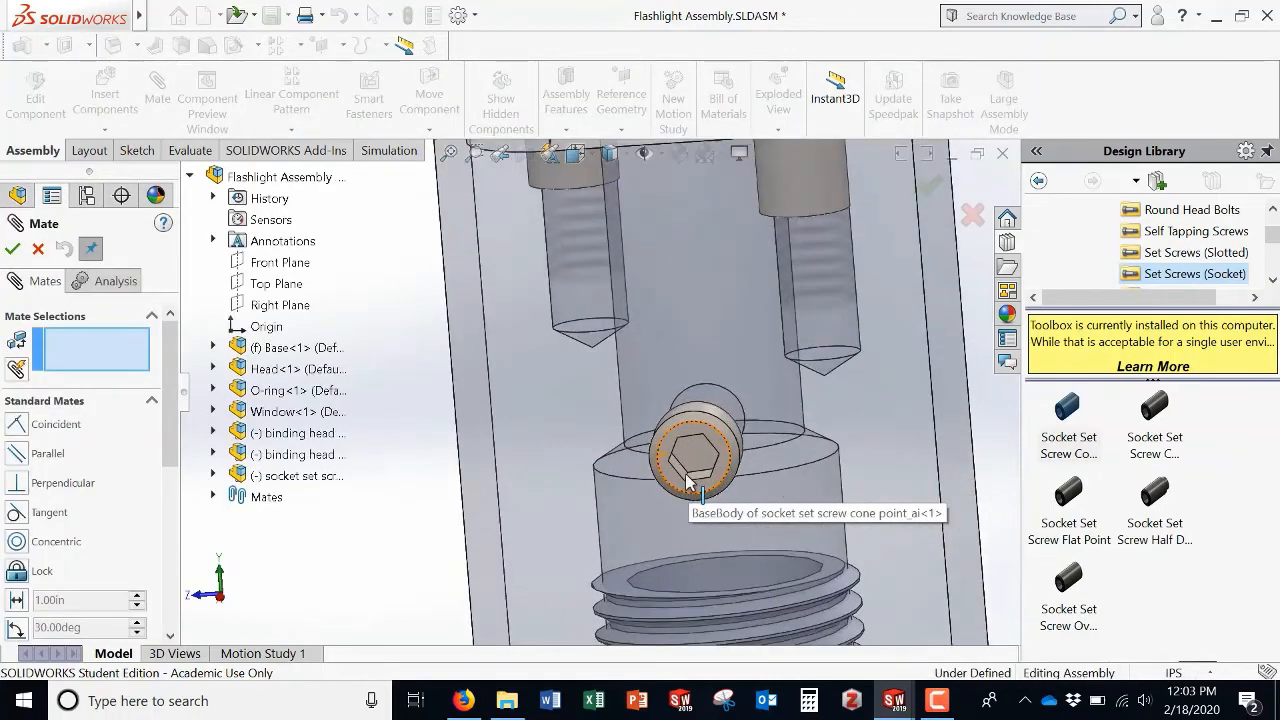
left_click(668, 480)
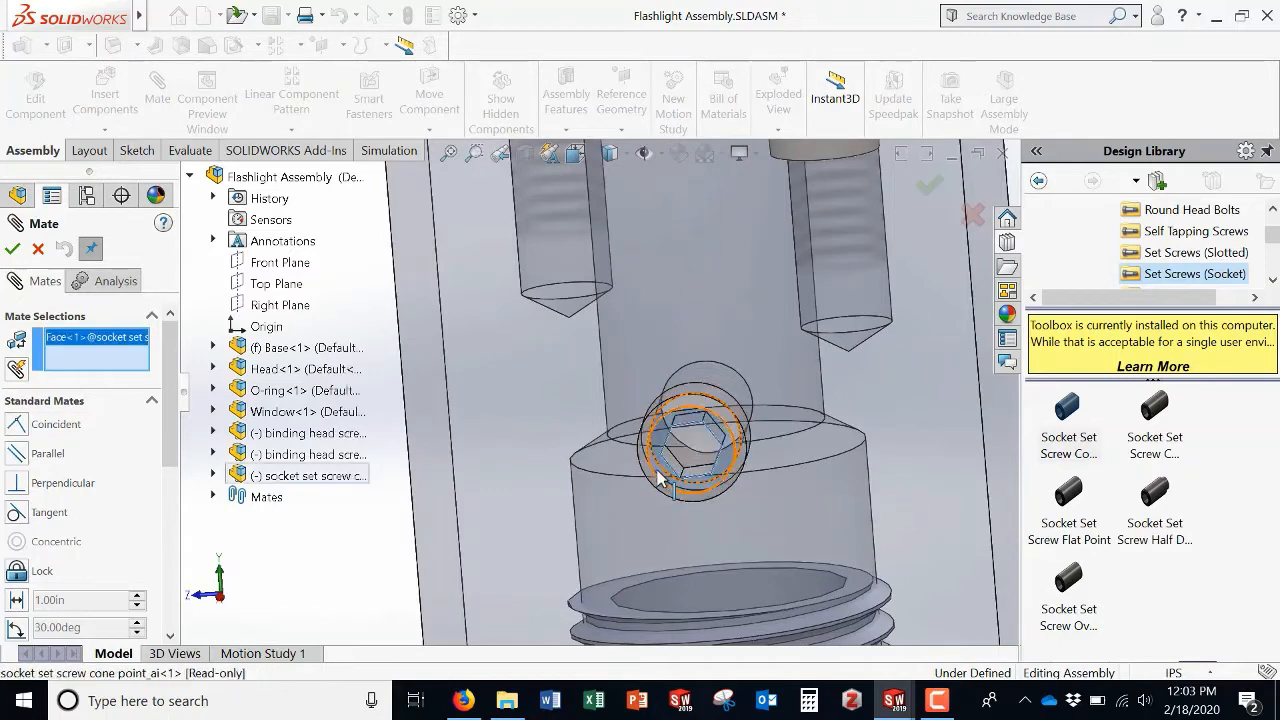
left_click(532, 394)
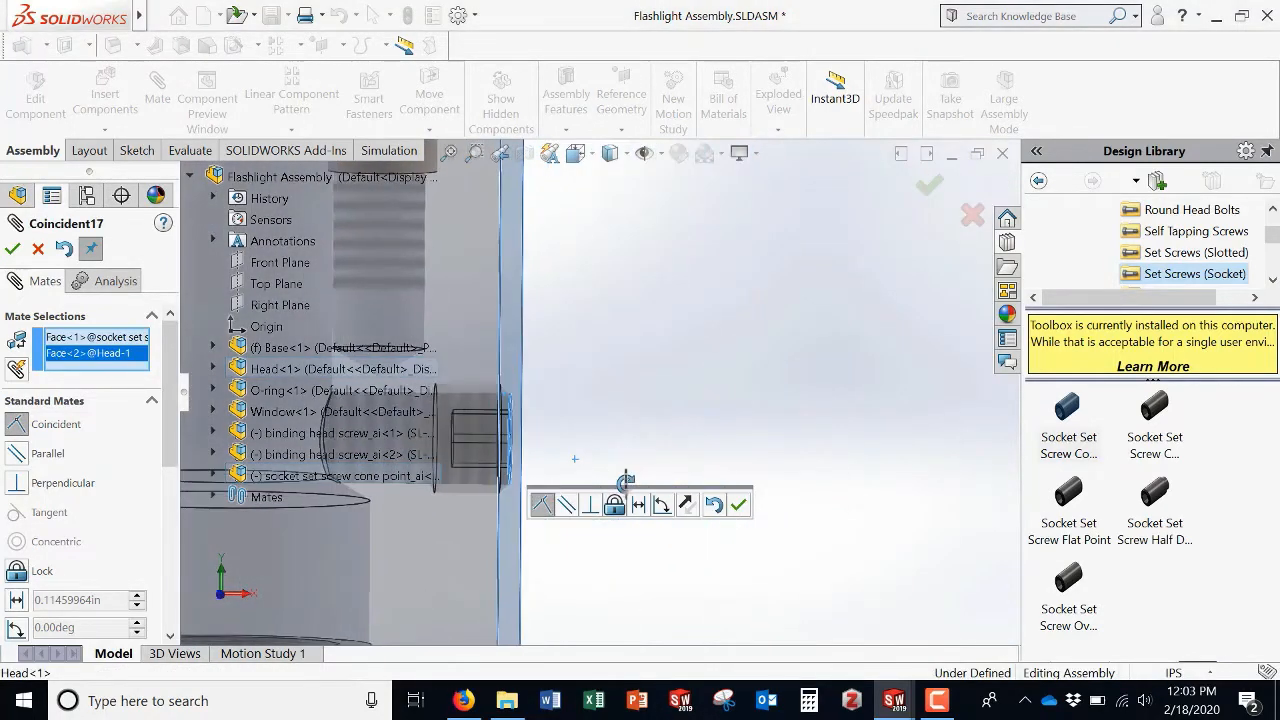
left_click(16, 600)
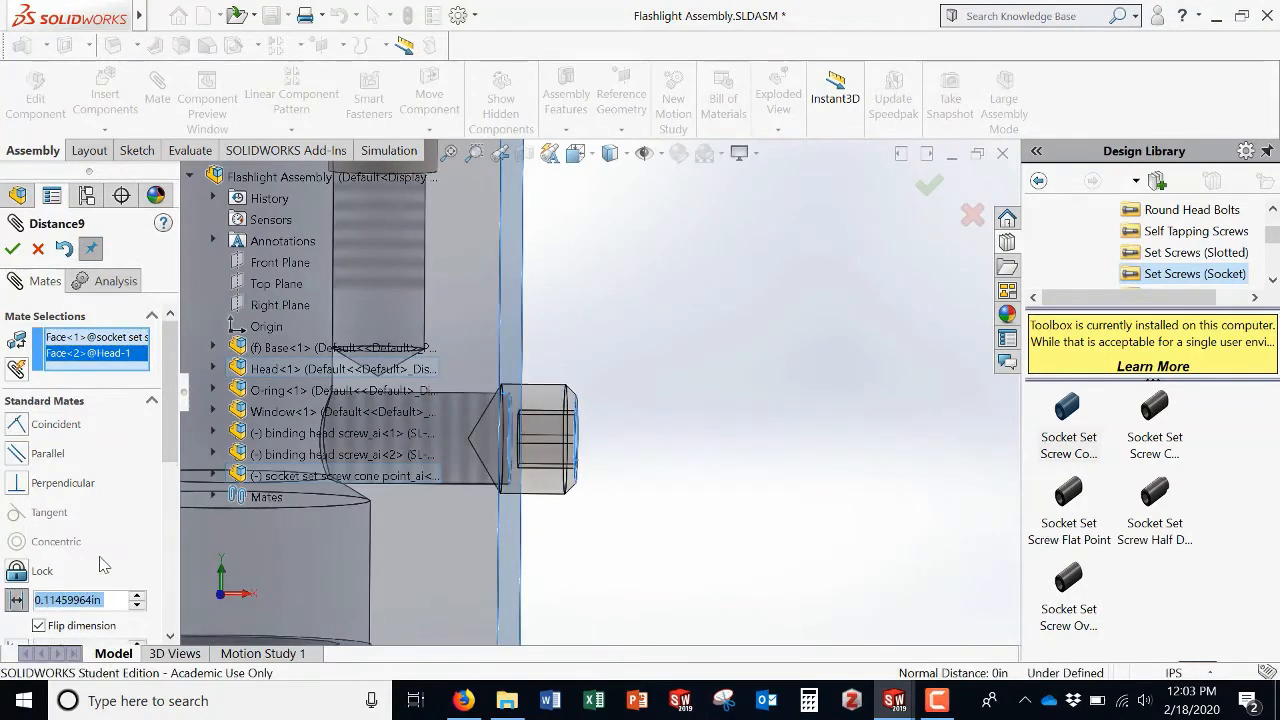
left_click(38, 626)
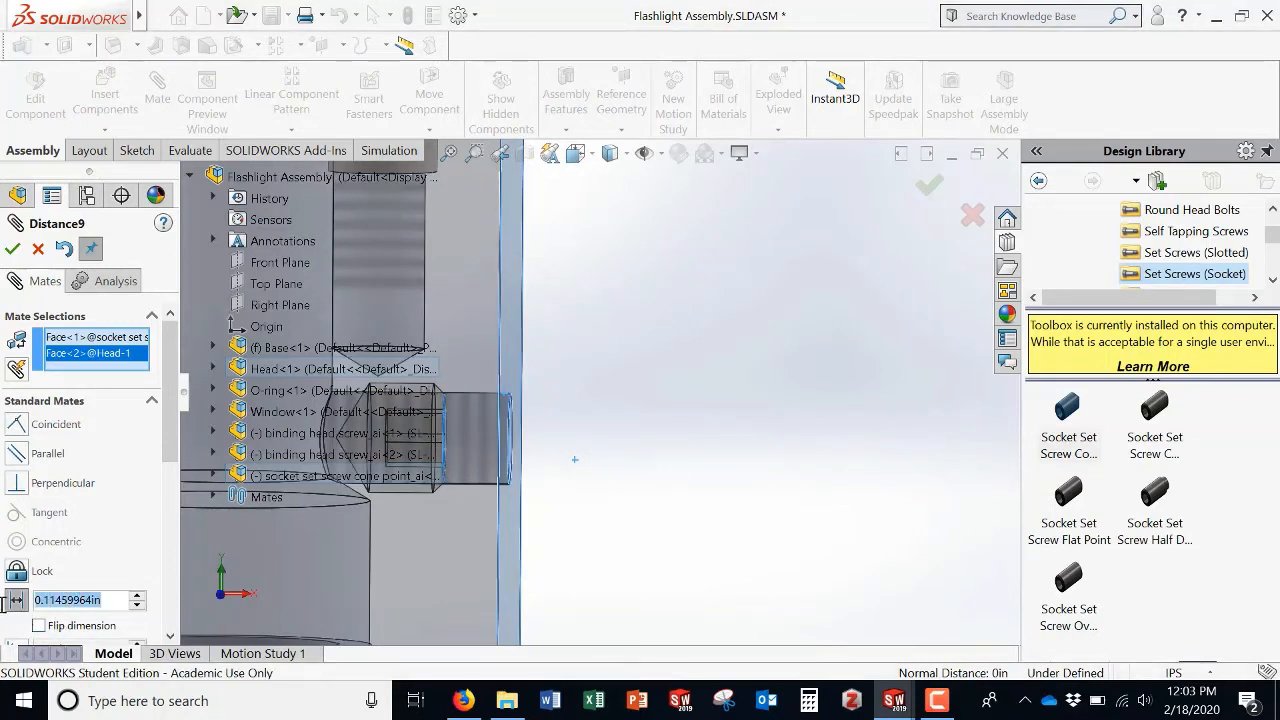
Step: Set the distance between the set screw's end and the Head's side face to 0.15 in and accept the mate
type("0.13")
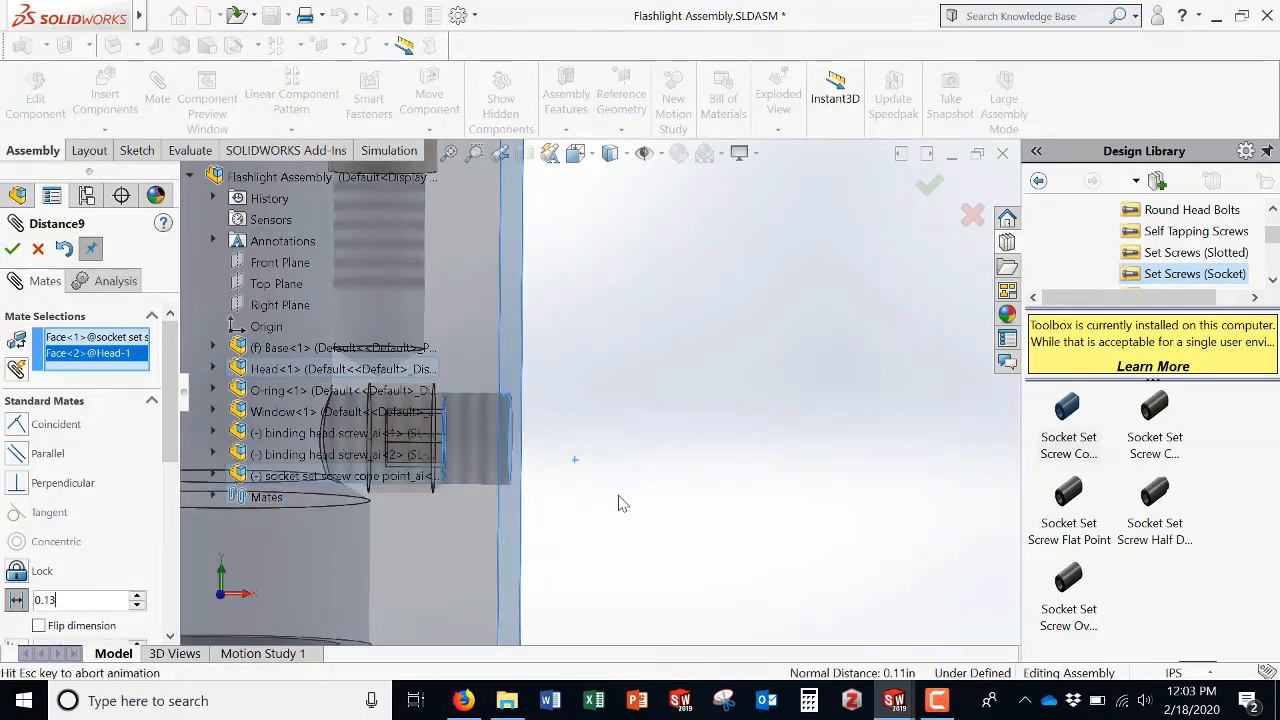
key("Return")
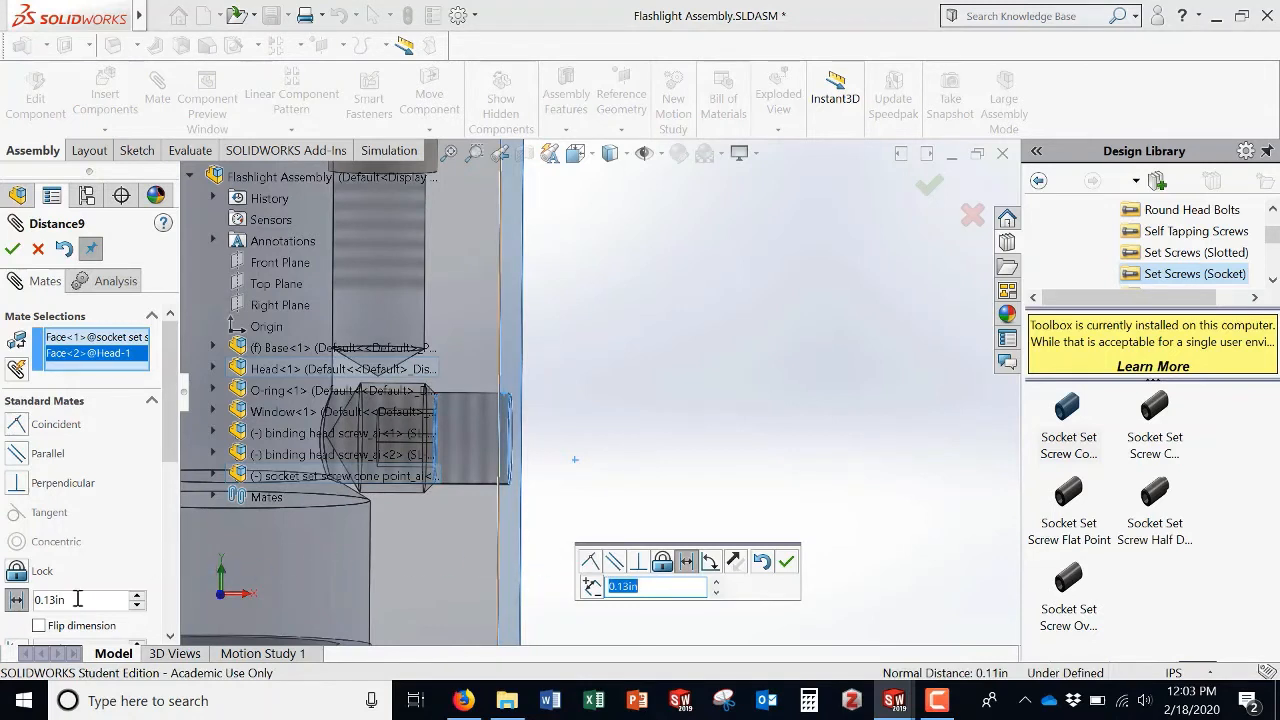
left_click(47, 601)
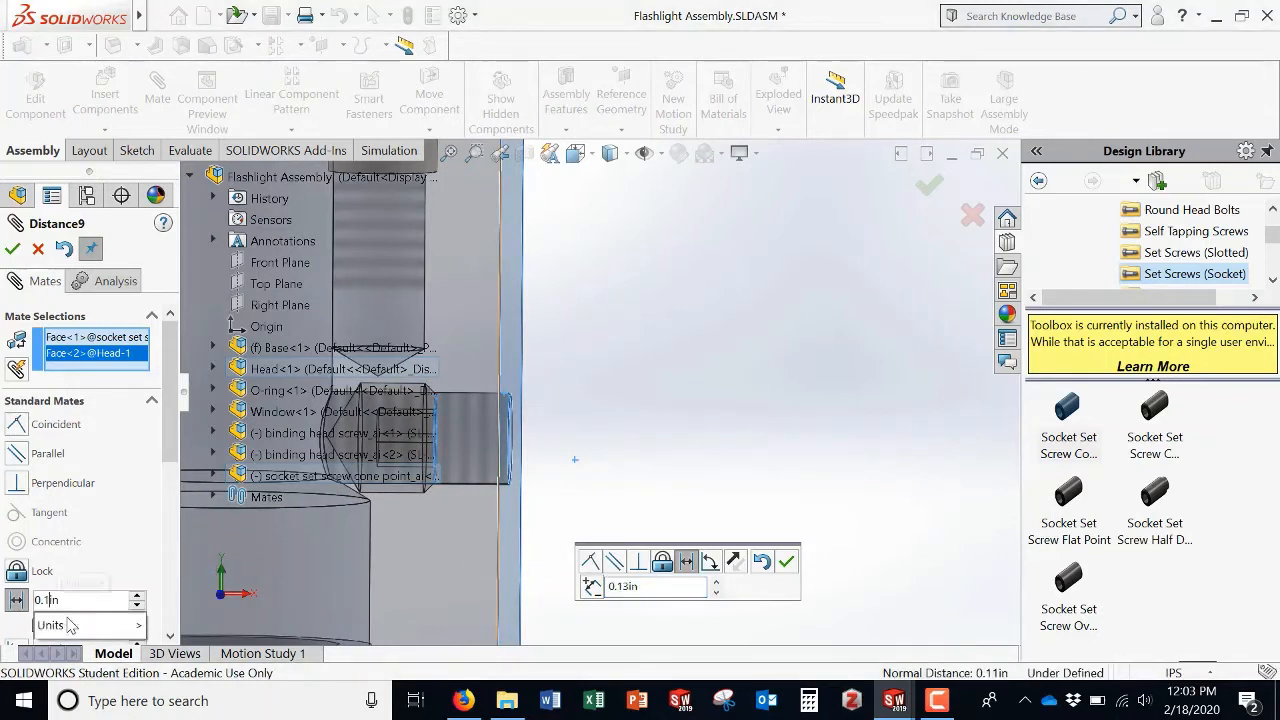
key("BackSpace")
type("5")
key("Return")
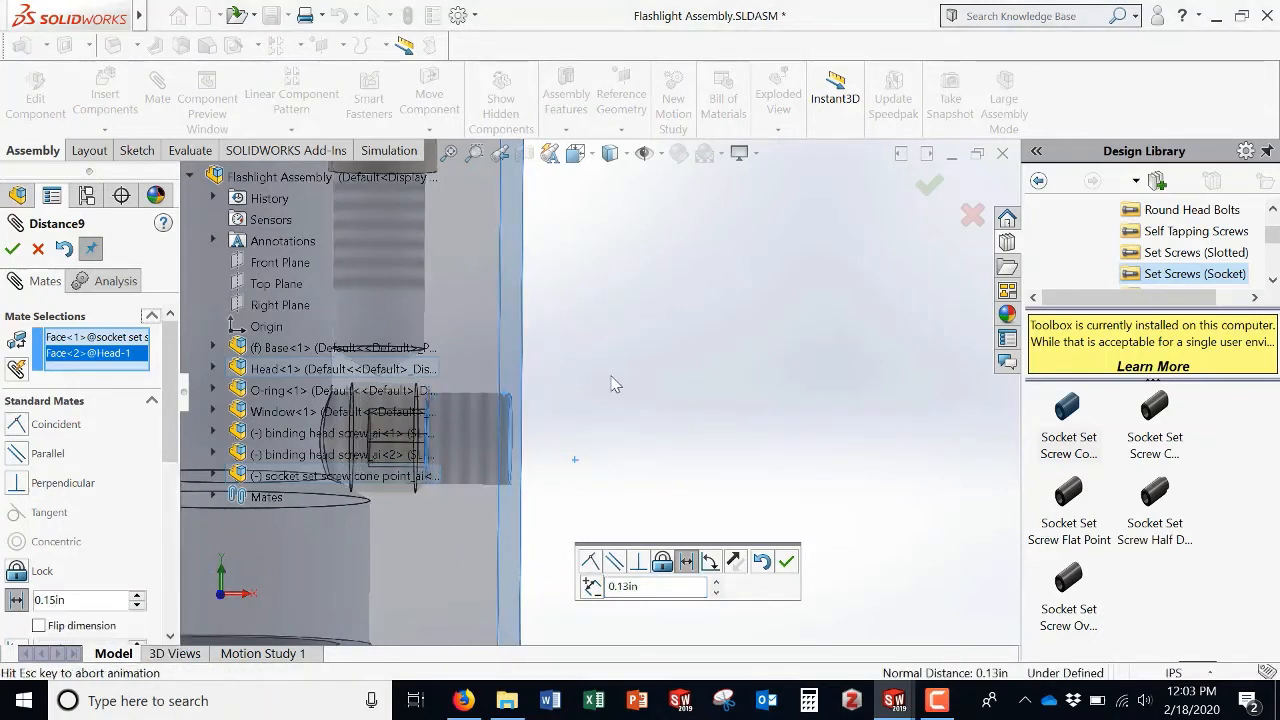
scroll(522, 508, "up", 5)
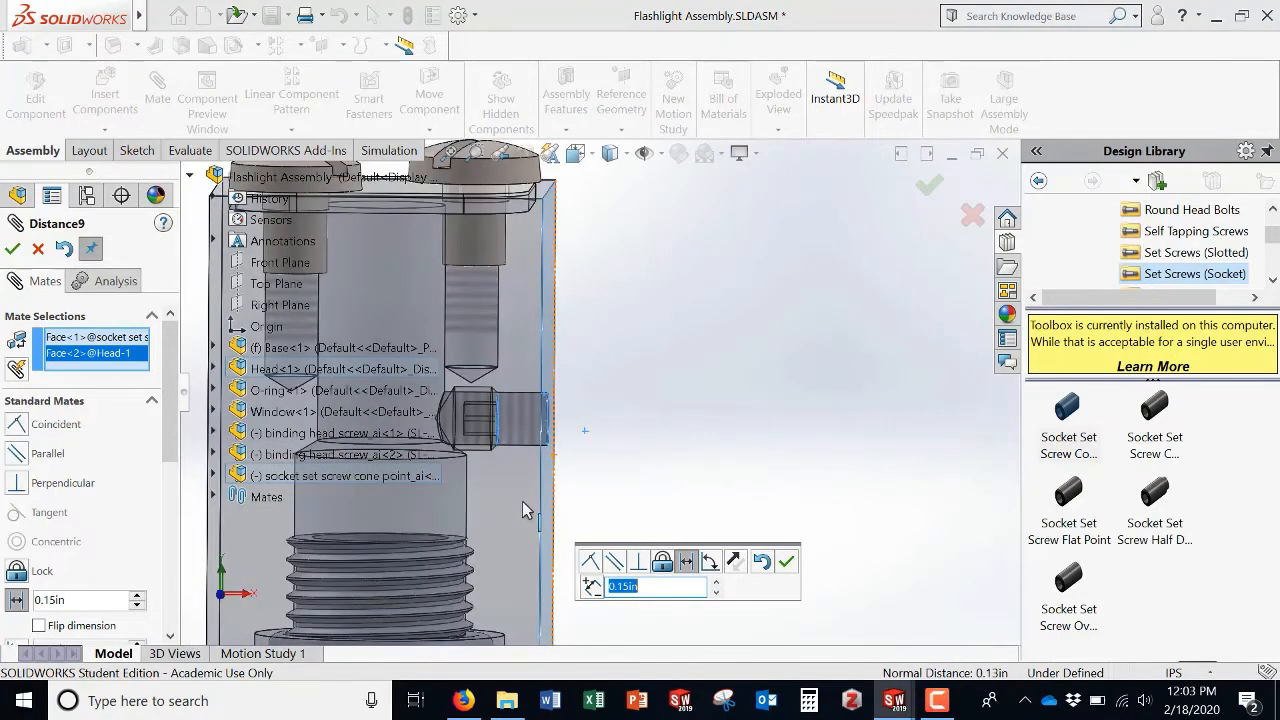
scroll(518, 415, "down", 3)
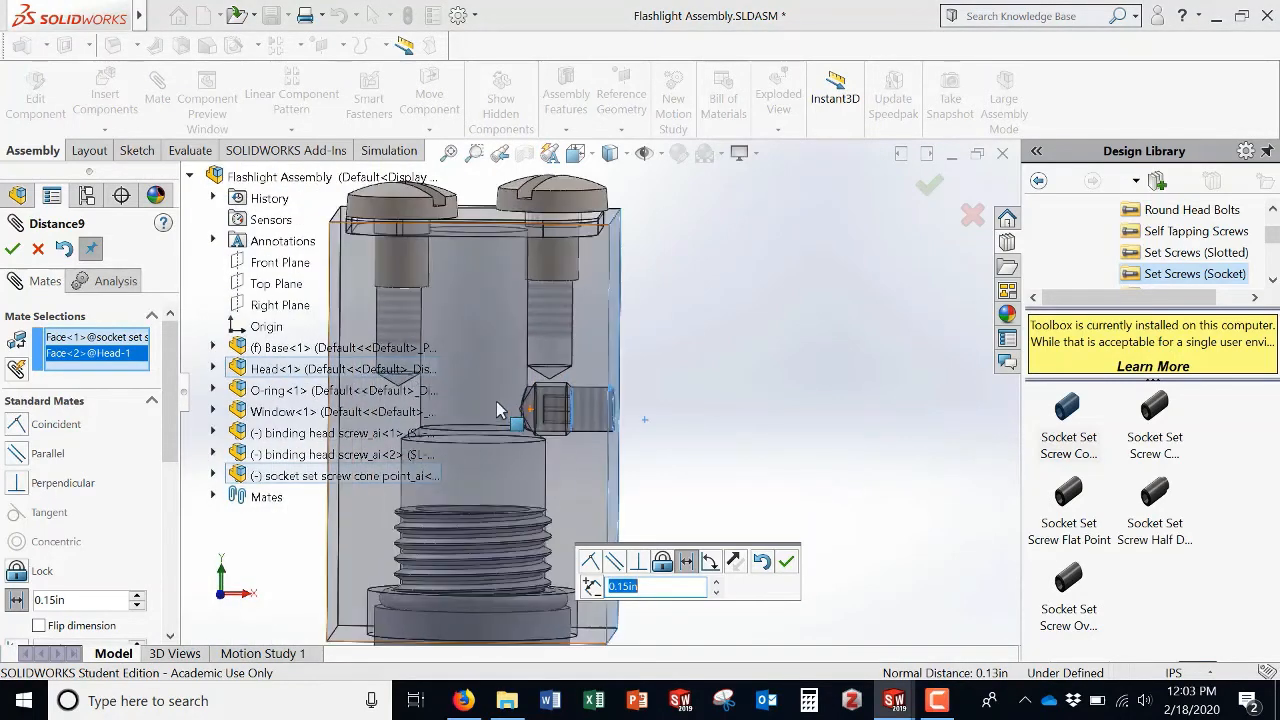
left_click(12, 249)
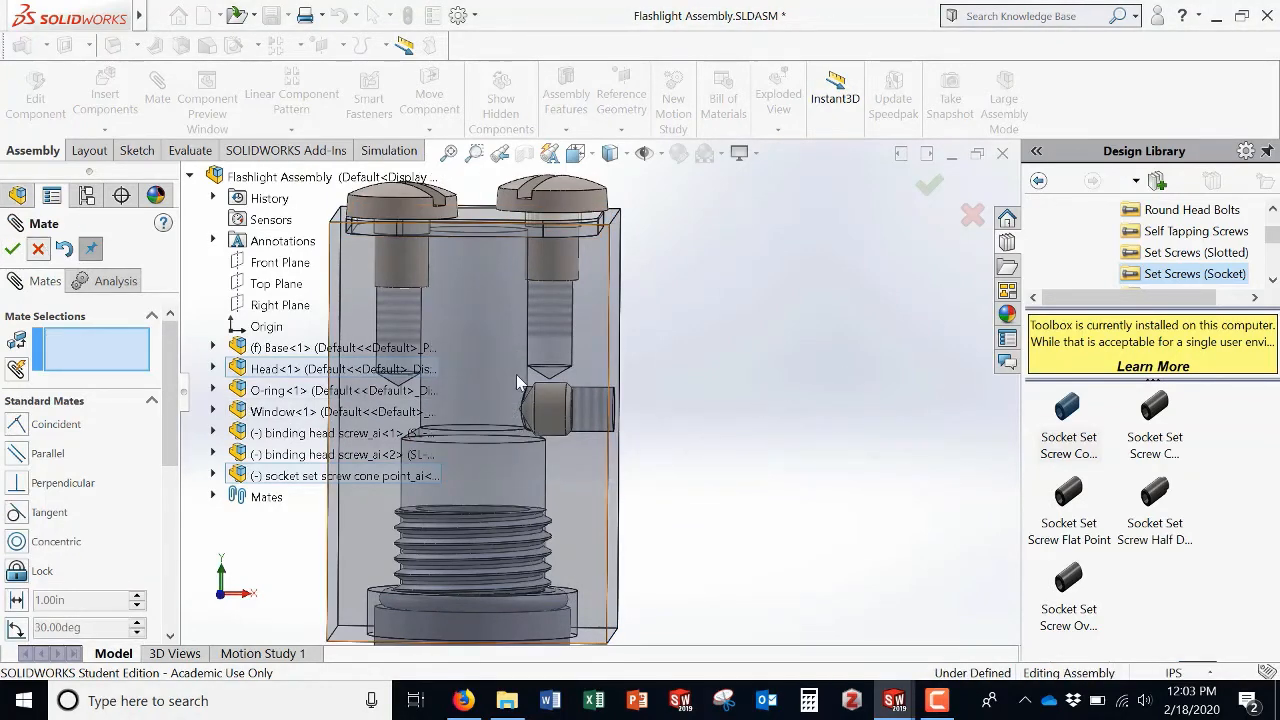
Step: Close the Mate command, switch to Firefox and open the McMaster-Carr website in a new tab
key("Escape")
middle_click_drag(693, 377, 640, 449)
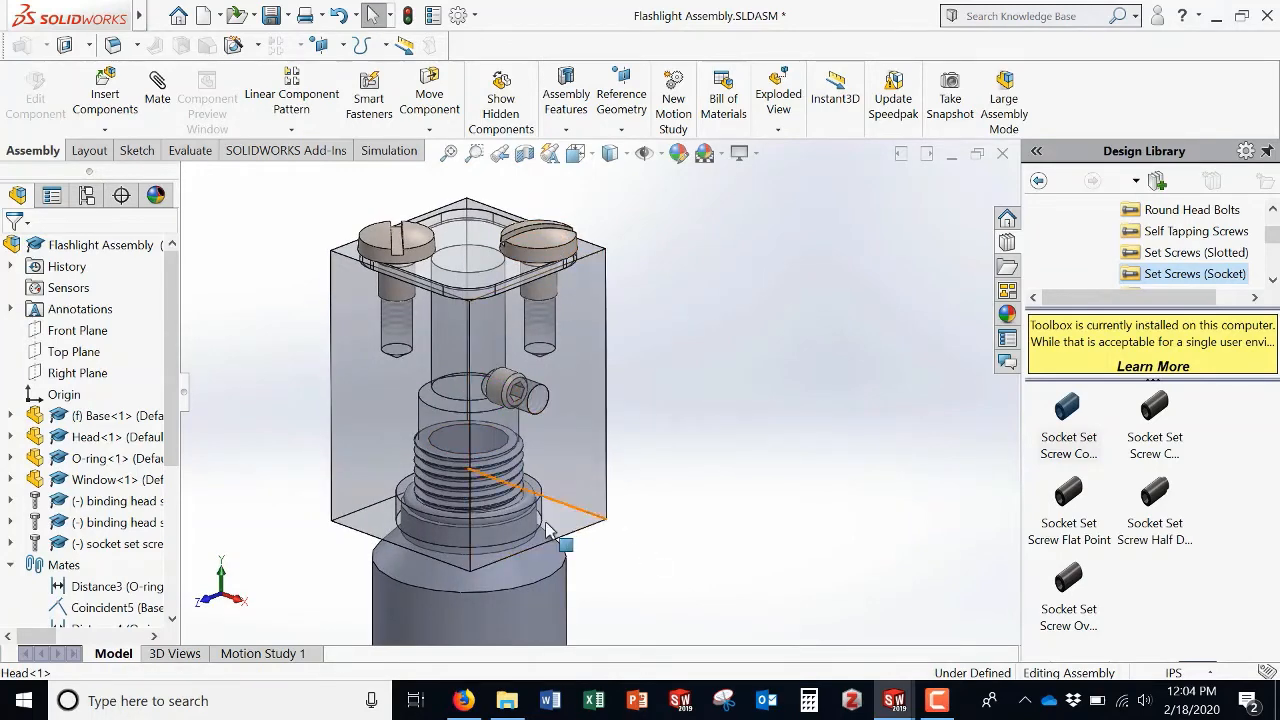
left_click(462, 701)
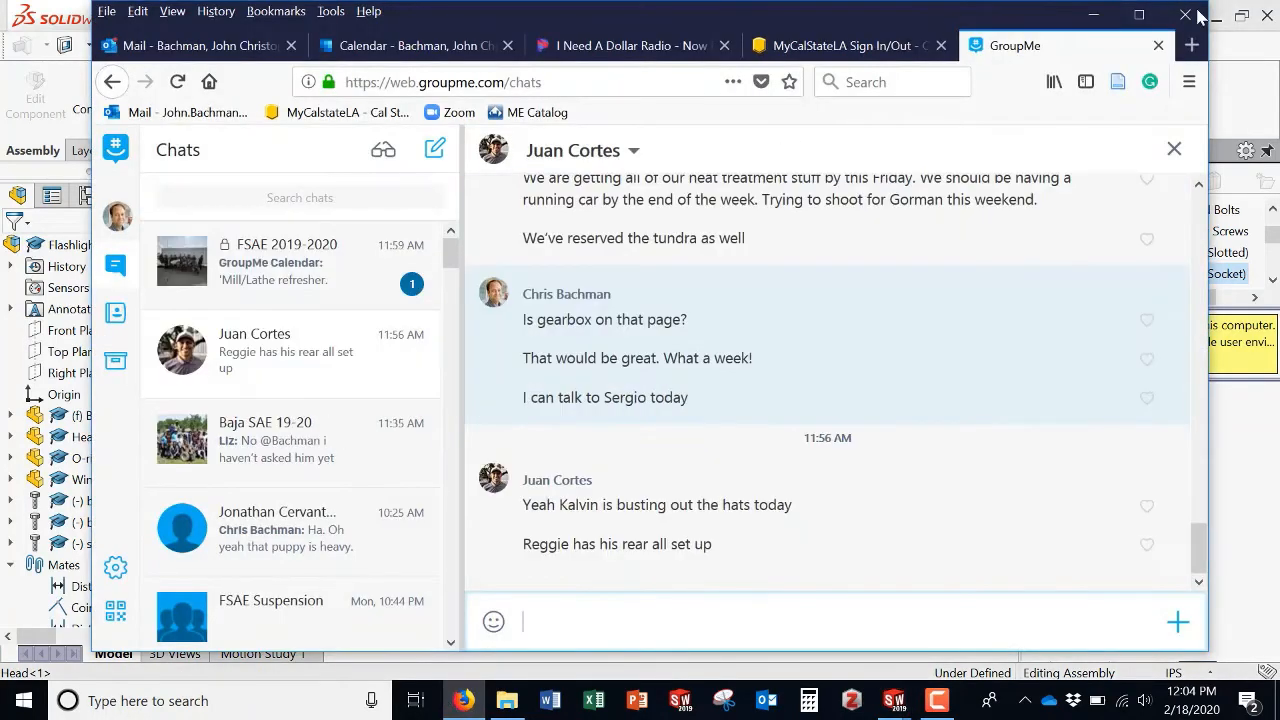
left_click(1191, 45)
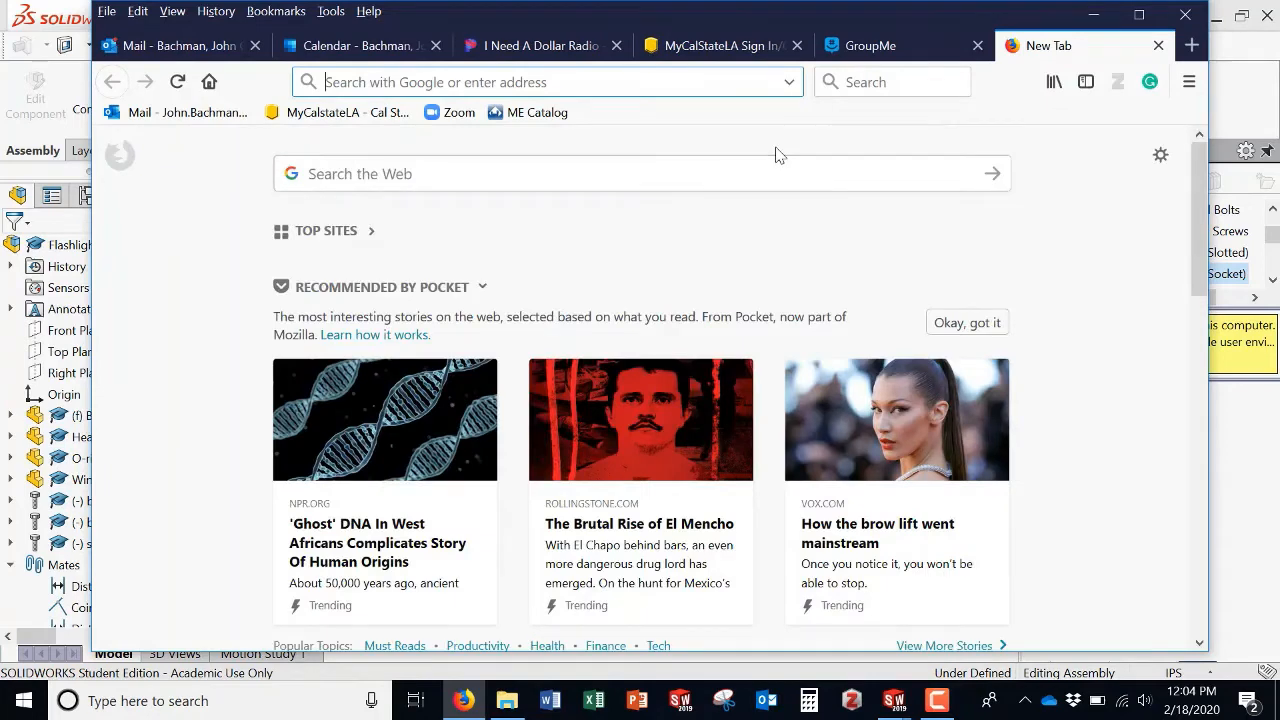
type("mc")
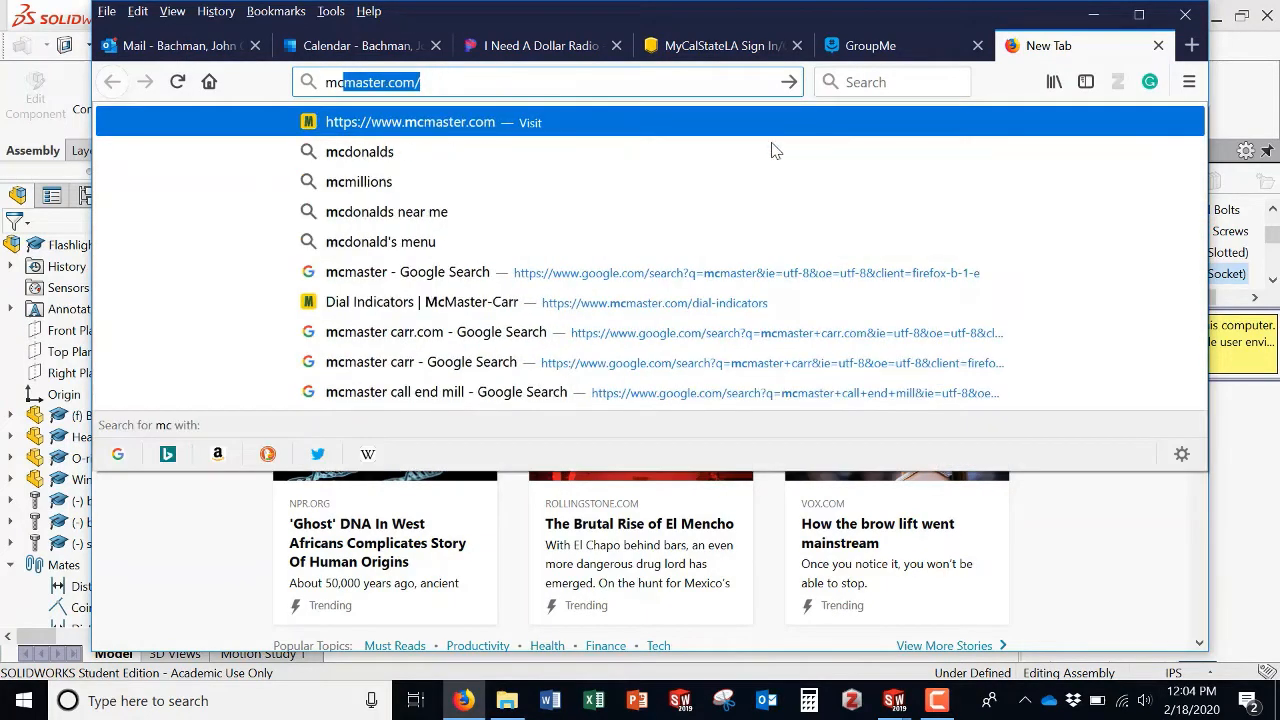
key("Return")
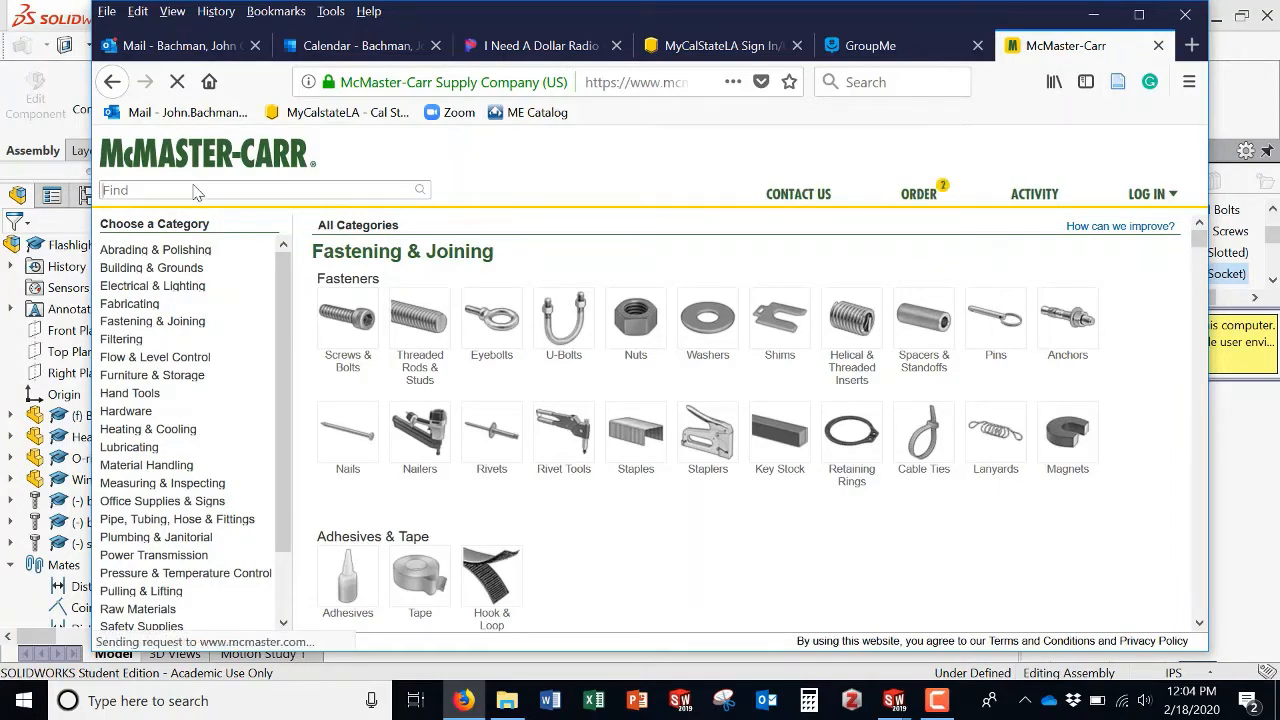
Step: Search McMaster-Carr for "10-32 pan head", open Rounded Head Screws and filter the thread size to 10-32
type("10-32")
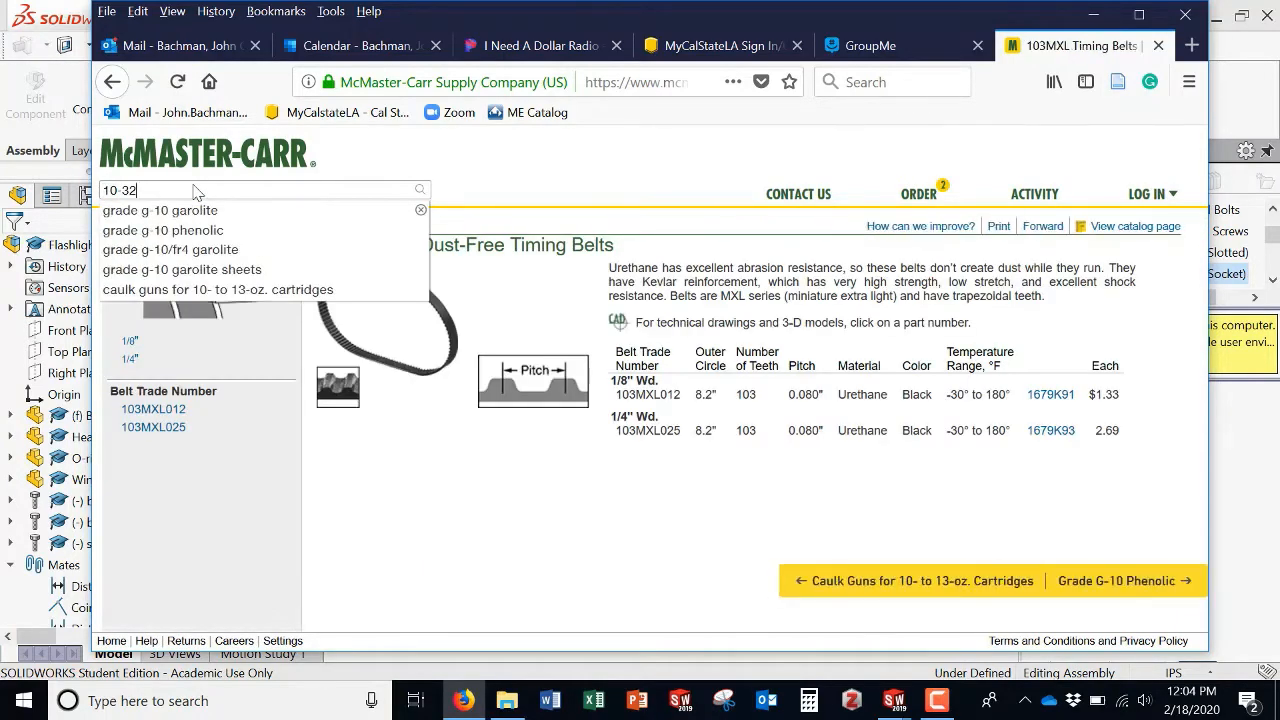
type(" pan head")
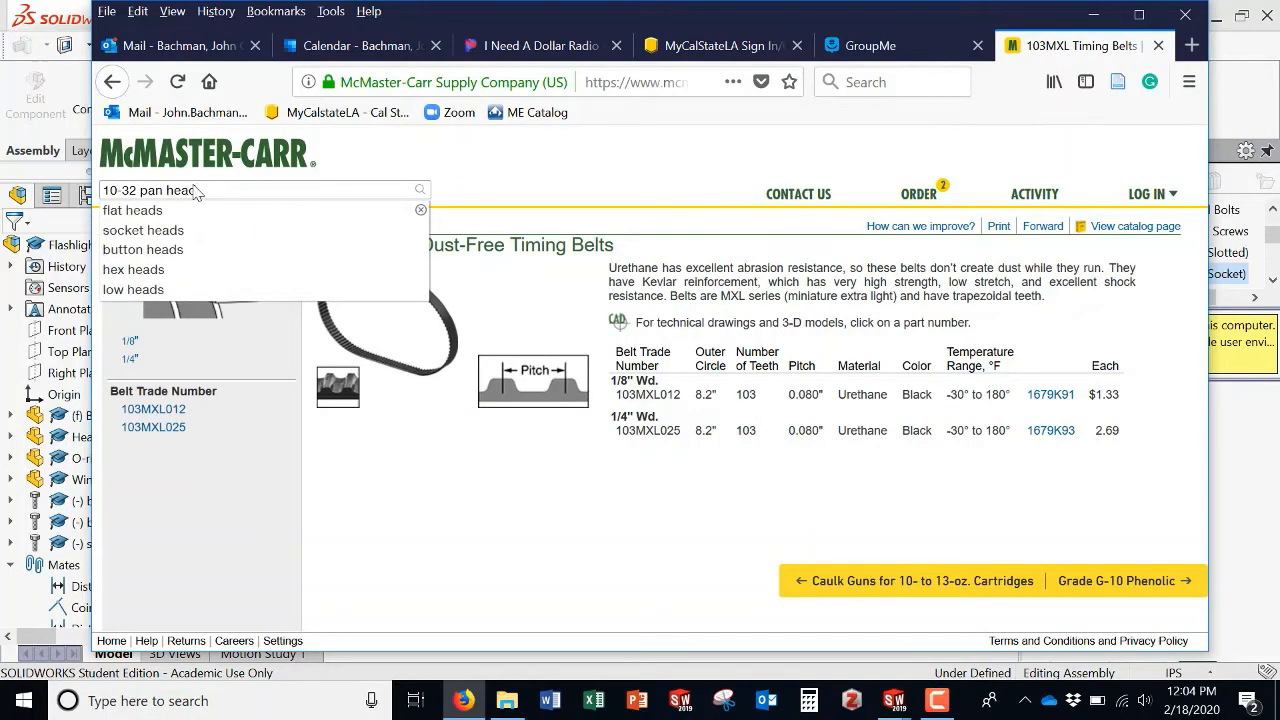
key("Return")
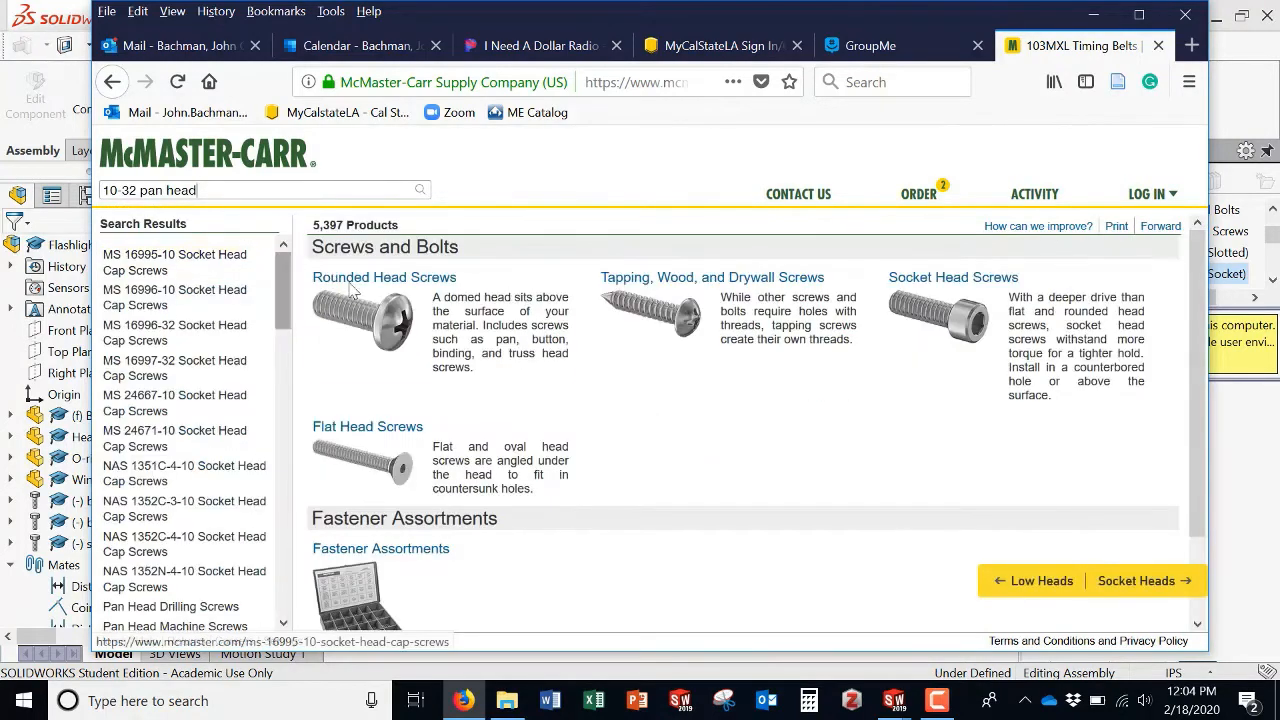
left_click(386, 328)
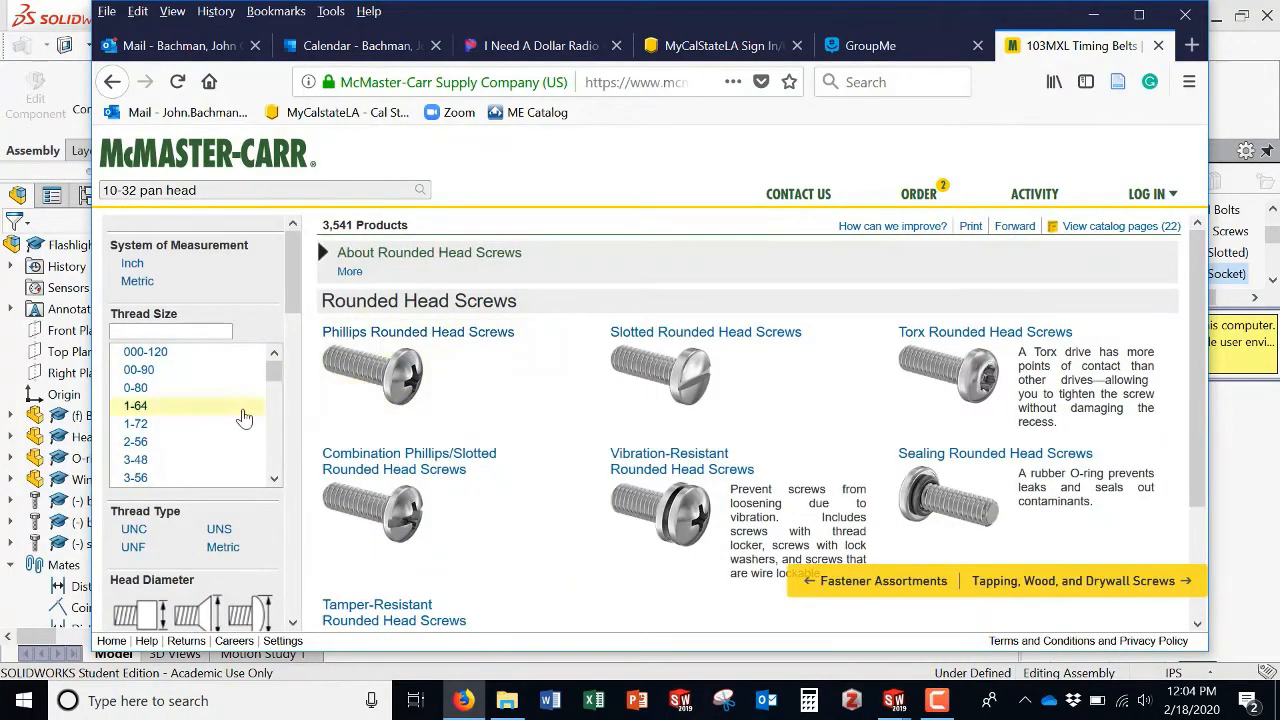
scroll(200, 413, "down", 4)
scroll(198, 412, "down", 2)
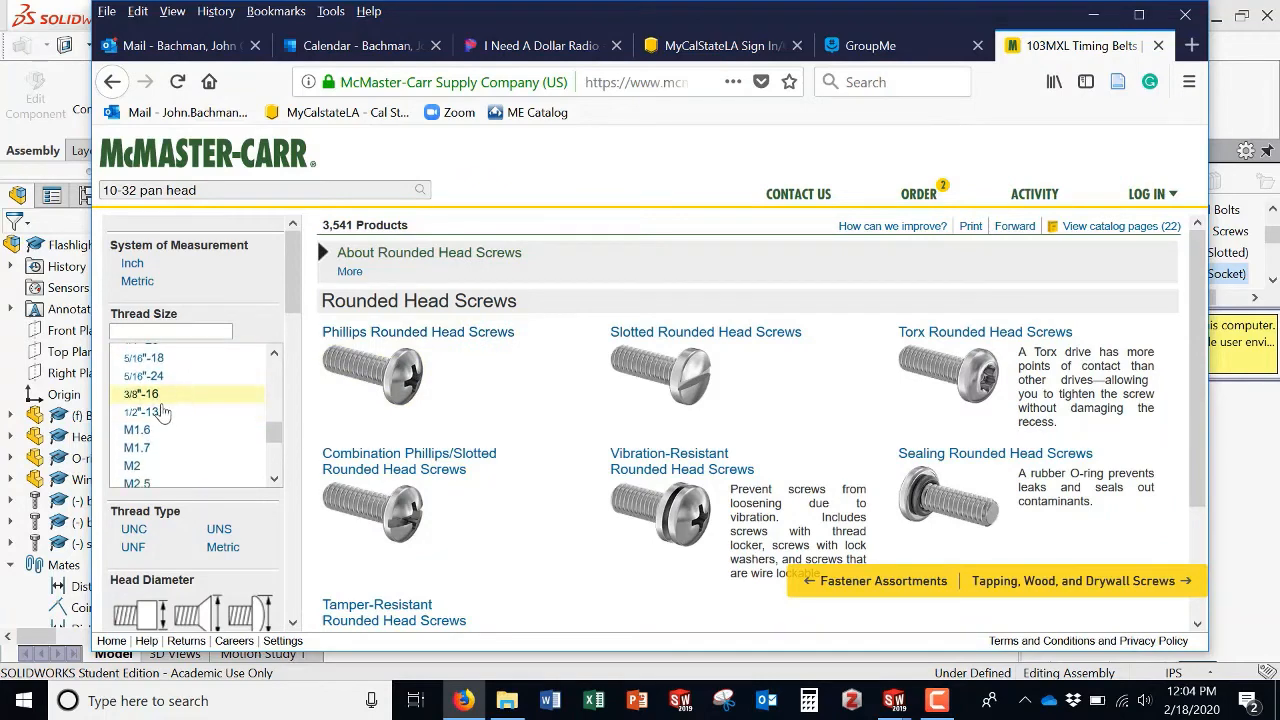
scroll(163, 413, "up", 3)
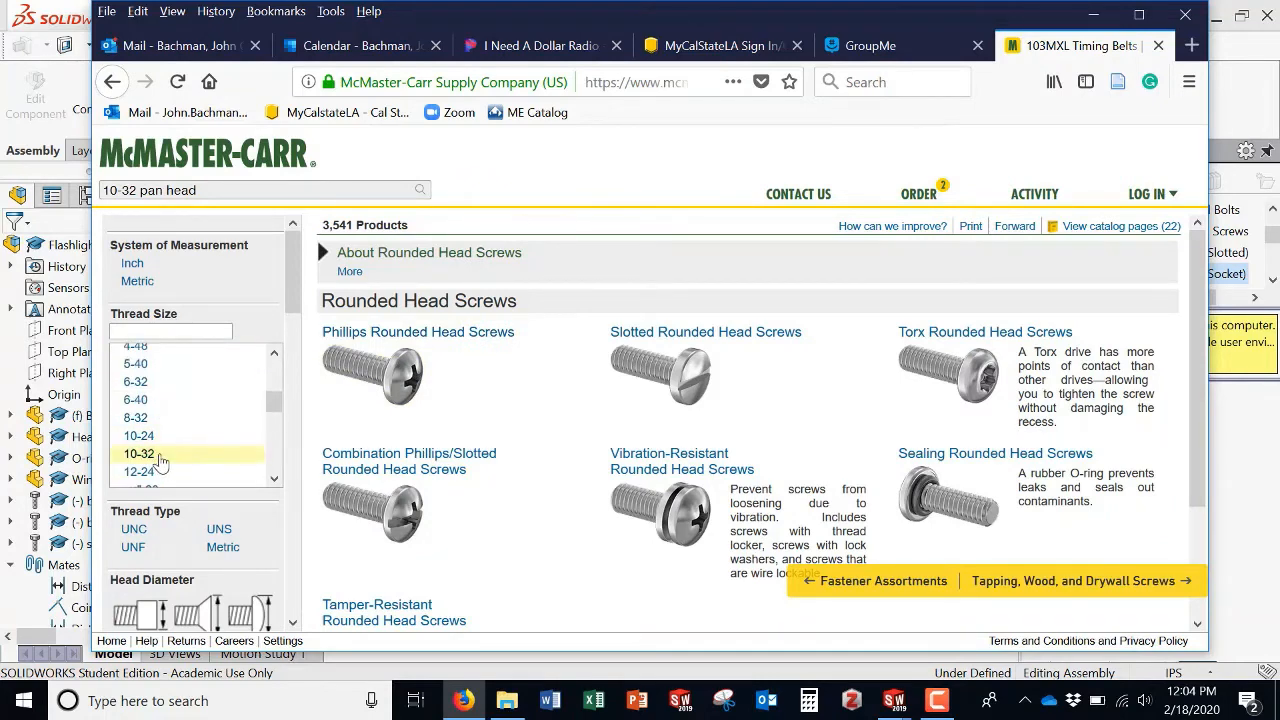
left_click(213, 461)
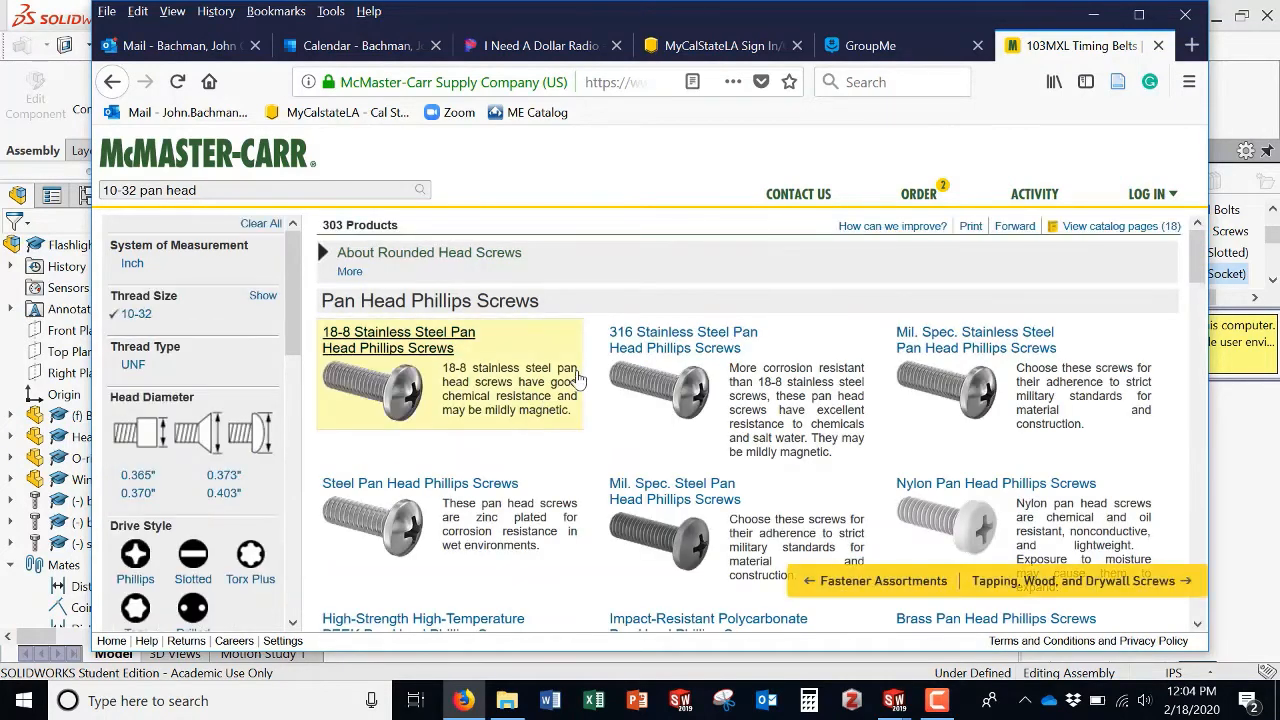
Step: Open the 18-8 Stainless Steel Pan Head Phillips Screws and view product detail for the 3/16" long part 91772A824
left_click(455, 382)
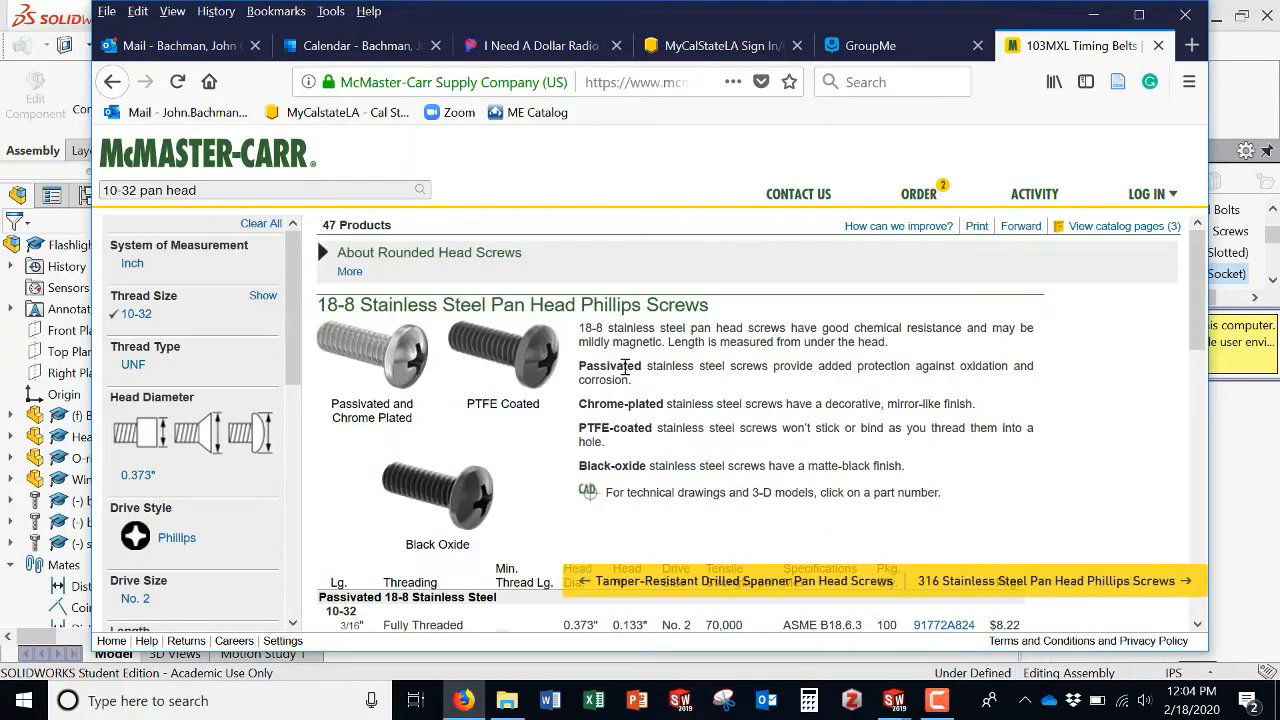
scroll(632, 372, "down", 3)
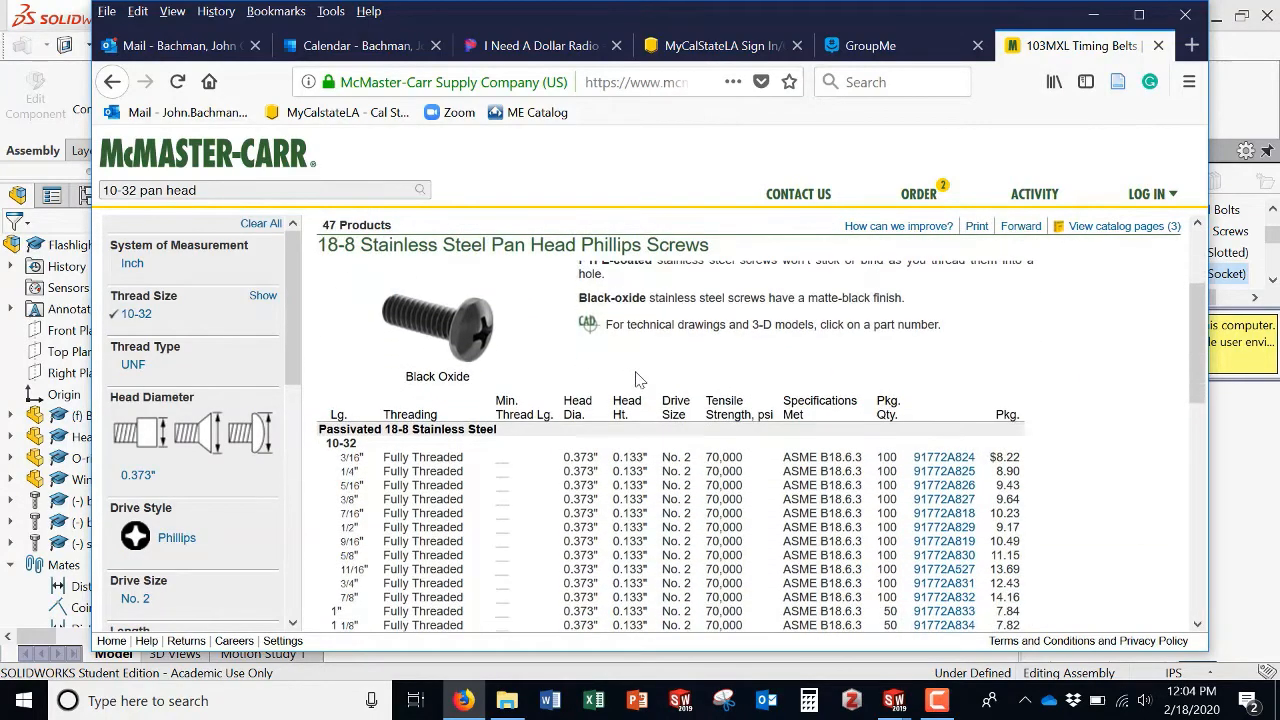
left_click(933, 458)
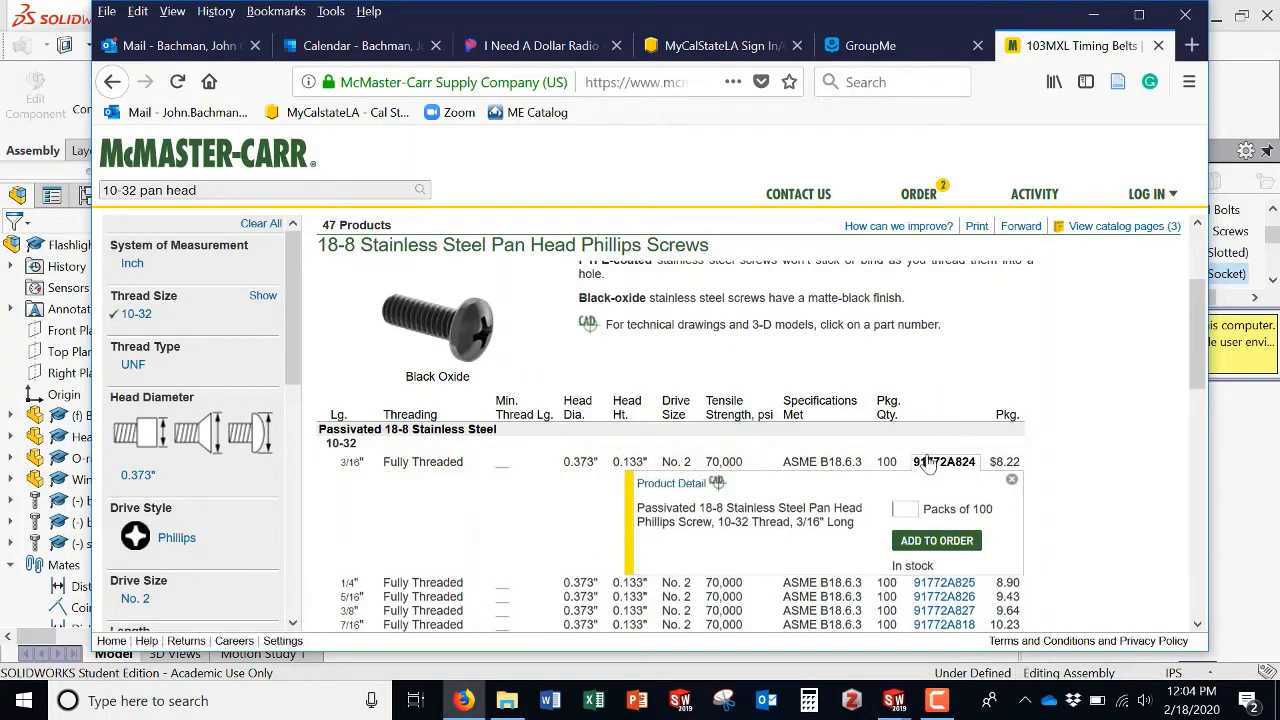
left_click(672, 483)
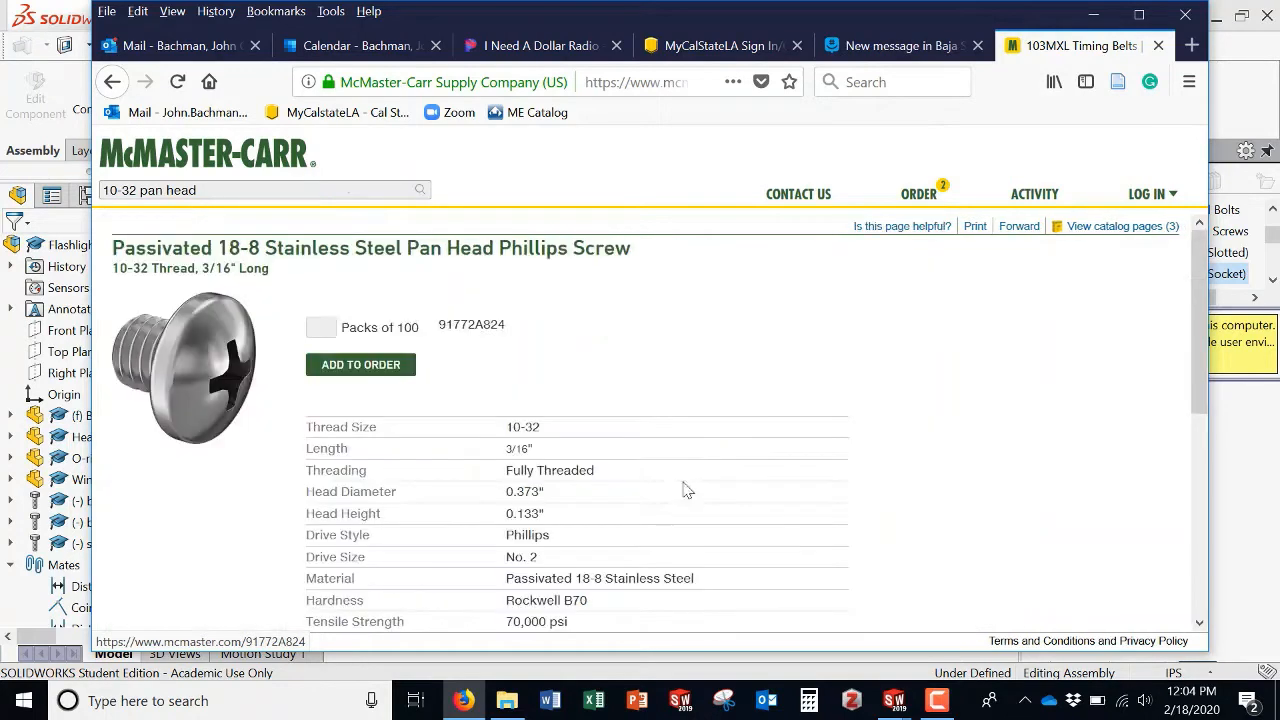
Step: Download the screw's 3-D Solidworks model and open it in SOLIDWORKS with the default launcher
scroll(510, 423, "down", 1)
scroll(510, 423, "down", 6)
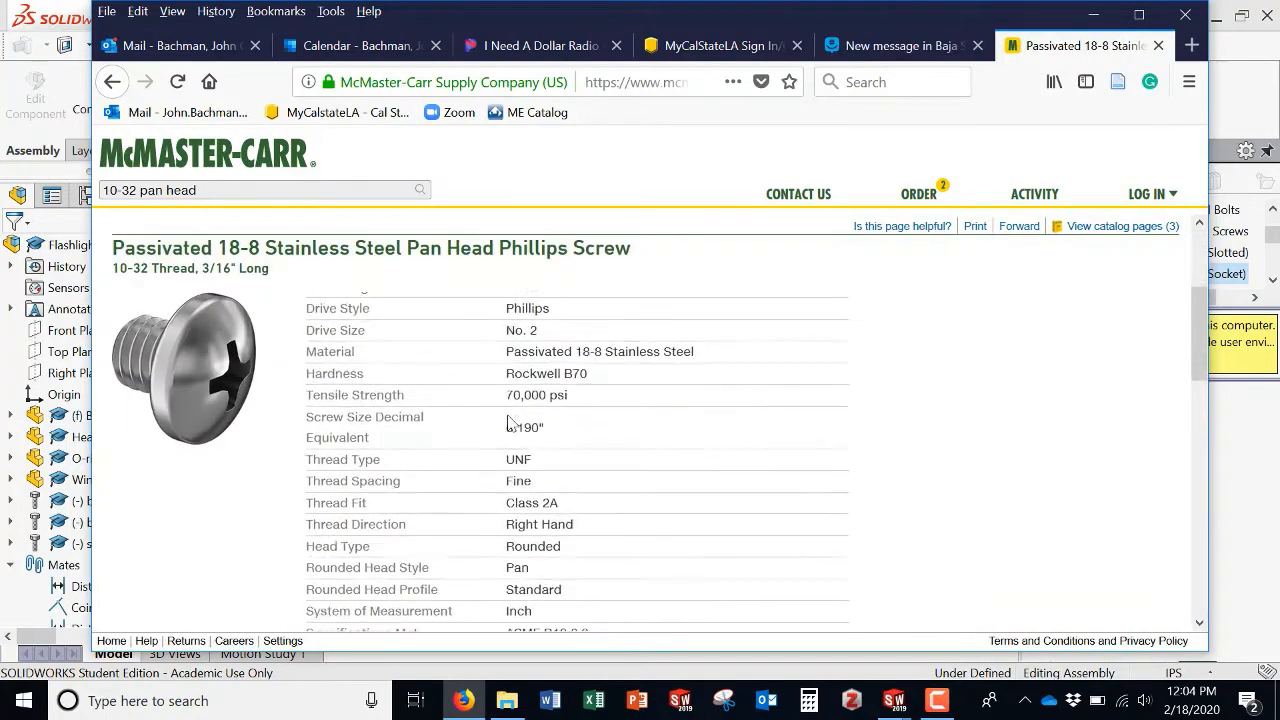
scroll(745, 414, "down", 5)
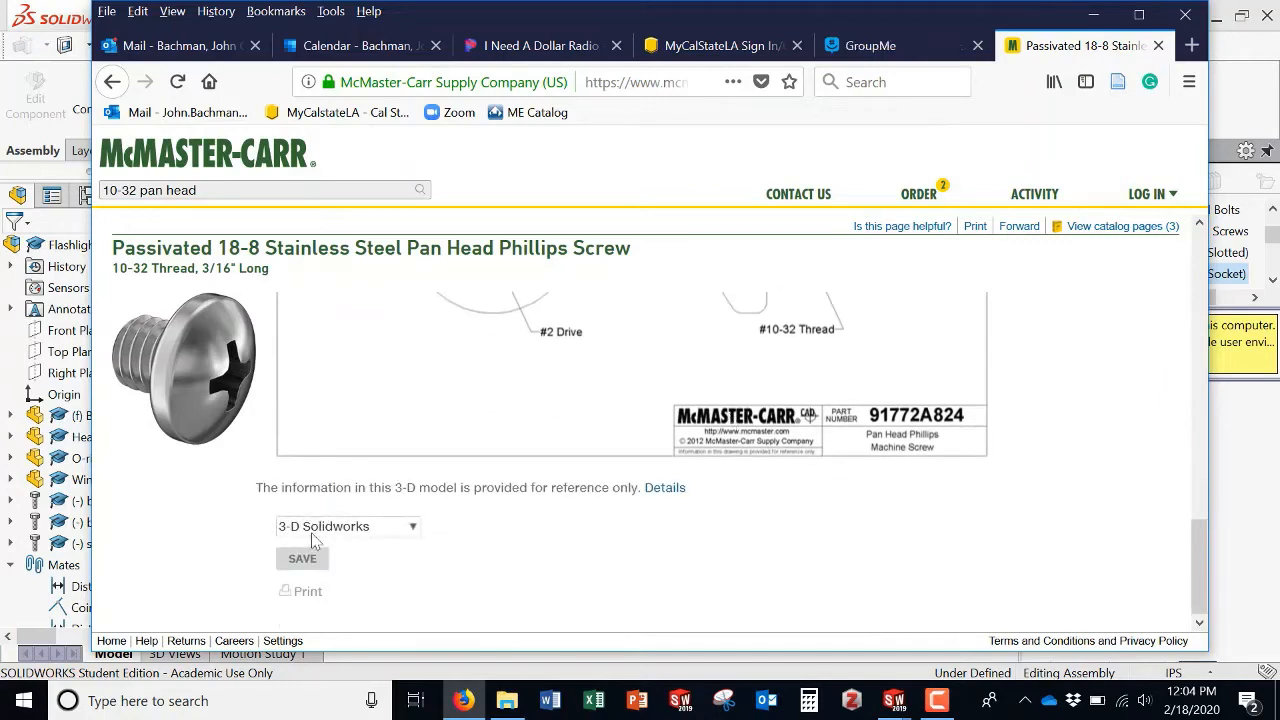
left_click(303, 559)
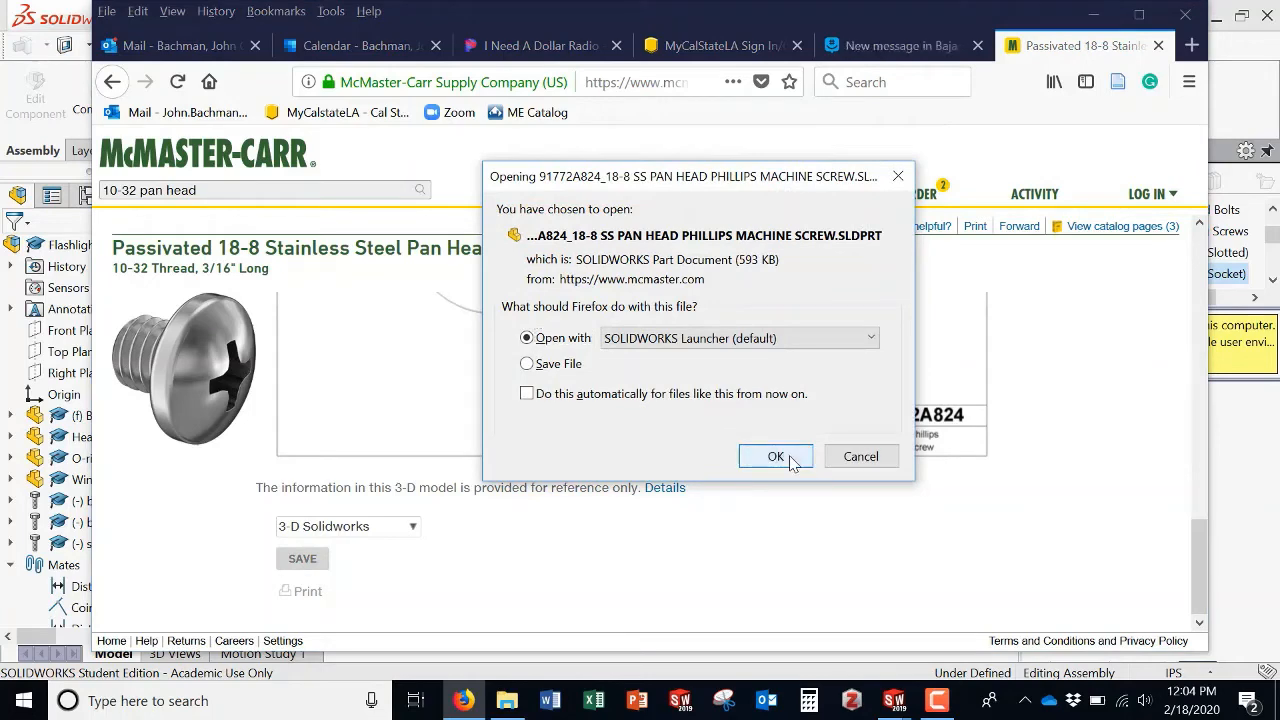
left_click(770, 455)
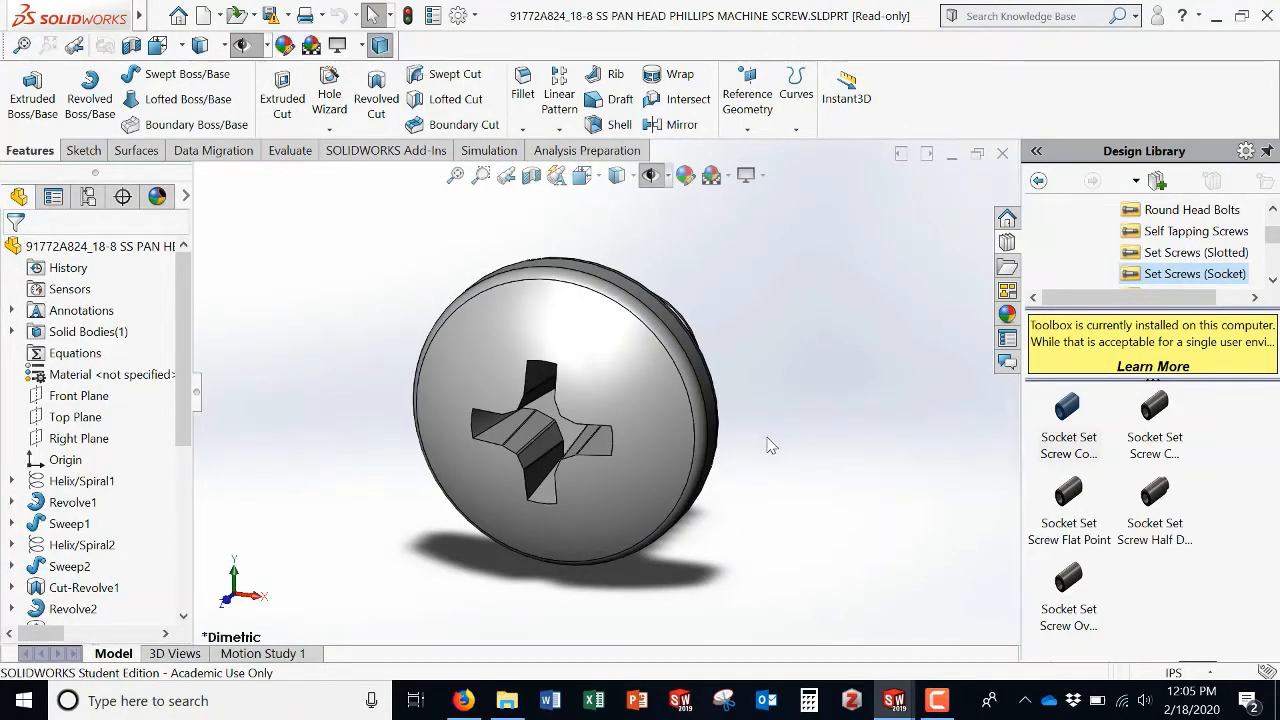
middle_click_drag(762, 445, 730, 466)
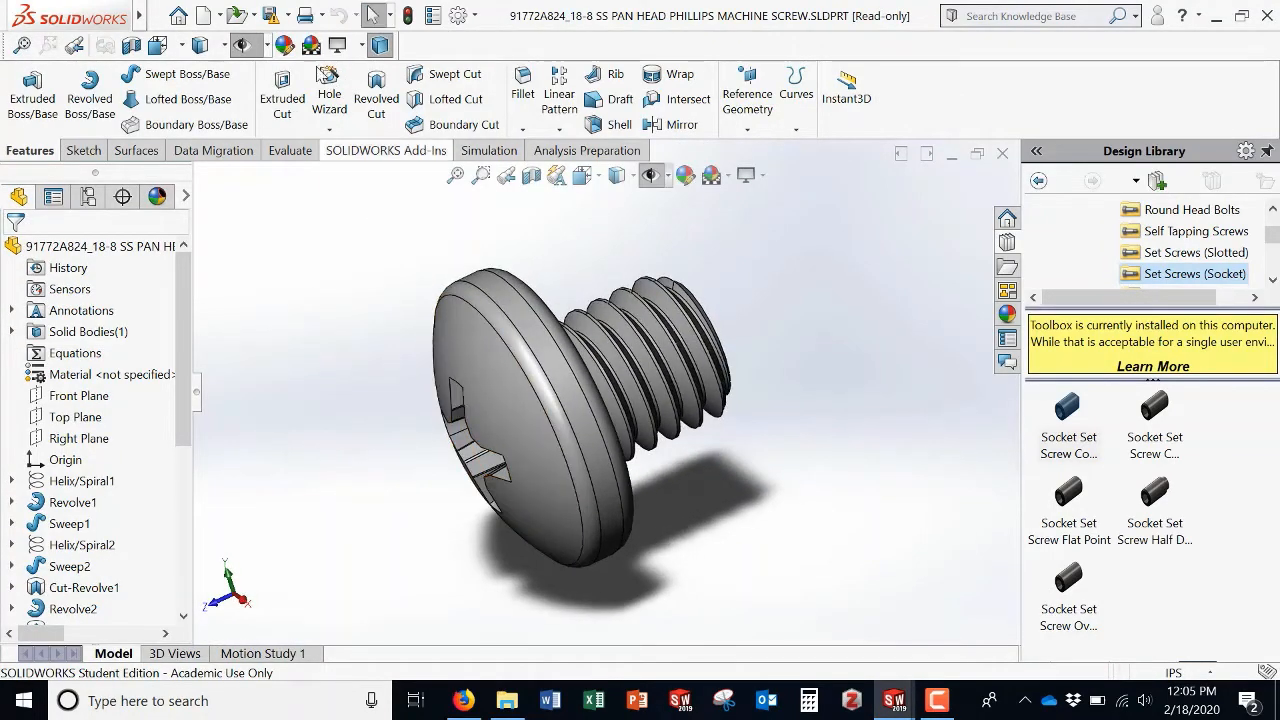
Step: Save the pan head screw part into the Desktop Flashlight Parts folder, converting it to the current version
left_click(287, 16)
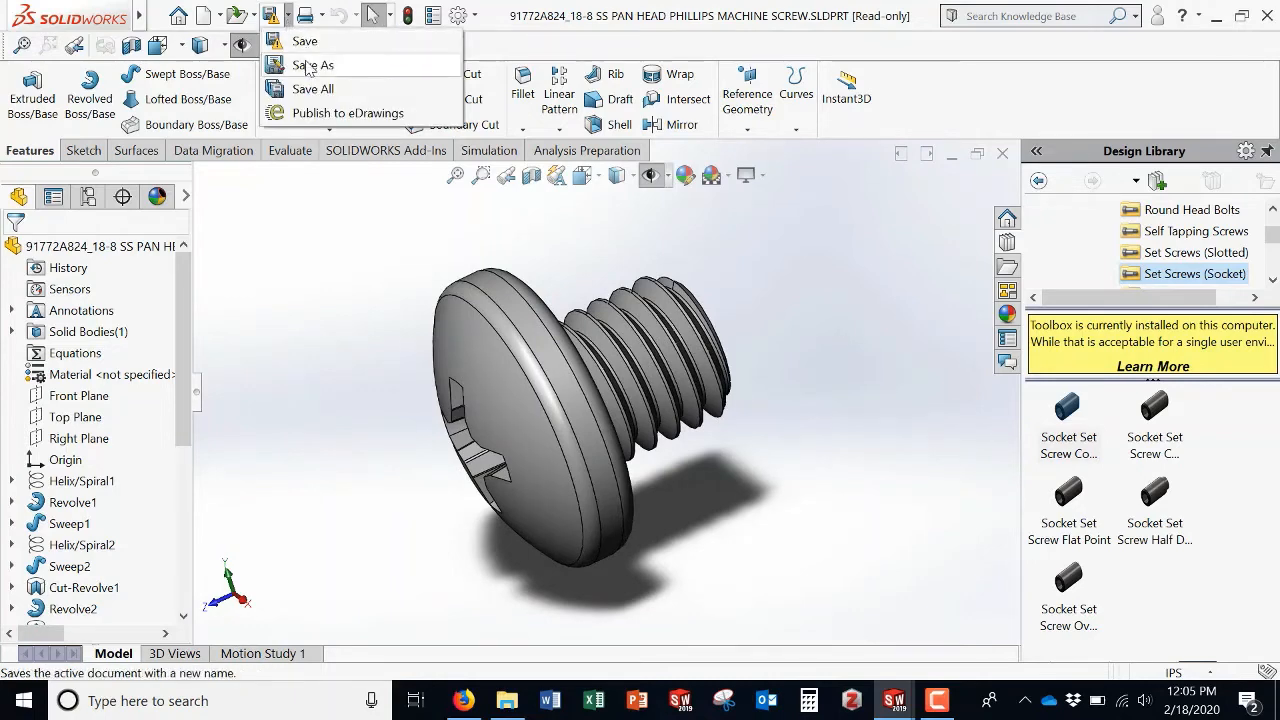
left_click(307, 63)
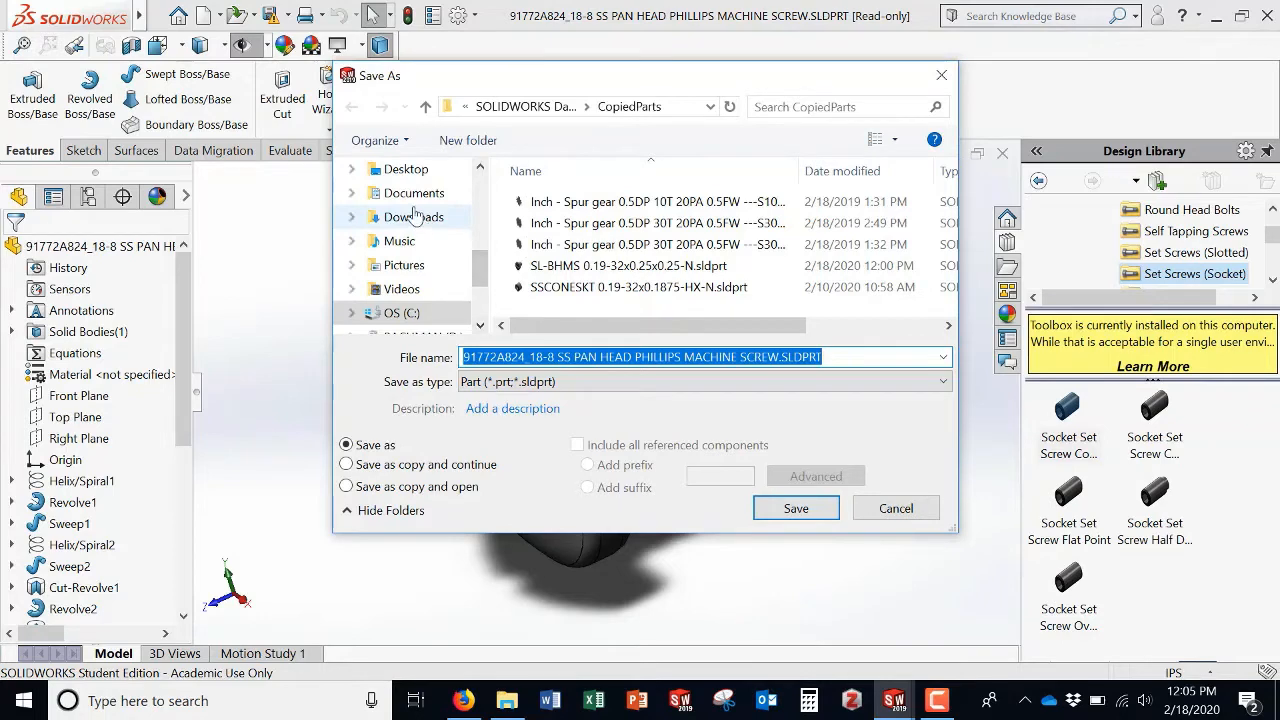
left_click(405, 169)
left_click(570, 203)
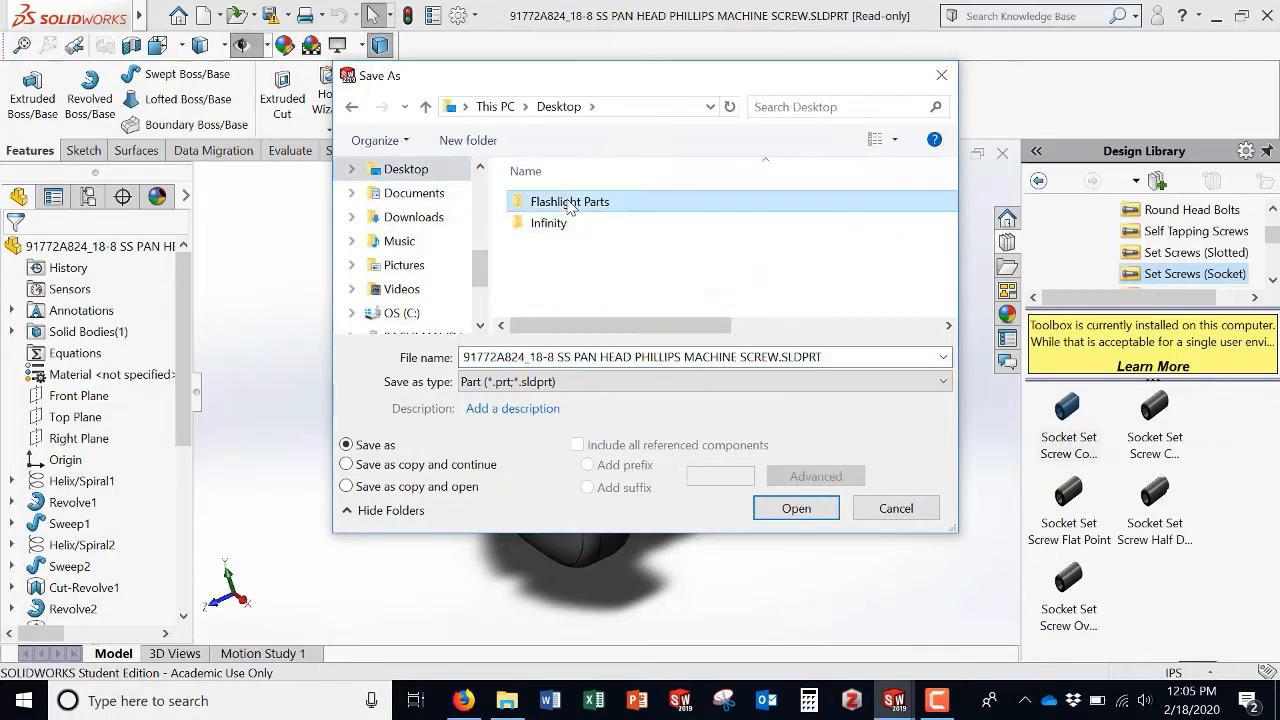
double_click(570, 203)
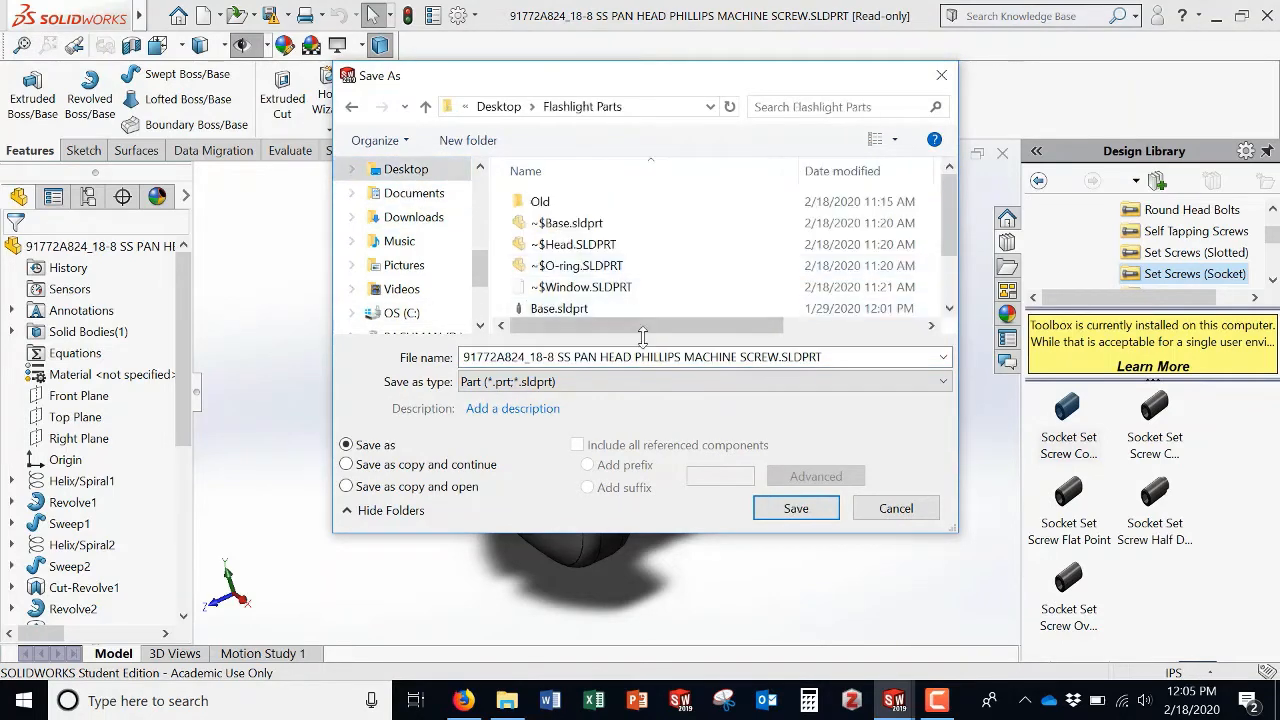
left_click(795, 510)
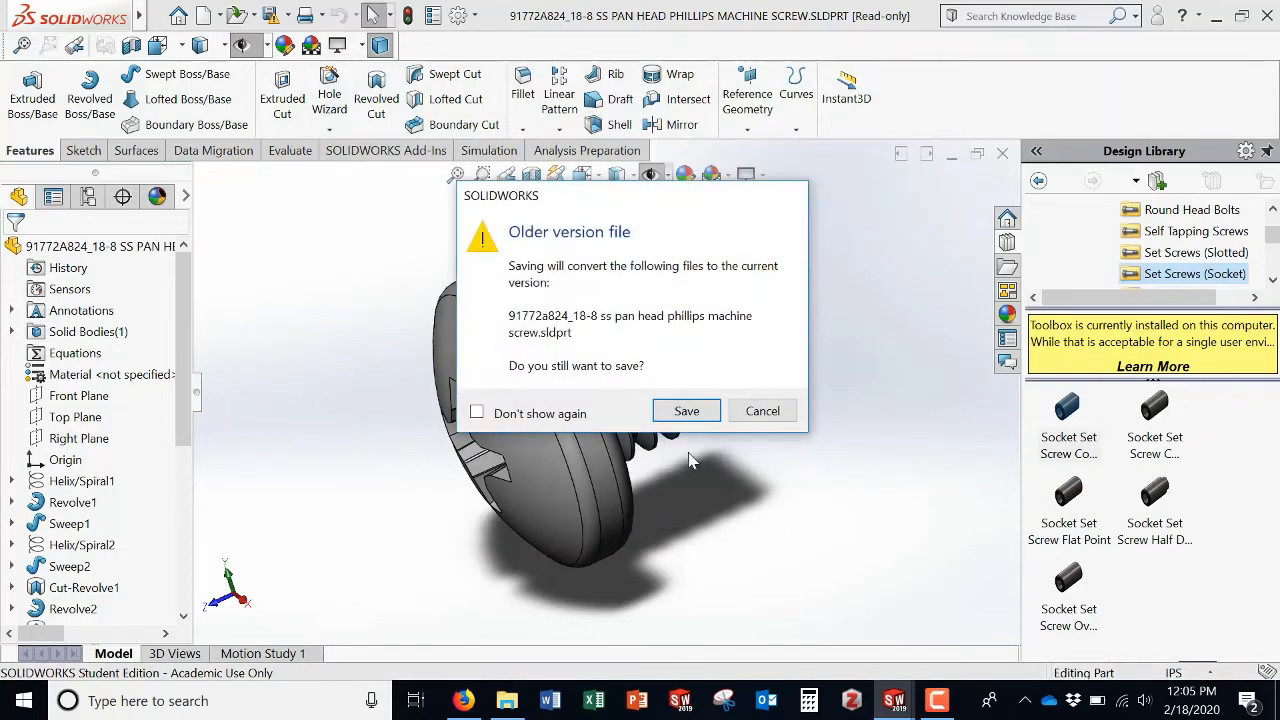
left_click(693, 415)
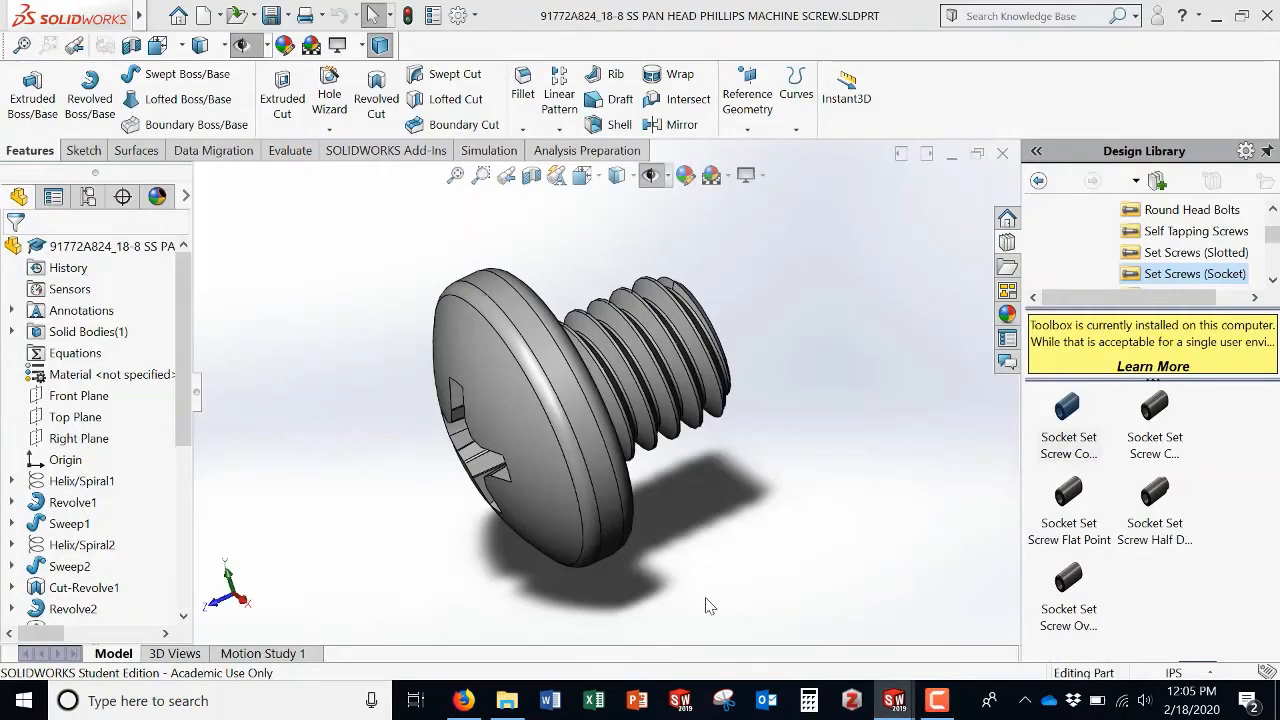
Step: Return to the flashlight assembly and insert the saved 91772A824 pan head screw part beside the Head
mouse_move(894, 705)
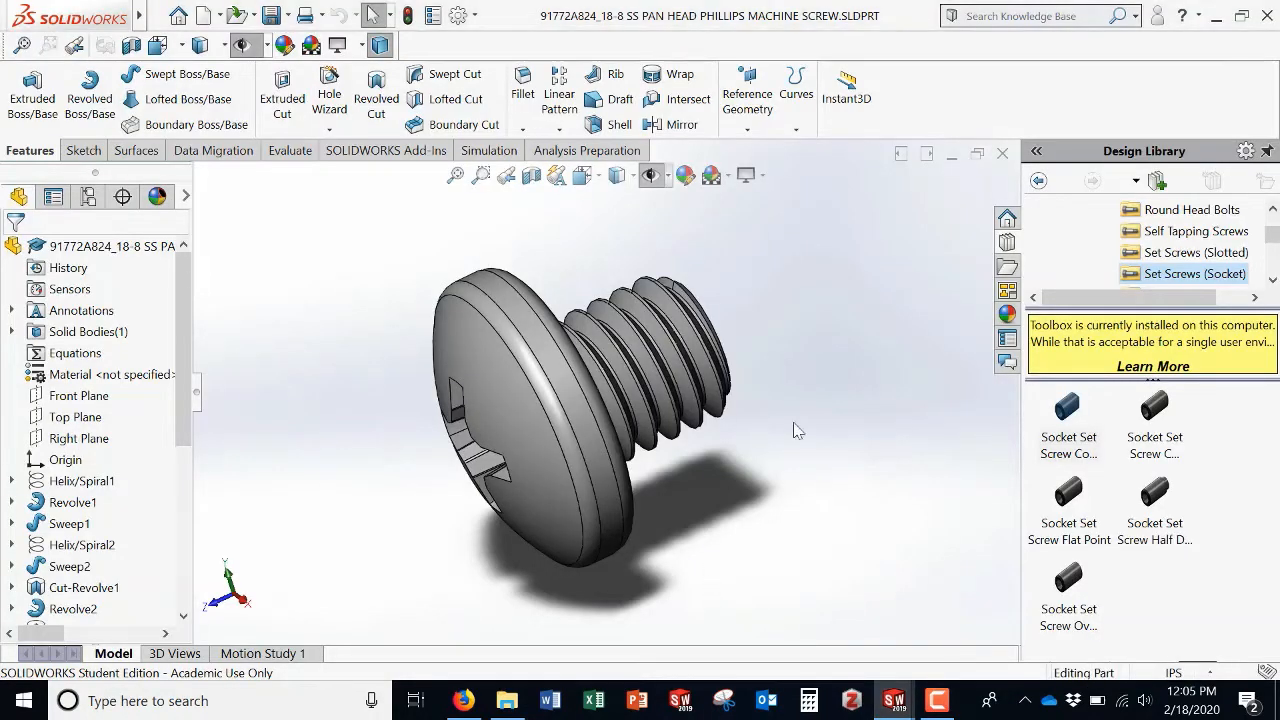
left_click(955, 158)
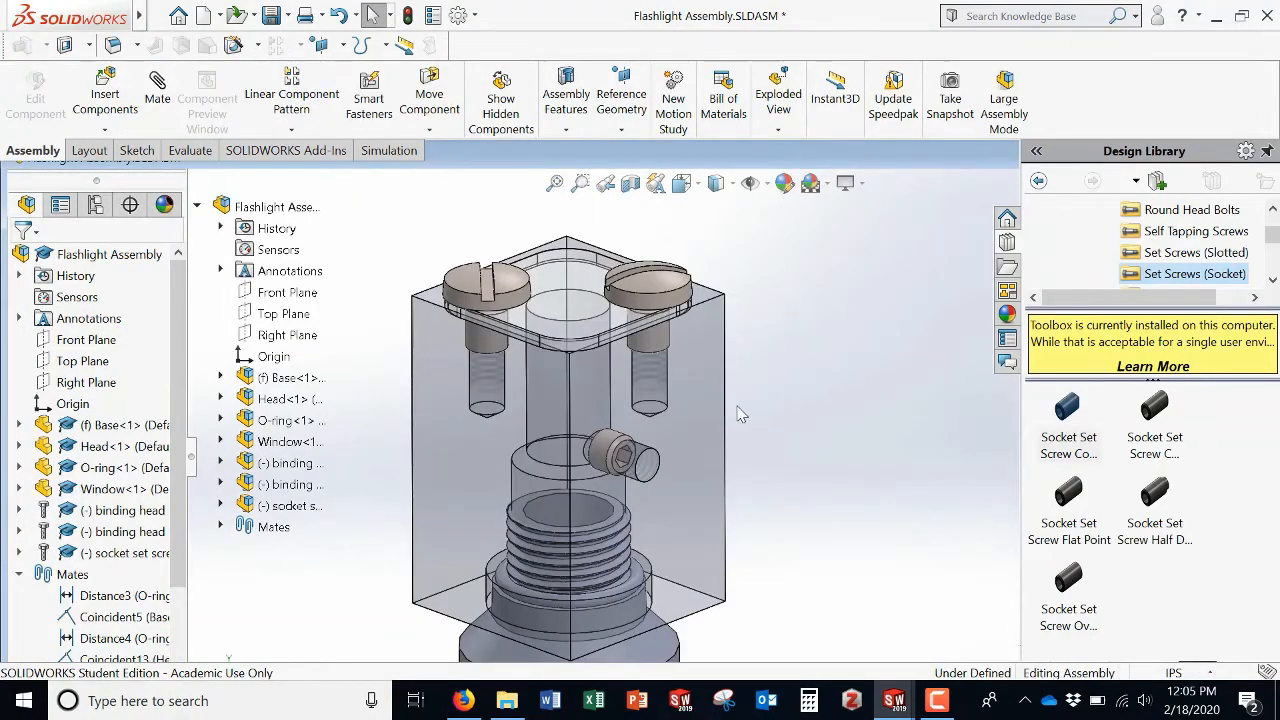
left_click(105, 95)
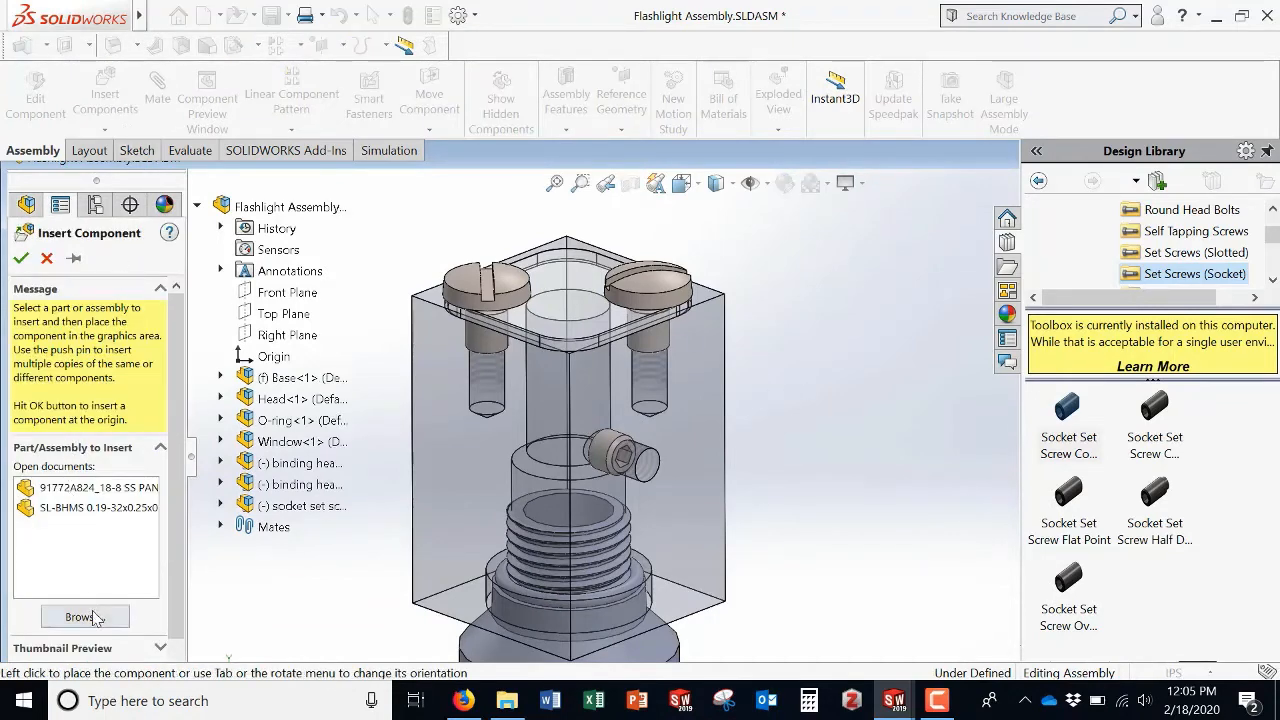
left_click(112, 616)
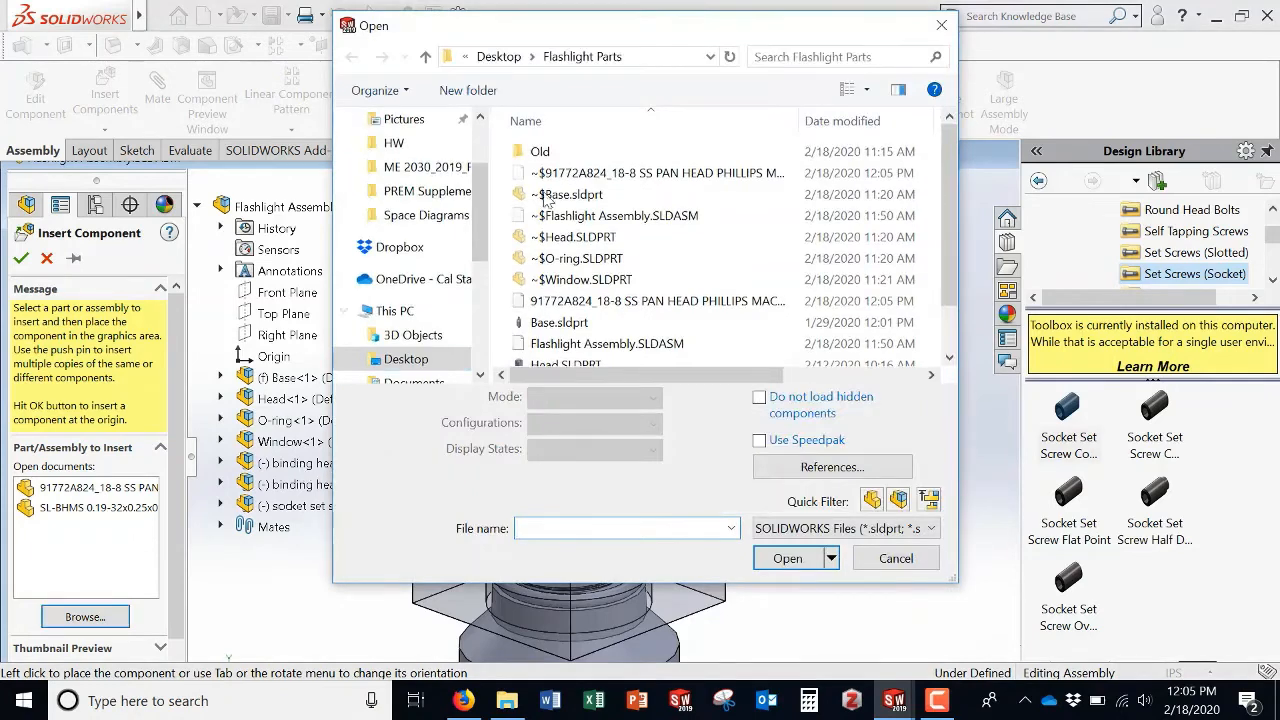
scroll(535, 262, "down", 1)
left_click(600, 249)
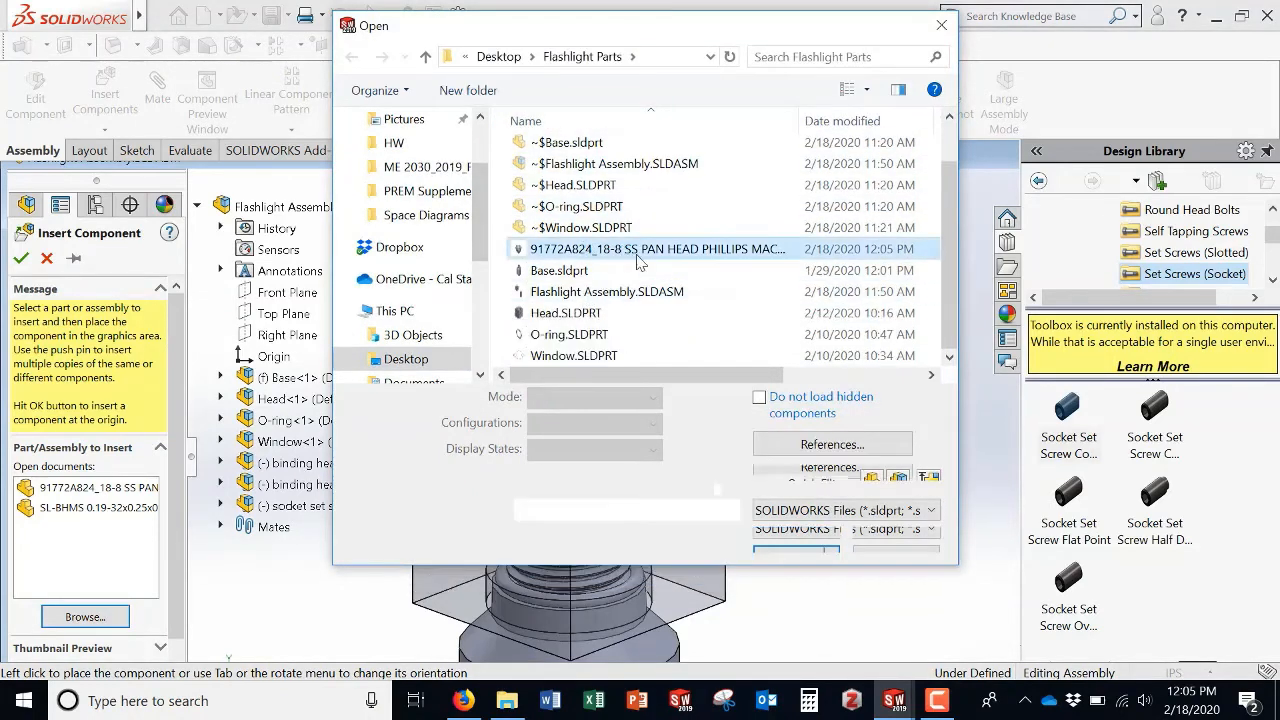
left_click(770, 523)
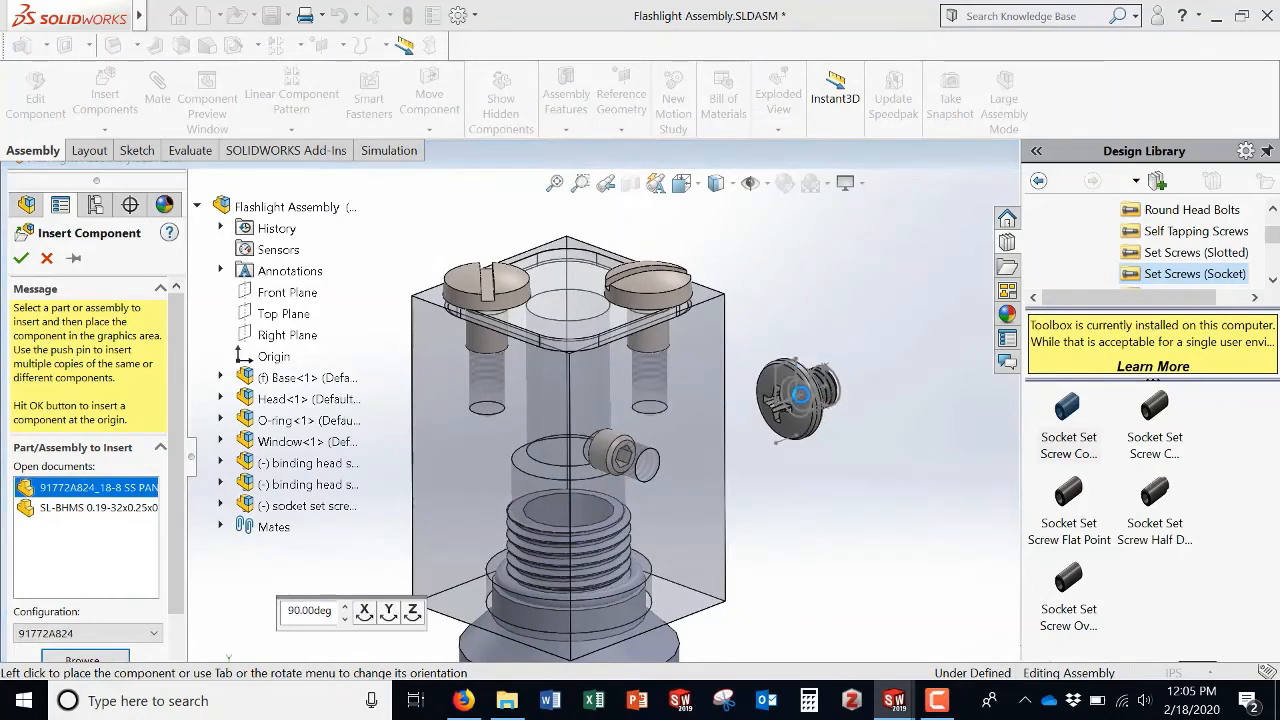
left_click(805, 403)
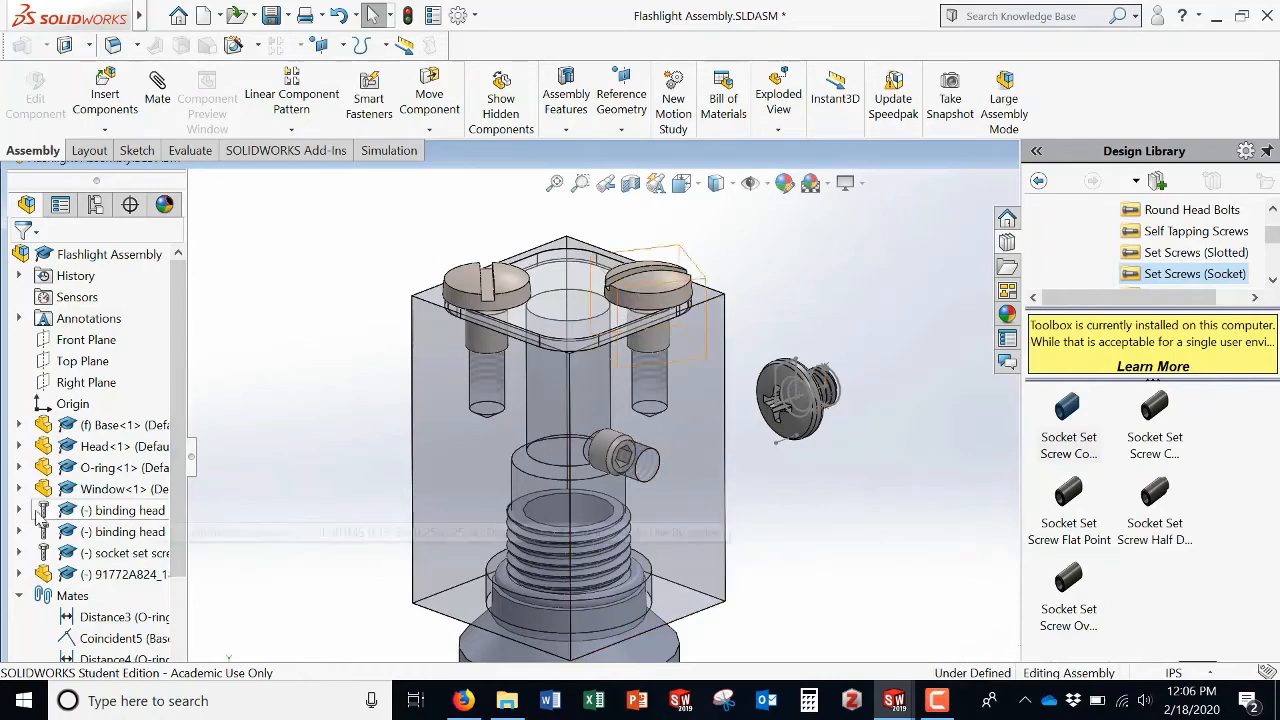
Step: Copy and paste the 91772A824 pan head screw to add a second instance, placing it beside the first
left_click(104, 576)
right_click(104, 578)
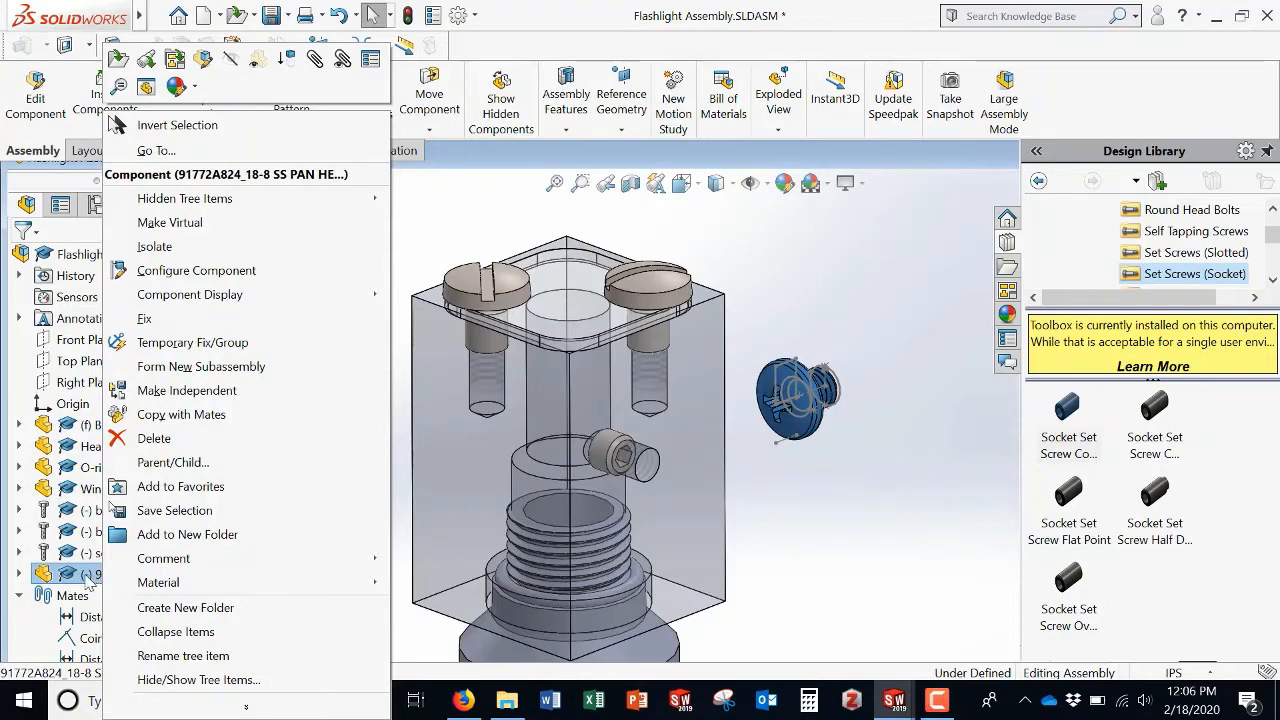
left_click(864, 545)
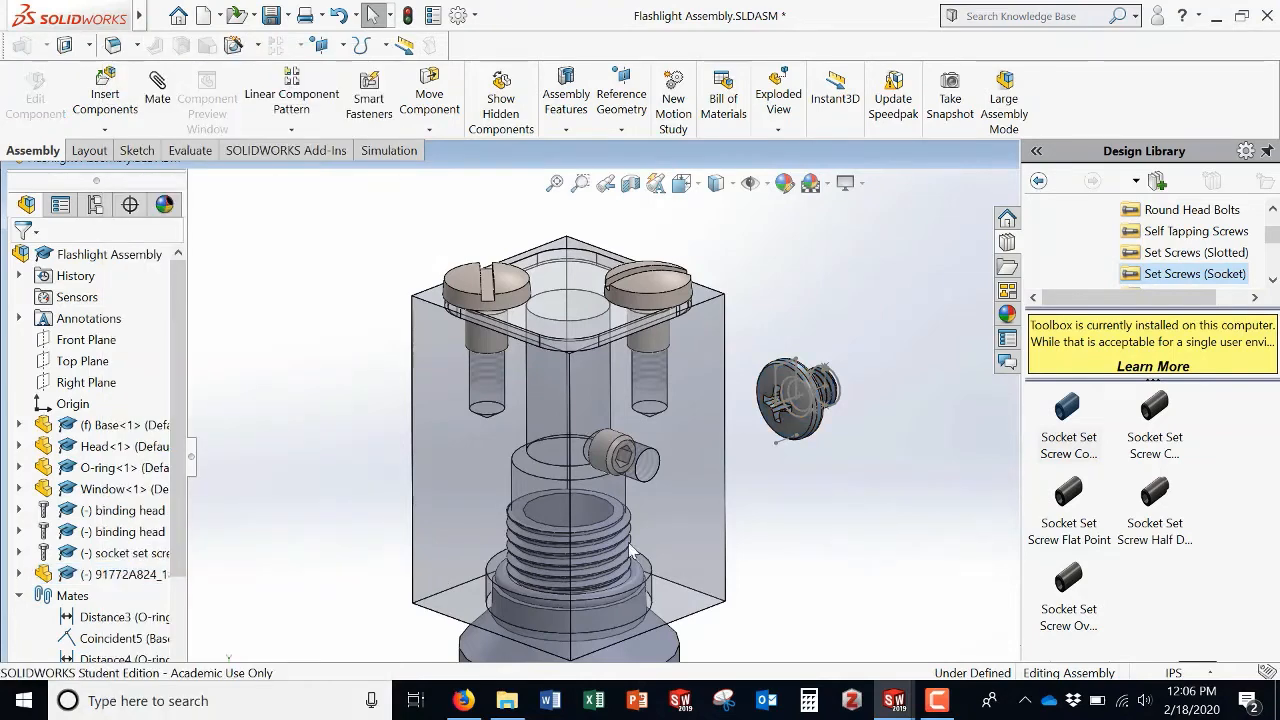
left_click(123, 578)
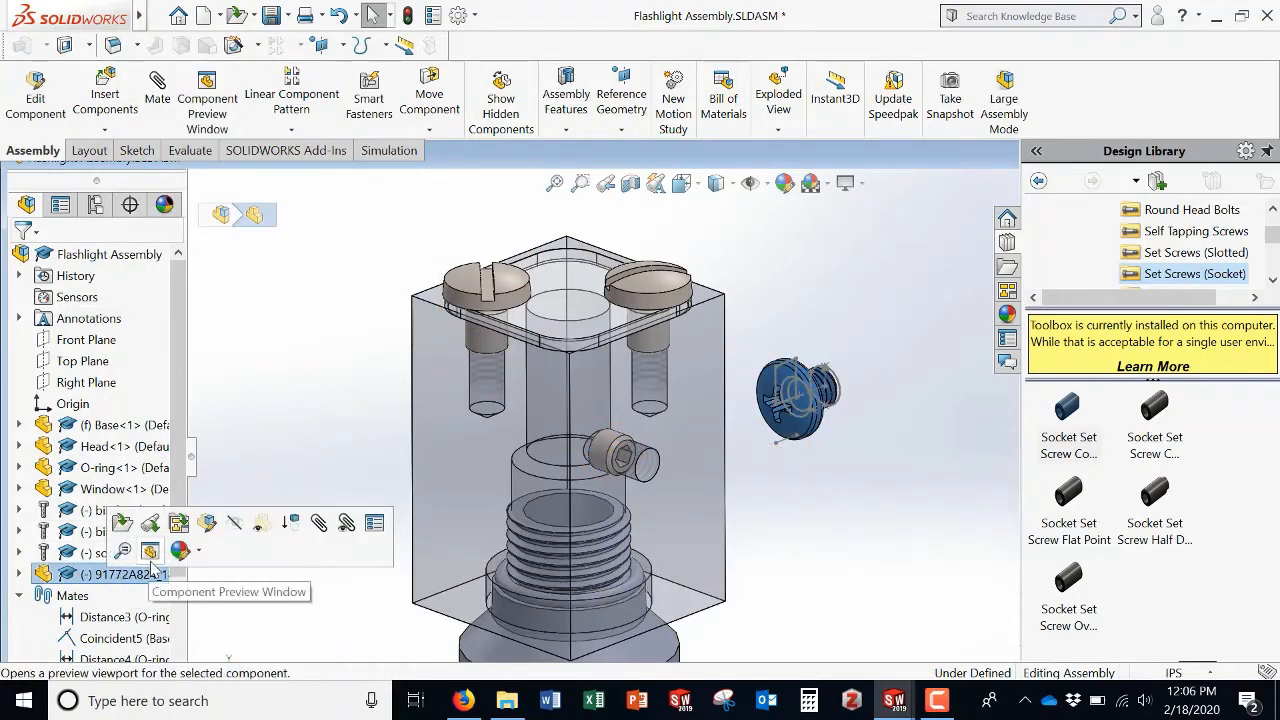
key("ctrl+c")
key("ctrl+v")
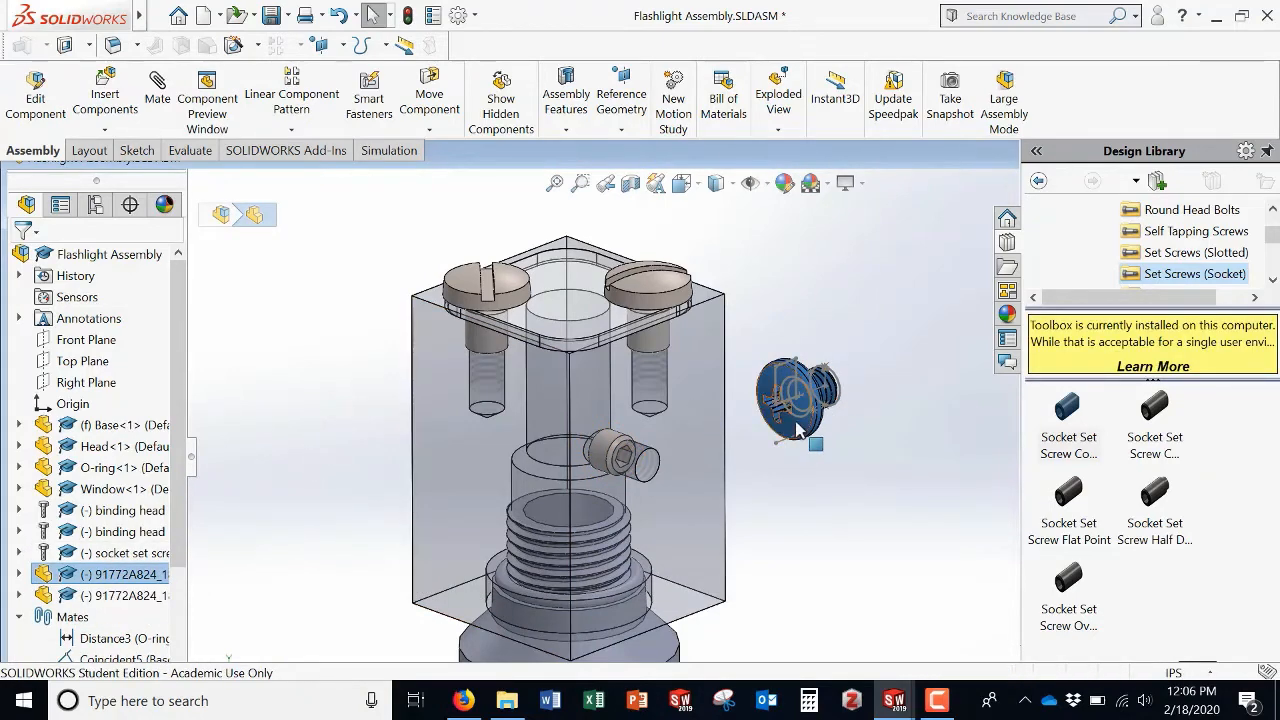
right_click_drag(797, 428, 845, 490)
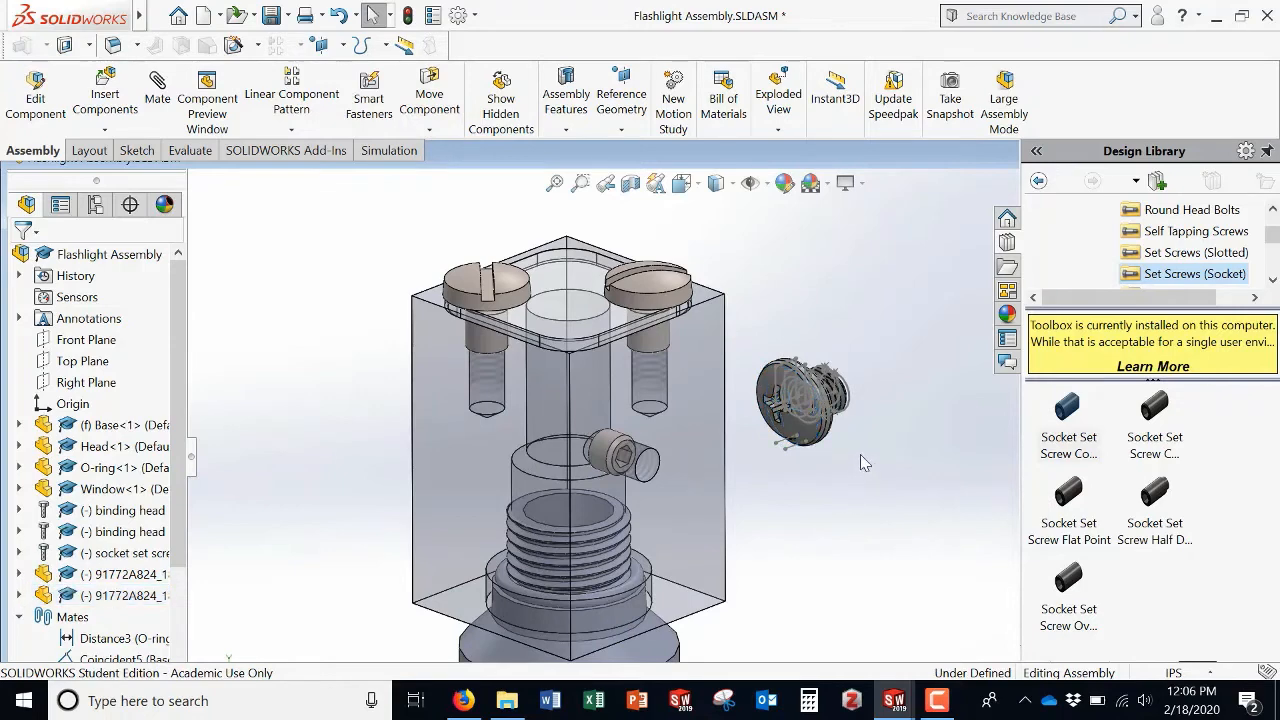
left_click_drag(824, 429, 894, 503)
left_click(880, 350)
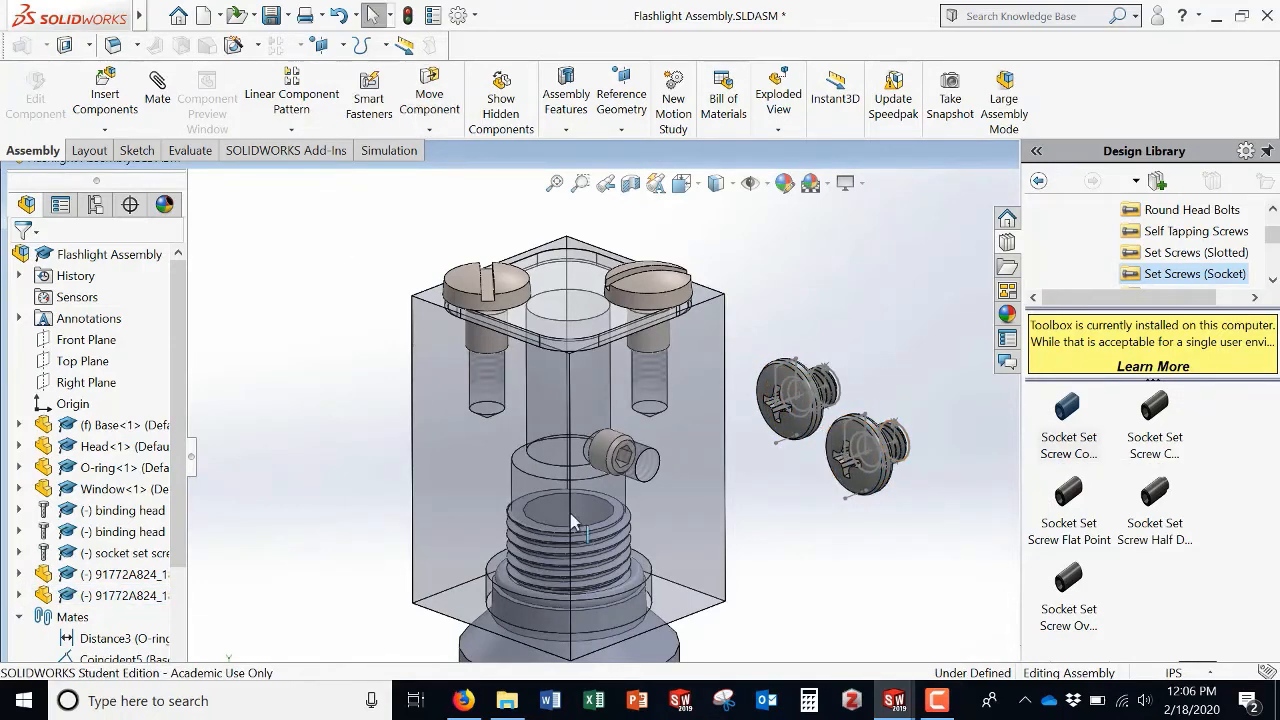
Step: Expand the screw component's feature tree and hide its Sketch13 and Plane2 reference geometry
left_click(18, 595)
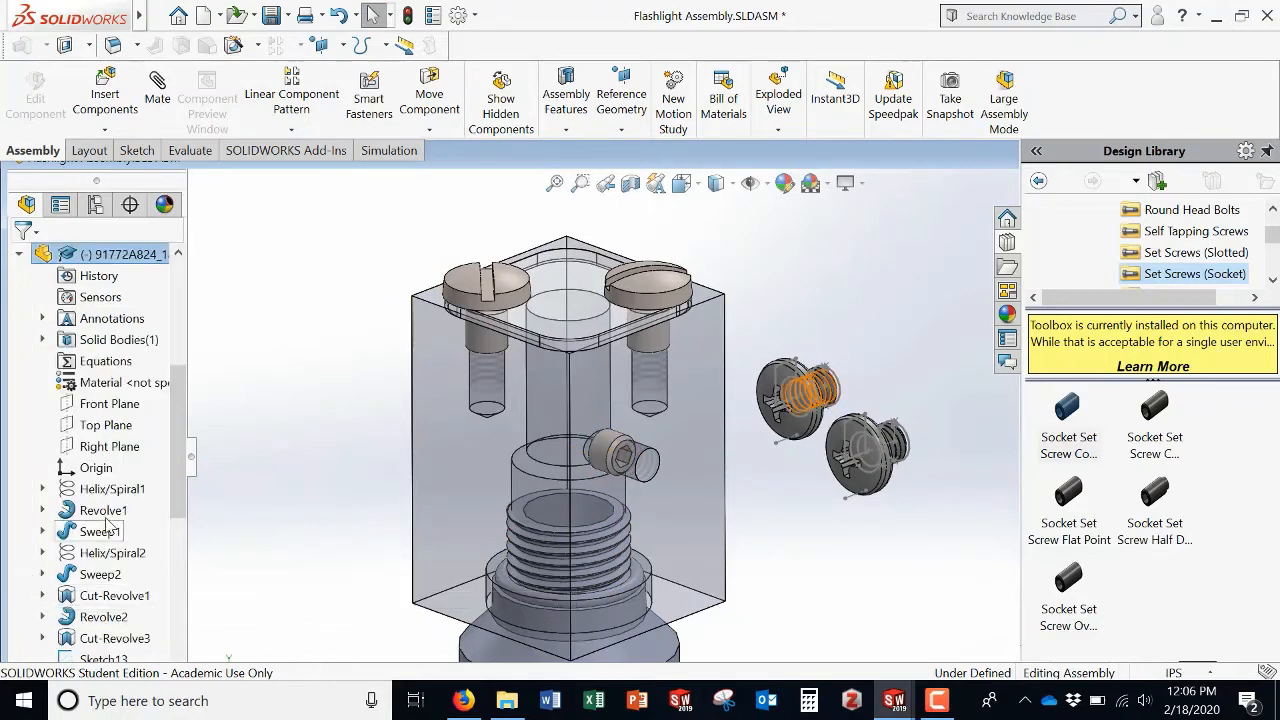
scroll(100, 535, "down", 2)
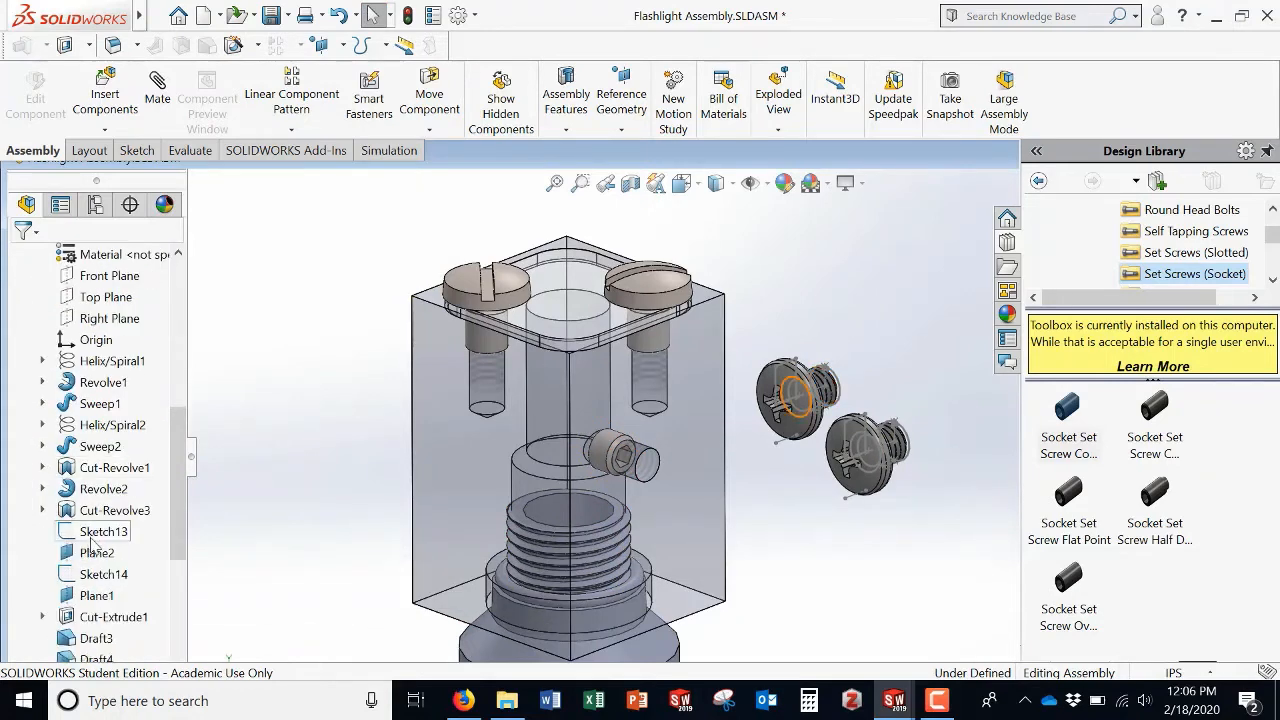
left_click(97, 532)
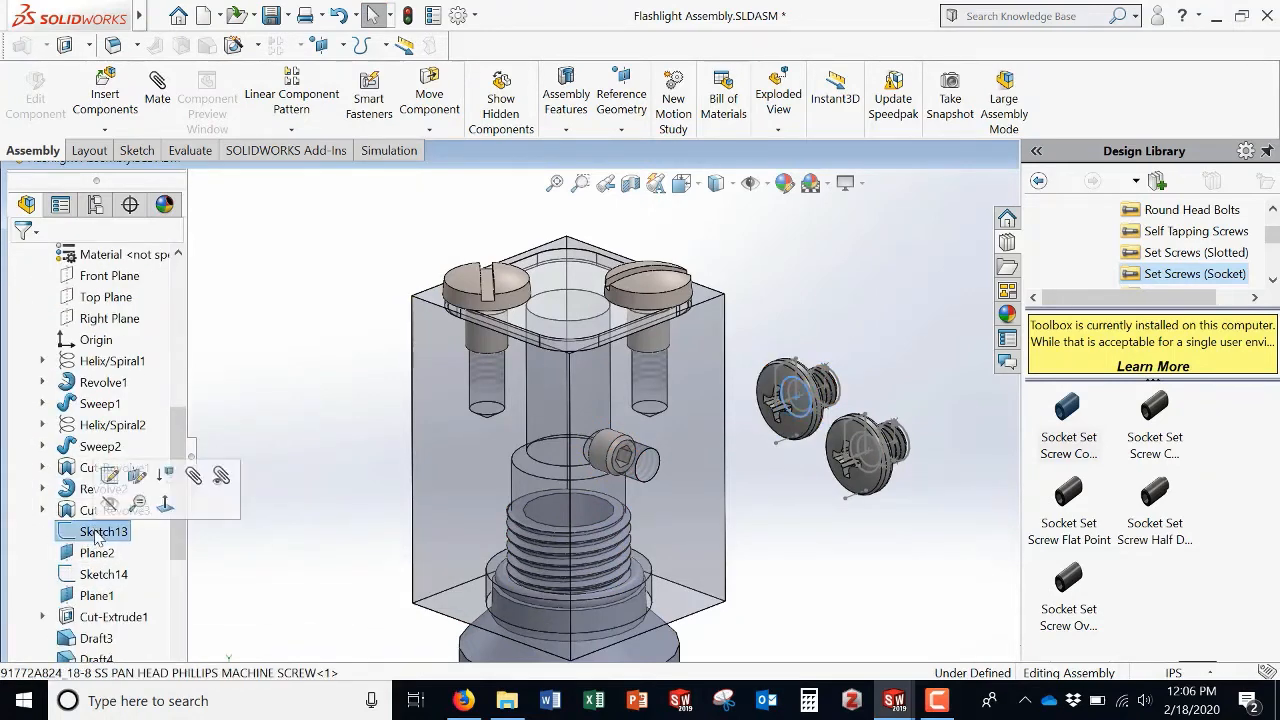
left_click(95, 597, "shift")
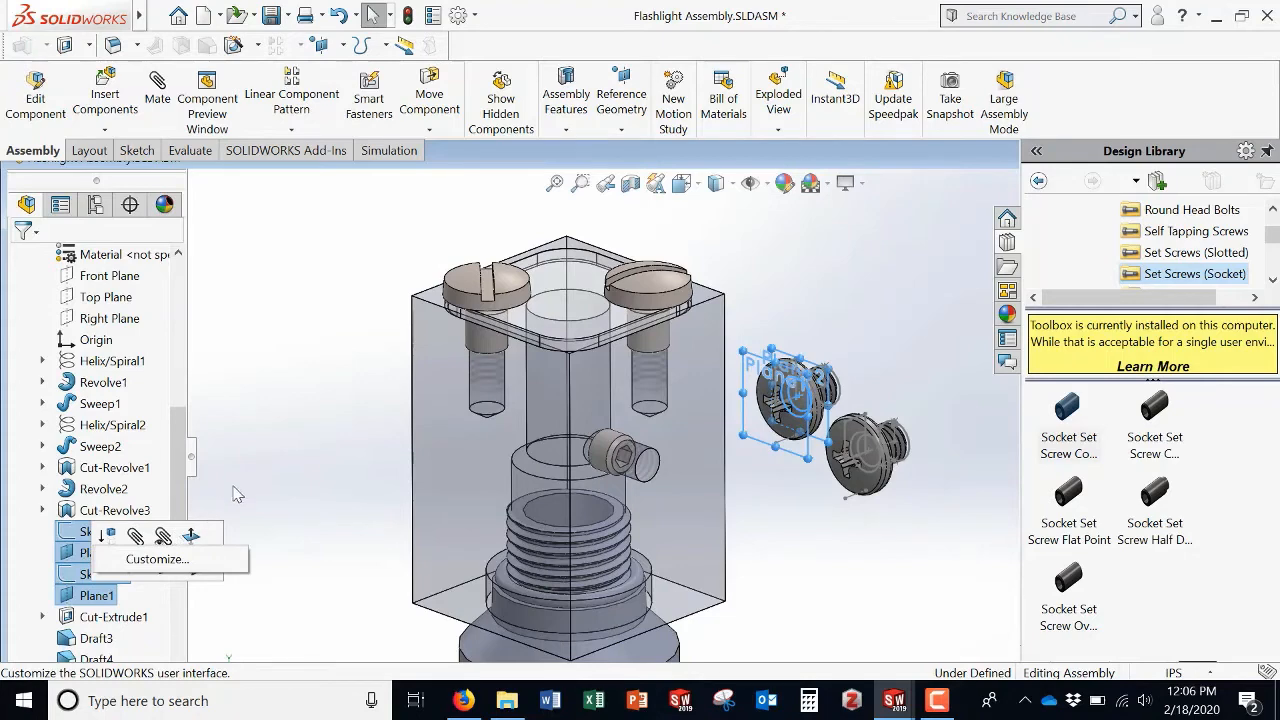
left_click(97, 532)
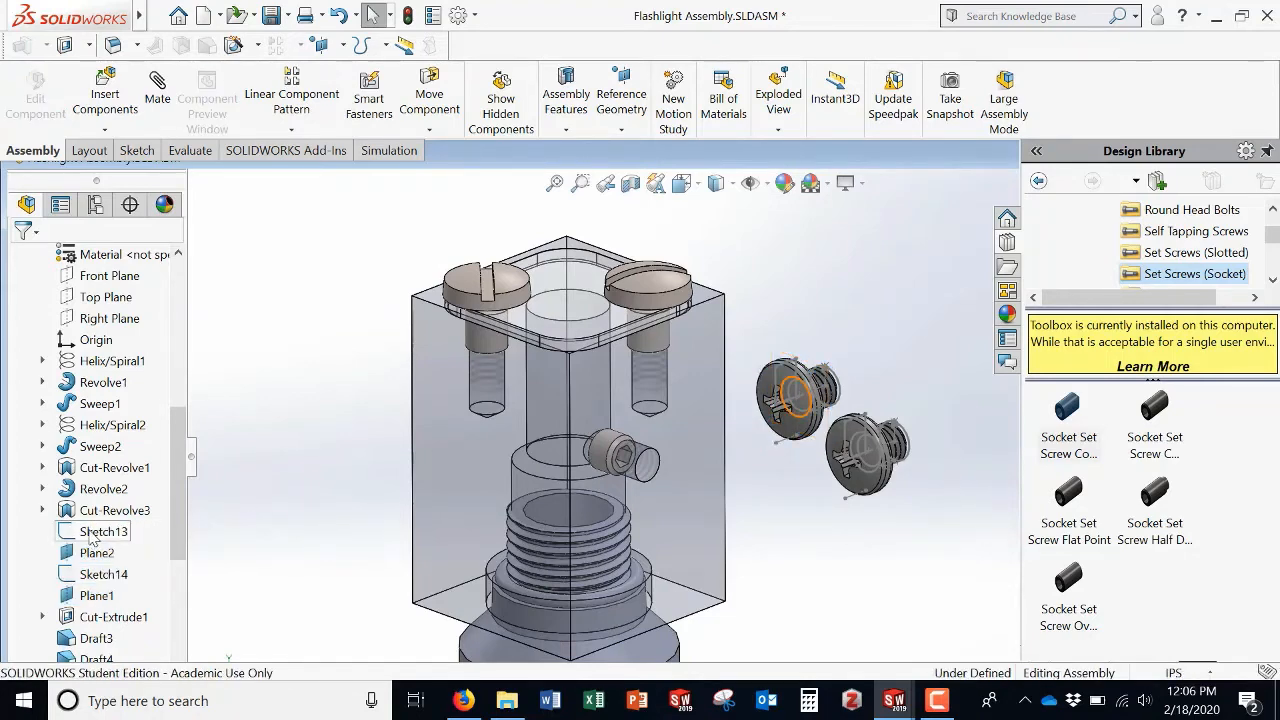
right_click(96, 535)
left_click(112, 431)
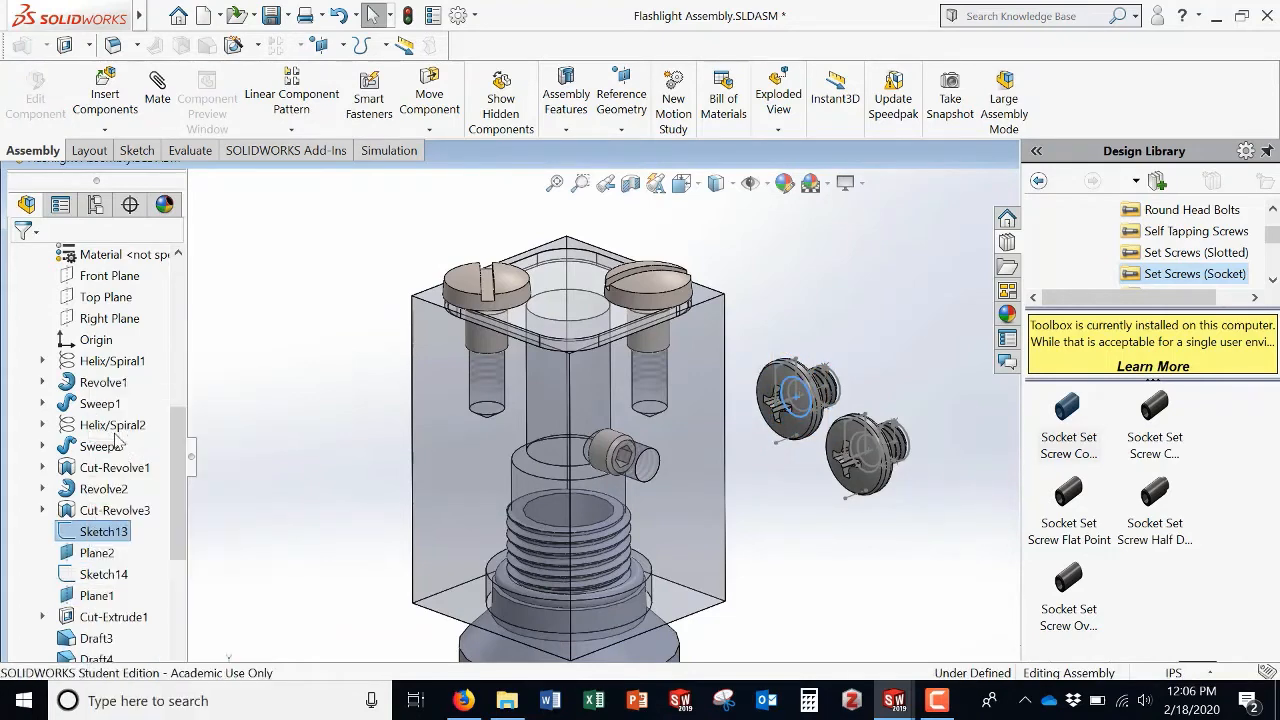
right_click(90, 553)
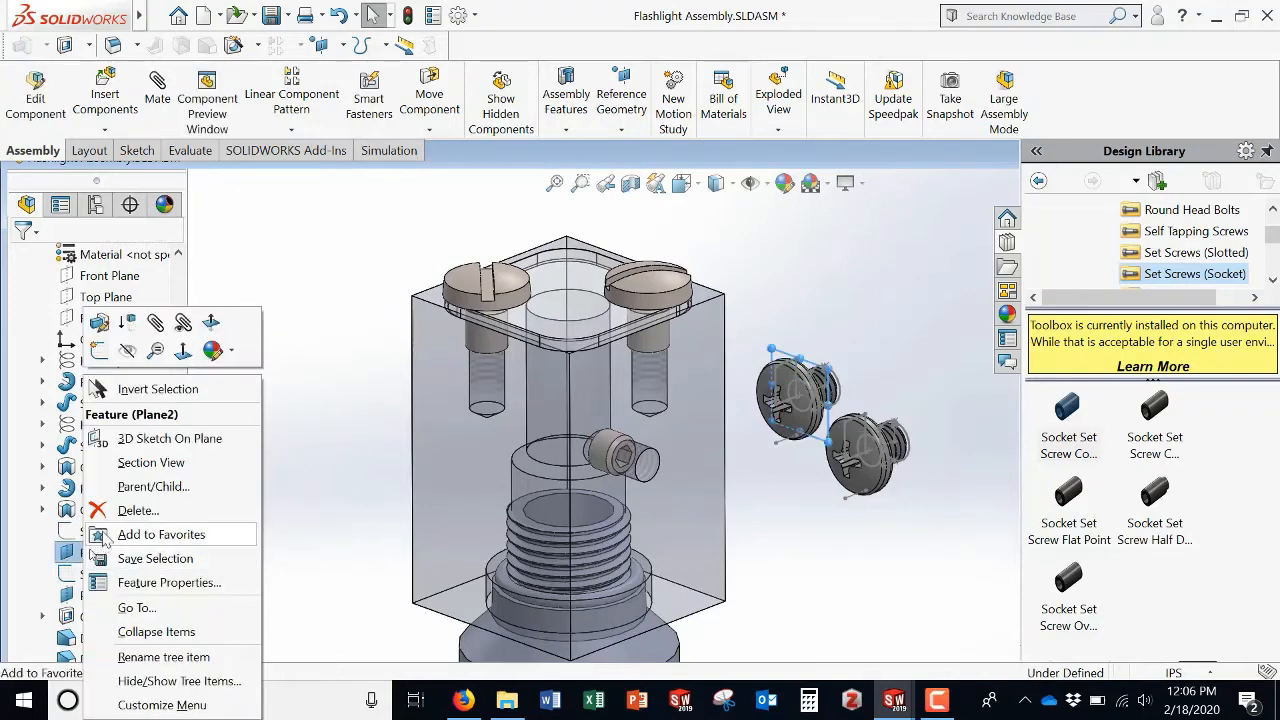
left_click(127, 352)
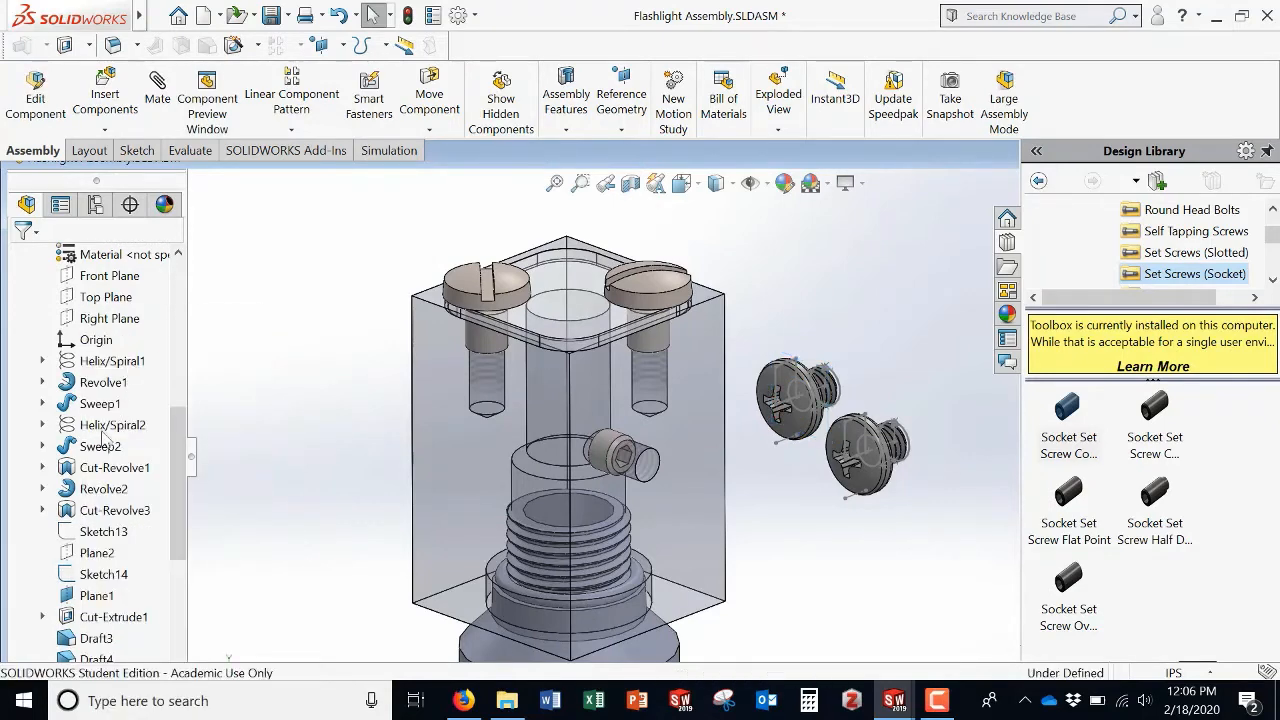
right_click(92, 575)
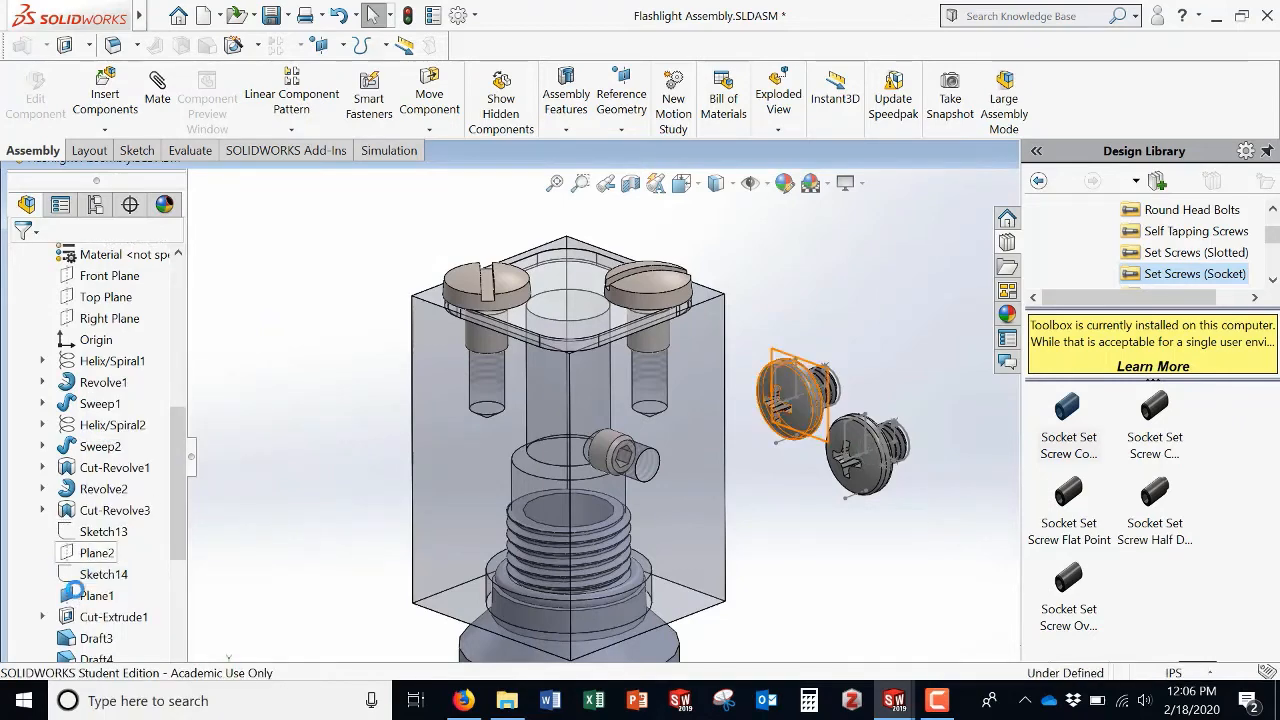
right_click(92, 595)
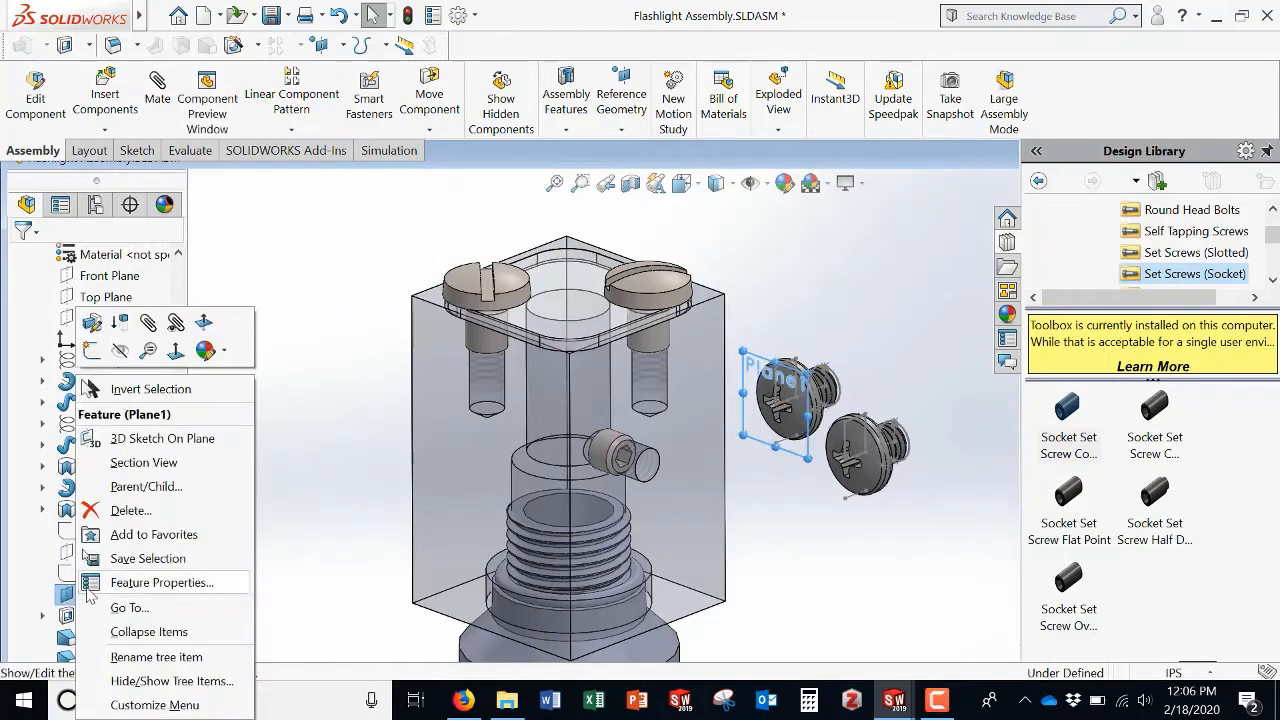
key("Escape")
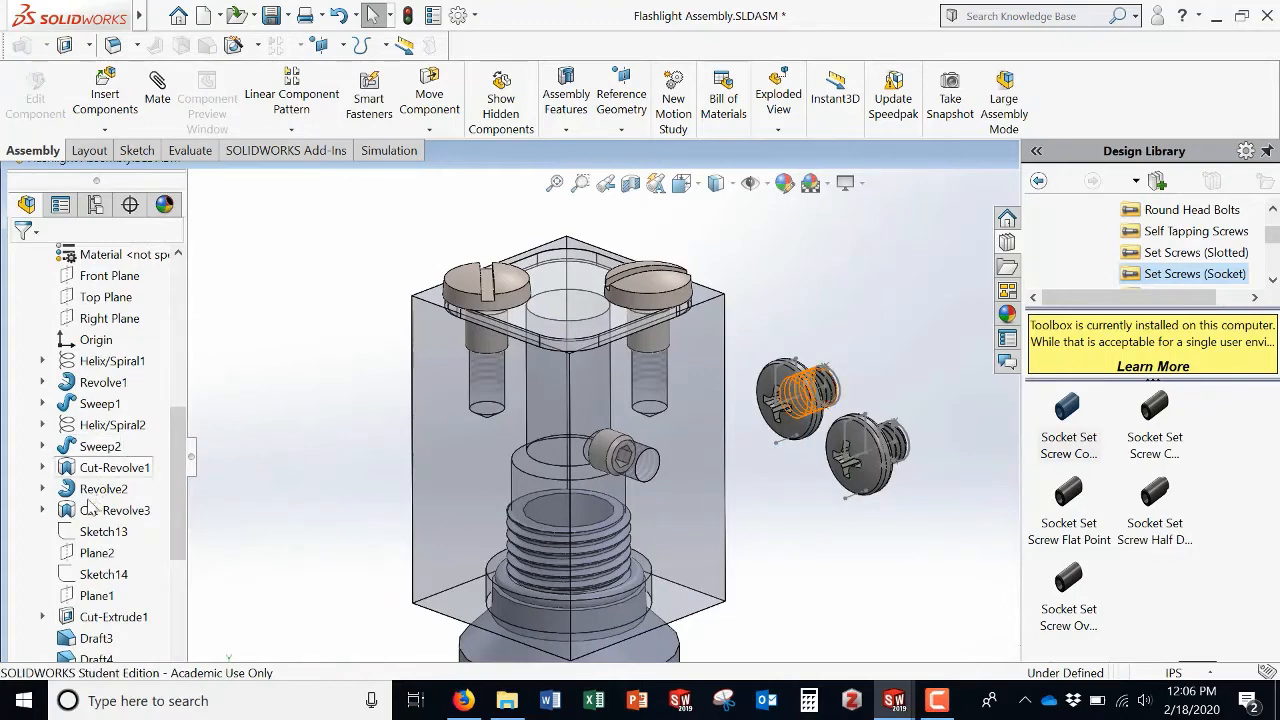
Step: Hide the screw's Sketch20, Sketch19 and the Sketch8 under Revolve2
scroll(90, 505, "down", 3)
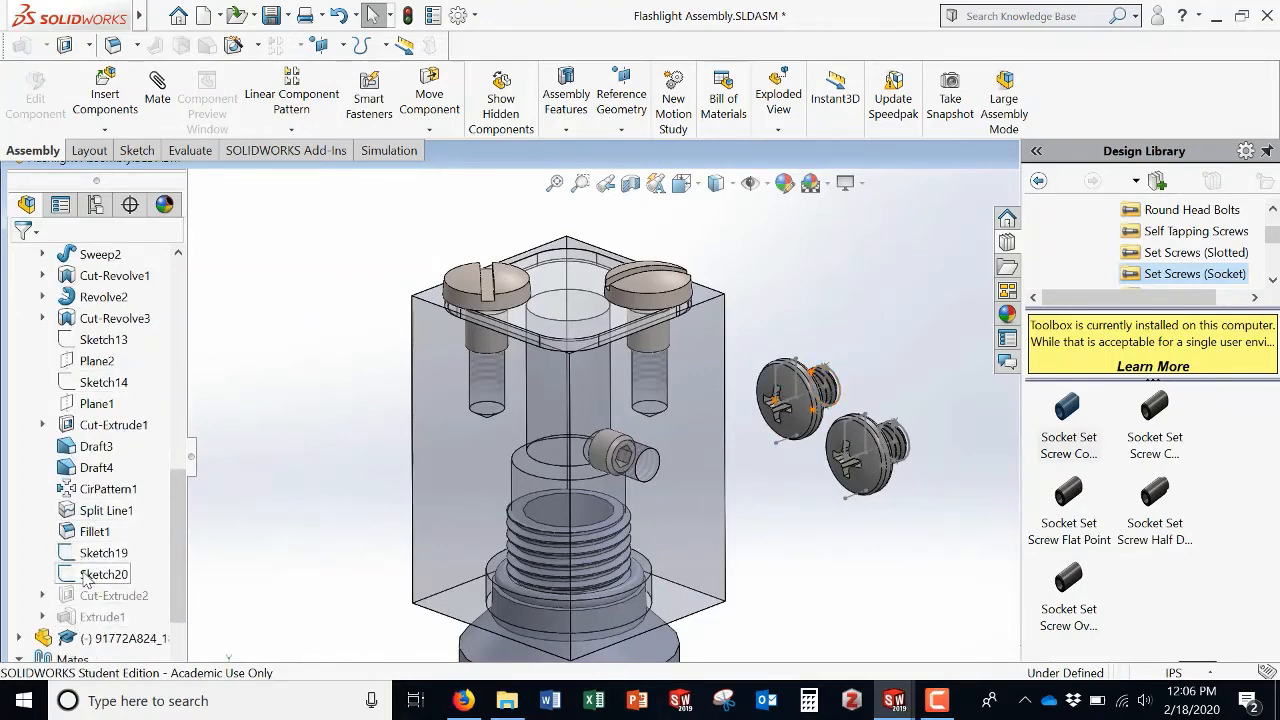
right_click(84, 575)
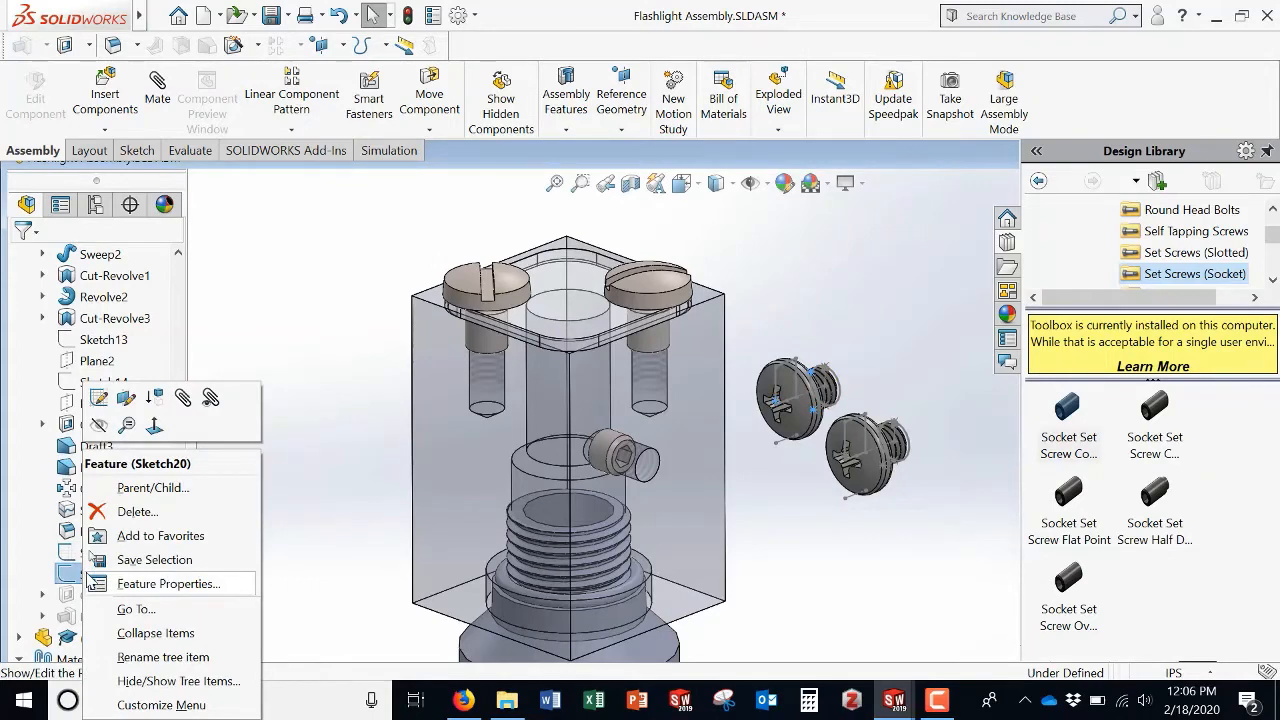
left_click(98, 427)
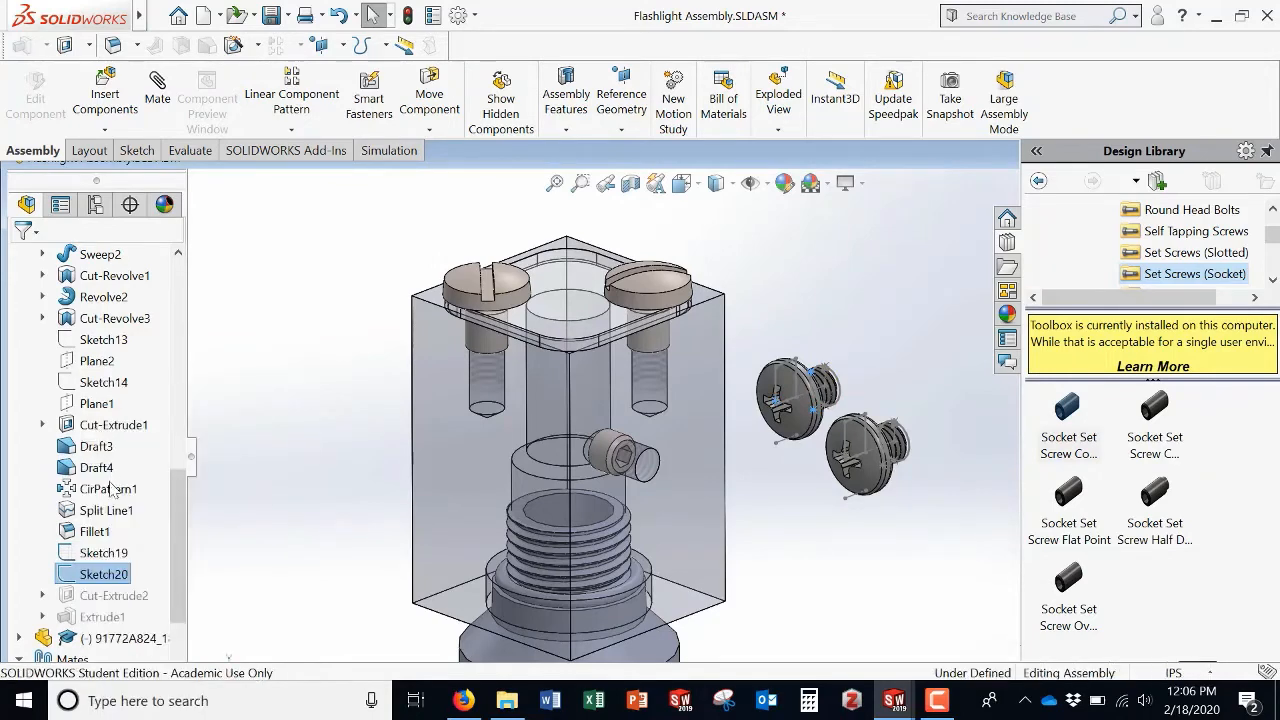
right_click(93, 558)
left_click(100, 432)
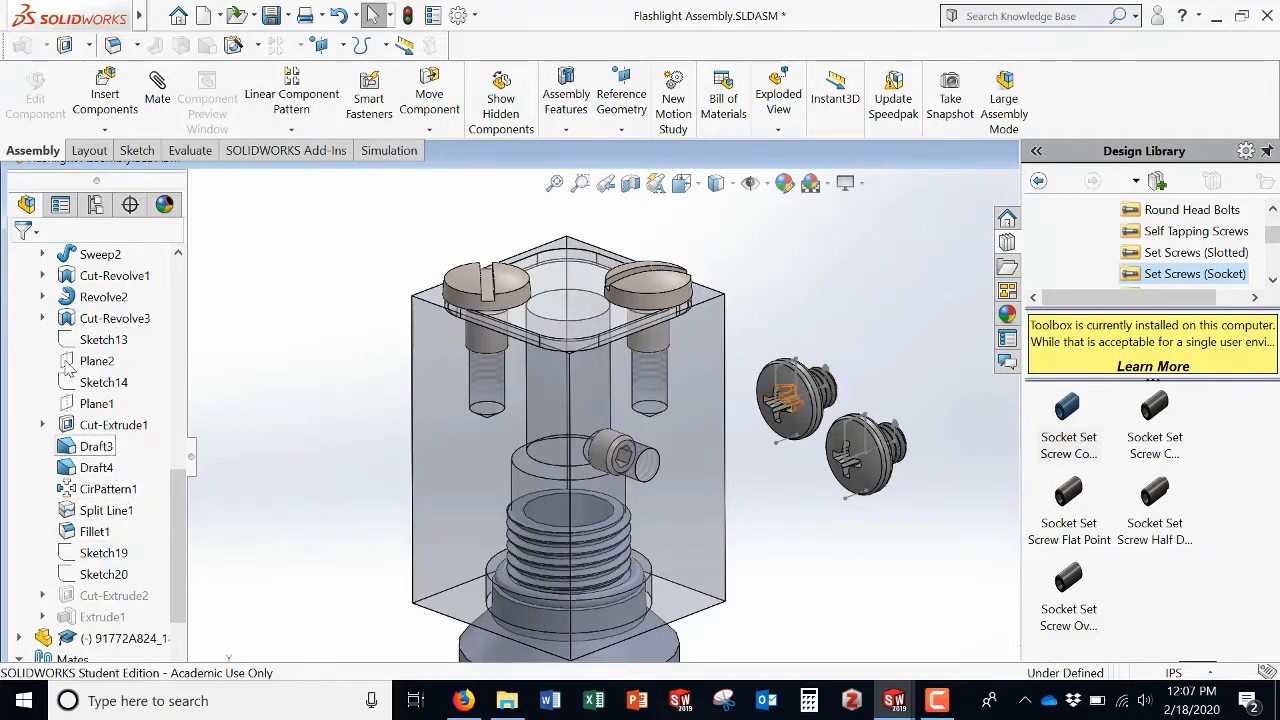
left_click(42, 297)
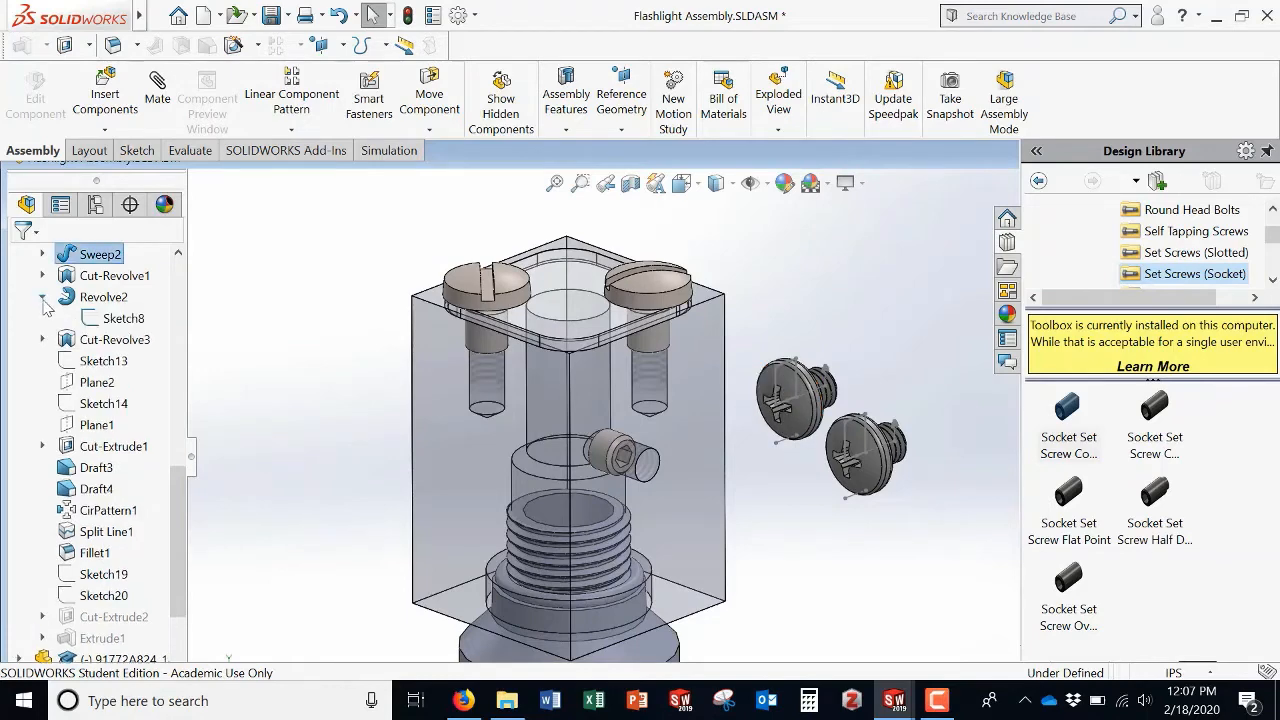
right_click(108, 320)
left_click(121, 294)
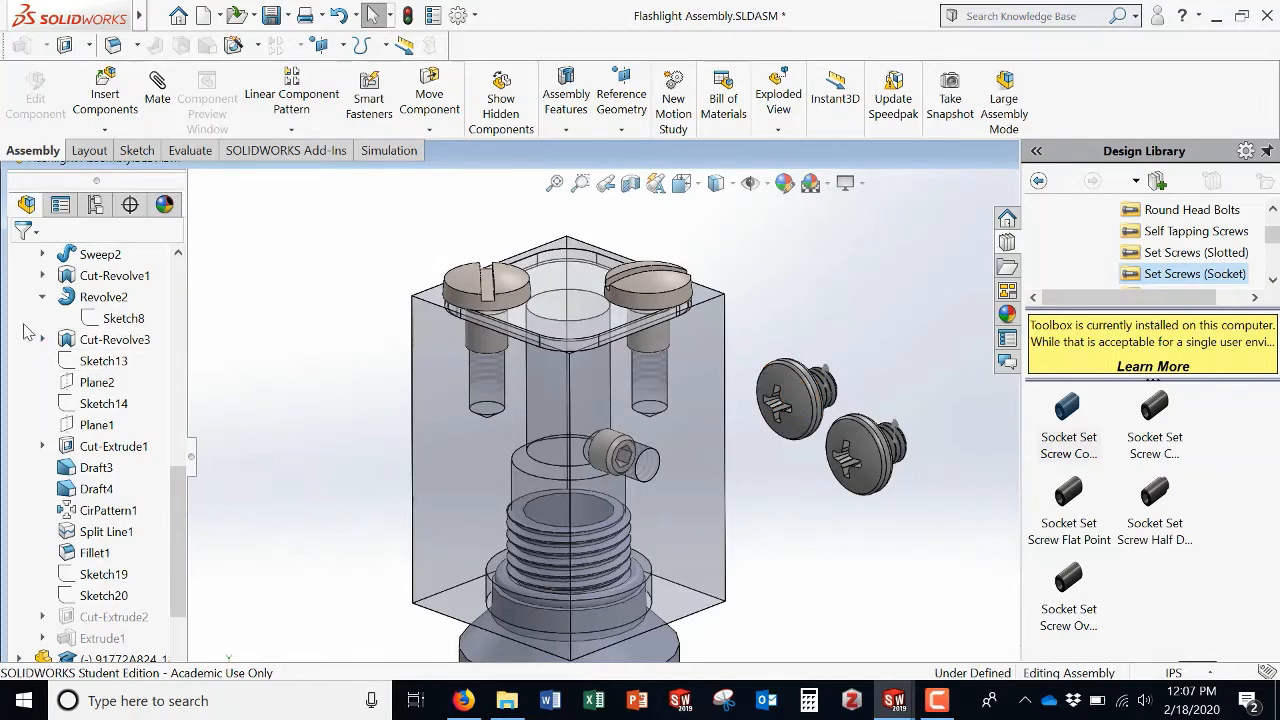
left_click(42, 297)
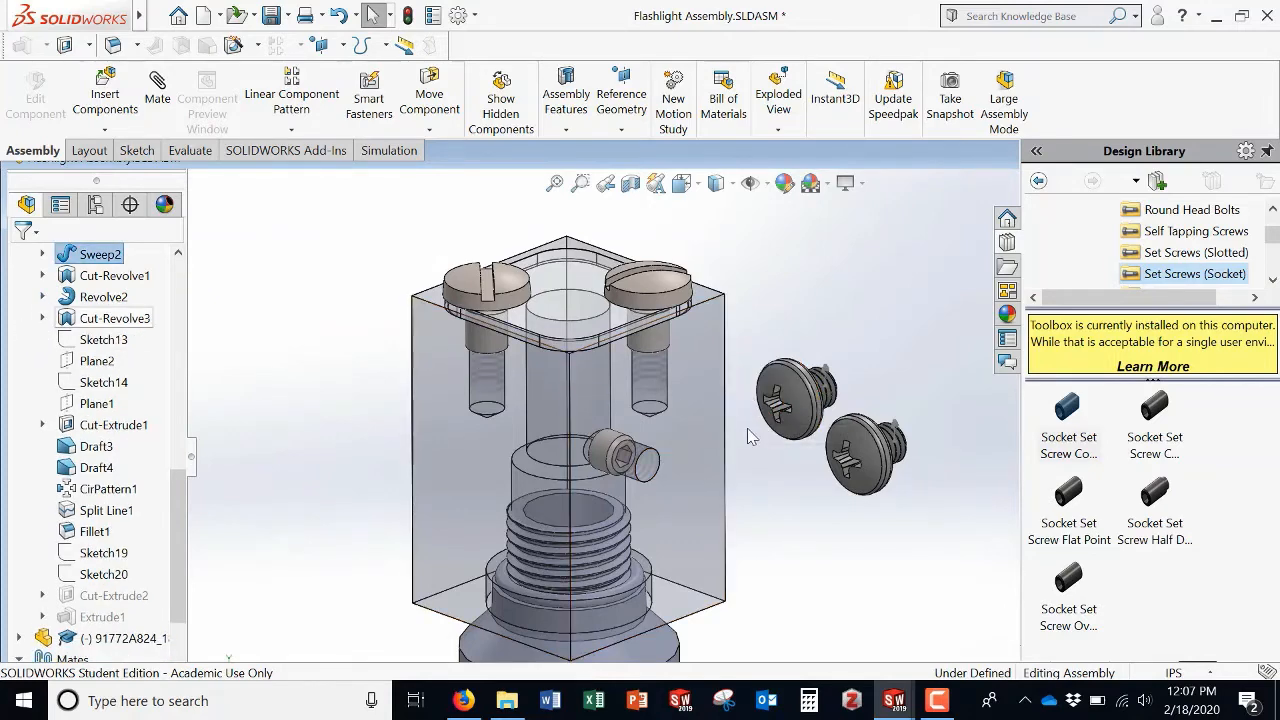
Step: Inspect the screw's thread end and the sketches under Helix/Spiral1 and Revolve1 to find the visible curve
middle_click_drag(748, 434, 818, 376)
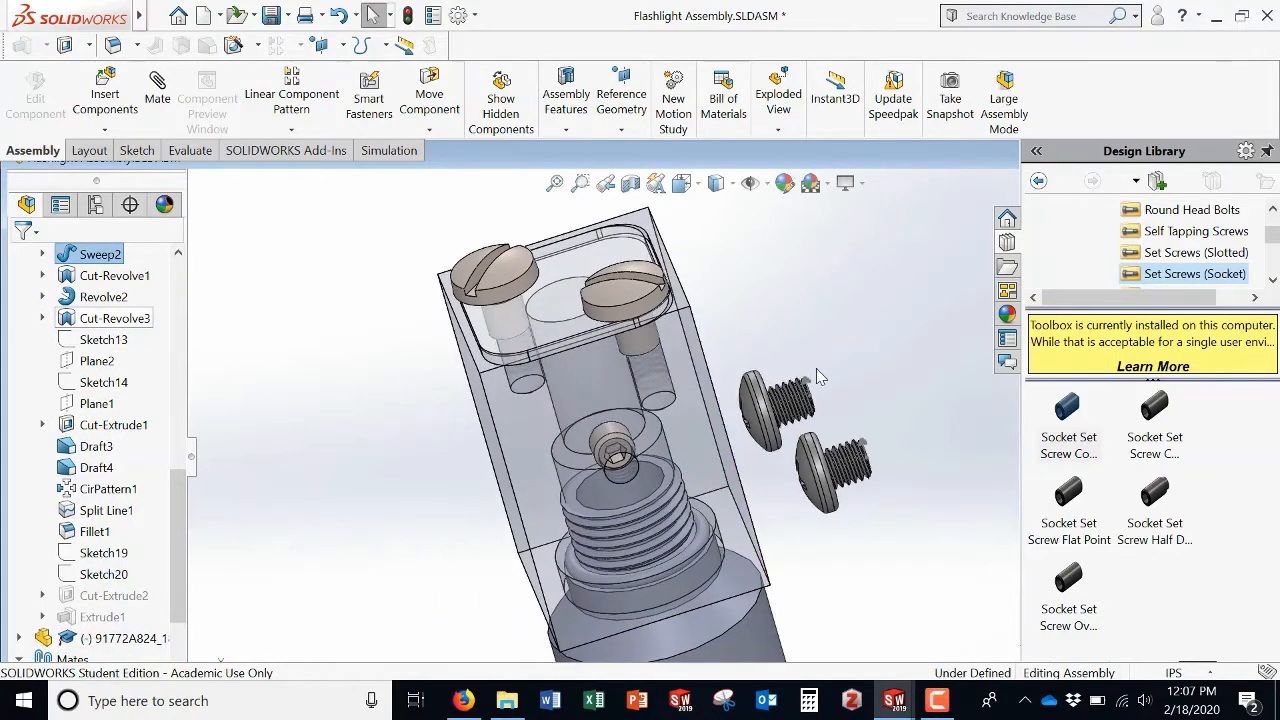
scroll(798, 378, "down", 4)
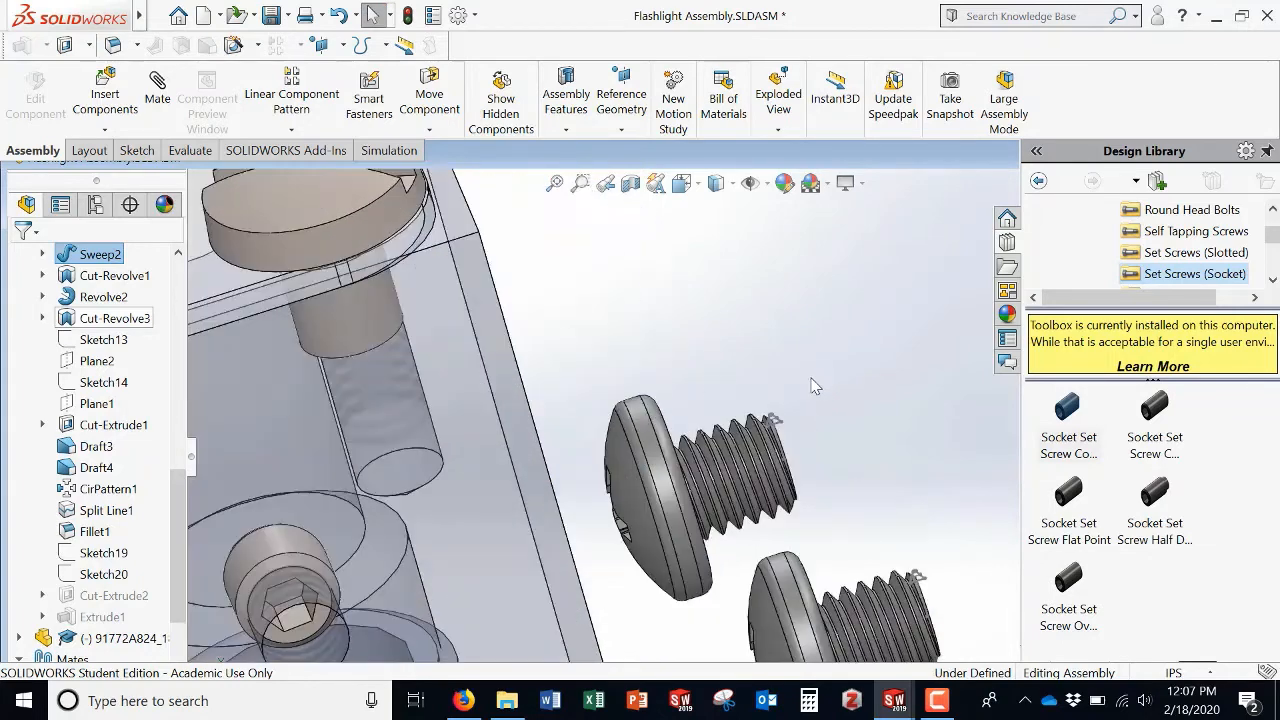
middle_click_drag(837, 415, 766, 458)
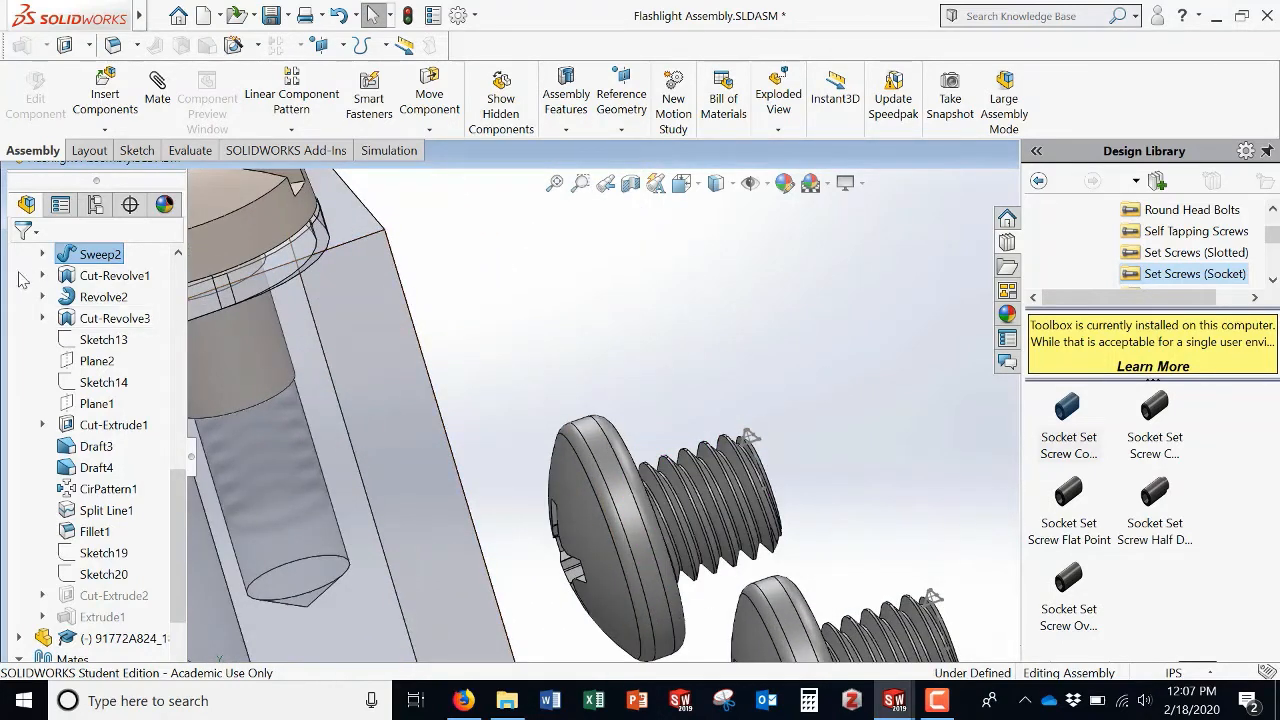
scroll(40, 400, "up", 2)
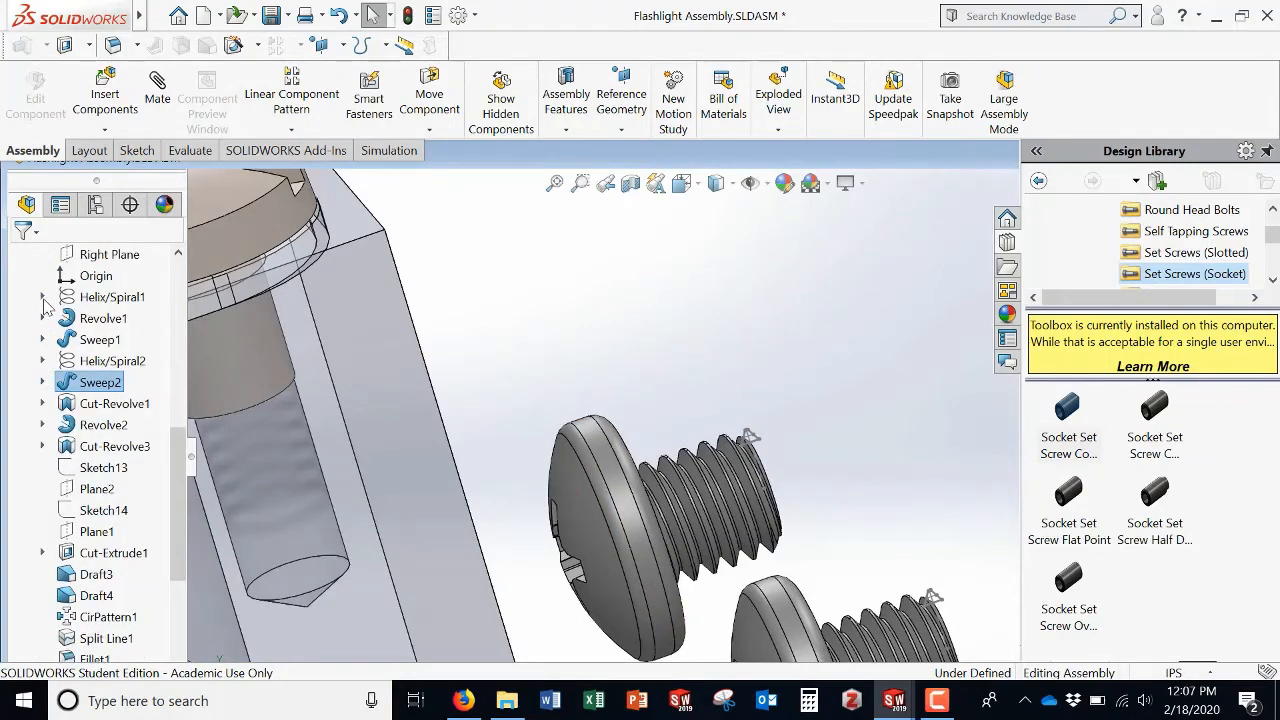
left_click(42, 297)
left_click(100, 318)
right_click(96, 318)
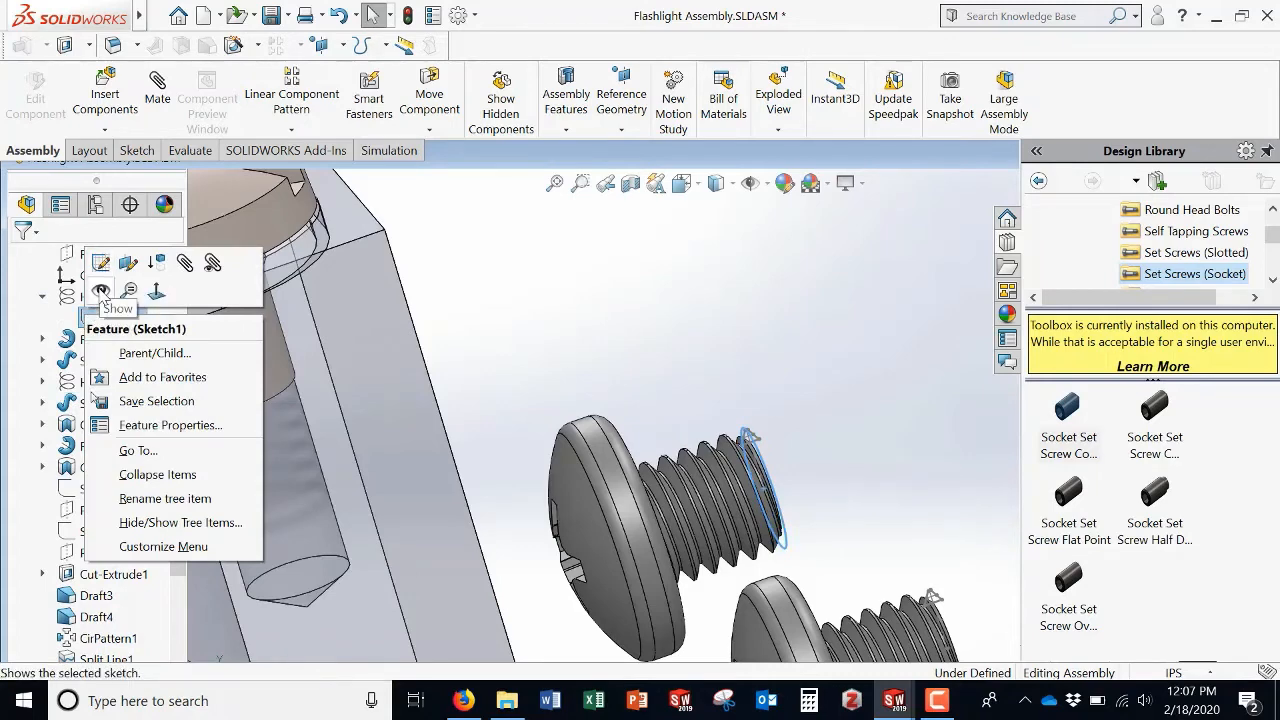
left_click(42, 303)
left_click(42, 299)
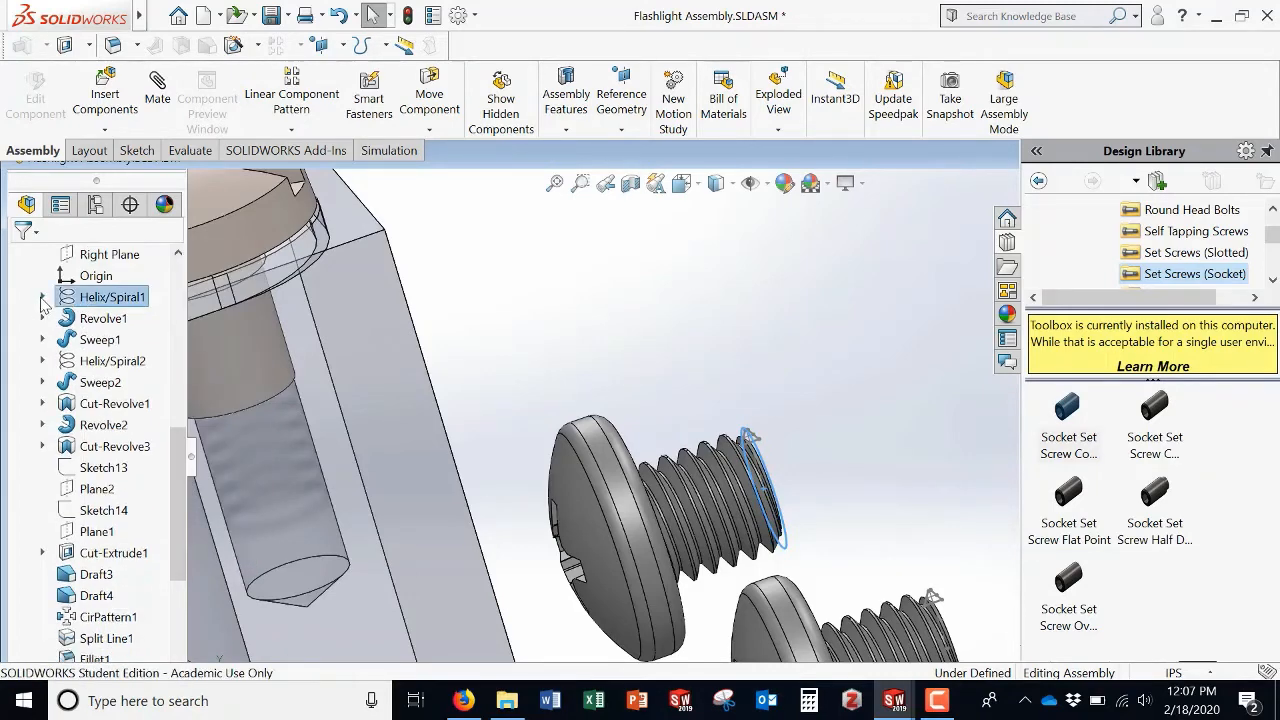
left_click(42, 318)
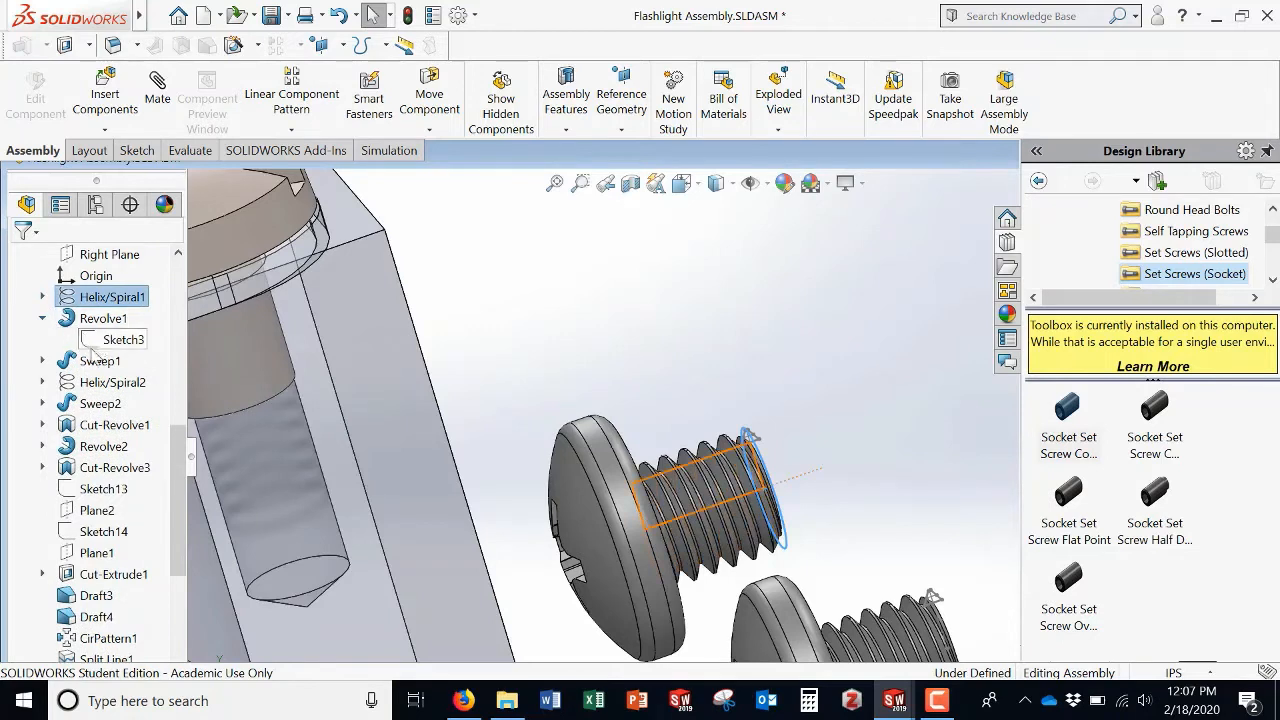
left_click(42, 318)
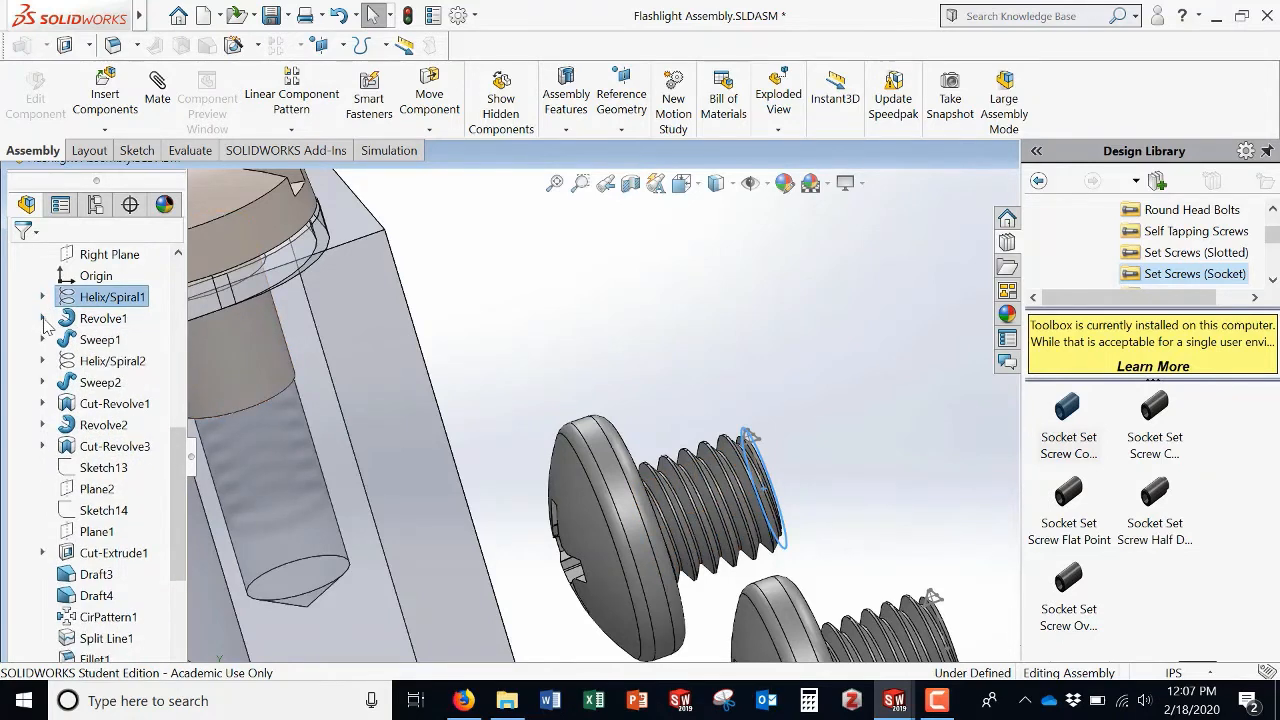
Step: Expand the screw's Sweep1 and Helix/Spiral2 features and hide Sketch2 under Sweep1
left_click(43, 340)
left_click(45, 340)
left_click(42, 361)
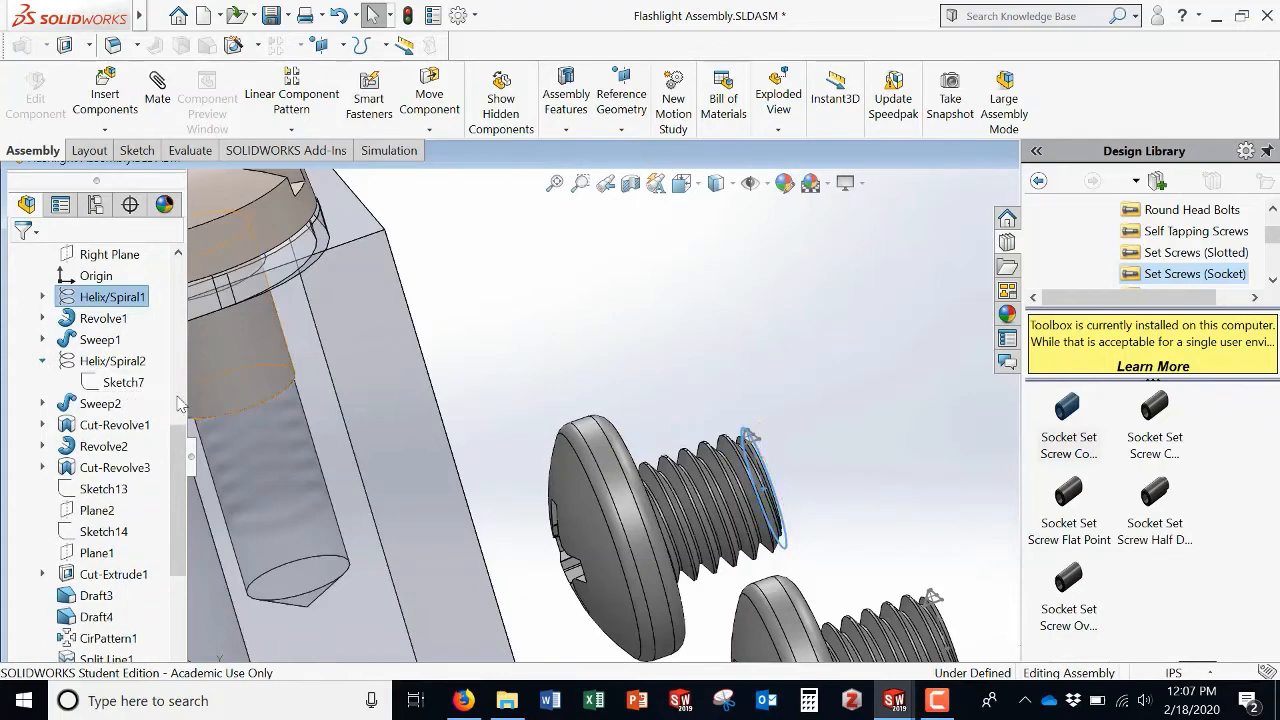
left_click(42, 340)
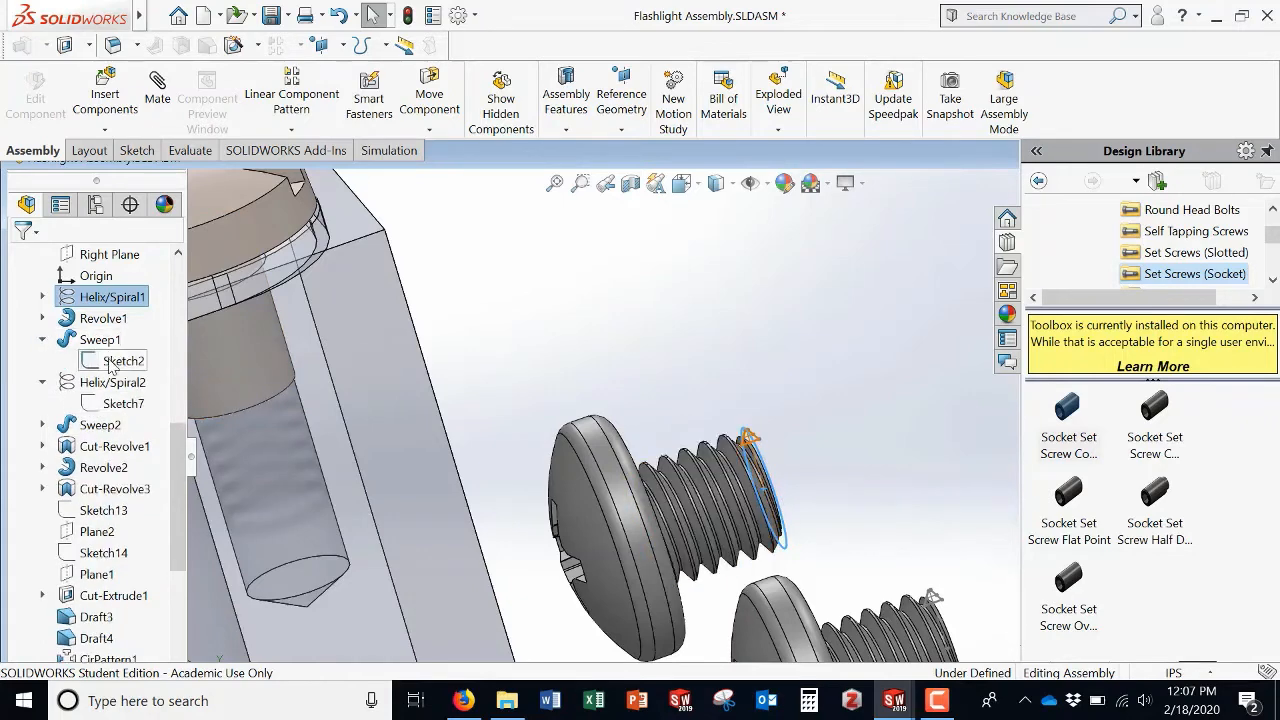
right_click(110, 364)
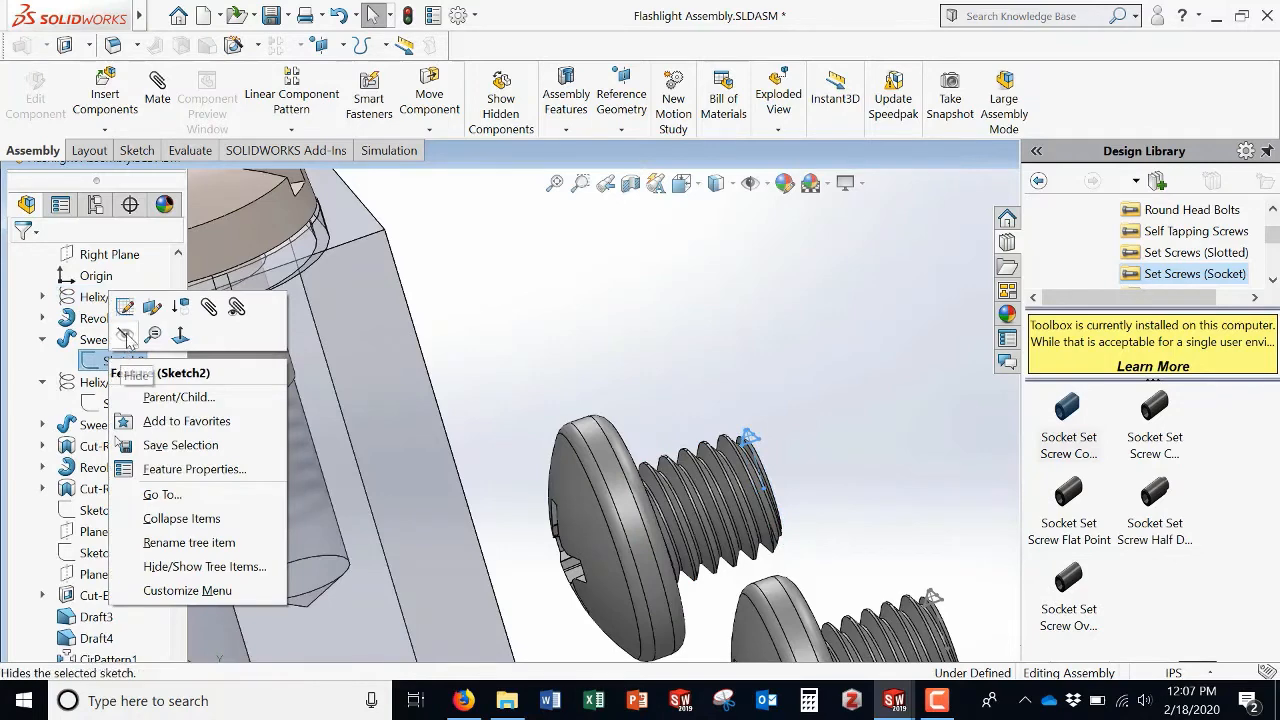
left_click(125, 338)
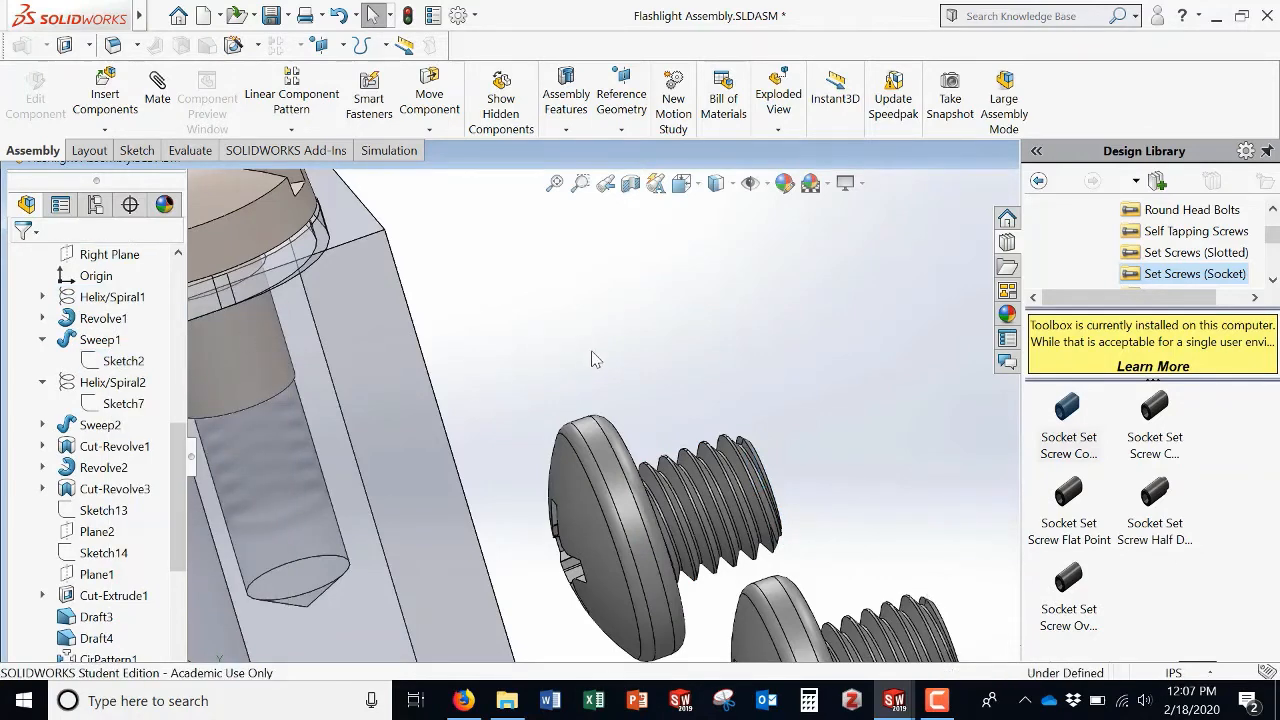
Step: Collapse the screw's feature tree and mate the second pan head screw's head underside coincident with the Window's top face
scroll(133, 370, "up", 4)
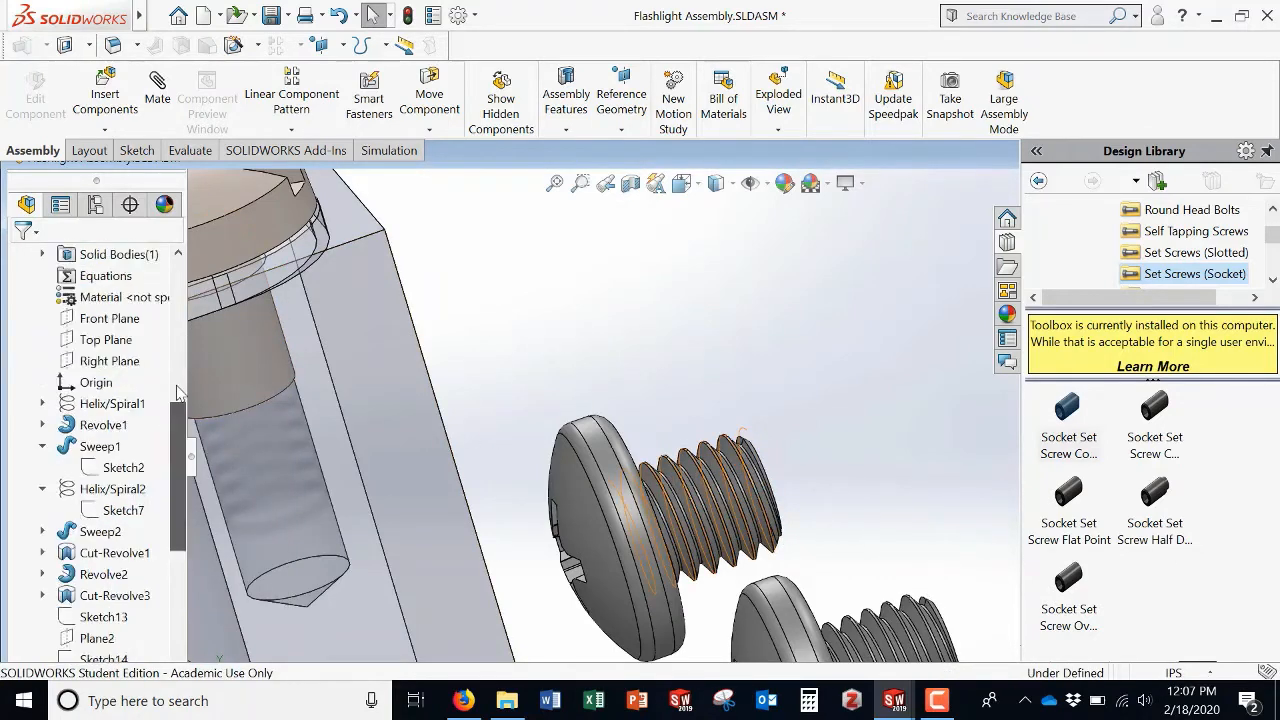
left_click(18, 318)
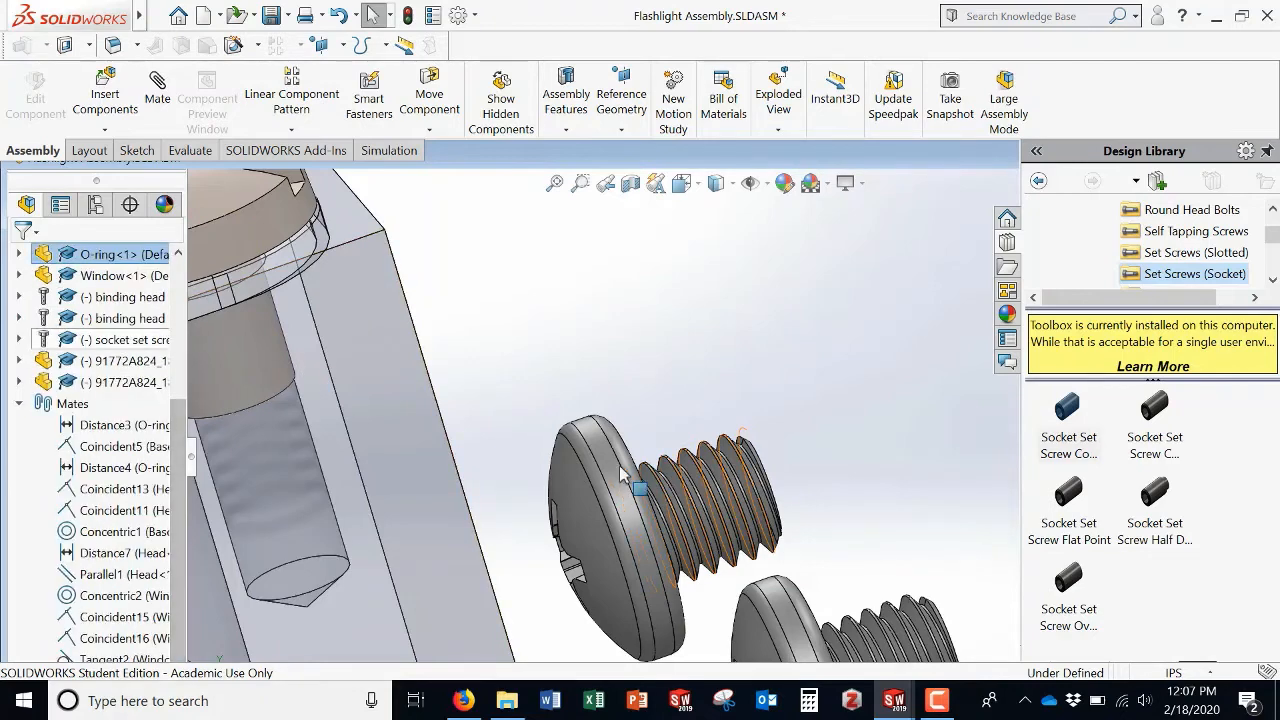
scroll(630, 476, "up", 3)
scroll(630, 476, "up", 2)
middle_click_drag(697, 364, 706, 440)
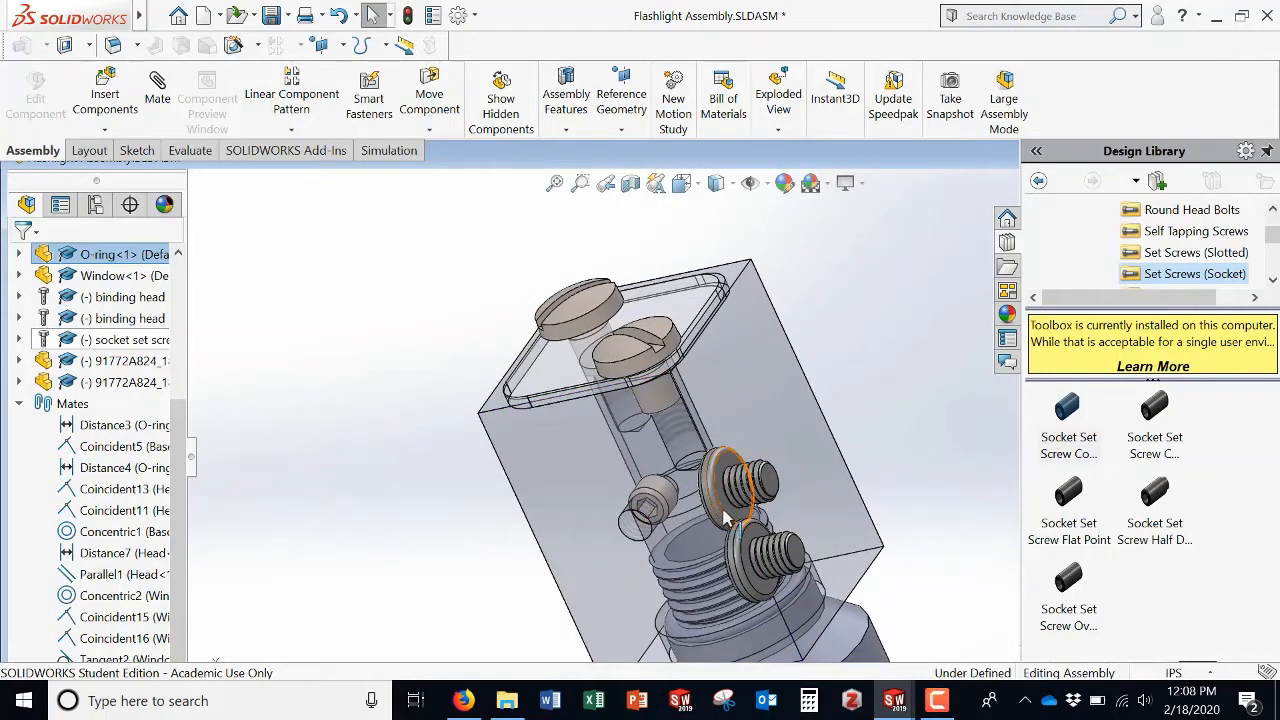
left_click(630, 372)
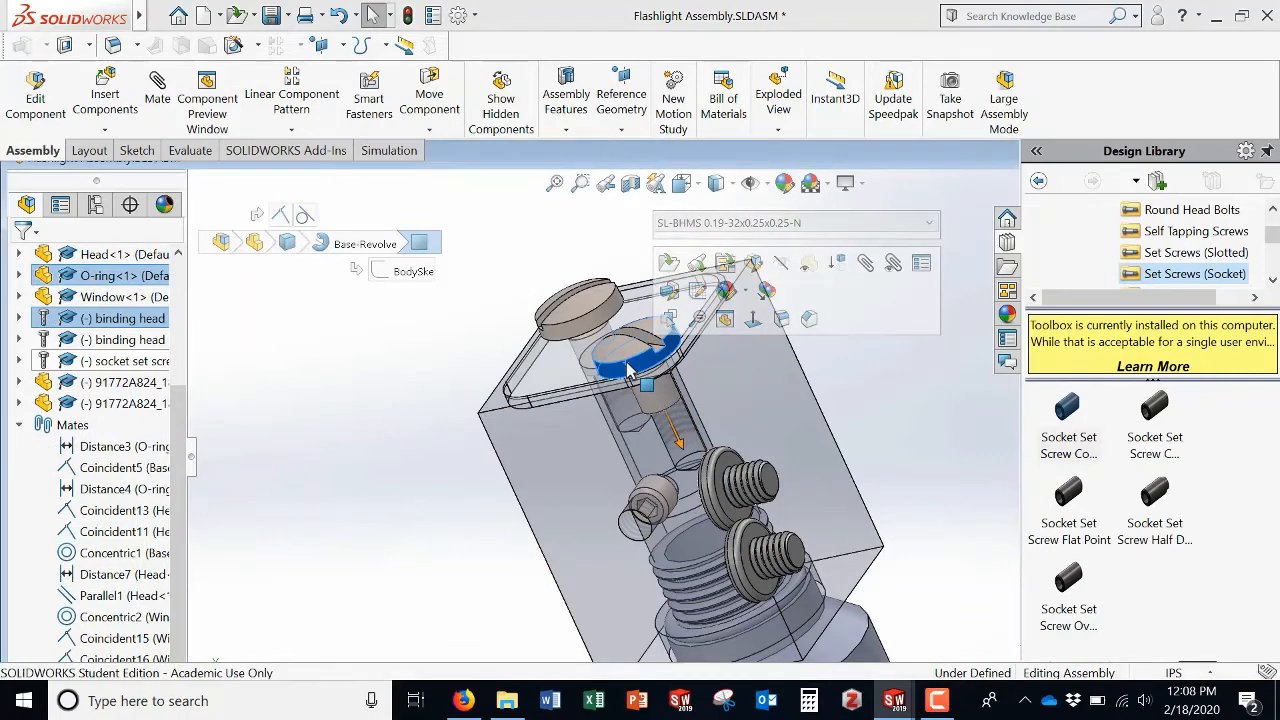
key("Delete")
left_click(551, 244)
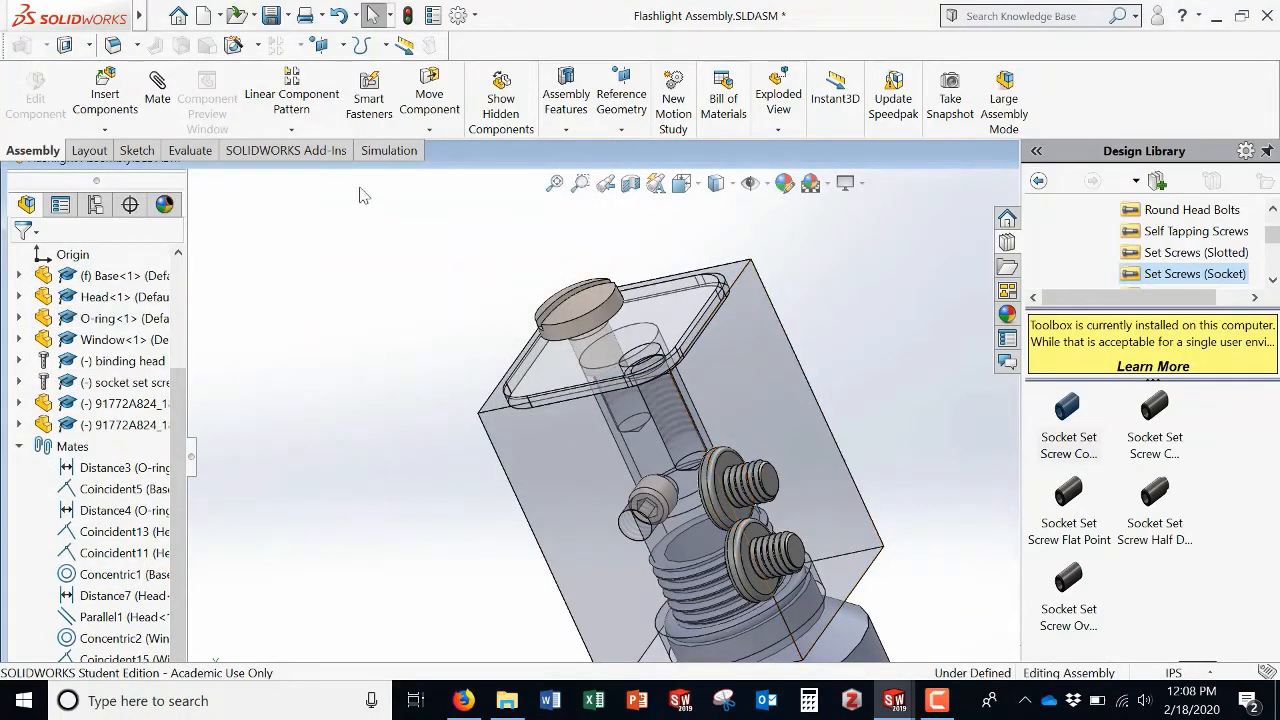
left_click(735, 518)
left_click(532, 405)
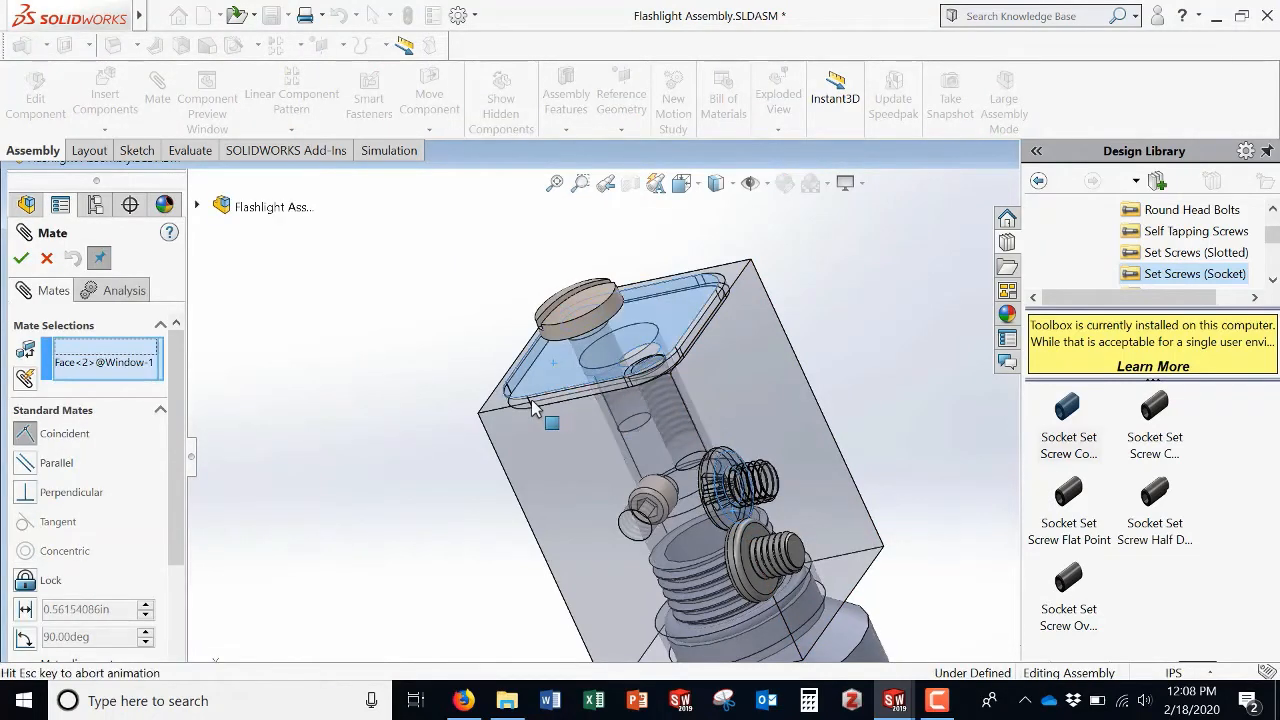
left_click(22, 259)
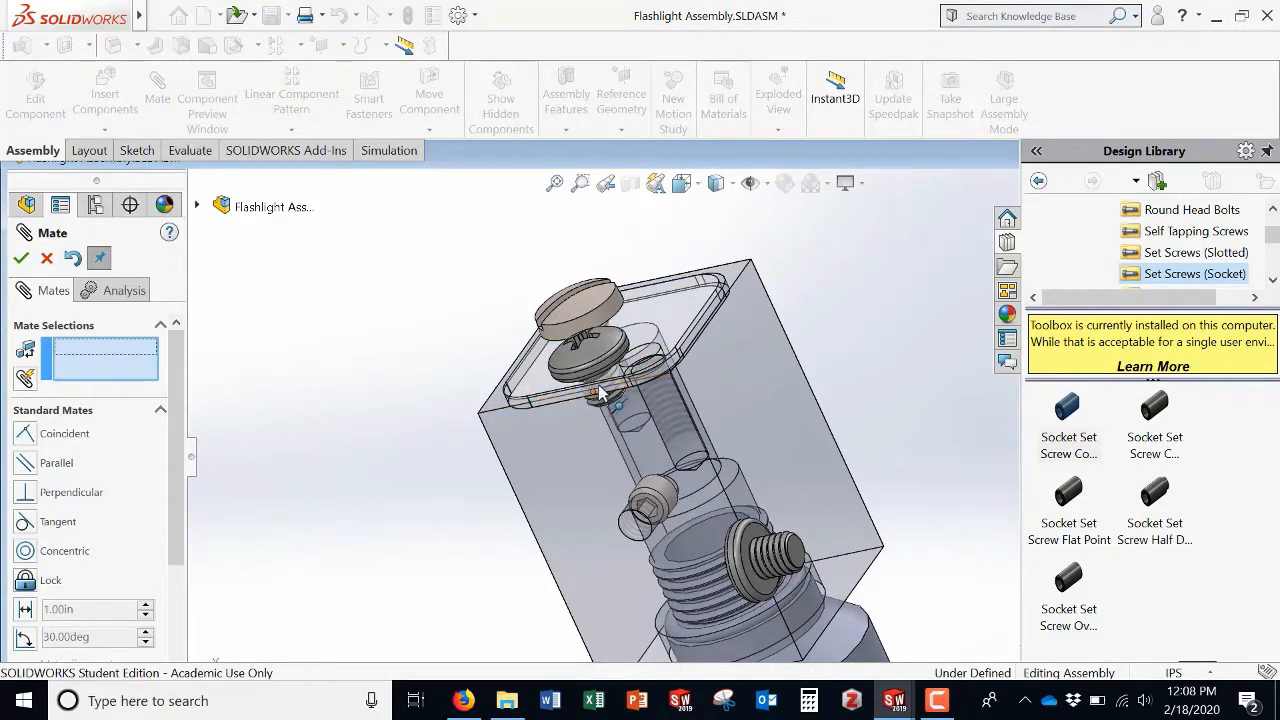
Step: Mate the pan head screw's edge concentric with the Window's open screw hole edge
middle_click_drag(608, 348, 612, 412)
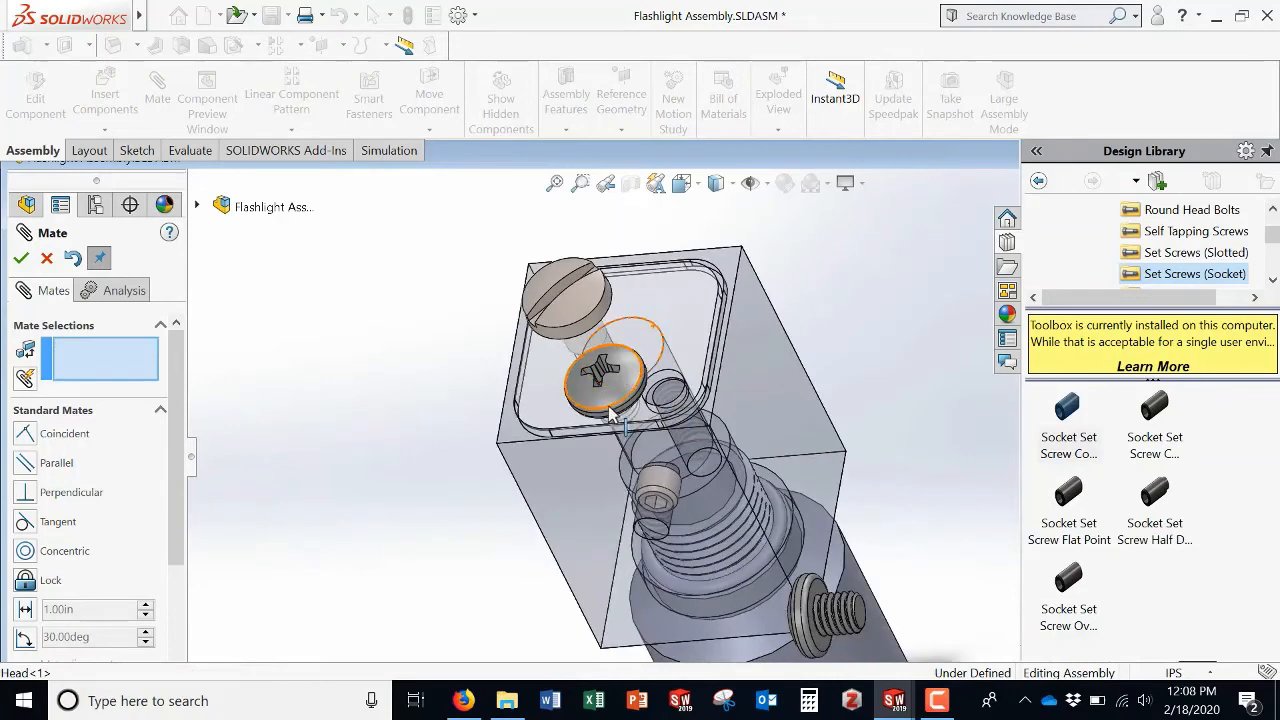
left_click(612, 412)
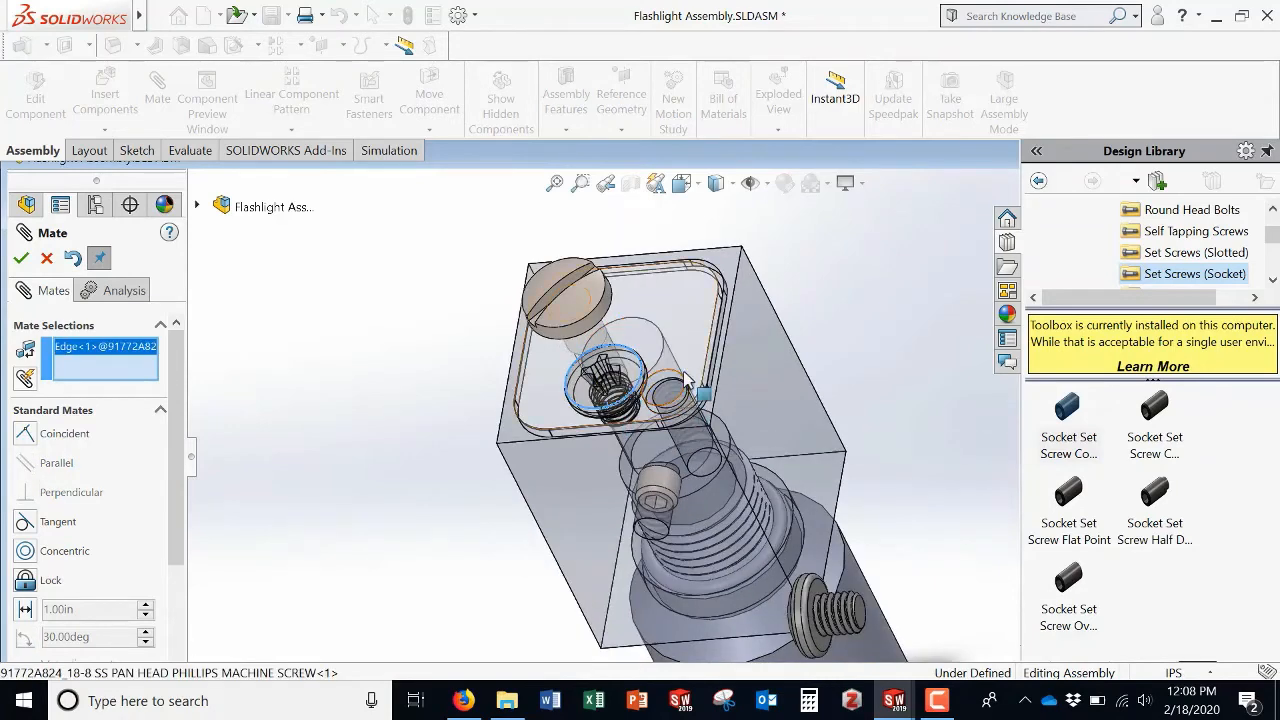
left_click(680, 405)
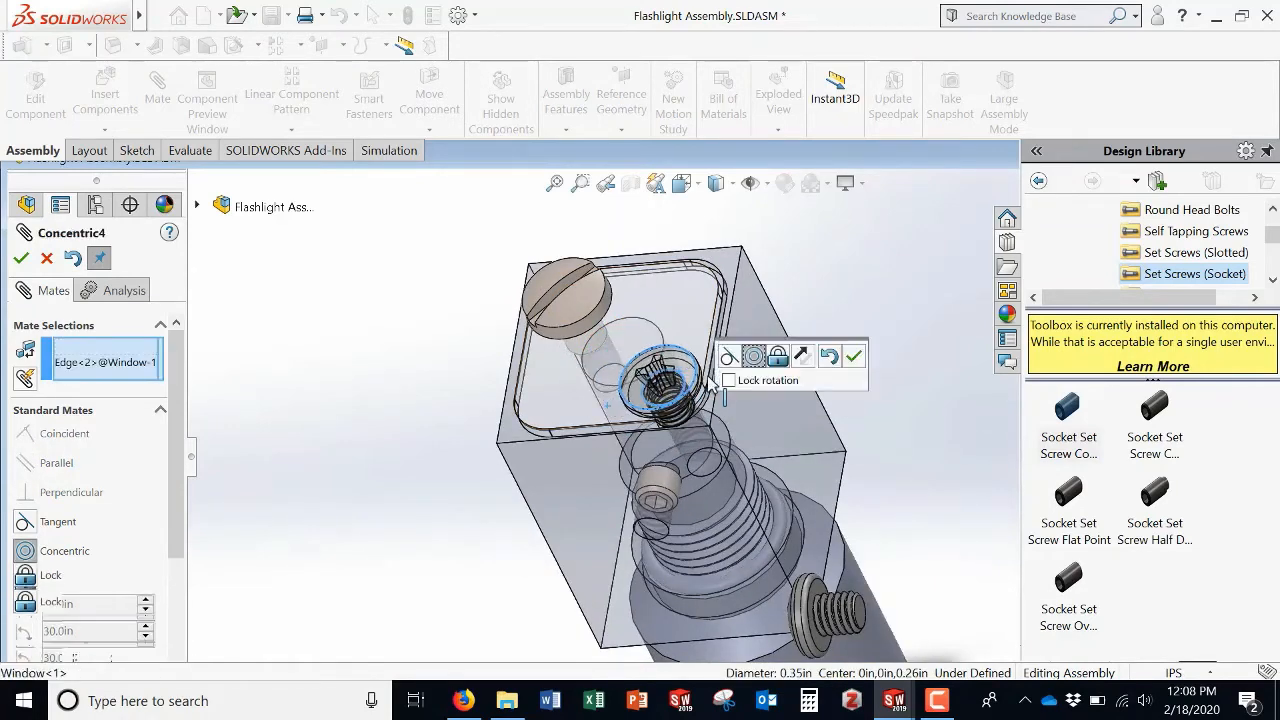
left_click(20, 259)
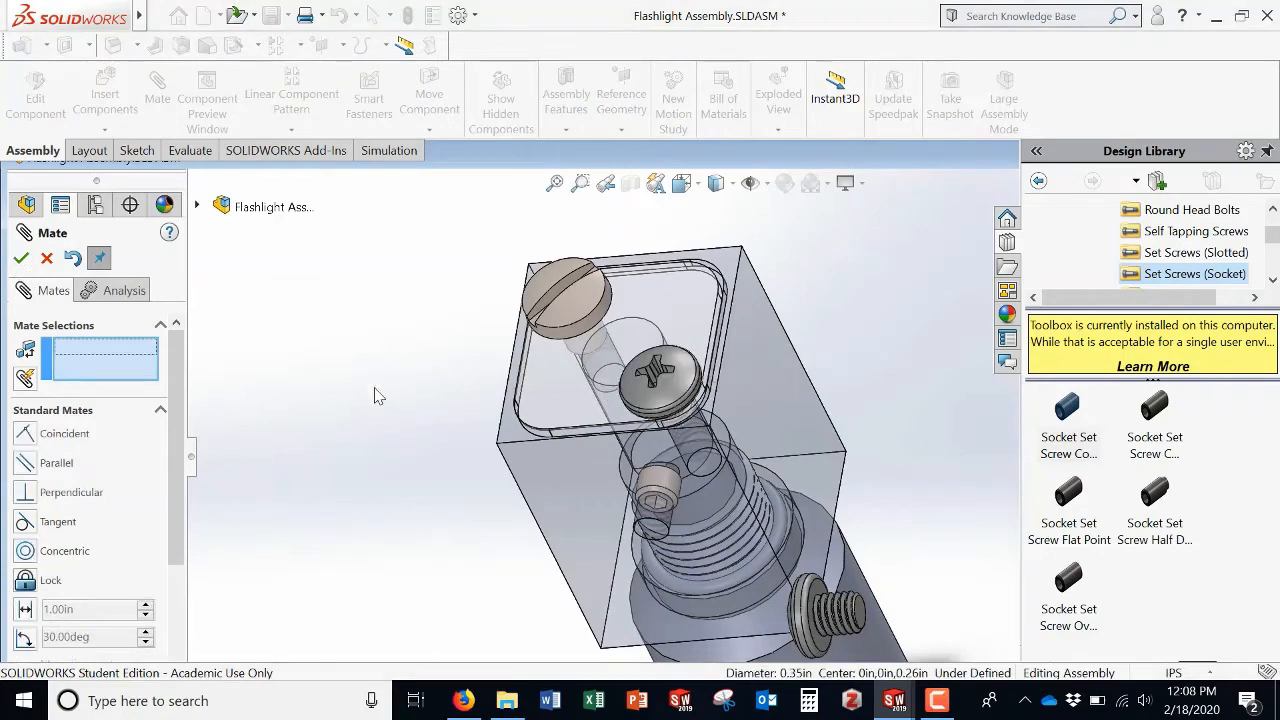
Step: Delete the extra 91772A824 pan head screw instance floating beside the assembly
middle_click_drag(453, 404, 509, 301)
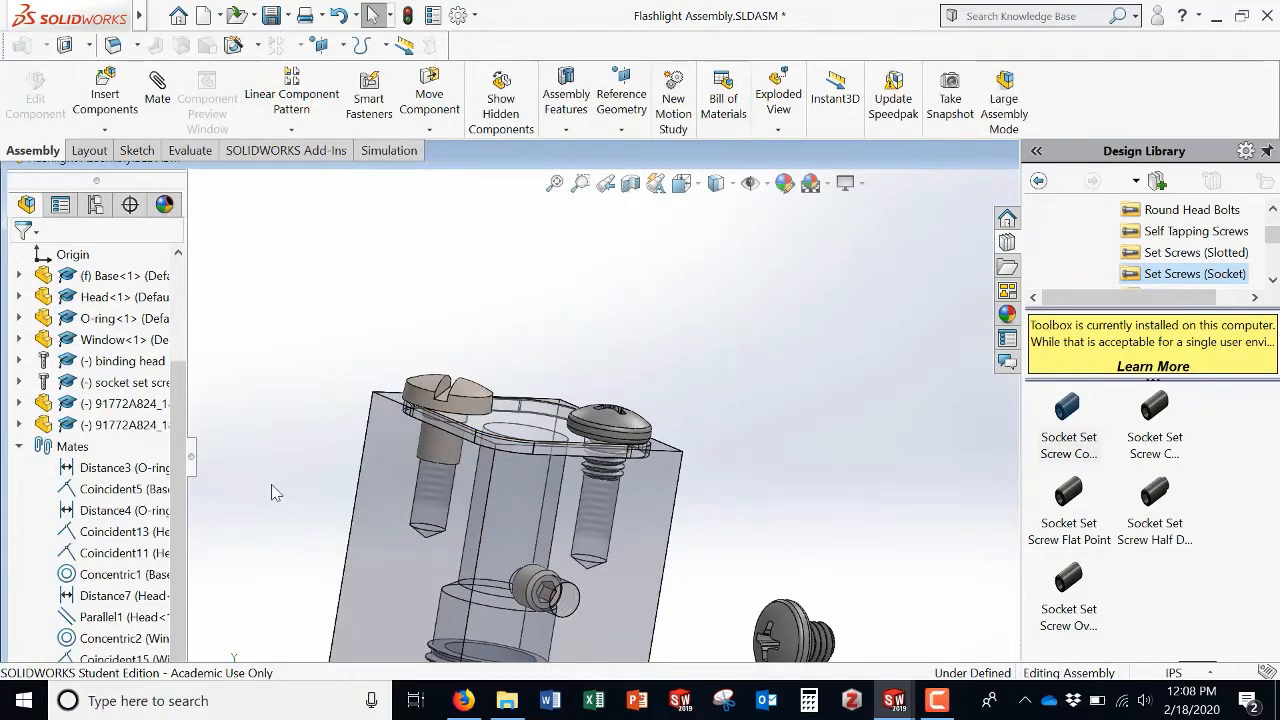
scroll(313, 512, "up", 1)
scroll(313, 512, "up", 3)
scroll(702, 512, "up", 1)
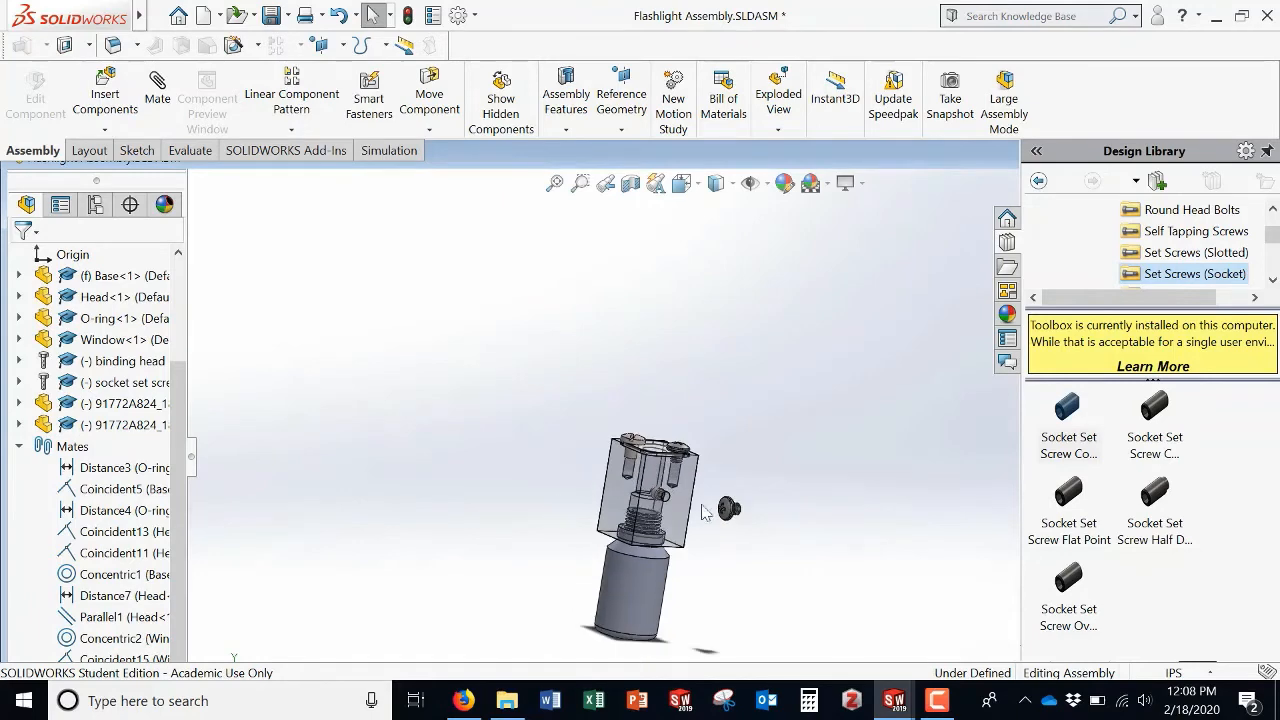
mouse_move(768, 568)
middle_mouse_down()
mouse_move(797, 560)
mouse_move(771, 567)
middle_mouse_up()
scroll(771, 567, "down", 4)
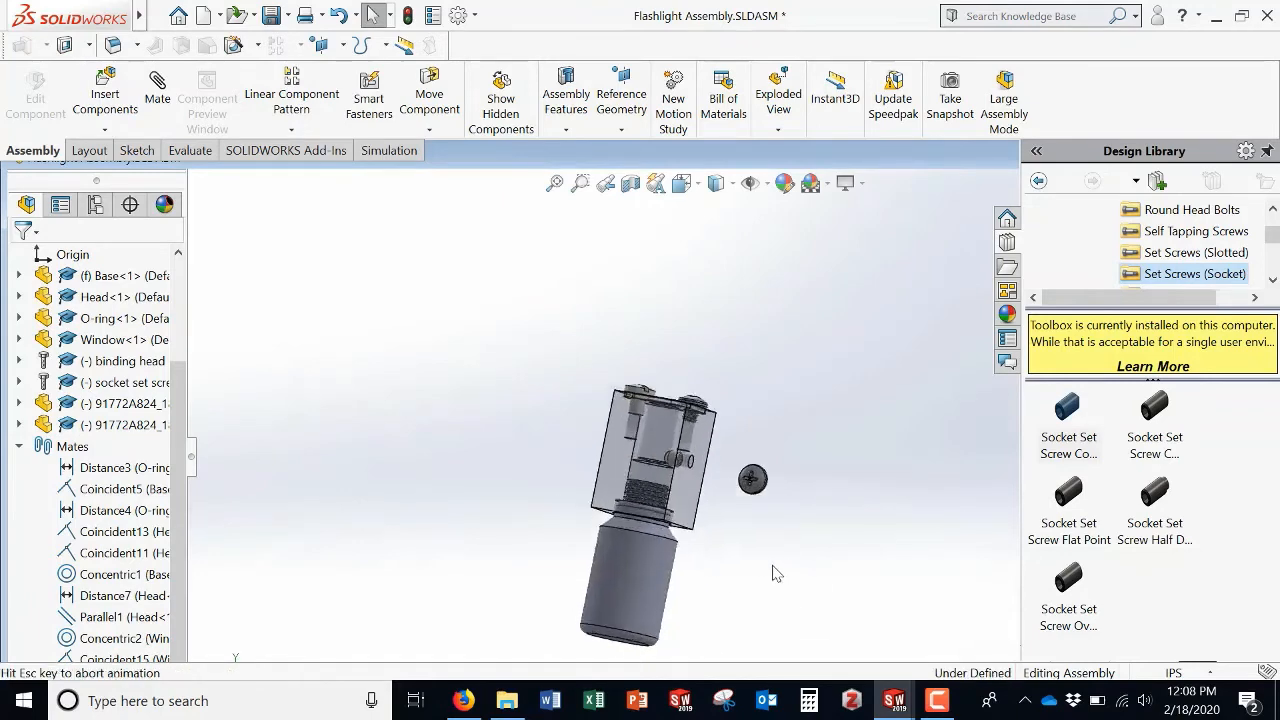
middle_click_drag(778, 513, 845, 410)
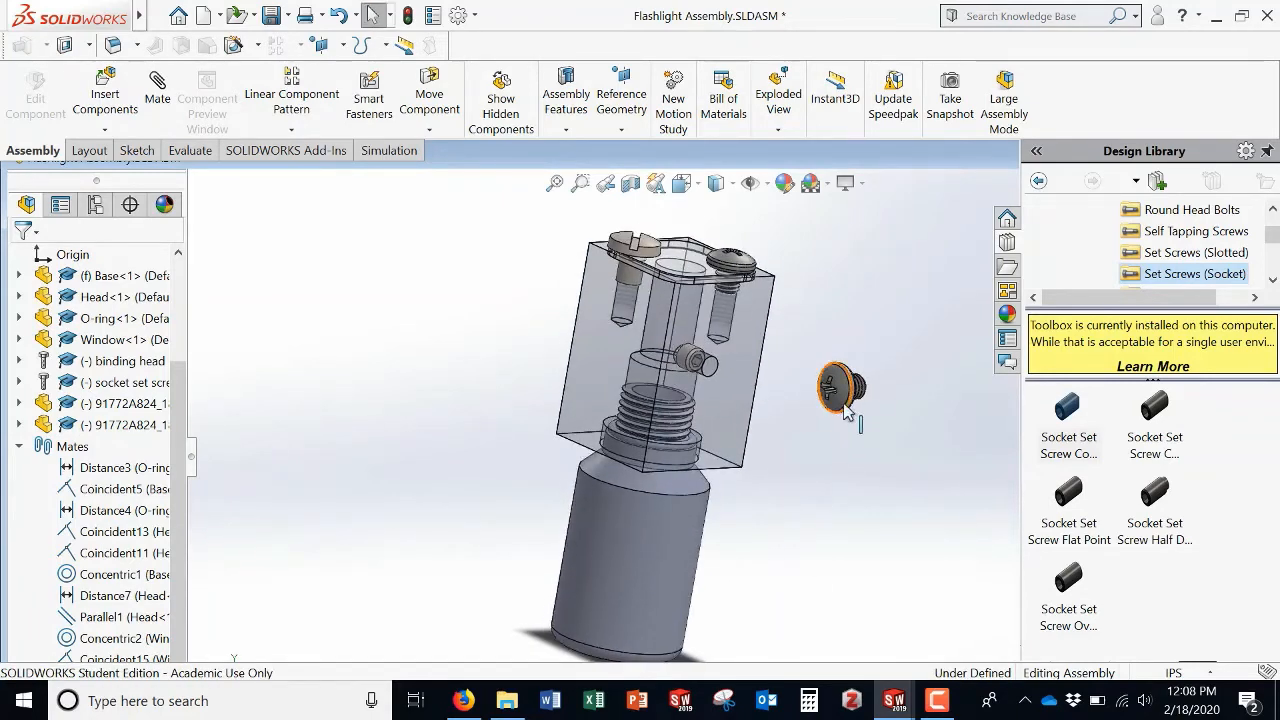
left_click(840, 410)
key("Delete")
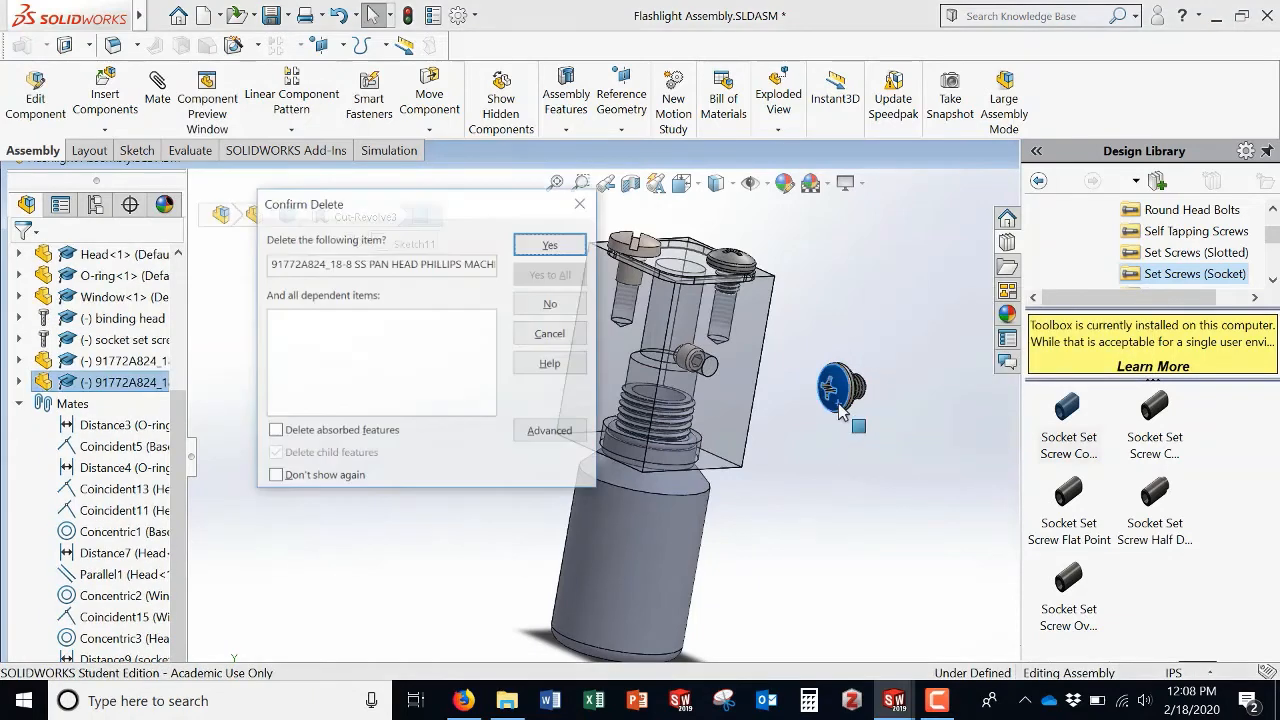
left_click(532, 244)
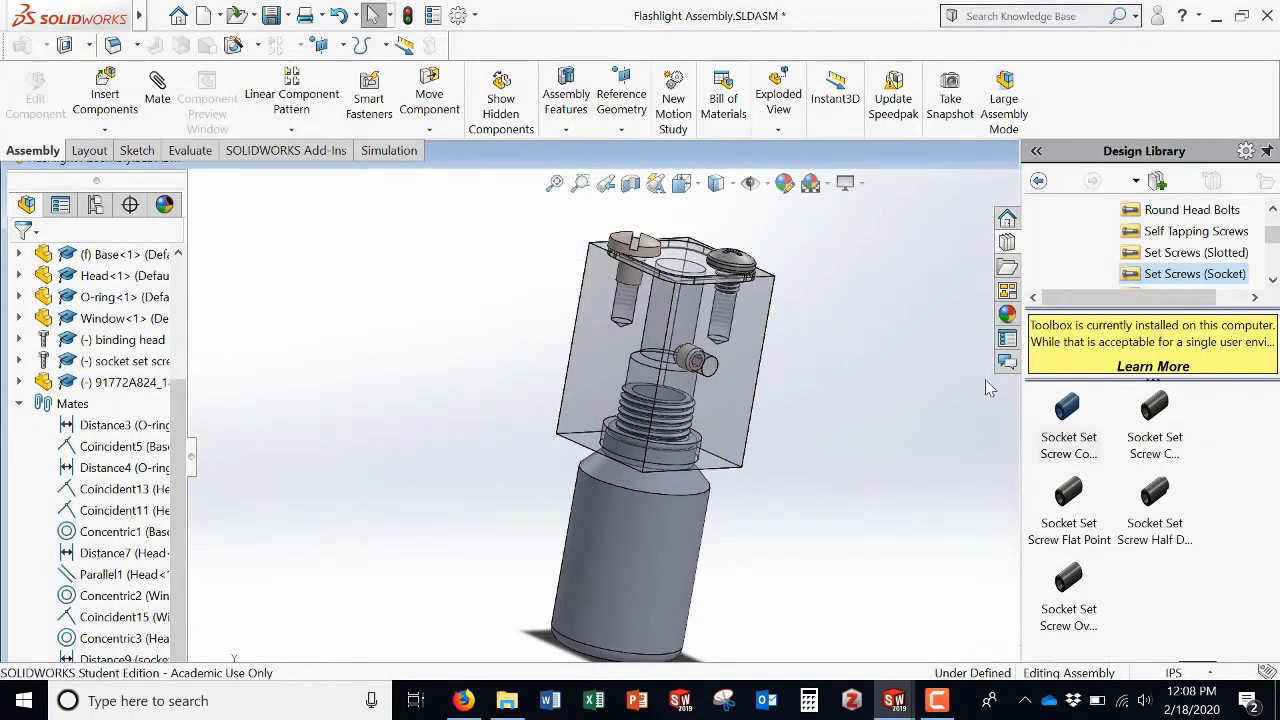
left_click_drag(1022, 418, 1163, 418)
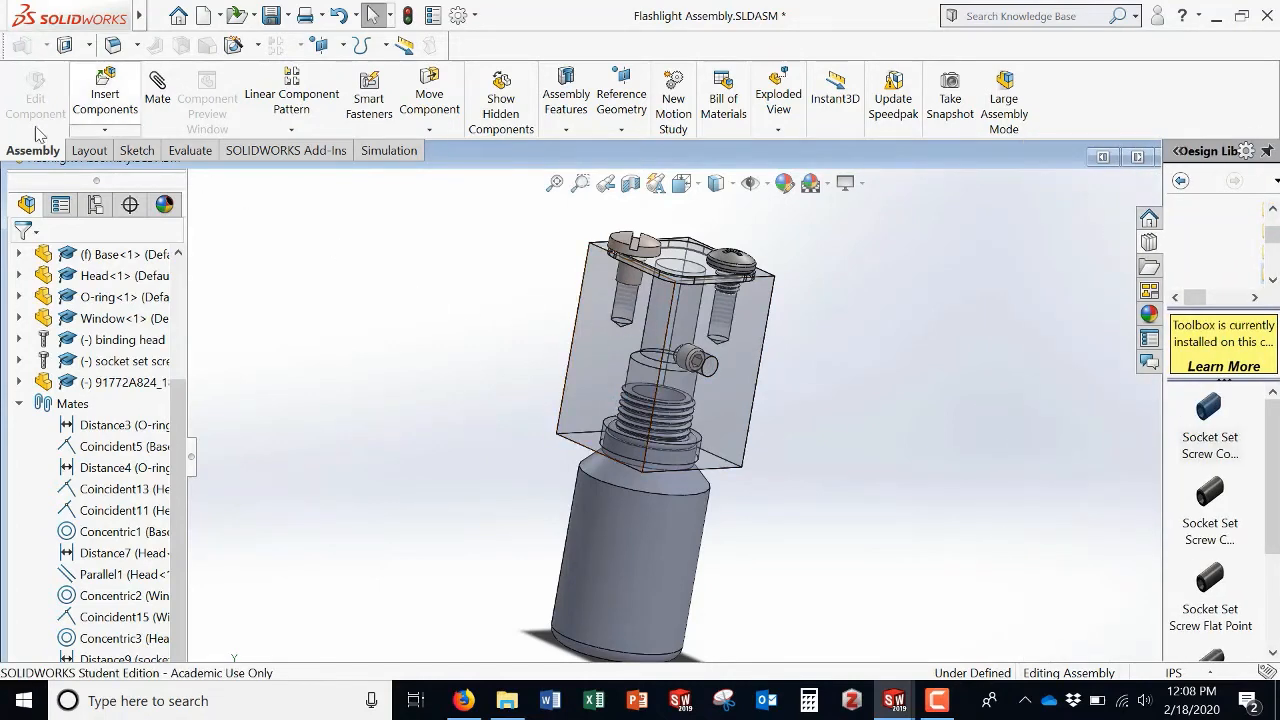
left_click(788, 90)
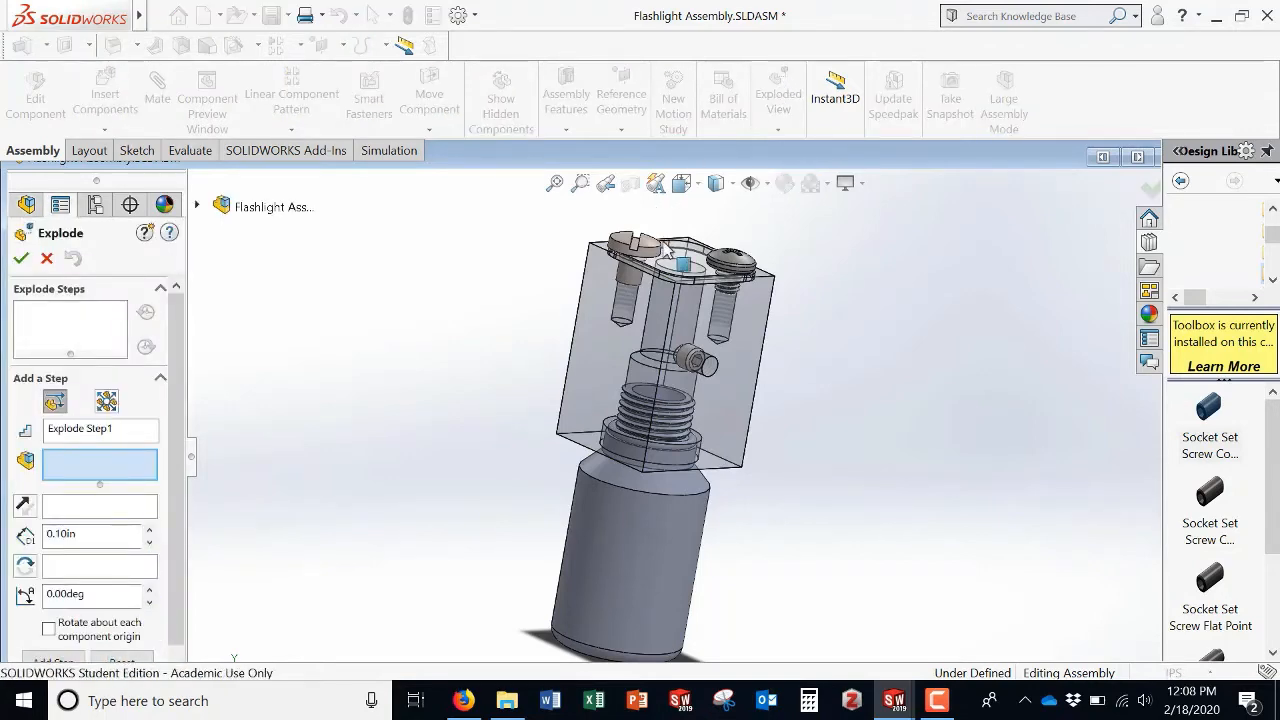
scroll(715, 320, "up", 3)
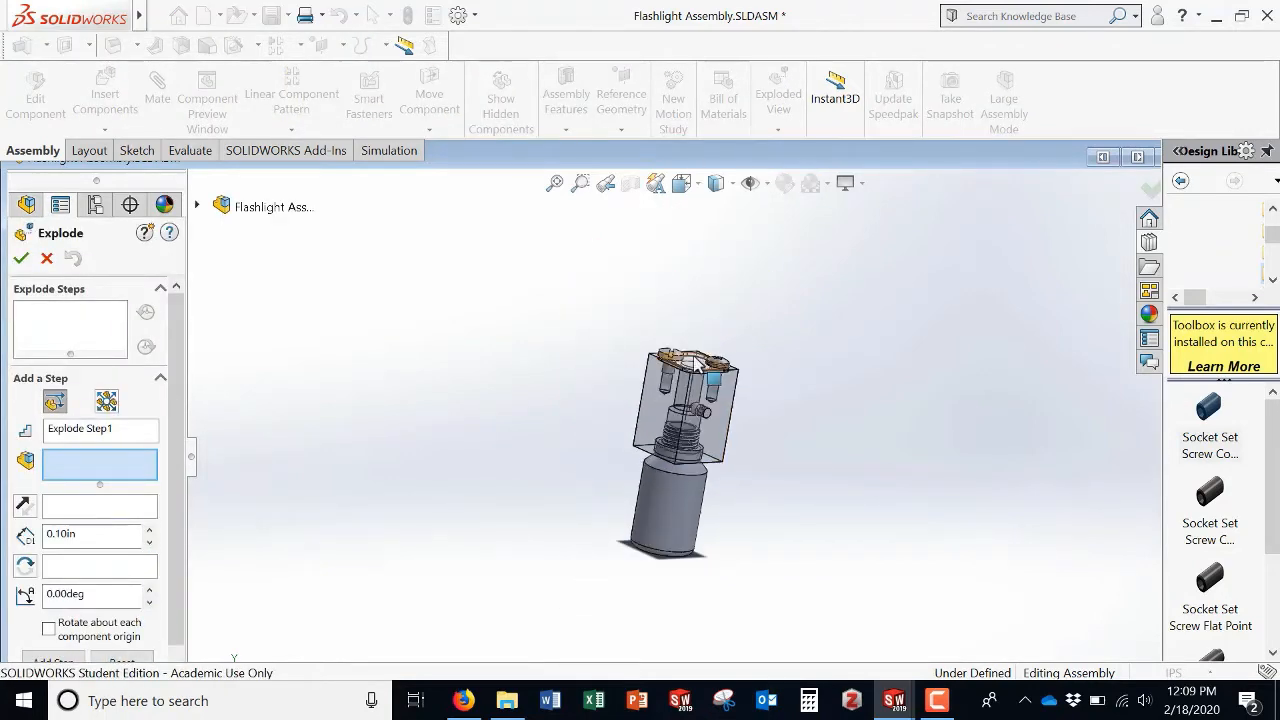
scroll(682, 363, "down", 3)
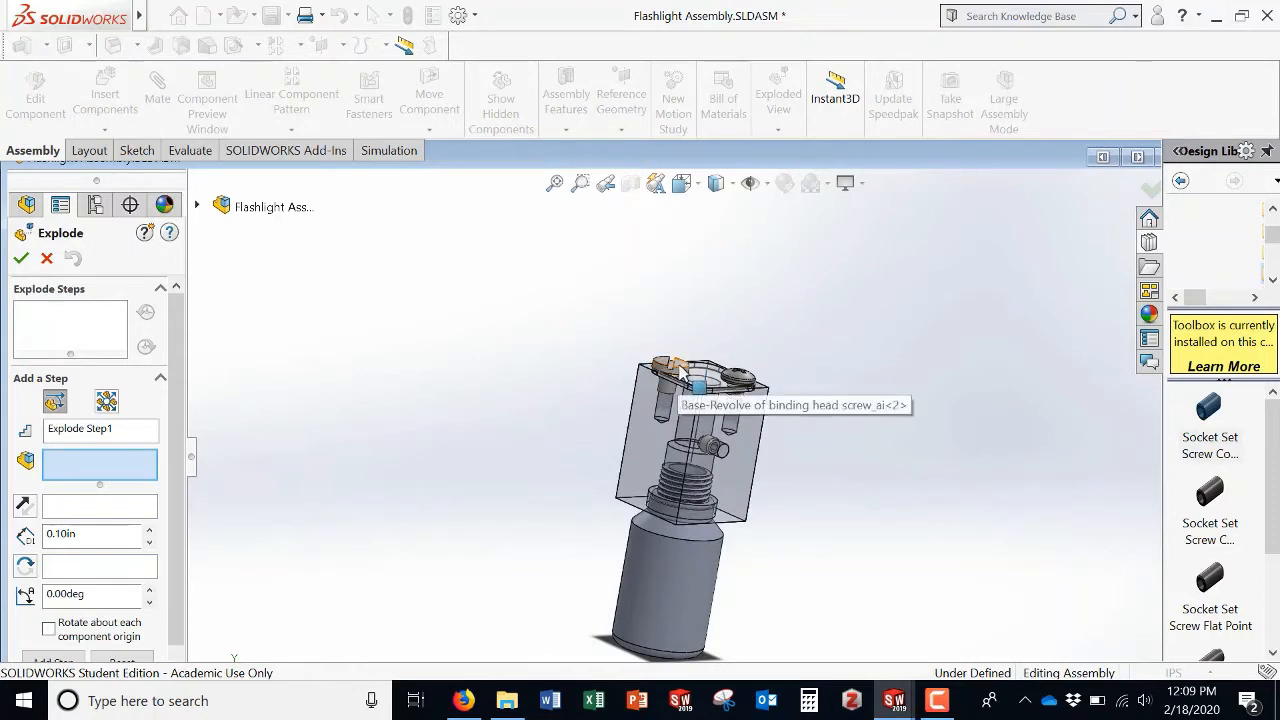
left_click(680, 368)
left_click_drag(689, 345, 706, 240)
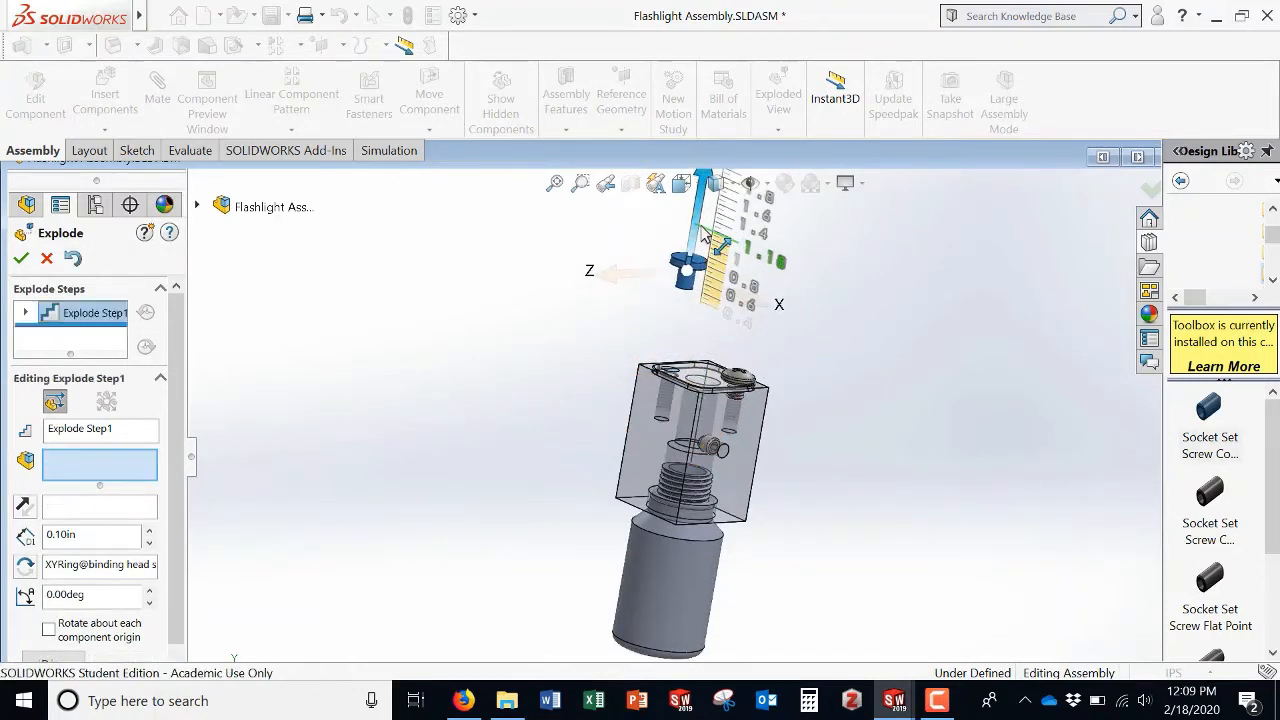
left_click(749, 385)
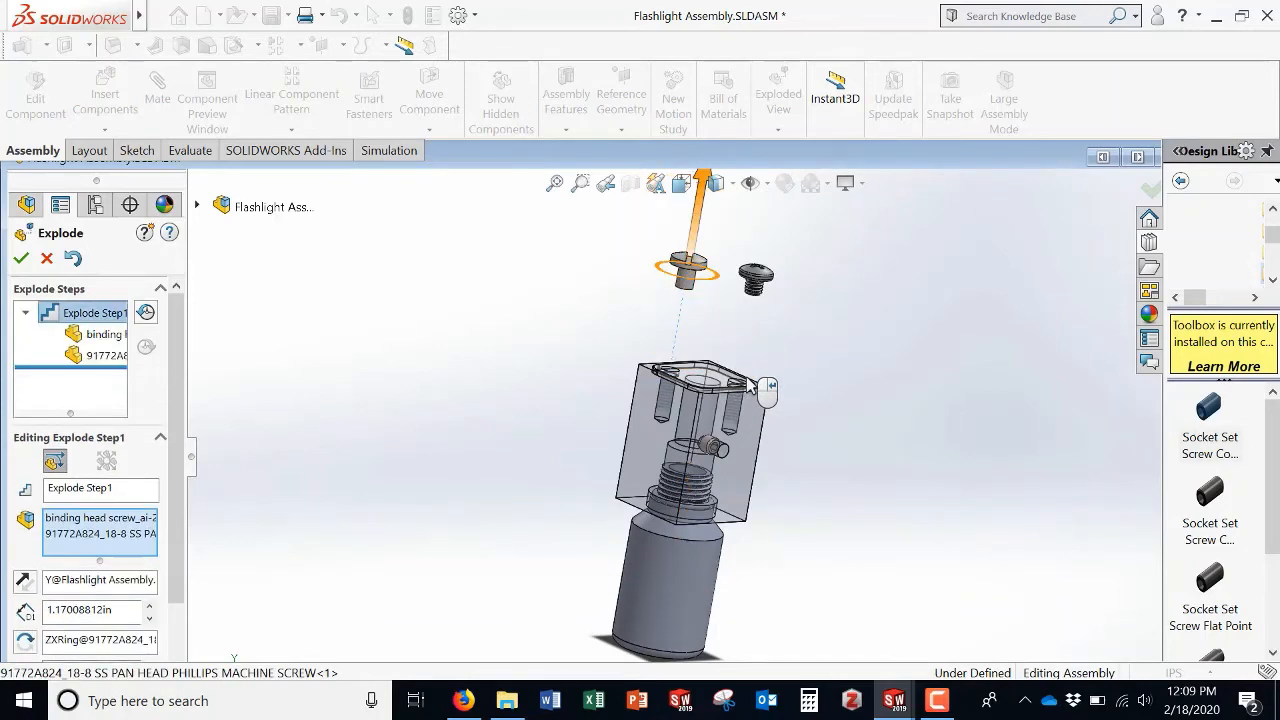
left_click(46, 259)
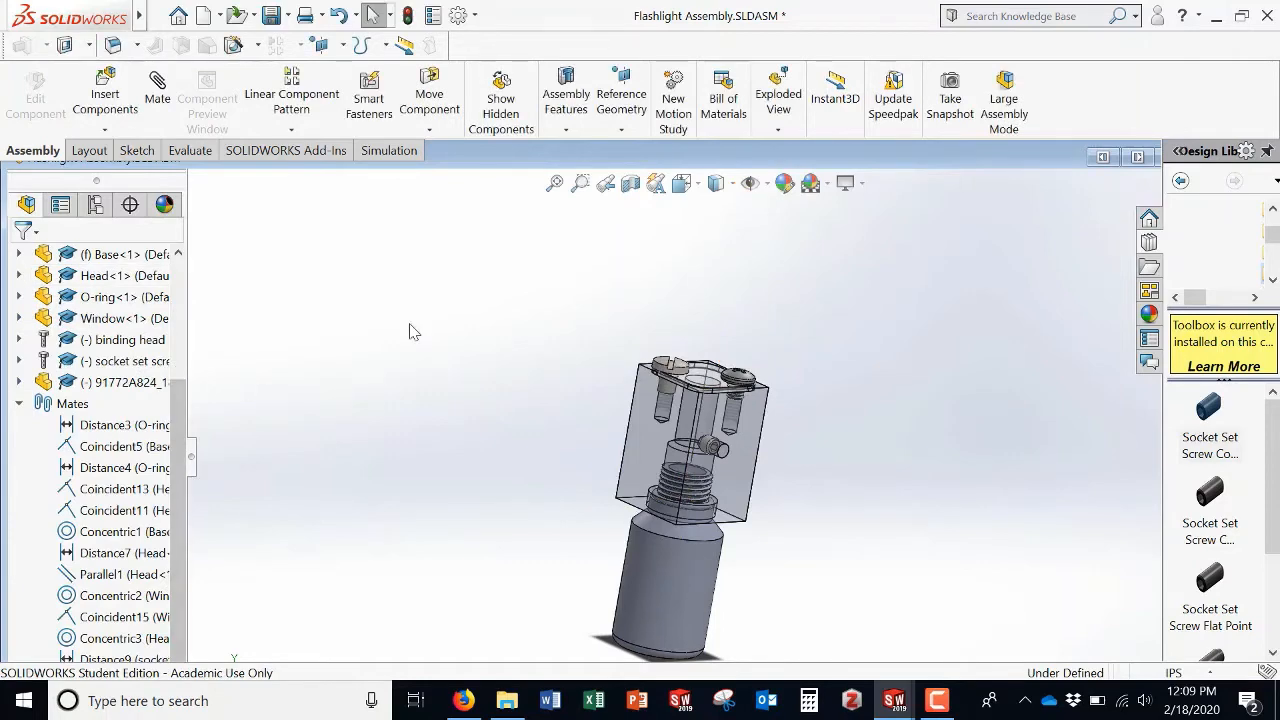
Step: Start an exploded view and move the binding head screw up about 1.04 in as Explode Step1
left_click(778, 95)
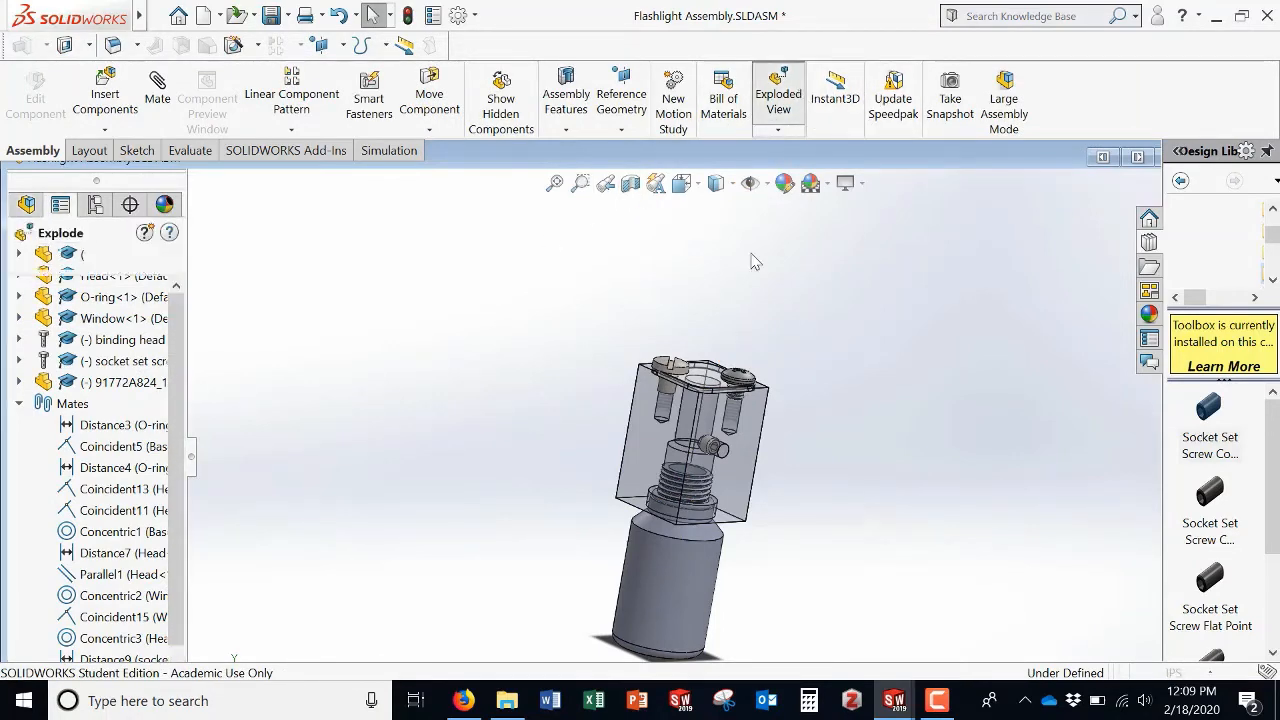
left_click(680, 368)
left_click_drag(678, 340, 672, 256)
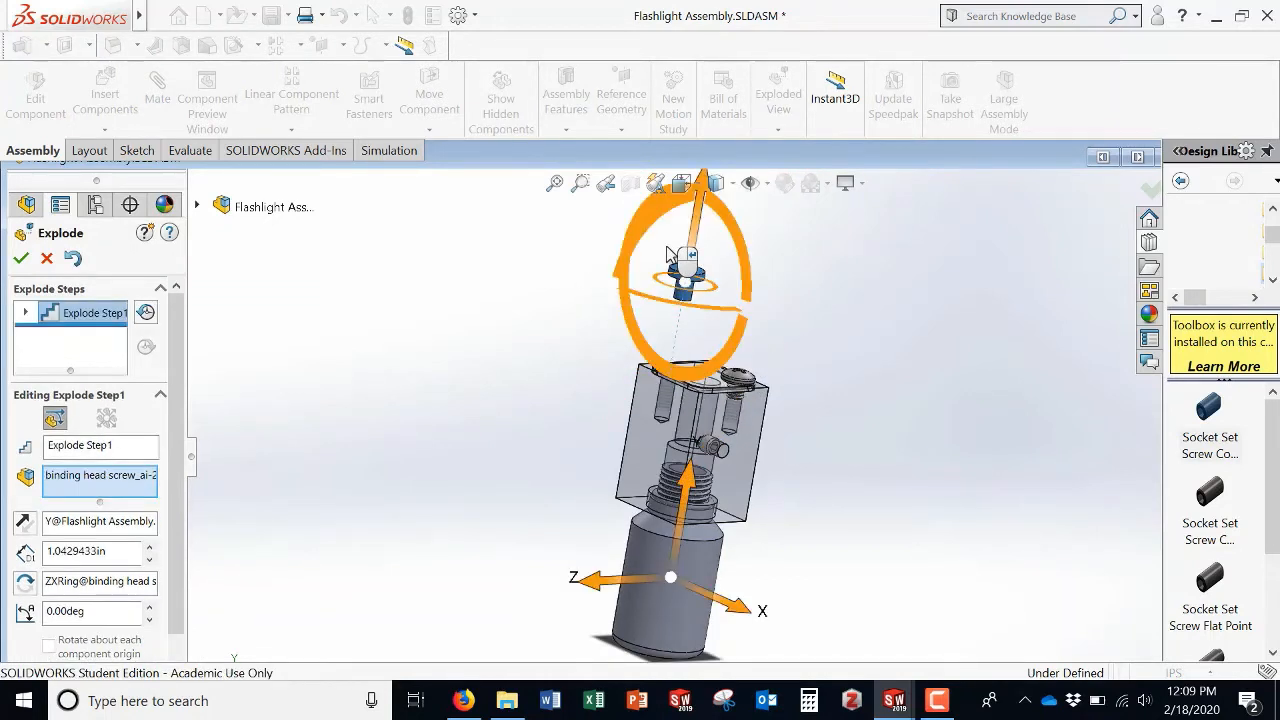
right_click(669, 256)
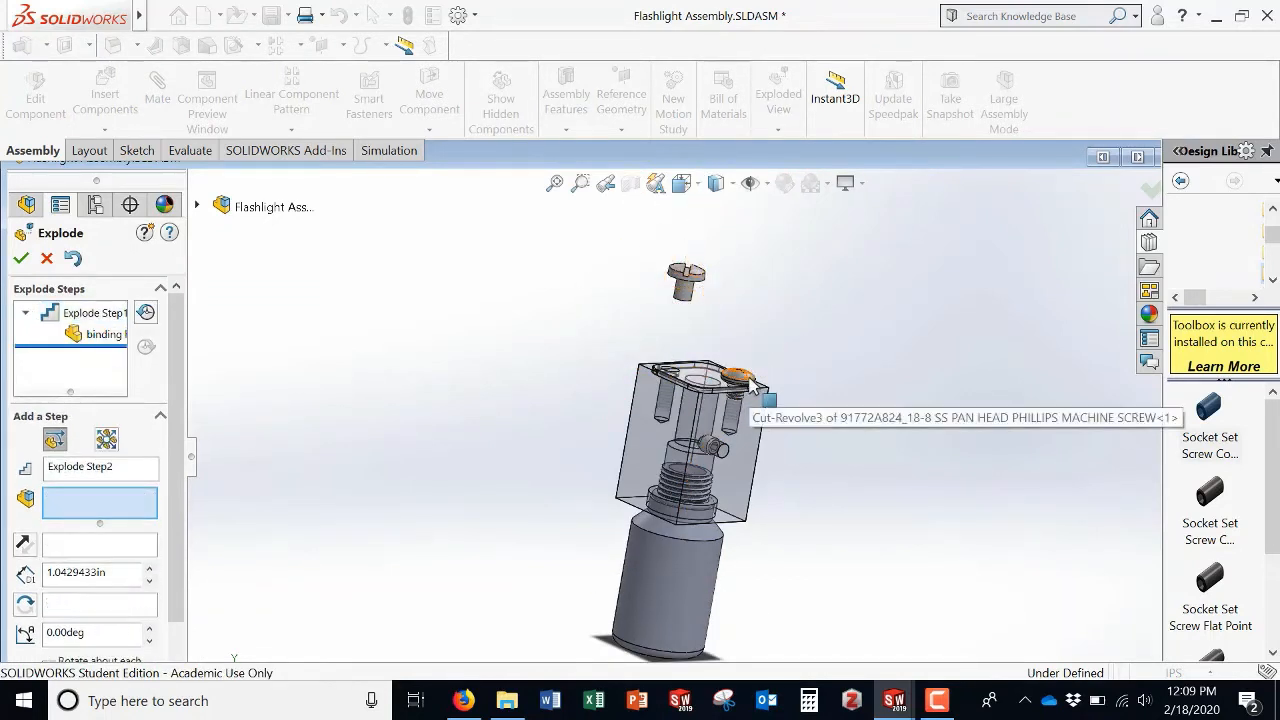
Step: Add Explode Step2 moving the pan head screw up about 1.1 in out of the Window
left_click(752, 386)
left_click_drag(754, 325, 750, 228)
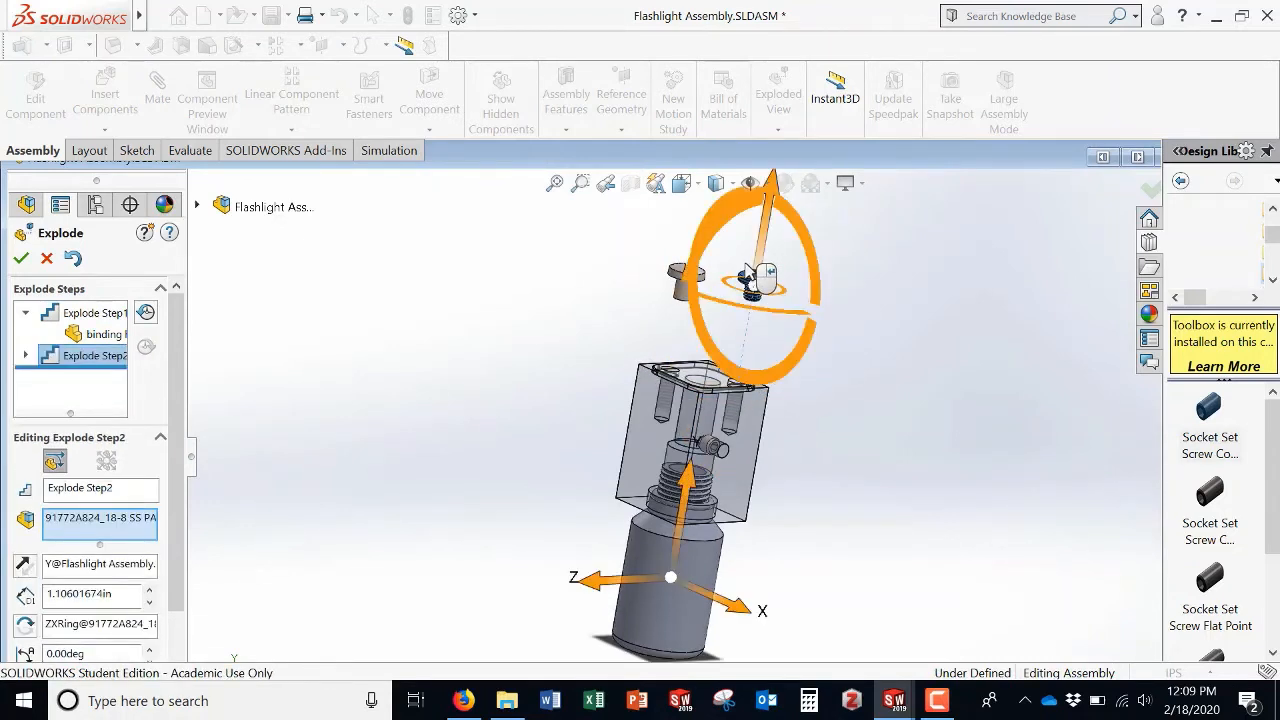
right_click(747, 274)
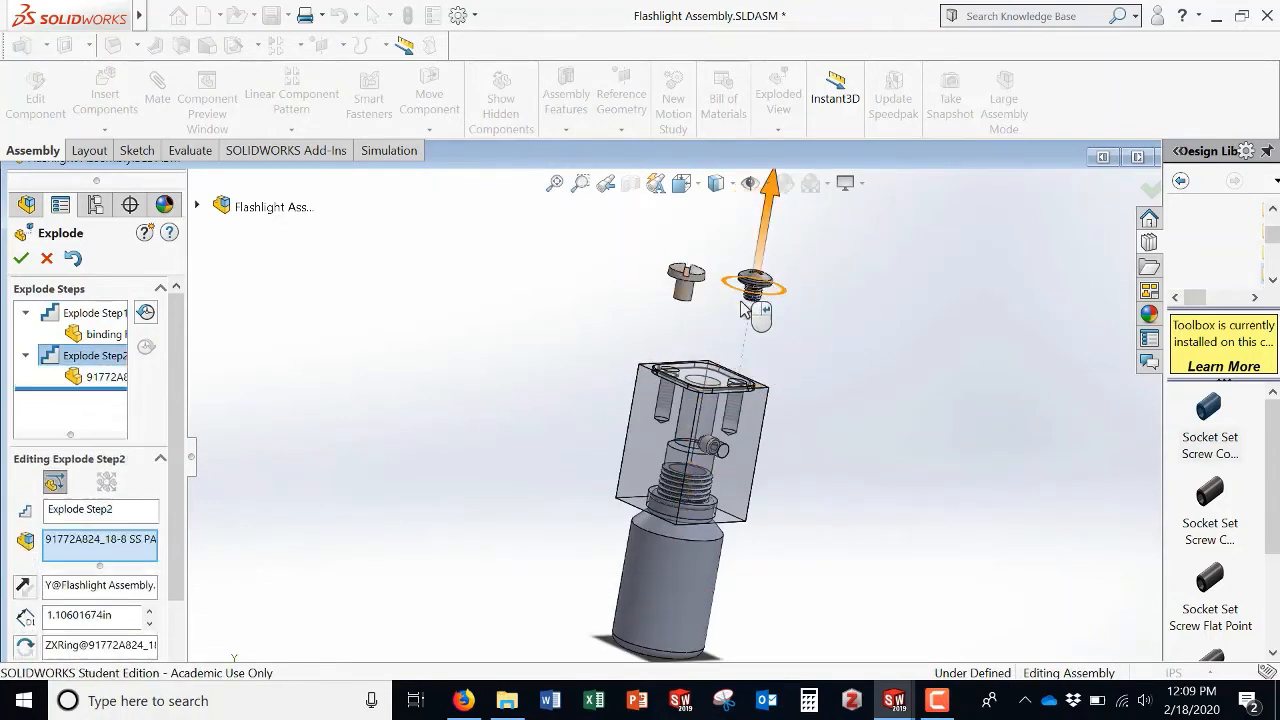
Step: Add Explode Step3 pulling the socket set screw sideways out of the Head about 1.7 in
left_click(709, 449)
left_click_drag(741, 461, 810, 492)
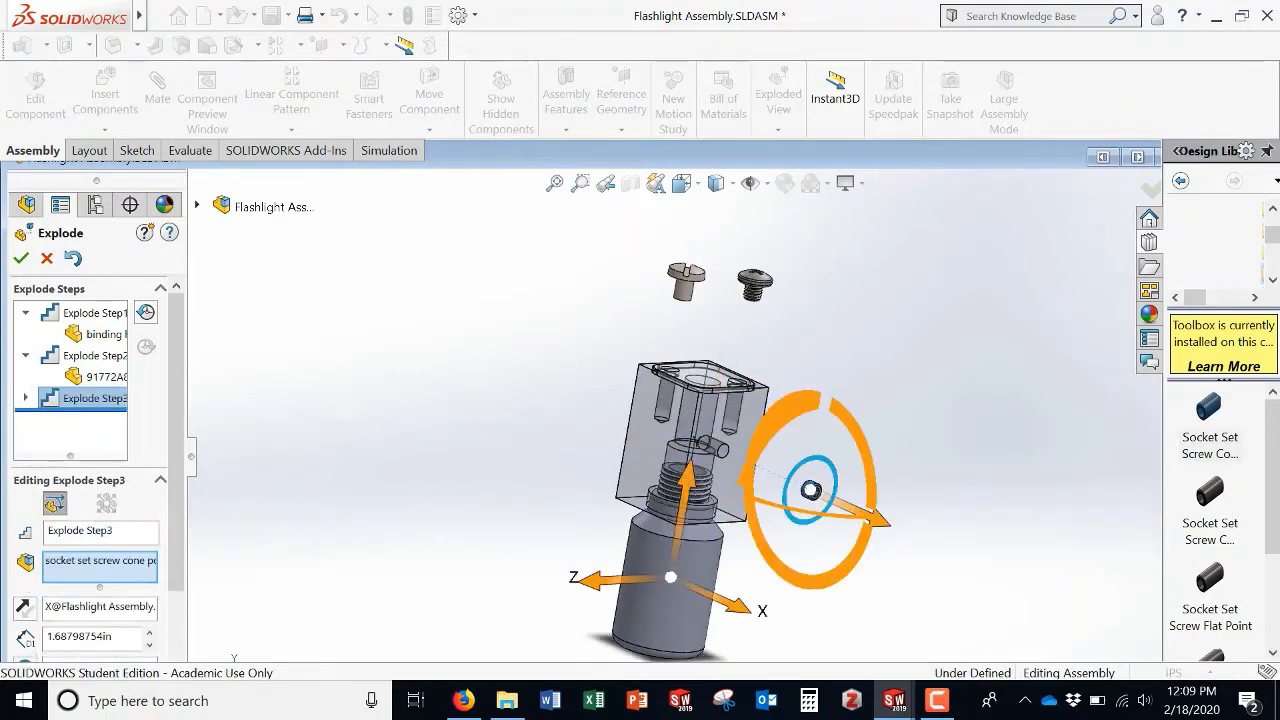
right_click(930, 525)
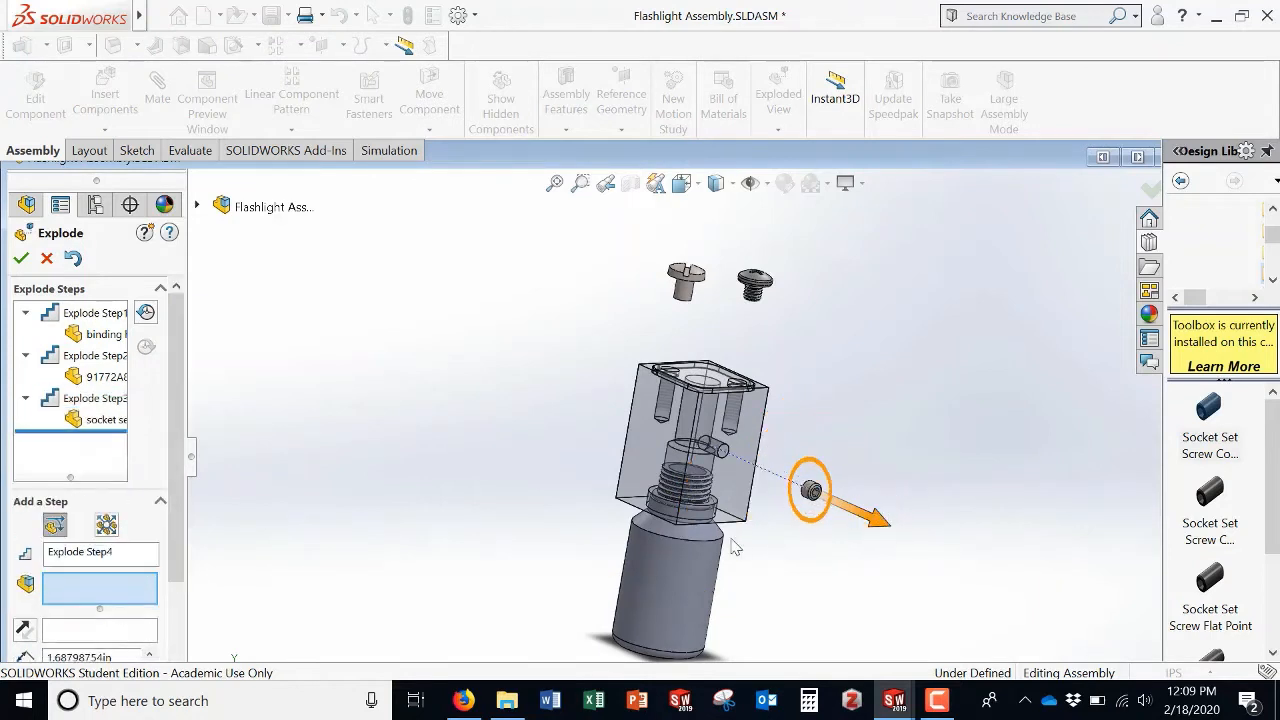
Step: Add Explode Step4 pulling the Base straight down out of the Head along its Y axis
scroll(703, 551, "up", 3)
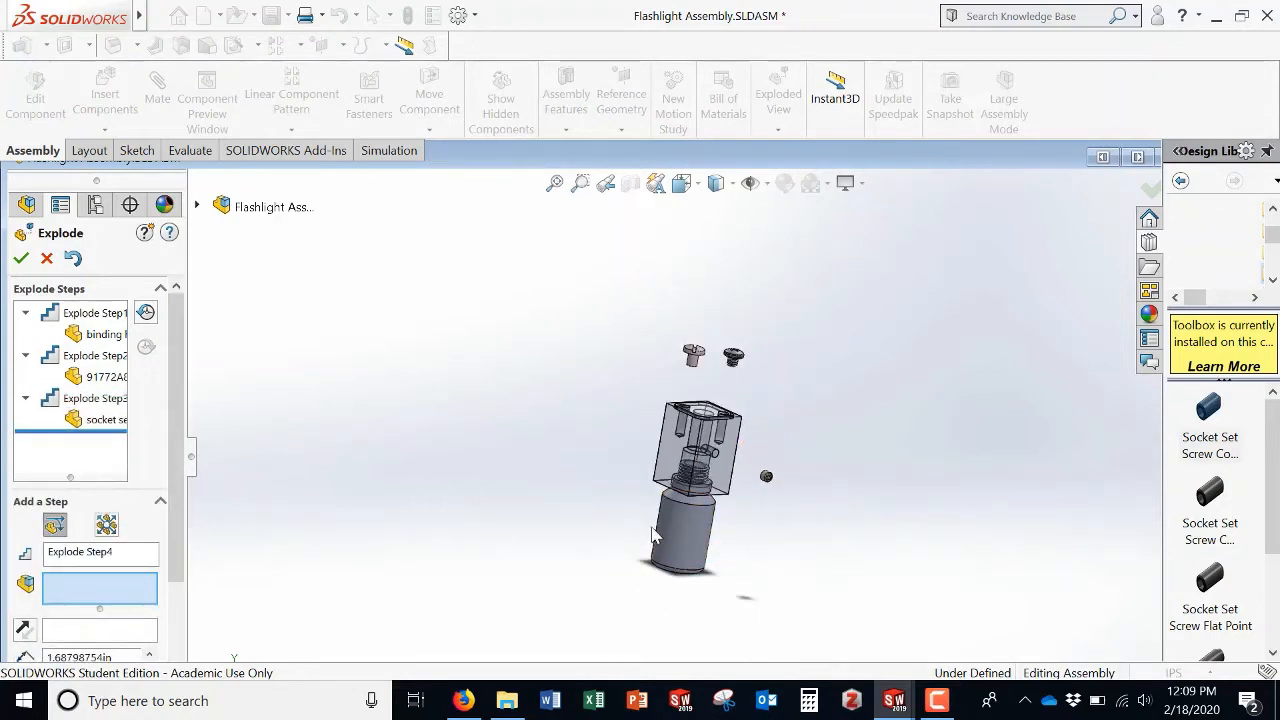
left_click(655, 537)
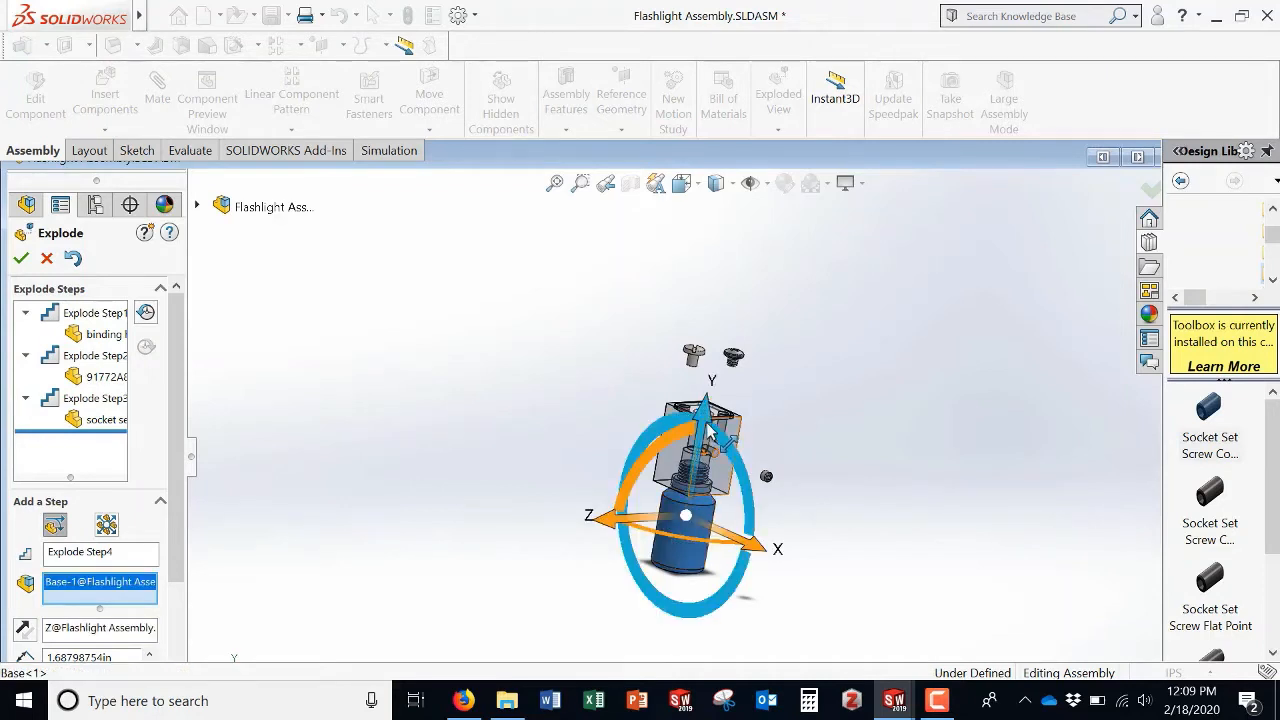
left_click_drag(703, 425, 671, 551)
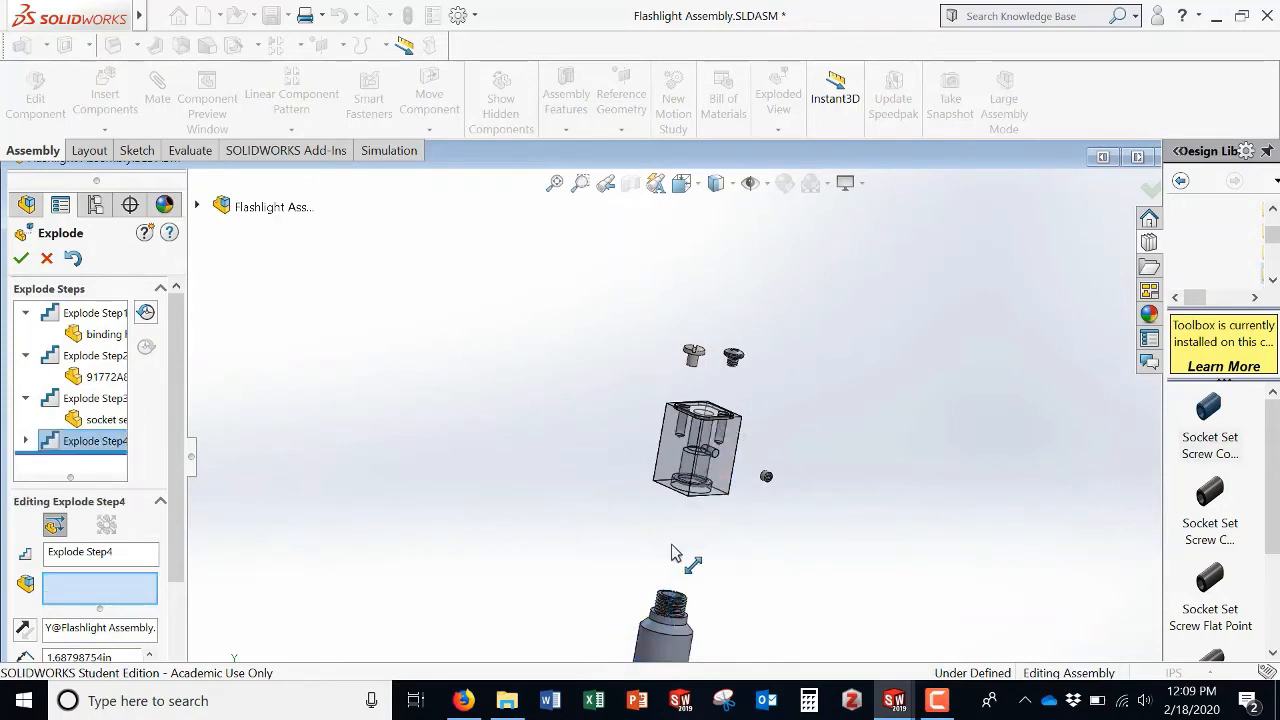
left_click(628, 496)
Step: Add Explode Step5 pulling the O-ring down out of the Head, then finish the exploded view
scroll(700, 492, "down", 5)
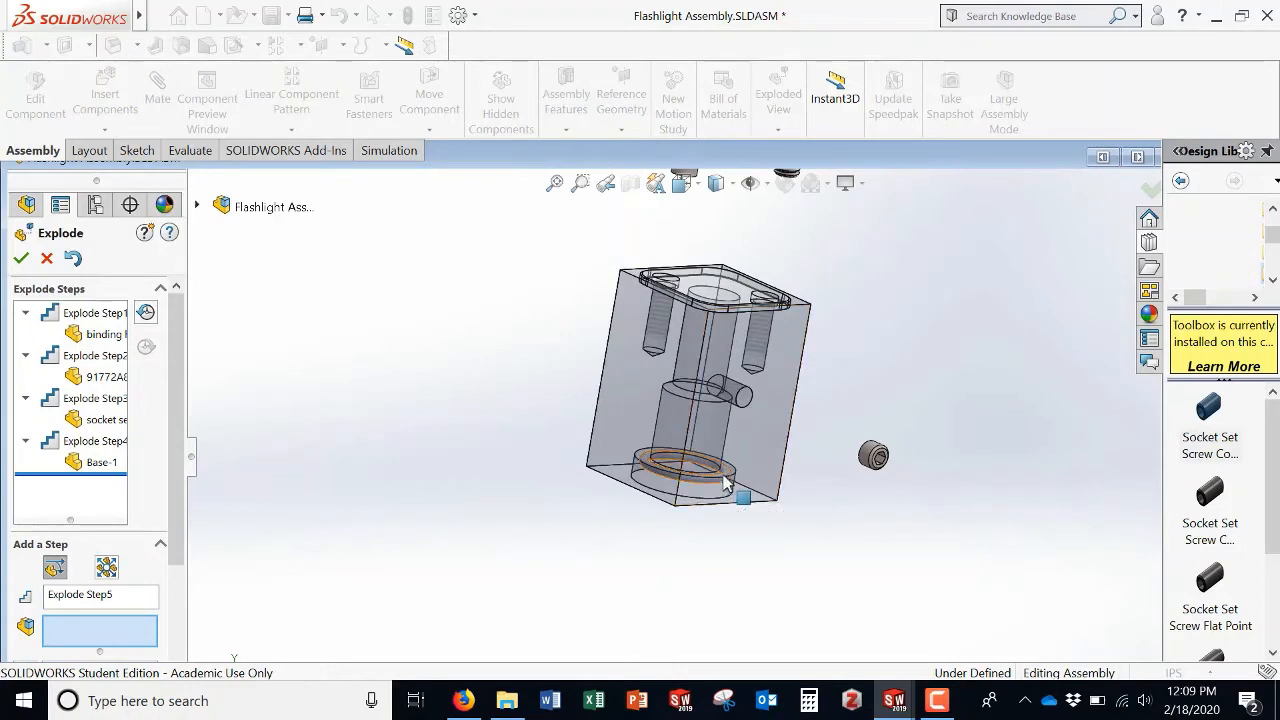
left_click(716, 494)
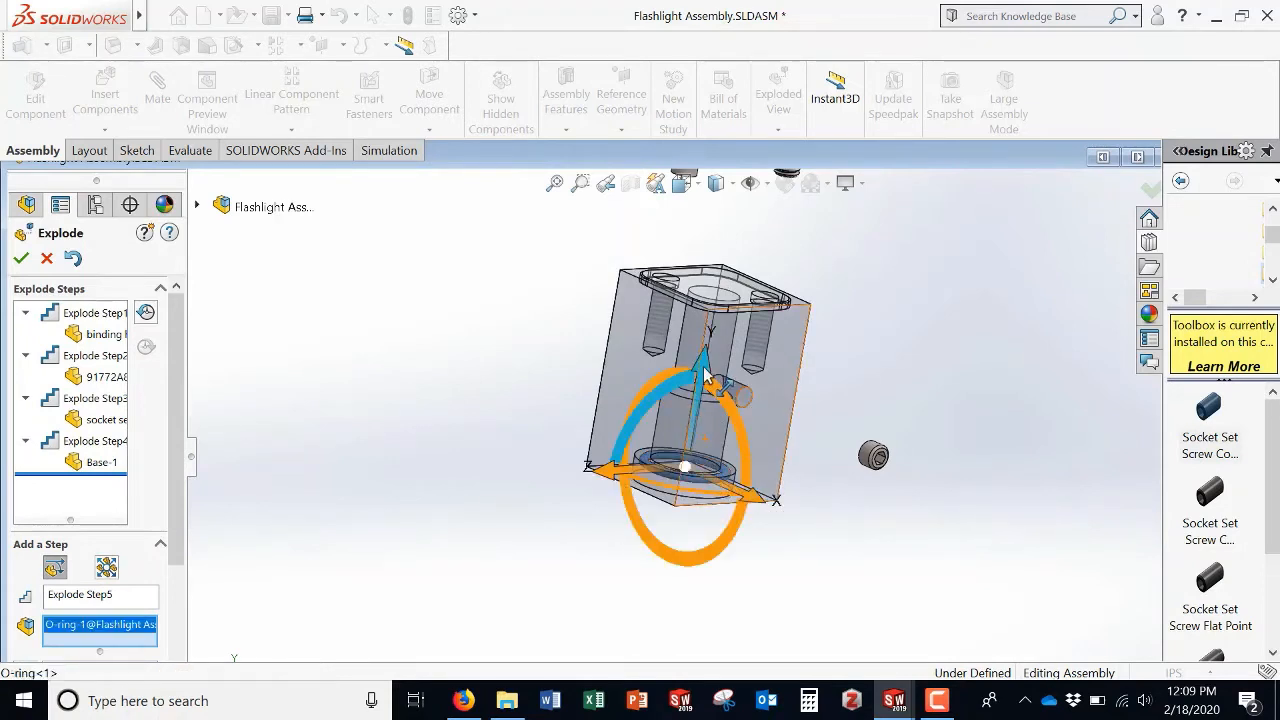
left_click_drag(706, 377, 670, 553)
left_click(575, 512)
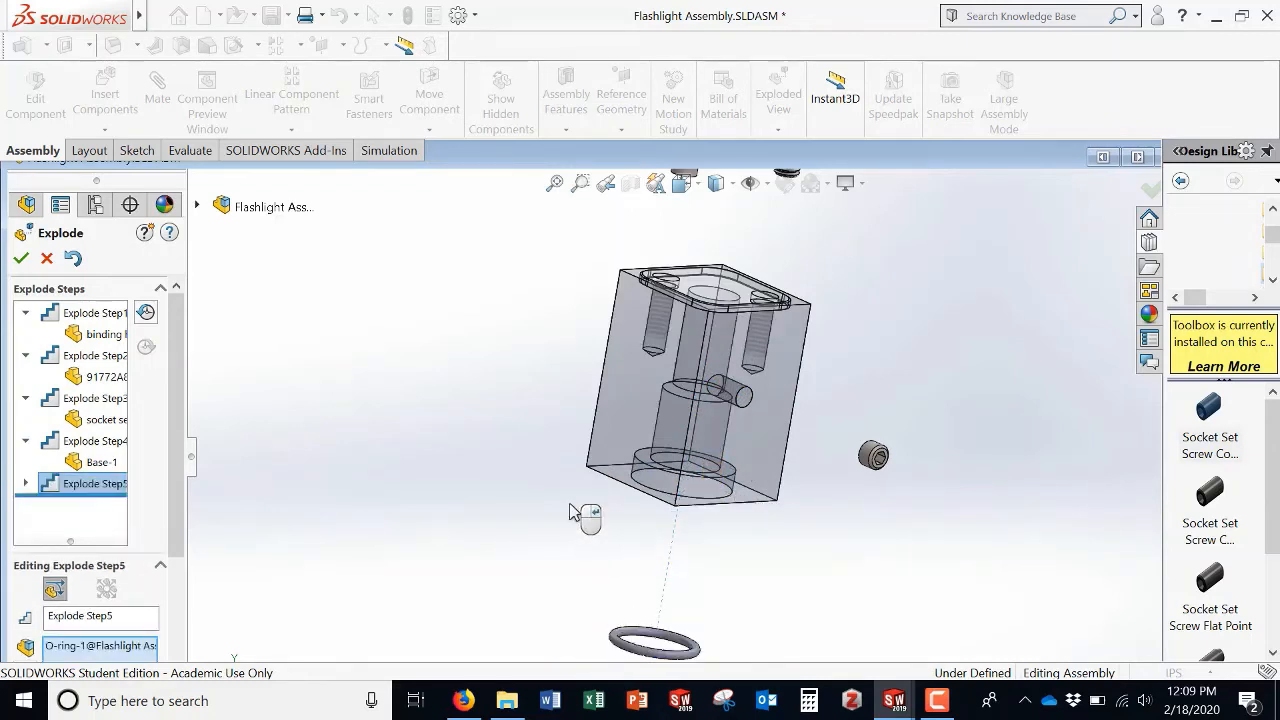
right_click(570, 512)
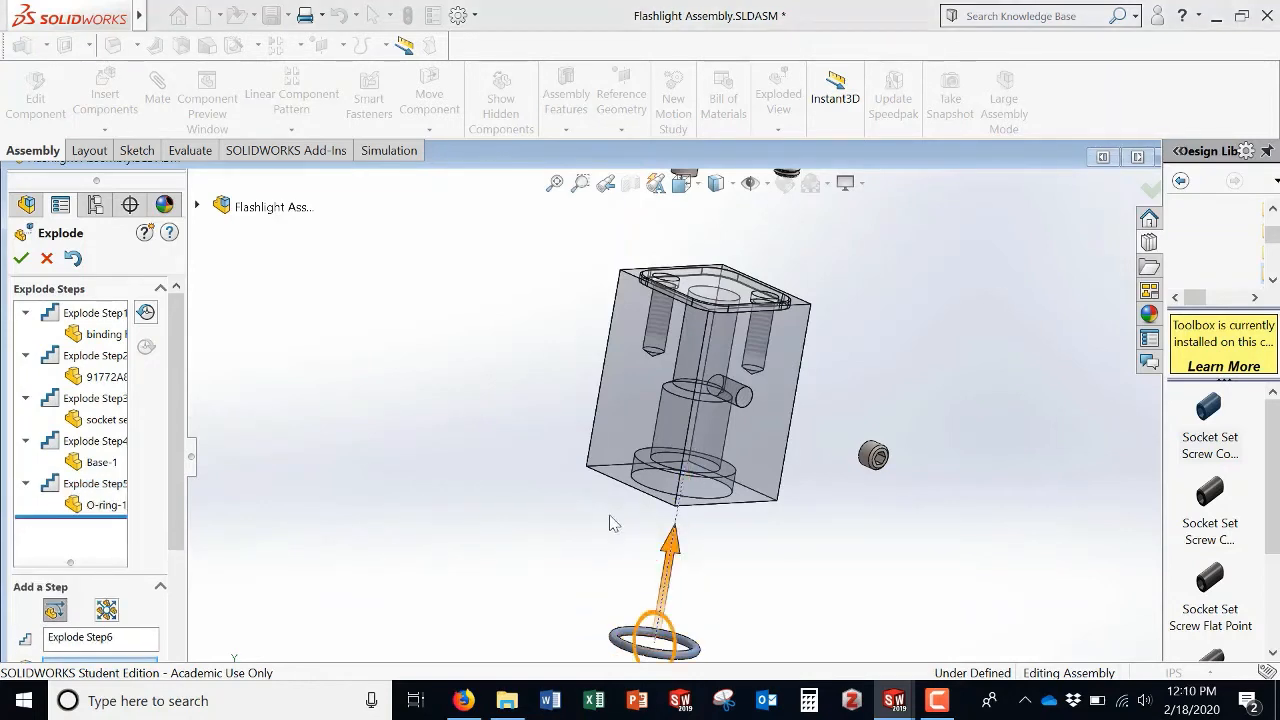
left_click(333, 388)
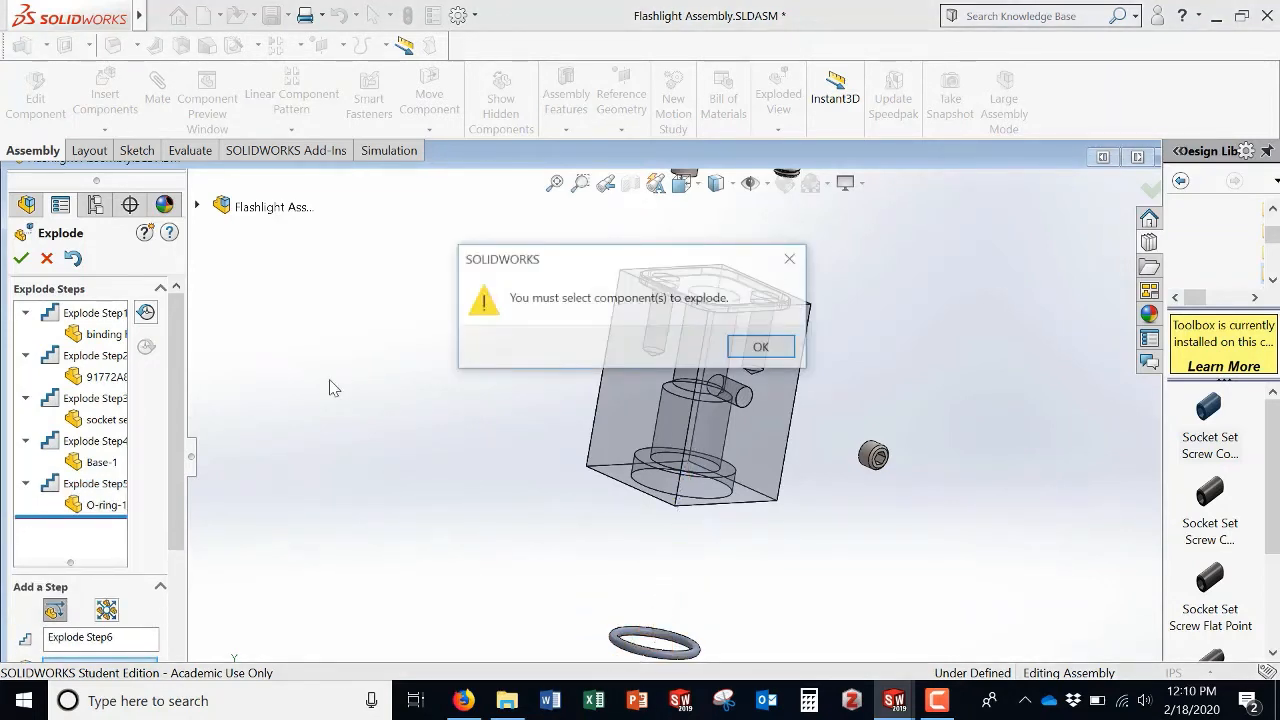
left_click(761, 347)
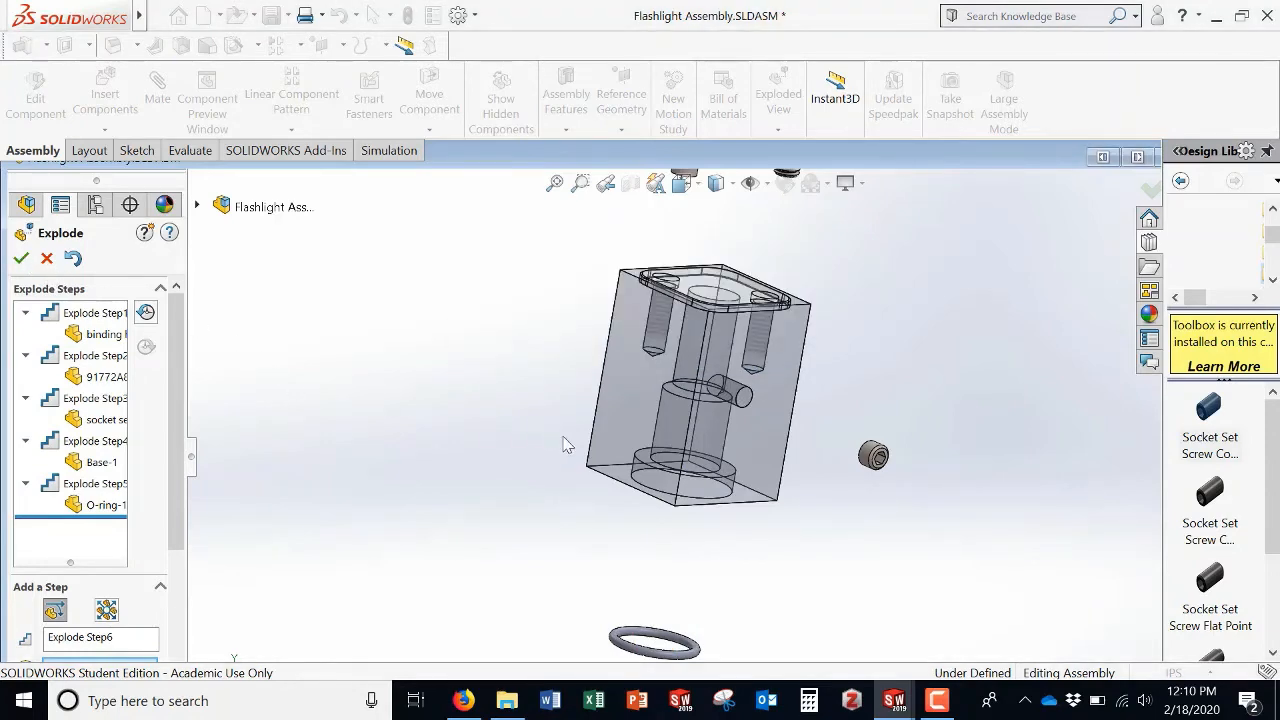
key("Return")
Step: Open the configurations list and expand the Default configuration to reveal Exploded View1
scroll(700, 503, "up", 3)
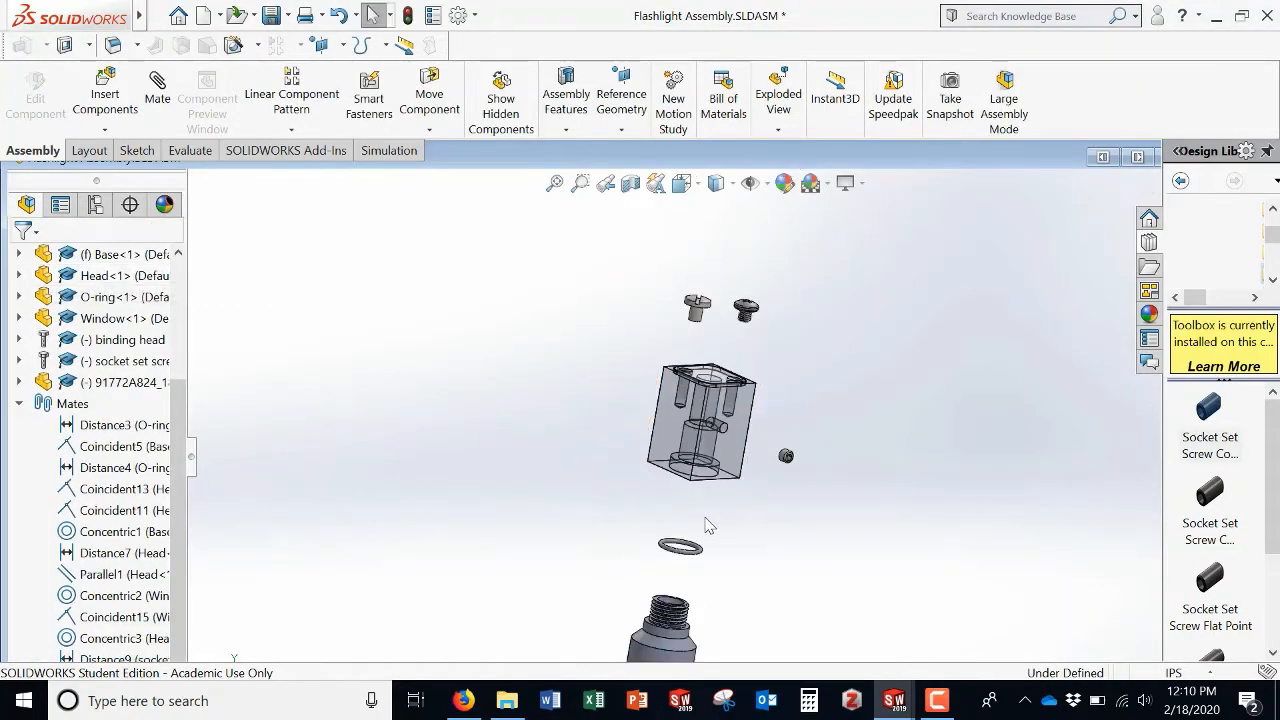
scroll(706, 535, "up", 2)
left_click(18, 403)
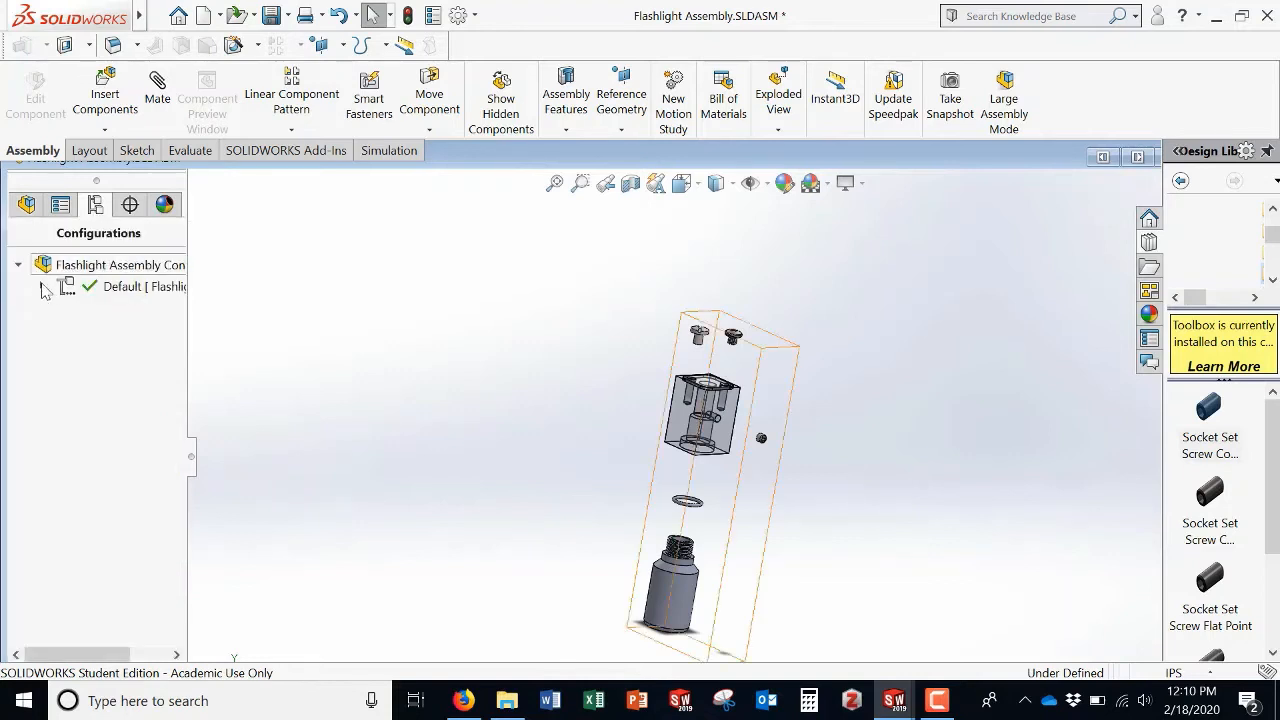
left_click(42, 287)
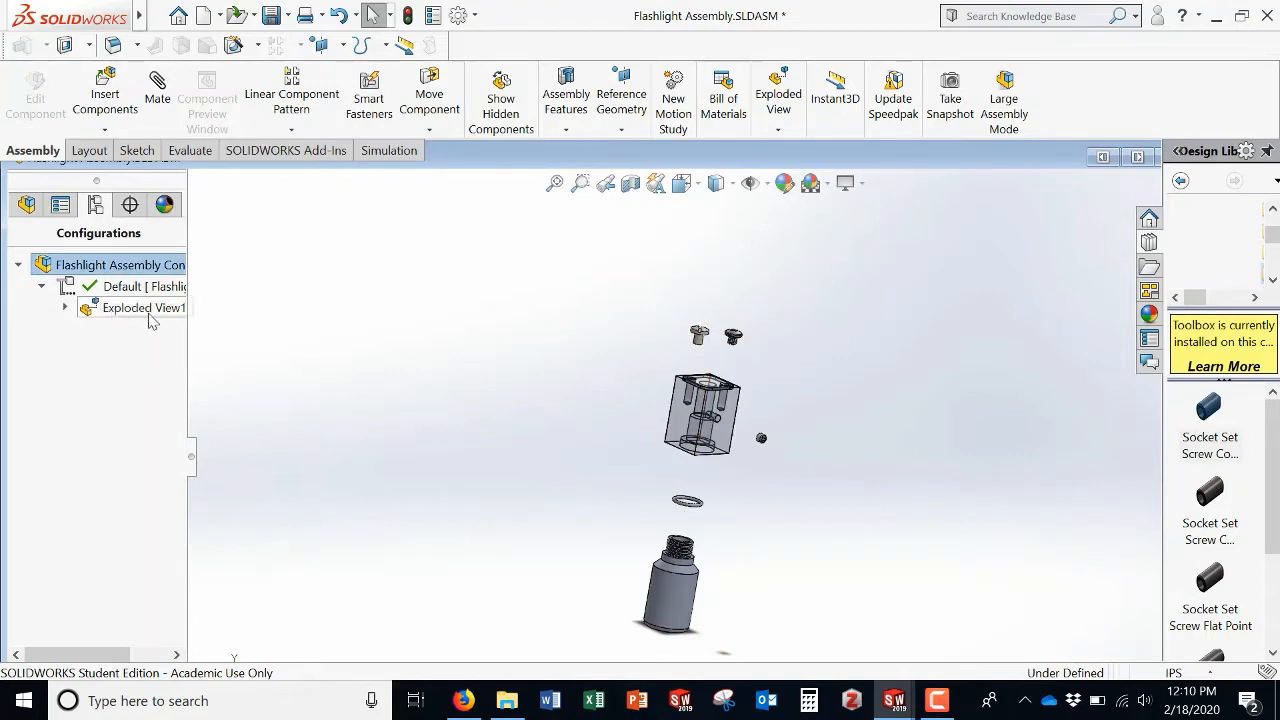
Step: Toggle Exploded View1 between exploded and collapsed states, ending with the assembly collapsed
right_click(150, 311)
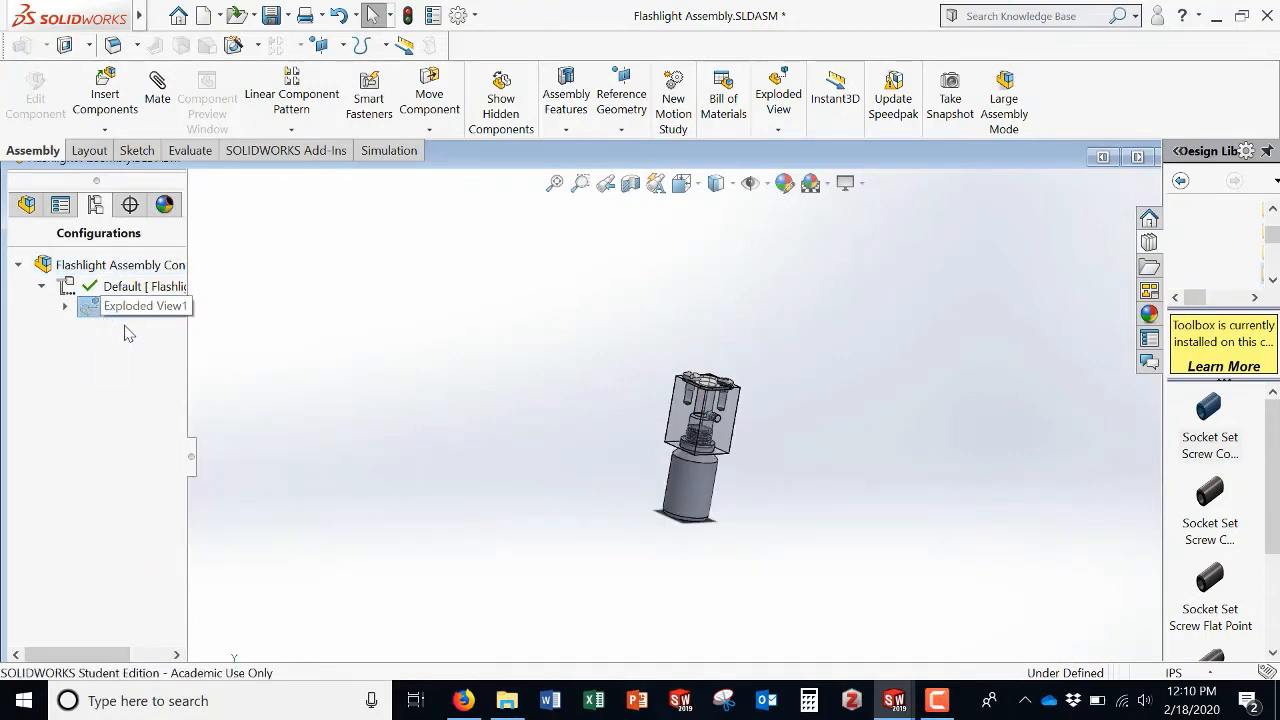
double_click(102, 314)
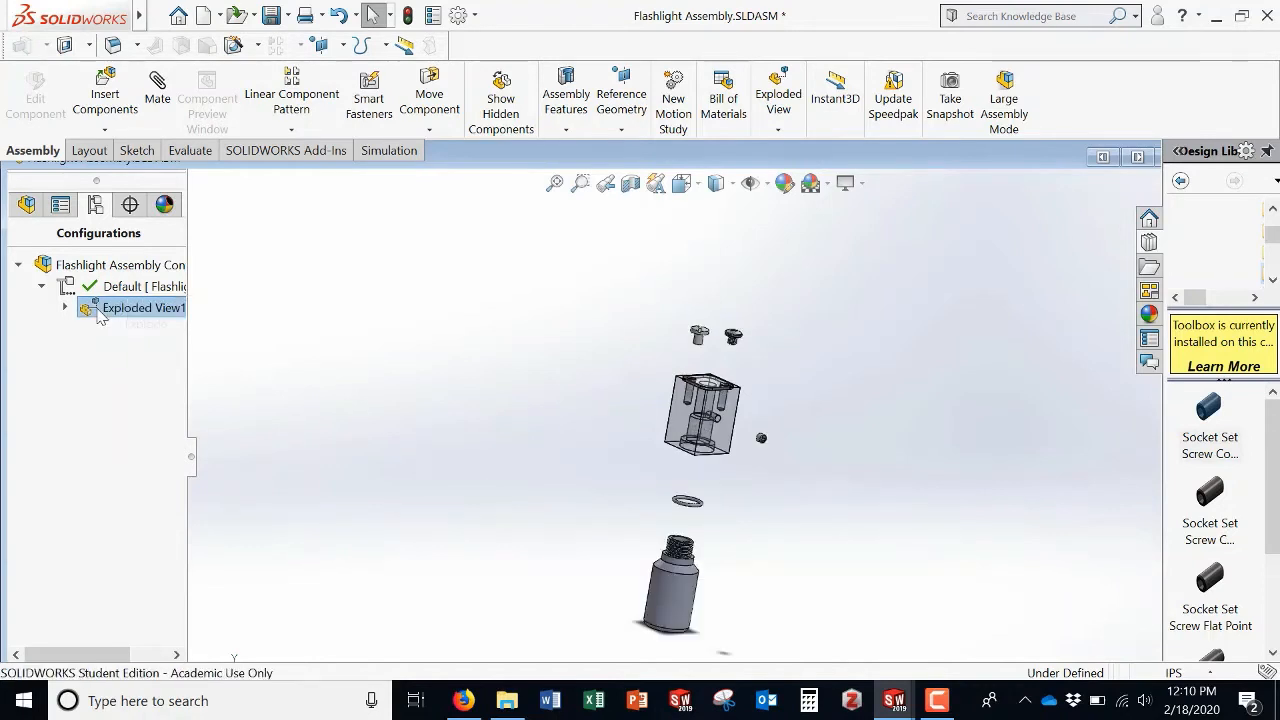
right_click(100, 316)
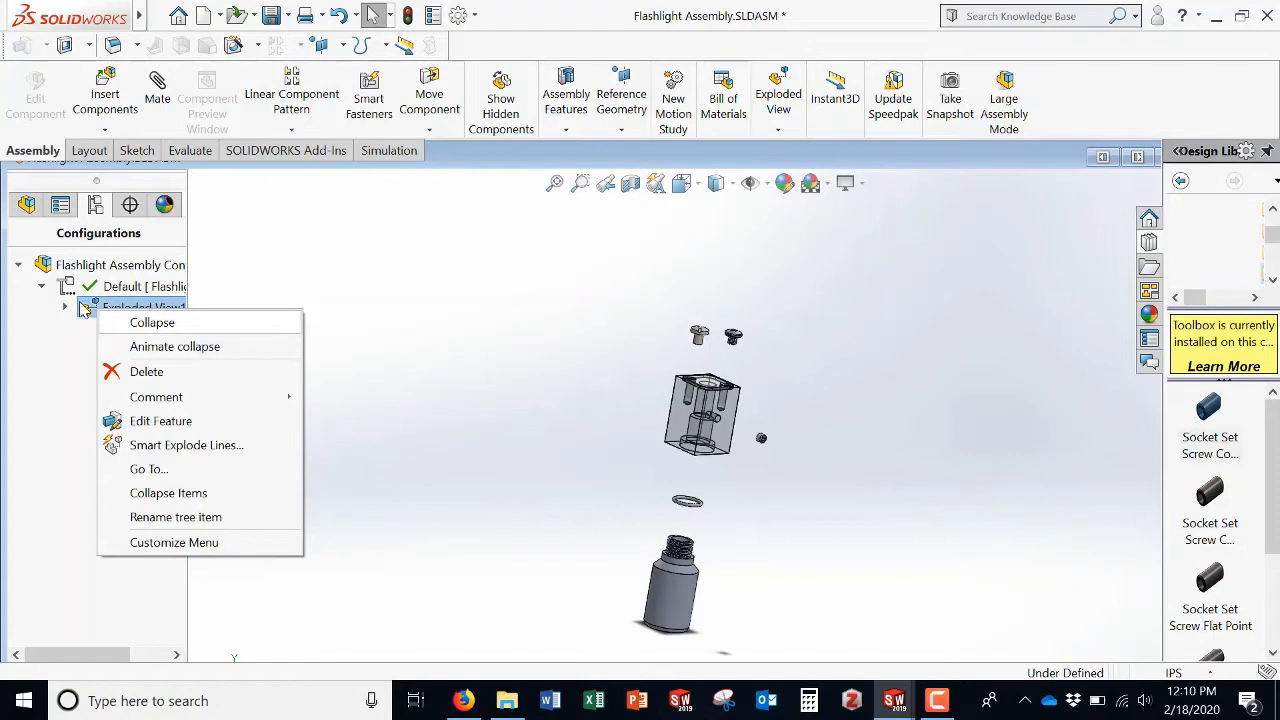
left_click(152, 322)
Step: Animate the explode of Exploded View1 and replay the animation from the start
right_click(82, 306)
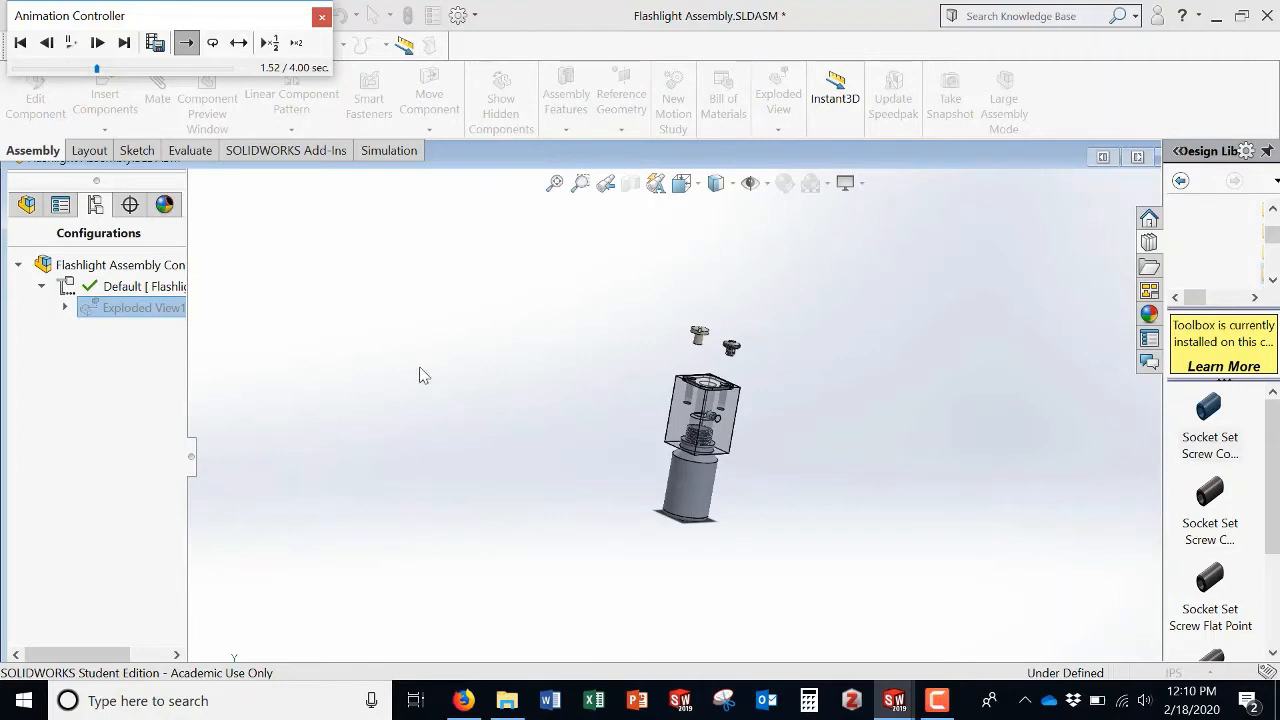
left_click(184, 46)
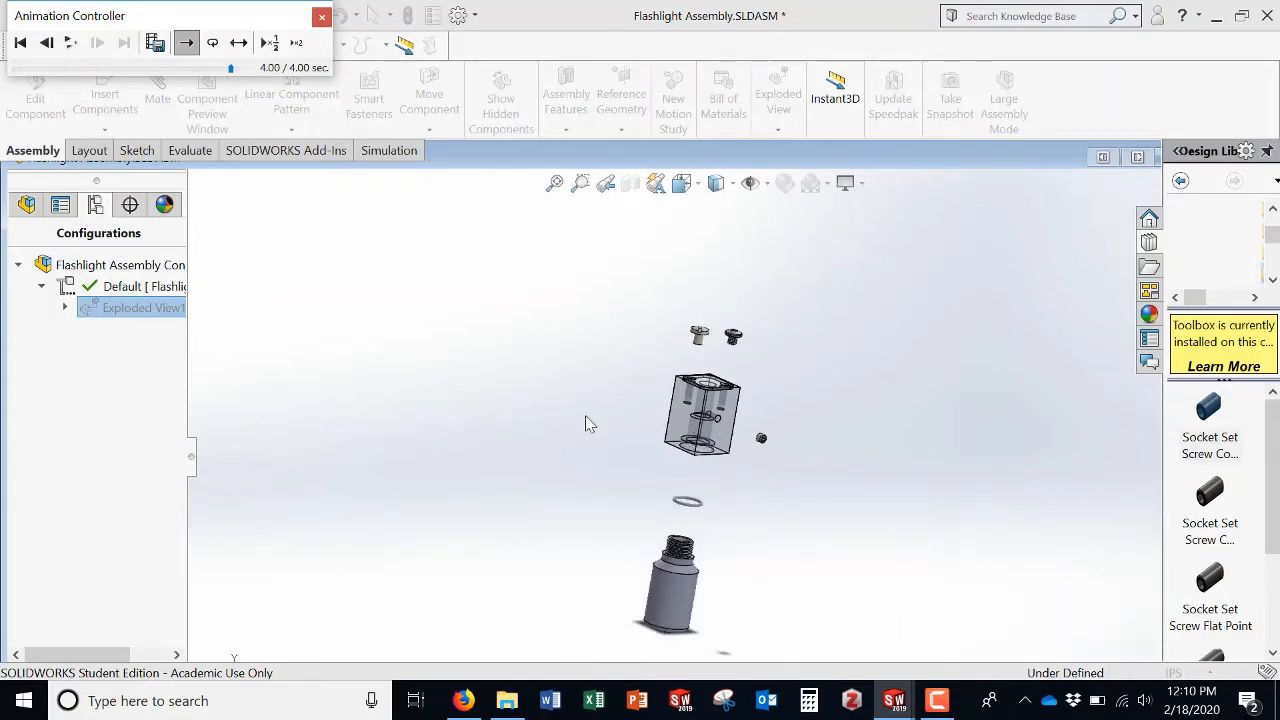
left_click(20, 43)
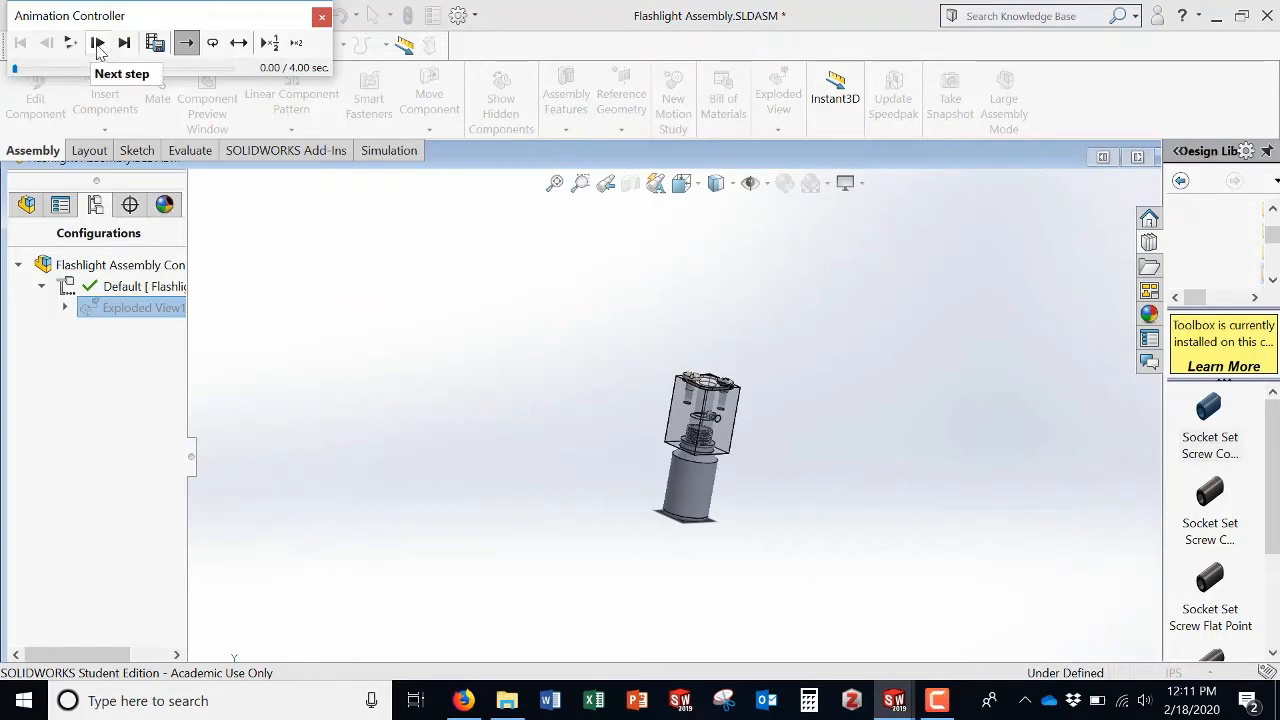
left_click(71, 44)
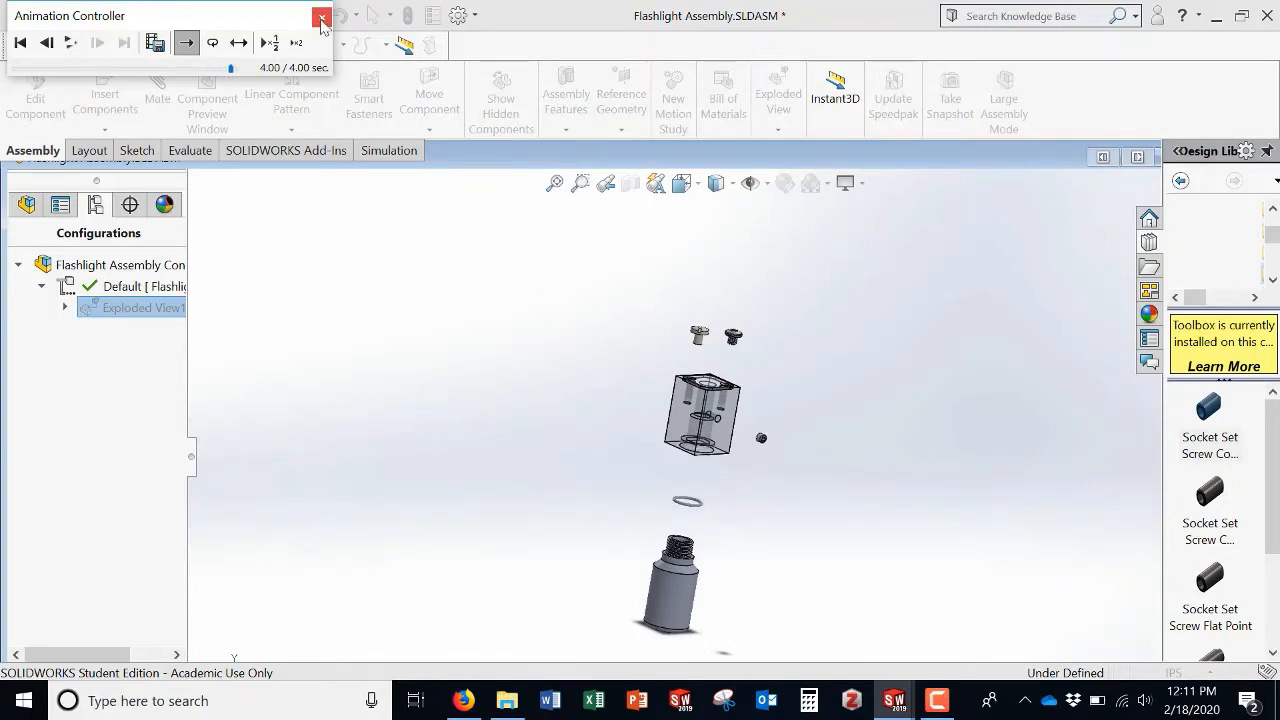
Step: Collapse the view, animate the explode once more from the start, and close the animation controller
right_click(128, 312)
left_click(150, 326)
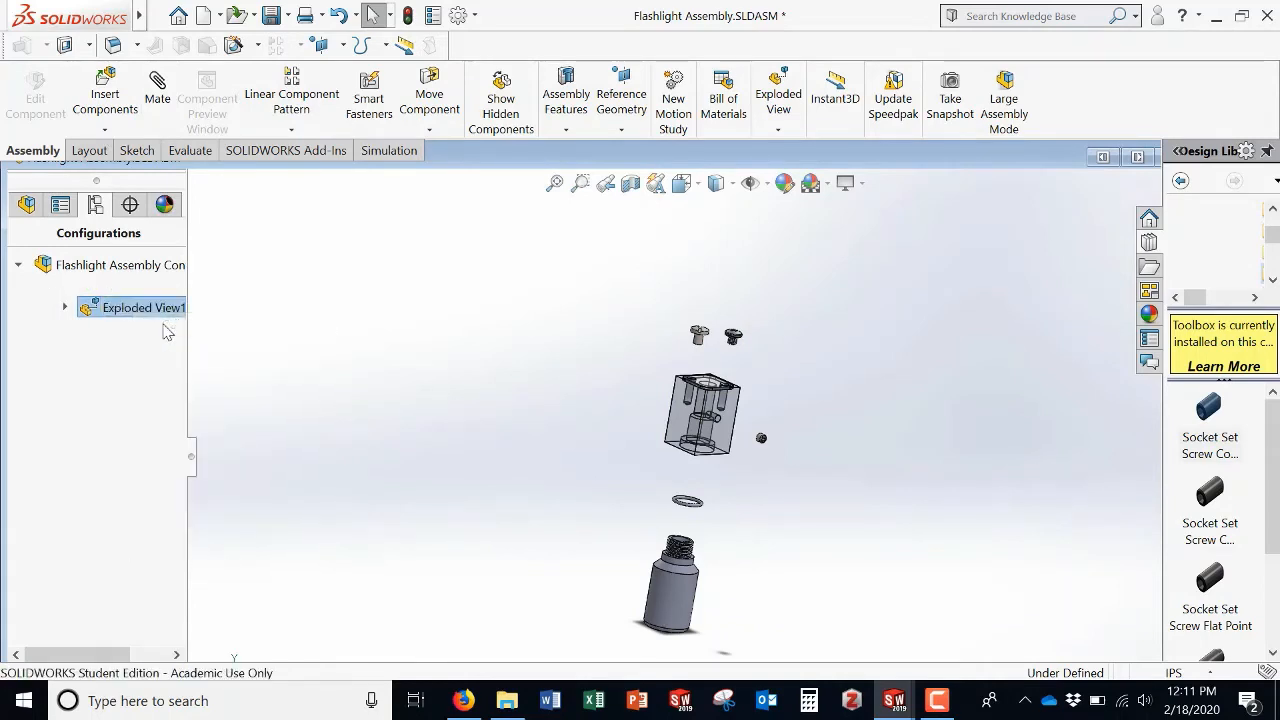
right_click(121, 310)
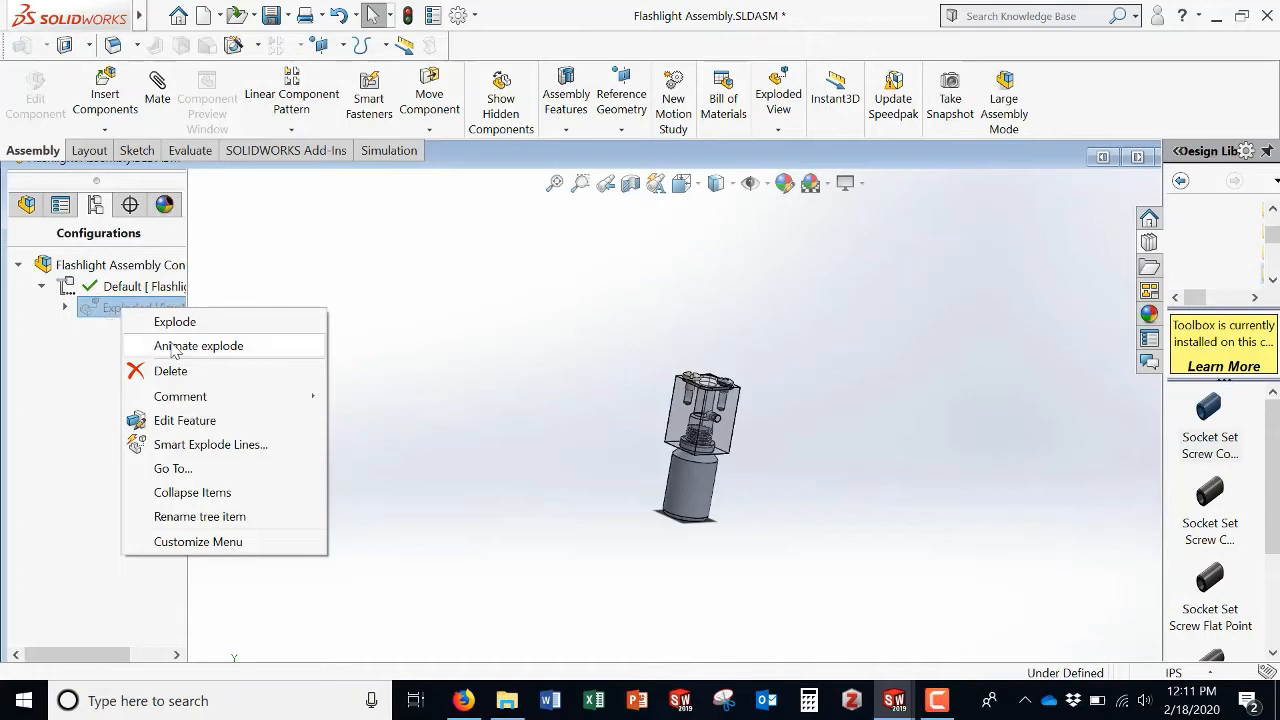
left_click(86, 345)
right_click(106, 310)
left_click(143, 327)
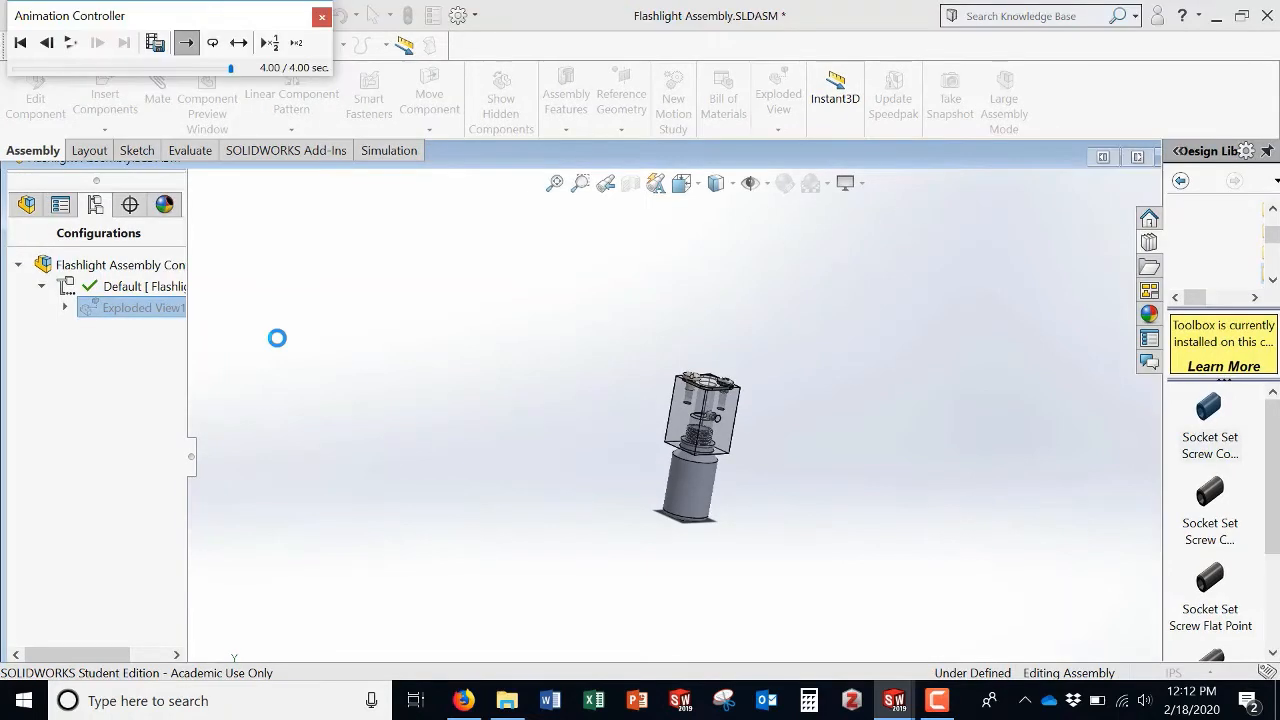
left_click(20, 43)
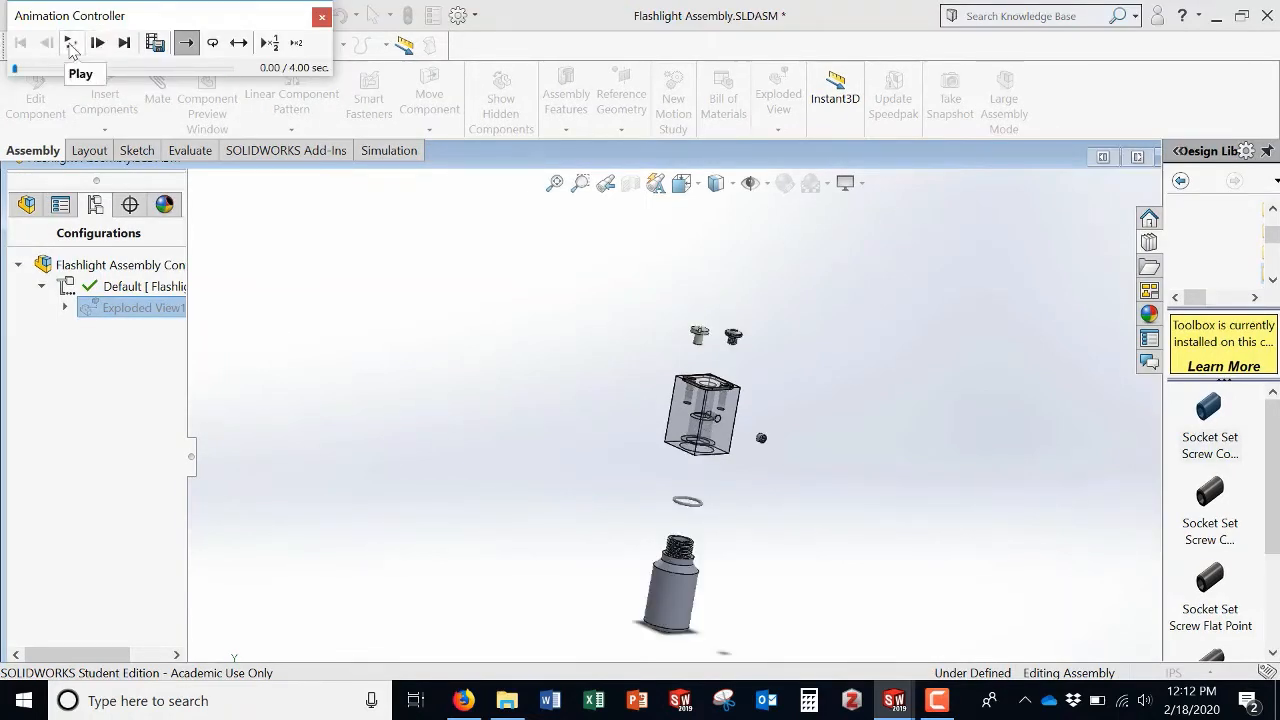
left_click(71, 46)
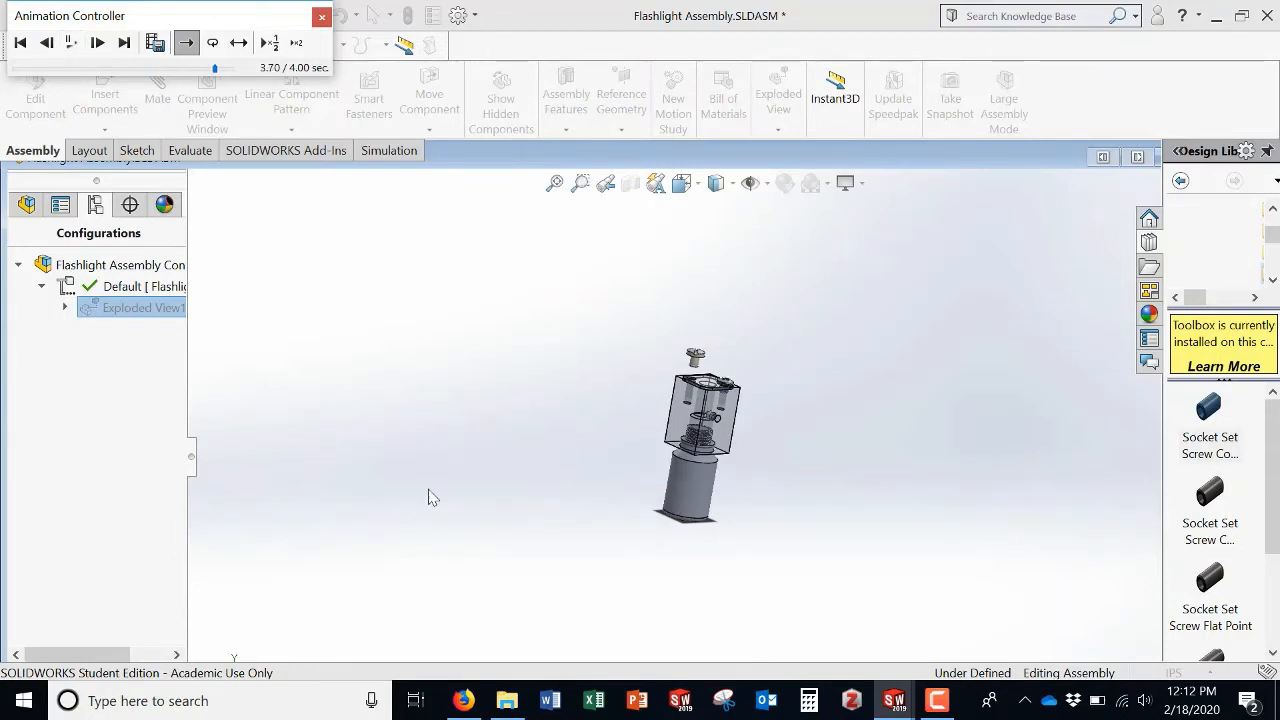
left_click(321, 17)
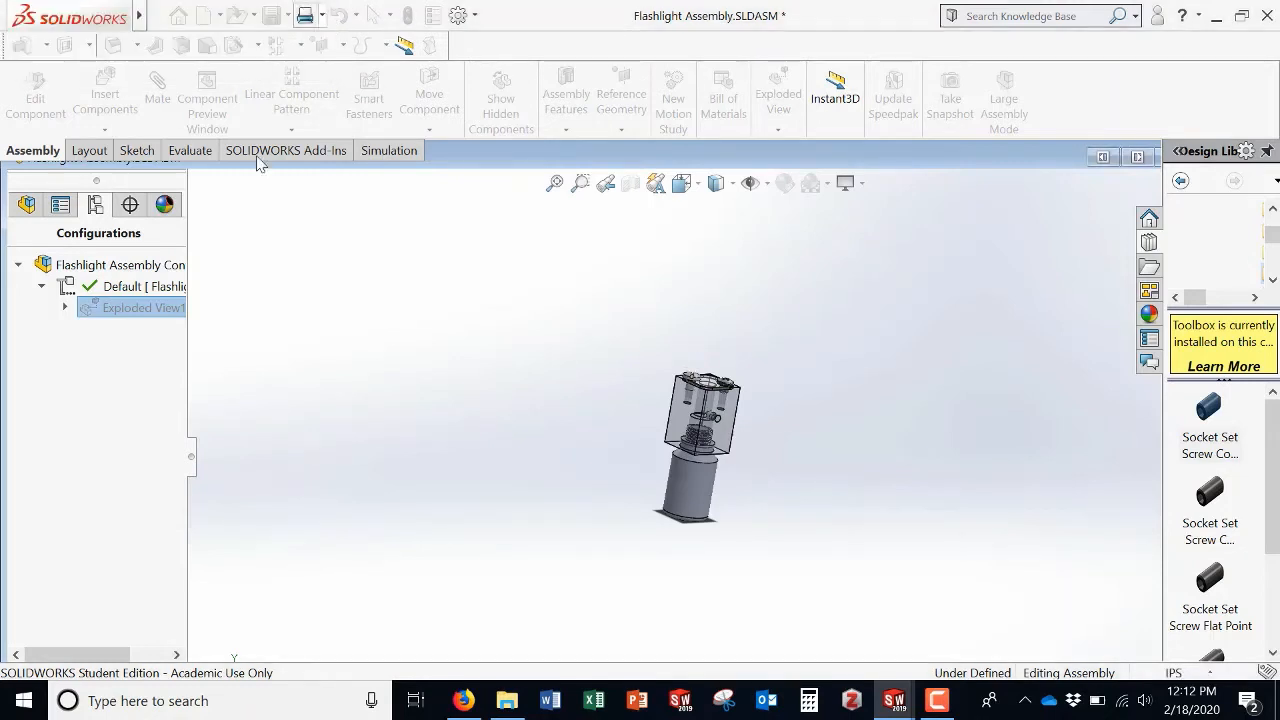
Step: Explode Exploded View1 again and return to the assembly's feature tree
right_click(108, 309)
left_click(140, 317)
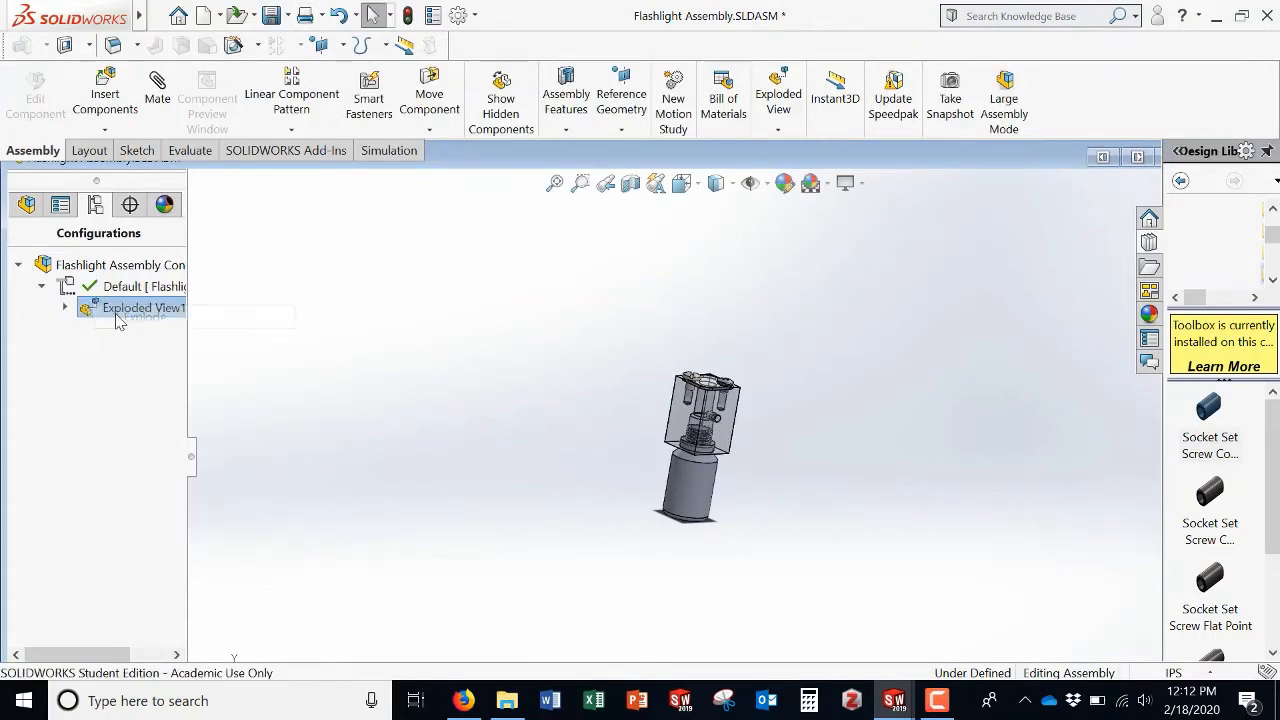
left_click(26, 205)
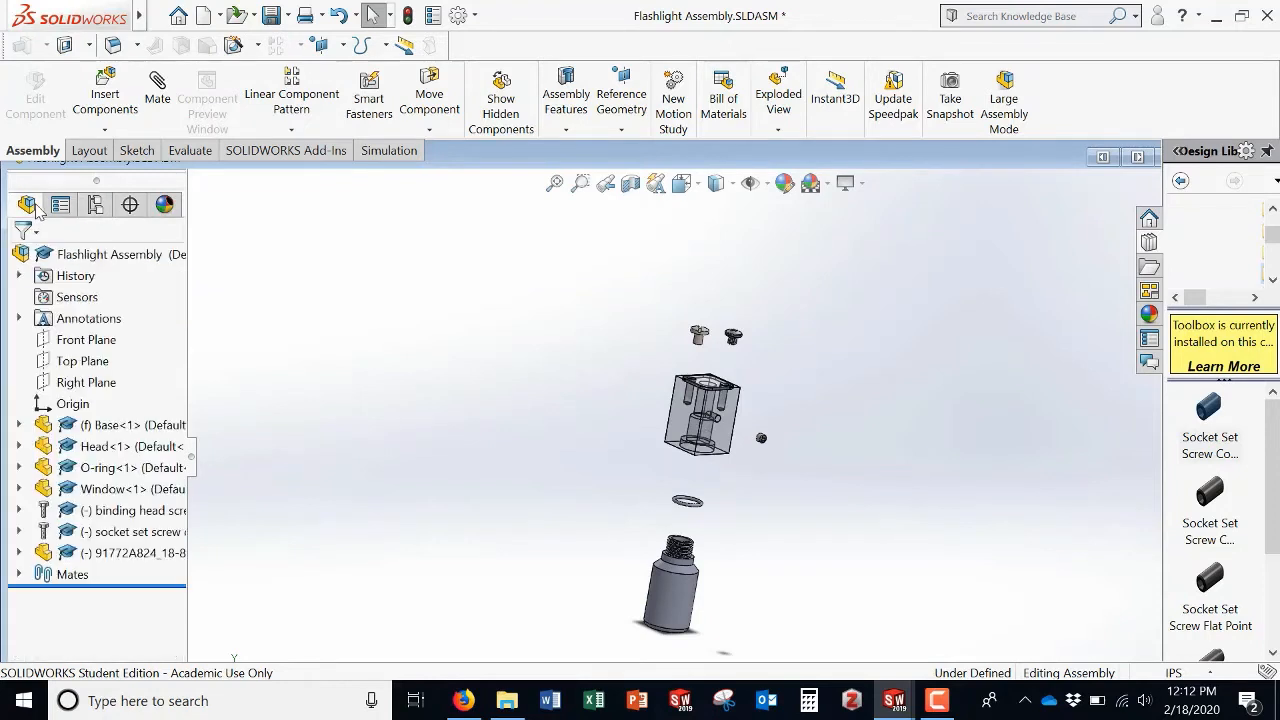
scroll(479, 464, "up", 1)
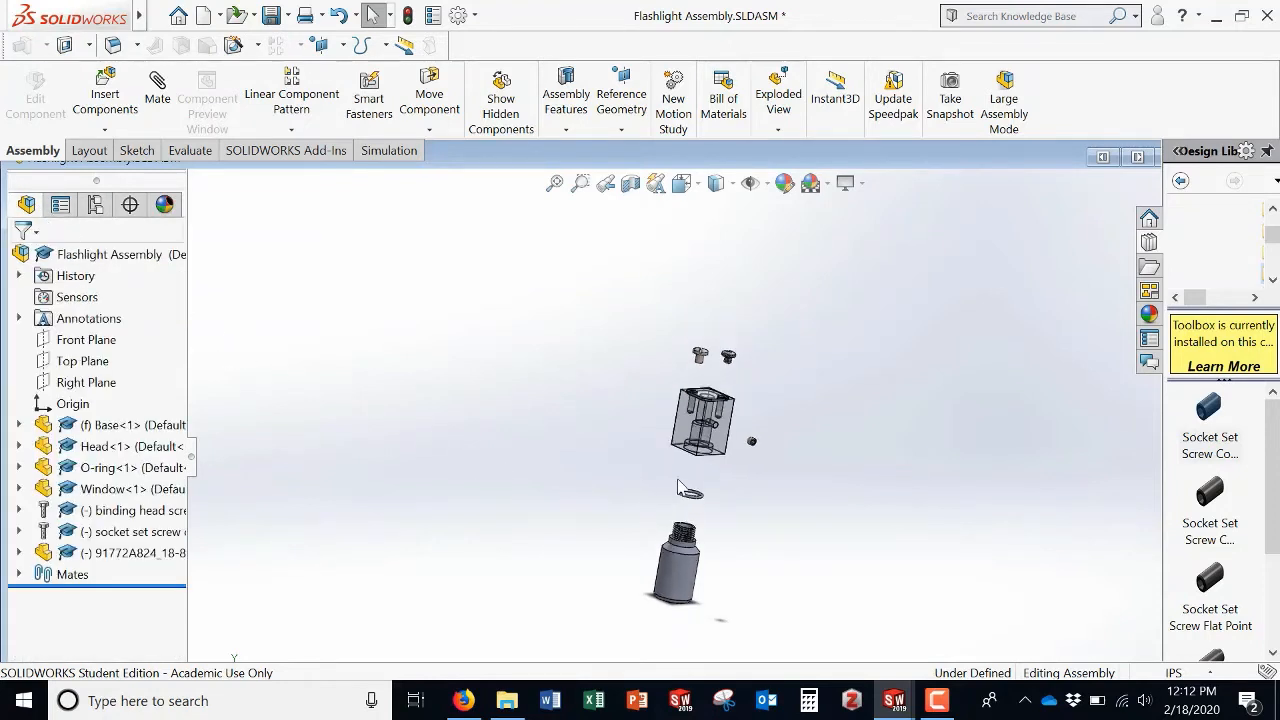
scroll(752, 477, "down", 1)
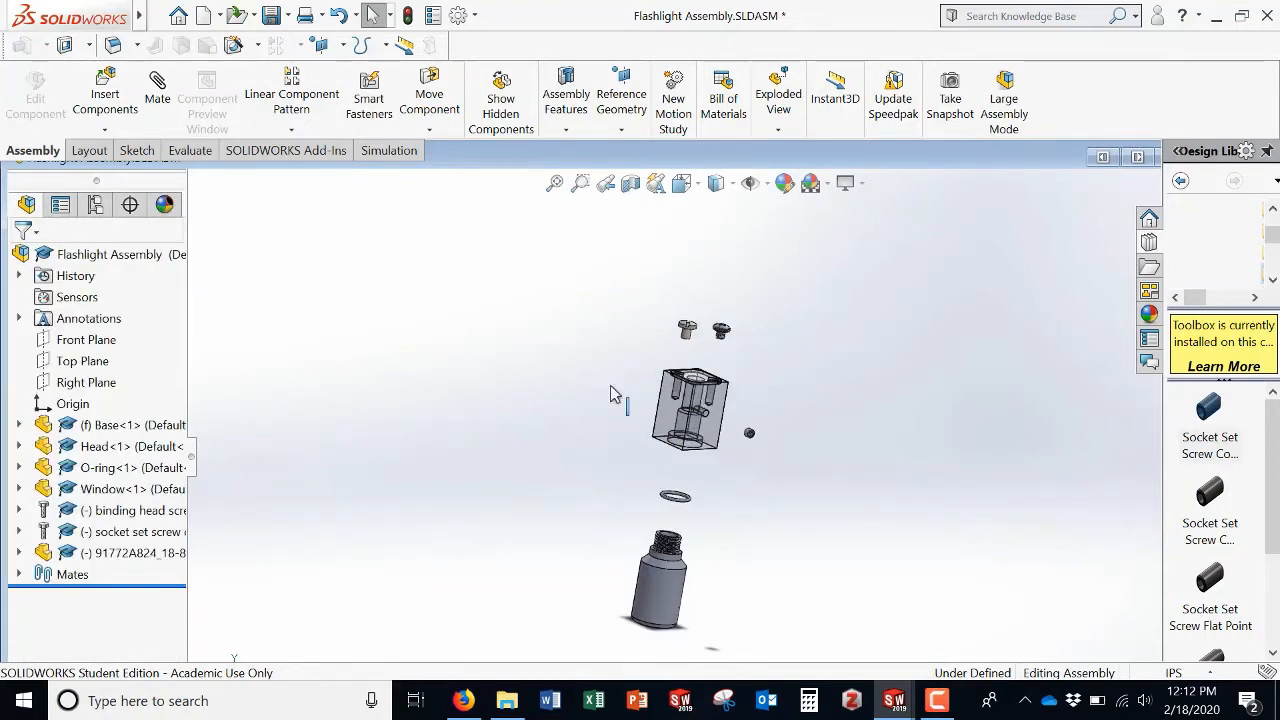
Step: Create a new drawing document on an A (ANSI) Landscape sheet
left_click(220, 16)
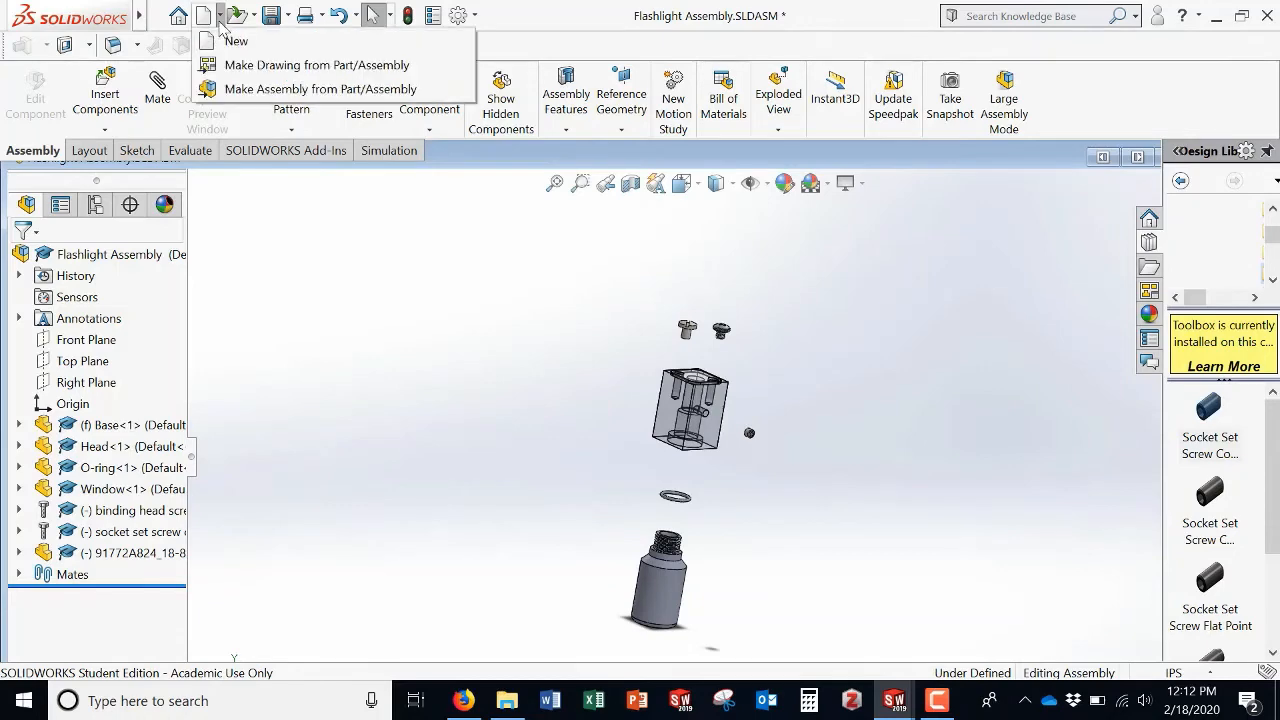
left_click(236, 41)
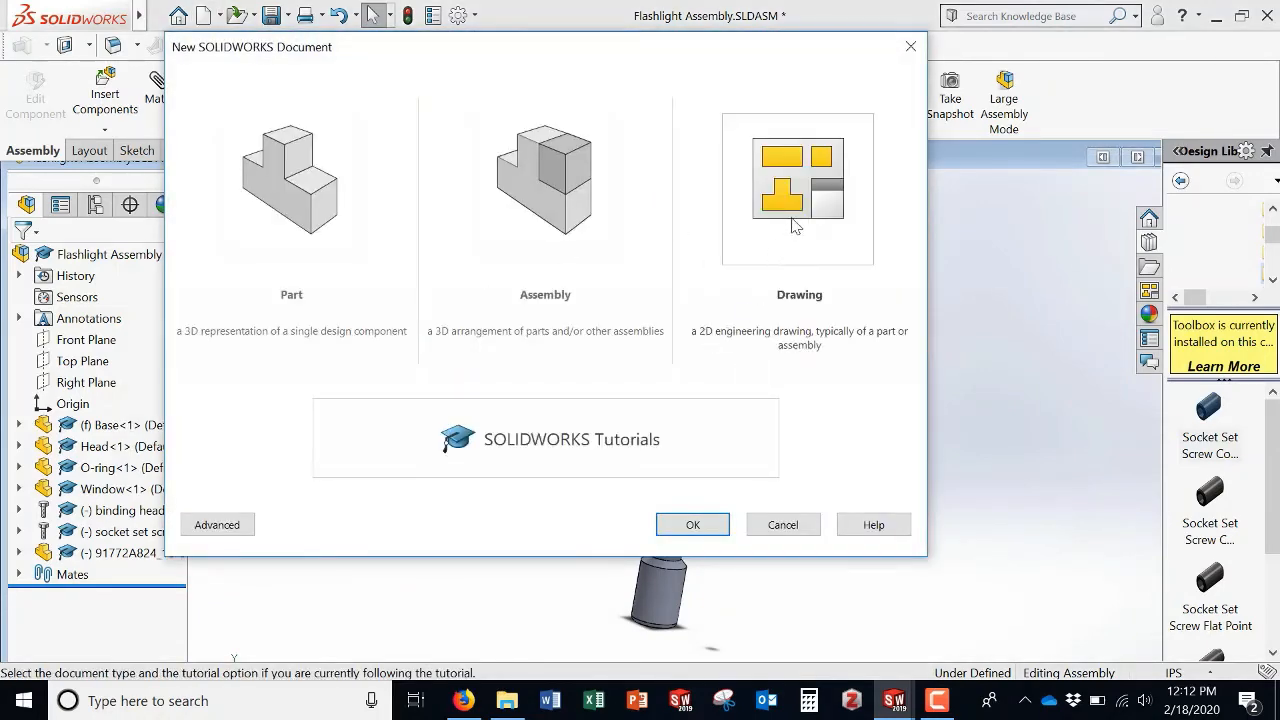
left_click(782, 312)
left_click(693, 525)
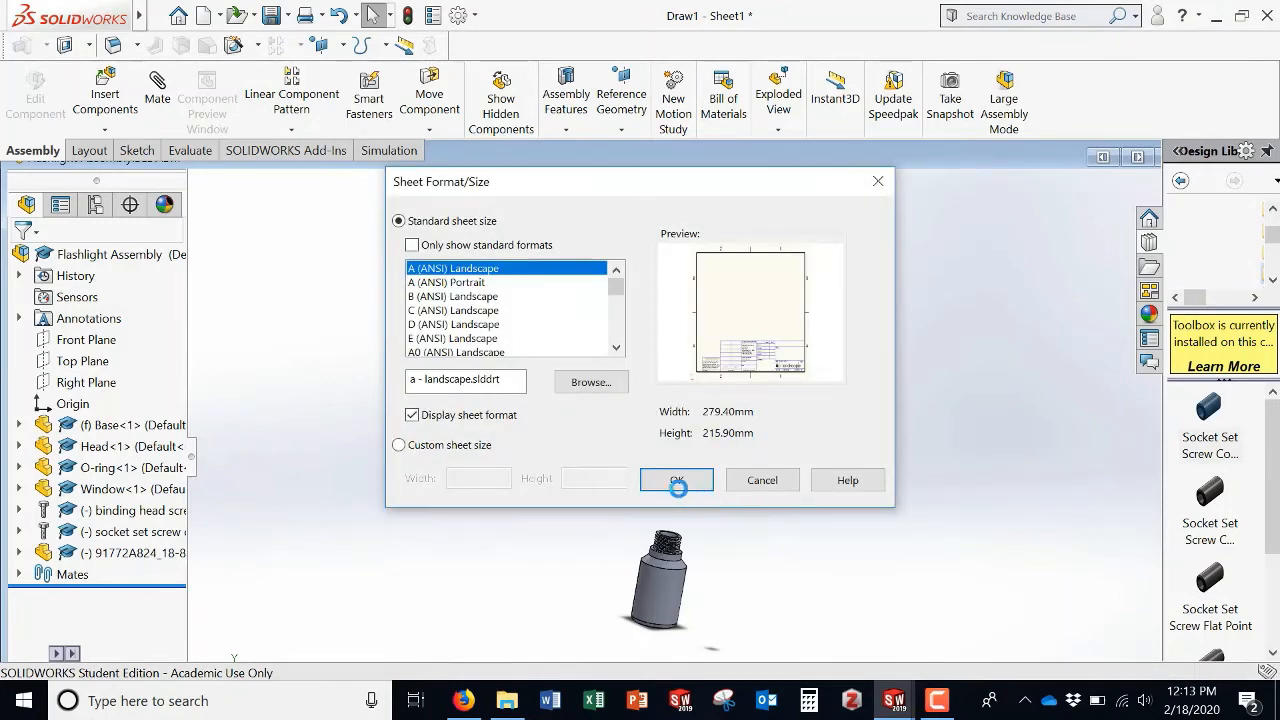
left_click(676, 481)
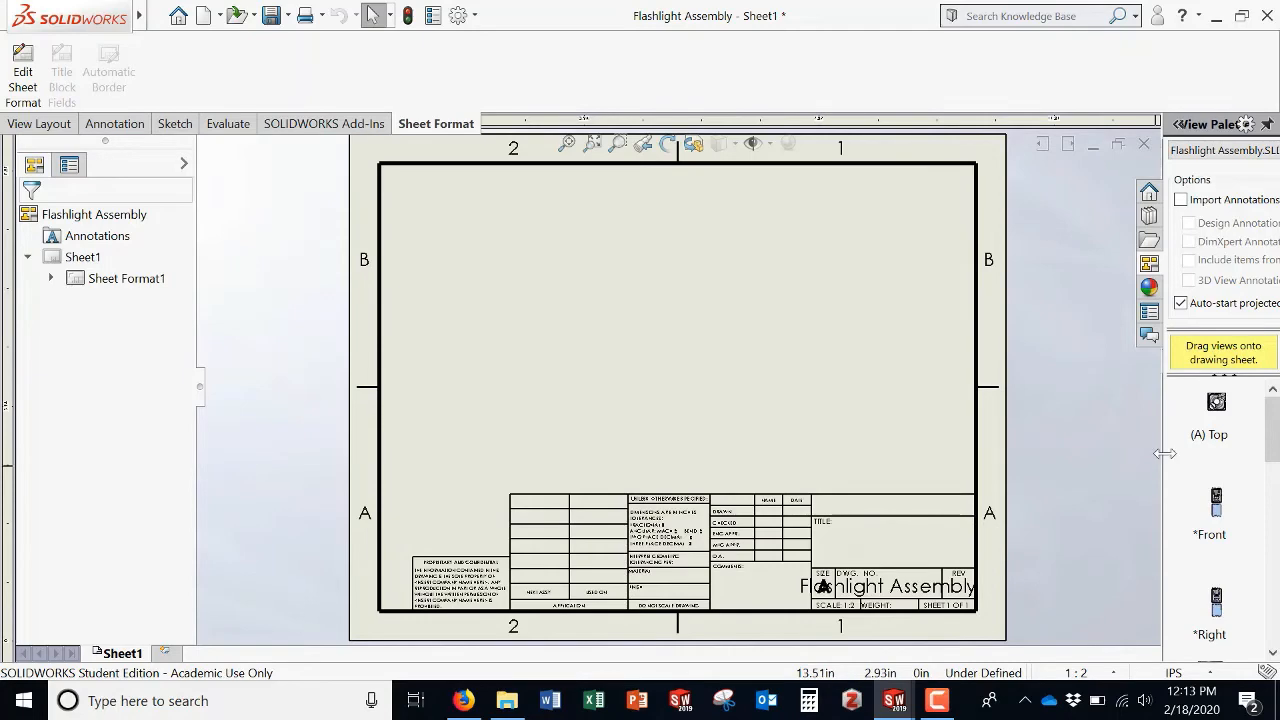
Step: Place the Isometric Exploded view of the flashlight assembly onto the drawing sheet
left_click_drag(1137, 458, 979, 483)
scroll(1104, 487, "down", 5)
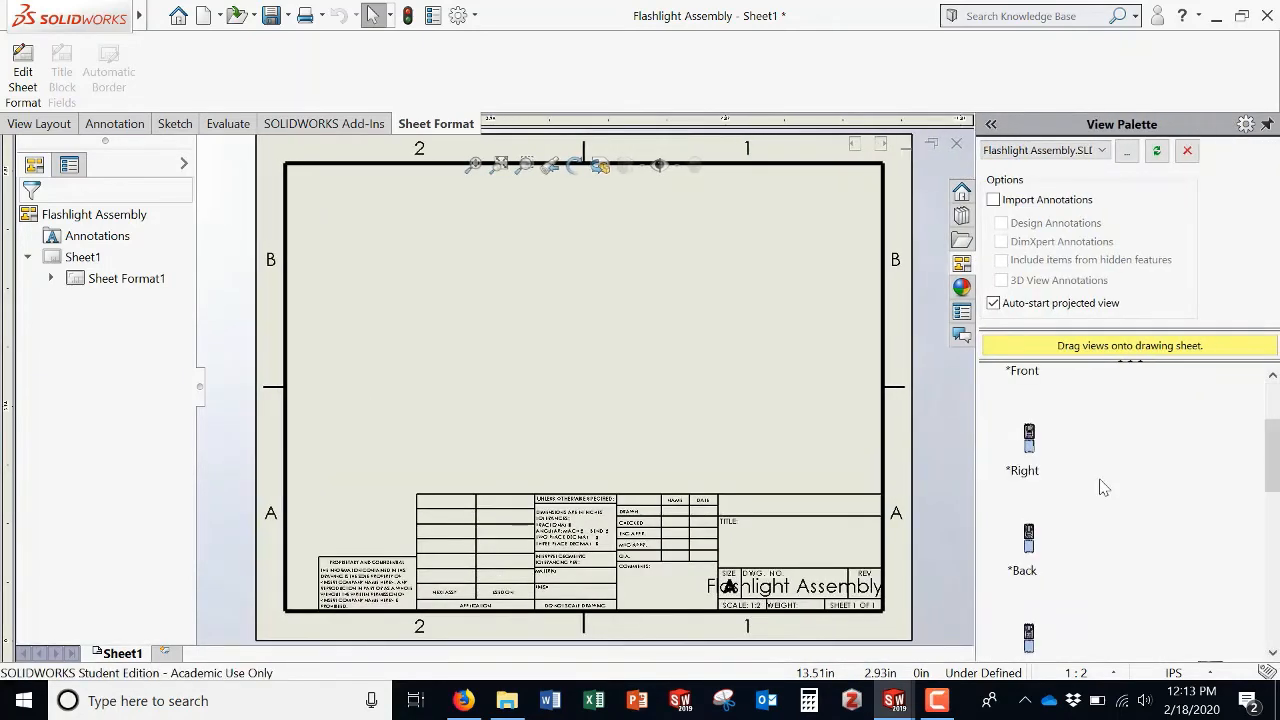
scroll(1104, 487, "down", 3)
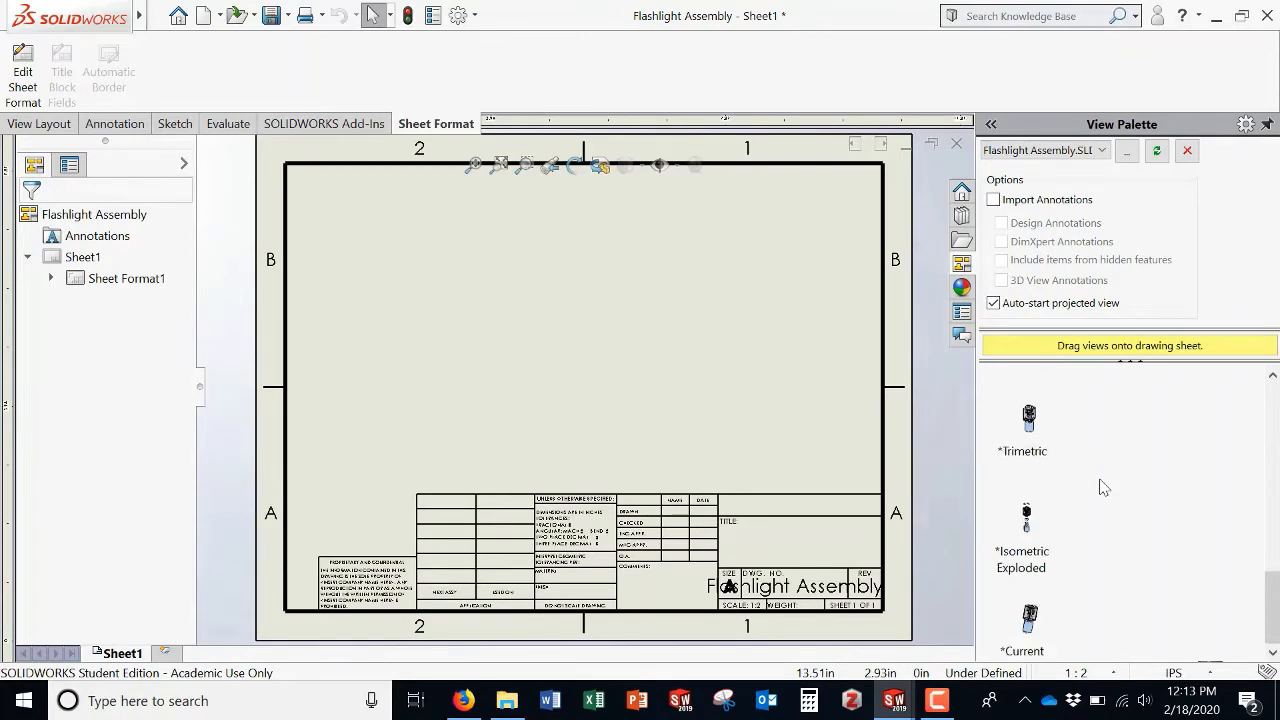
mouse_move(1030, 516)
left_mouse_down()
mouse_move(585, 362)
mouse_move(619, 355)
left_mouse_up()
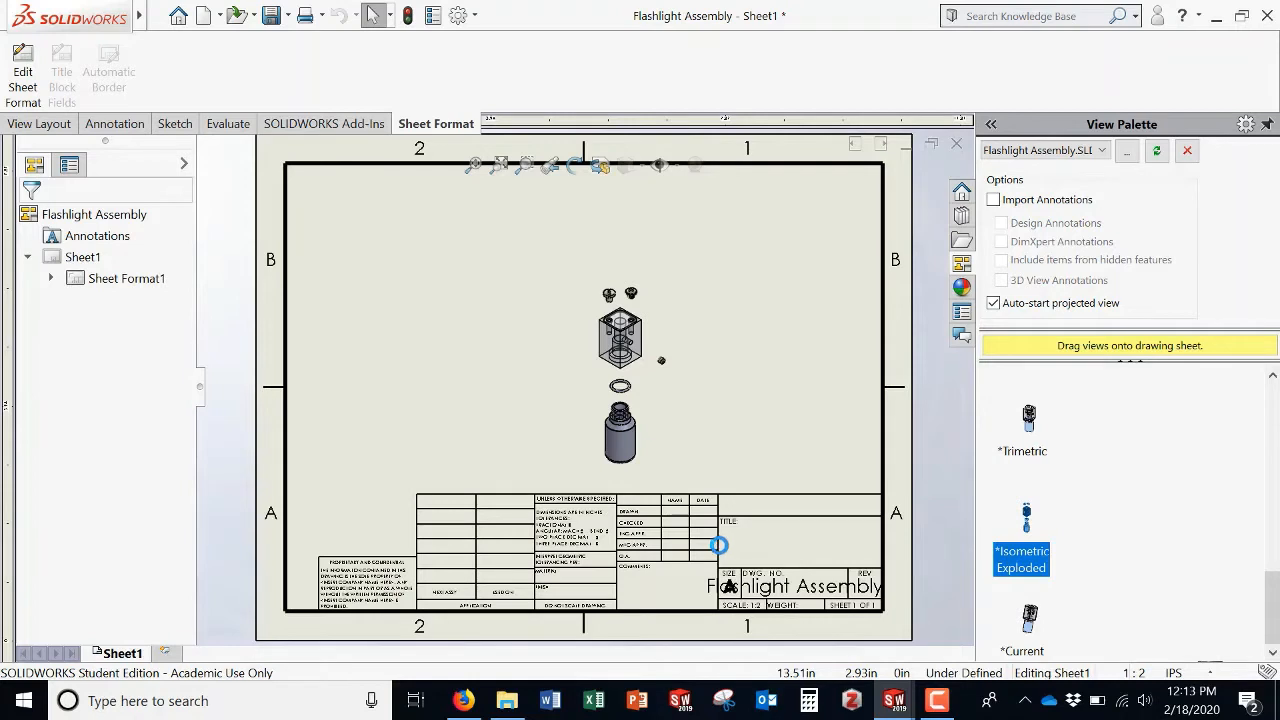
left_click(631, 300)
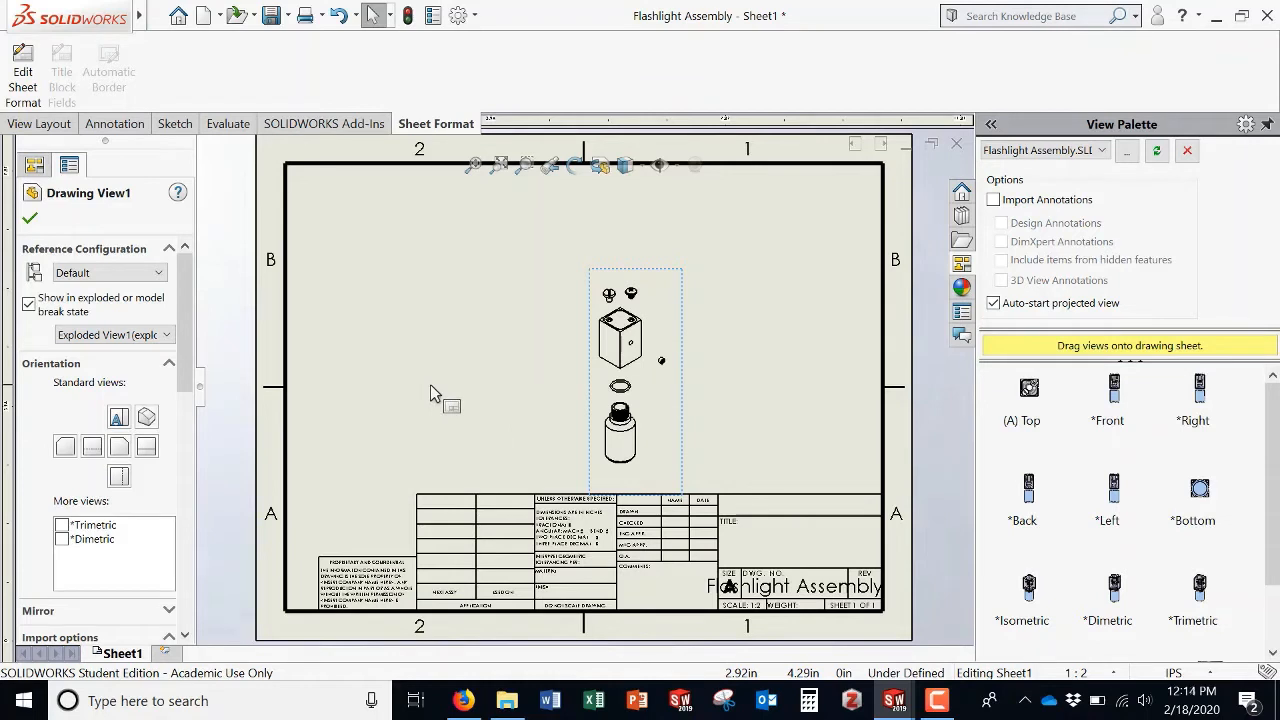
scroll(1181, 514, "down", 1)
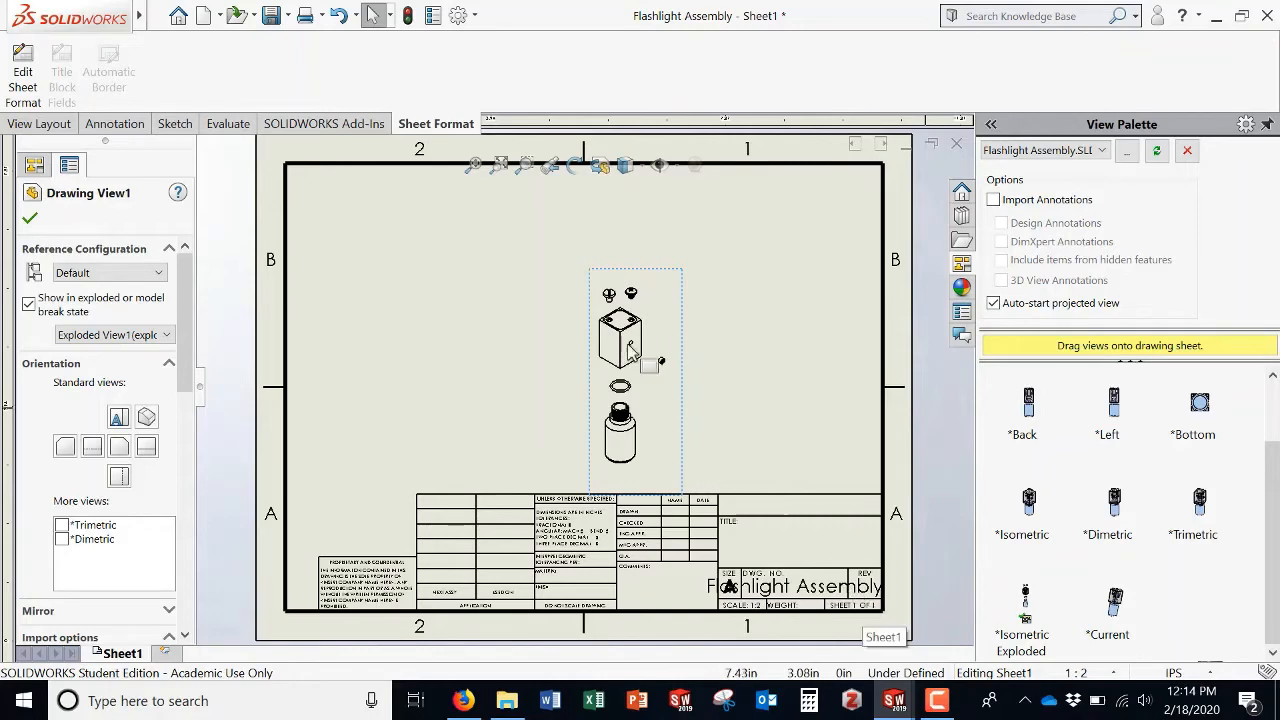
Step: Return to the assembly and collapse the exploded view
mouse_move(894, 700)
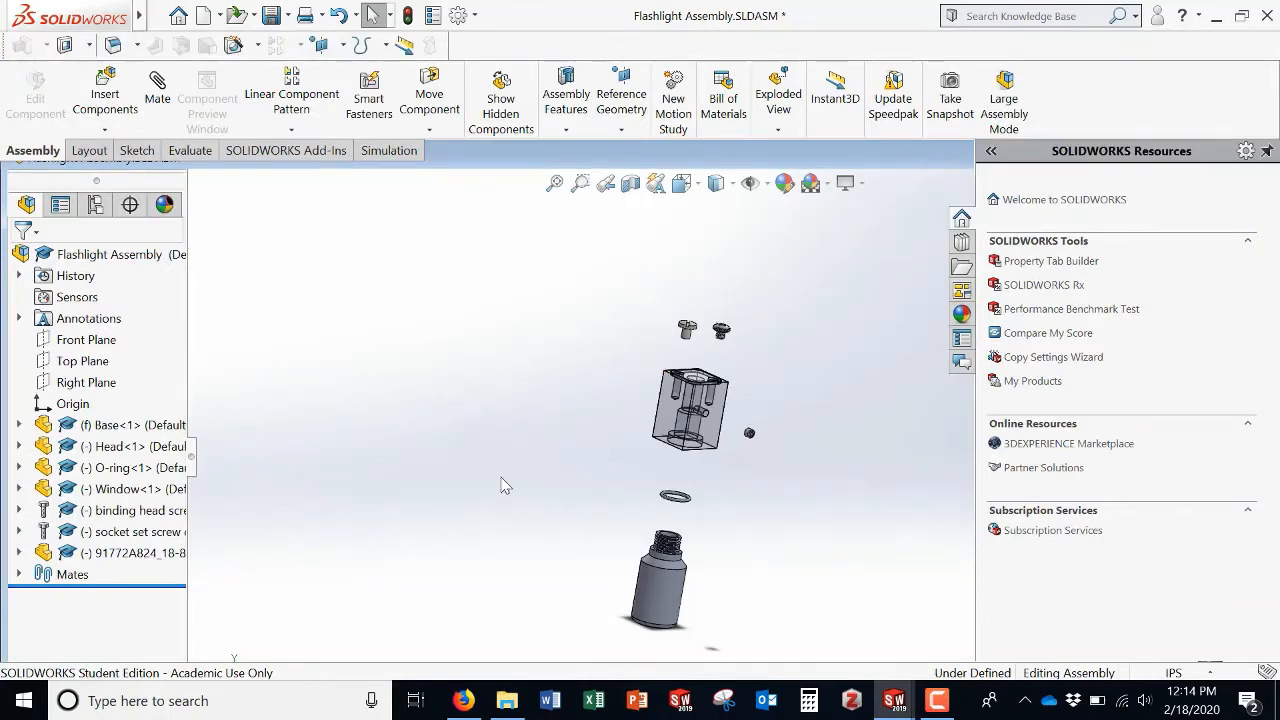
right_click(341, 480)
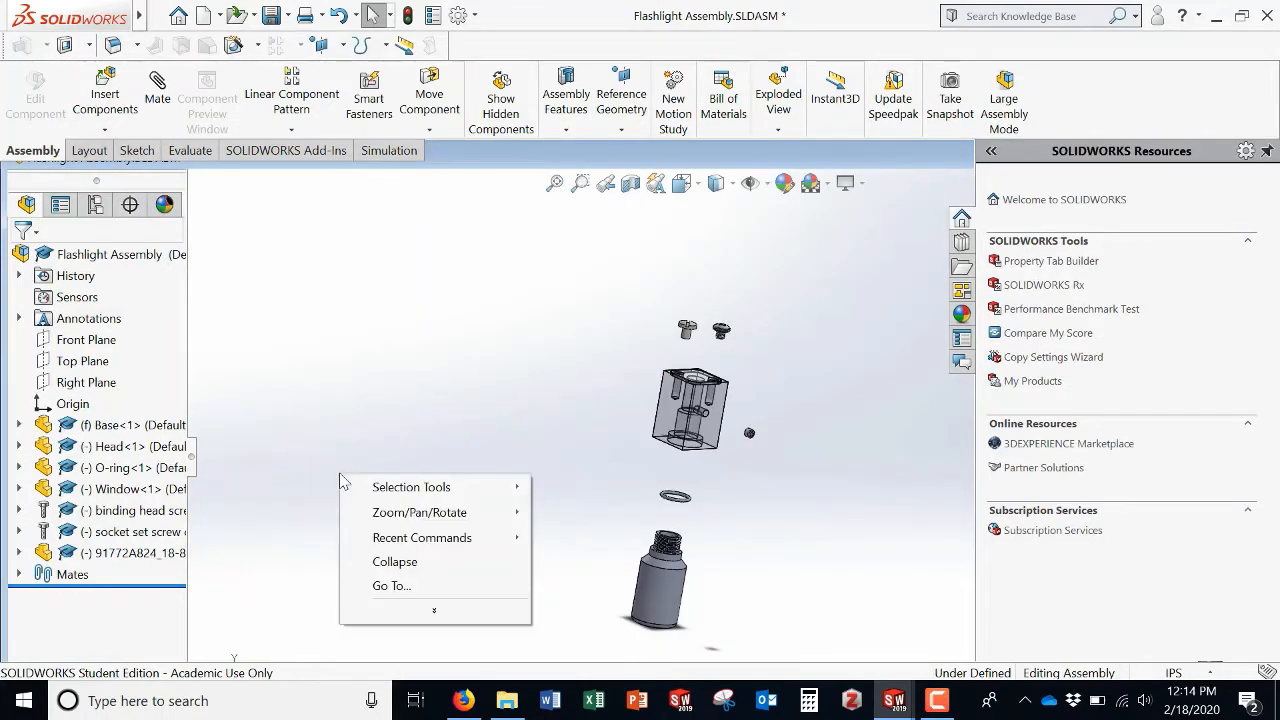
right_click(148, 618)
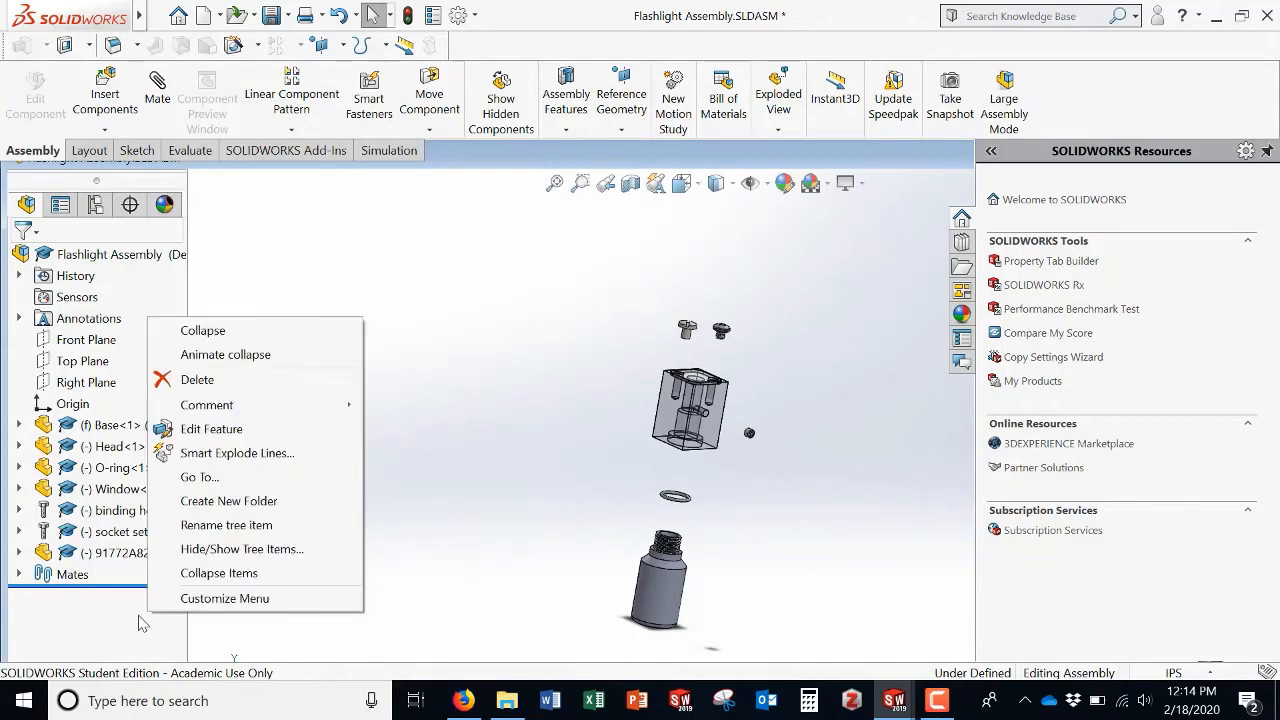
left_click(140, 624)
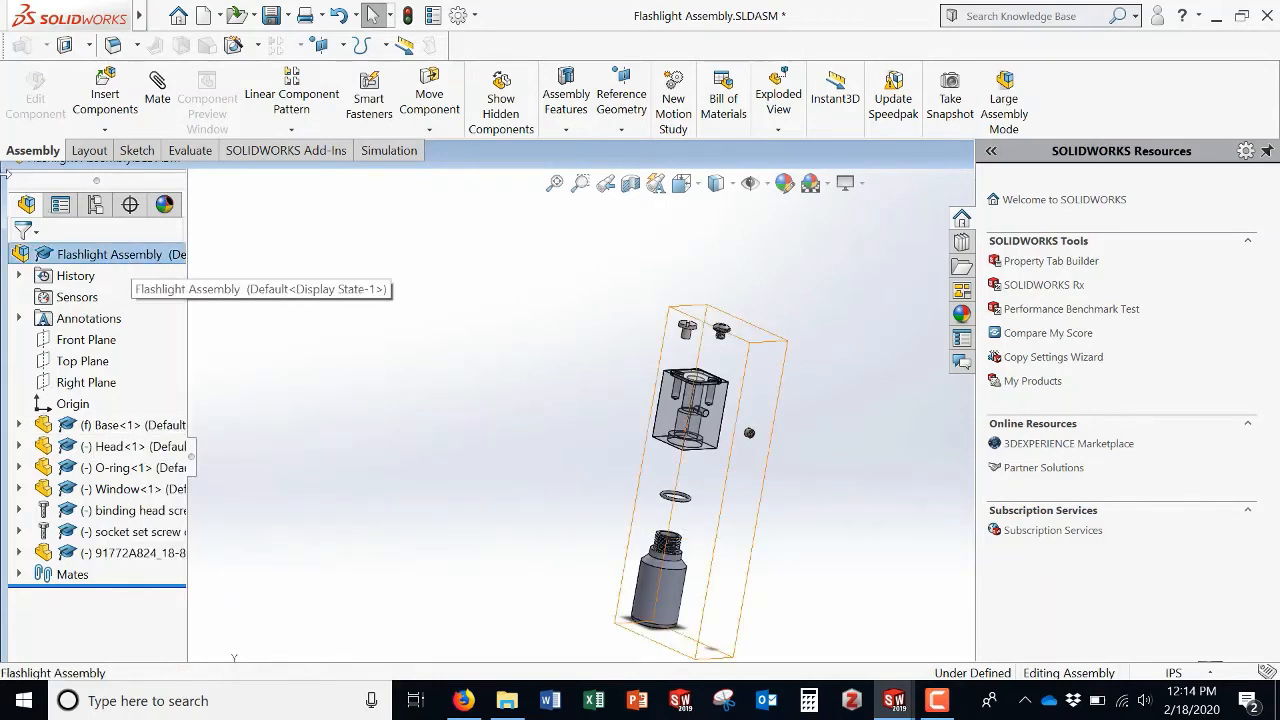
Step: Turn off the transparency of the Head component
left_click(530, 433)
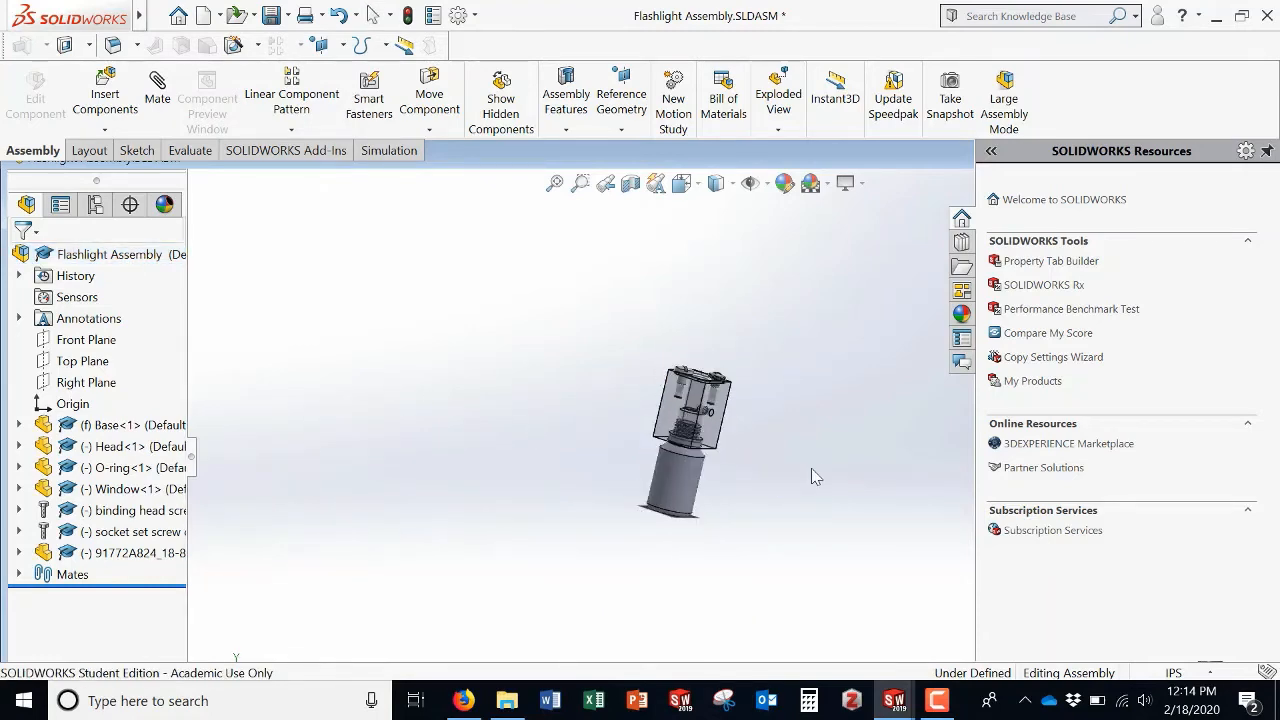
right_click(131, 447)
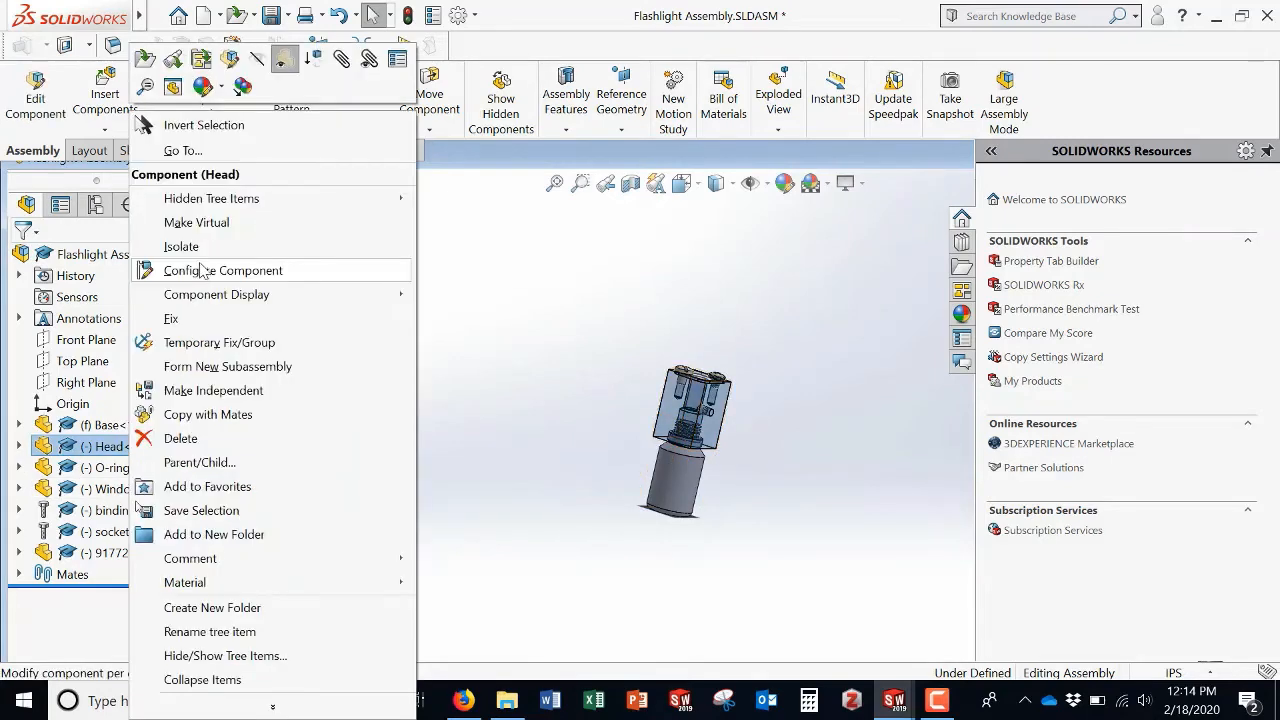
left_click(558, 408)
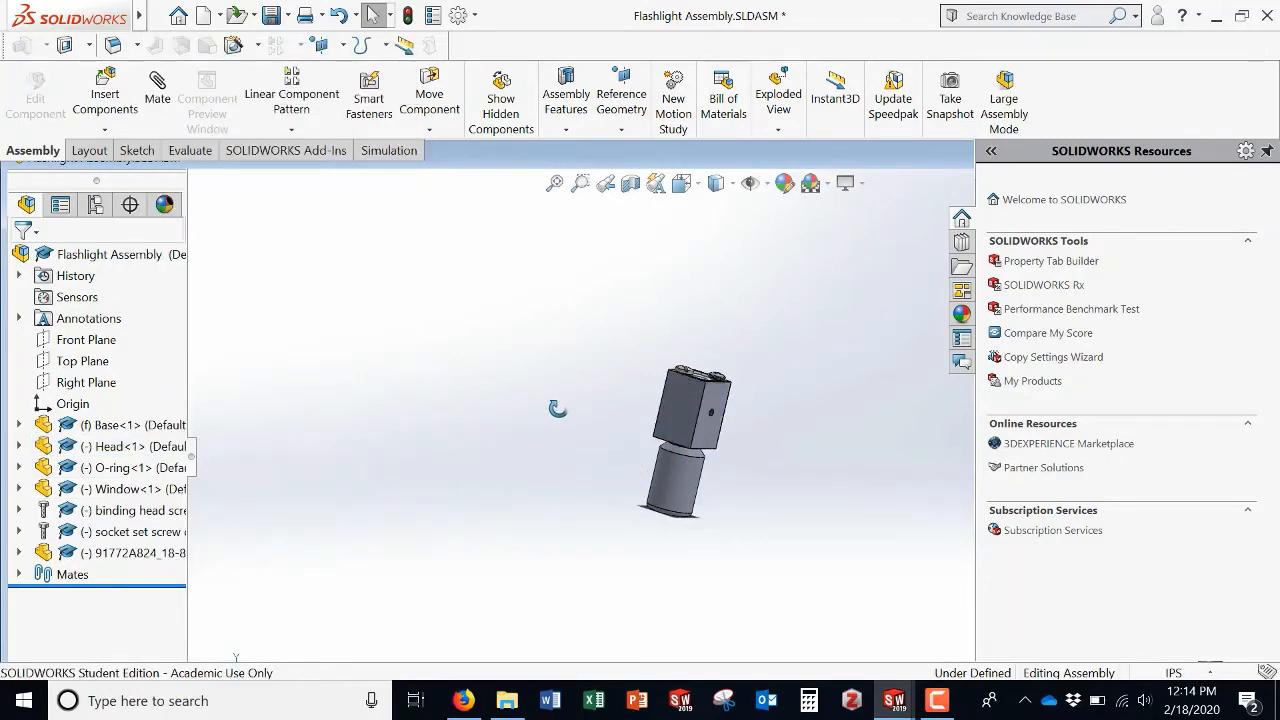
middle_click_drag(591, 394, 566, 441)
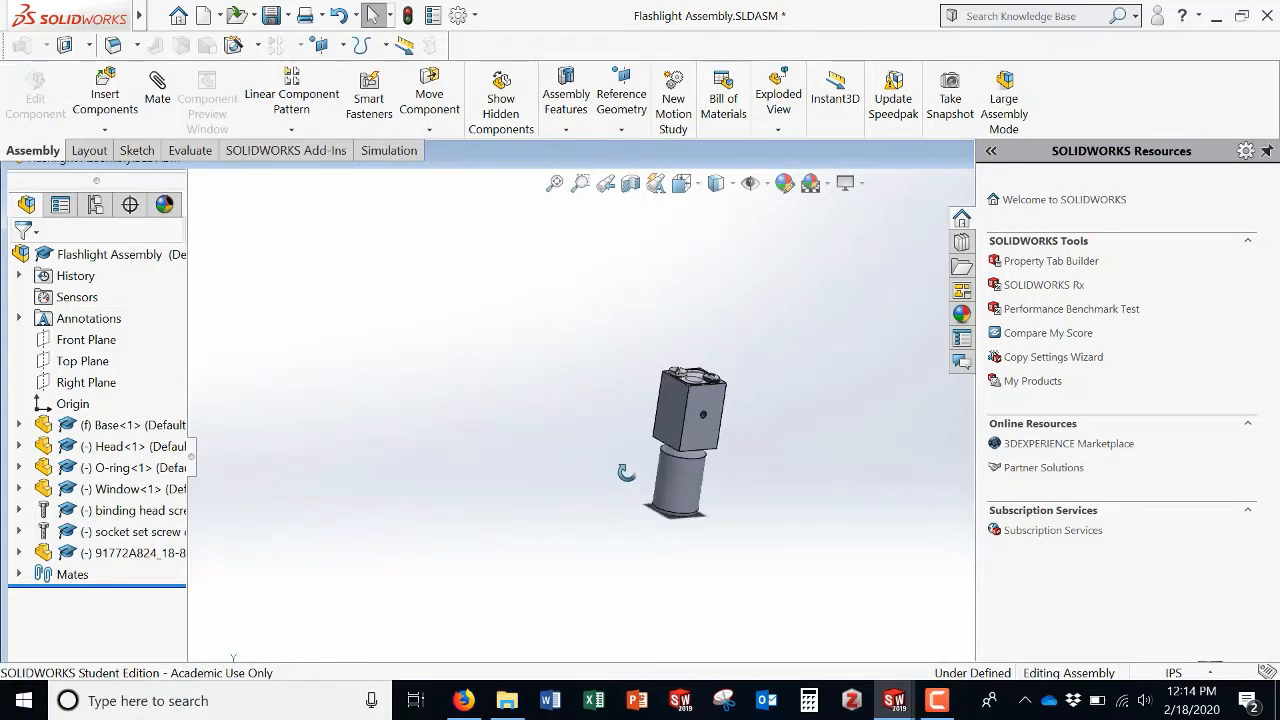
middle_click_drag(626, 472, 627, 473)
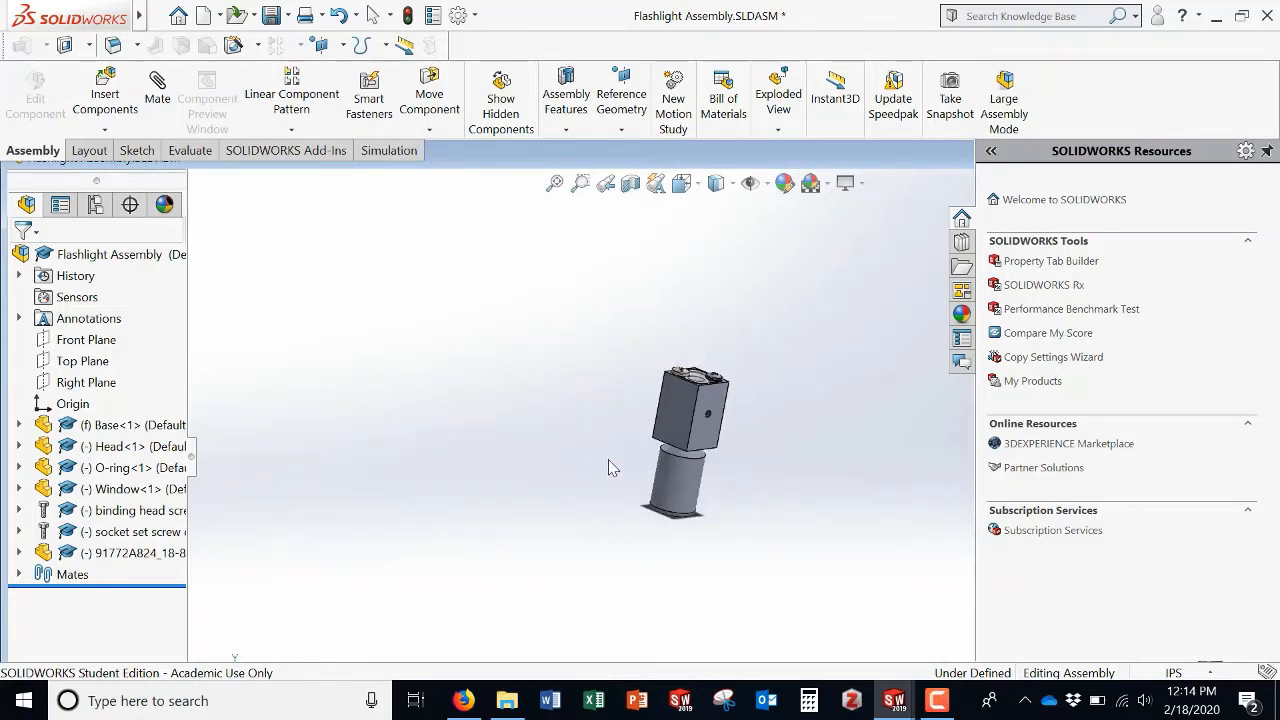
key("Right")
middle_click_drag(608, 460, 586, 524)
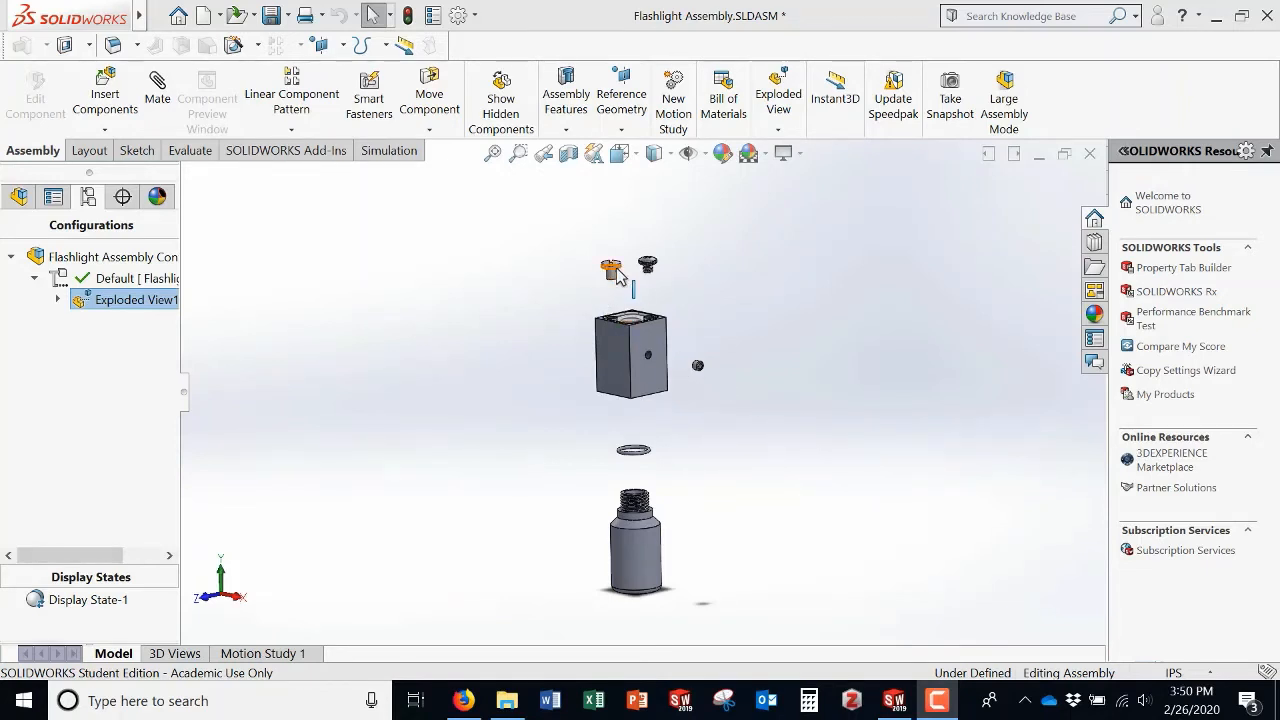
Step: Edit Exploded View1 and add an explode step moving the Window component upward along the Y axis
middle_click_drag(810, 349, 809, 372)
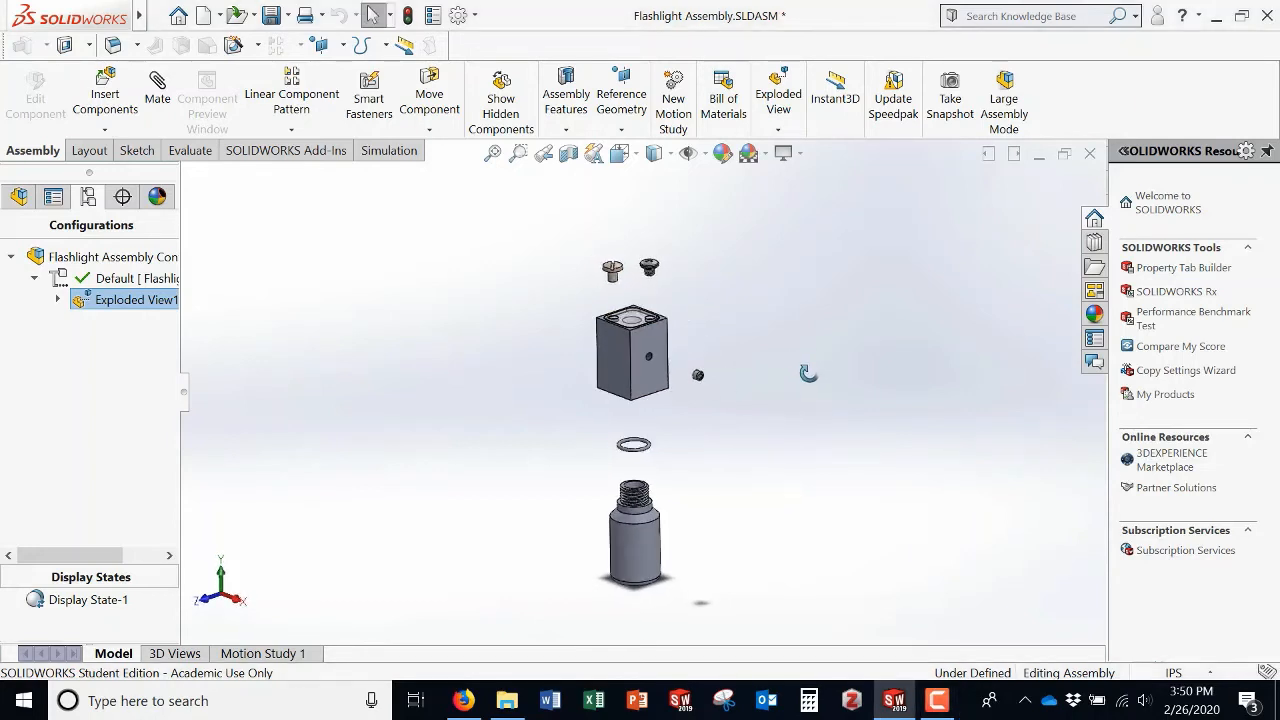
left_click(113, 303)
right_click(92, 302)
left_click(56, 323)
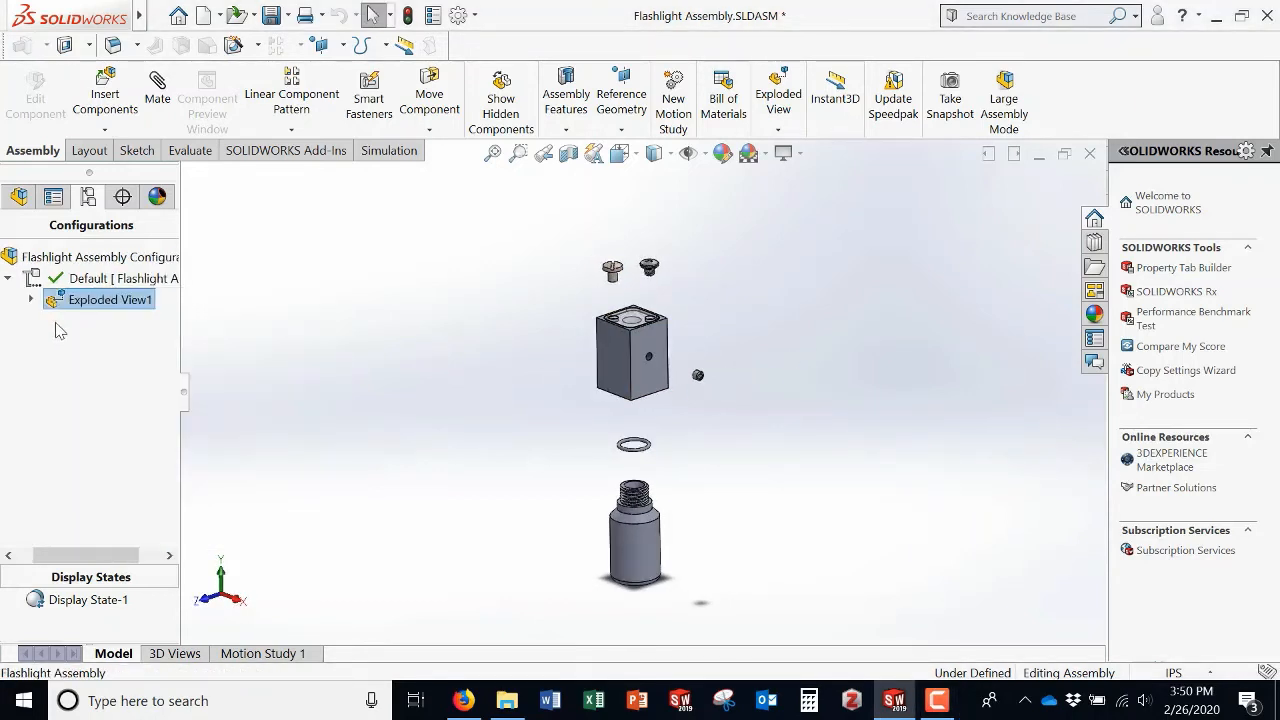
right_click(57, 312)
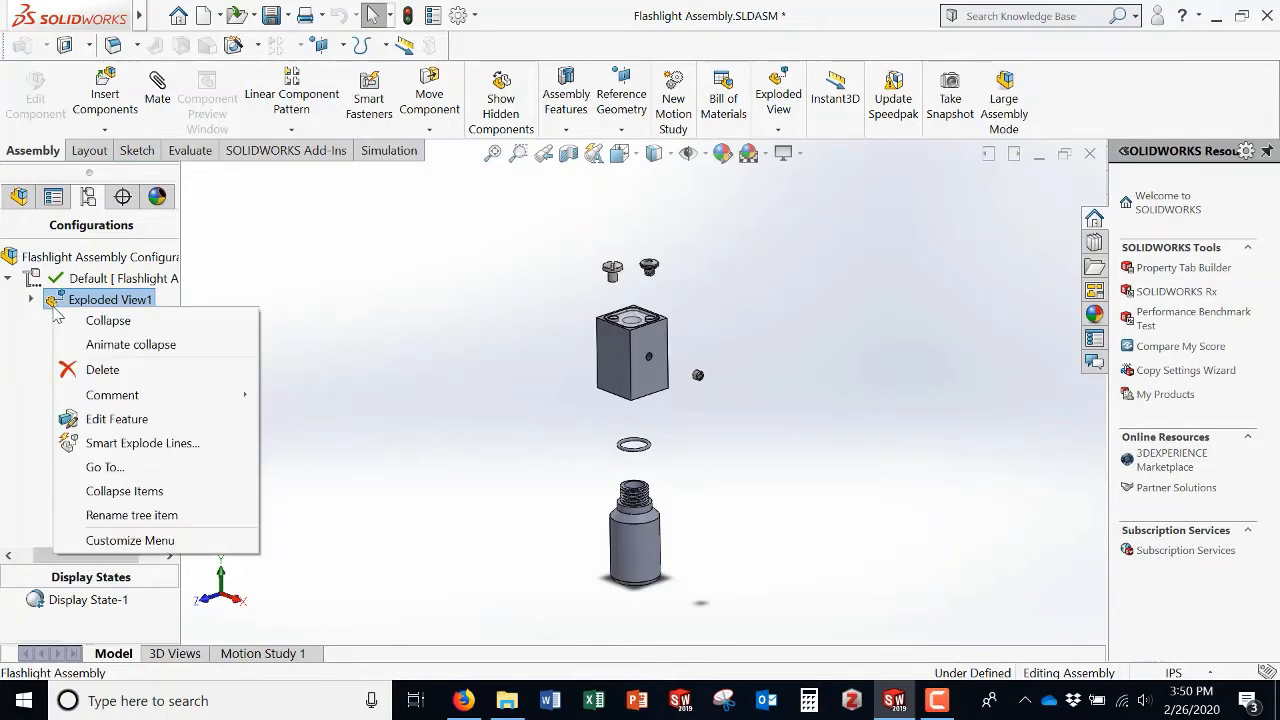
left_click(115, 419)
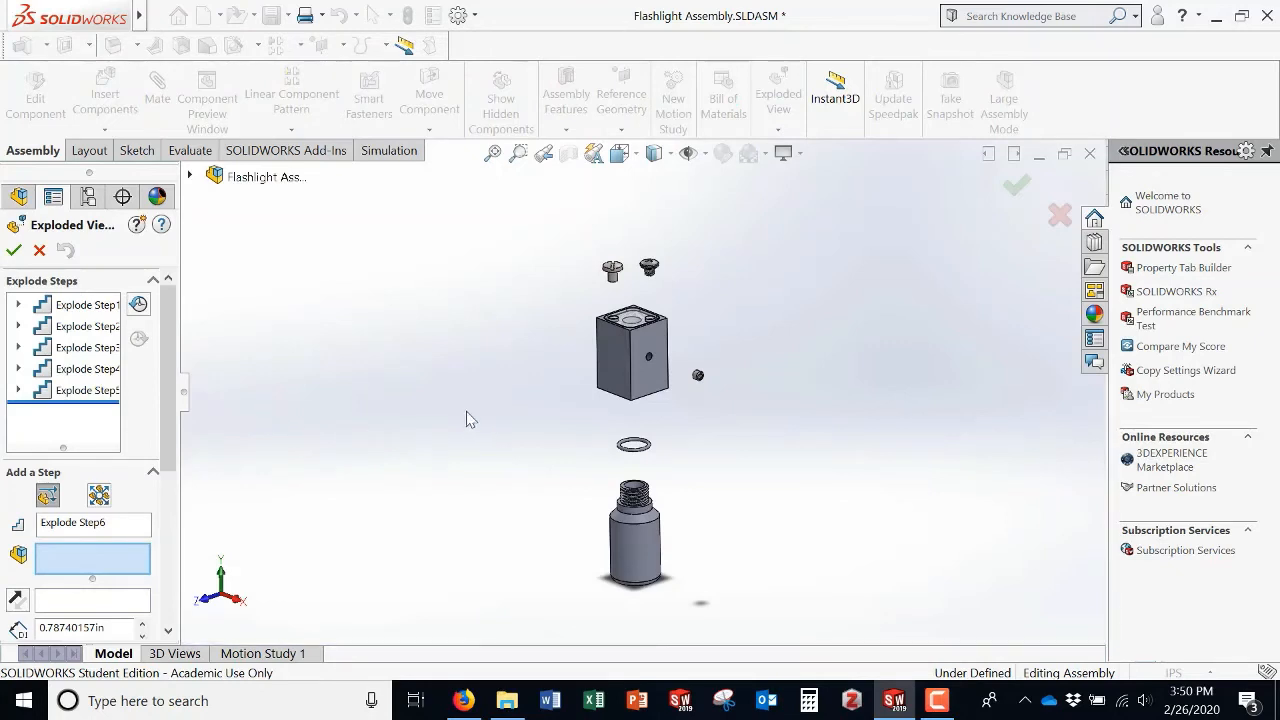
left_click(191, 175)
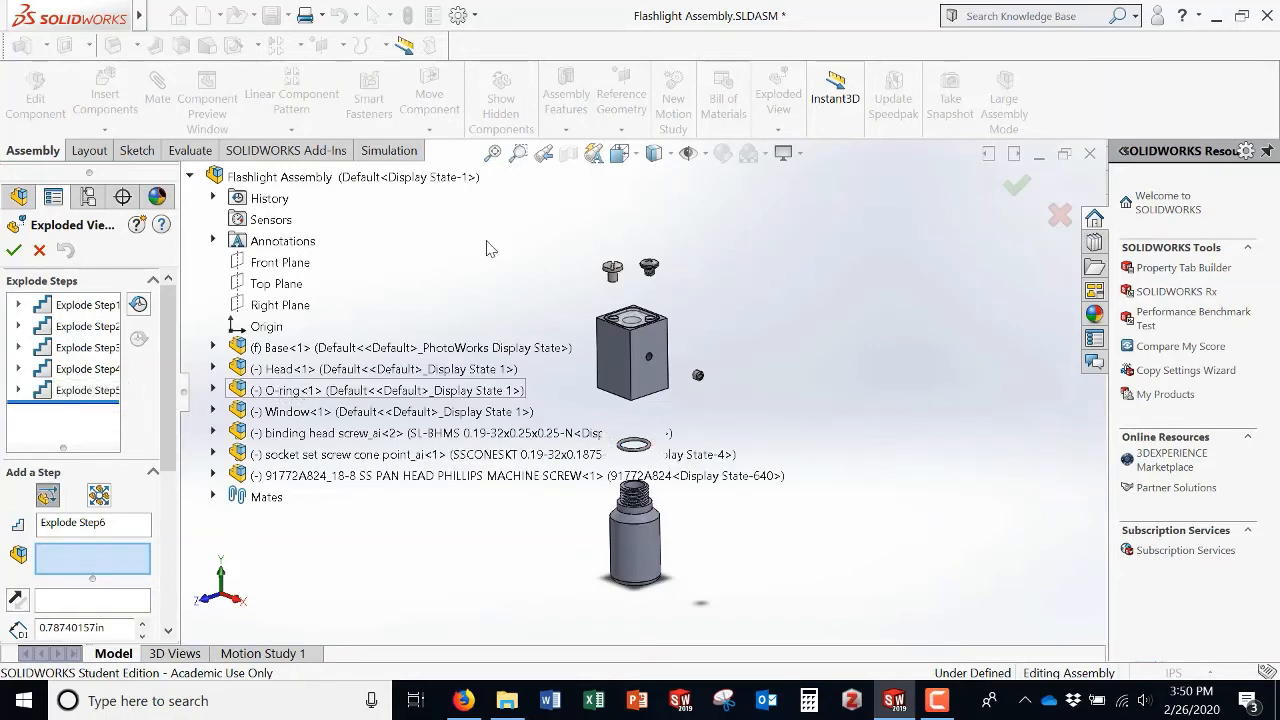
left_click(345, 412)
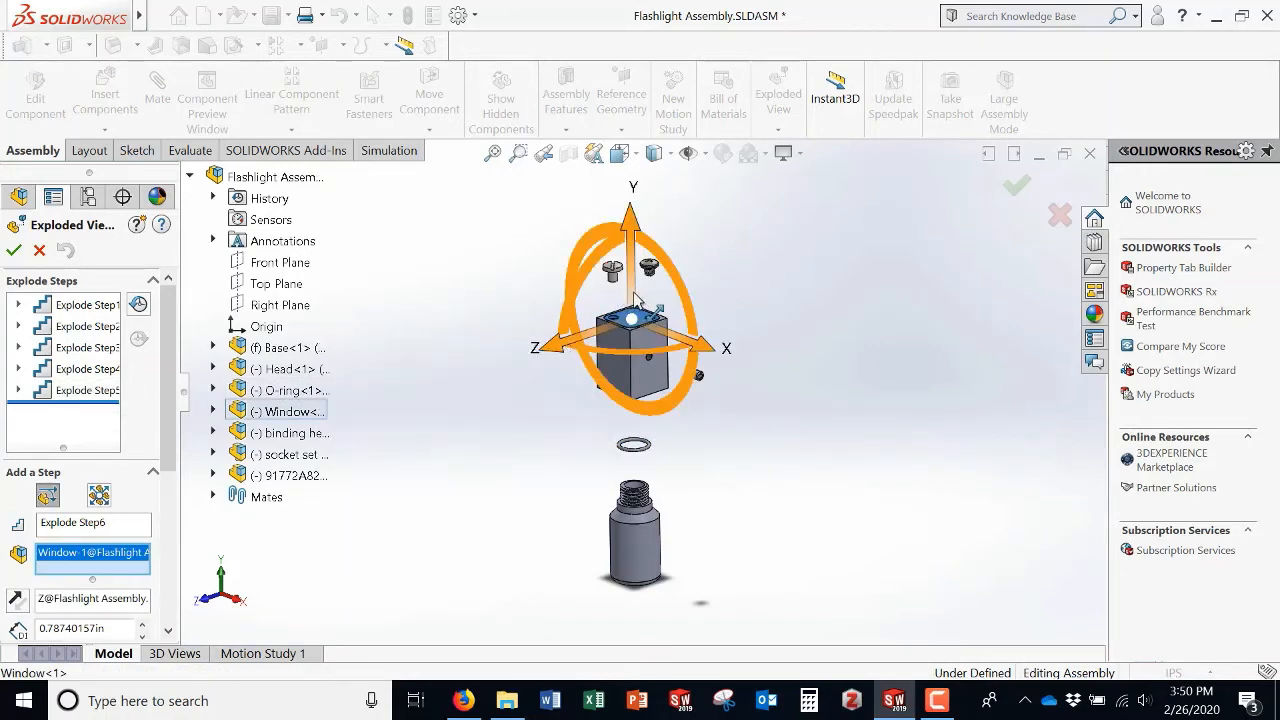
left_click_drag(632, 290, 642, 264)
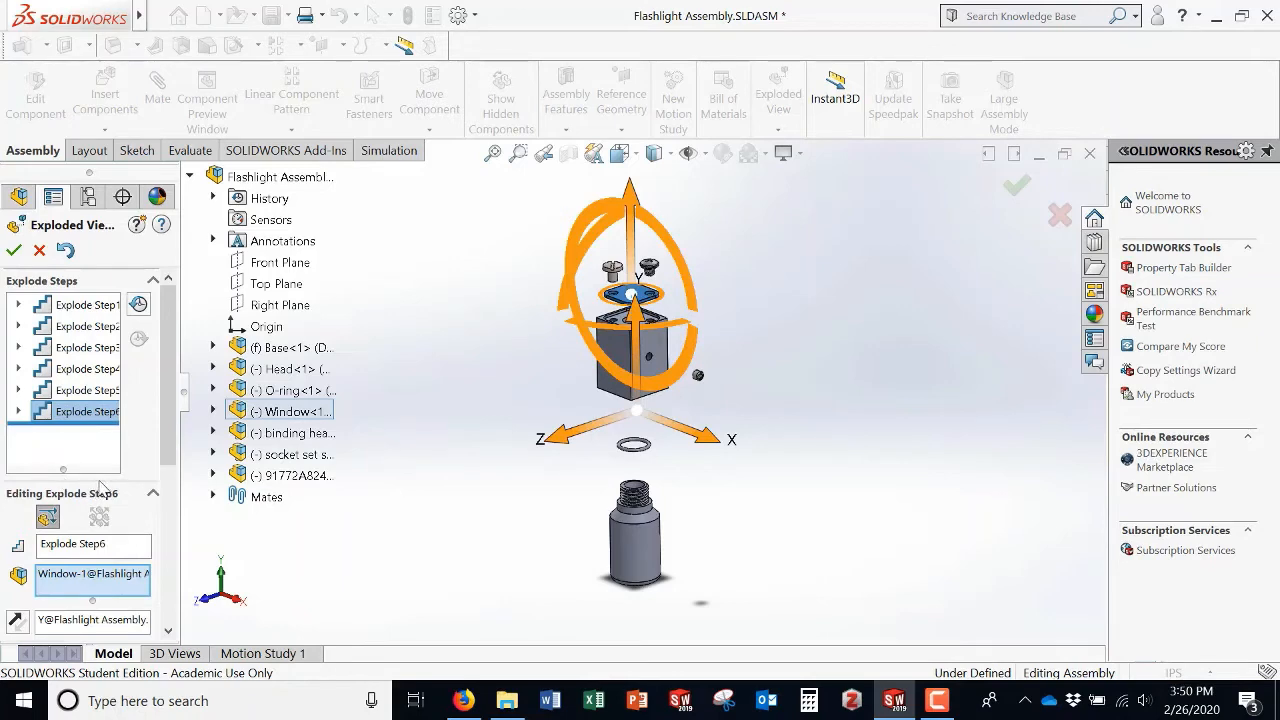
left_click(14, 252)
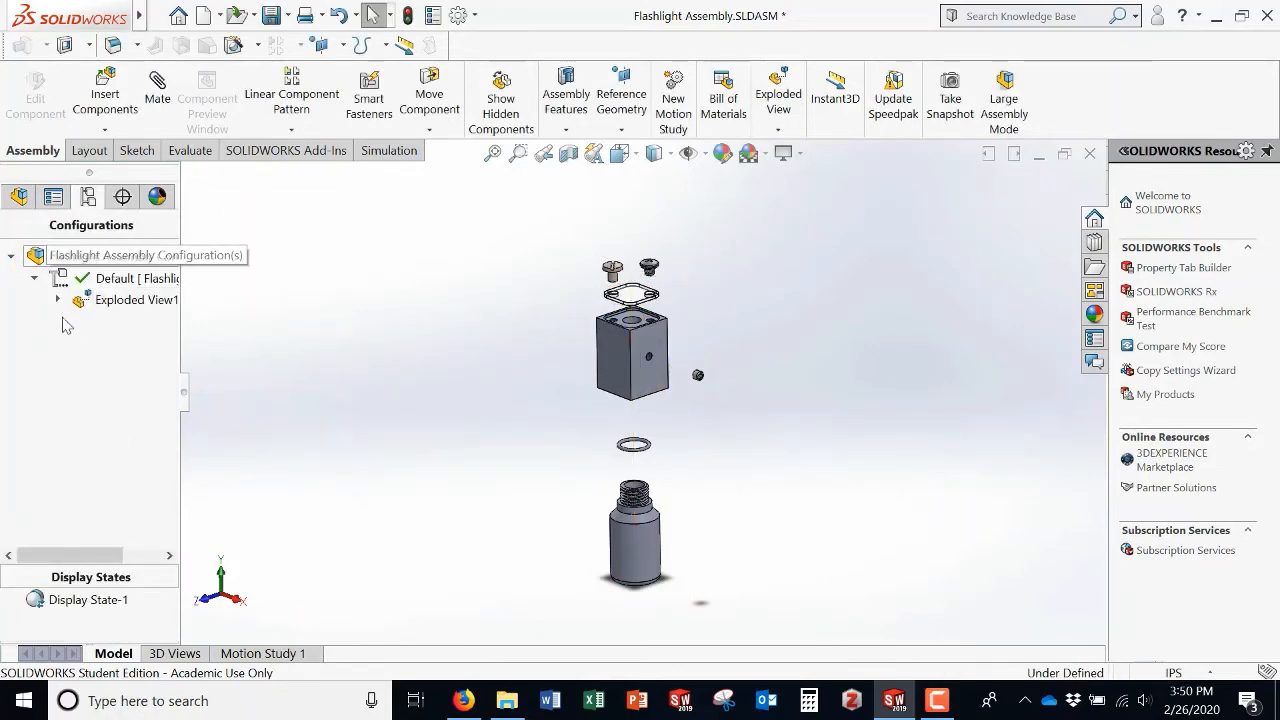
Step: Generate smart explode lines for all components of Exploded View1
right_click(112, 305)
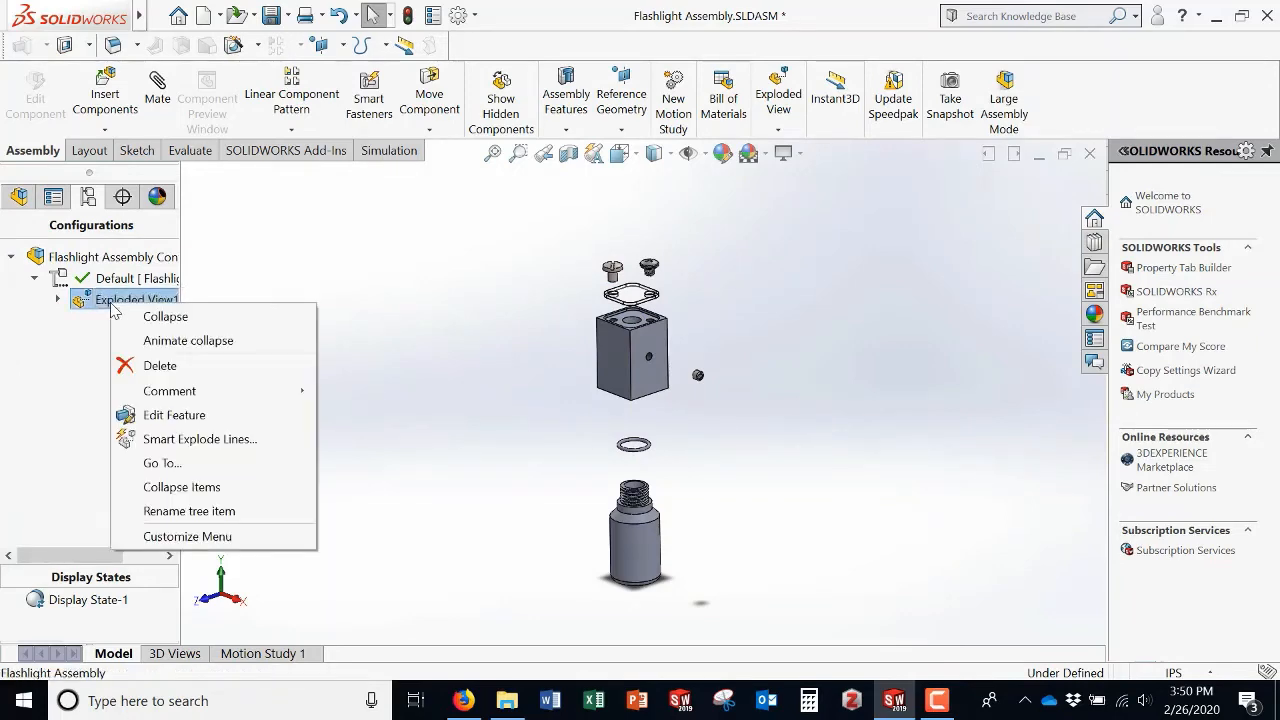
left_click(200, 440)
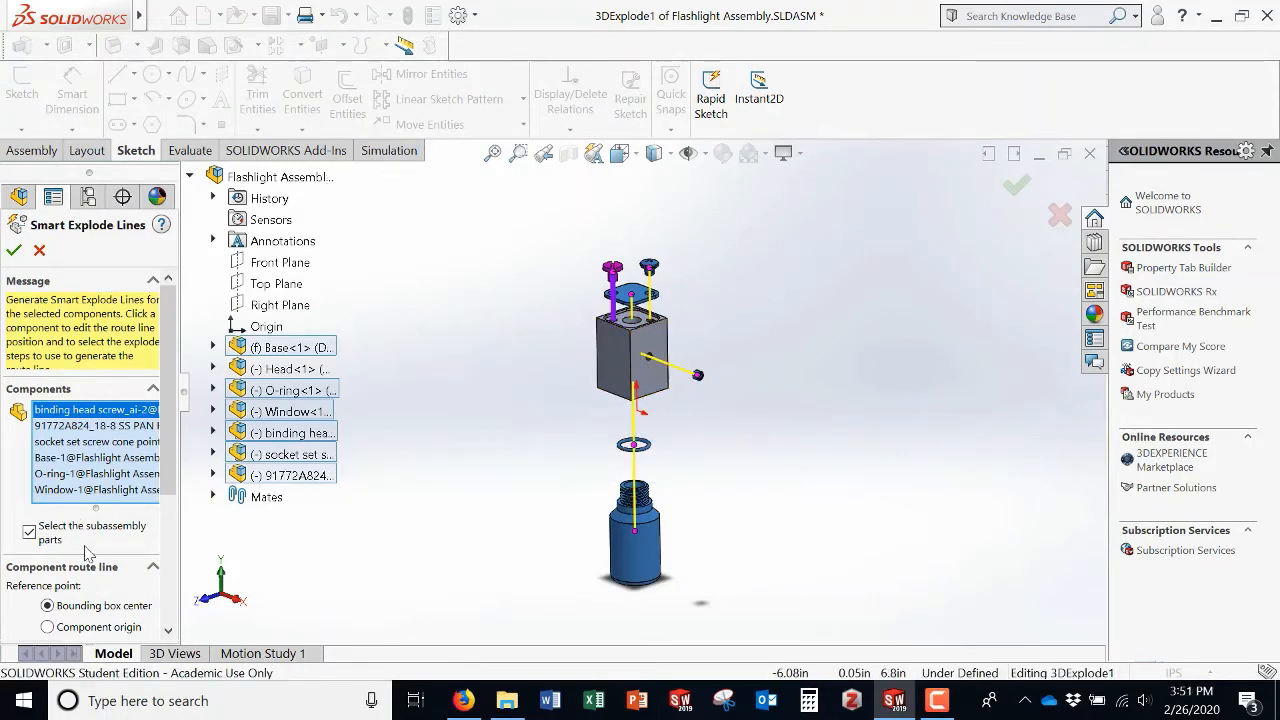
scroll(130, 475, "down", 3)
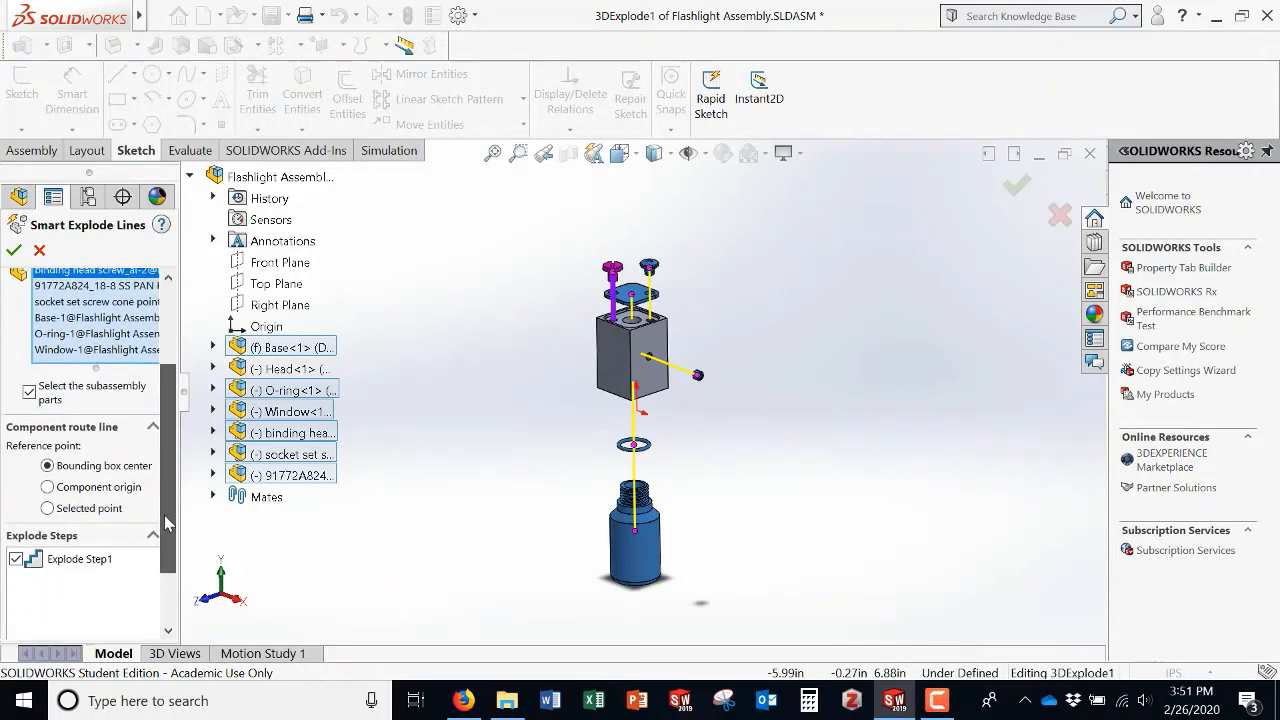
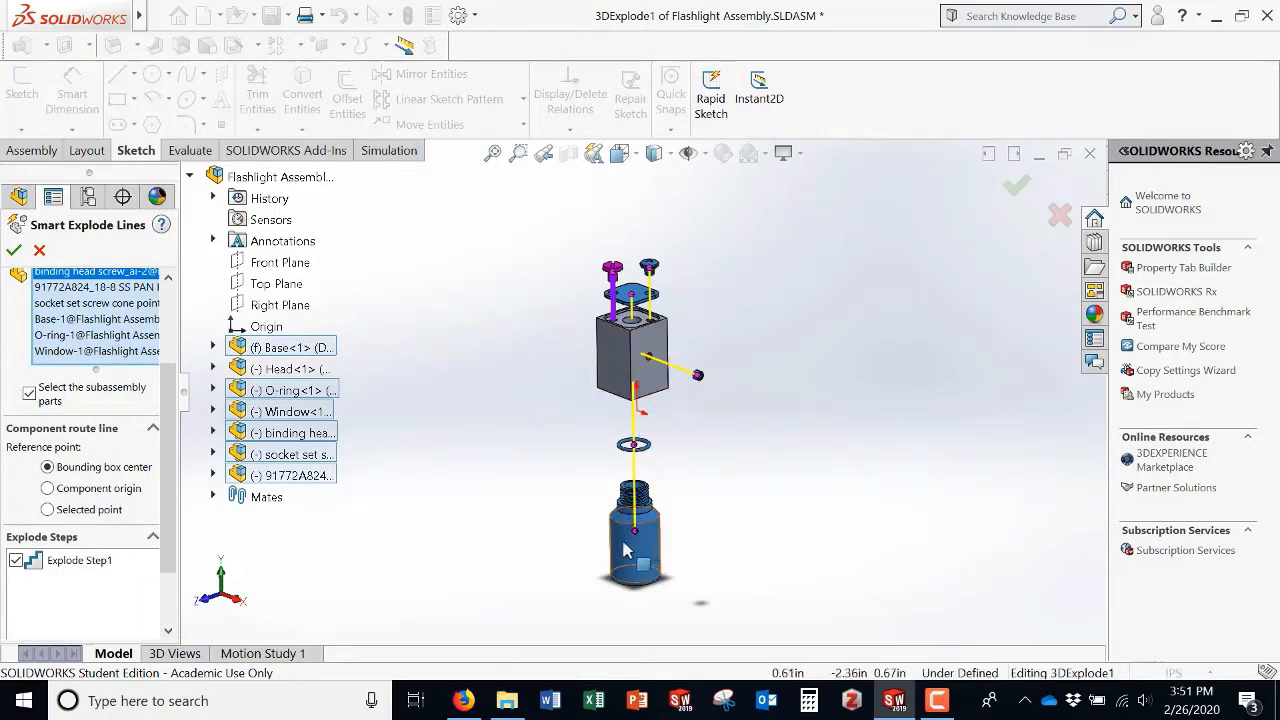
Step: Accept the smart explode lines and save the assembly
left_click(14, 251)
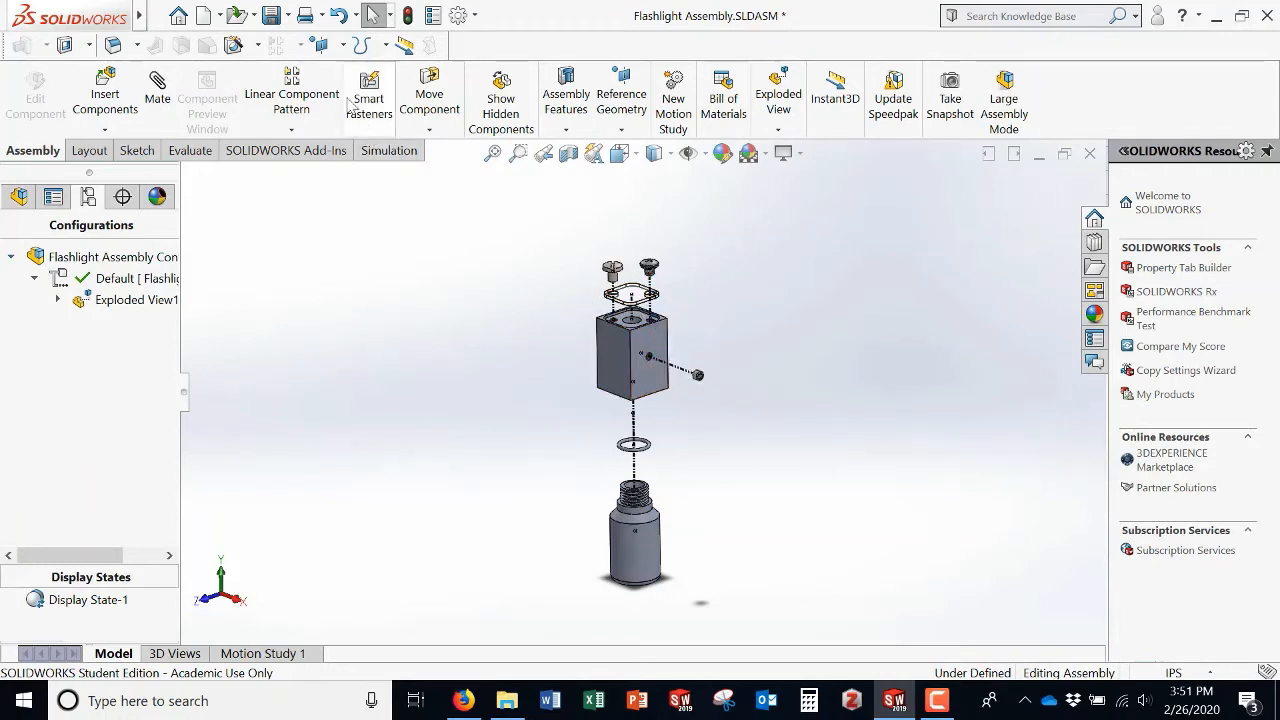
left_click(270, 17)
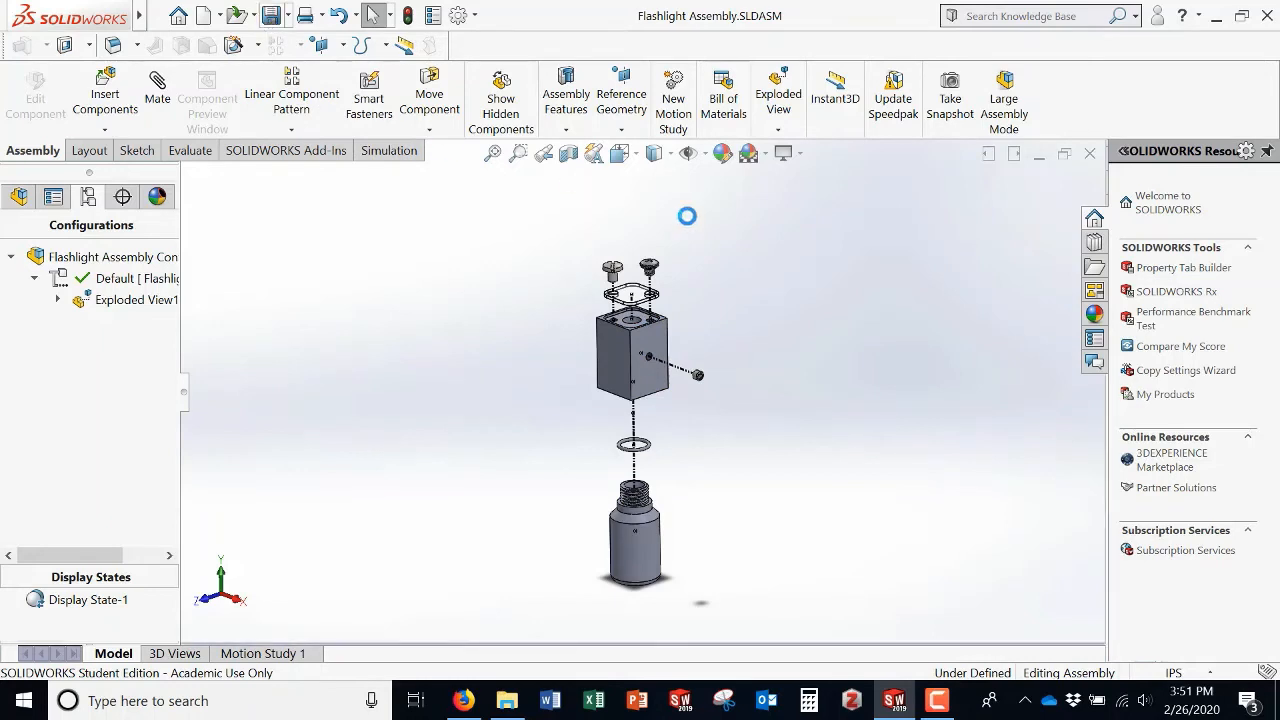
left_click(254, 17)
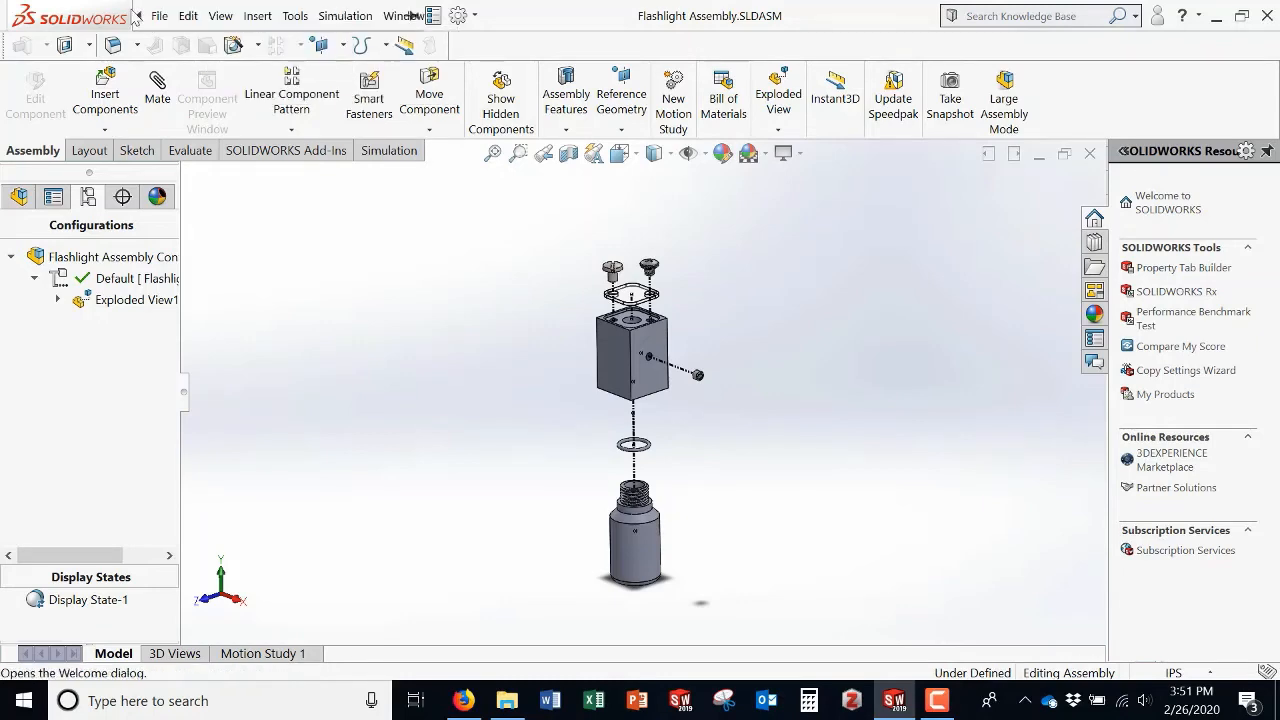
Step: Make a drawing from the assembly using the A4 (ANSI) Landscape sheet format
left_click(157, 18)
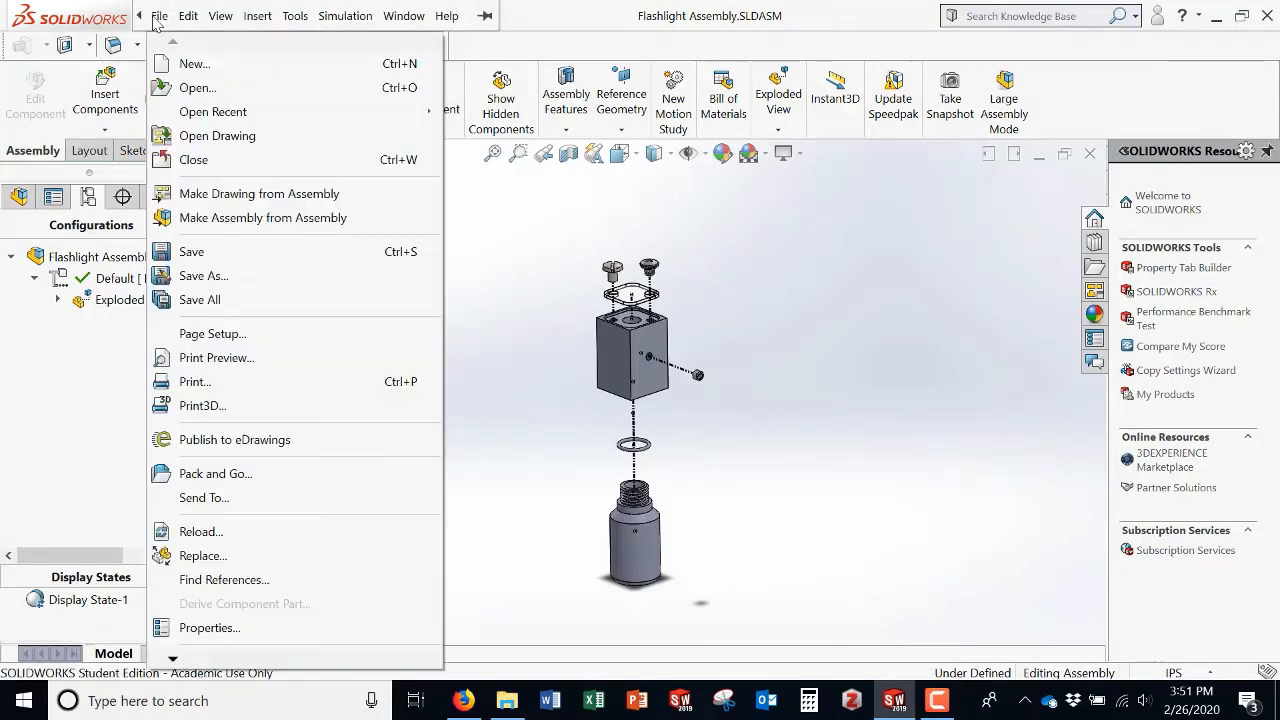
left_click(249, 197)
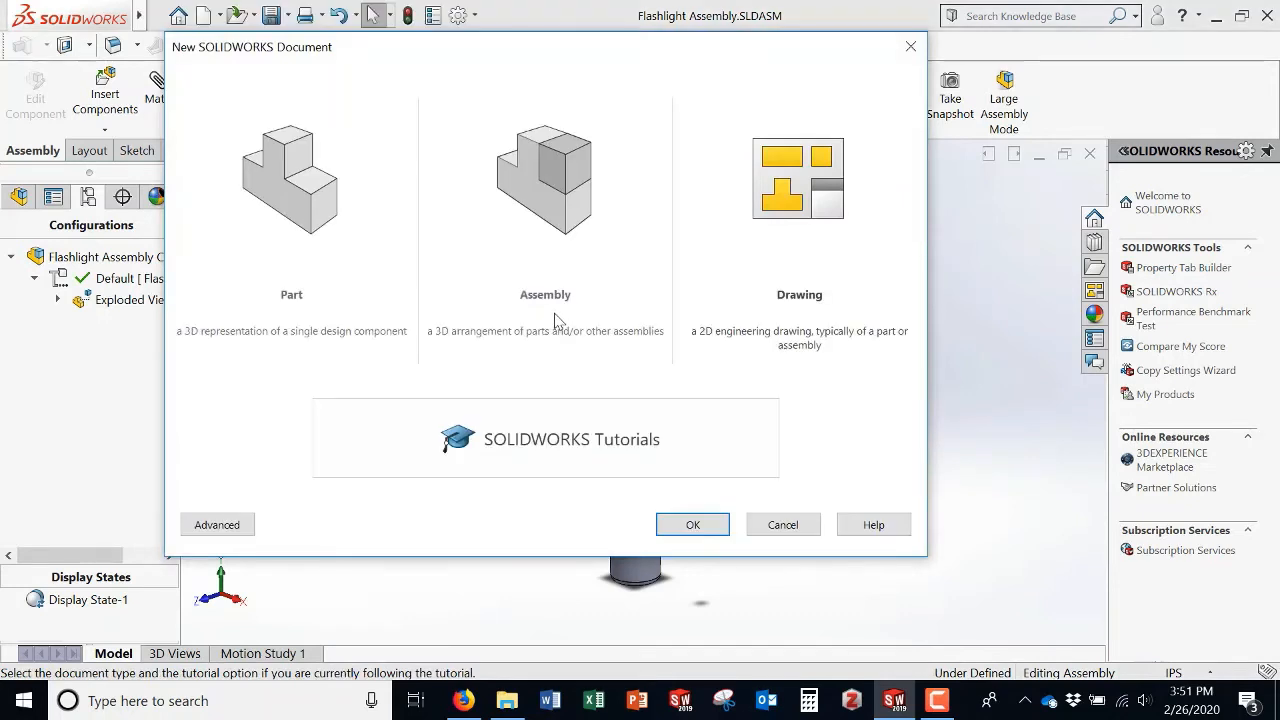
left_click(705, 525)
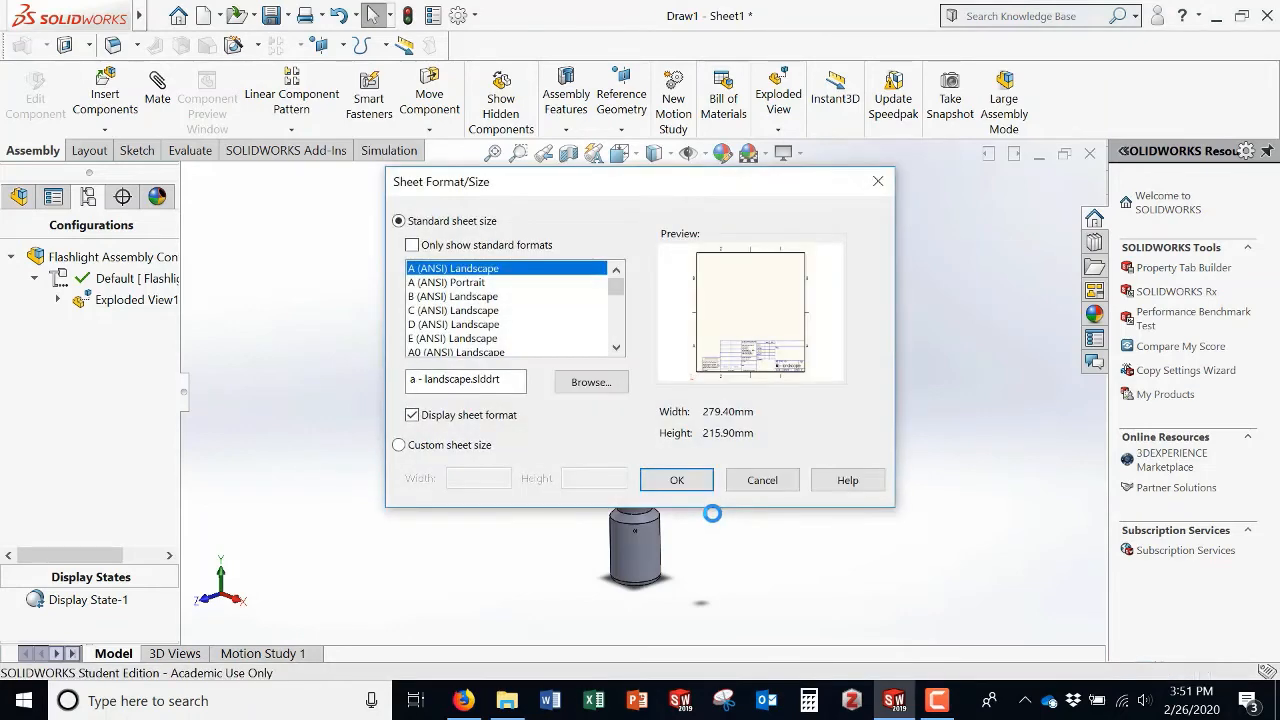
mouse_move(612, 299)
left_mouse_down()
mouse_move(613, 340)
mouse_move(619, 291)
mouse_move(615, 346)
mouse_move(617, 290)
mouse_move(616, 305)
left_mouse_up()
left_click(475, 297)
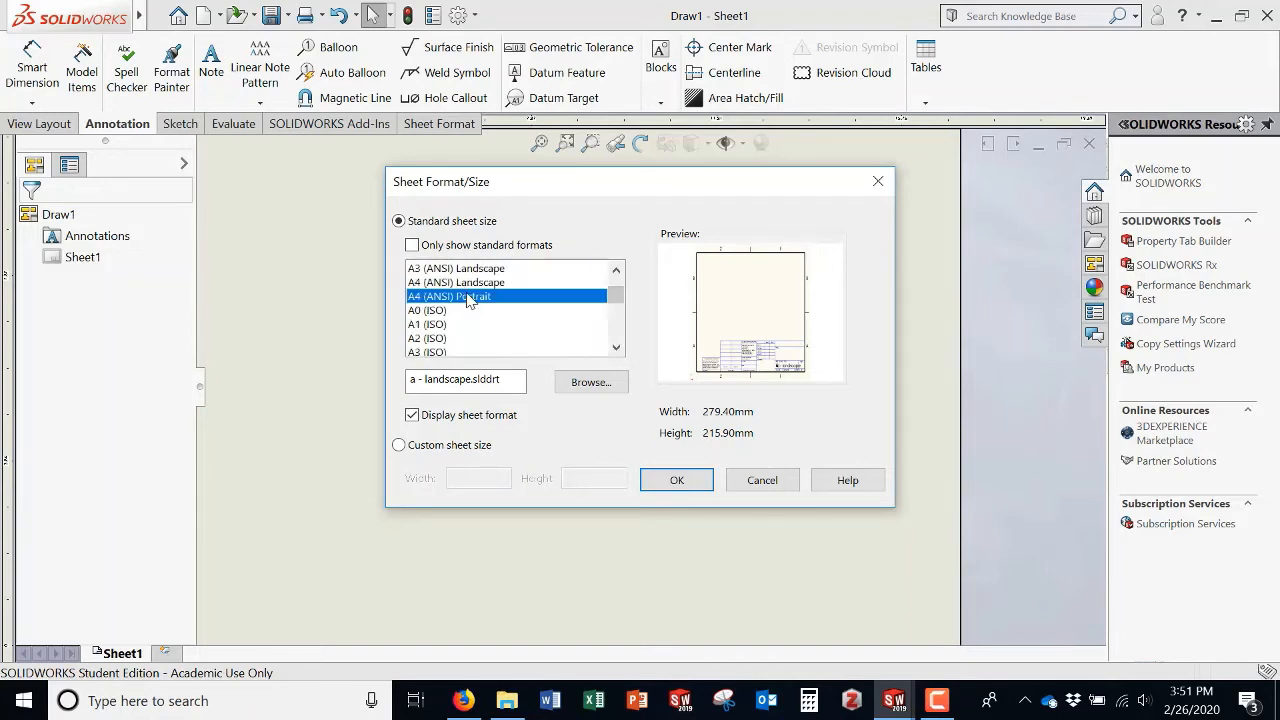
left_click(480, 284)
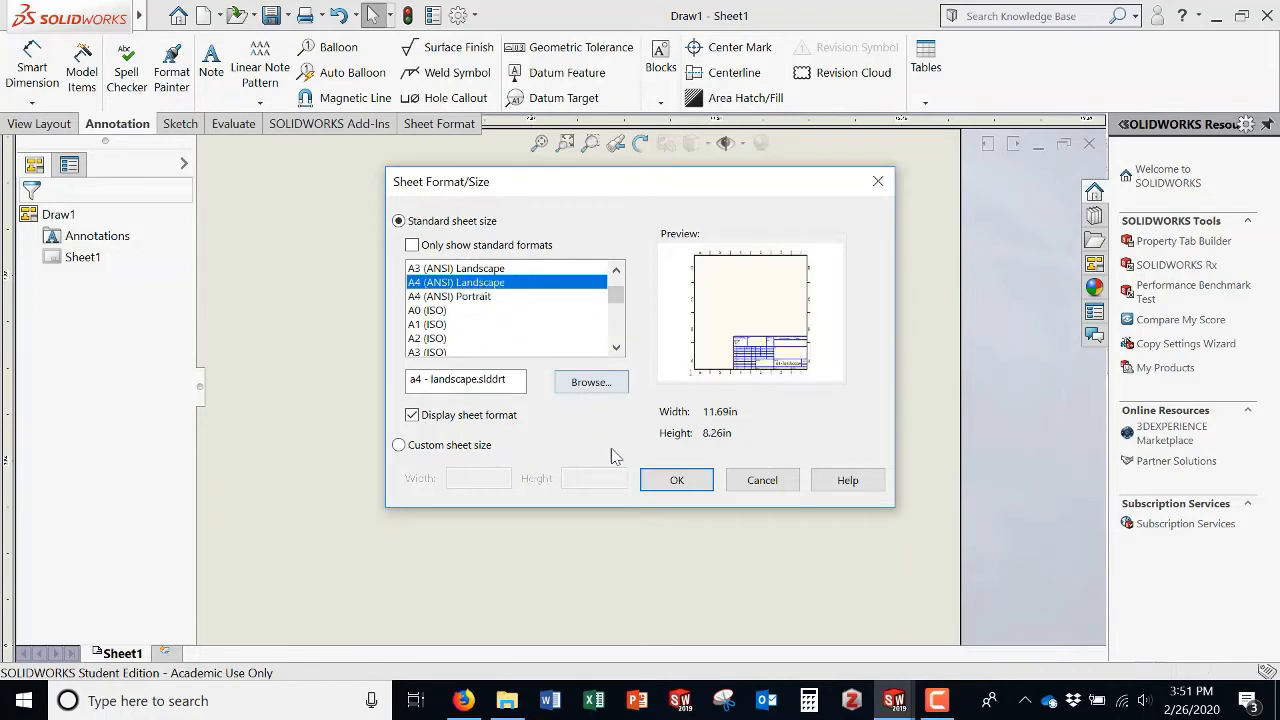
left_click(677, 482)
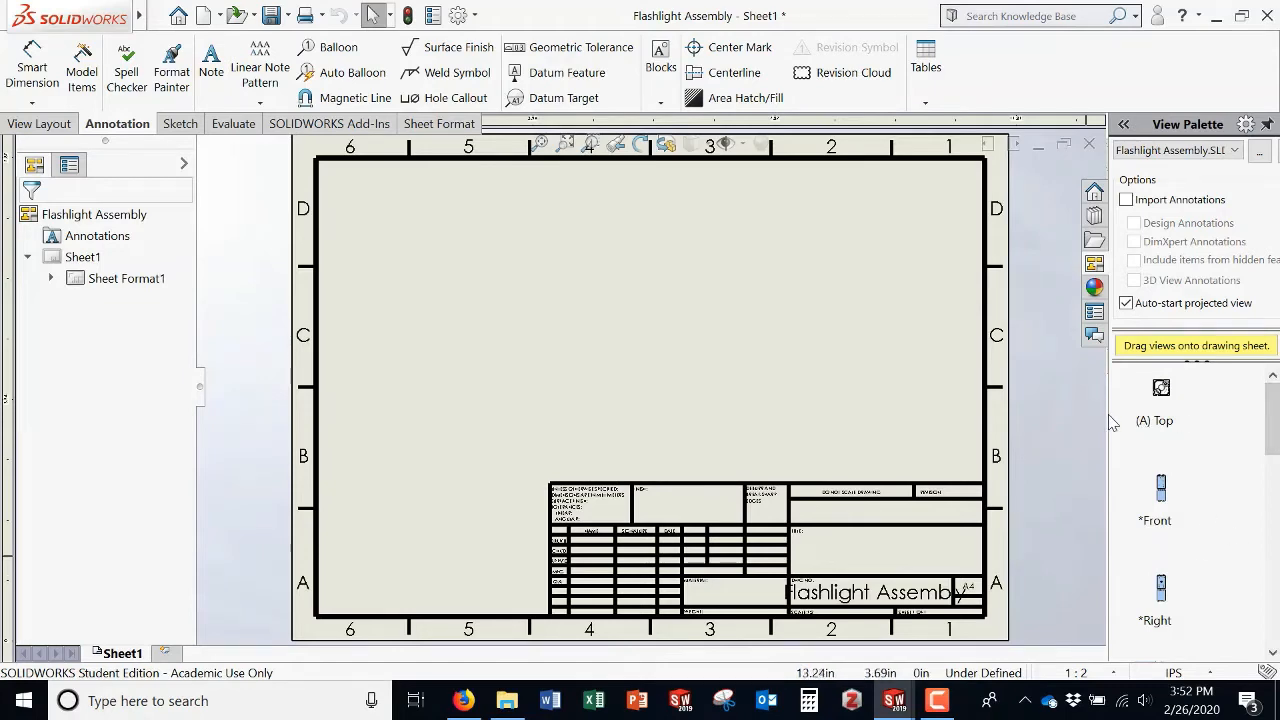
Step: Place the Isometric Exploded view from the View Palette onto the drawing sheet
left_click_drag(1109, 416, 1027, 416)
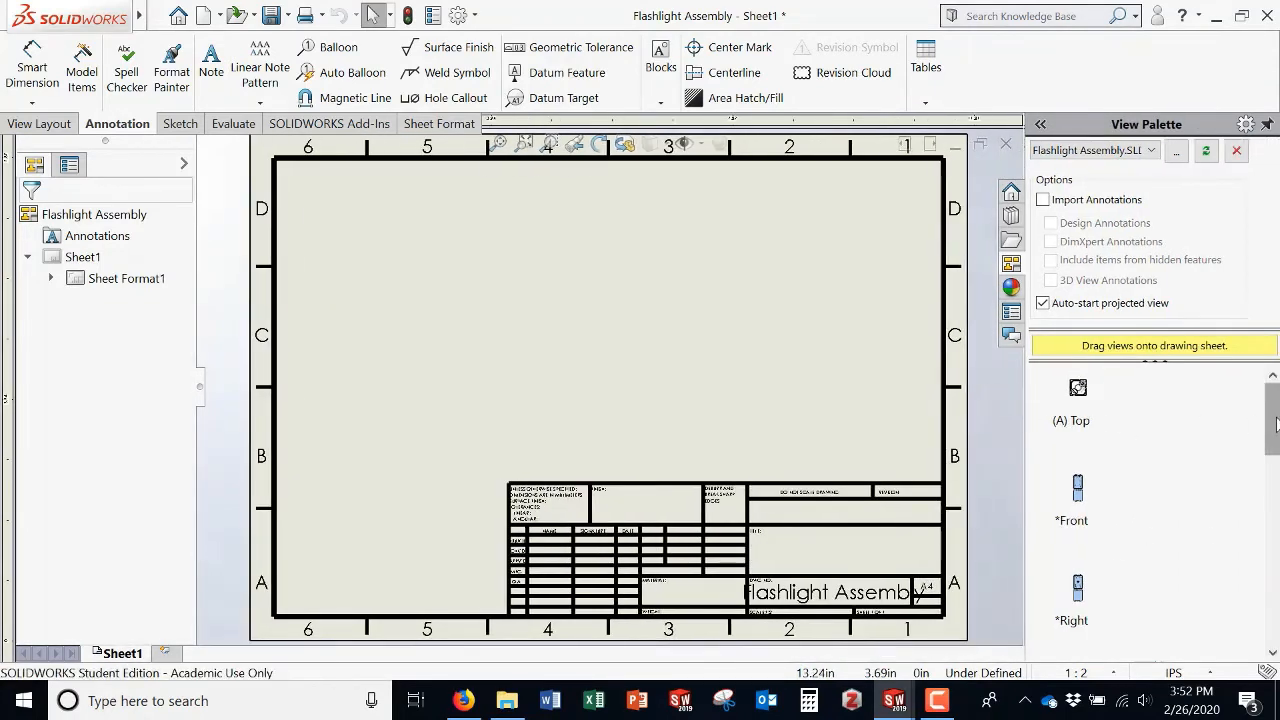
left_click_drag(1277, 424, 1272, 595)
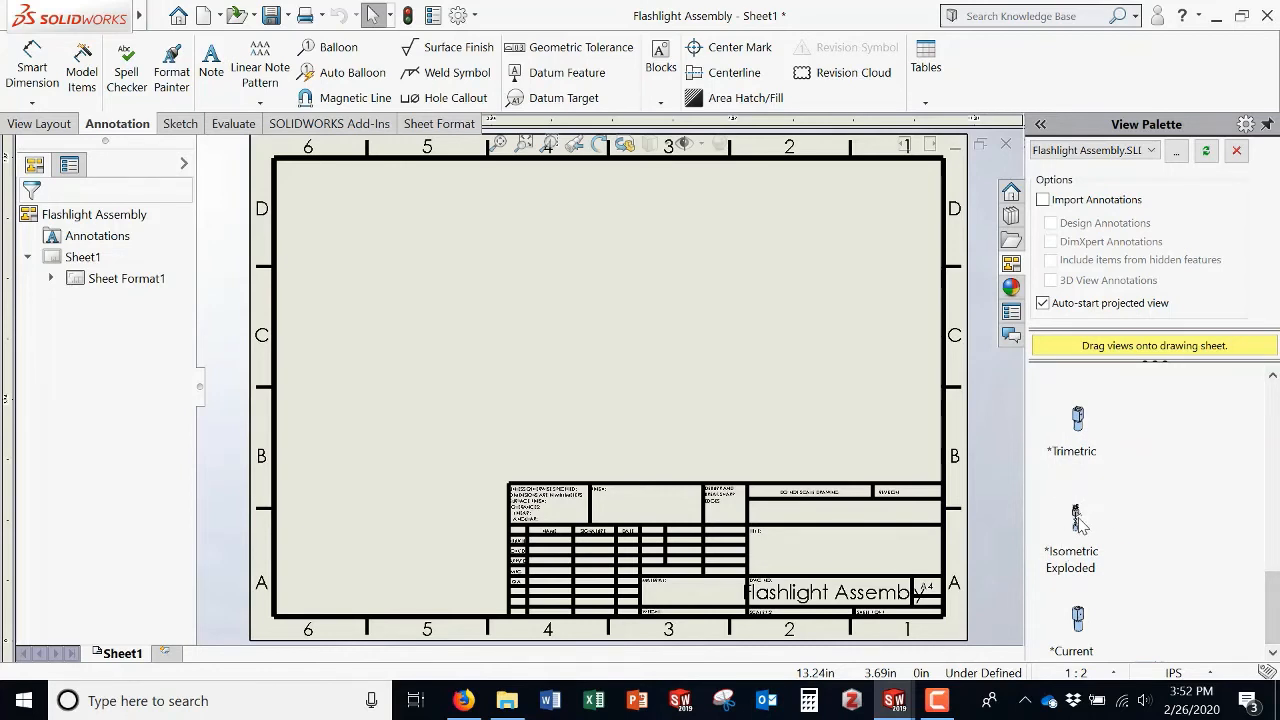
mouse_move(1079, 522)
left_mouse_down()
mouse_move(828, 445)
mouse_move(545, 392)
mouse_move(432, 392)
left_mouse_up()
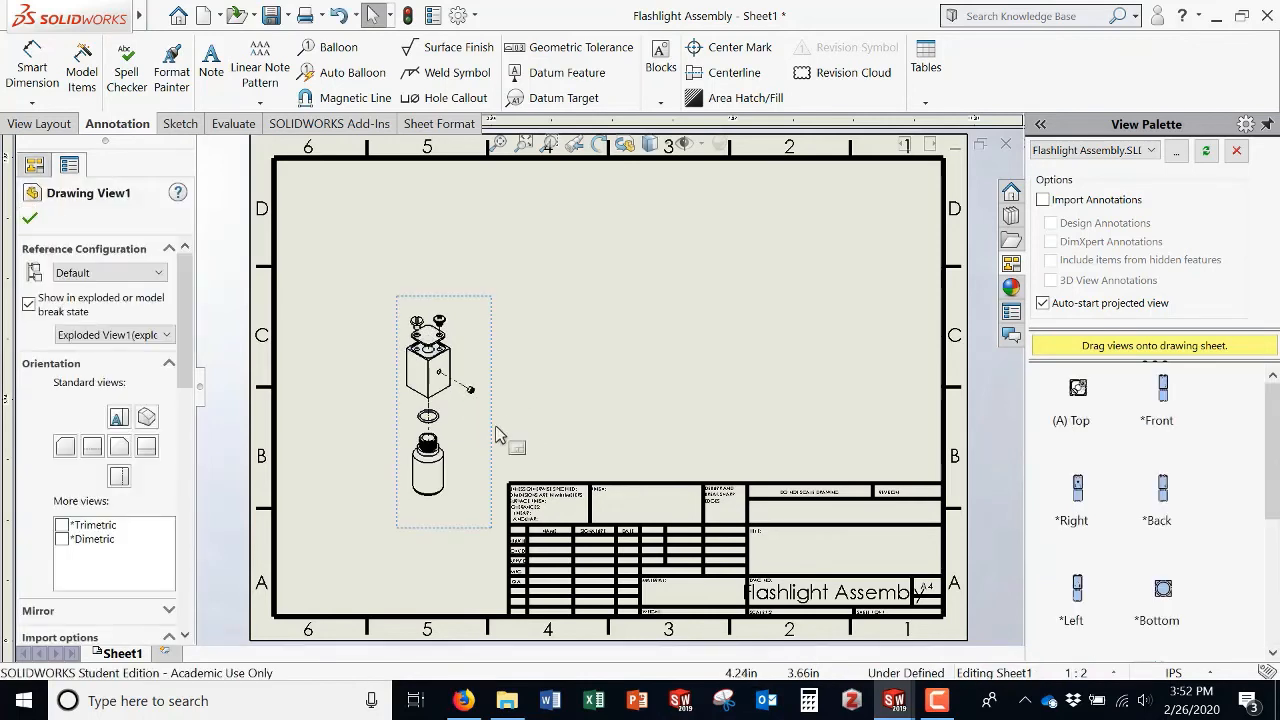
Step: Set the drawing view to a custom scale of 1:1
scroll(190, 385, "down", 10)
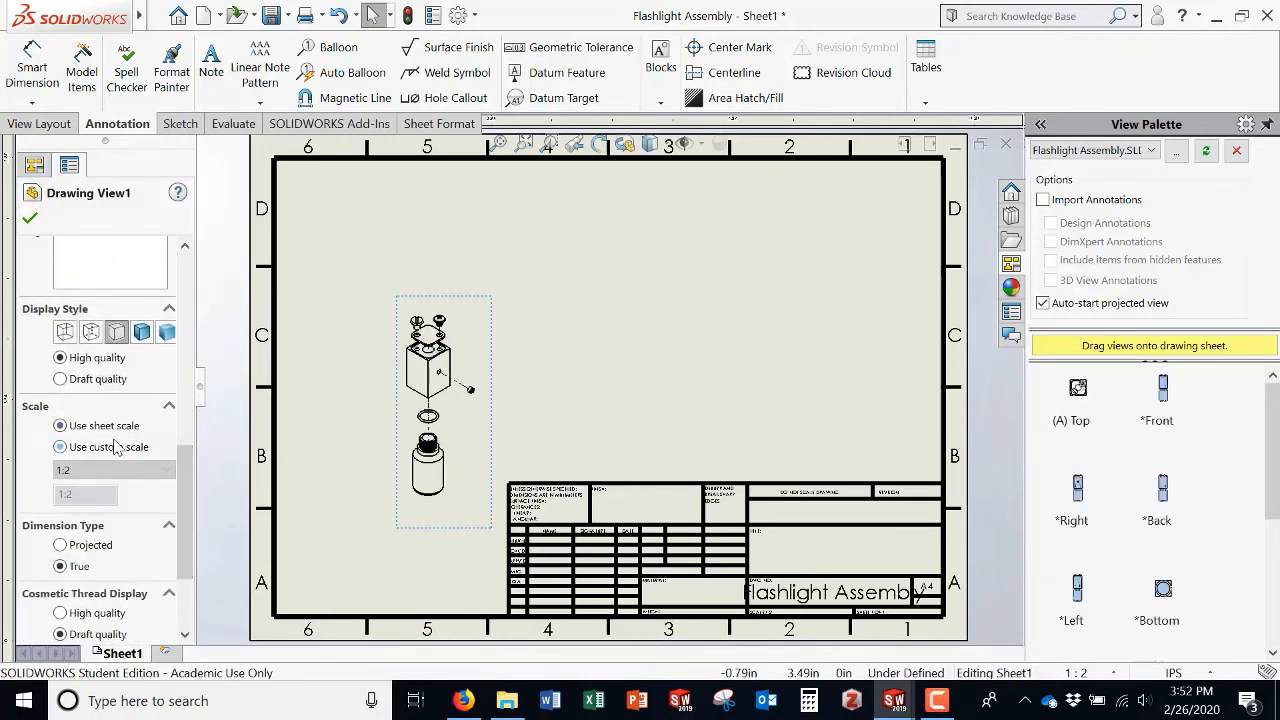
left_click(112, 447)
left_click(112, 470)
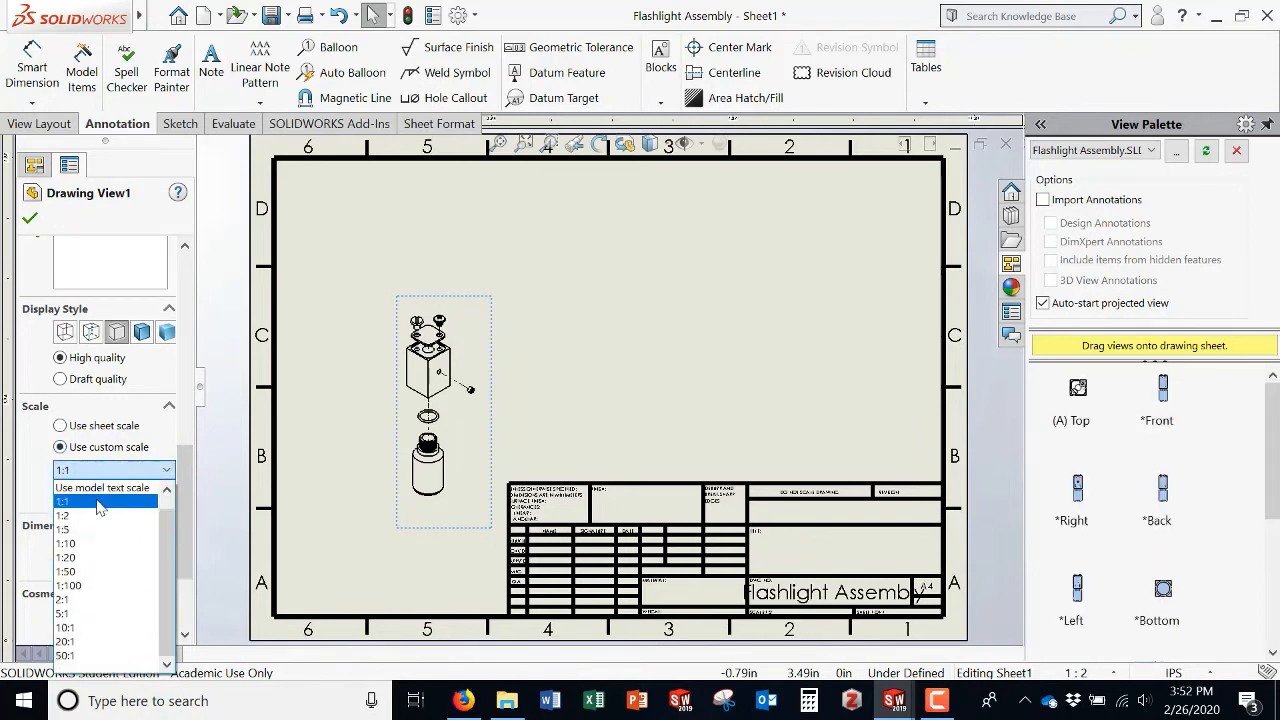
left_click(112, 501)
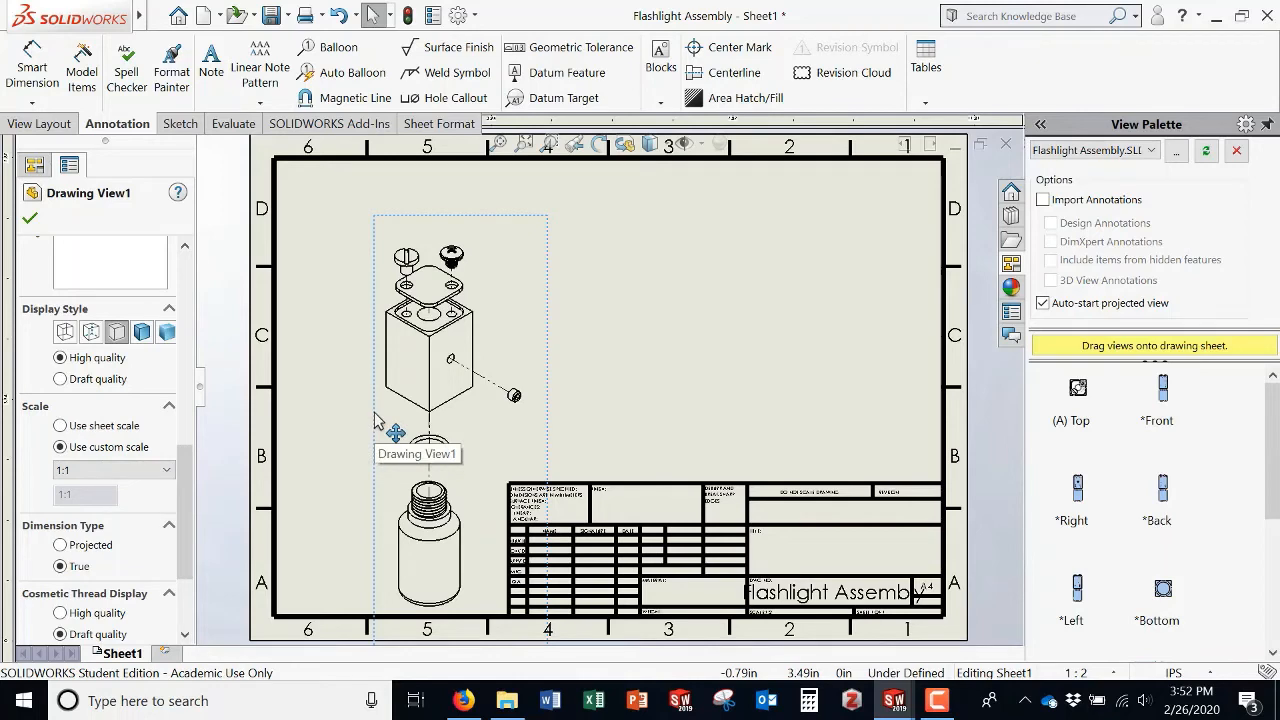
Step: Move the drawing view toward the sheet's upper left and set its display style to hidden lines visible
mouse_move(378, 420)
left_mouse_down()
mouse_move(343, 380)
mouse_move(349, 391)
mouse_move(356, 366)
left_mouse_up()
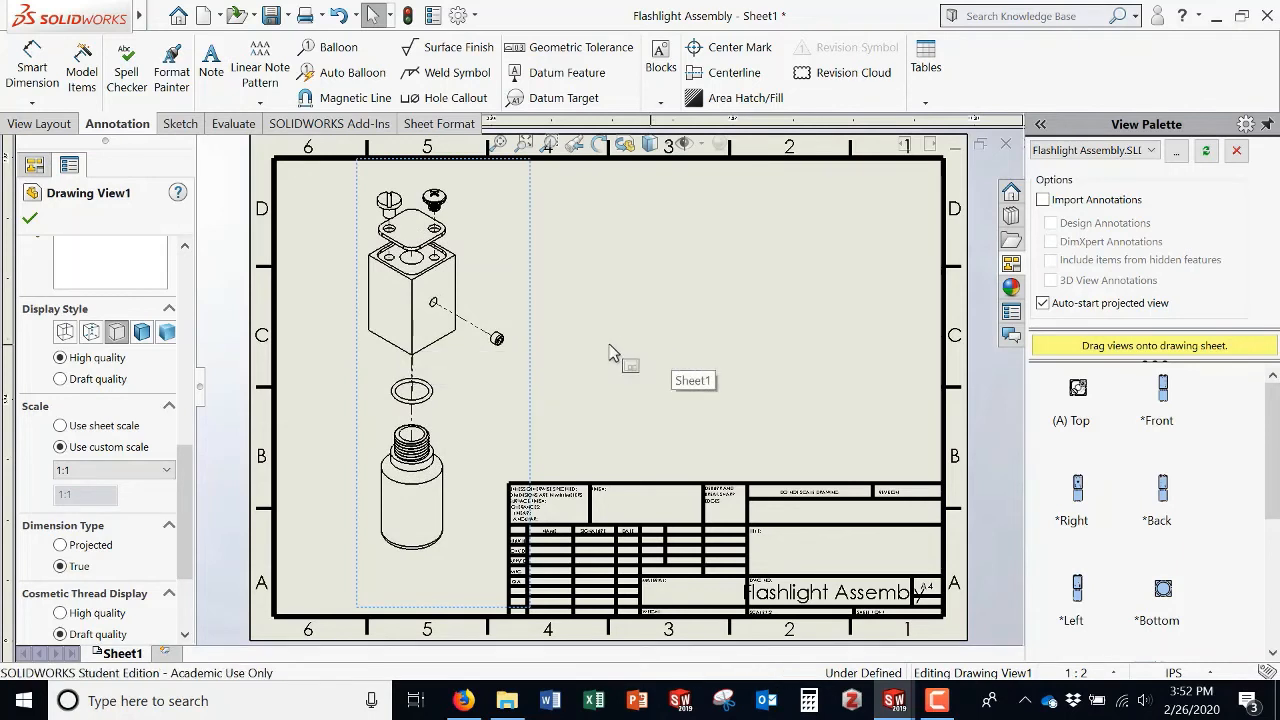
left_click(90, 334)
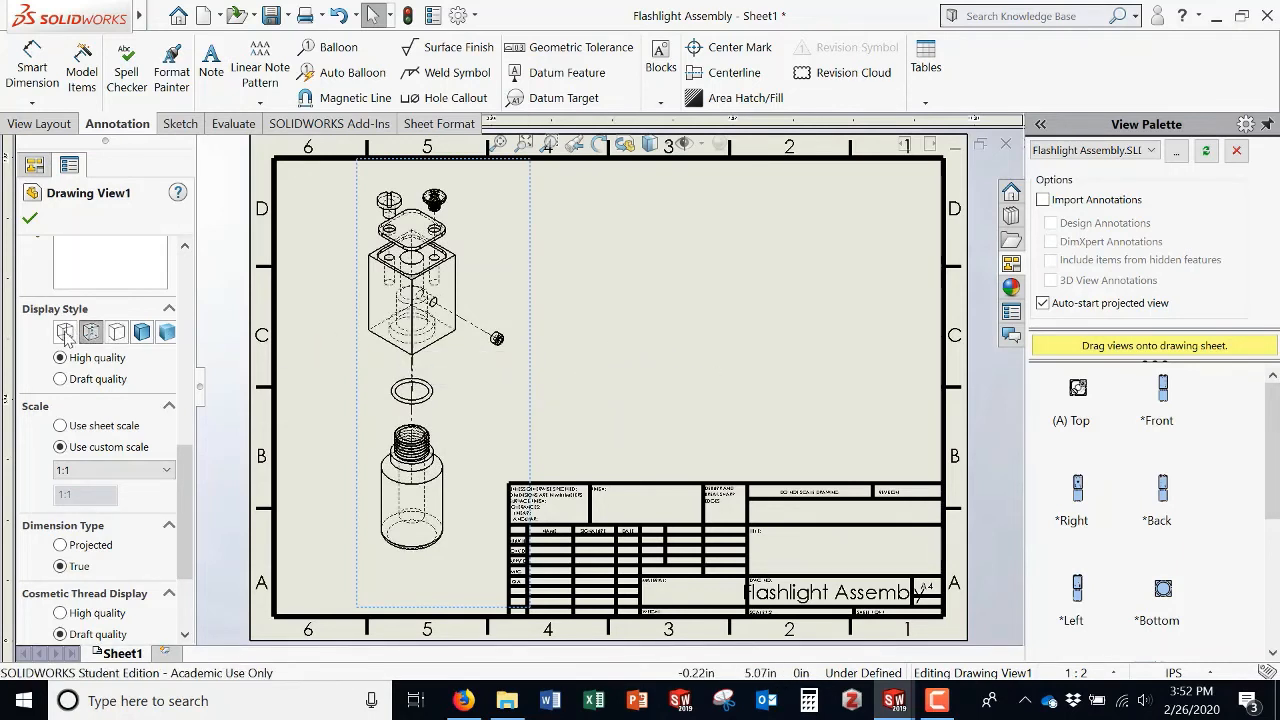
Step: Change the drawing view's orientation to Front and accept the view properties
left_click_drag(181, 458, 201, 264)
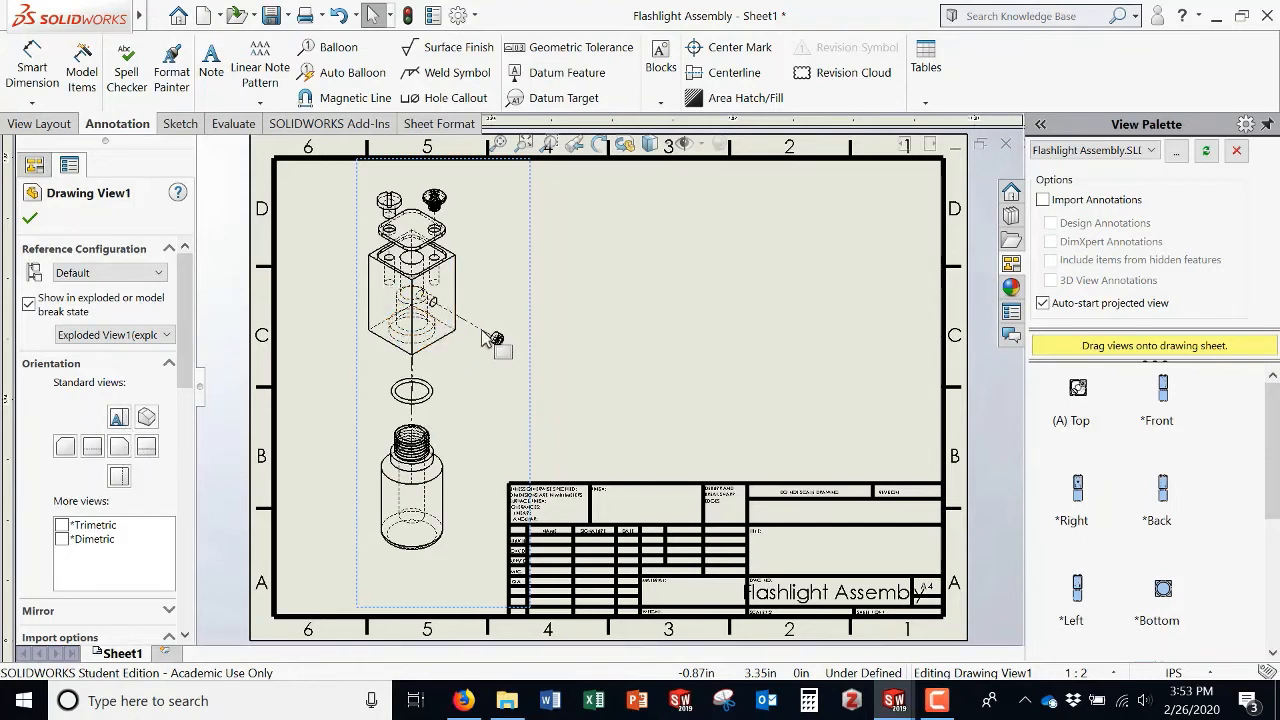
left_click(92, 447)
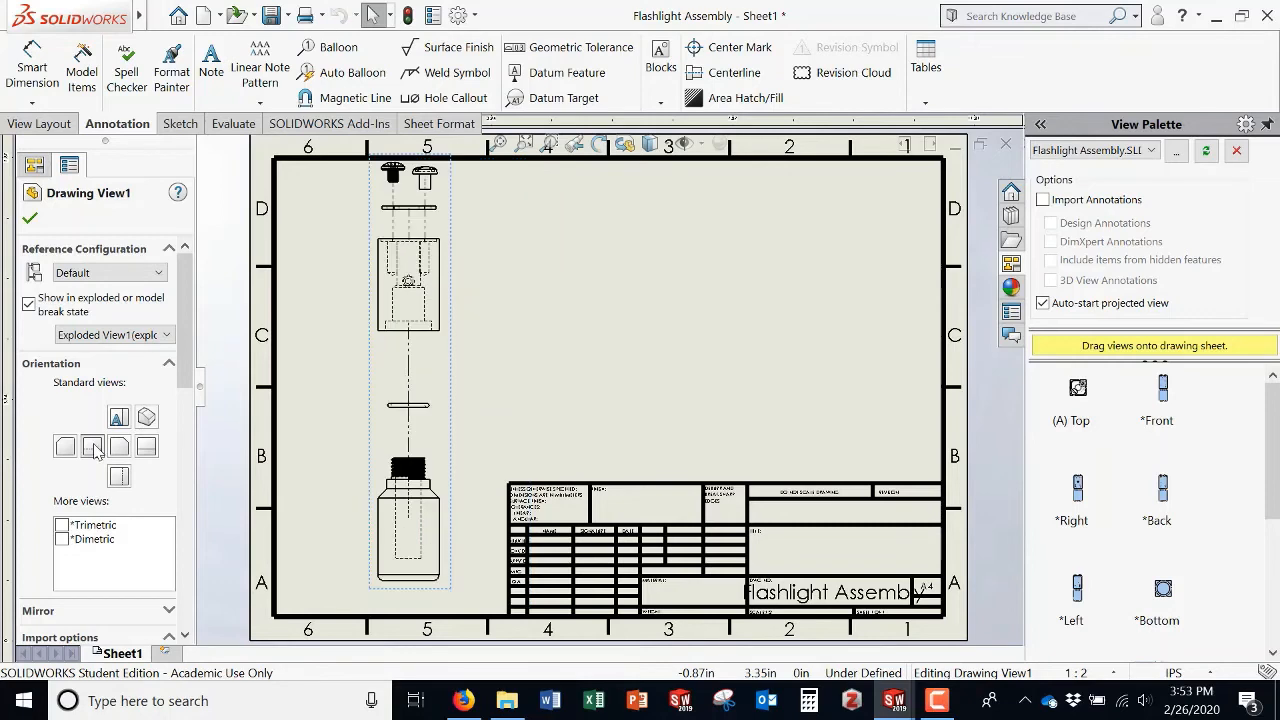
left_click(30, 217)
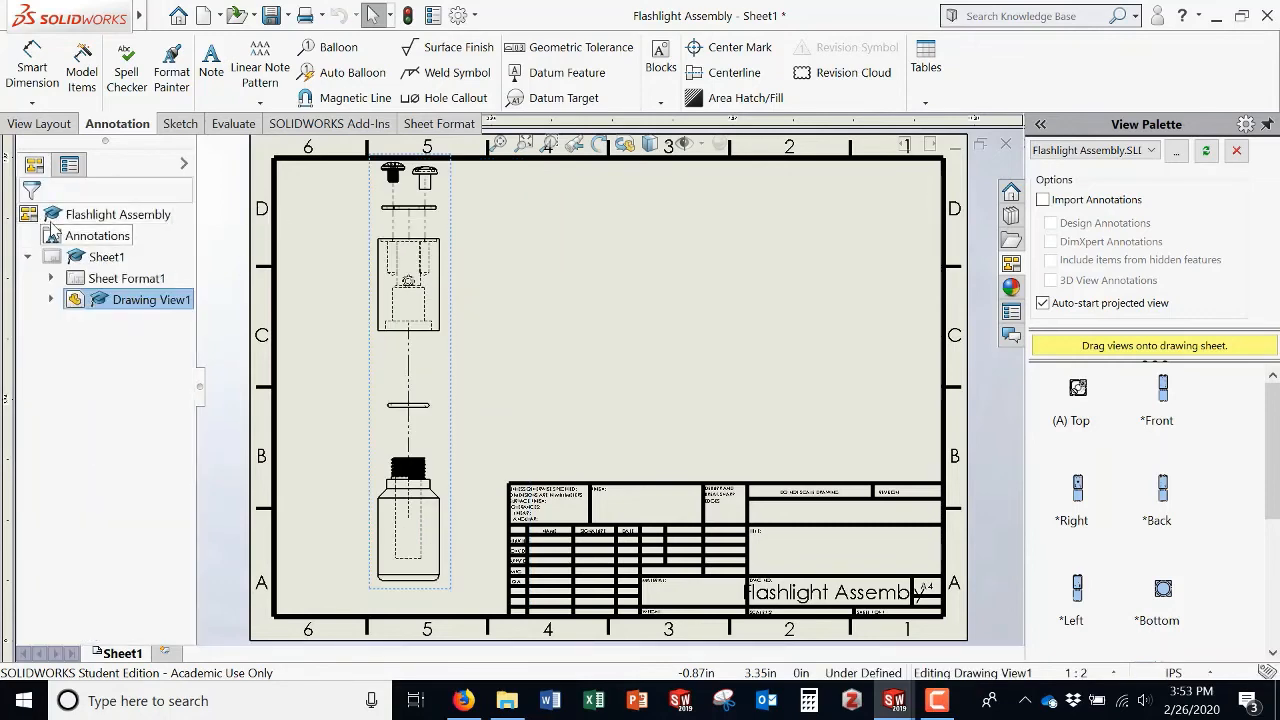
Step: Create a projected view above the front exploded view
left_click(66, 127)
left_click(120, 75)
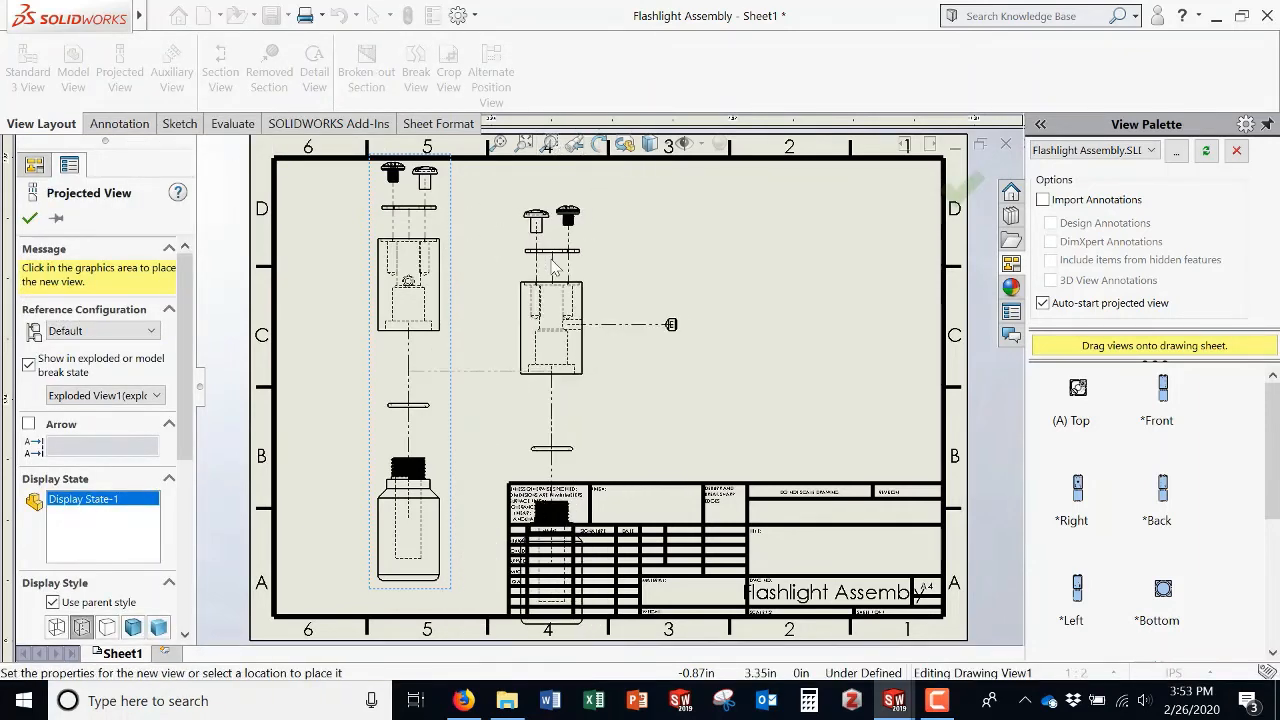
key("f")
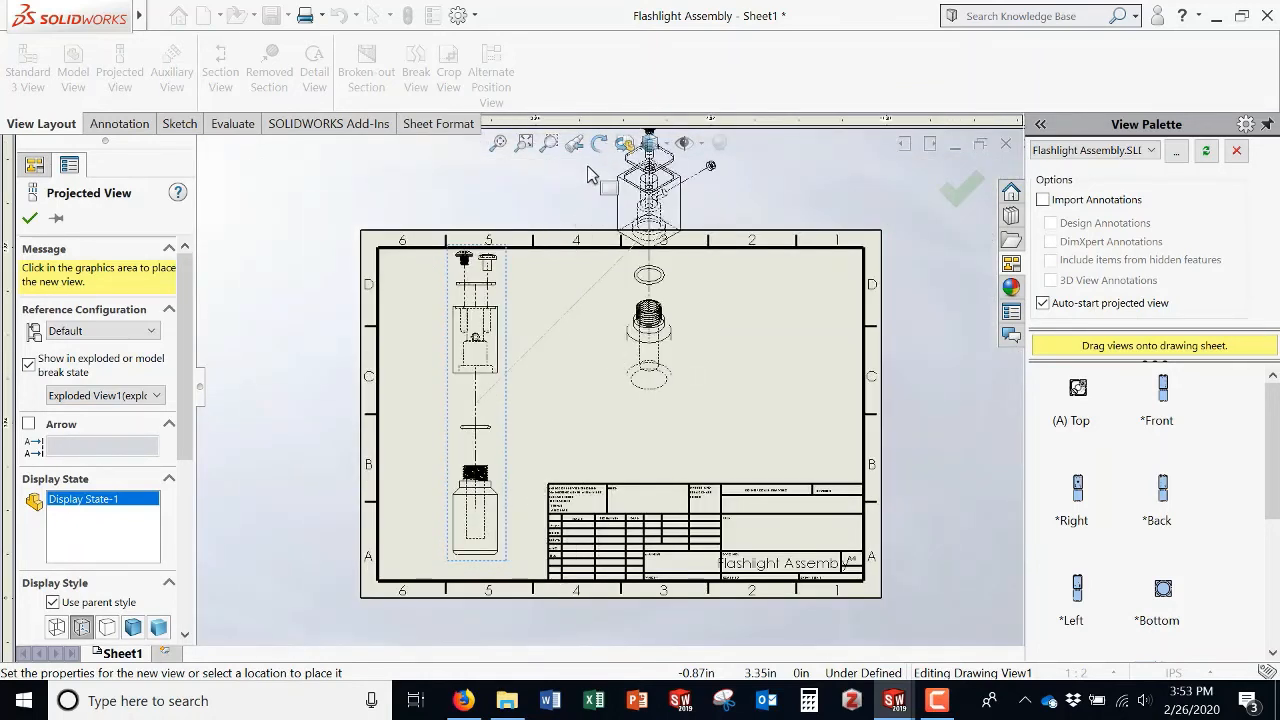
left_click(575, 183)
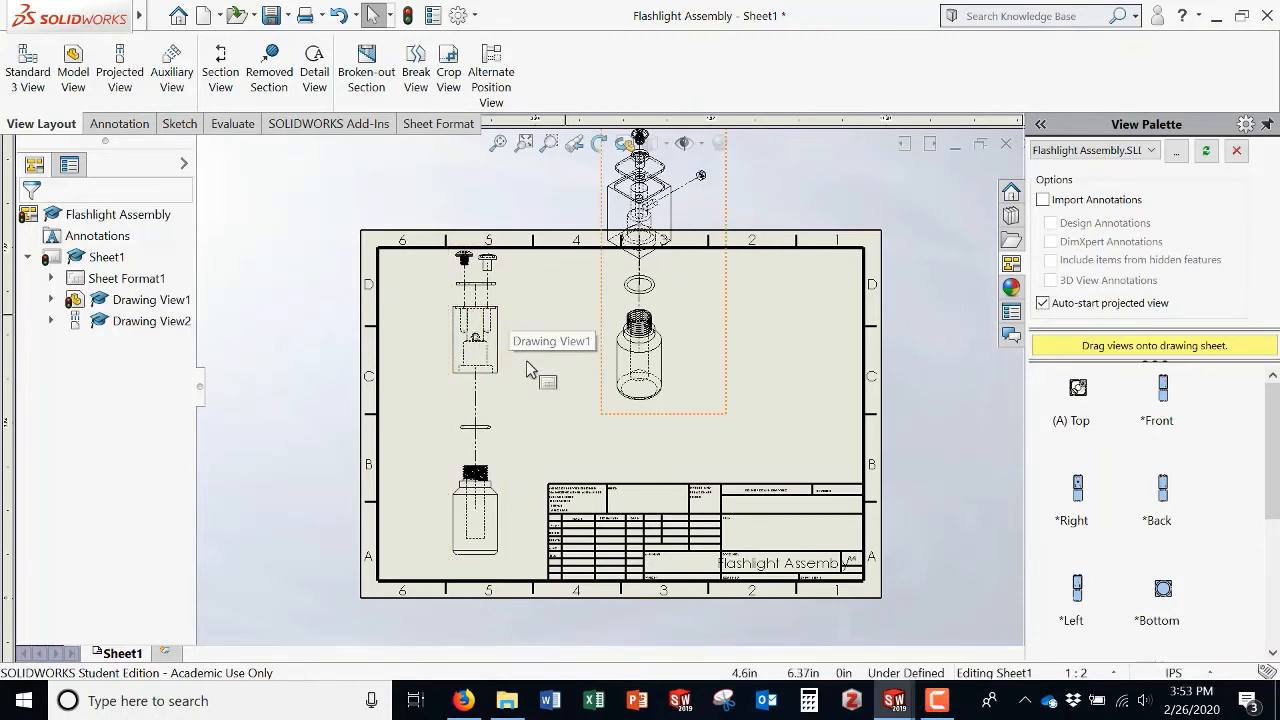
Step: Try the Back, Top and Bottom orientations on the first drawing view, accepting the dependent view changes
left_click(728, 213)
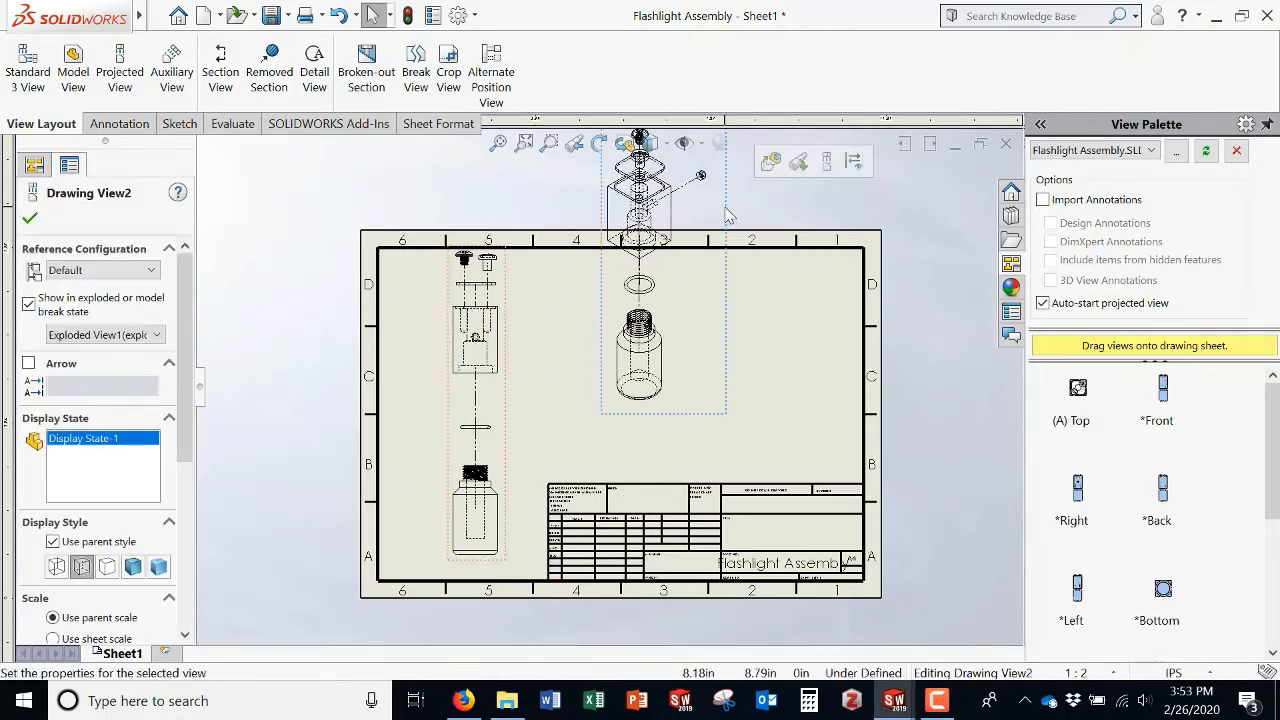
left_click(508, 307)
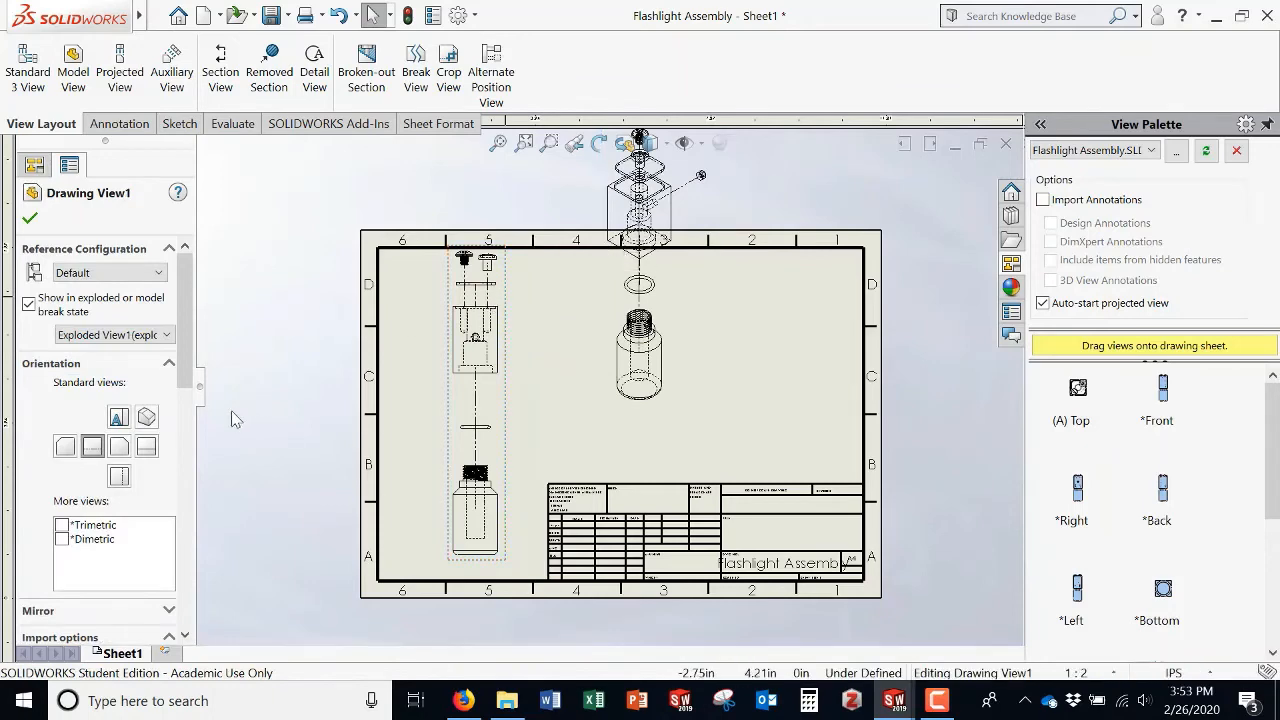
left_click(150, 451)
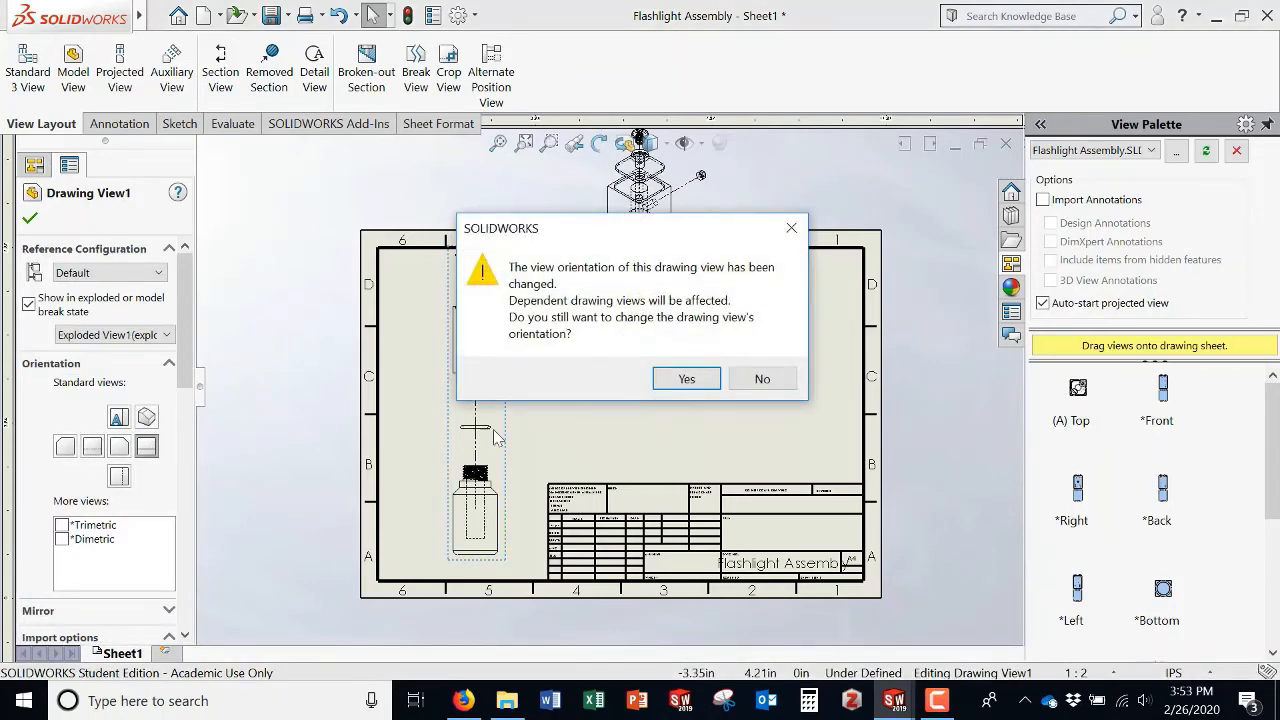
left_click(688, 378)
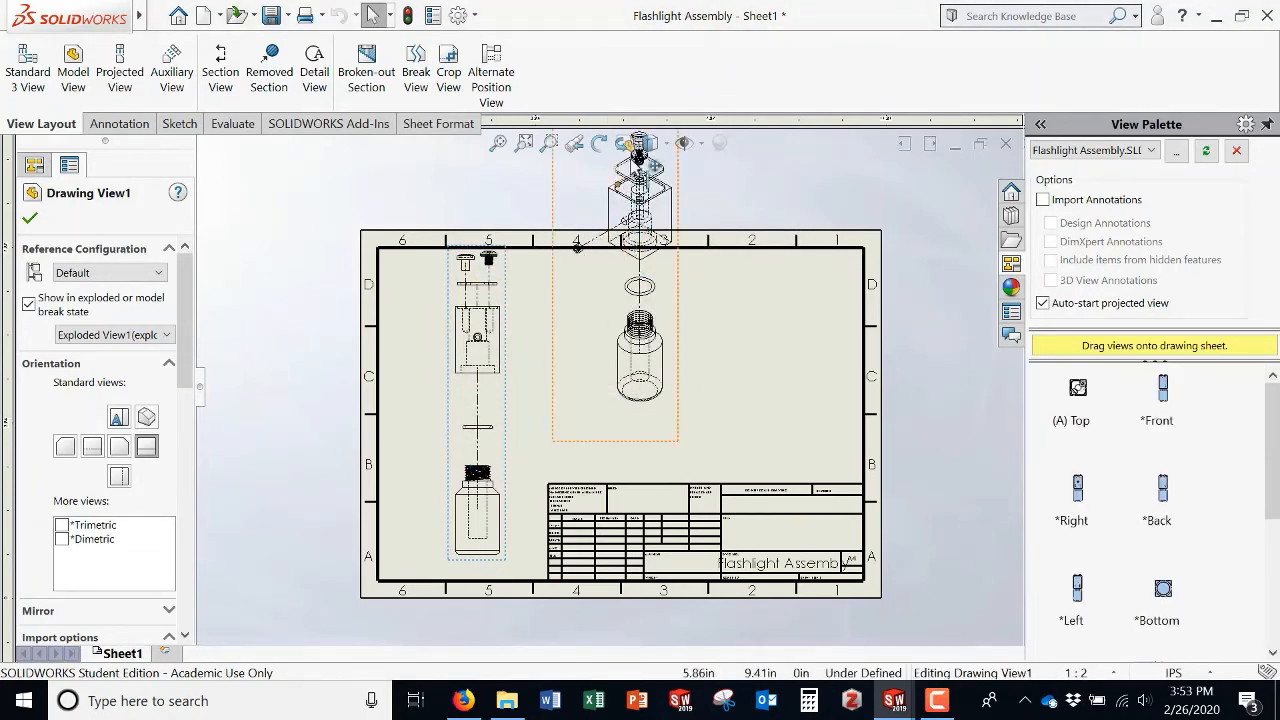
left_click(118, 418)
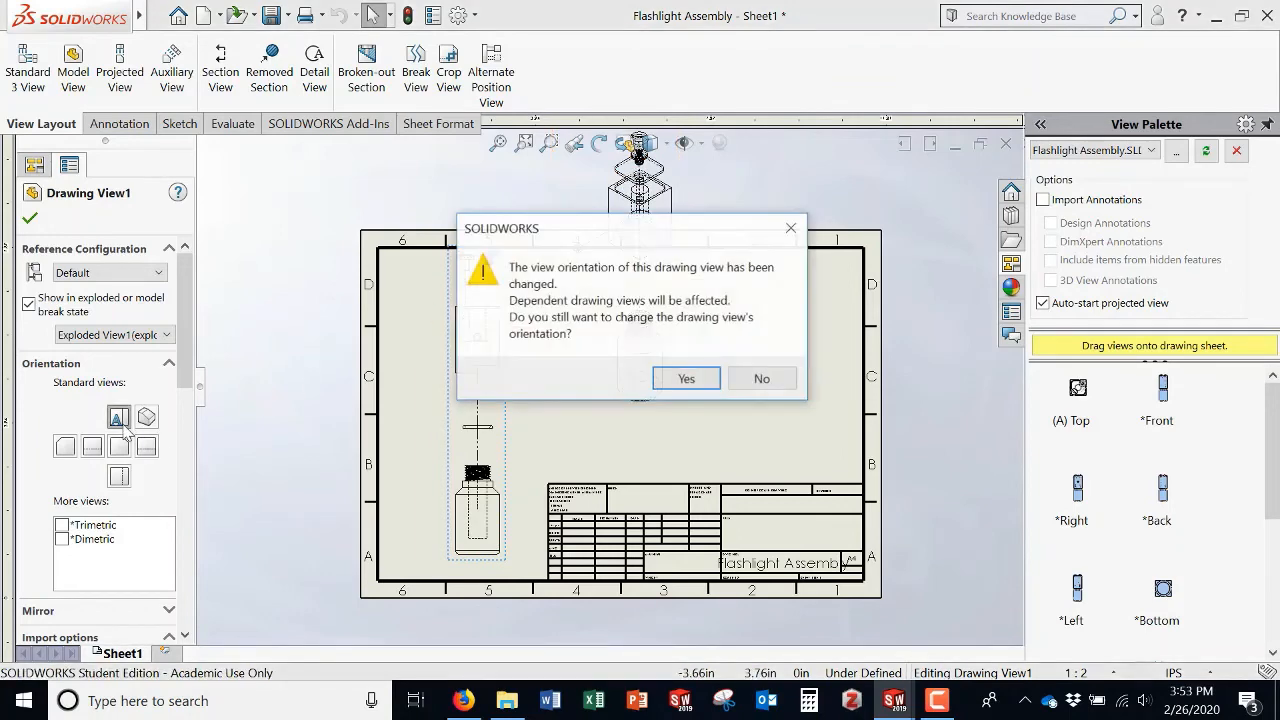
left_click(686, 378)
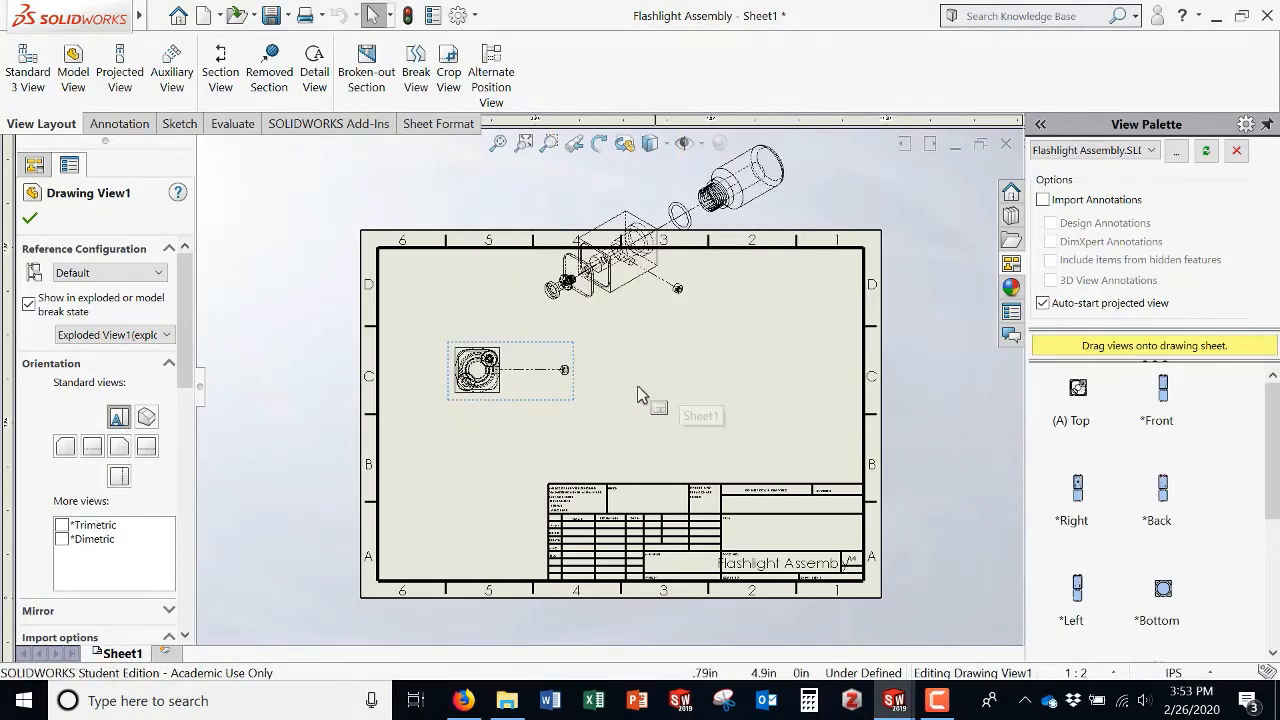
left_click(119, 476)
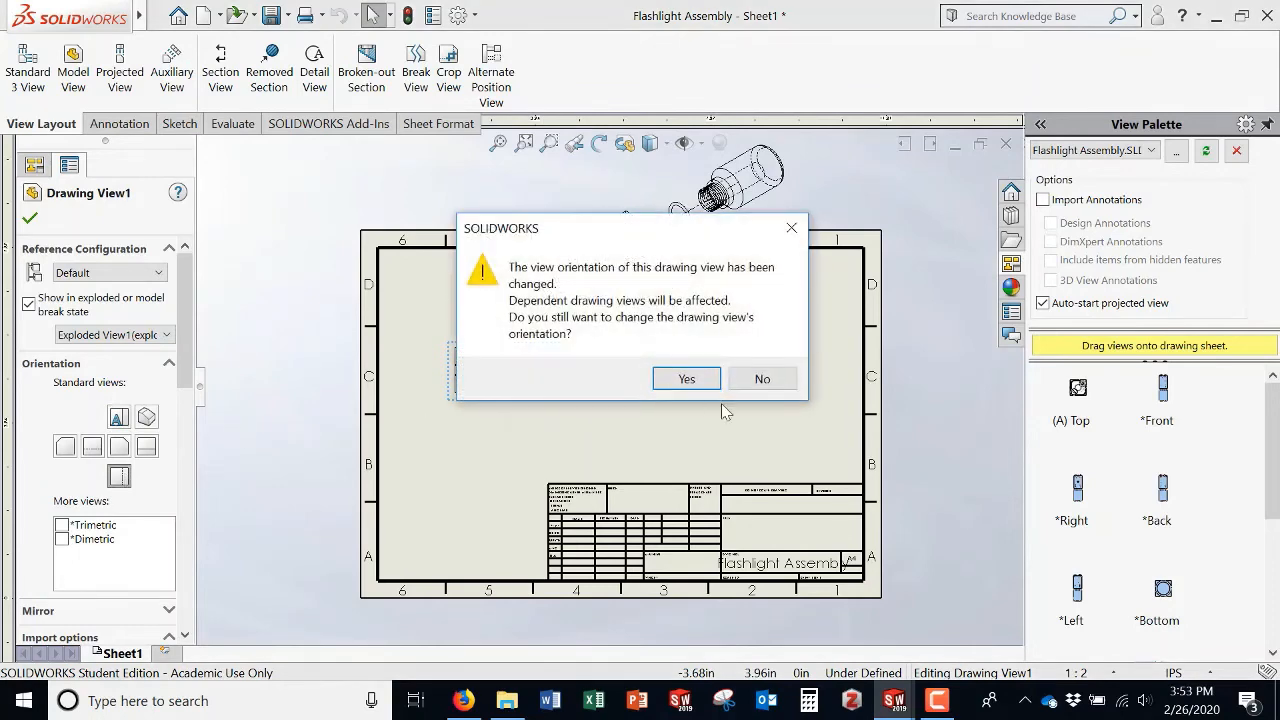
left_click(686, 378)
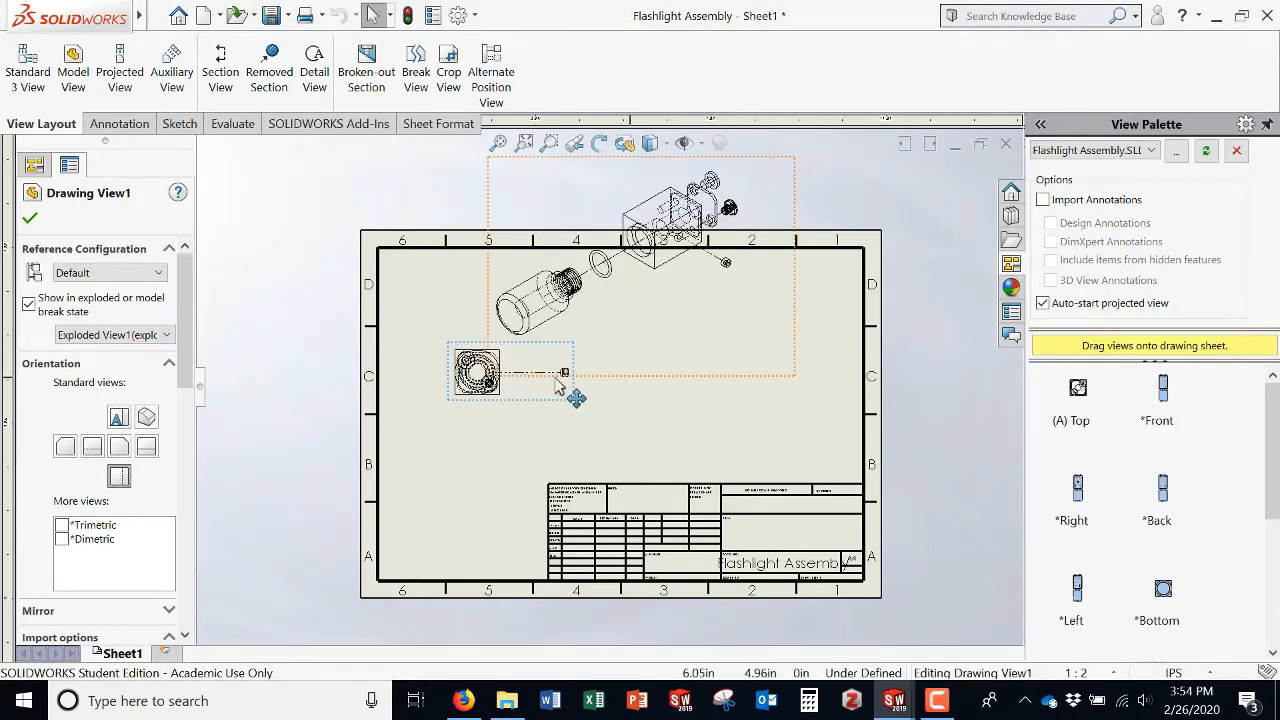
Step: Reorient the first drawing view to Left and then to Right, accepting the dependent view change
left_click(65, 447)
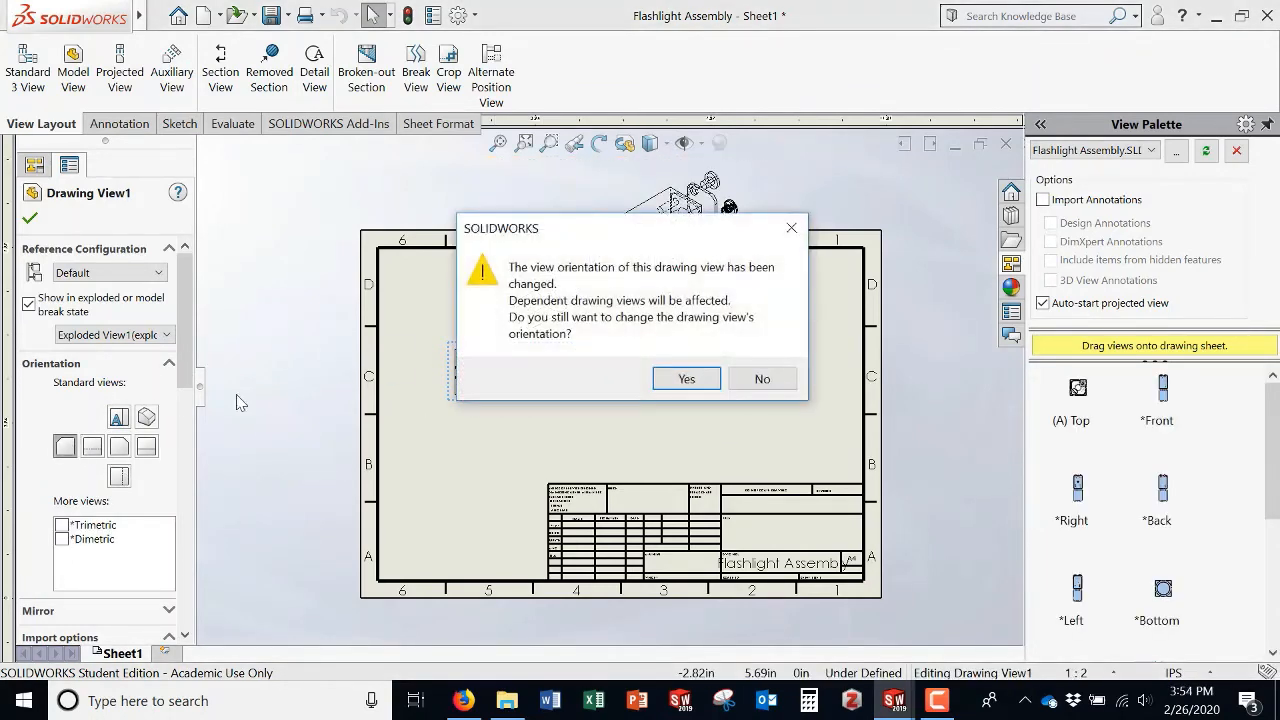
left_click(684, 378)
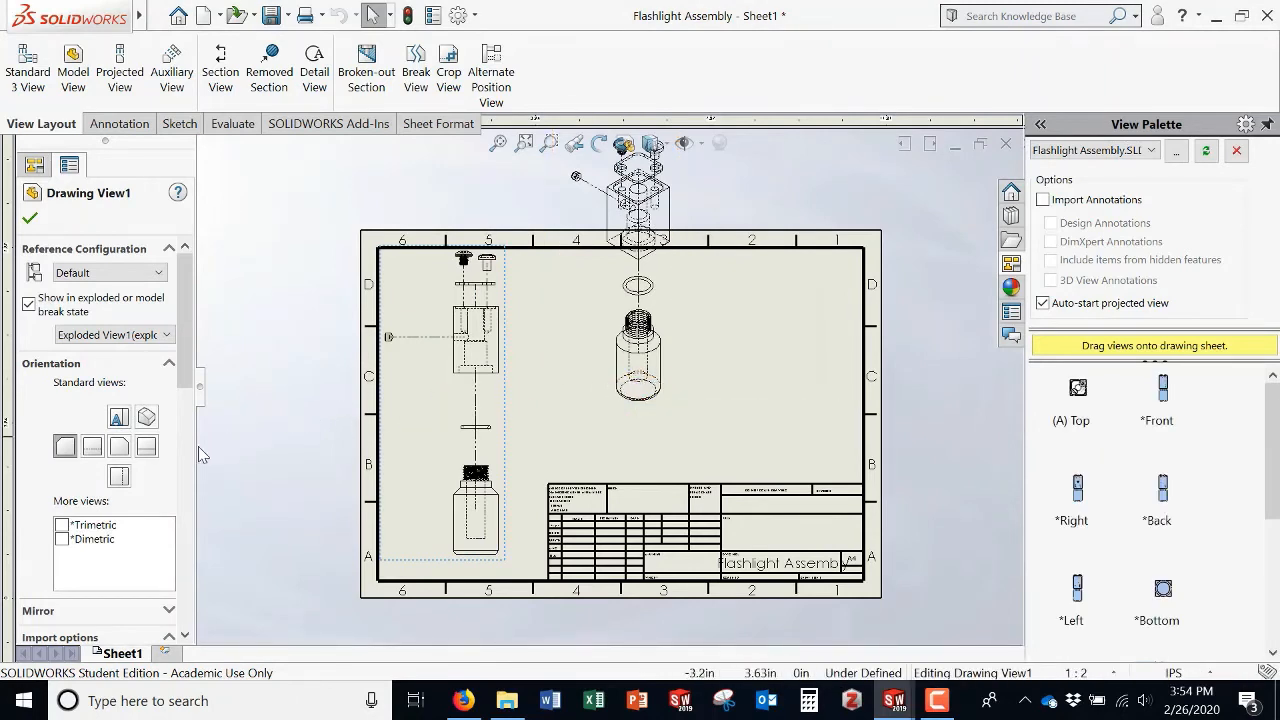
left_click(125, 449)
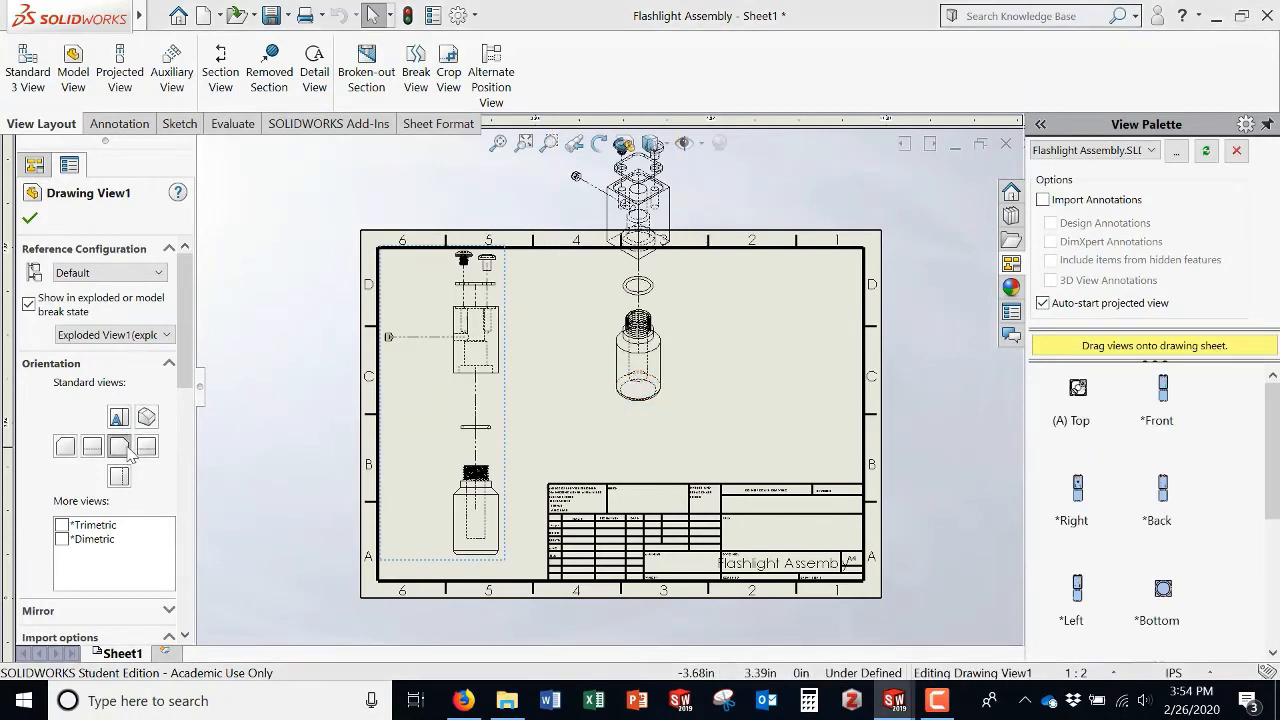
left_click(688, 376)
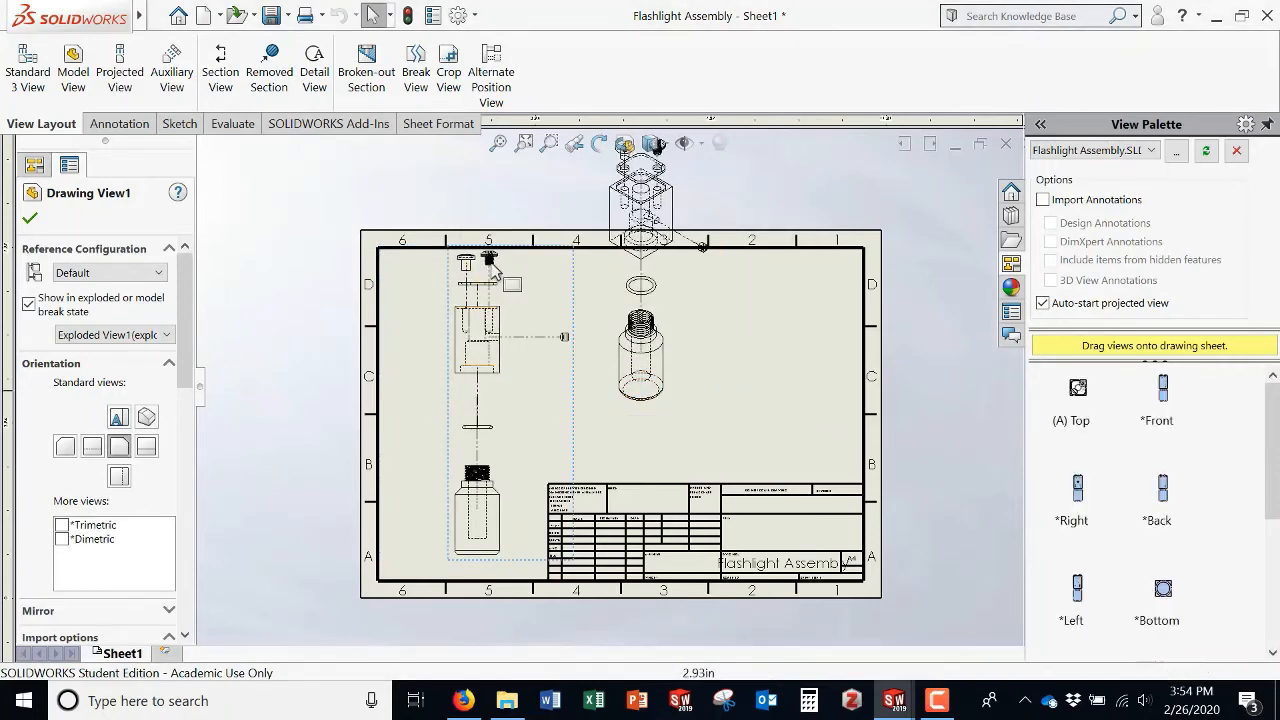
Step: Accept the view properties and delete the first drawing view from the sheet
left_click(31, 220)
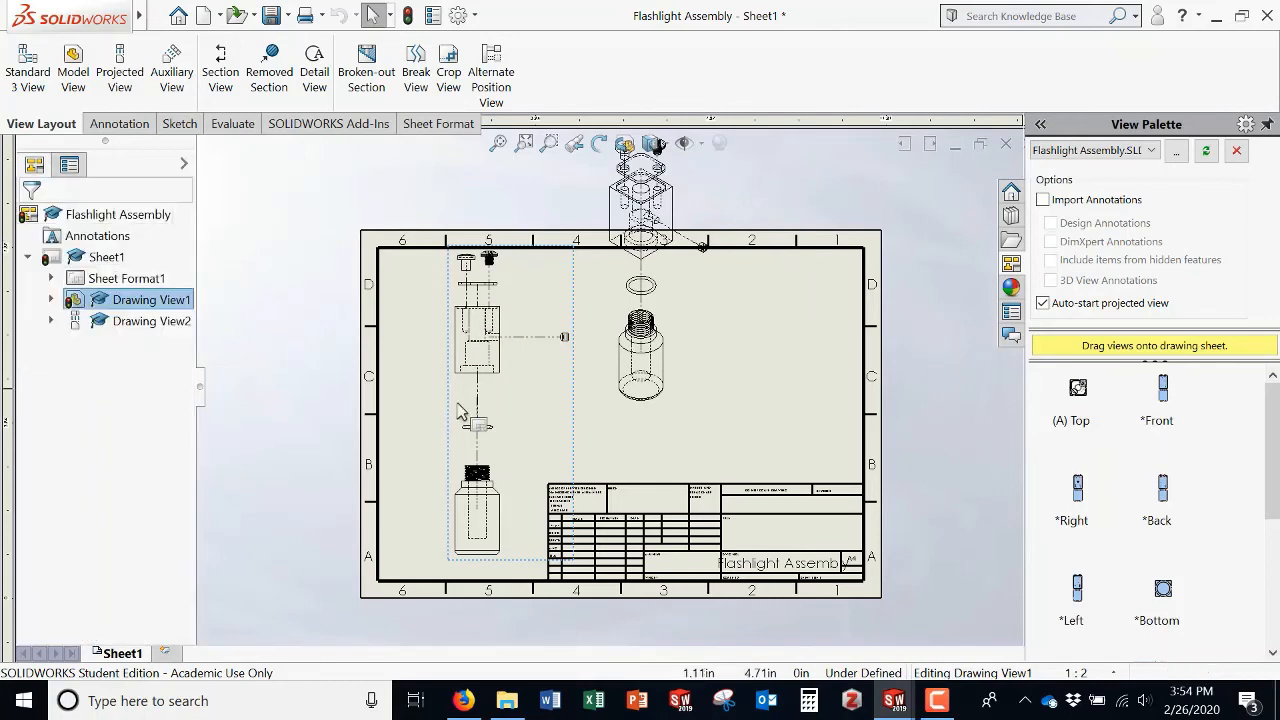
left_click(575, 312)
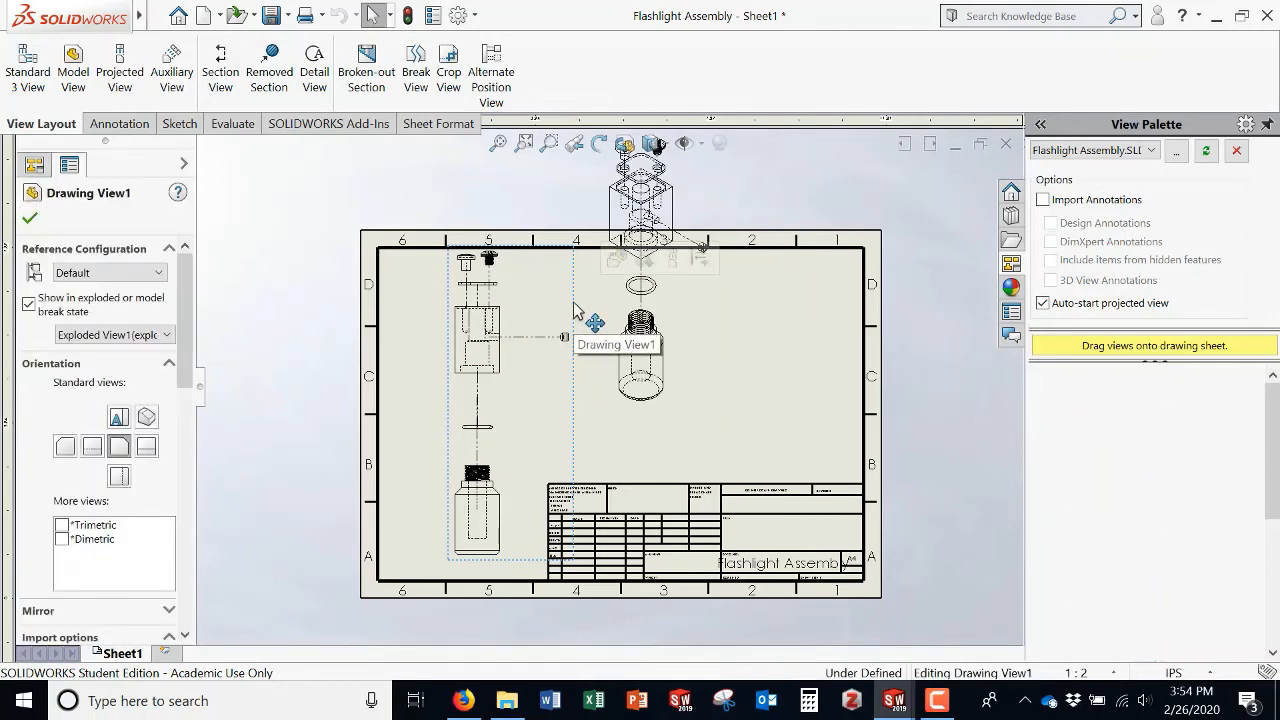
key("Delete")
left_click(784, 282)
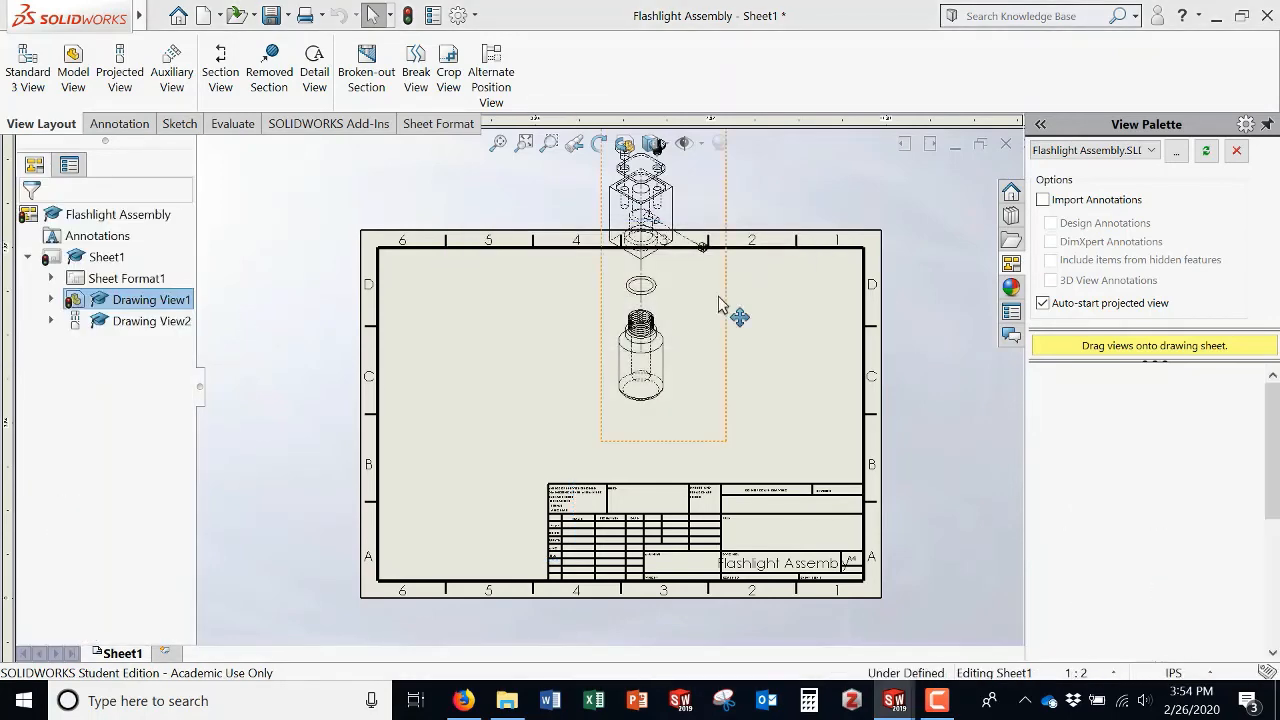
Step: Move the remaining exploded view down onto the left side of the sheet
mouse_move(697, 340)
left_mouse_down()
mouse_move(558, 415)
mouse_move(571, 457)
left_mouse_up()
left_click(638, 355)
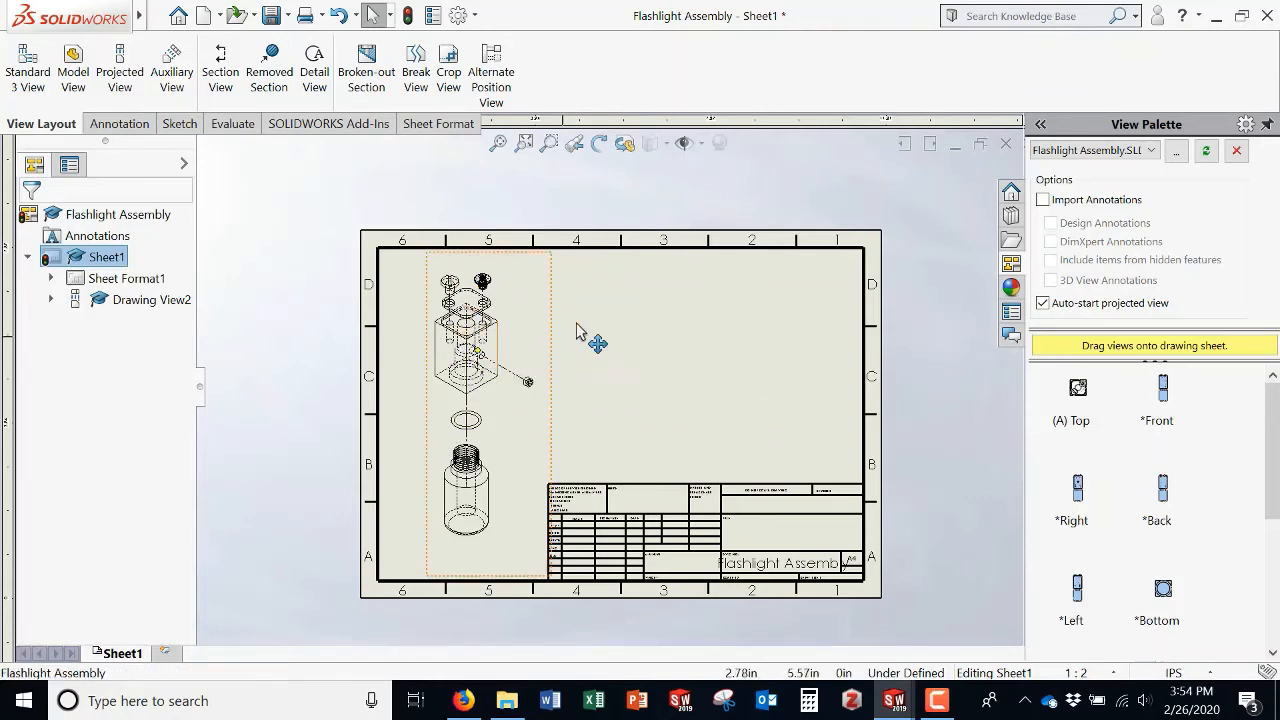
left_click_drag(563, 343, 571, 322)
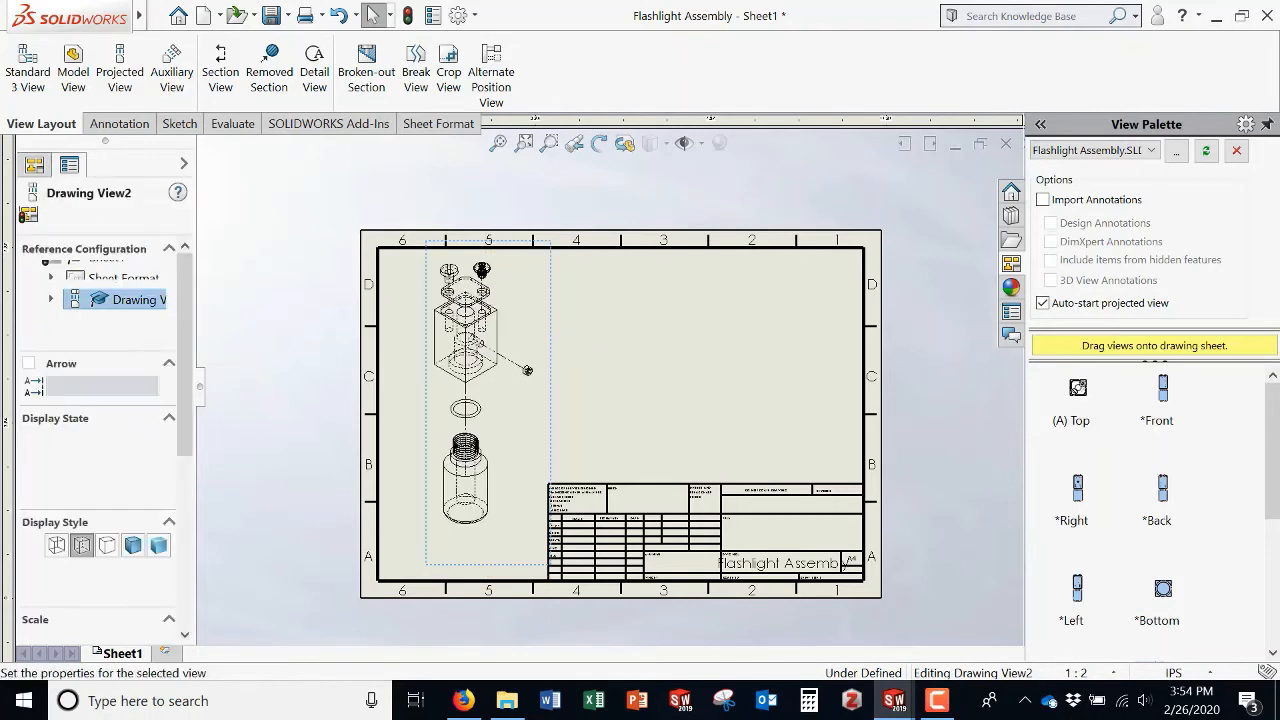
left_click(612, 389)
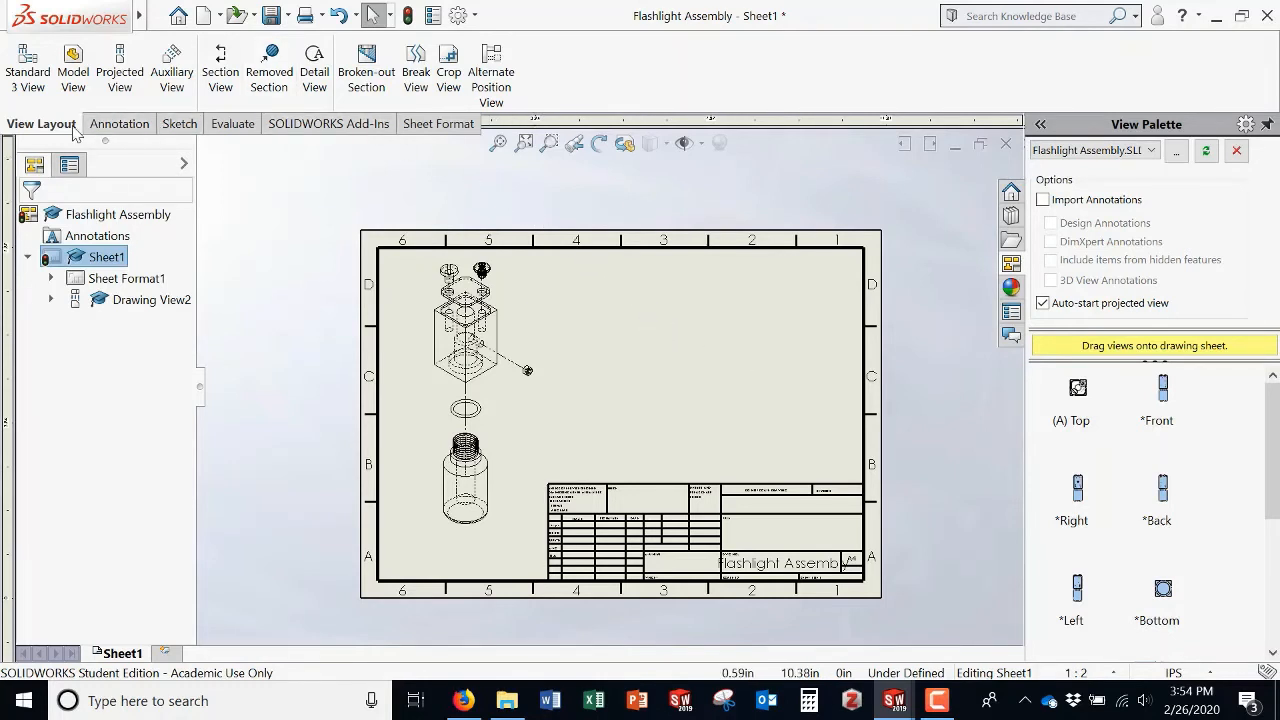
Step: Insert a Bill of Materials for the exploded view and place it at the upper right of the sheet
left_click(110, 124)
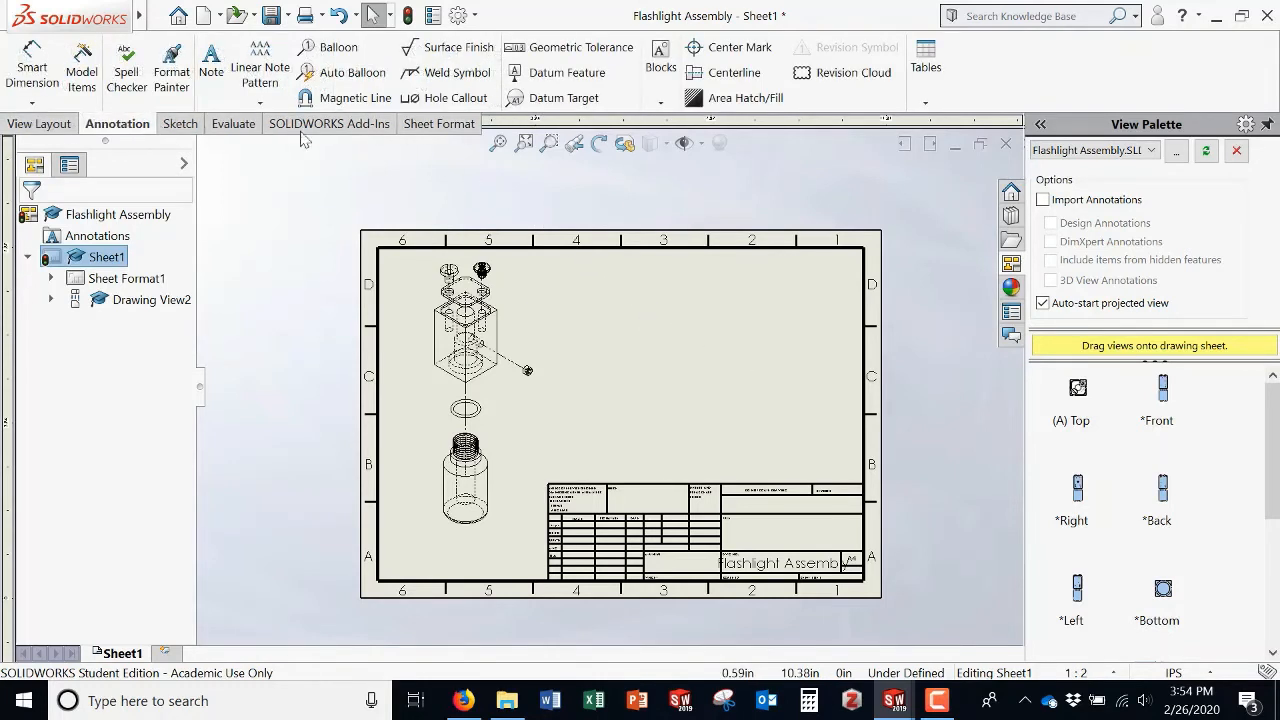
left_click(925, 77)
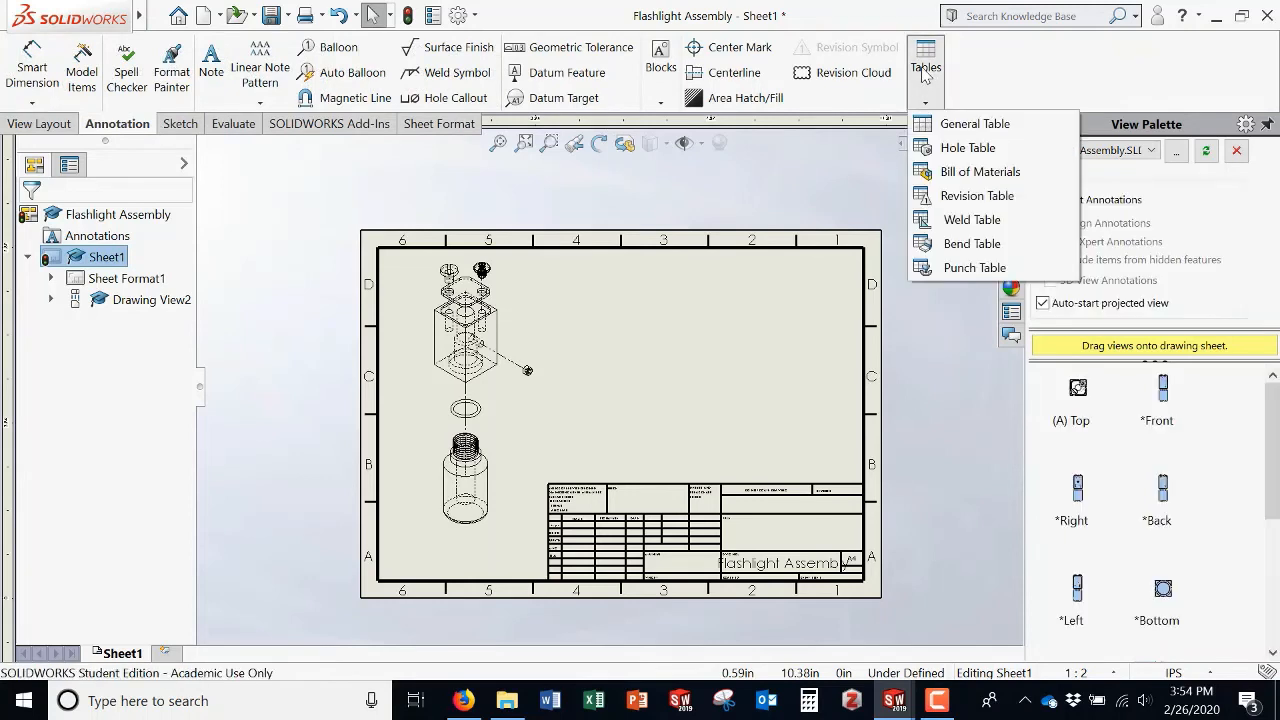
left_click(980, 171)
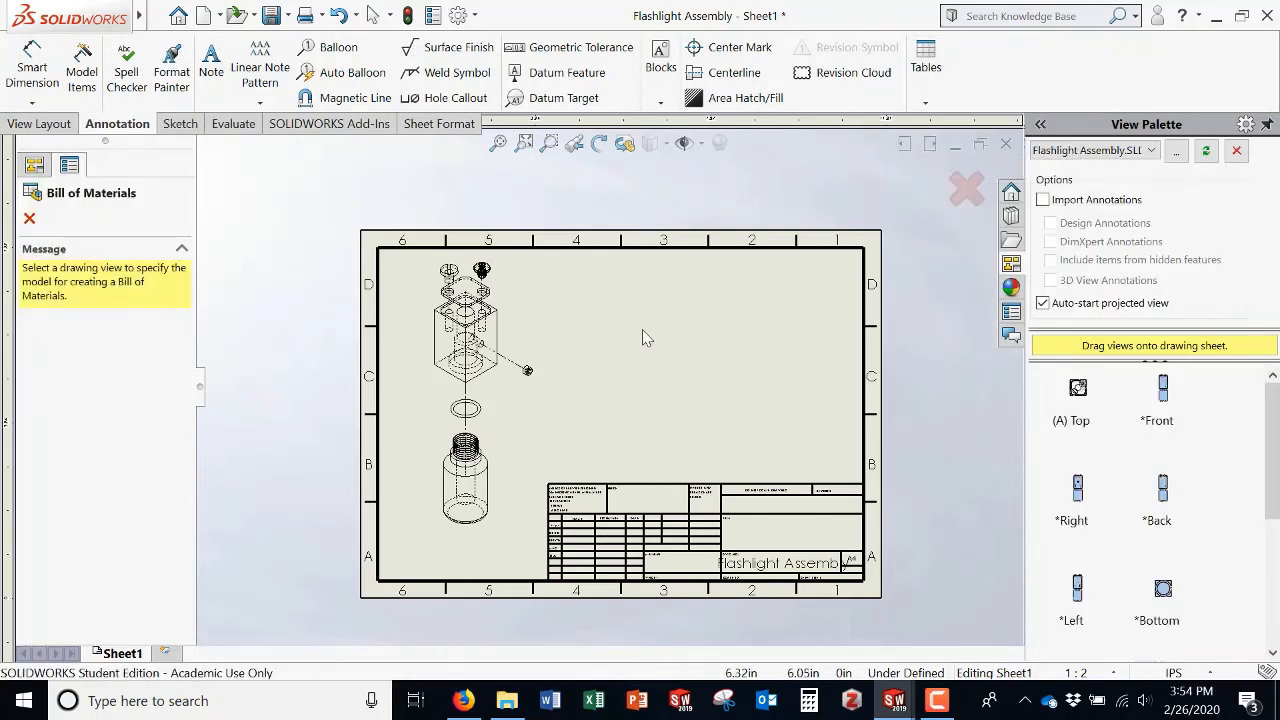
left_click(532, 330)
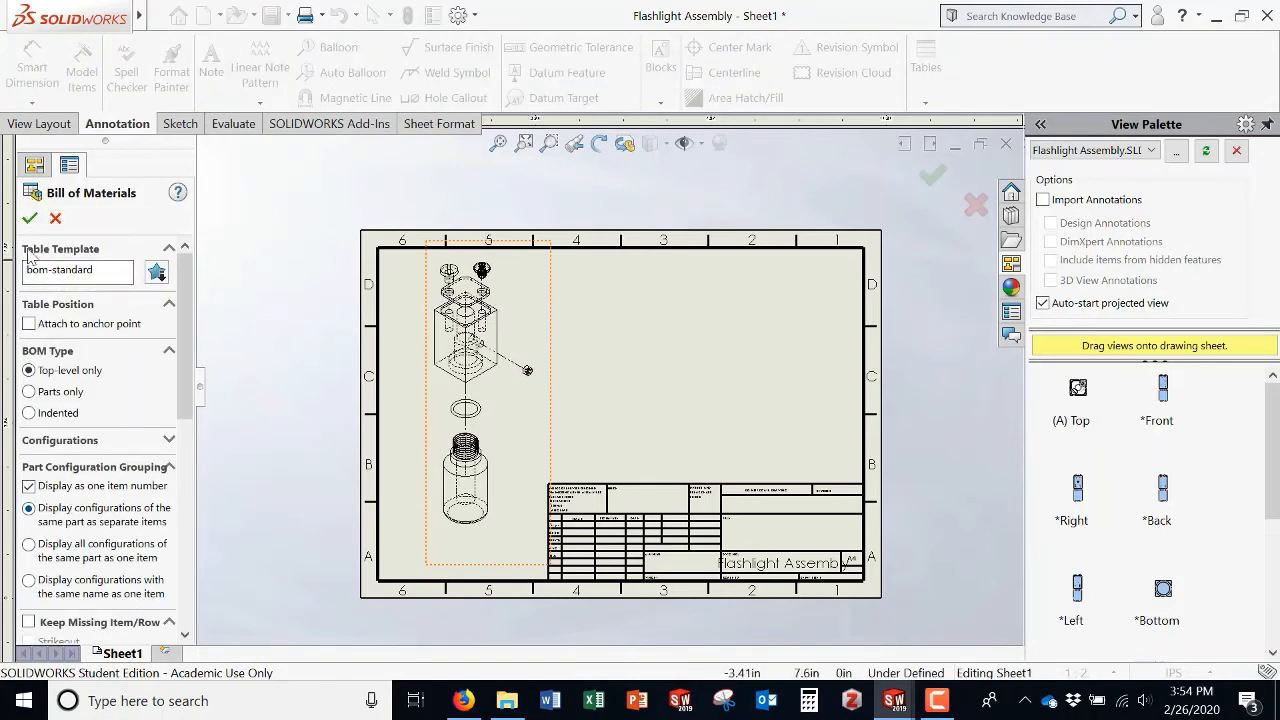
left_click(30, 219)
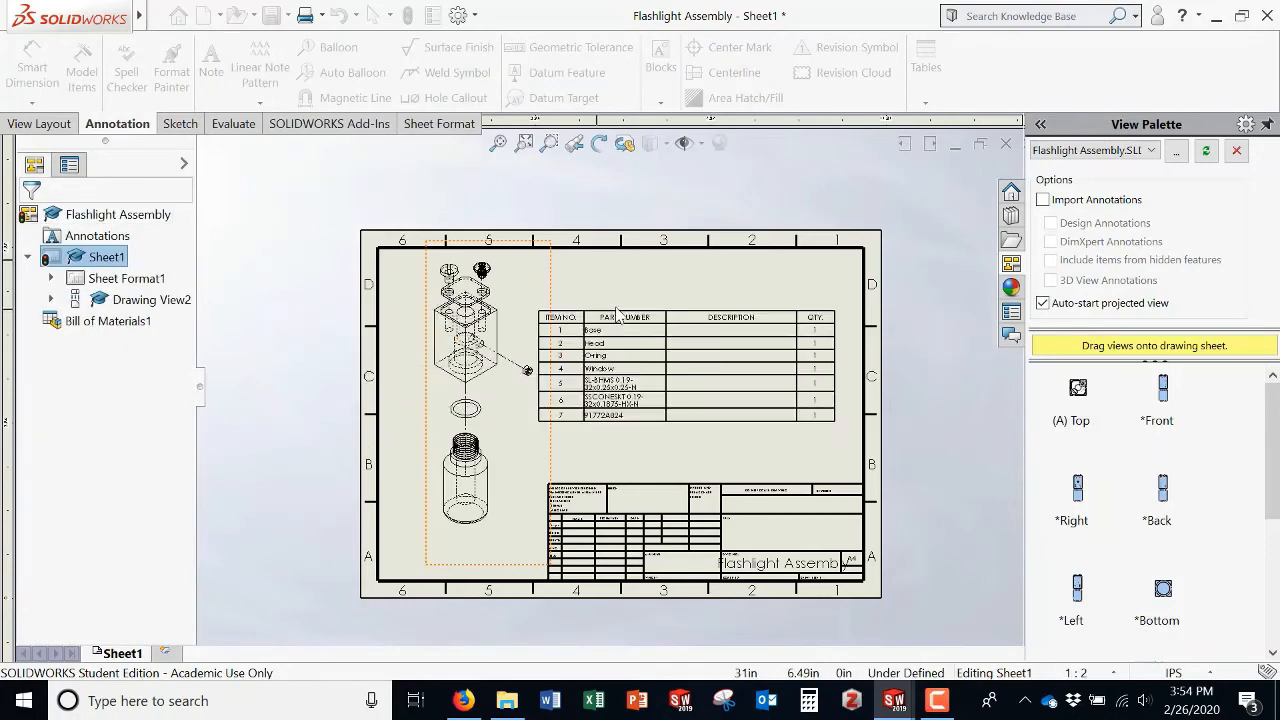
left_click(562, 283)
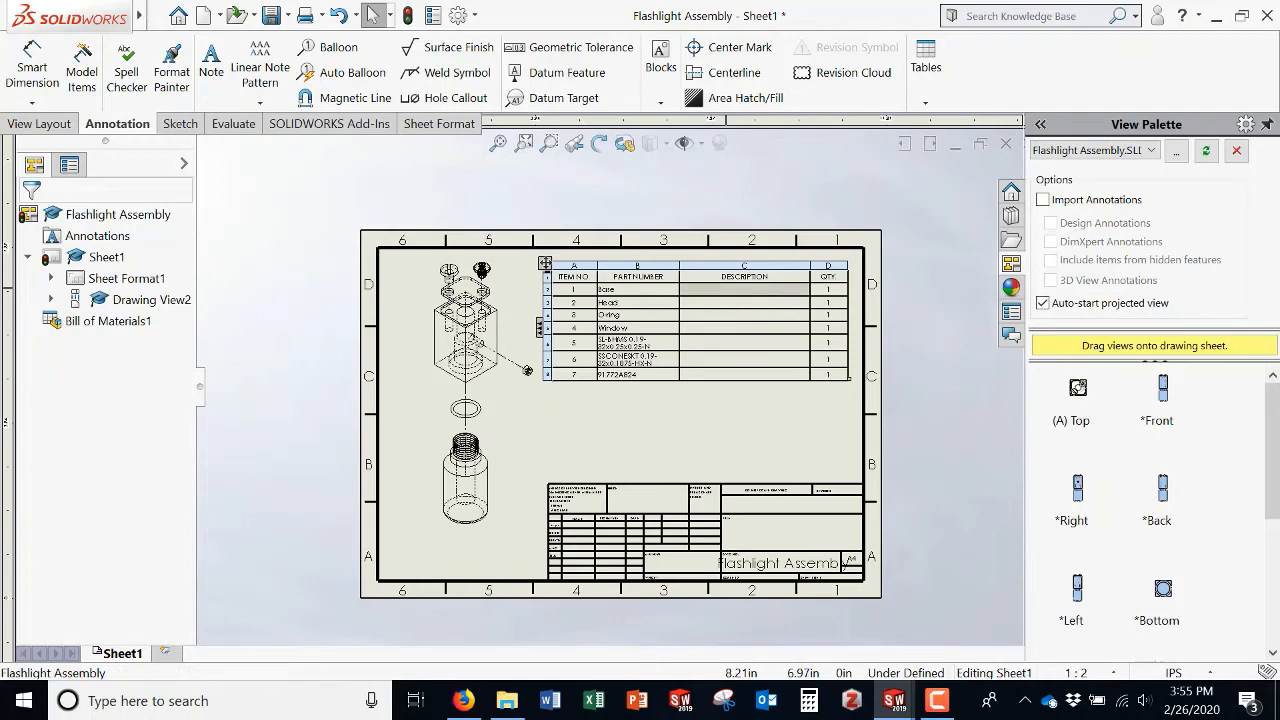
Step: Delete the DESCRIPTION column from the bill of materials
double_click(729, 297)
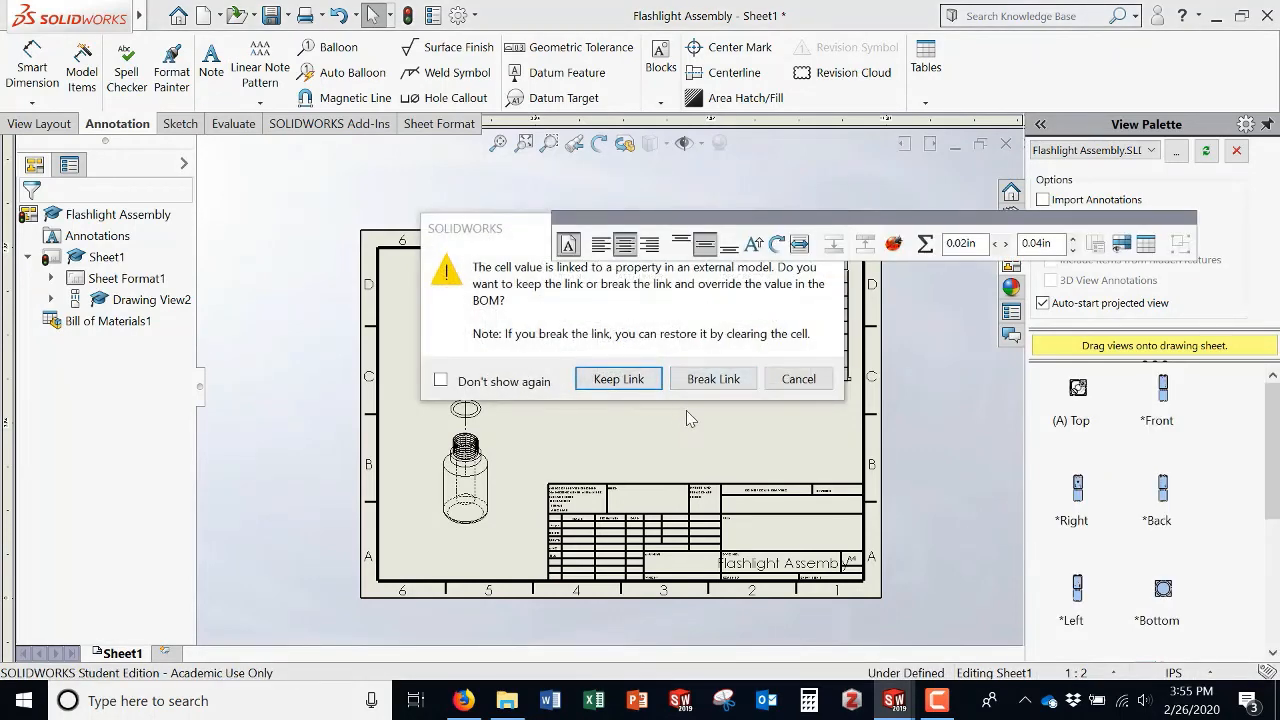
left_click(790, 381)
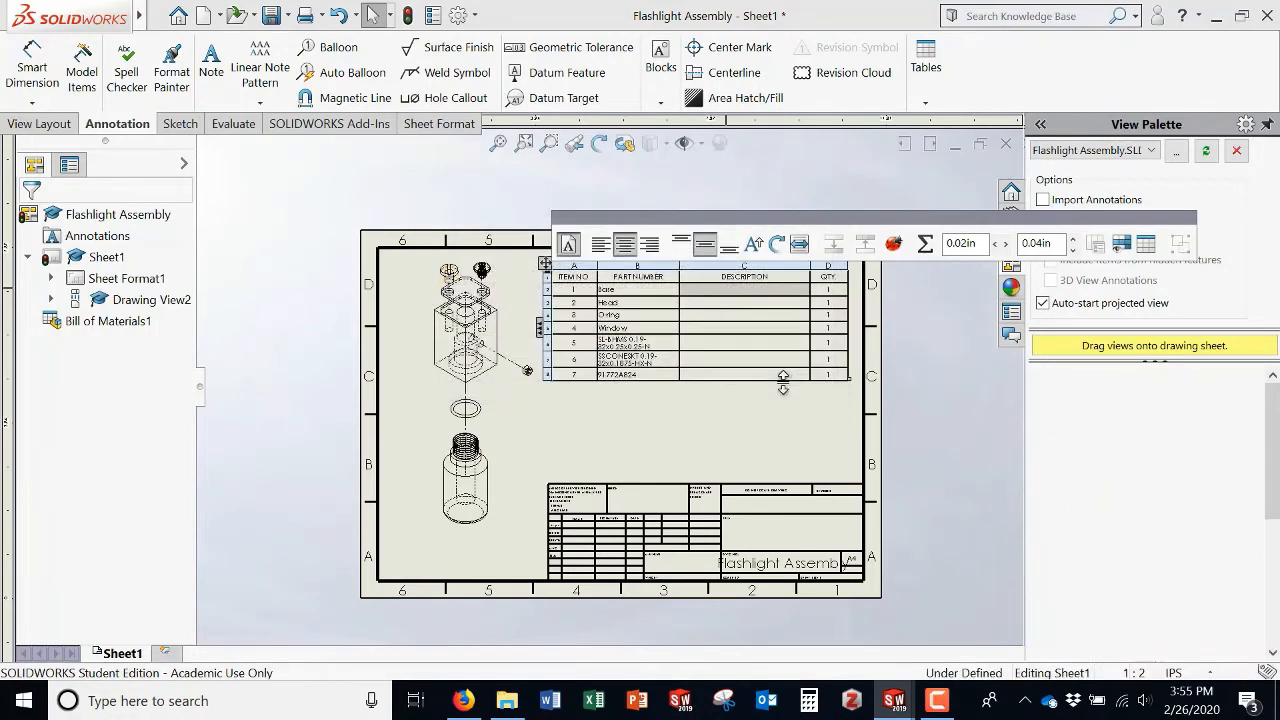
left_click(742, 265)
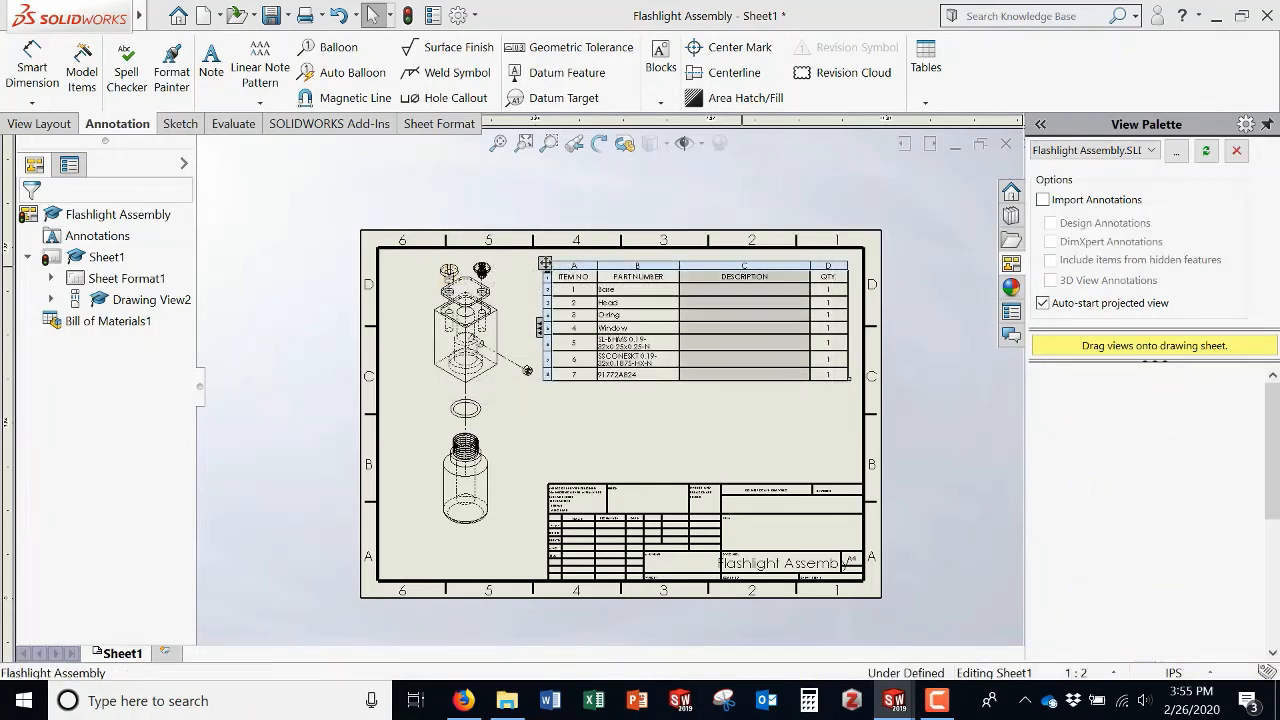
right_click(716, 262)
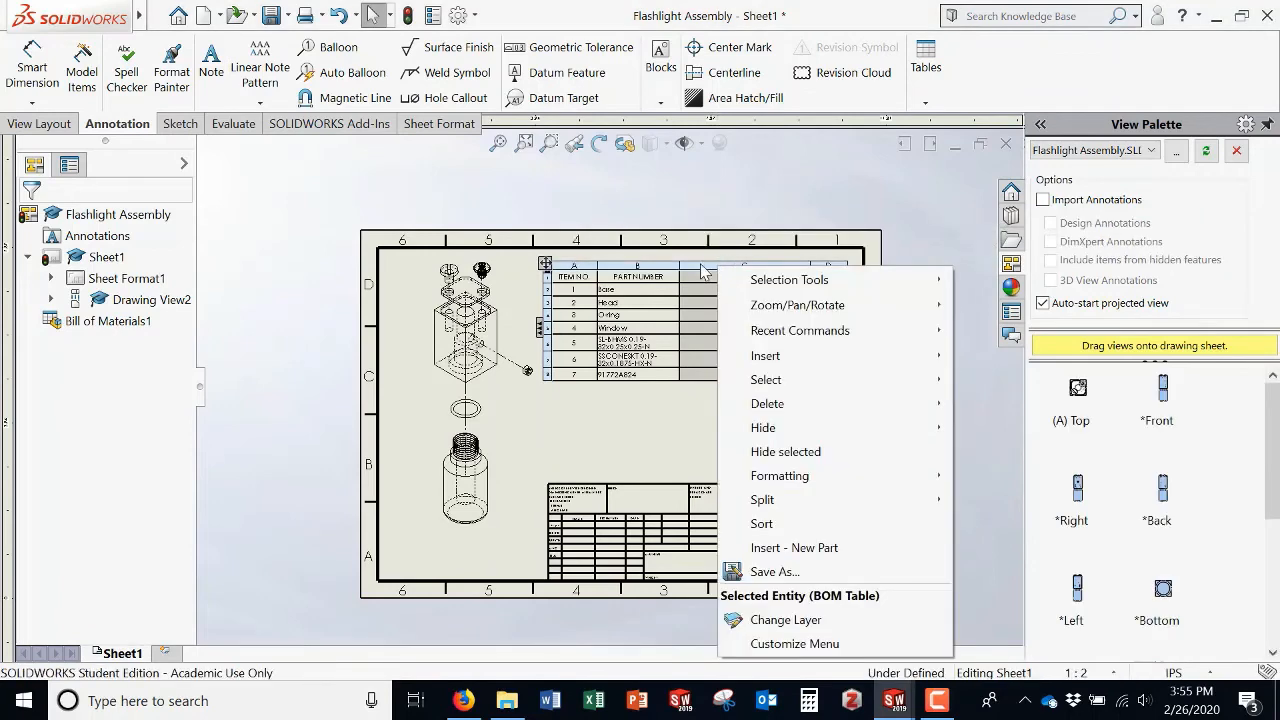
left_click(700, 263)
right_click(700, 262)
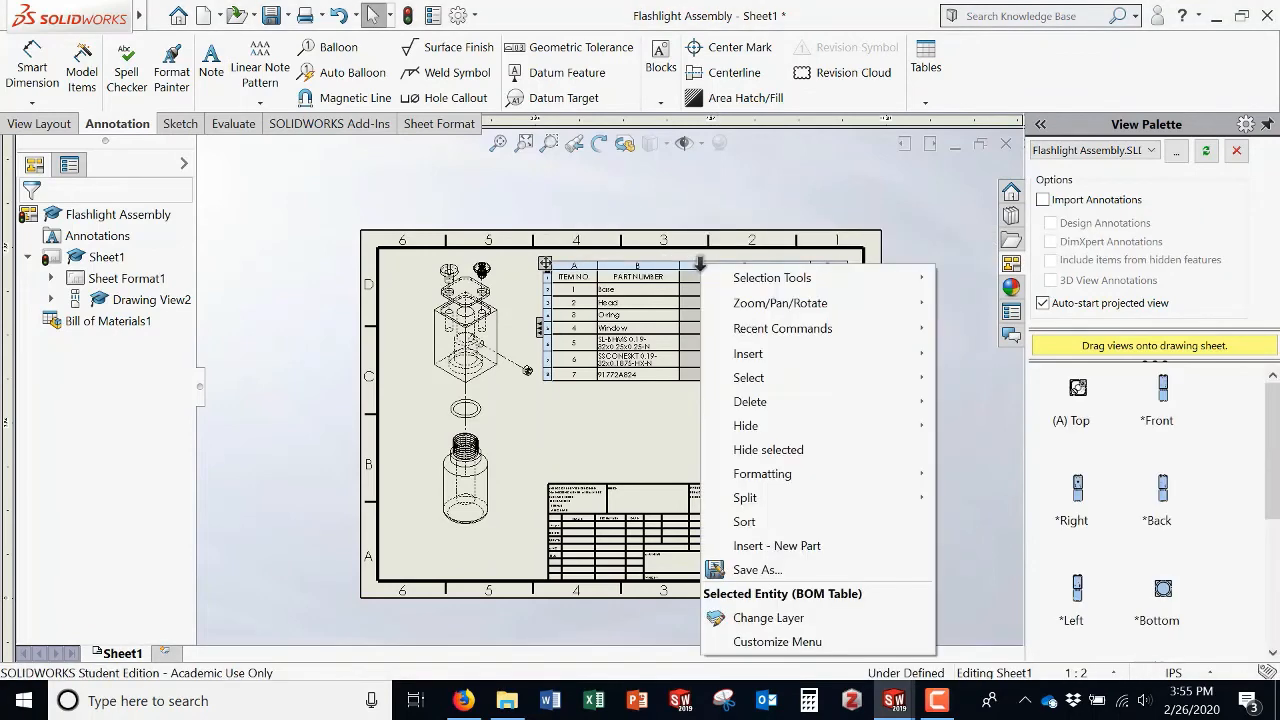
mouse_move(828, 411)
left_click(942, 426)
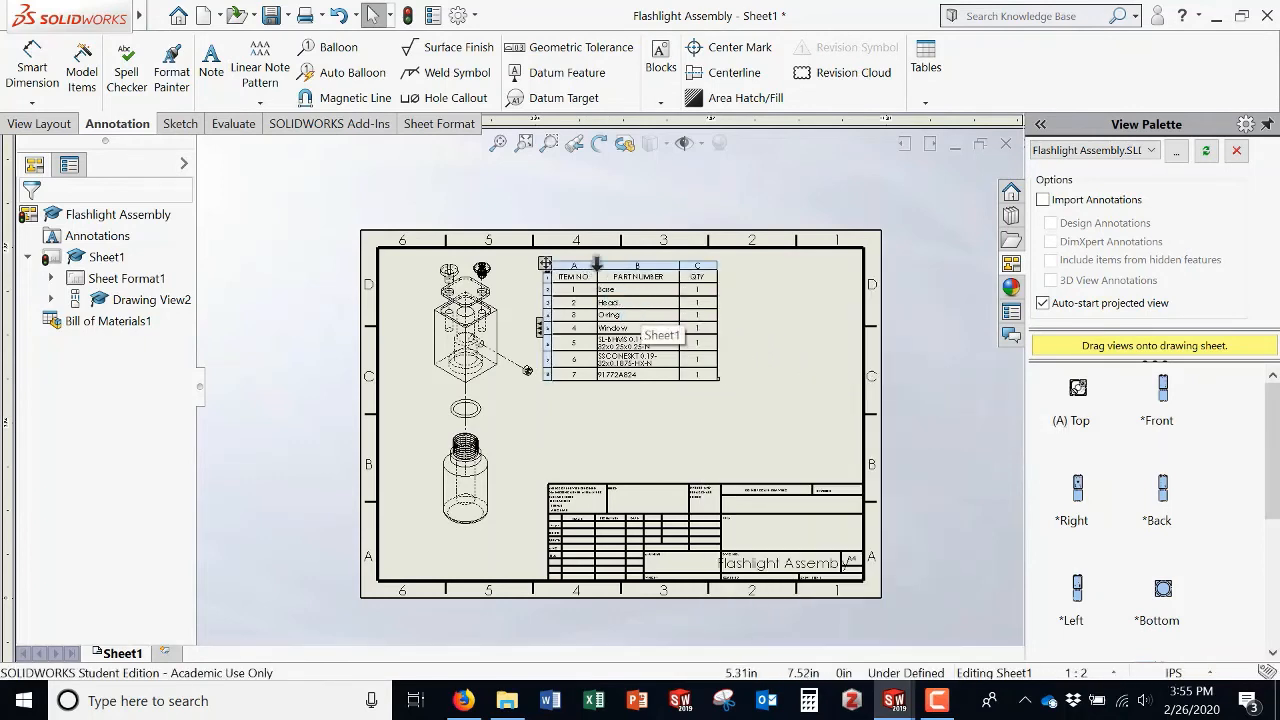
Step: Shift the bill of materials right and override item 5's part number with 10-32 Screw
mouse_move(545, 264)
left_mouse_down()
mouse_move(614, 270)
mouse_move(600, 275)
left_mouse_up()
left_click(612, 286)
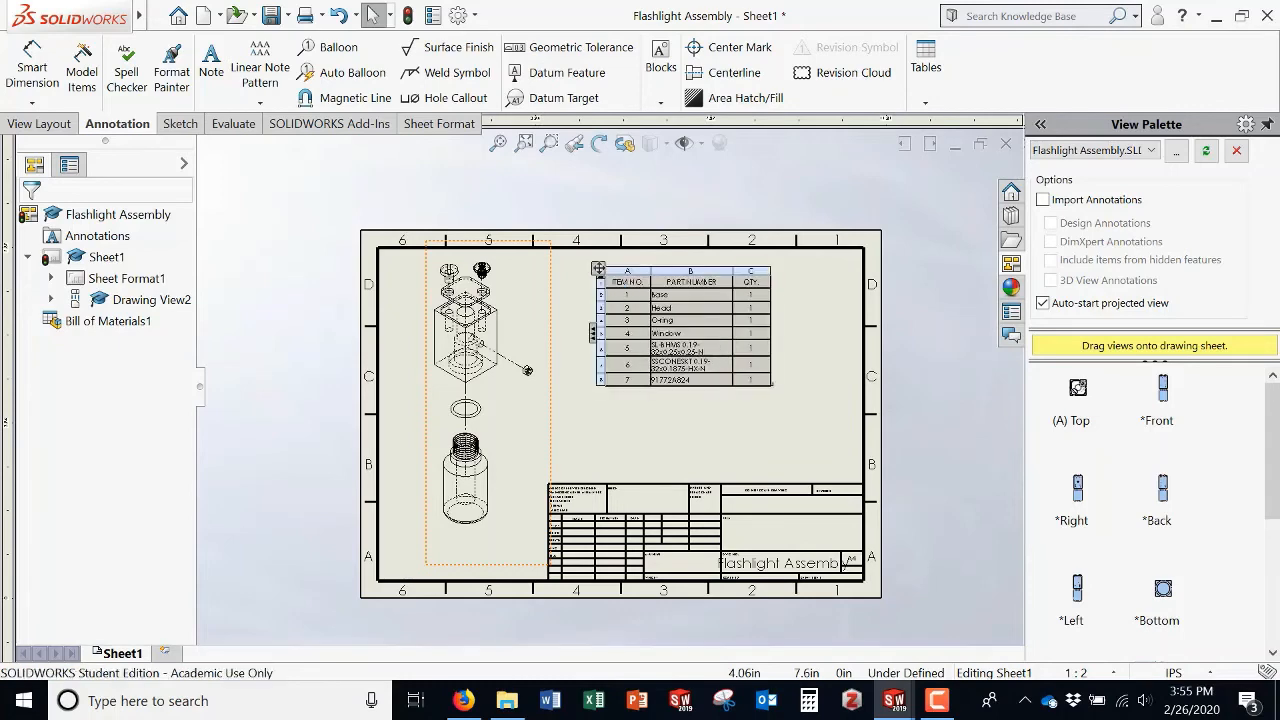
double_click(697, 357)
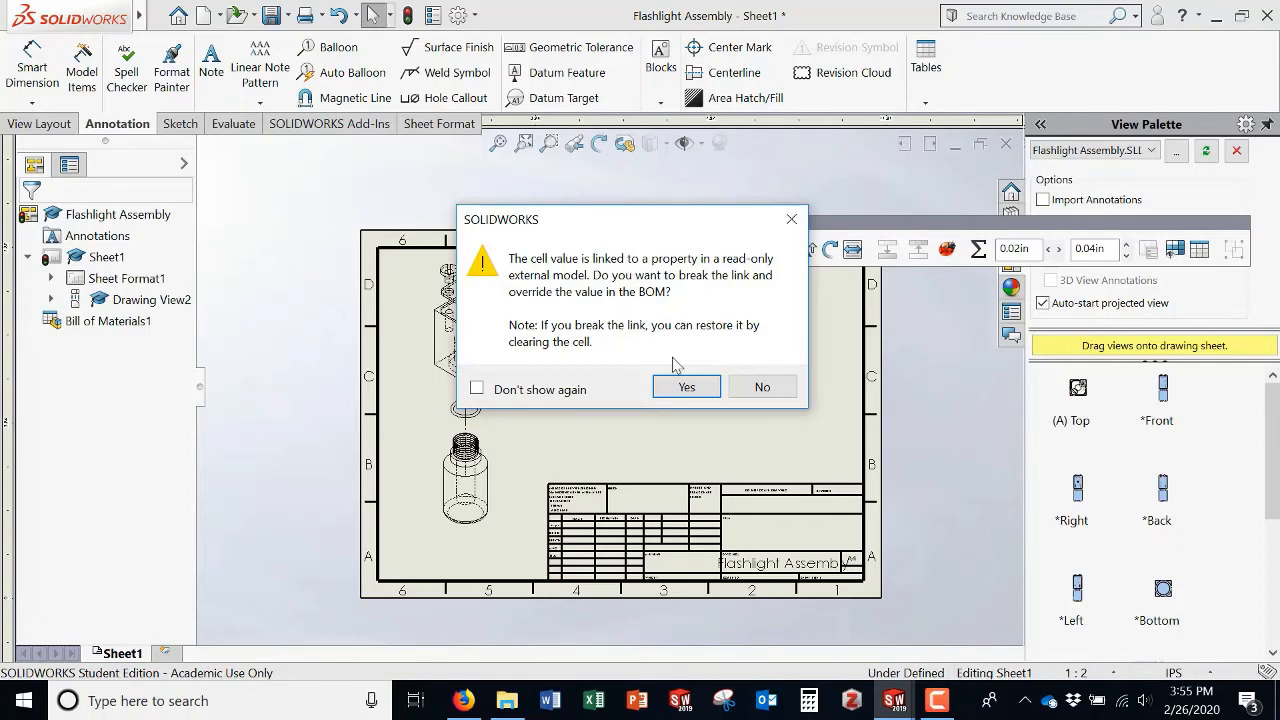
left_click(687, 388)
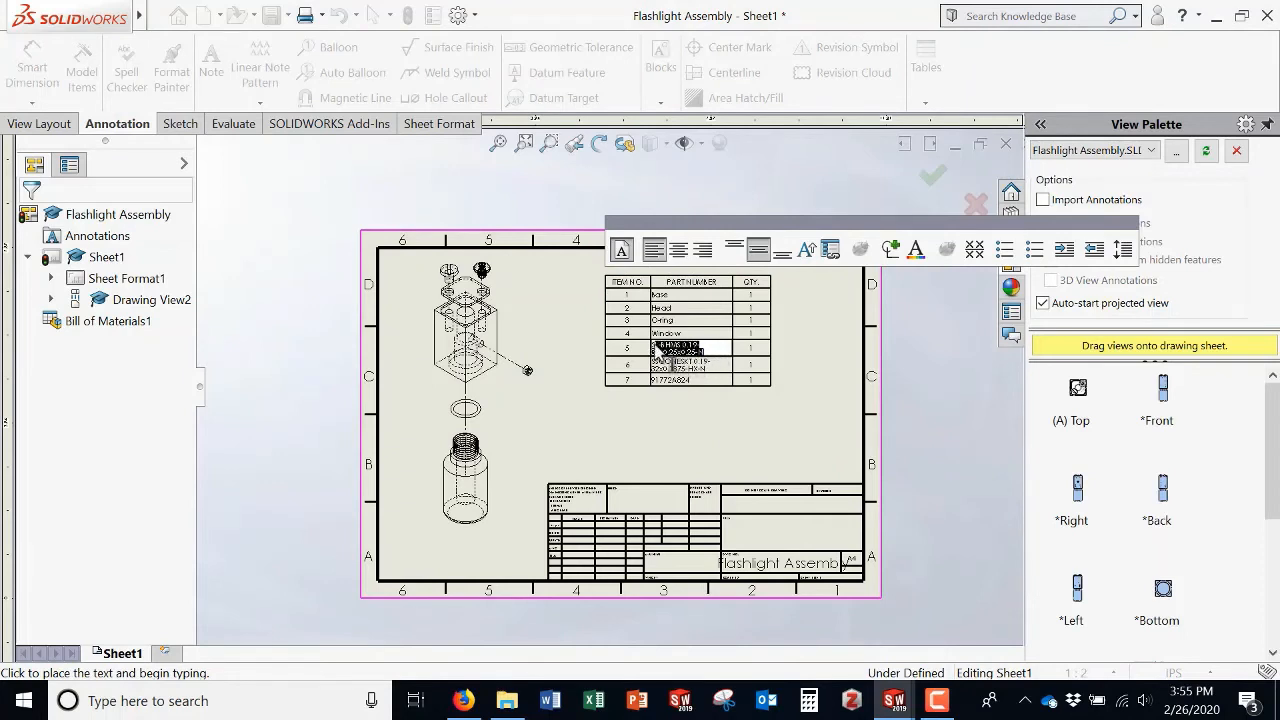
type("19")
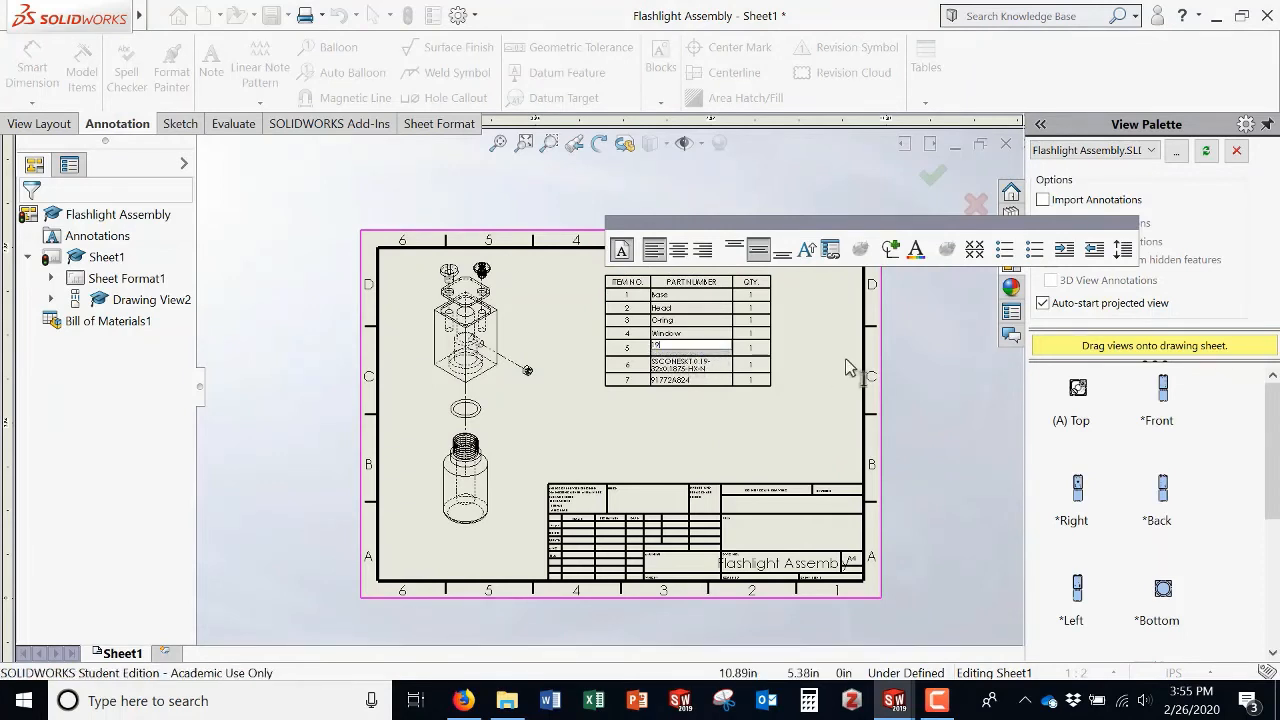
type("-80")
key("BackSpace")
key("BackSpace")
key("BackSpace")
key("BackSpace")
type("0-32")
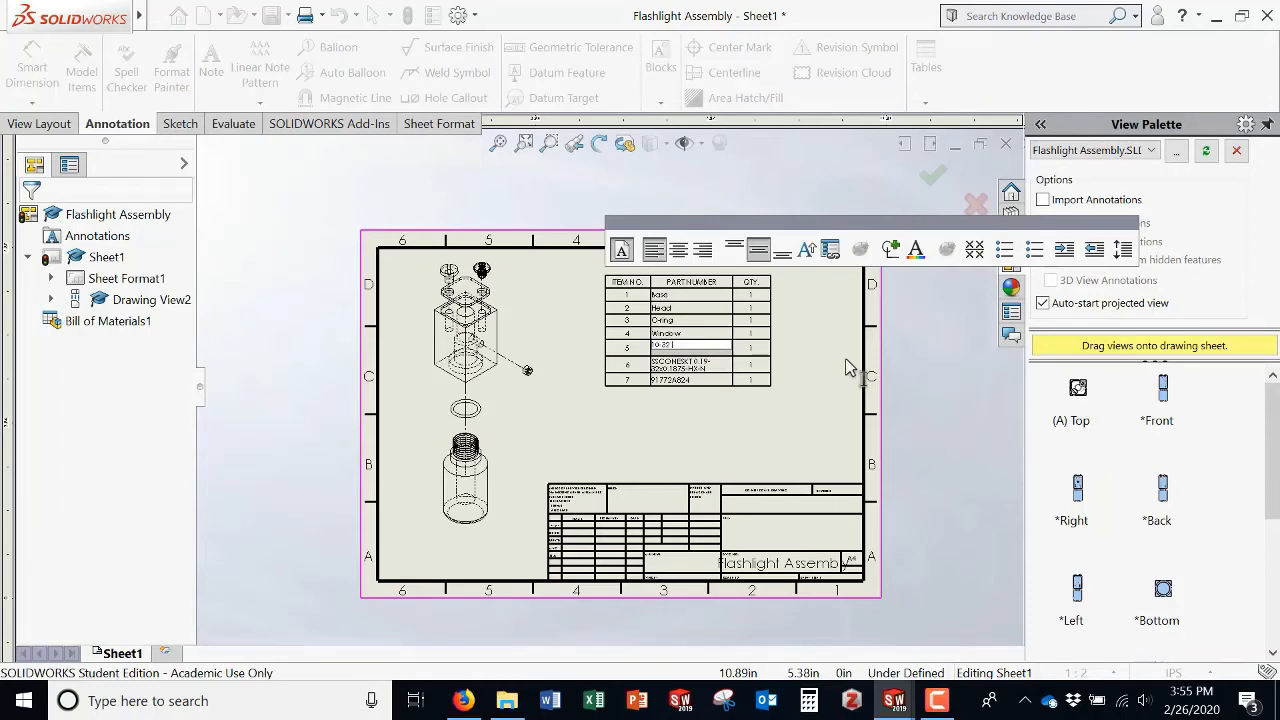
type(" Screw")
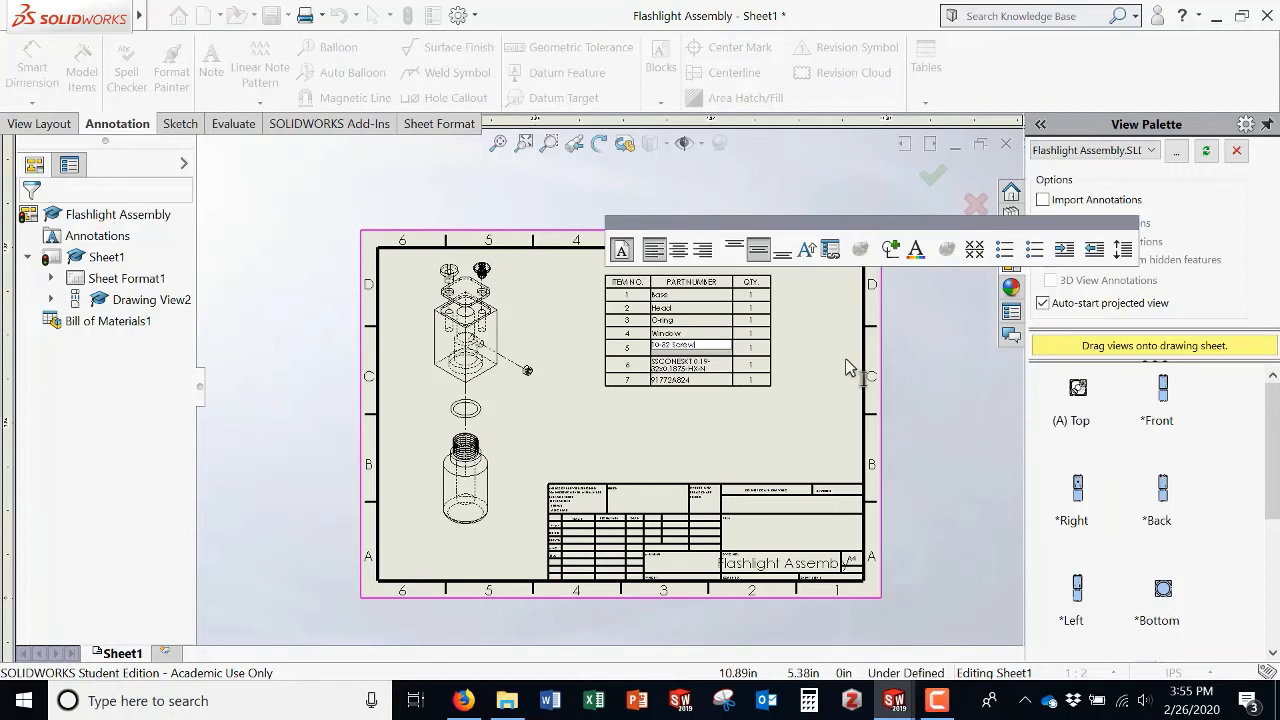
left_click(700, 364)
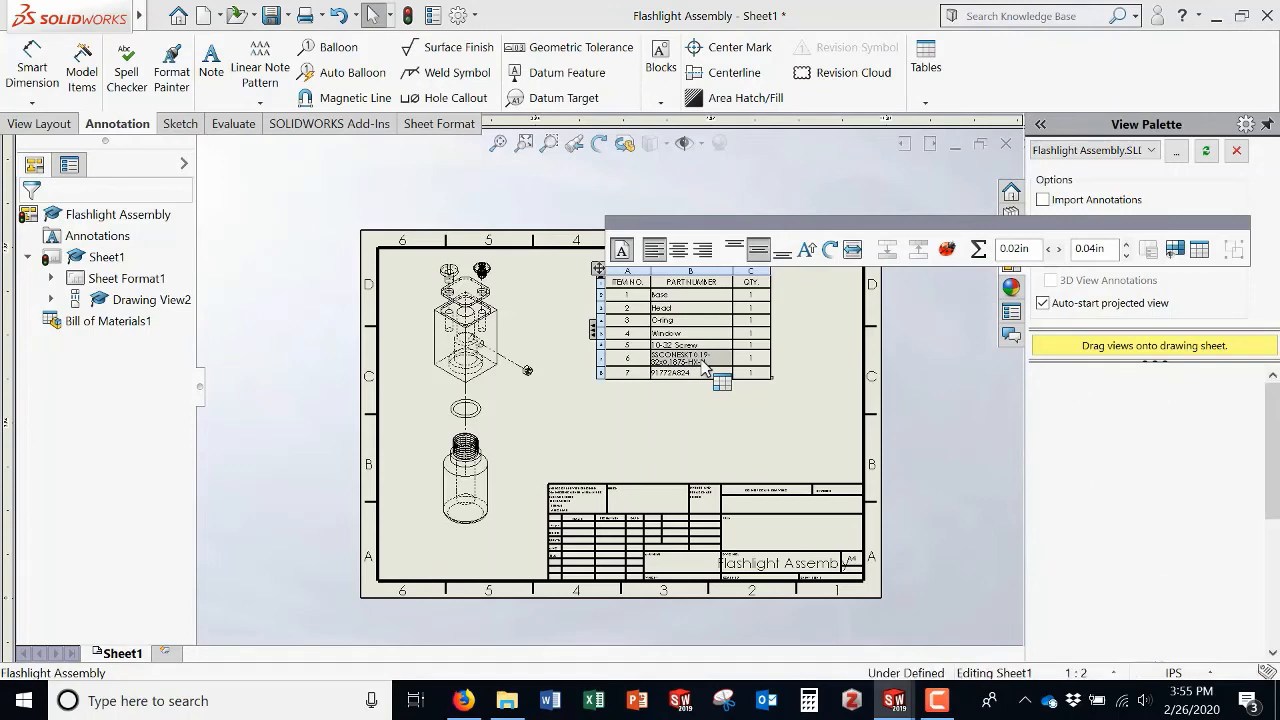
Step: Override item 6's part number in the bill of materials with 10-32 Screw Short
double_click(703, 368)
left_click(687, 388)
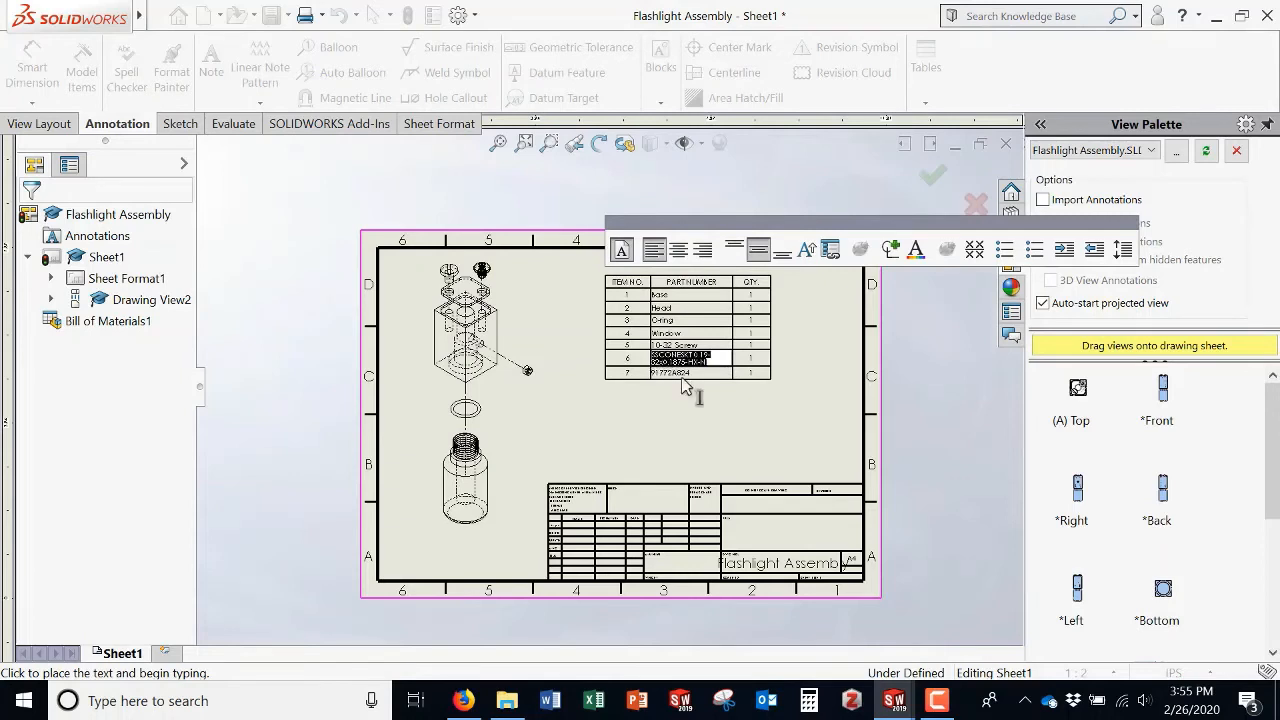
type("10-32 Screw")
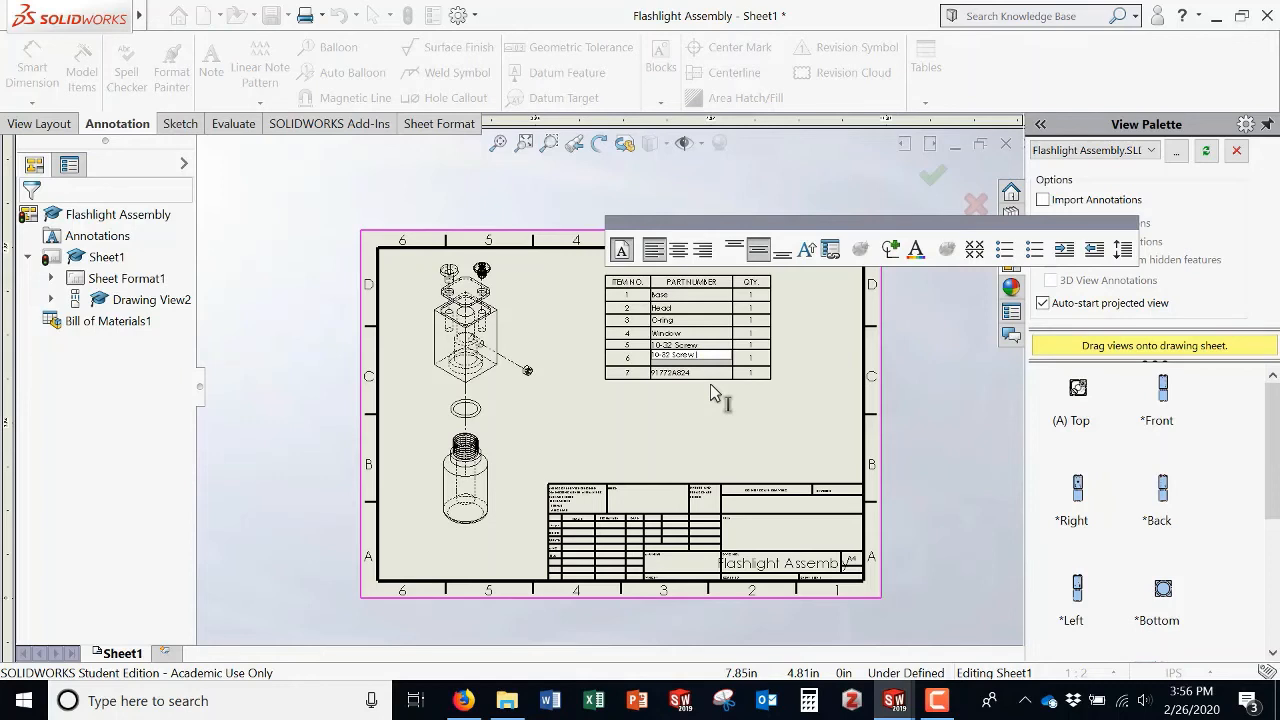
type("Short")
left_click(699, 373)
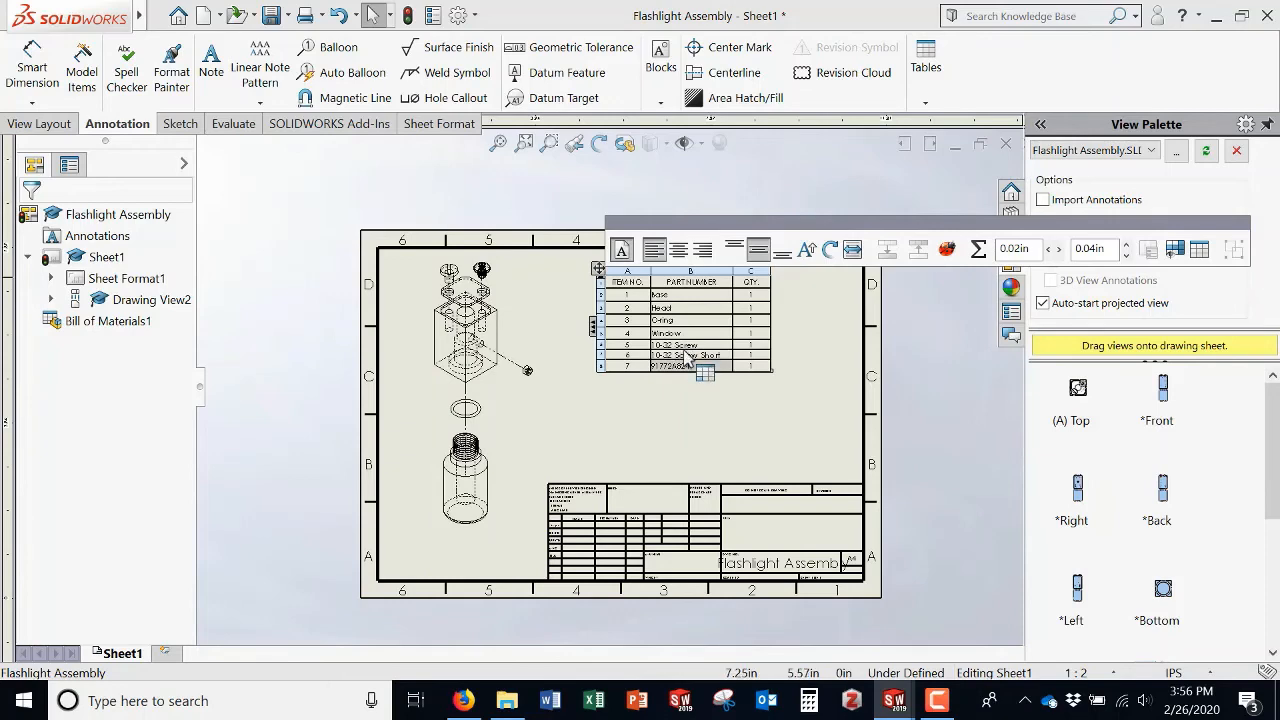
Step: Switch to the Flashlight Assembly window and select the binding head screw in the exploded model
mouse_move(896, 704)
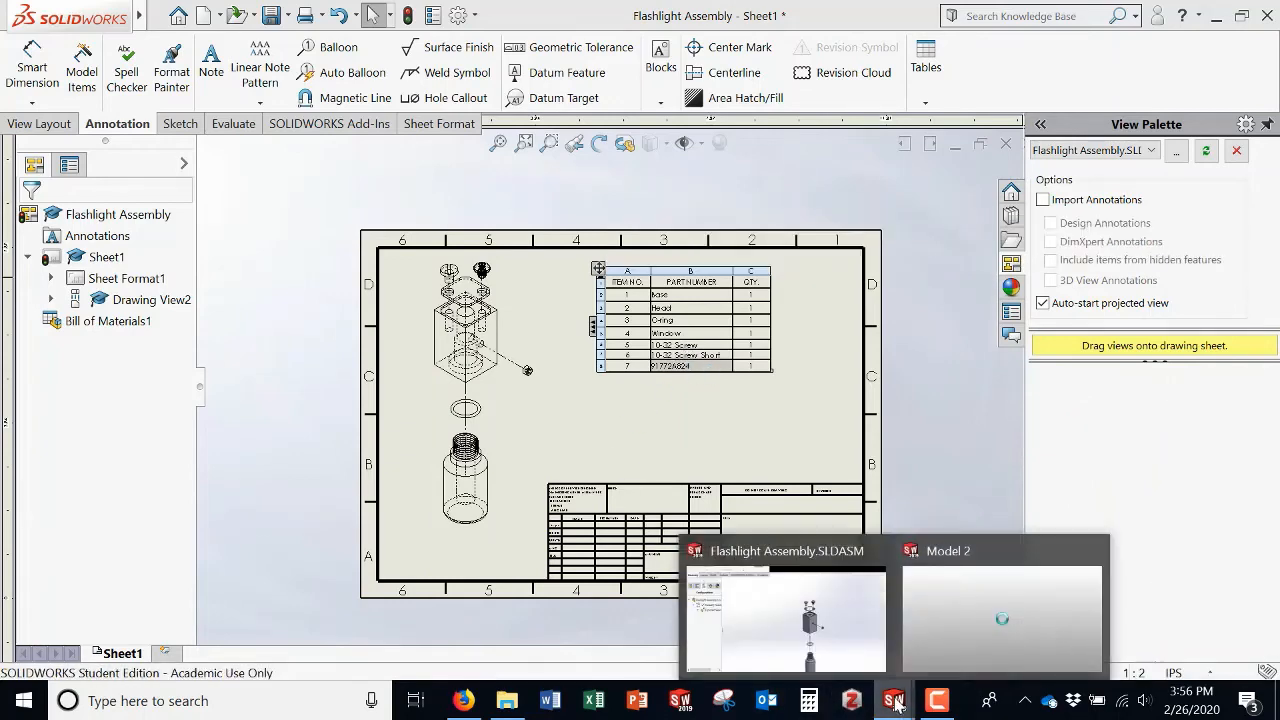
left_click(800, 618)
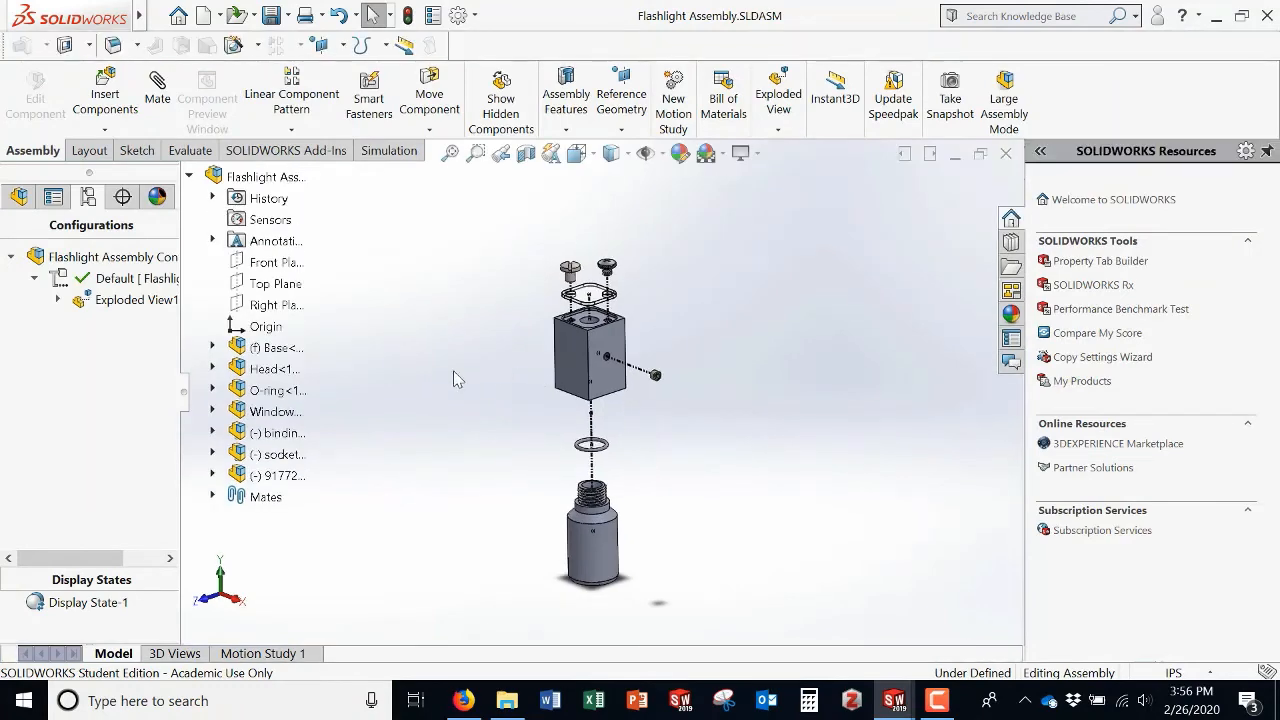
left_click(17, 197)
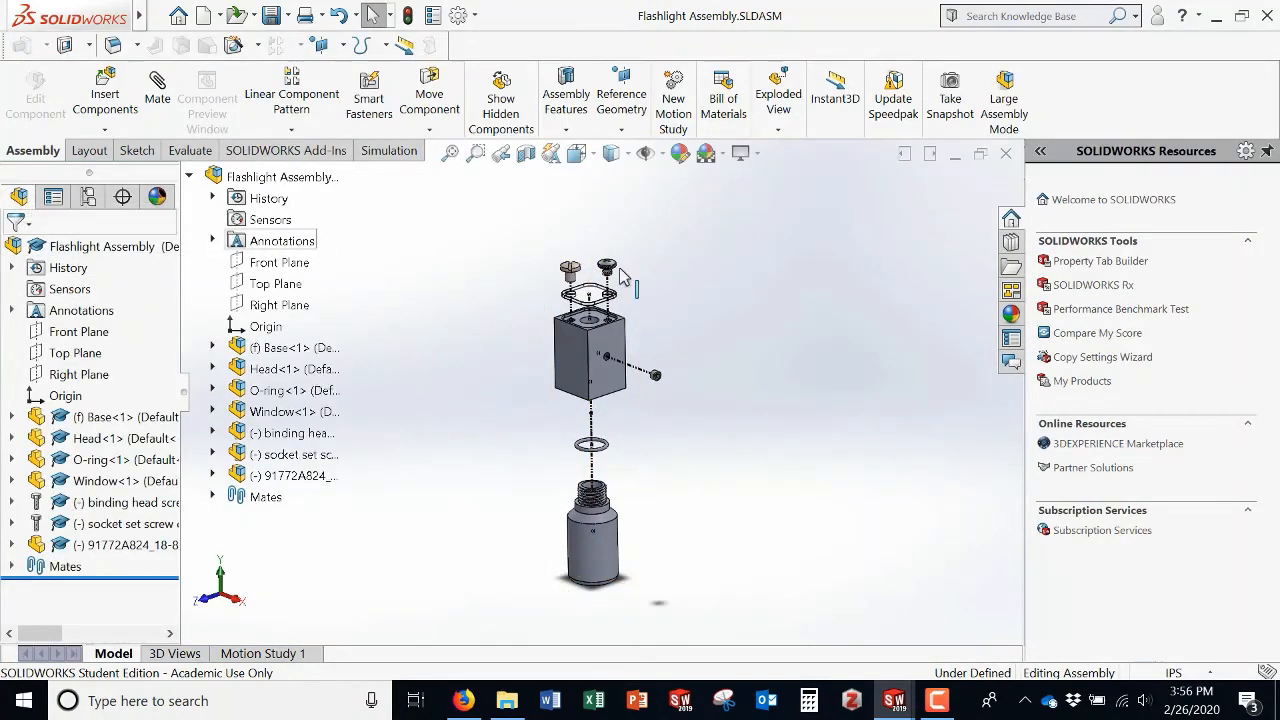
scroll(620, 275, "down", 4)
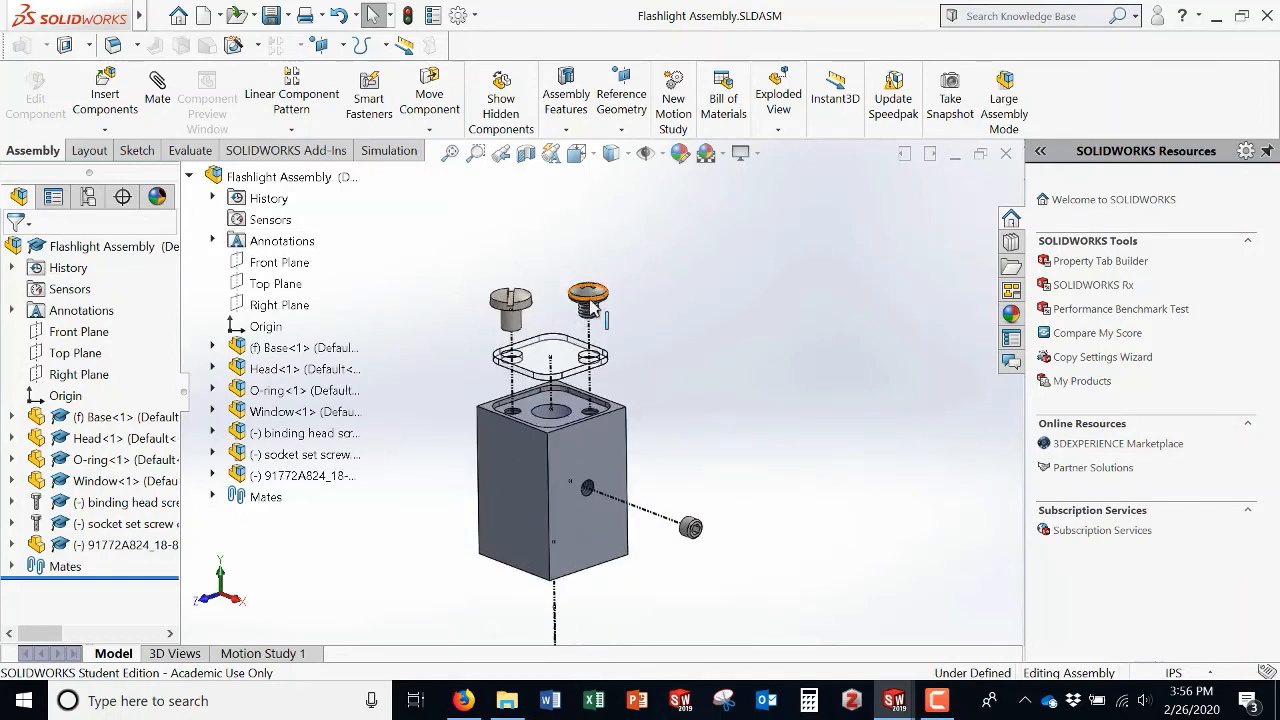
left_click(523, 310)
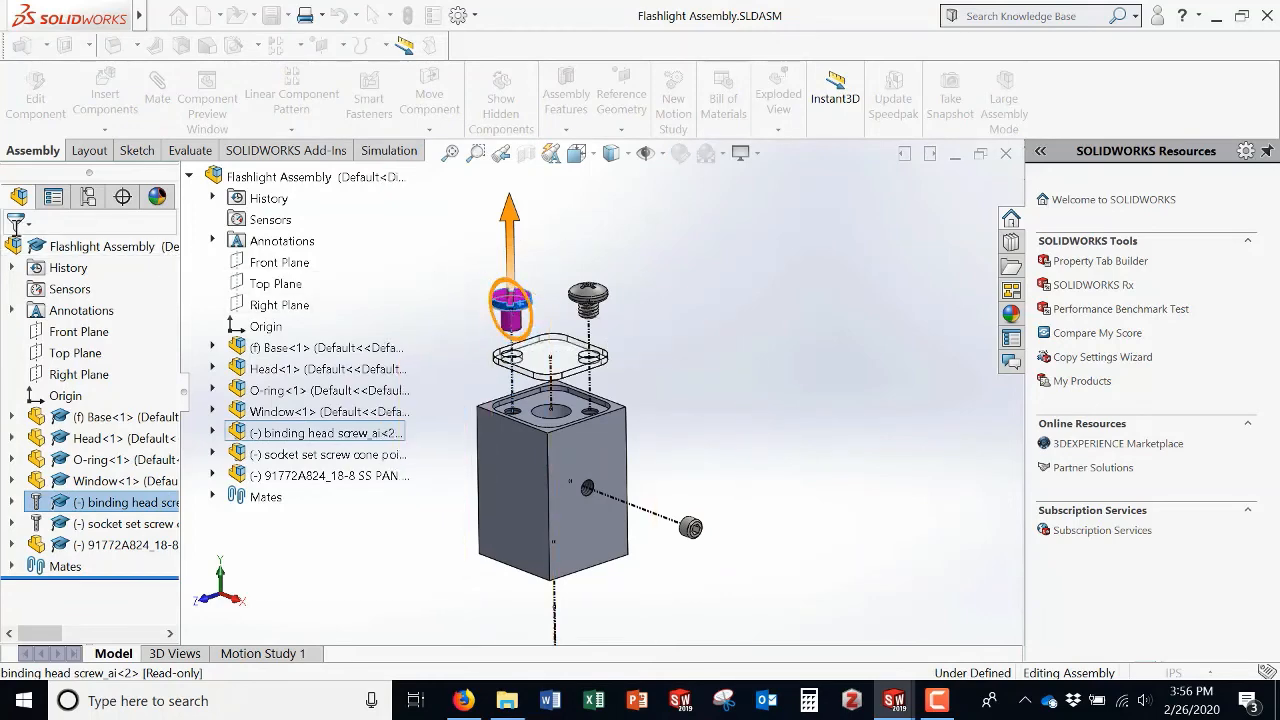
Step: Collapse the exploded view from the assembly's configurations and return to the model tree
left_click(88, 197)
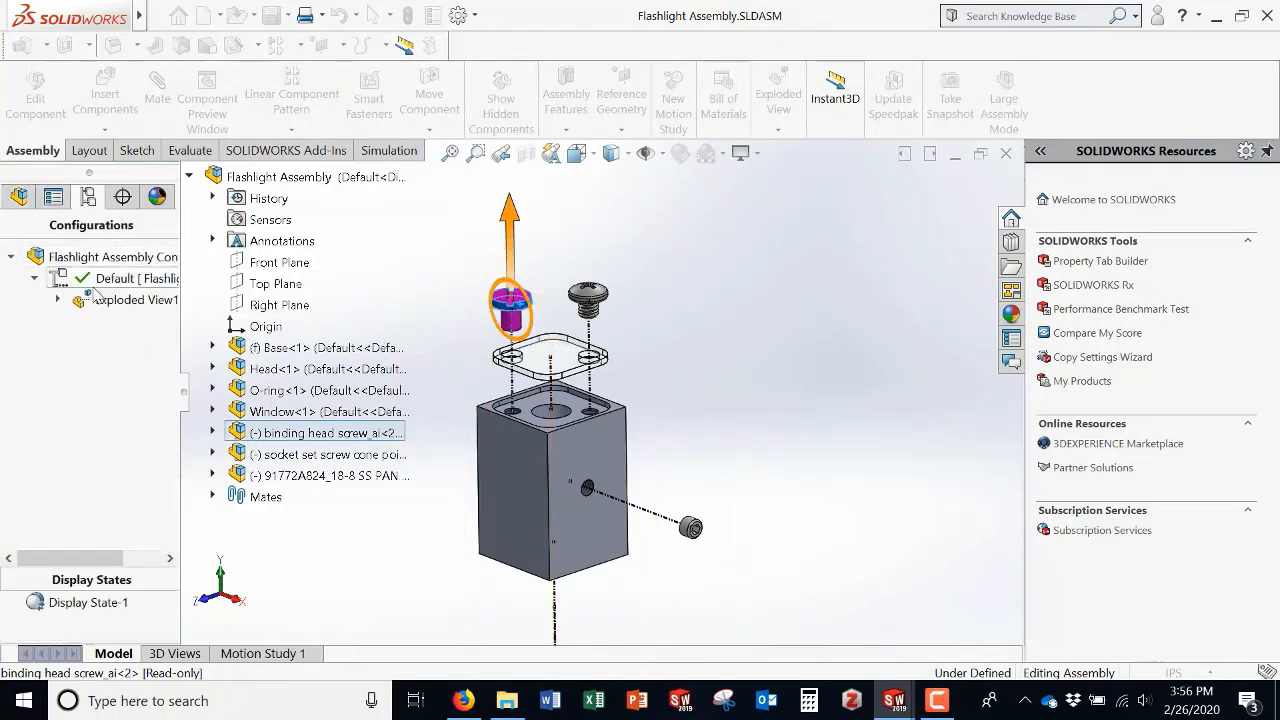
right_click(105, 299)
left_click(155, 311)
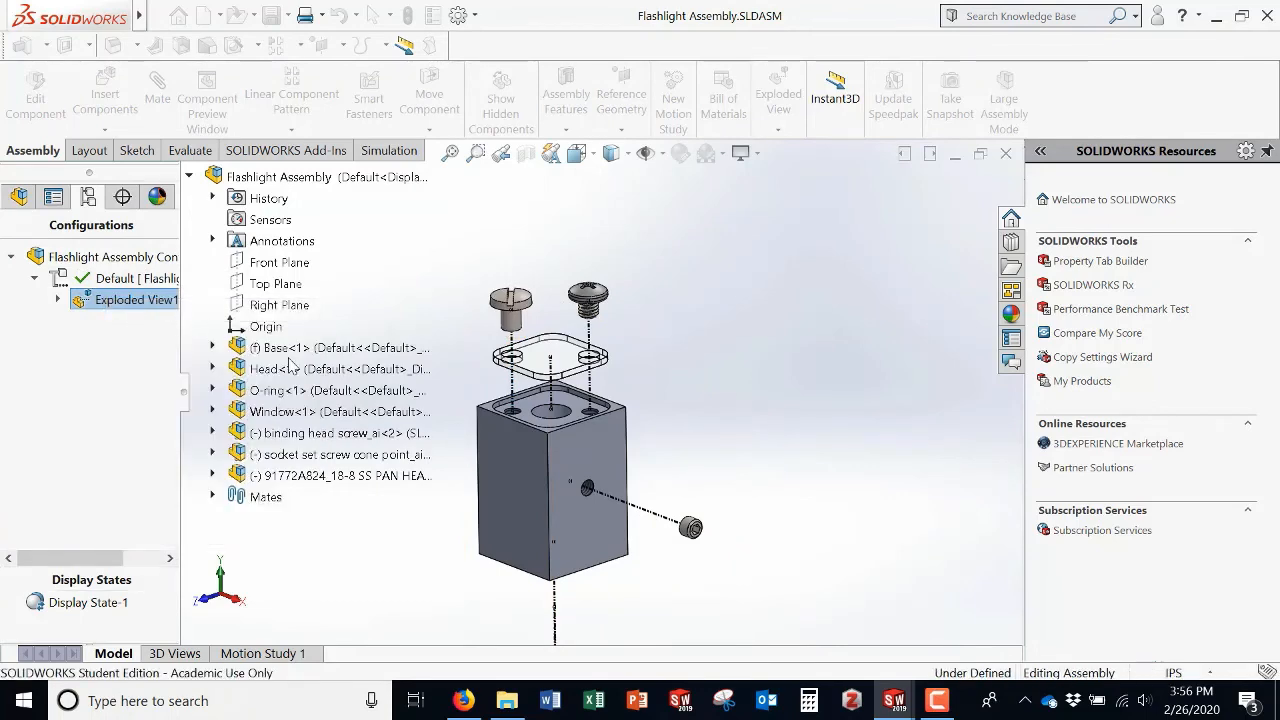
left_click(19, 197)
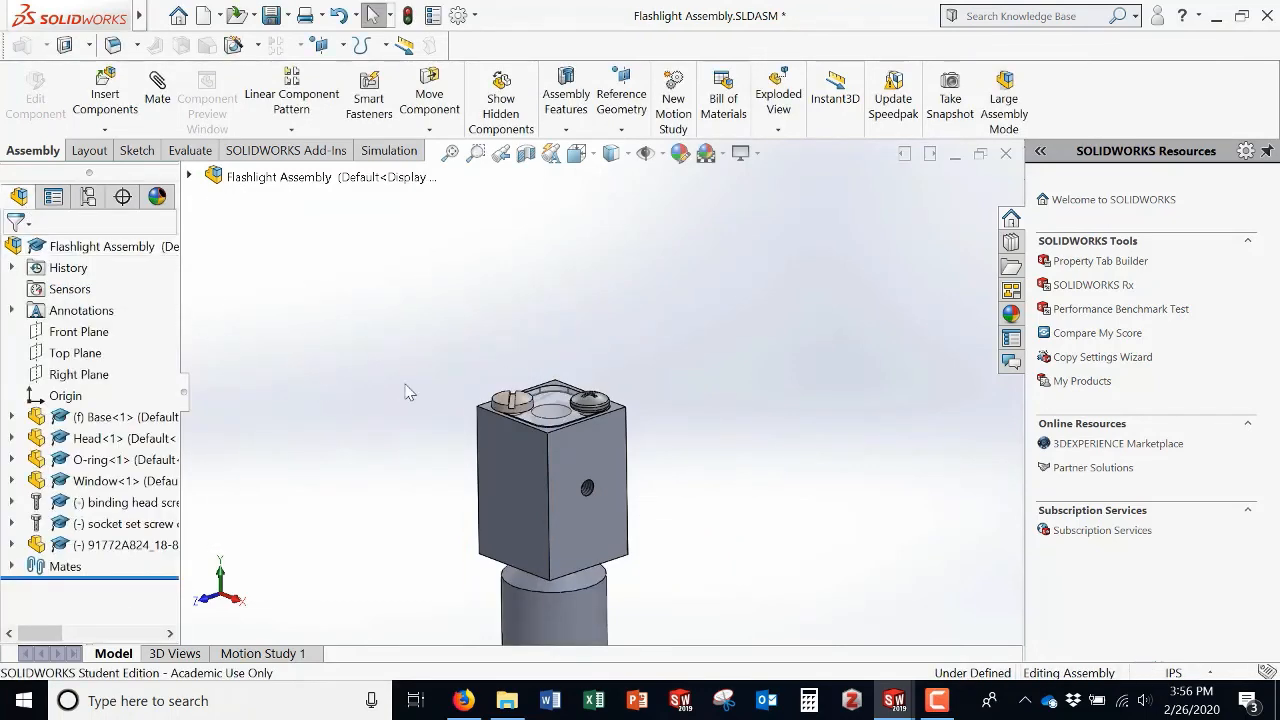
Step: Delete the binding head screw component along with its dependent explode step and mates
left_click(527, 405)
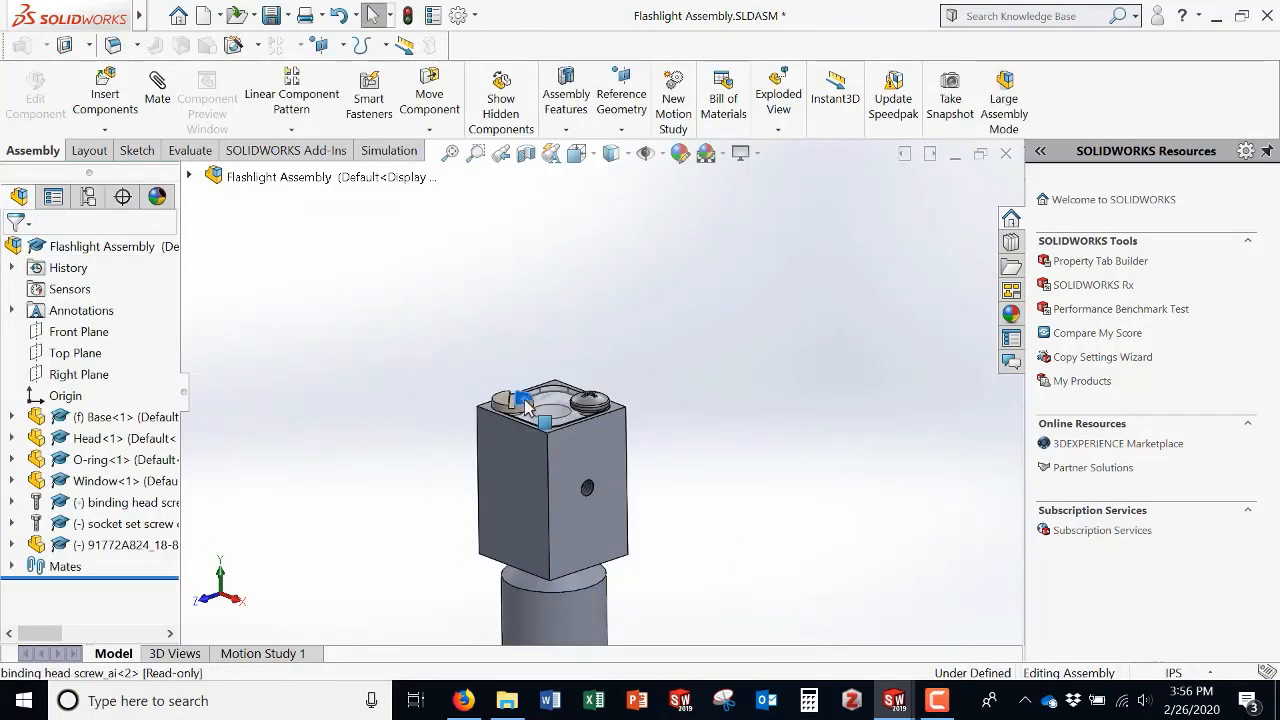
right_click(142, 508)
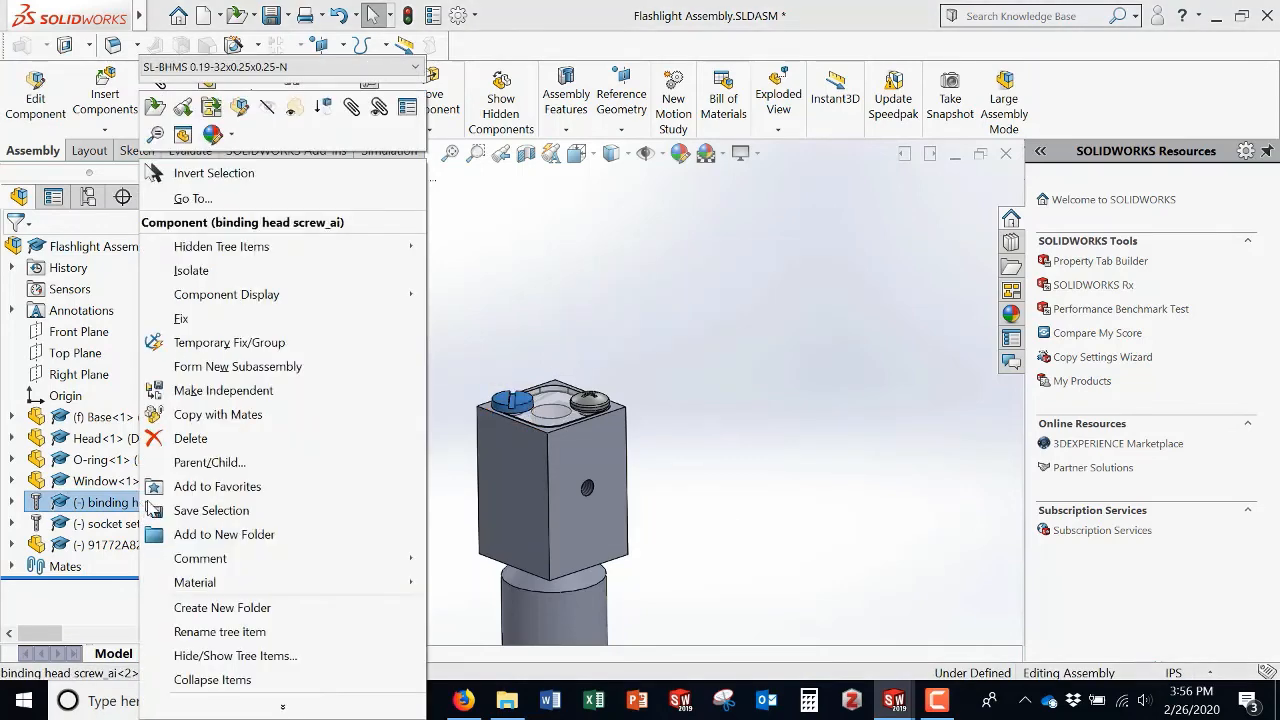
left_click(210, 446)
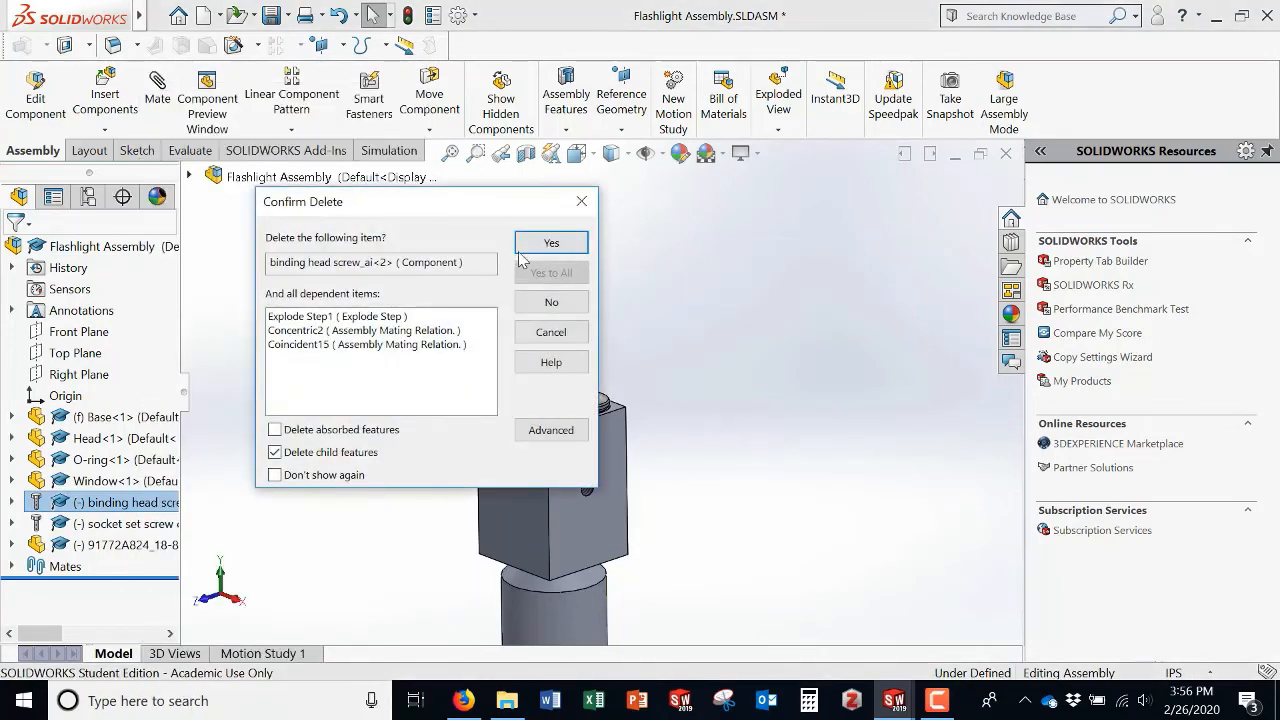
left_click(548, 243)
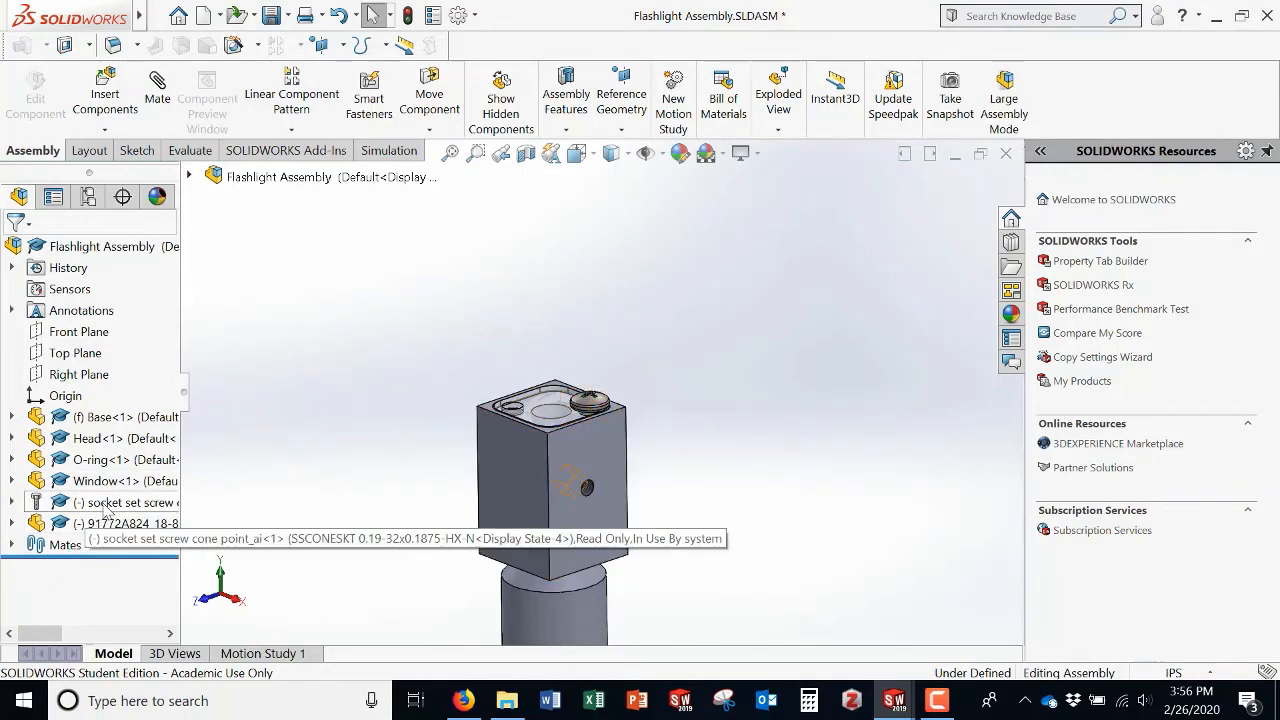
Step: Add a second copy of the pan head Phillips machine screw and drag it clear above the head
left_click(120, 503)
left_click(118, 523)
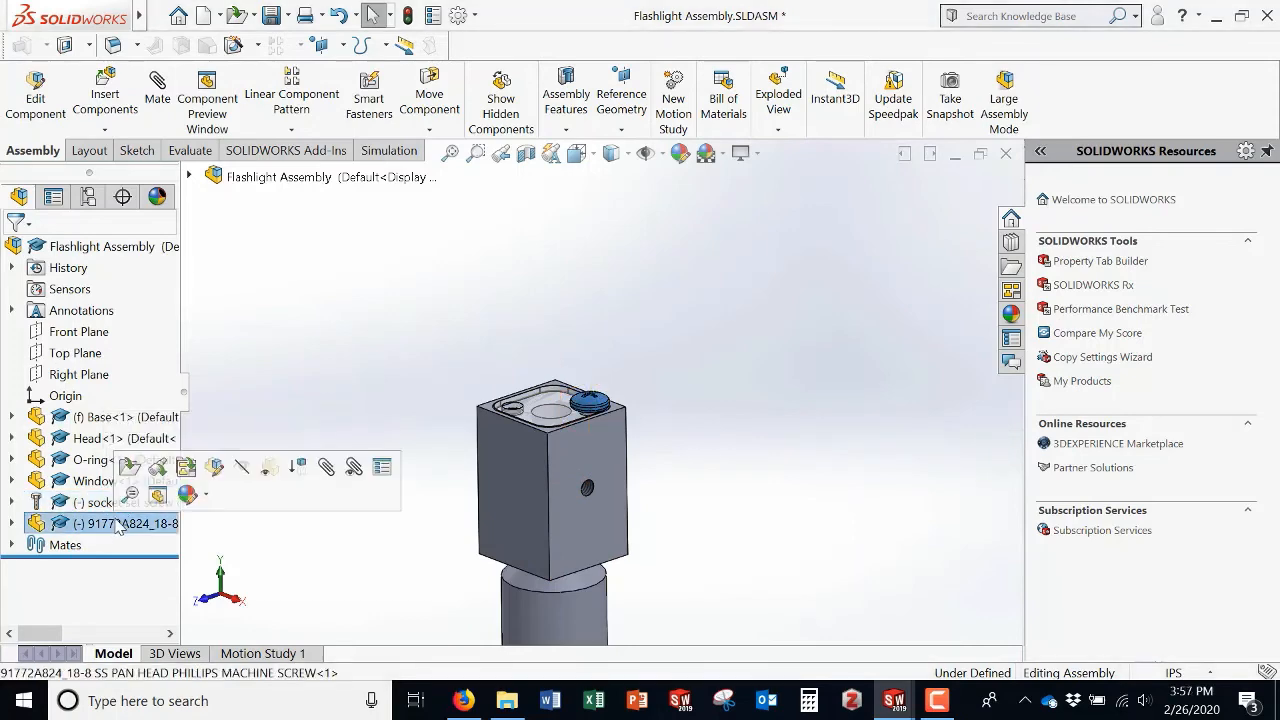
right_click(120, 522)
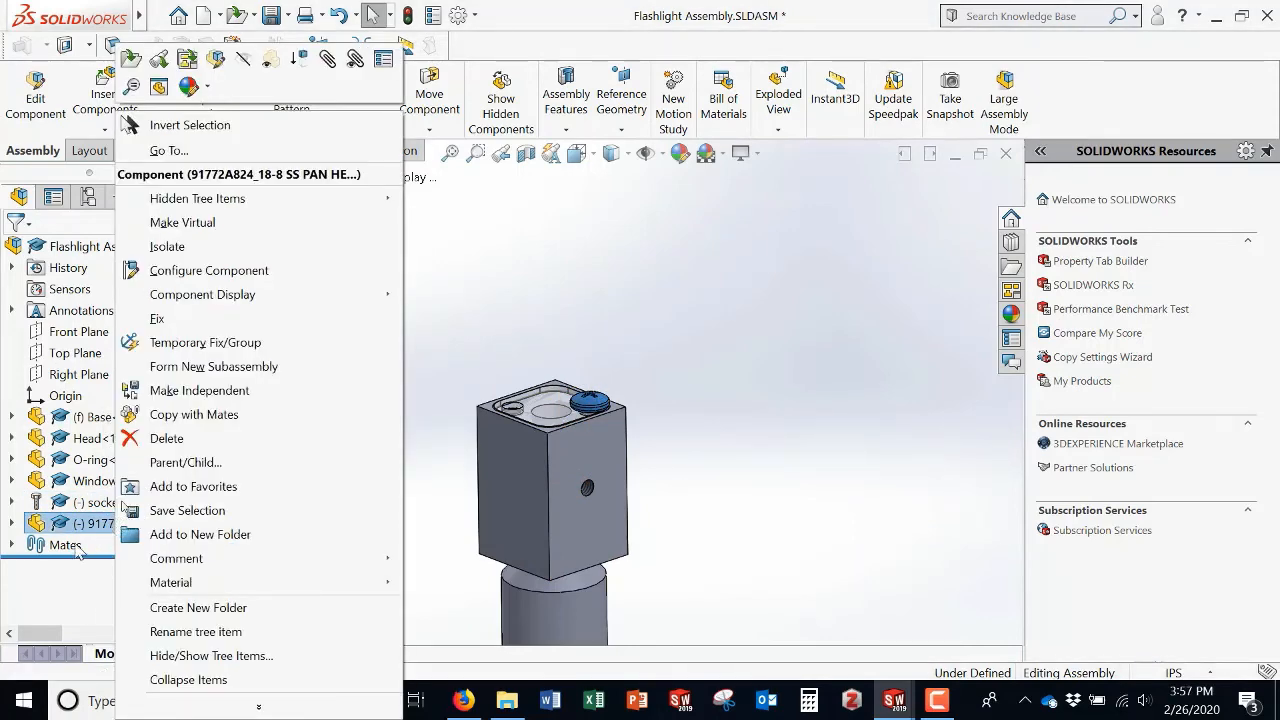
left_click(85, 577)
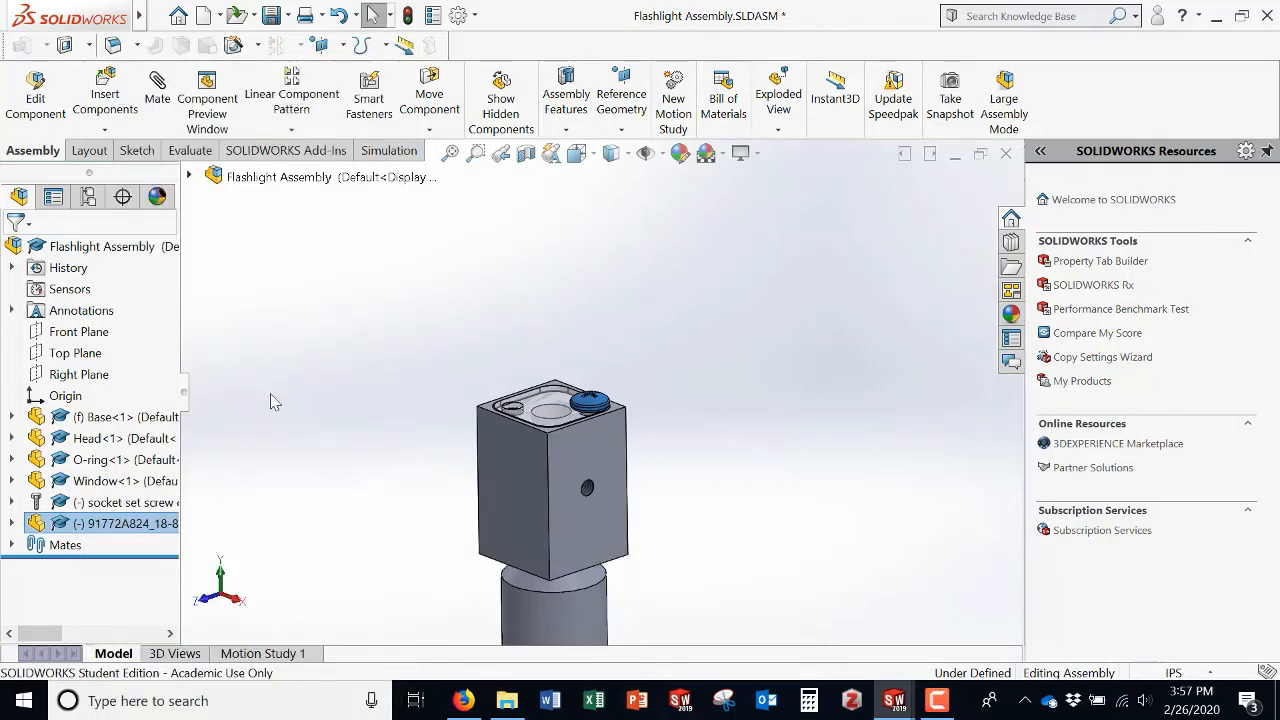
left_click(321, 394)
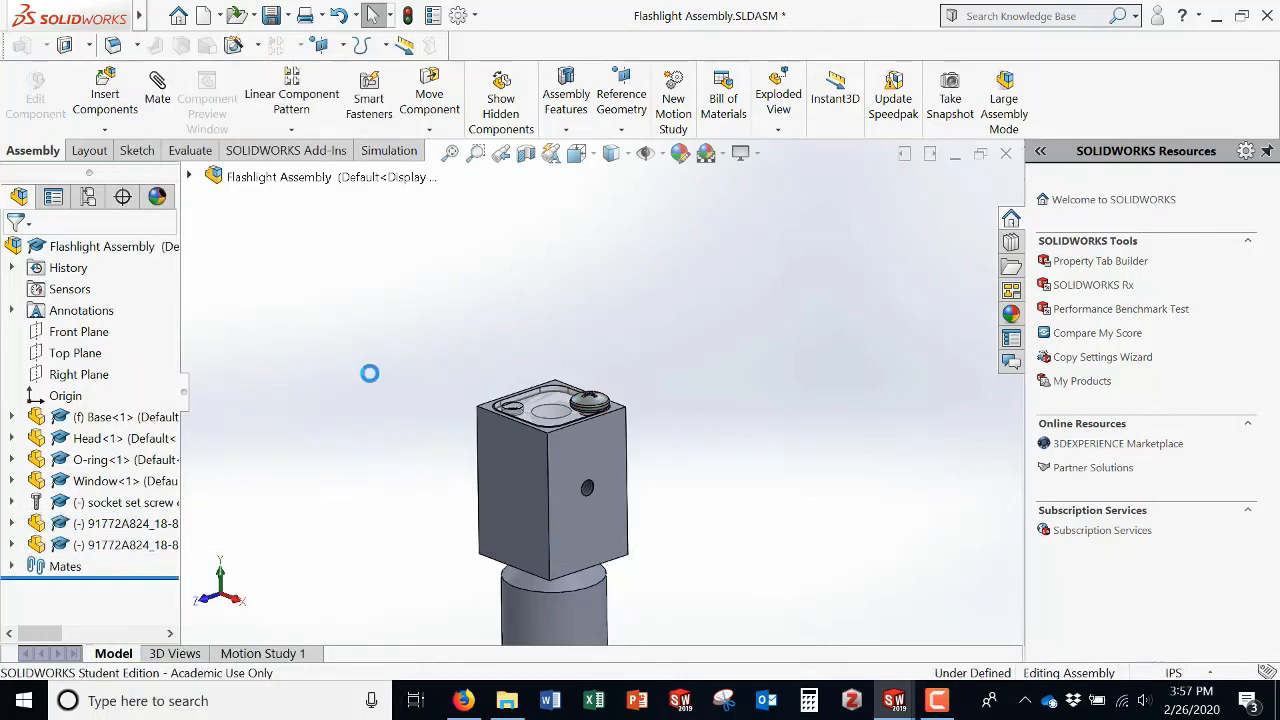
left_click(596, 404)
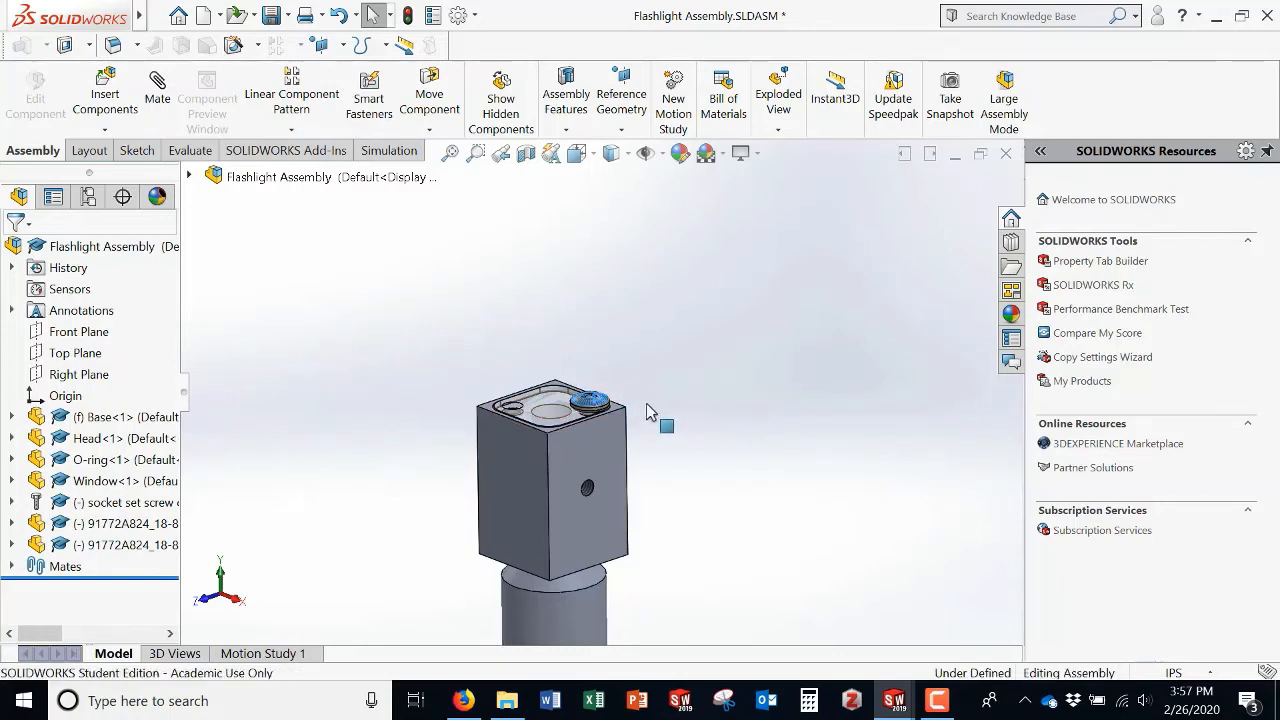
scroll(590, 420, "down", 5)
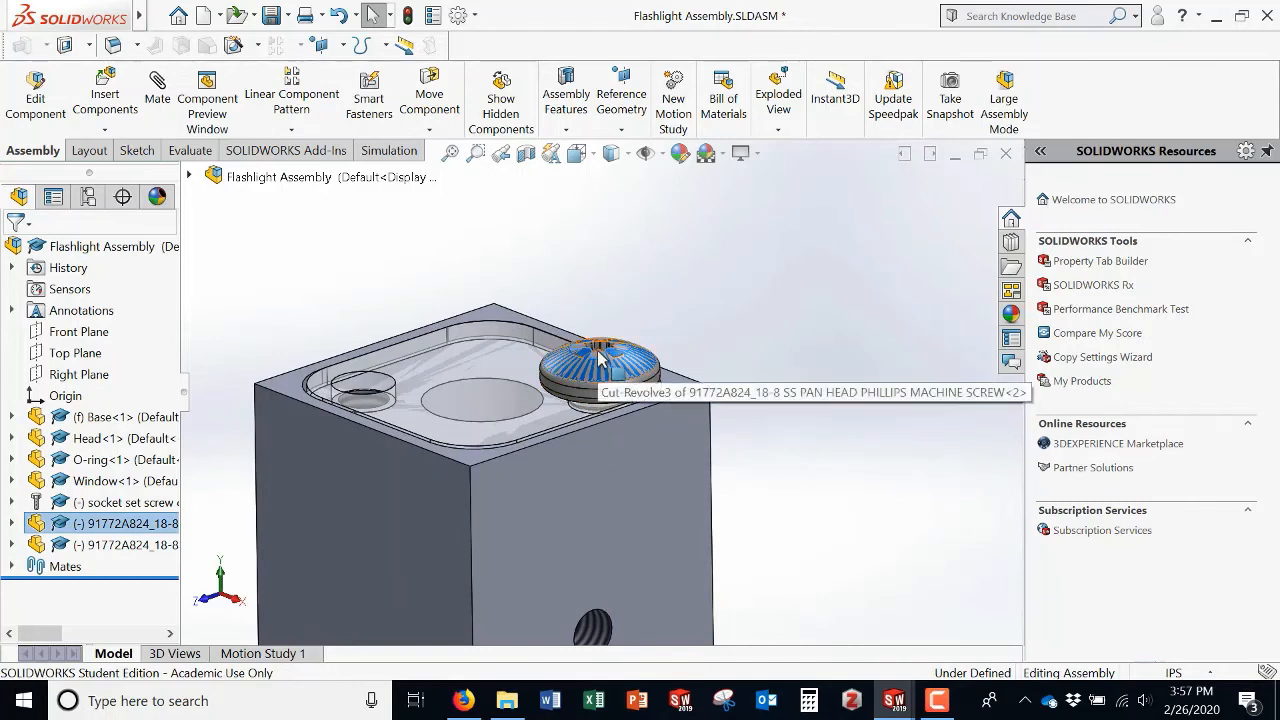
left_click_drag(600, 360, 765, 388)
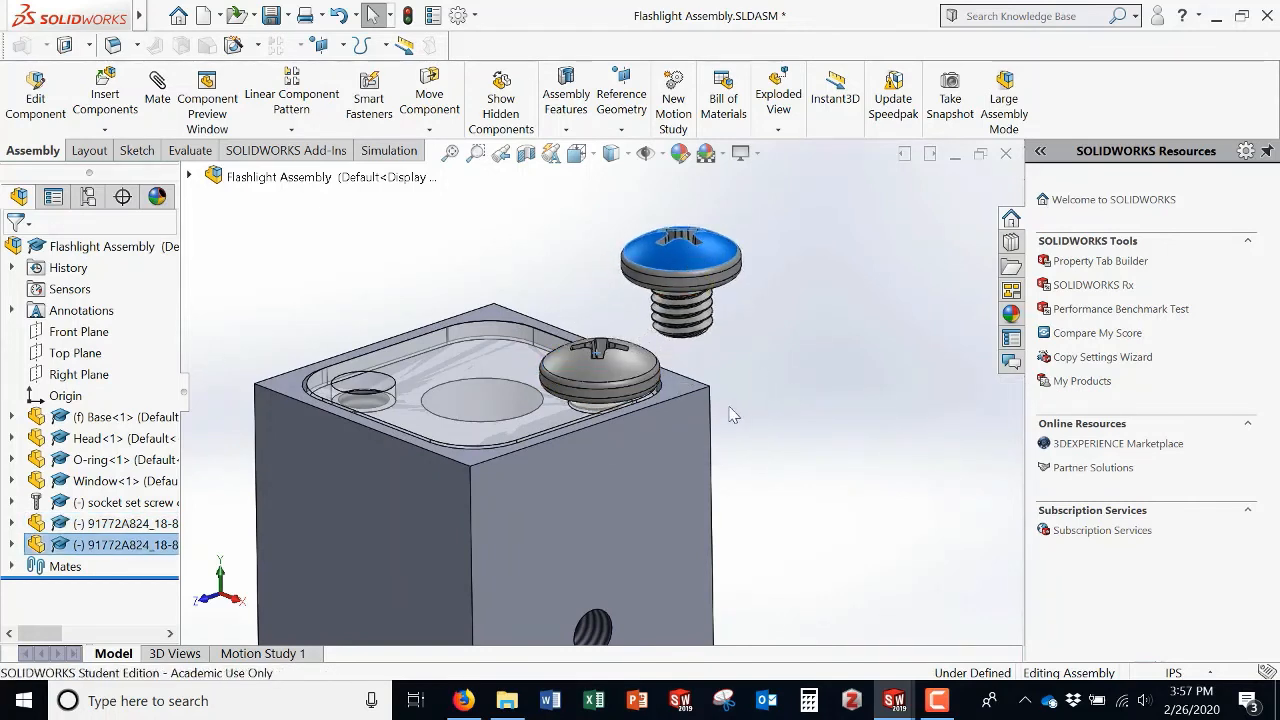
left_click(732, 414)
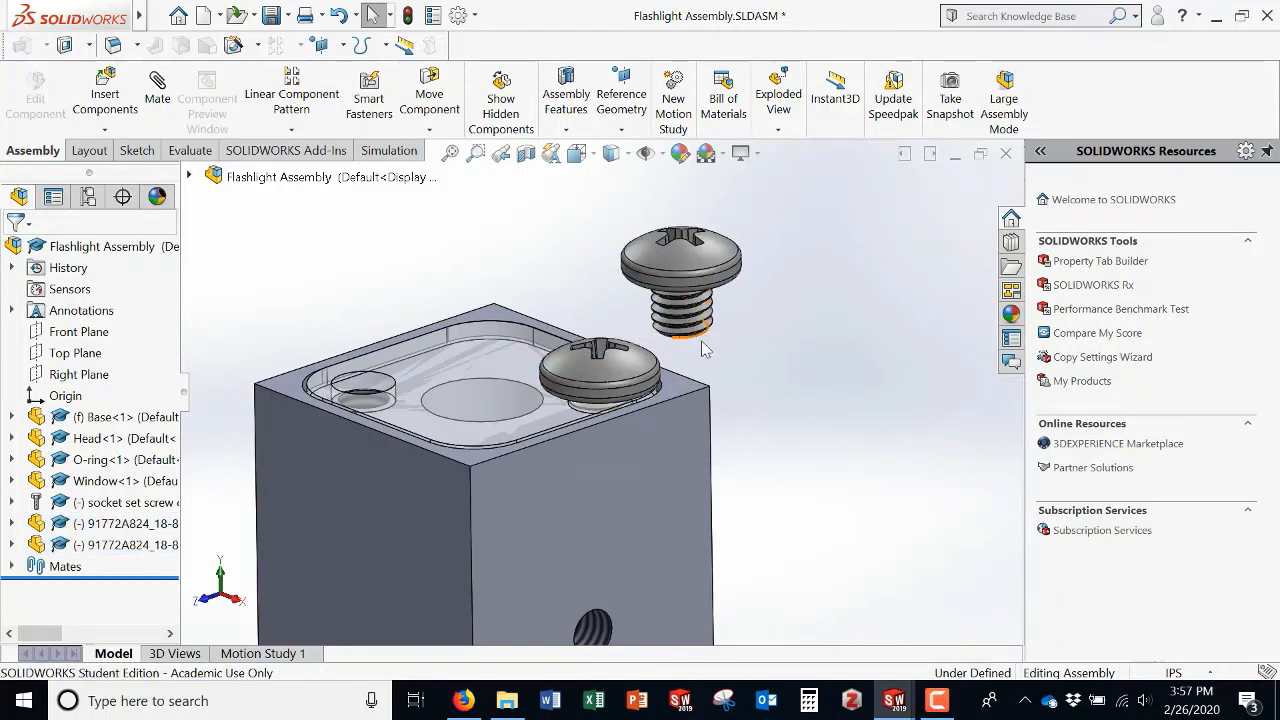
Step: Try to mate the copied screw's underside coincident with the head's top face
middle_click_drag(757, 343, 676, 418)
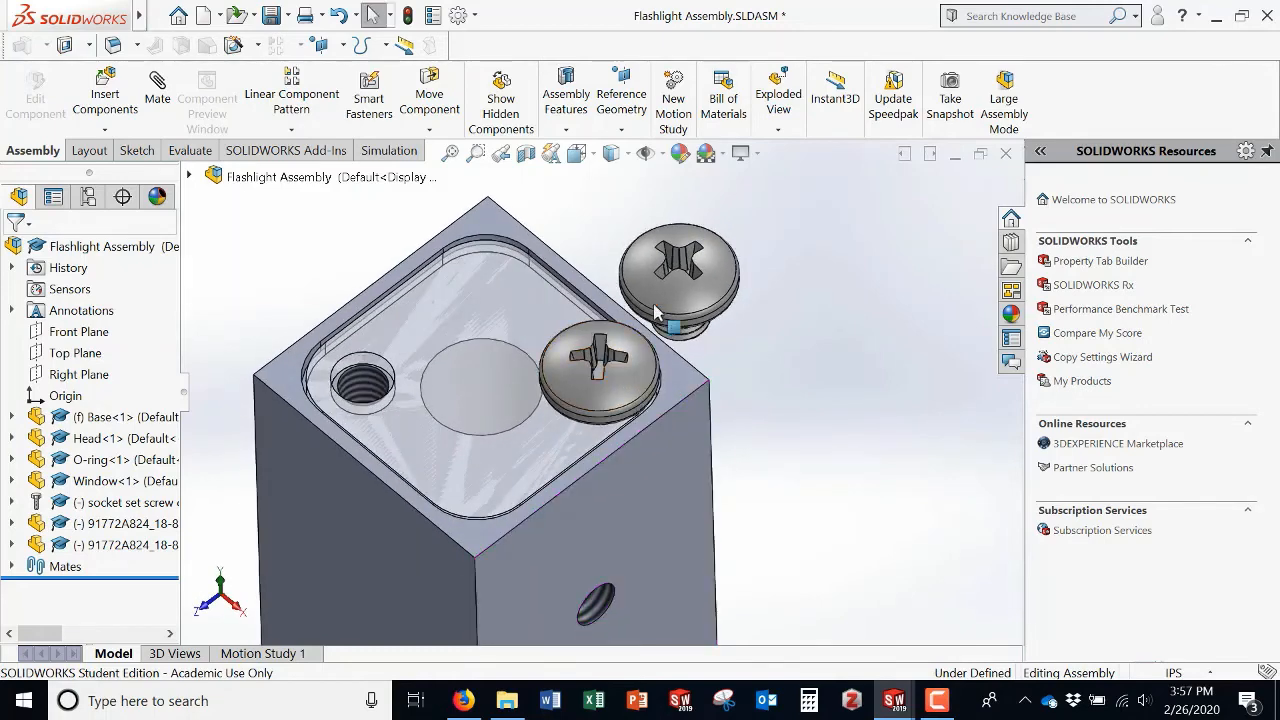
middle_click_drag(832, 387, 824, 206)
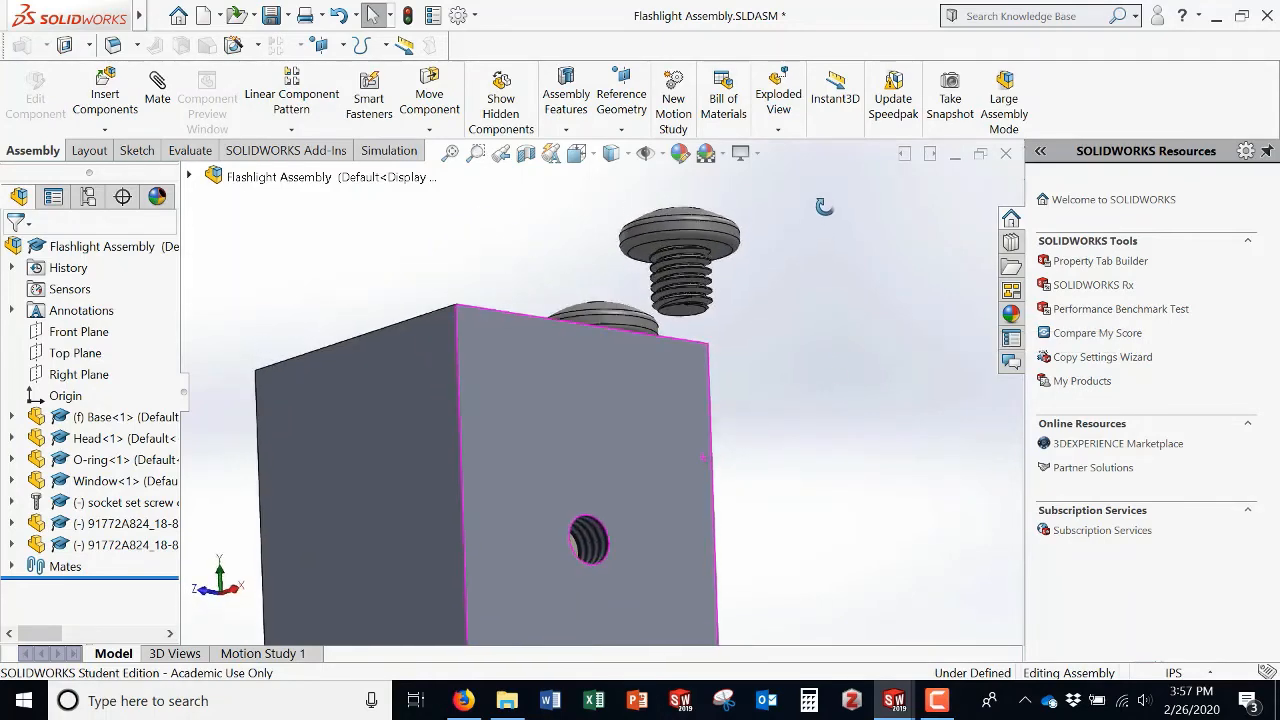
left_click(158, 88)
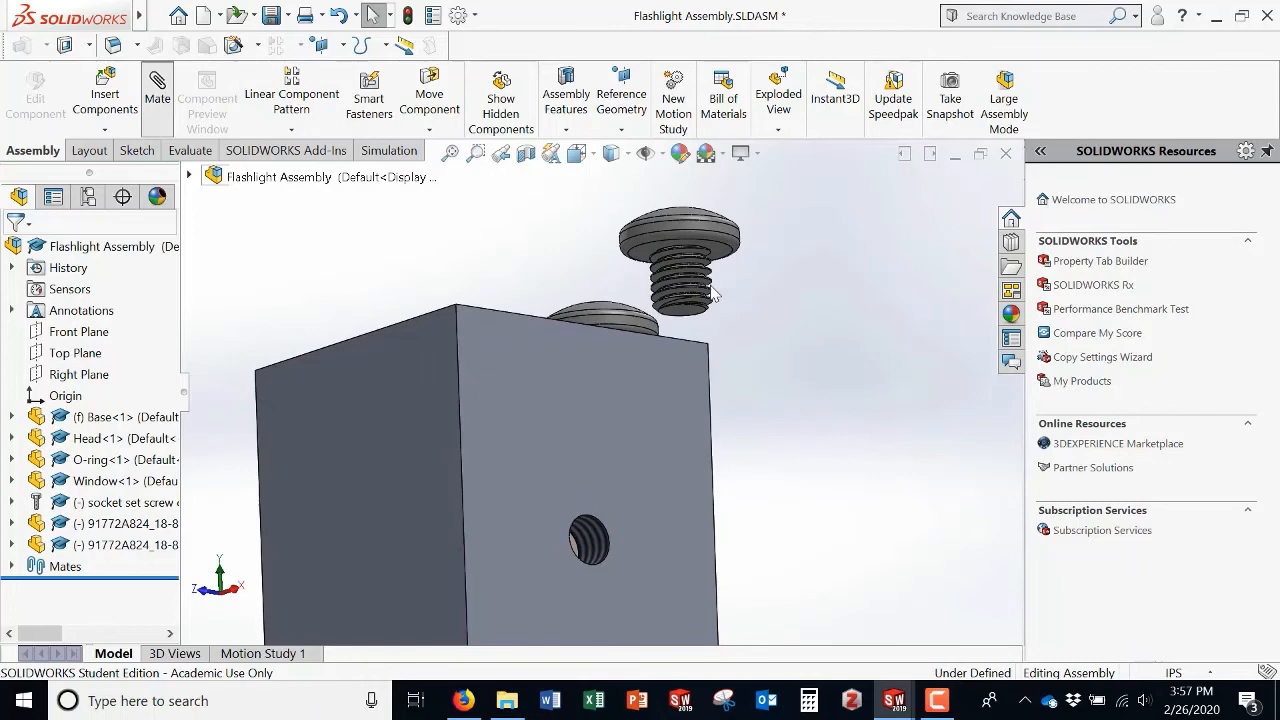
left_click(648, 262)
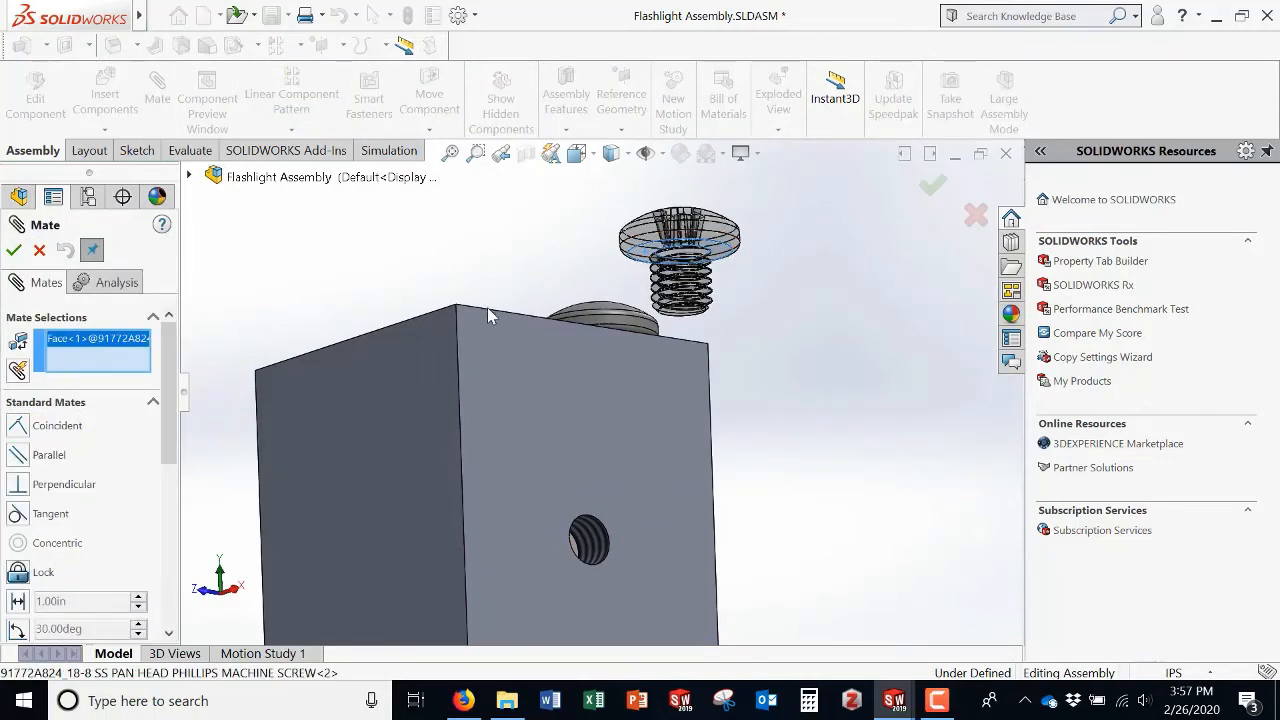
middle_click_drag(488, 316, 434, 286)
left_click(408, 290)
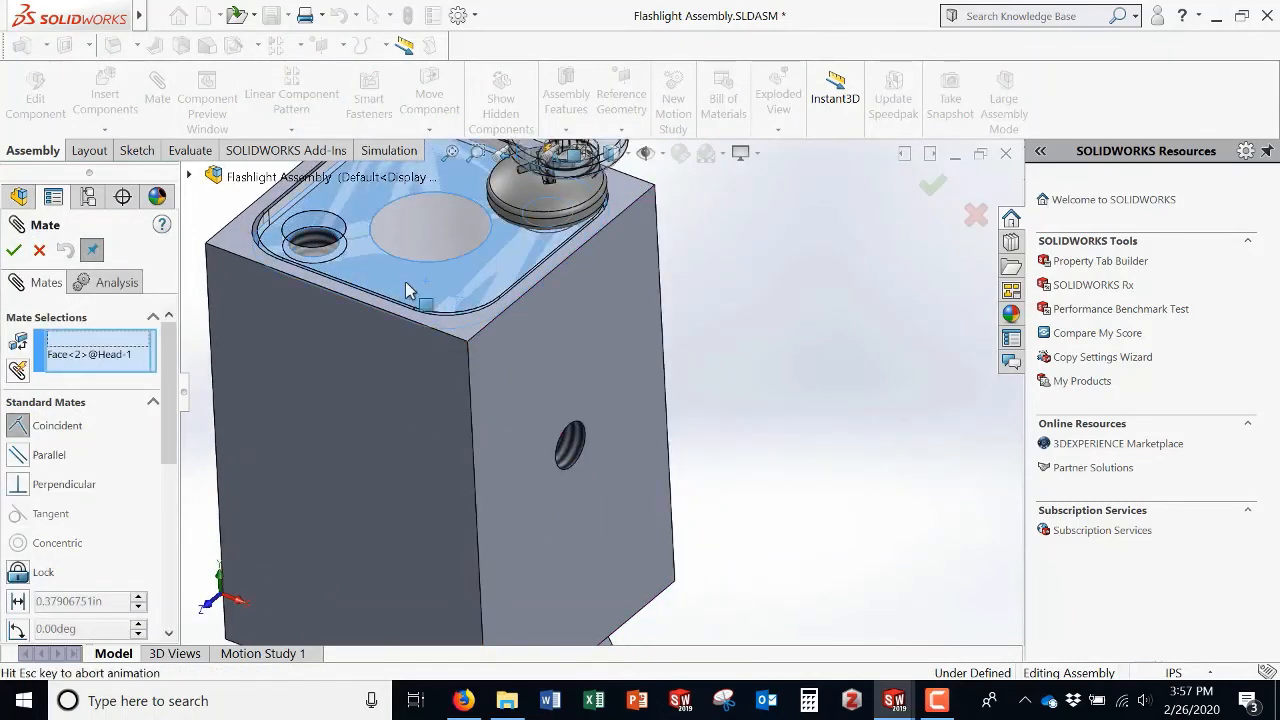
mouse_move(412, 305)
middle_mouse_down()
mouse_move(440, 253)
mouse_move(392, 290)
middle_mouse_up()
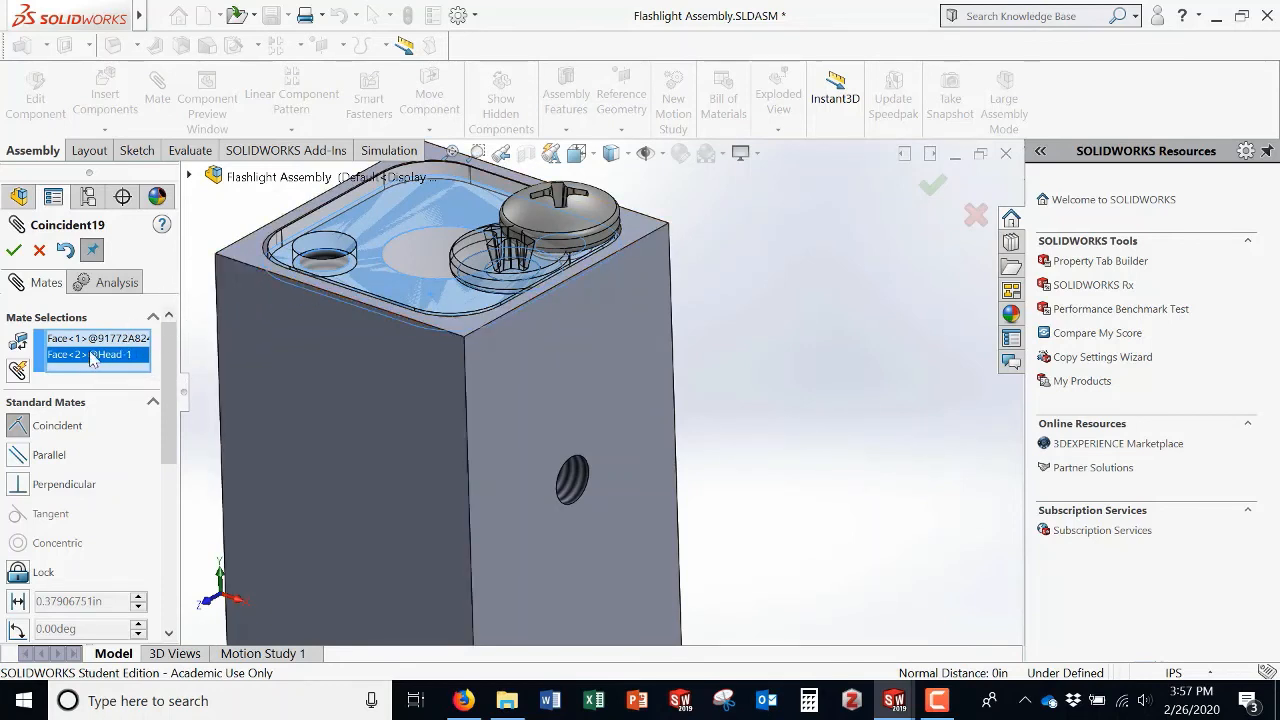
key("Delete")
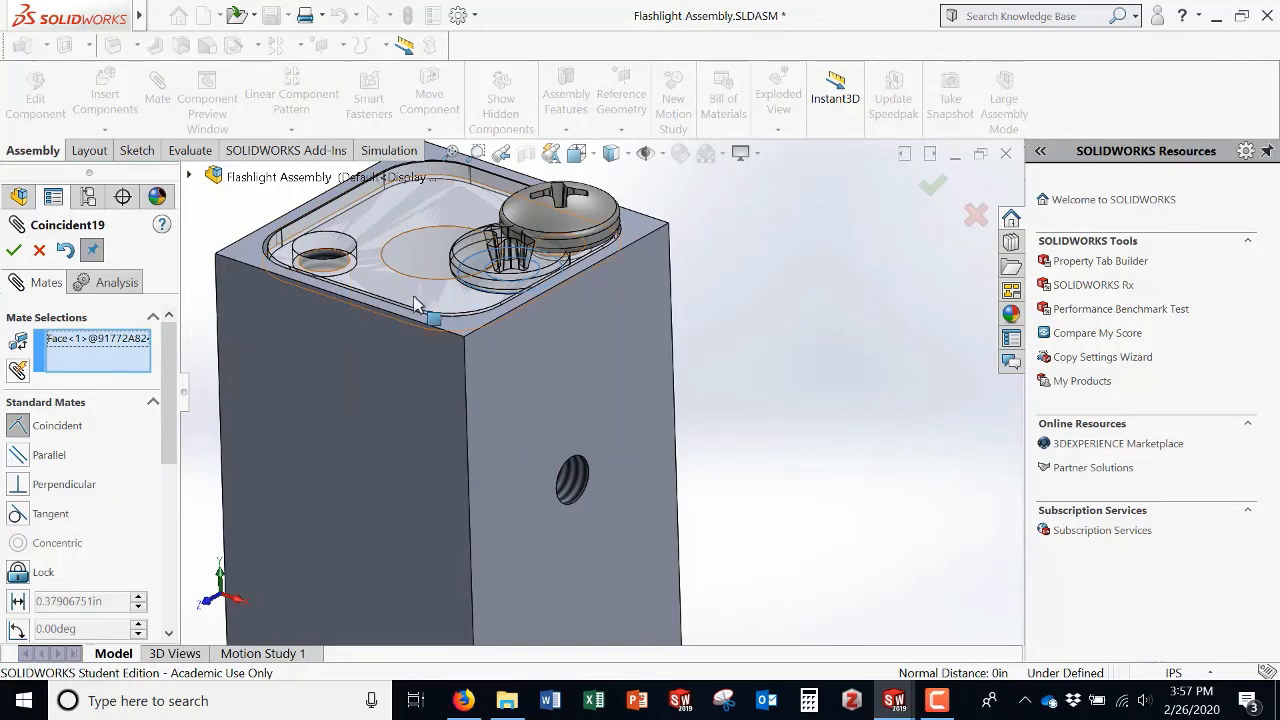
key("Delete")
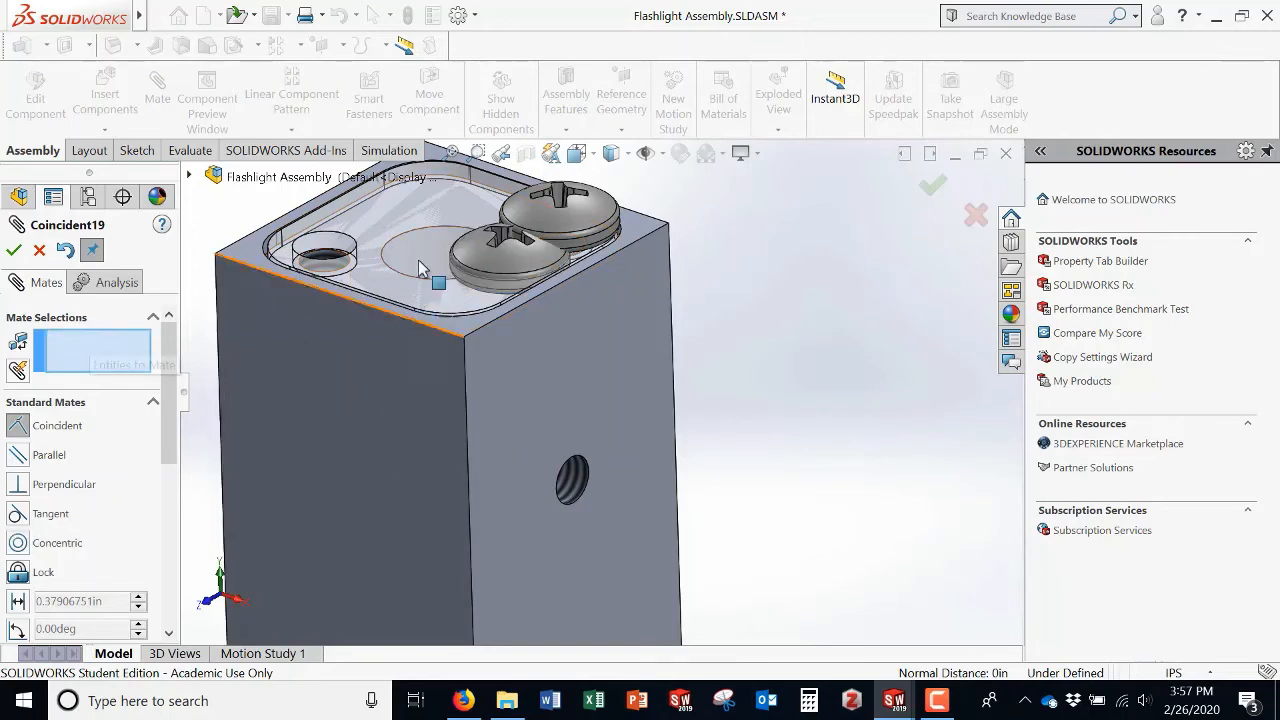
left_click_drag(471, 257, 776, 245)
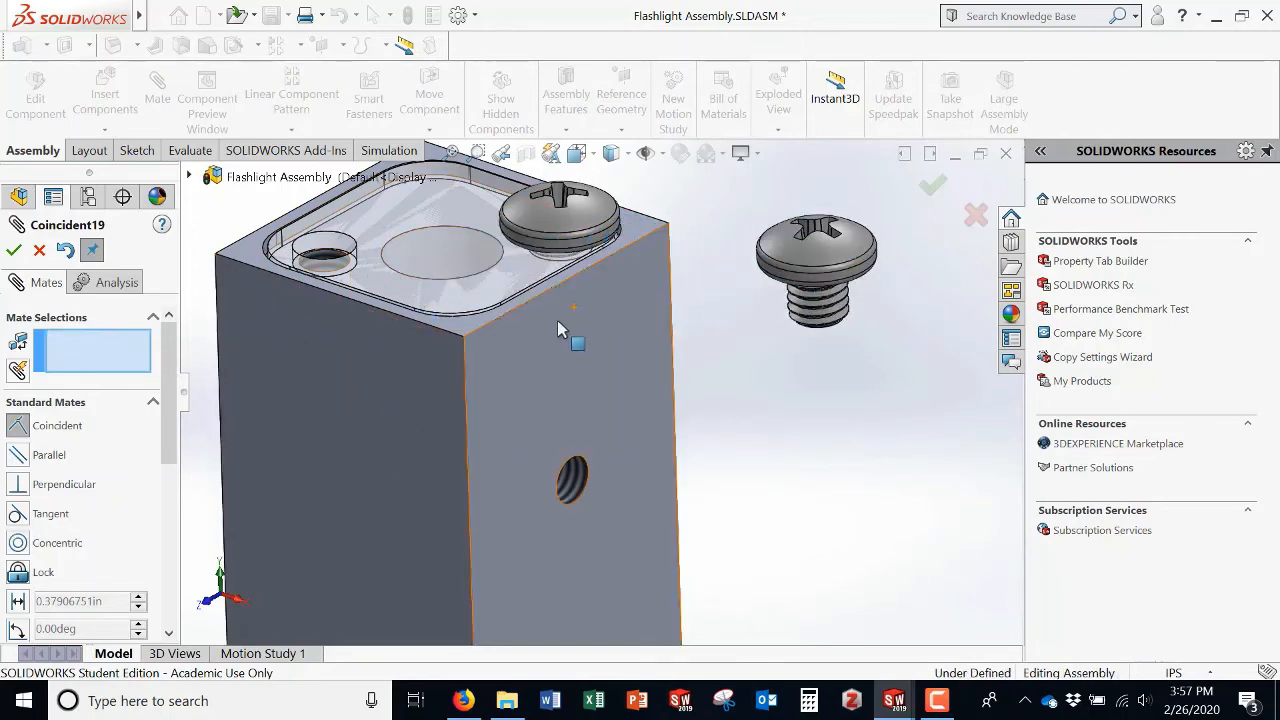
middle_click_drag(557, 320, 621, 306)
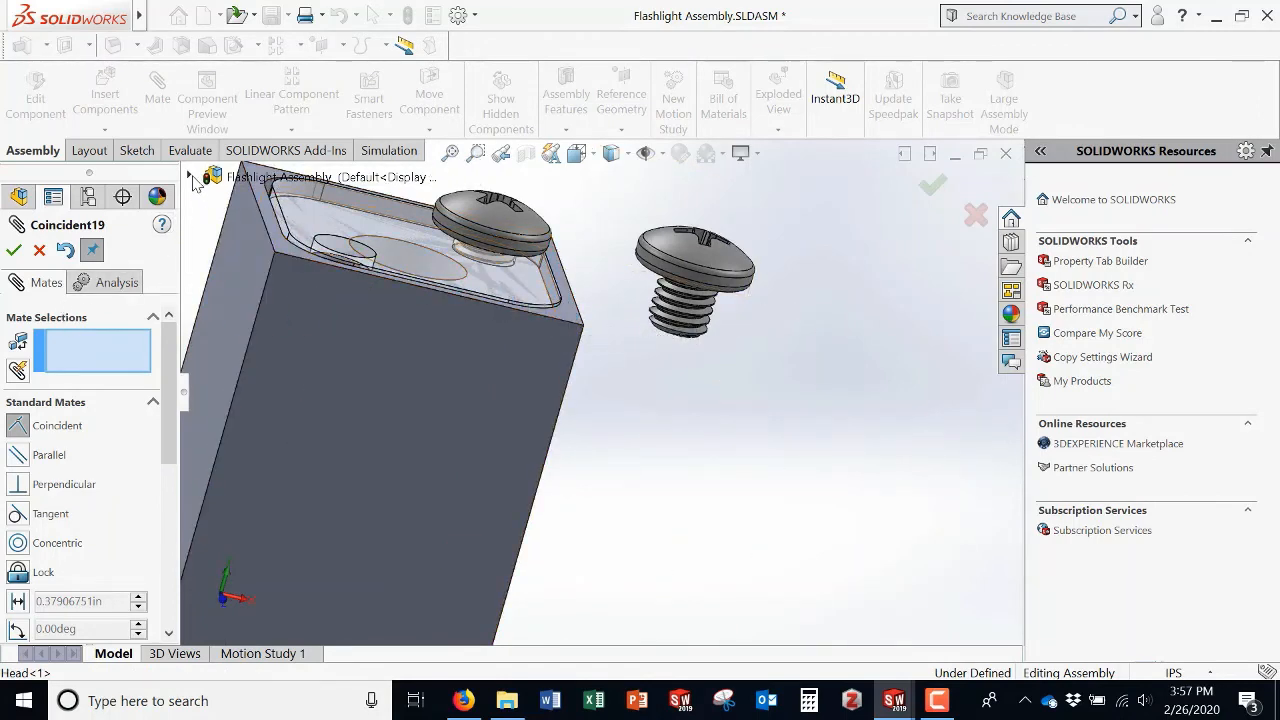
left_click(191, 177)
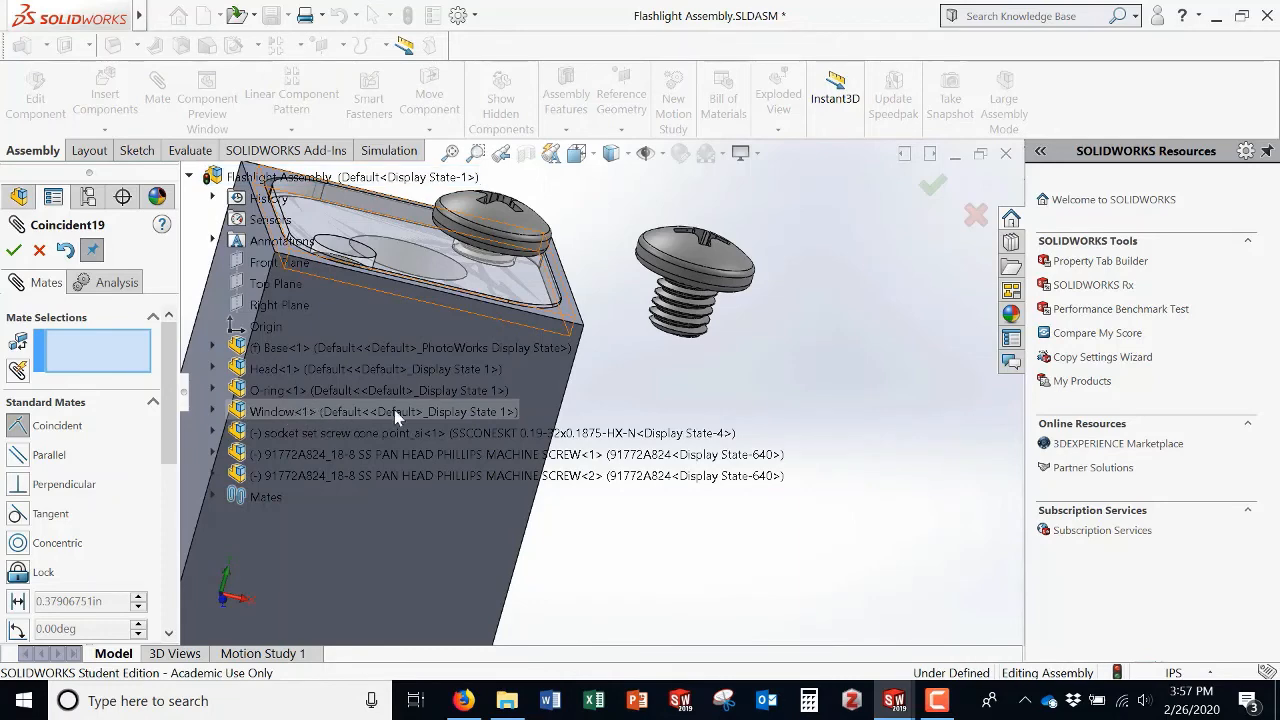
right_click(299, 414)
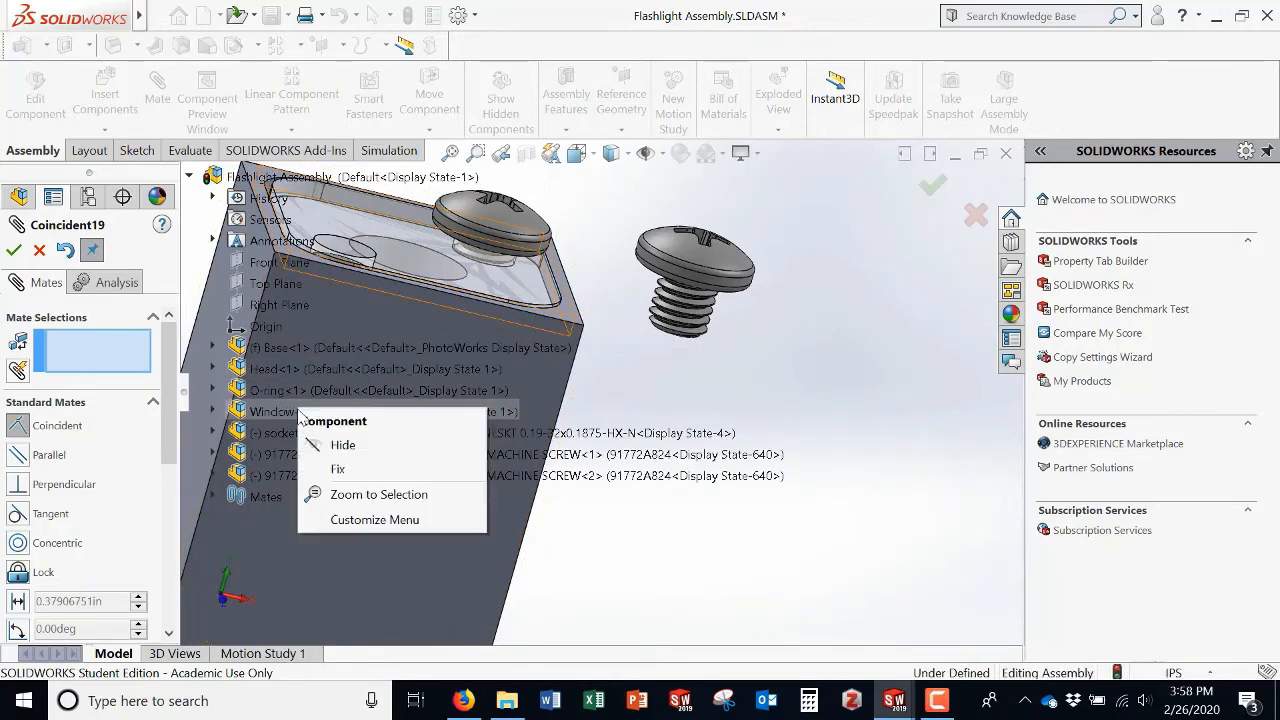
left_click(47, 254)
left_click(44, 253)
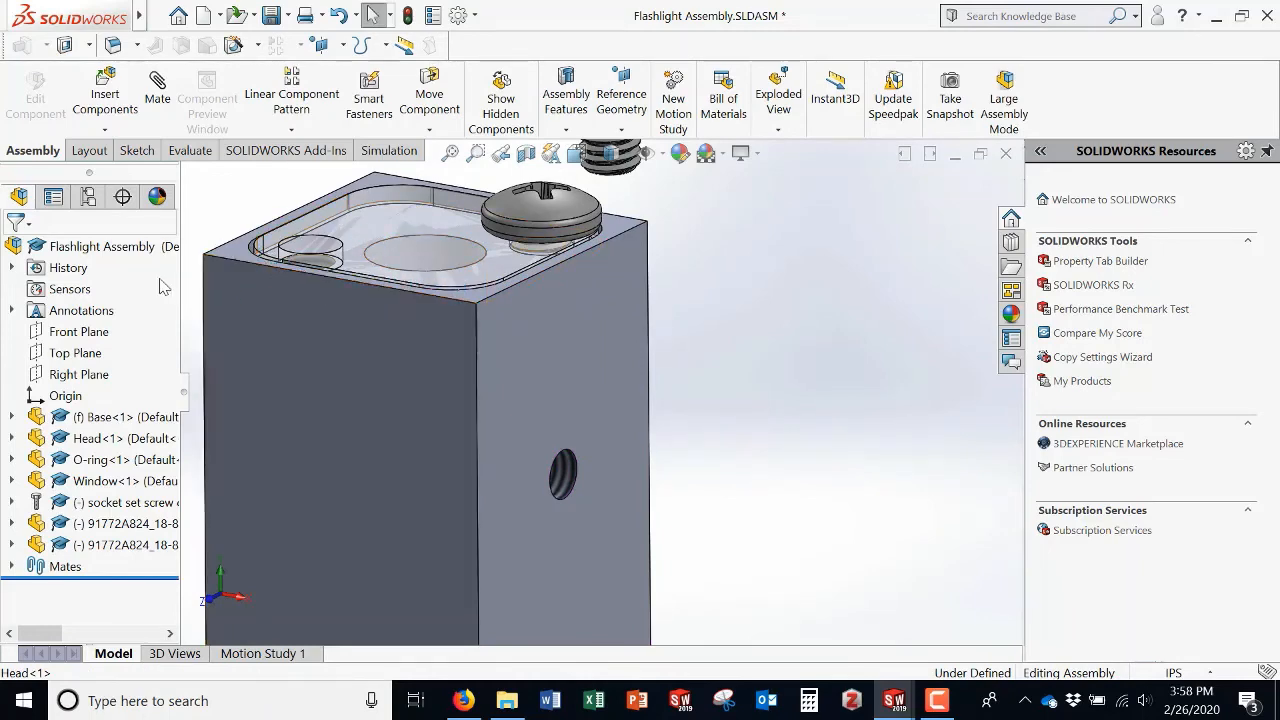
Step: Change the Window component's transparency so it displays opaque
right_click(82, 485)
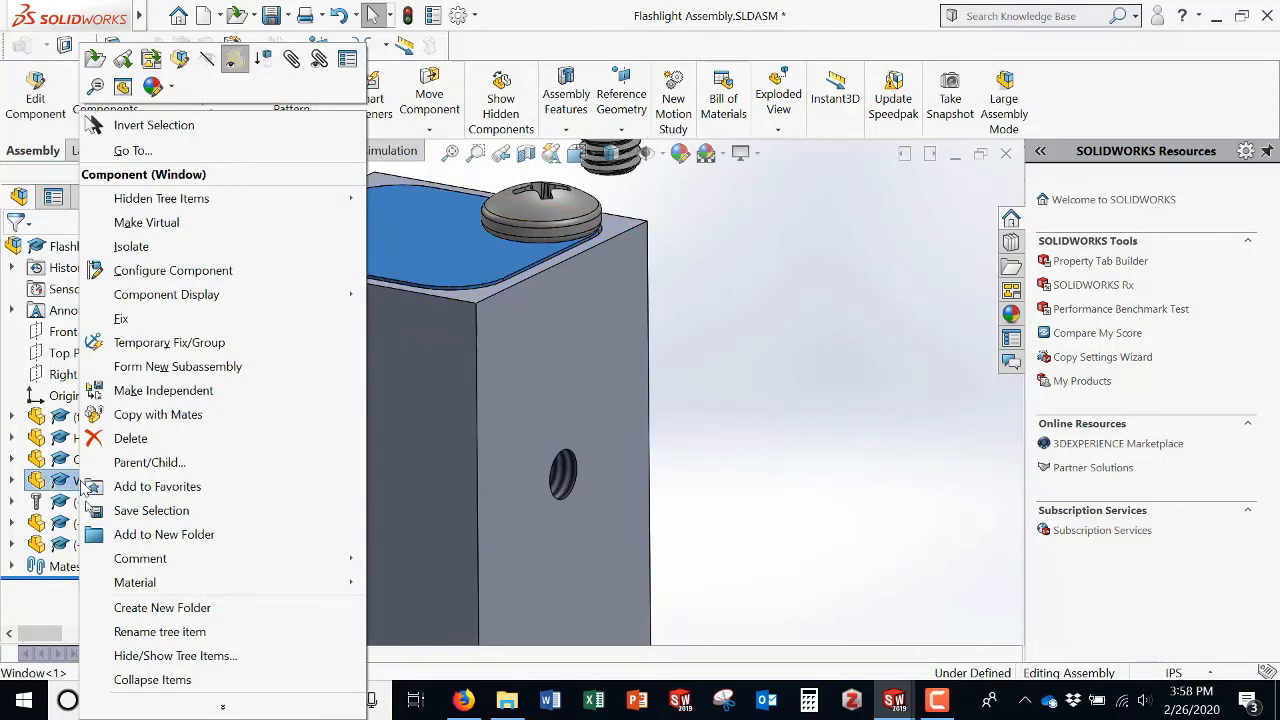
left_click(233, 57)
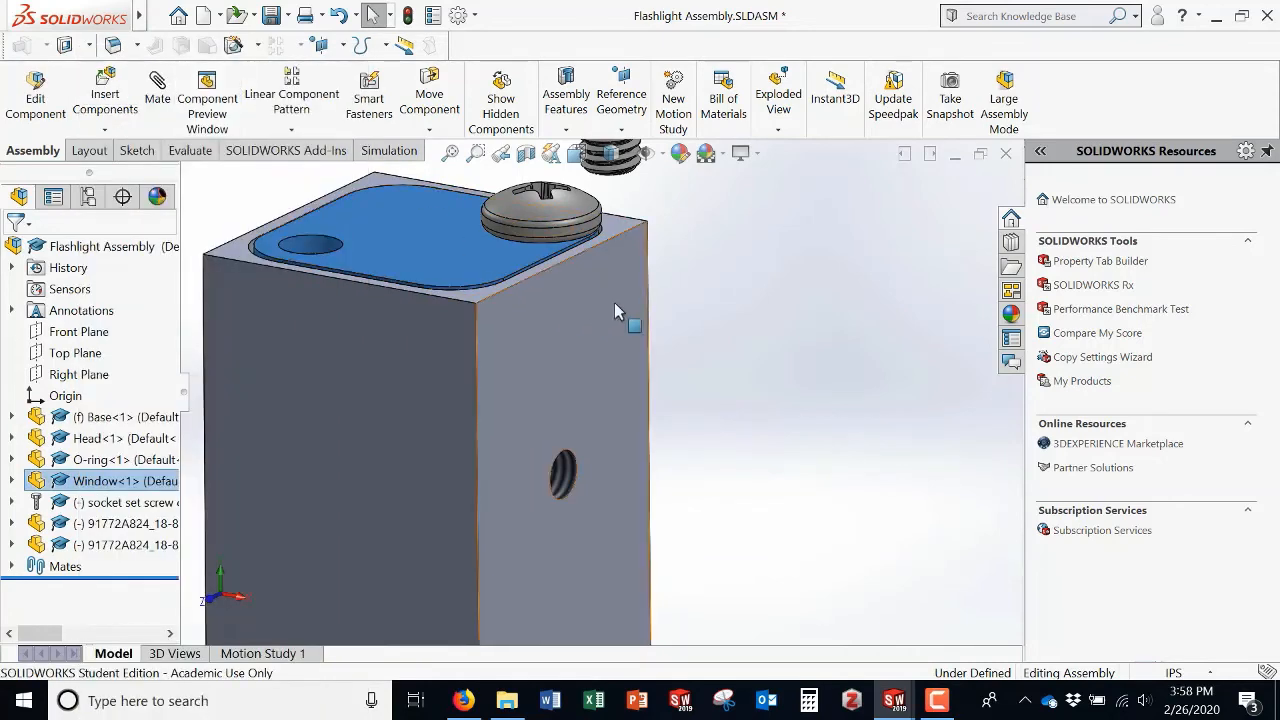
left_click(738, 244)
scroll(735, 243, "up", 3)
scroll(718, 220, "down", 2)
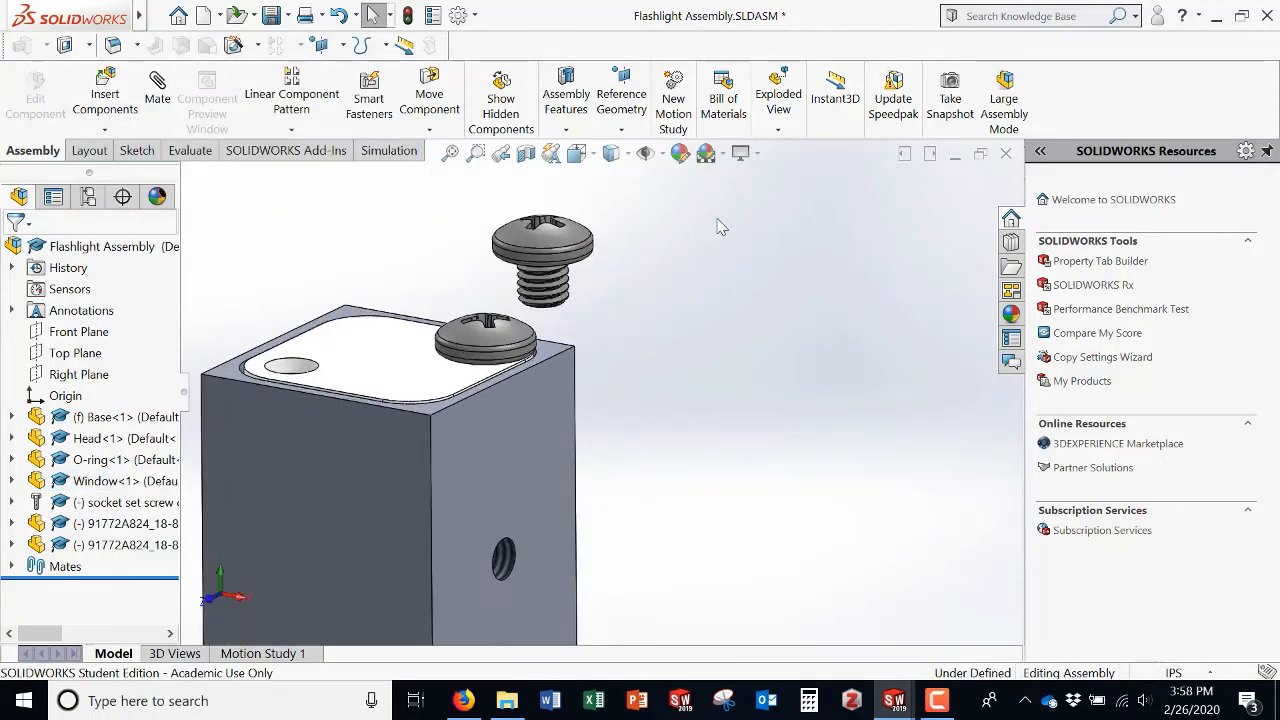
Step: Add a coincident mate between the copied screw's underside and the Window's top face
scroll(718, 226, "down", 1)
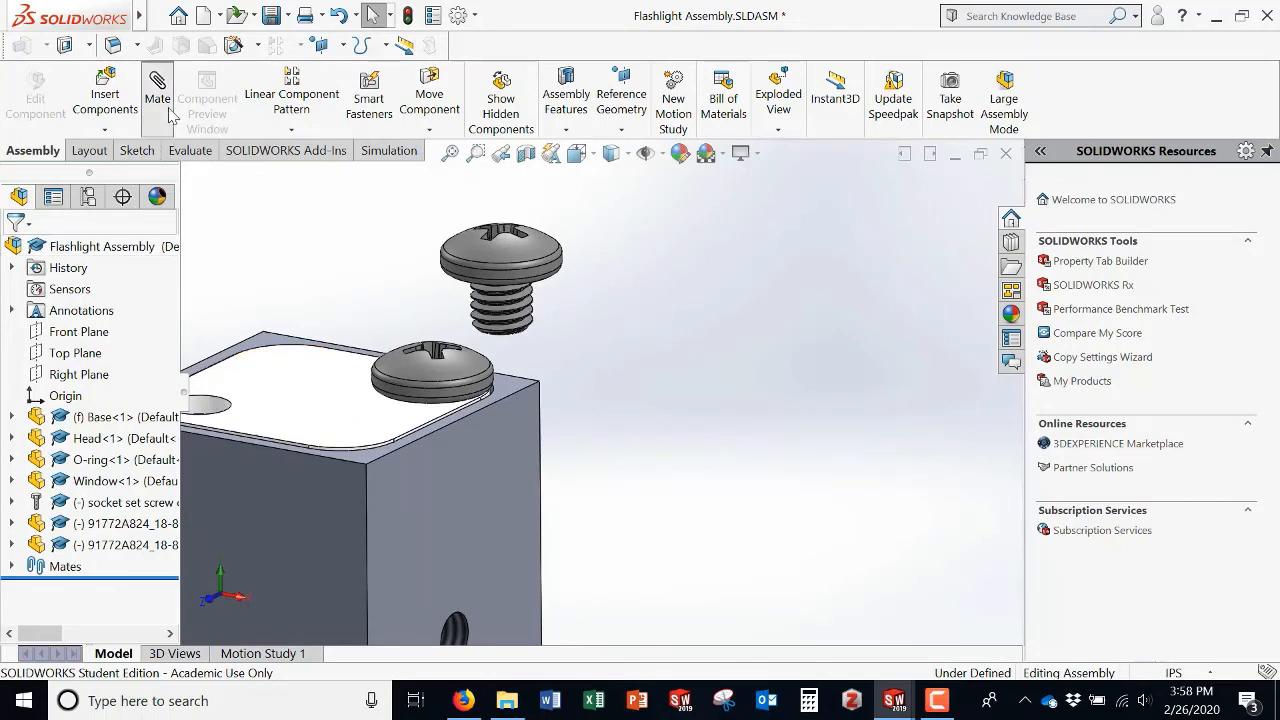
left_click(295, 428)
middle_click_drag(585, 382, 560, 292)
left_click(540, 295)
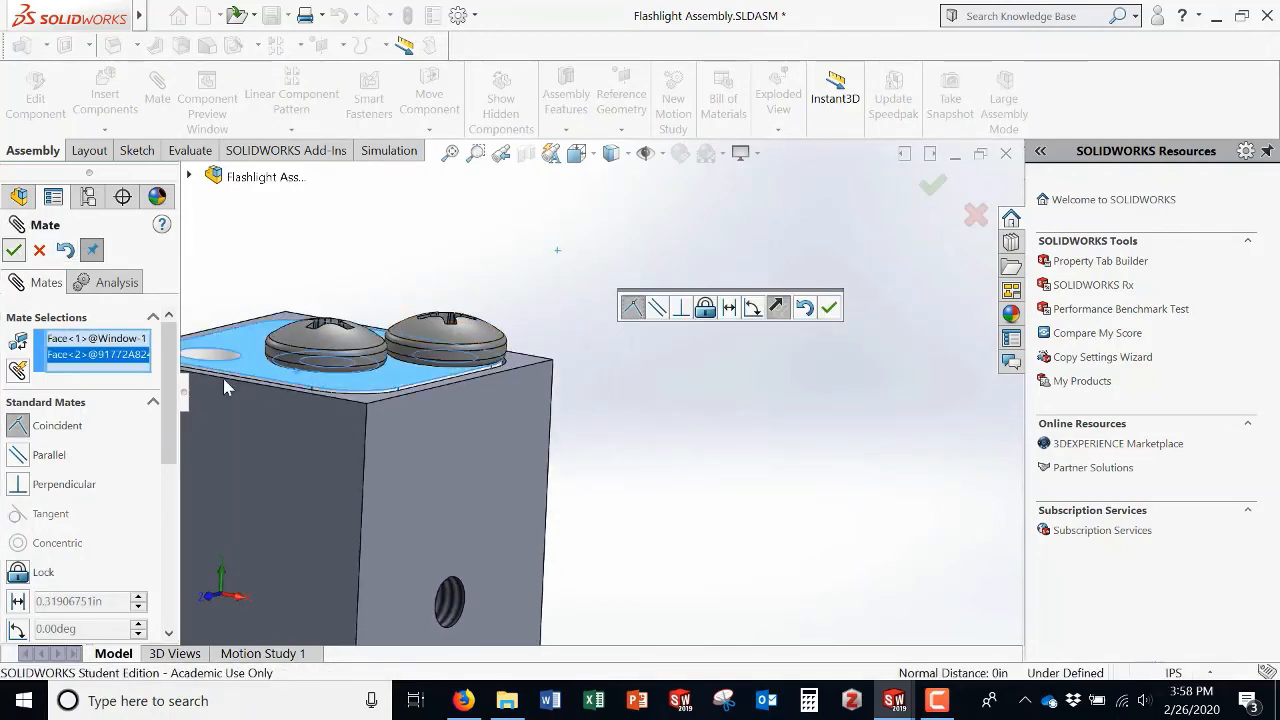
key("Return")
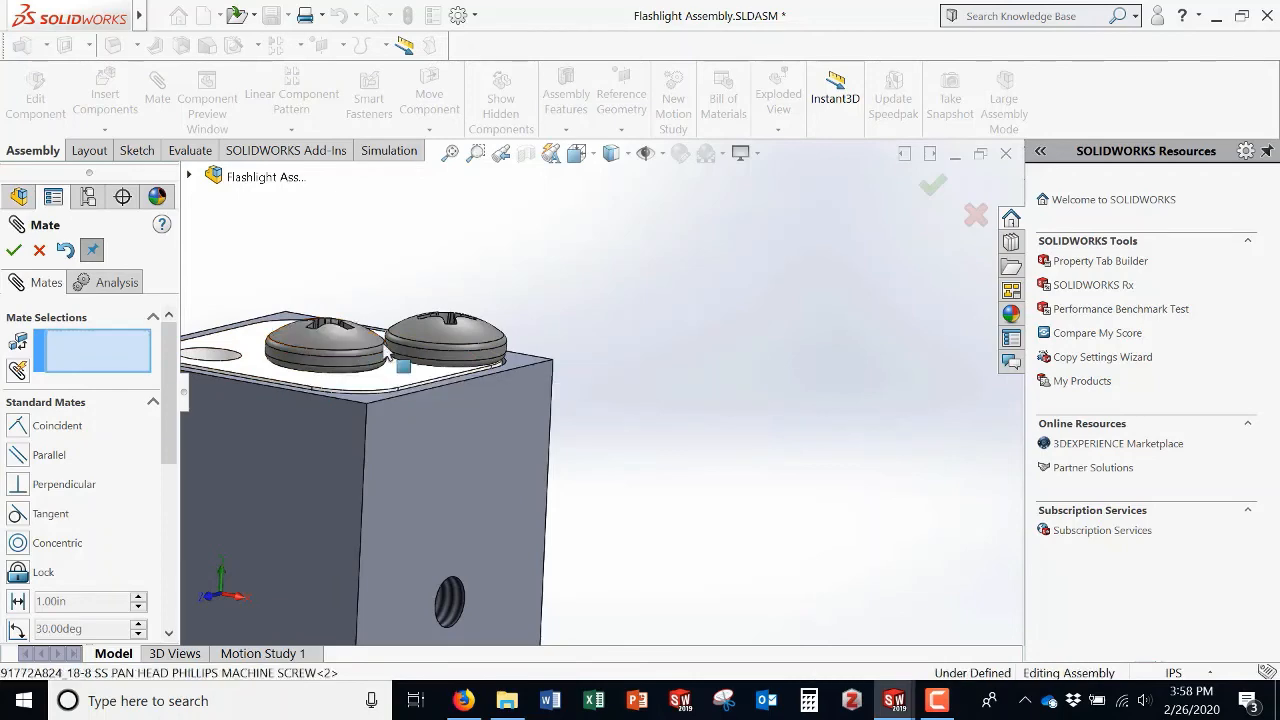
Step: Add a concentric mate between the copied screw's head edge and the Window's hole edge
left_click_drag(387, 351, 791, 417)
middle_click_drag(791, 417, 714, 397)
left_click(697, 398)
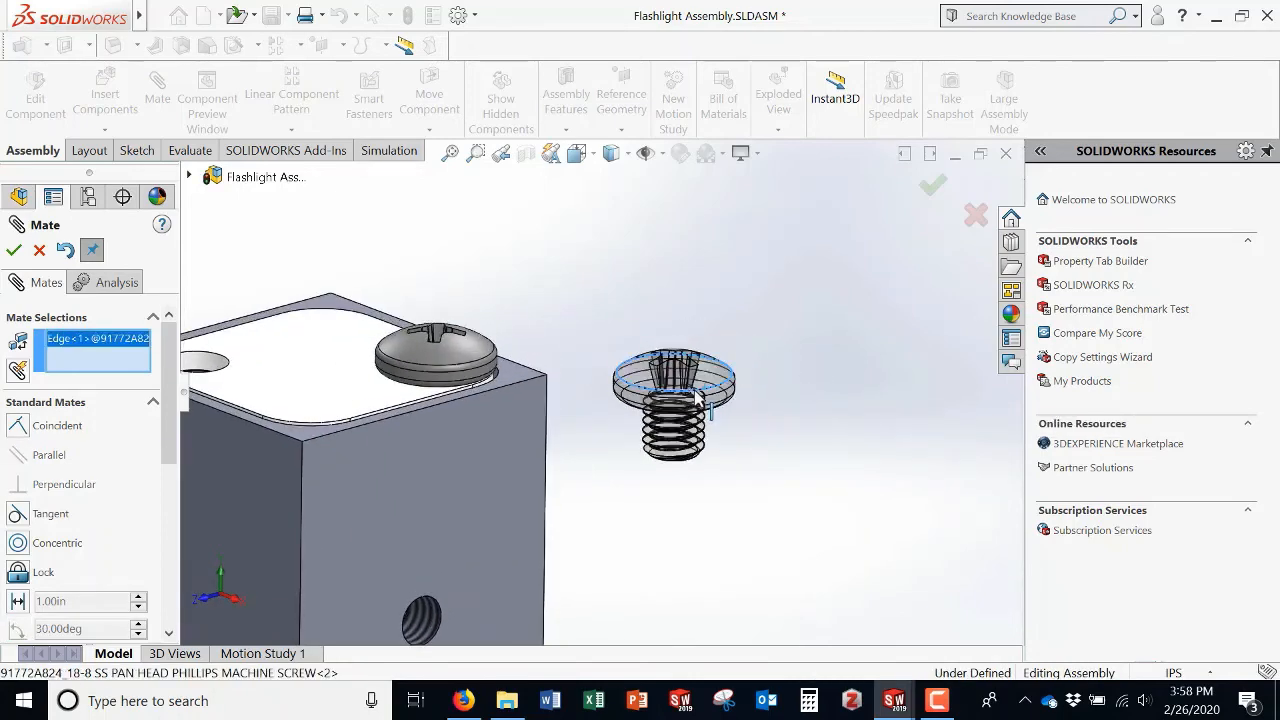
middle_click_drag(501, 421, 515, 435)
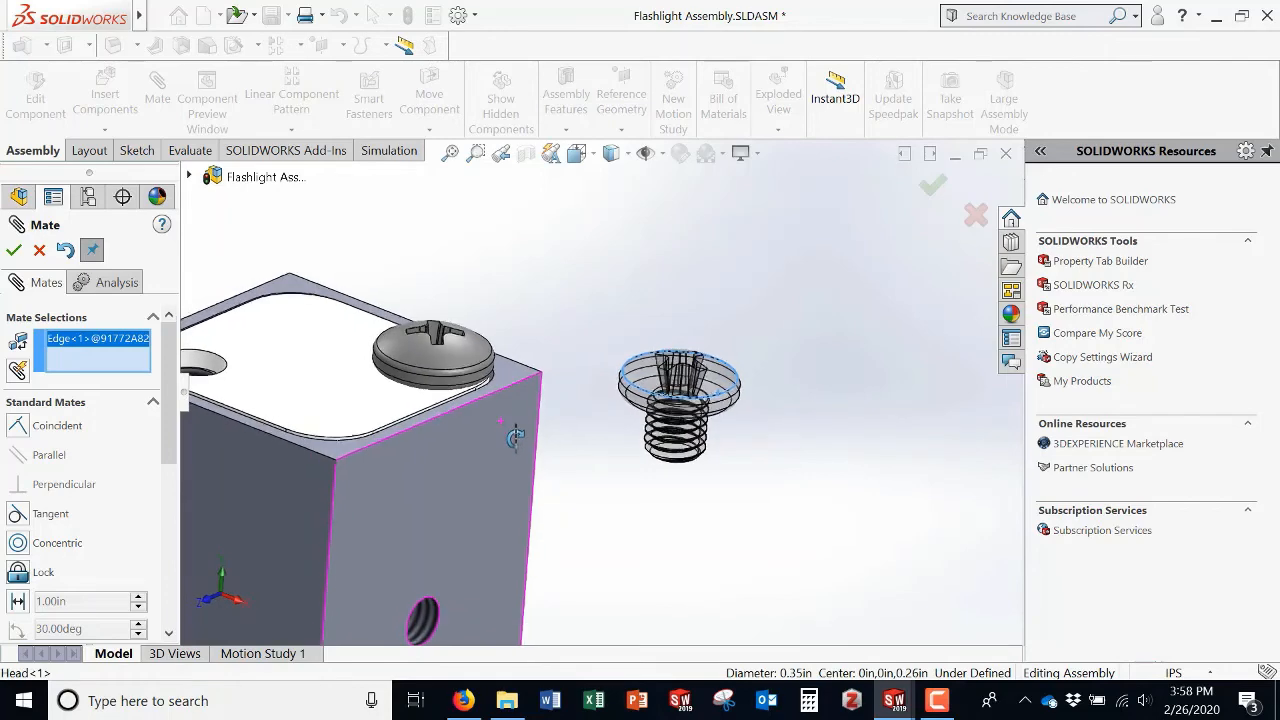
left_click(224, 381)
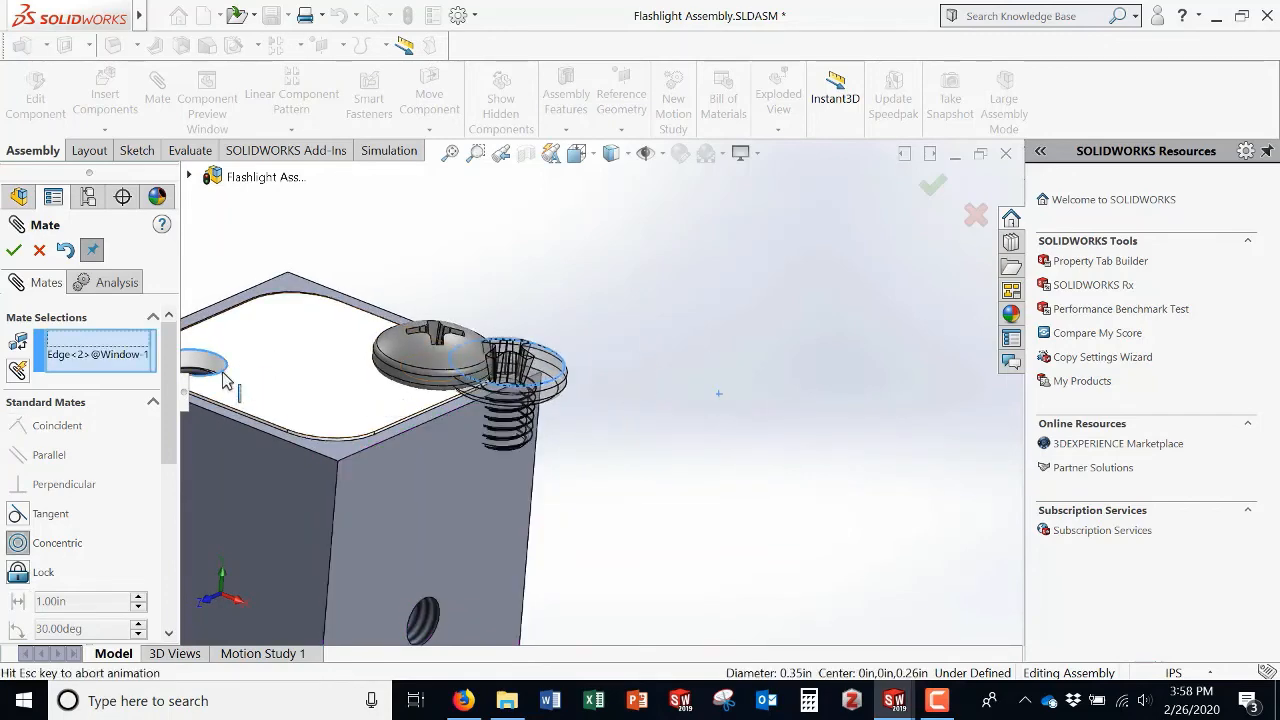
left_click(14, 251)
scroll(257, 433, "up", 3)
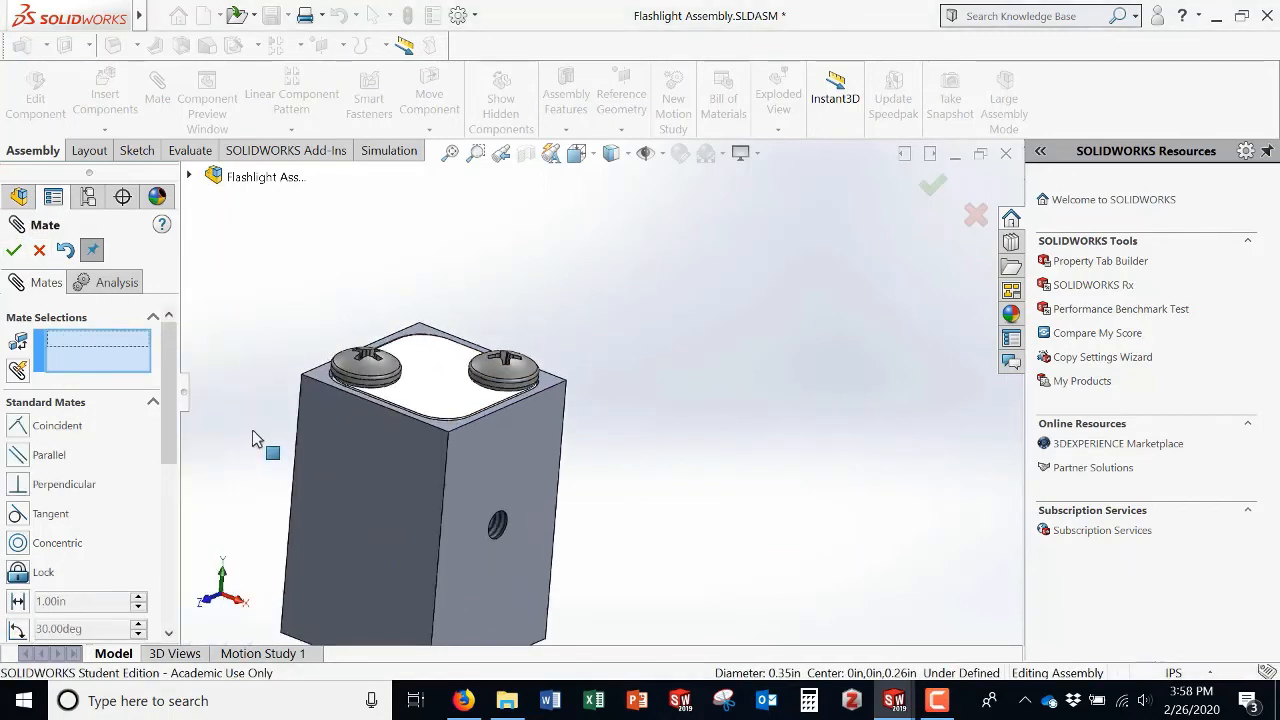
left_click(39, 251)
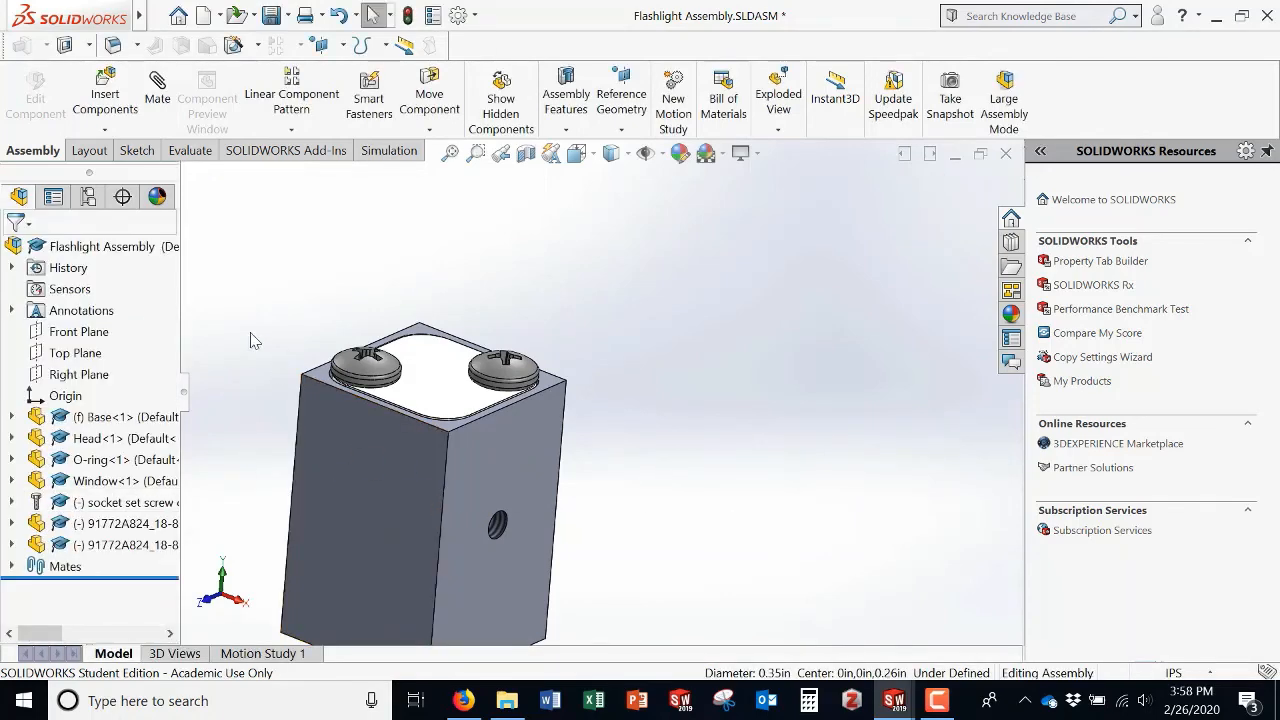
Step: Set the Window component back to transparent
right_click(107, 482)
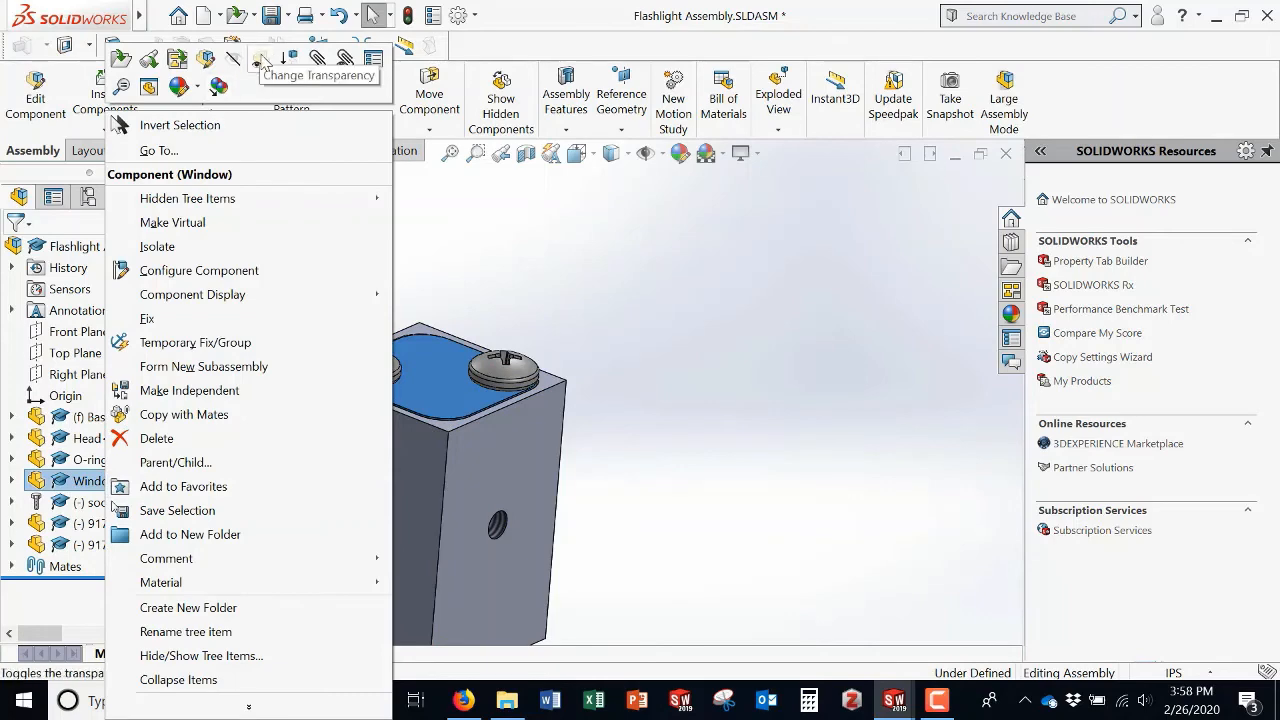
left_click(258, 60)
left_click(714, 420)
middle_click_drag(714, 420, 648, 473)
scroll(648, 466, "up", 2)
scroll(517, 483, "up", 3)
scroll(530, 488, "down", 2)
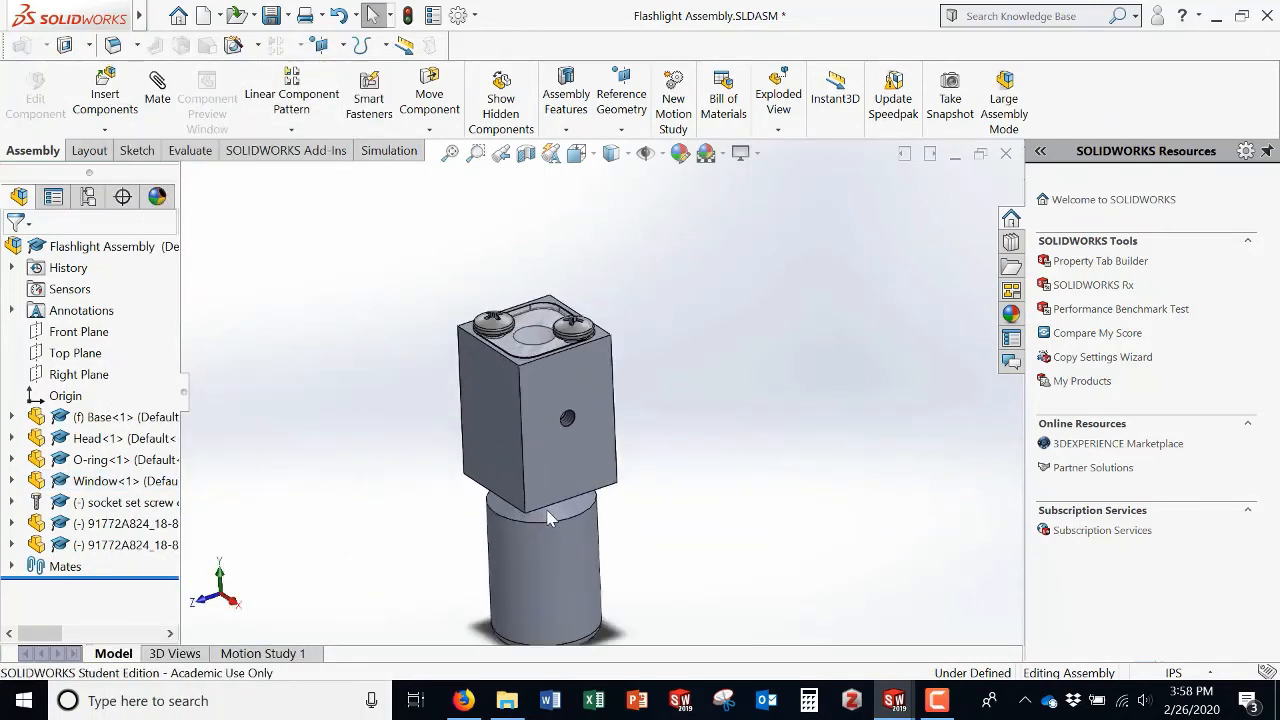
Step: Explode the assembly from its exploded view configuration
left_click(88, 196)
right_click(98, 300)
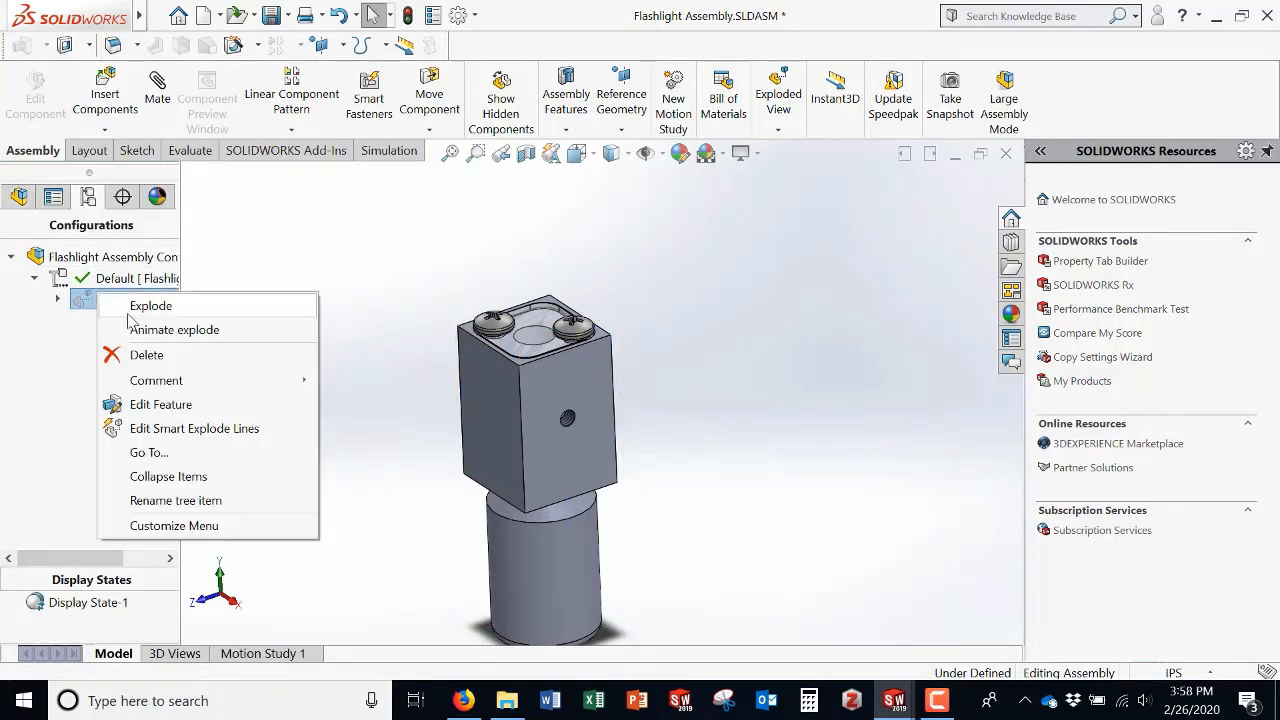
left_click(140, 306)
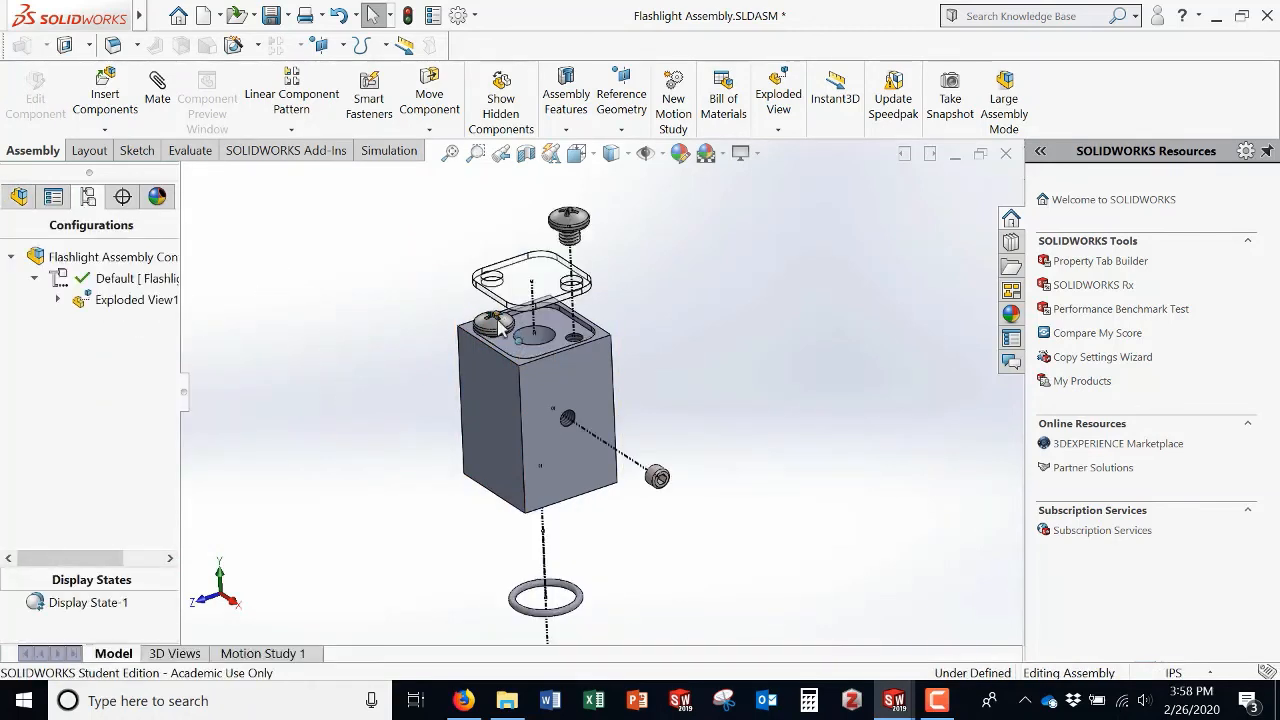
Step: Edit the exploded view, adding a step that moves the second pan head screw upward along Y
right_click(138, 310)
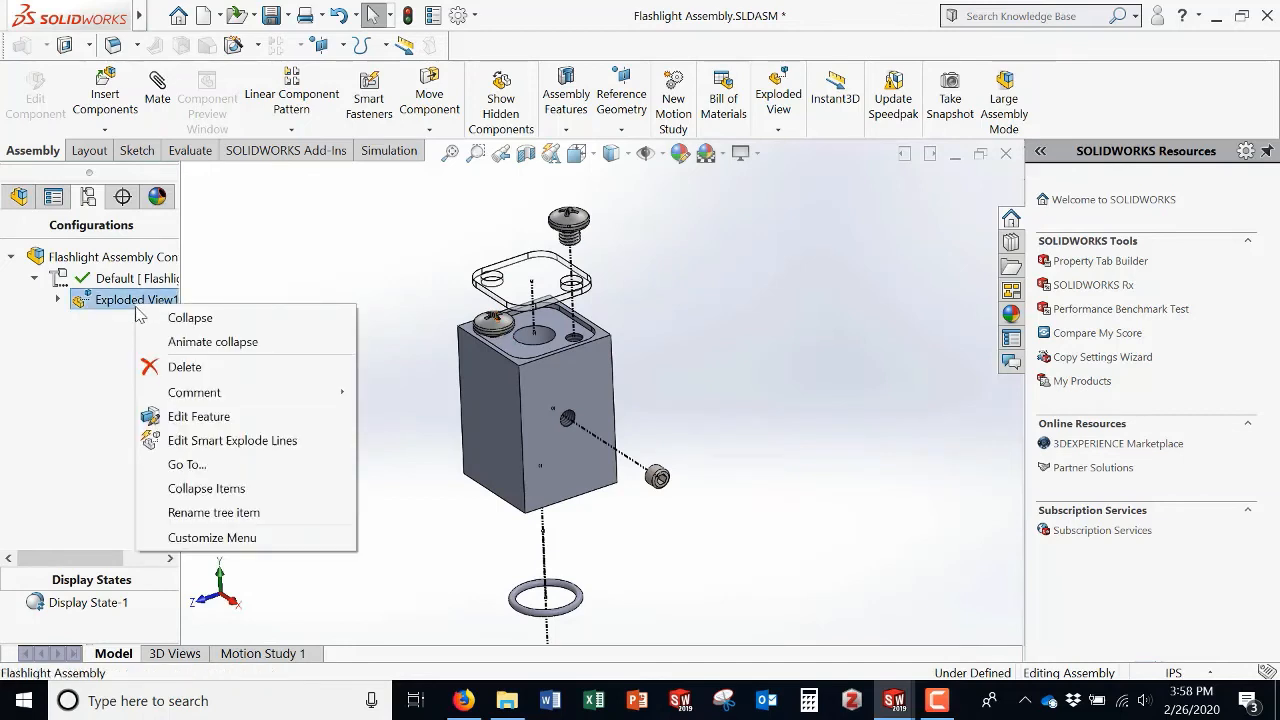
left_click(199, 415)
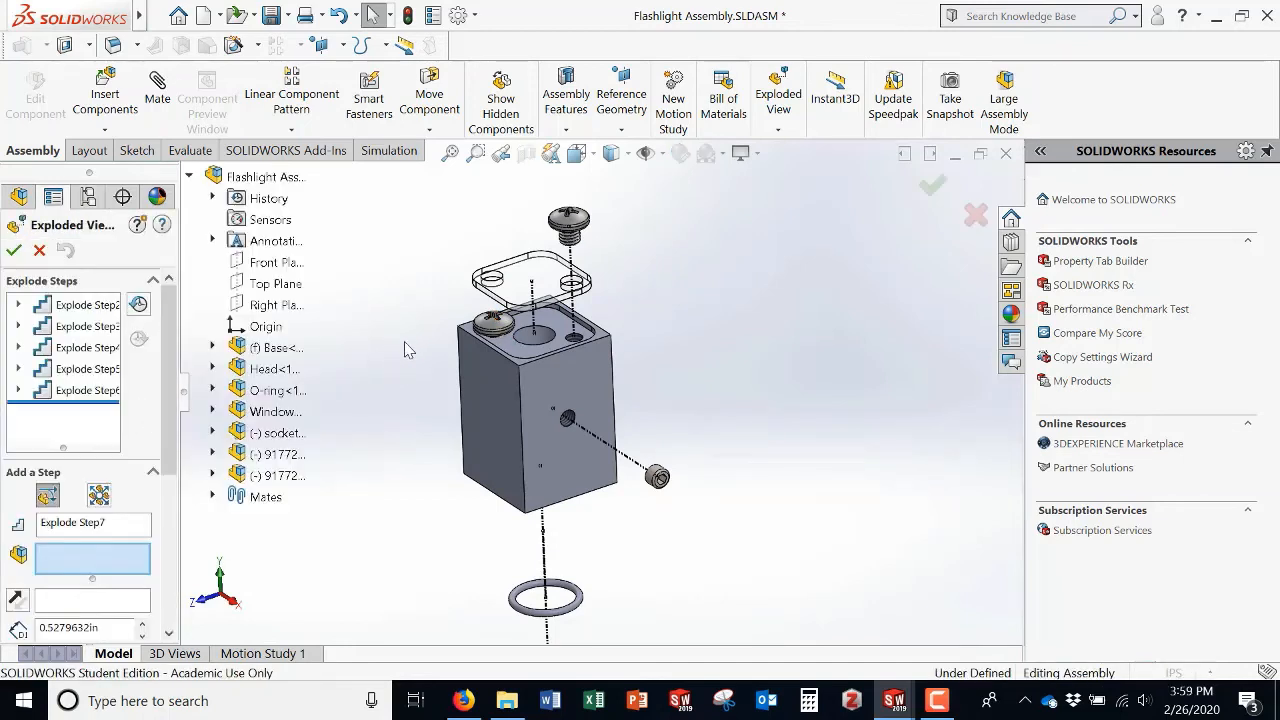
left_click(490, 335)
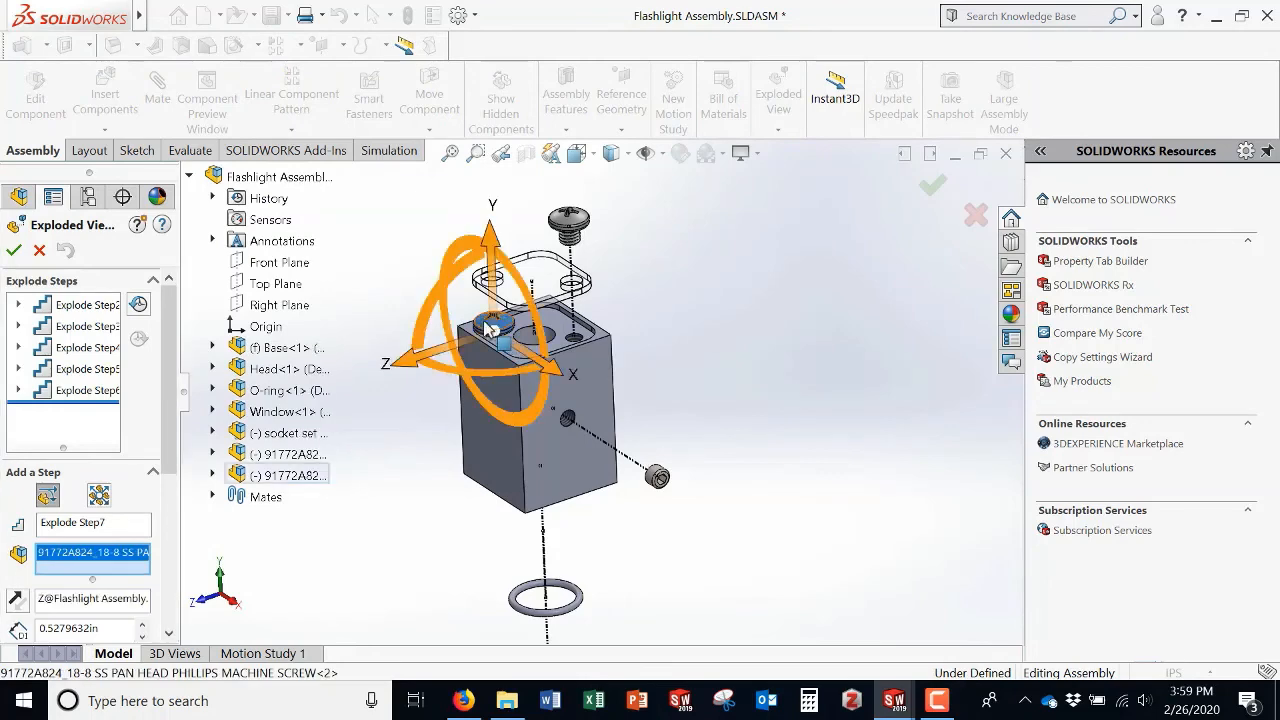
left_click_drag(492, 228, 502, 152)
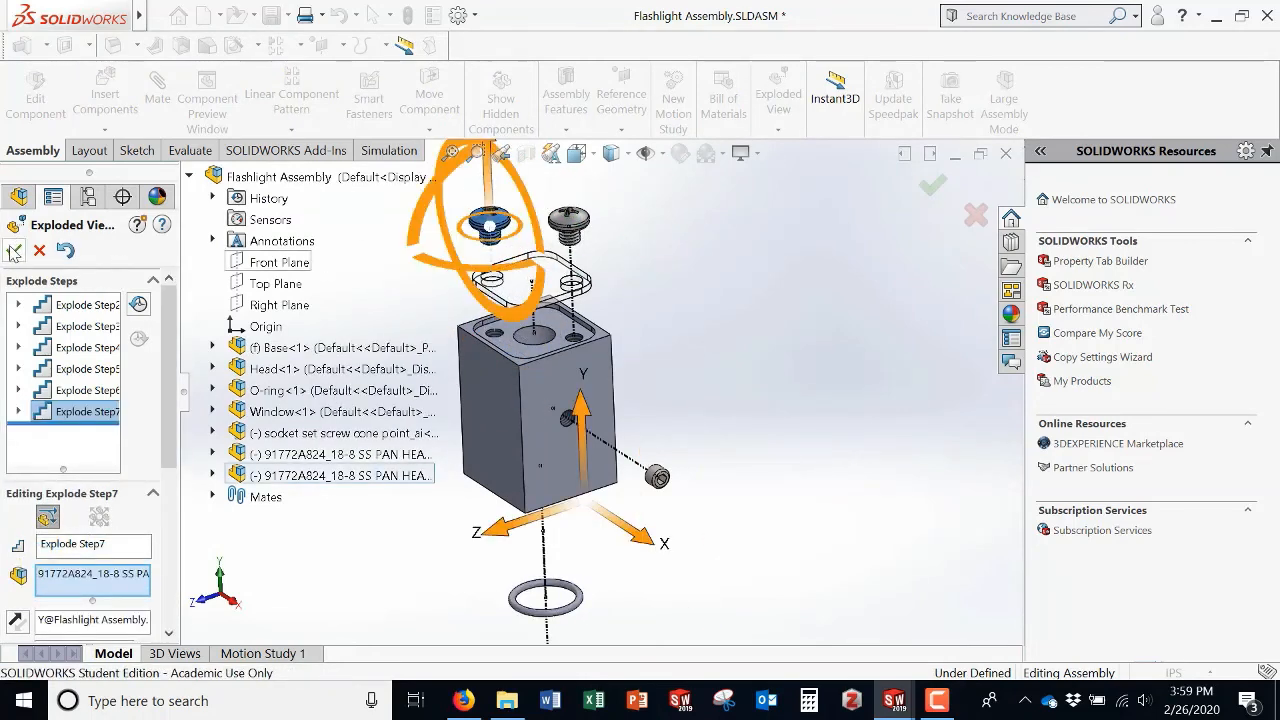
left_click(14, 251)
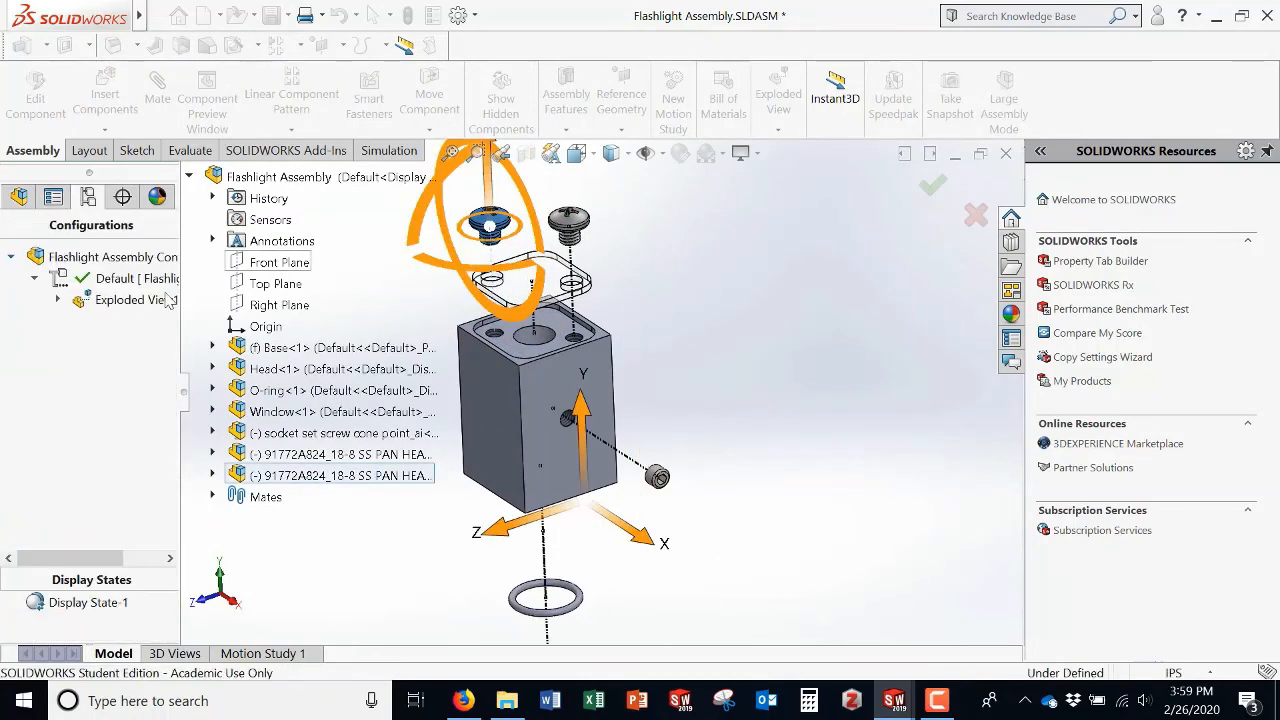
Step: Regenerate the smart explode lines so they include the second pan head screw
right_click(87, 302)
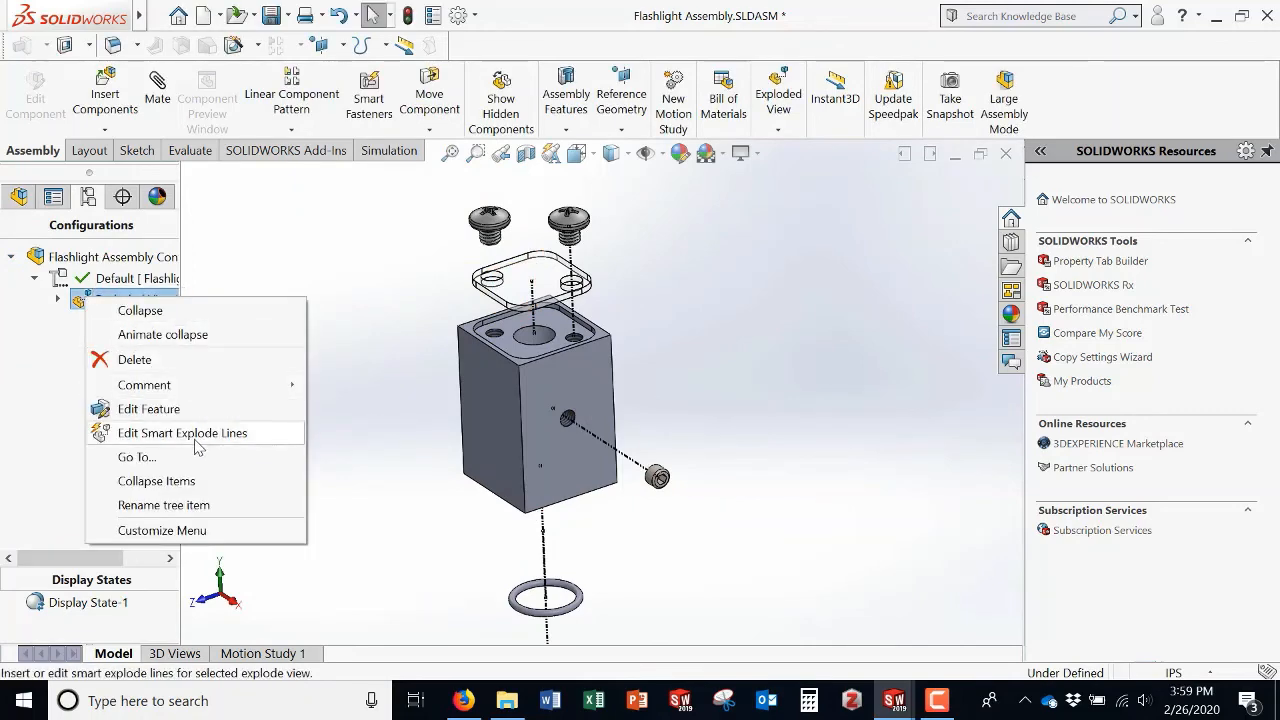
left_click(196, 440)
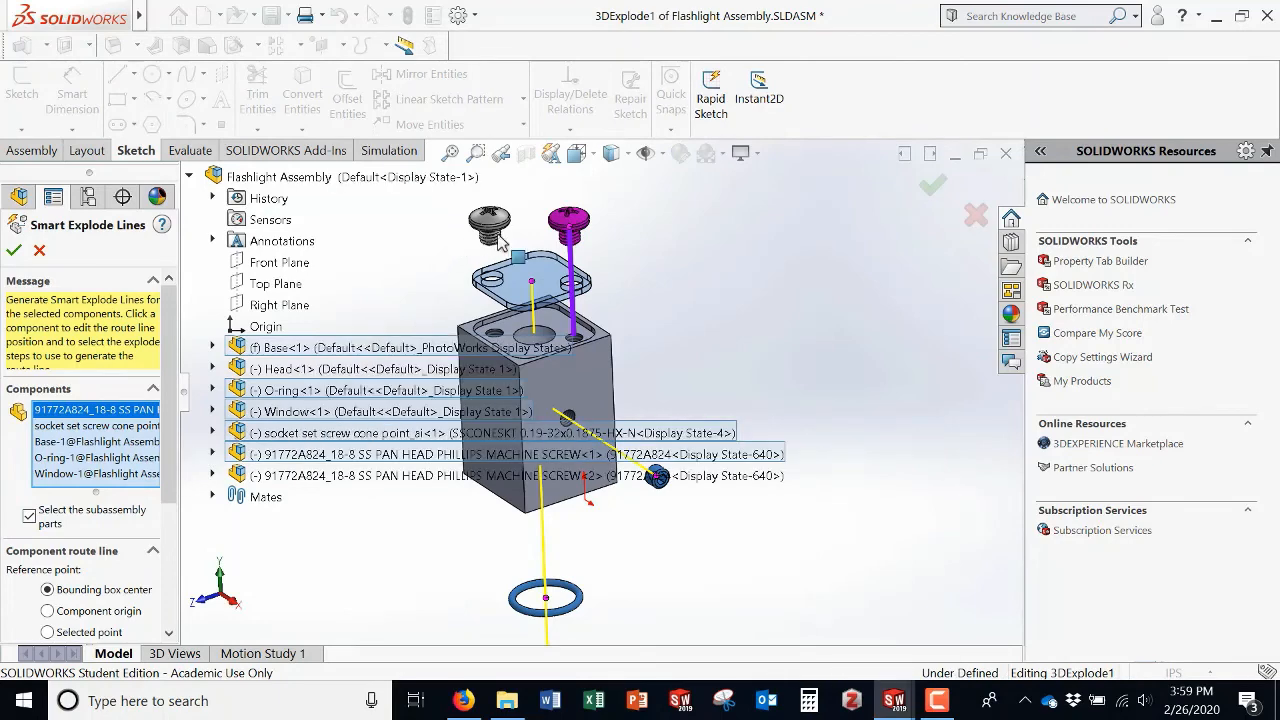
left_click(497, 226)
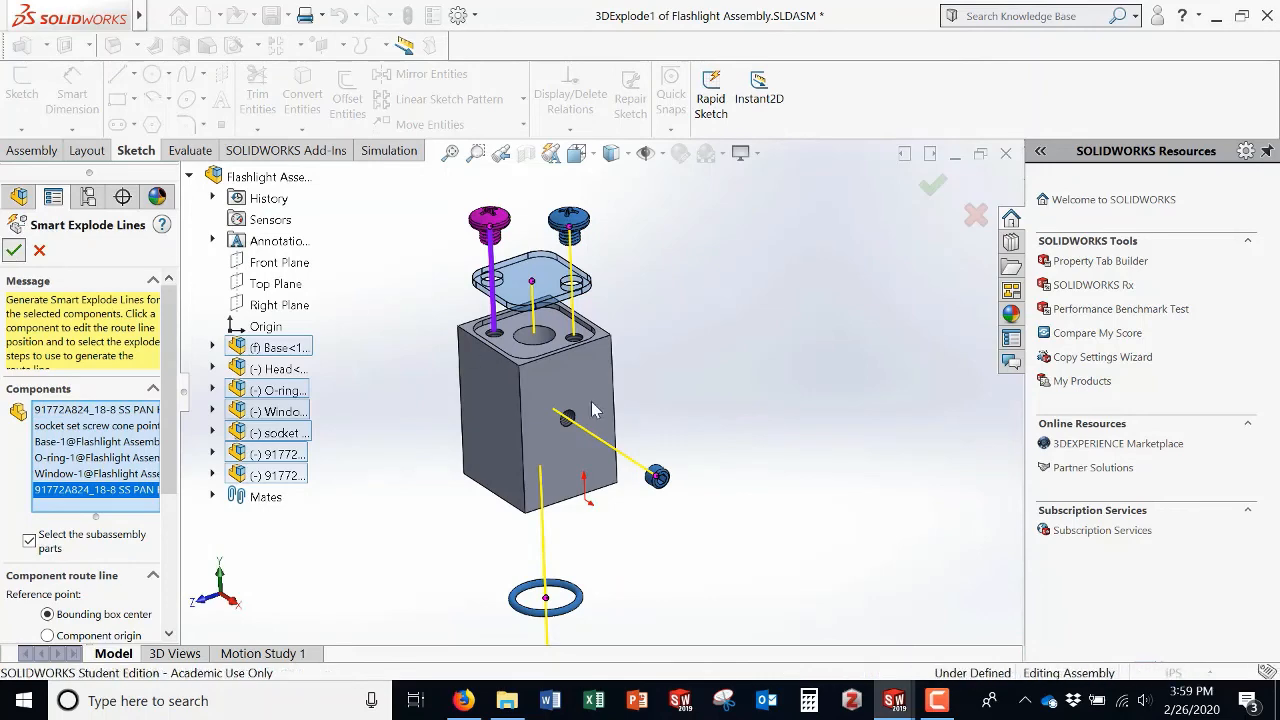
left_click(13, 250)
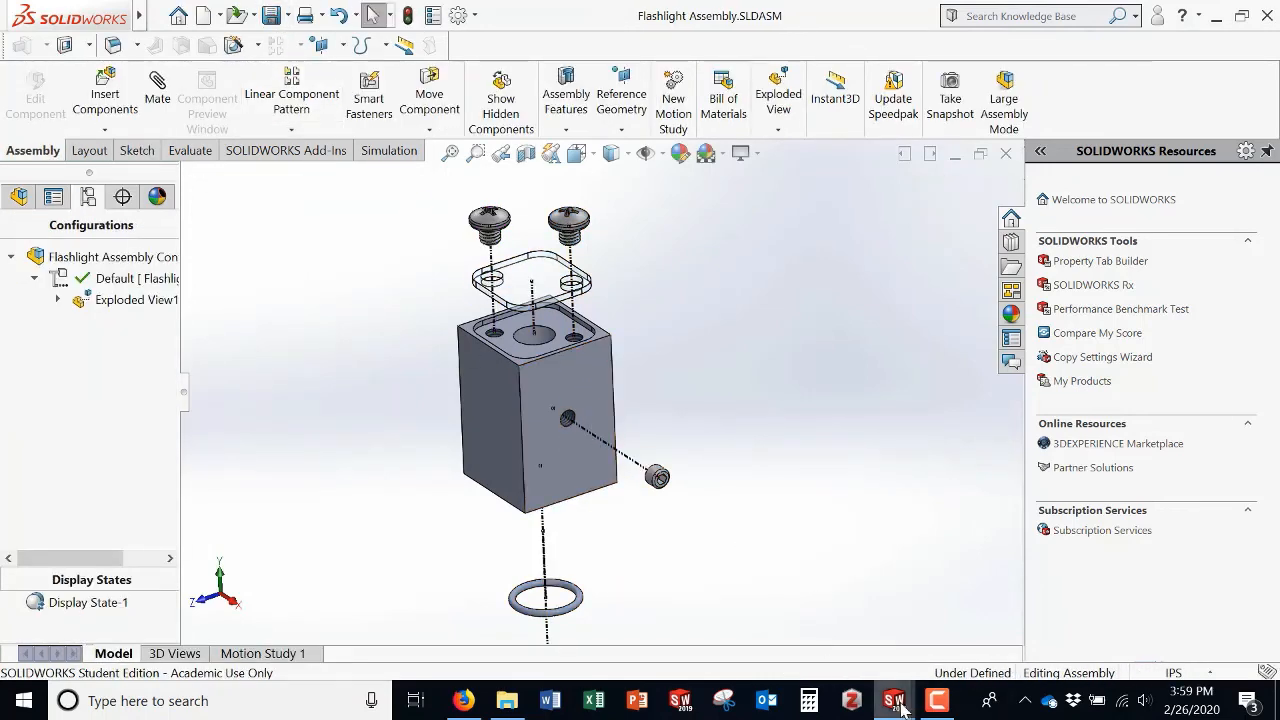
Step: Switch to the drawing and rename BOM item 5's part number as 10-32 Set Screw
mouse_move(899, 707)
left_click(960, 643)
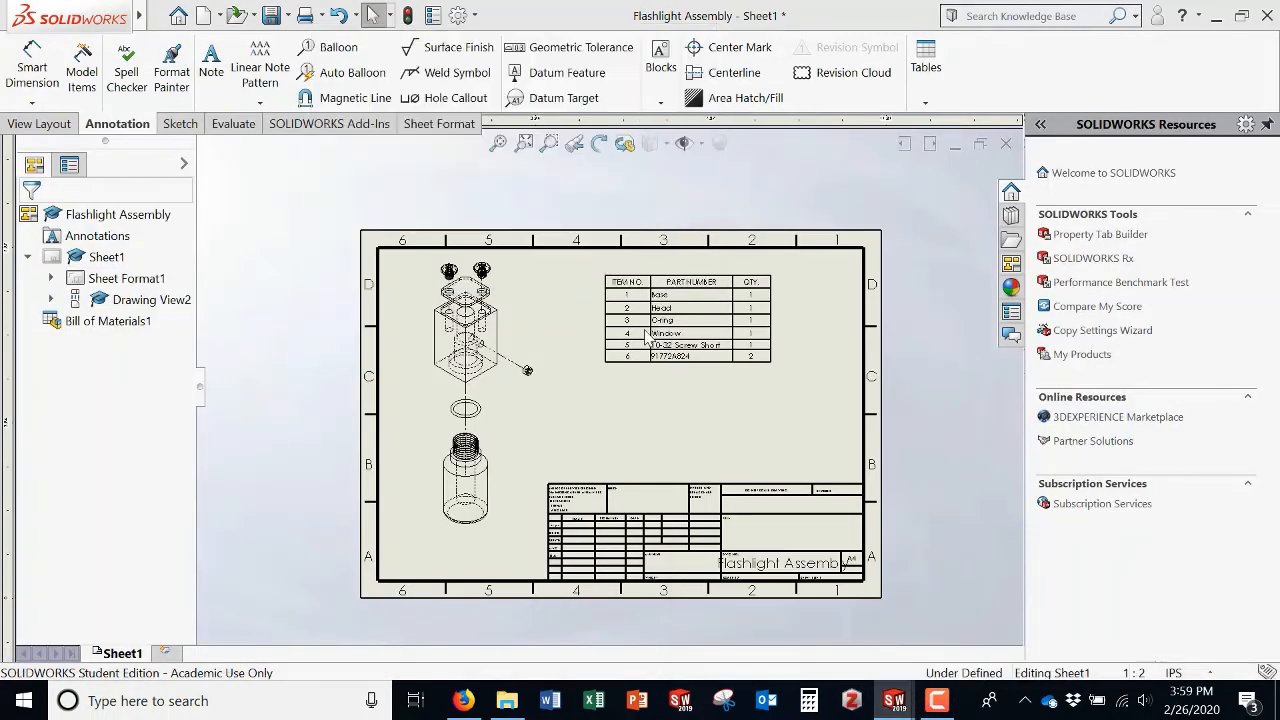
scroll(655, 336, "down", 3)
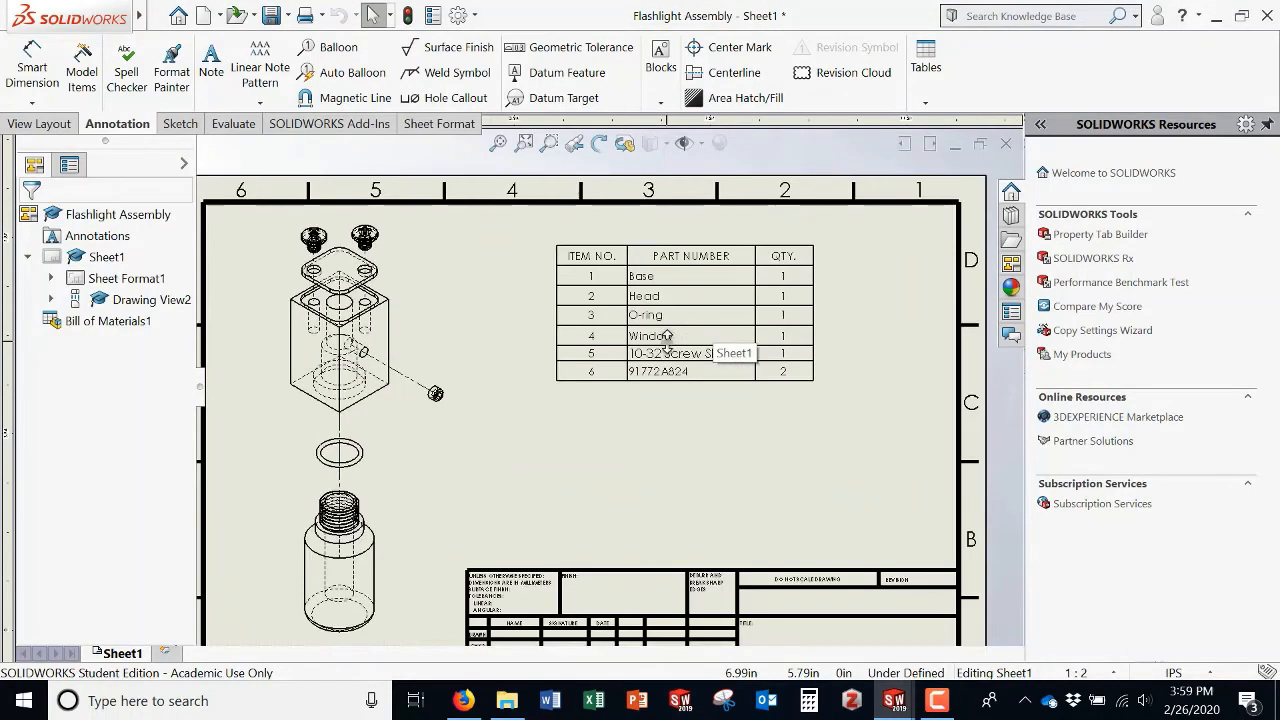
double_click(714, 355)
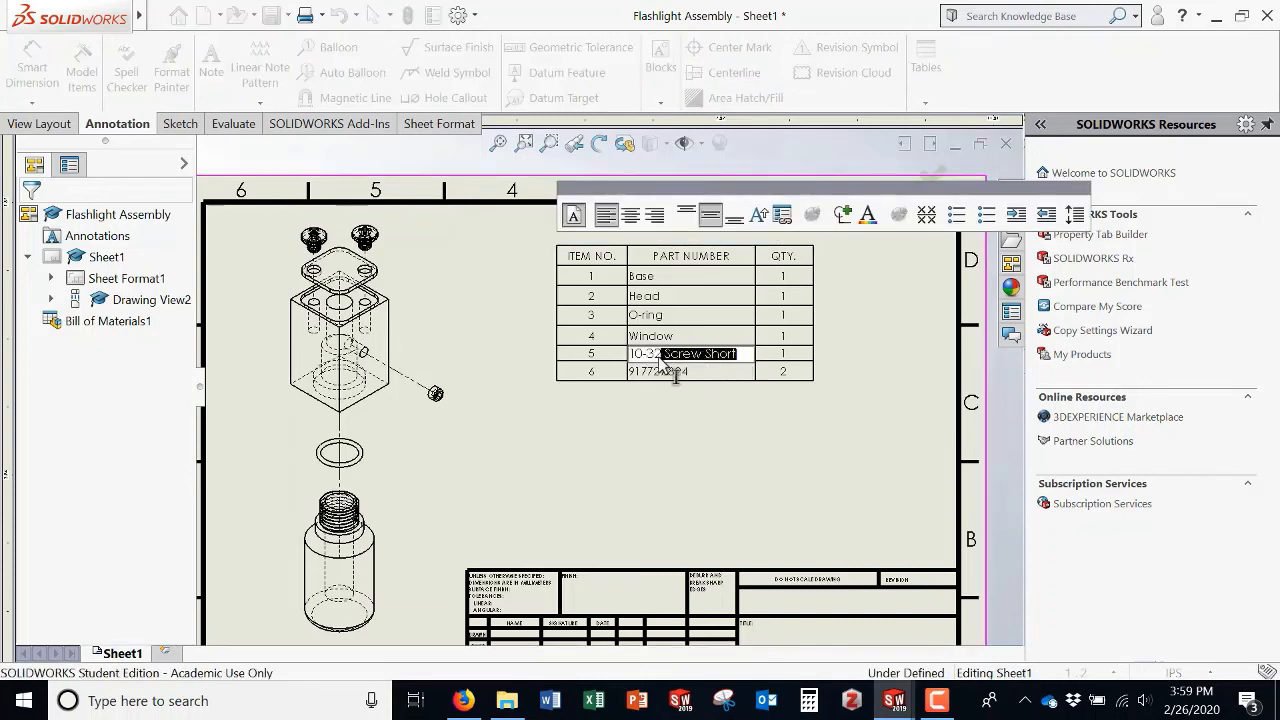
type("Set")
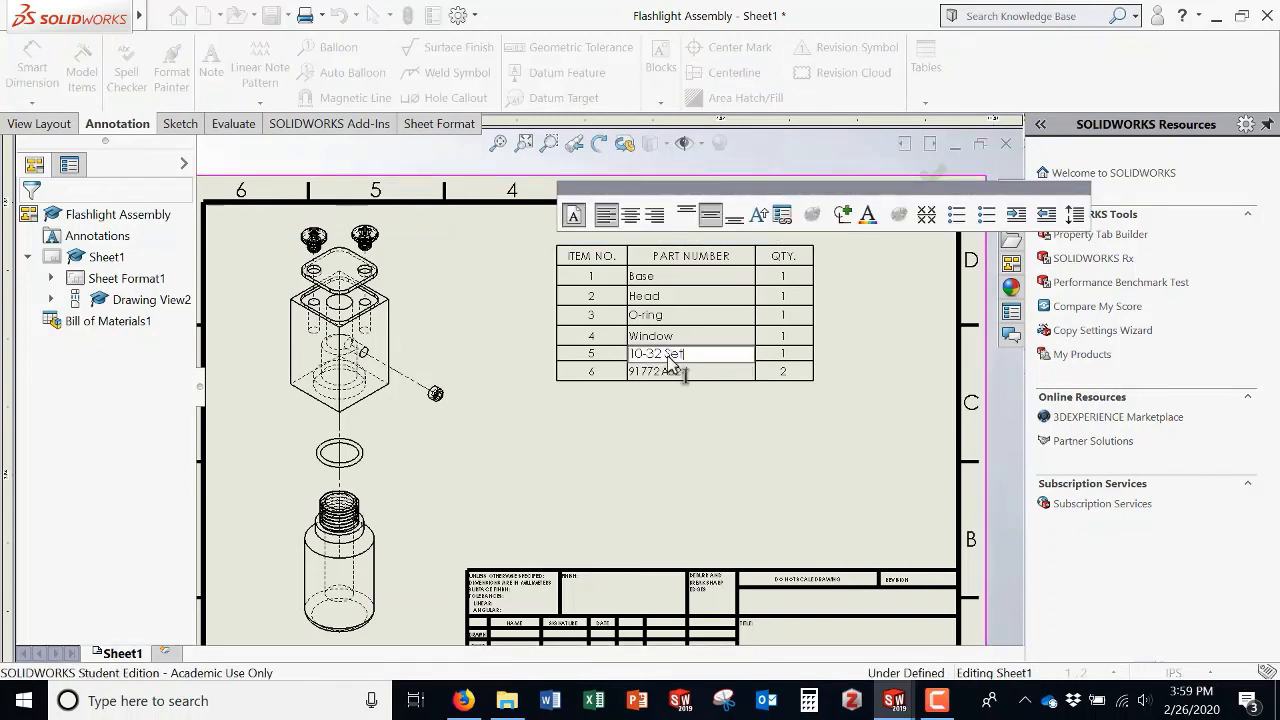
type(" Screw")
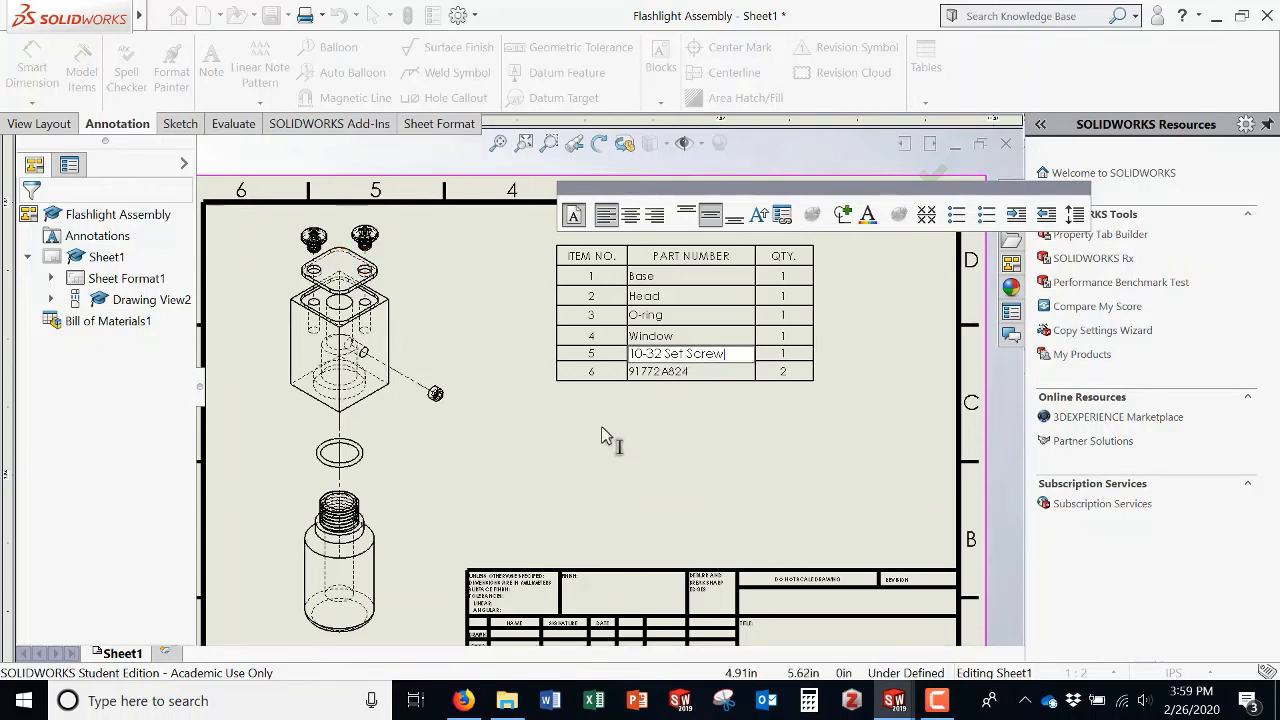
Step: Break the link on item 6's part number and rename it 10-32 Pan Head Screw
left_click(683, 372)
double_click(683, 373)
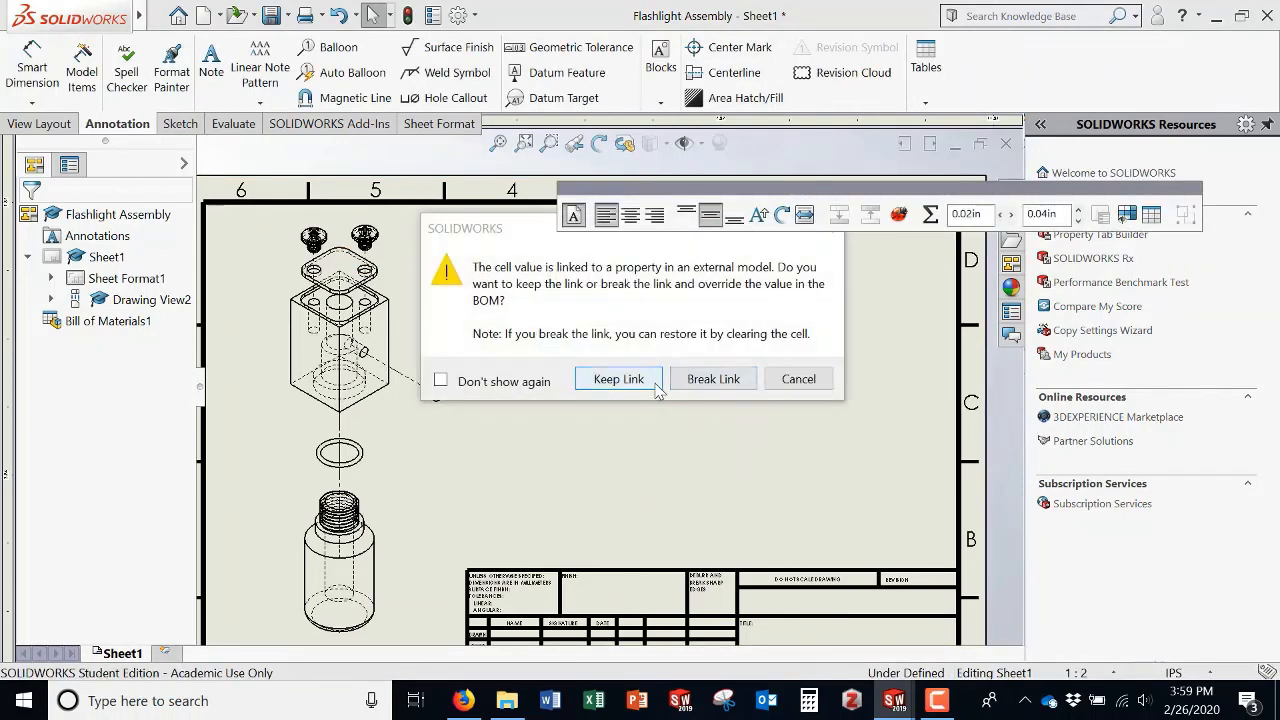
left_click(713, 380)
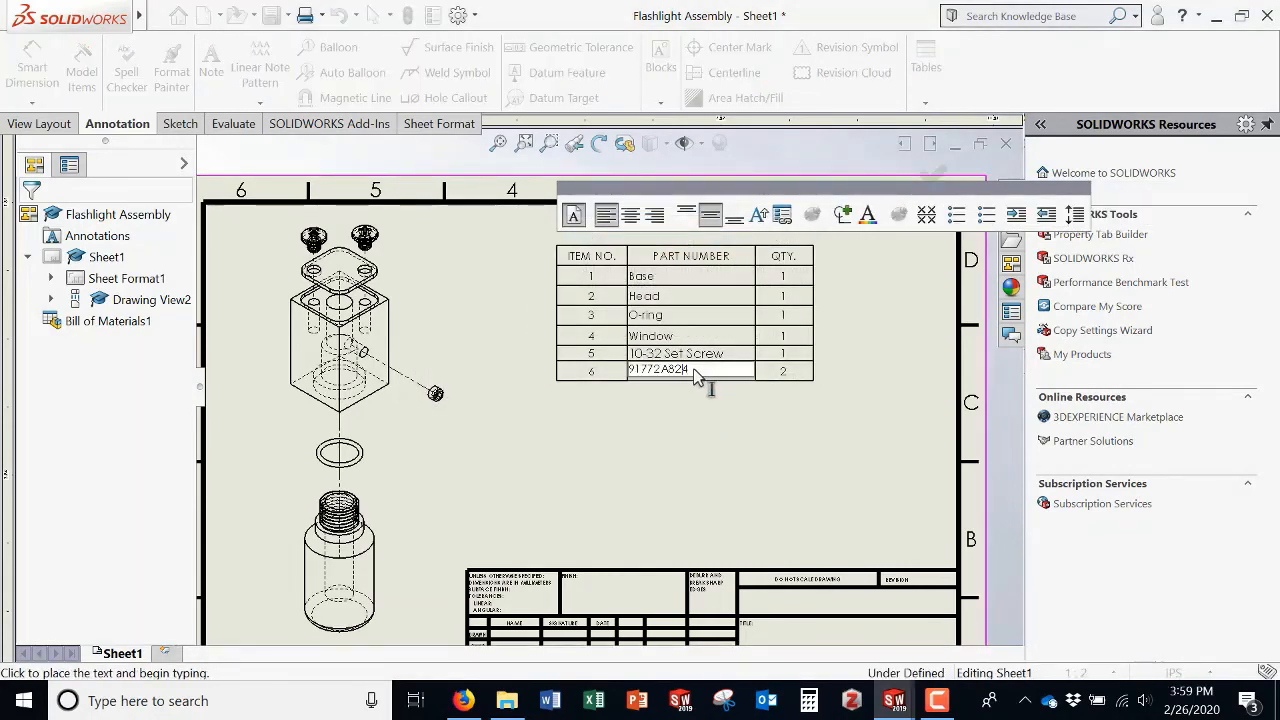
key("ctrl+a")
key("BackSpace")
type("10-")
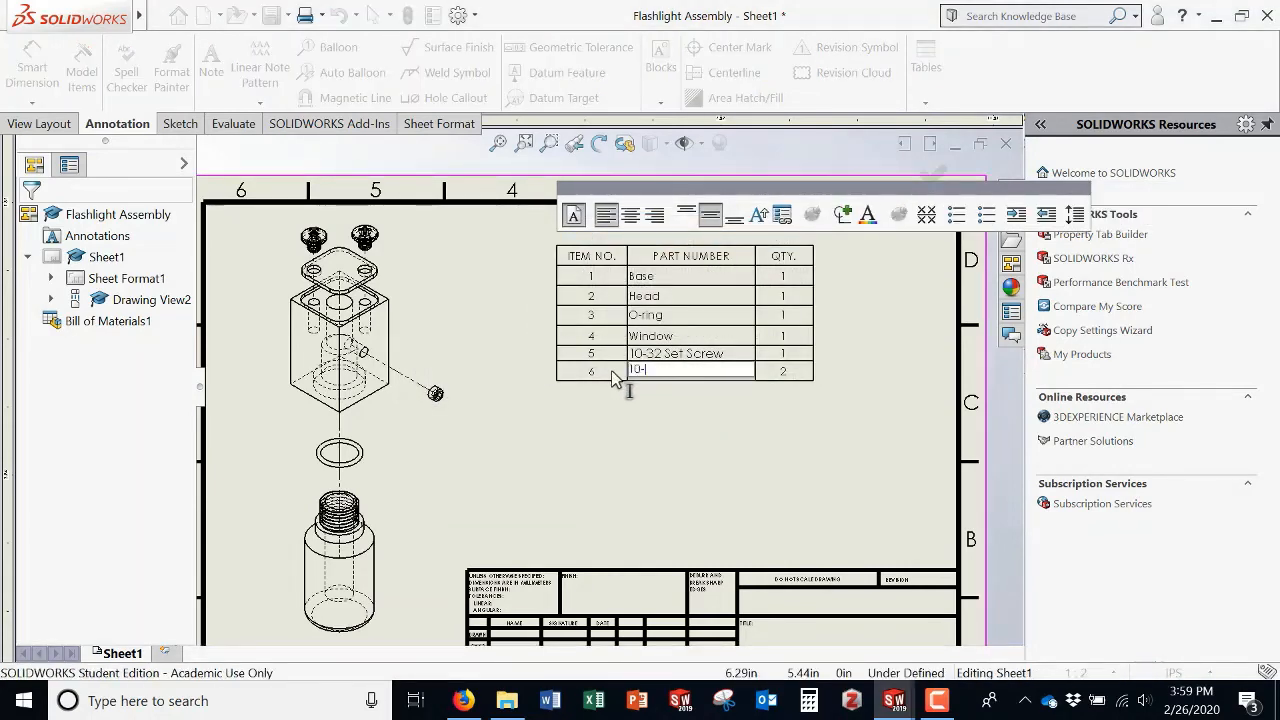
type("32 Pan Head Sc")
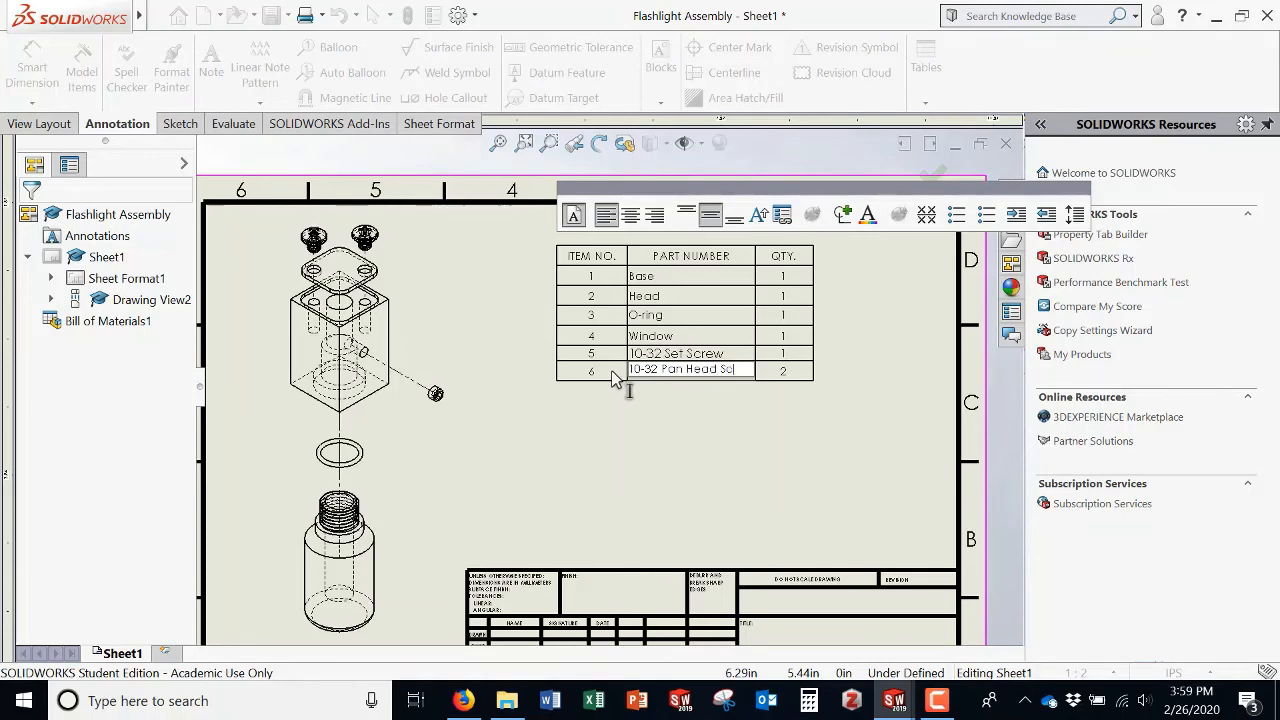
type("rew")
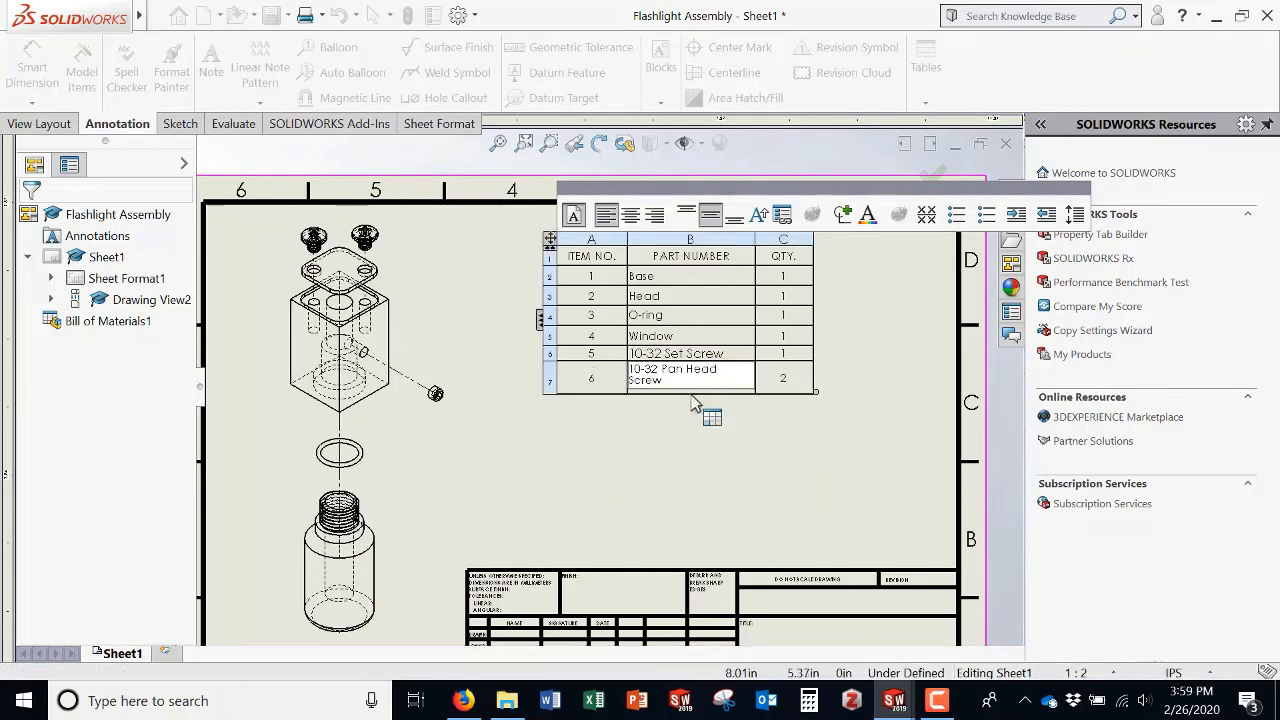
left_click(703, 406)
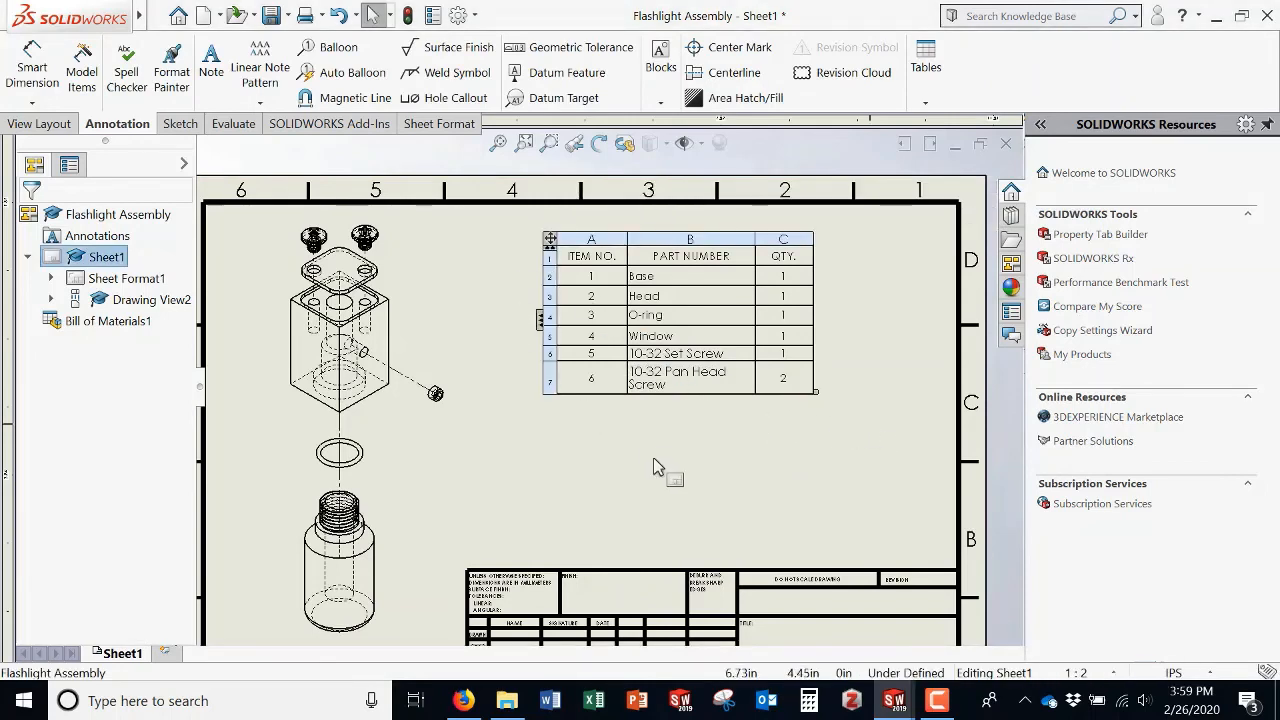
Step: Auto-balloon the exploded view and line up the balloons on a magnetic line beside the parts
left_click(343, 78)
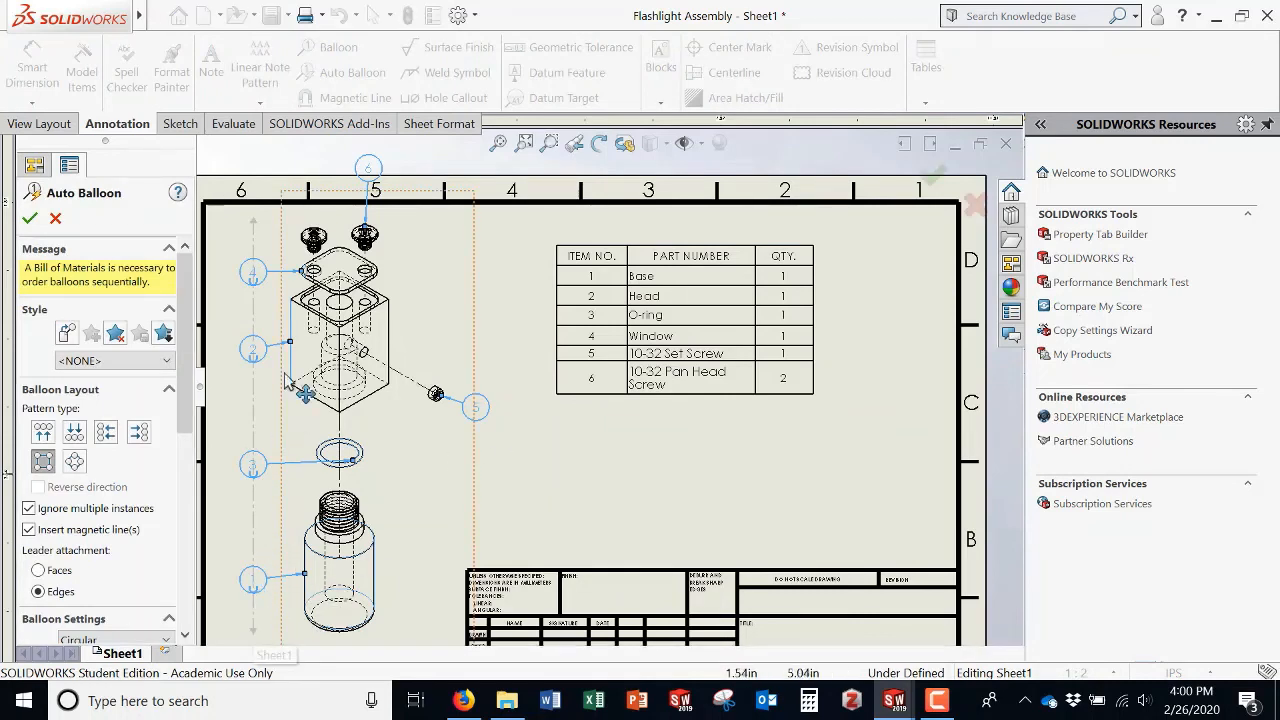
left_click(30, 218)
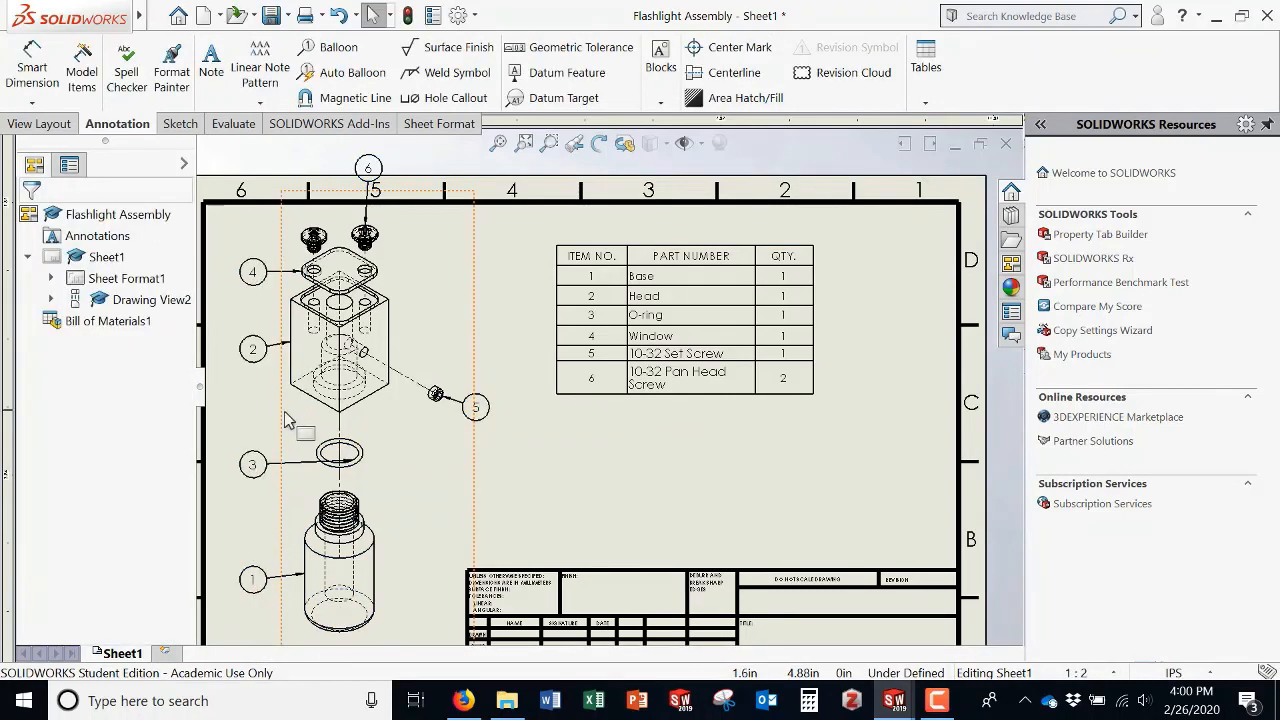
left_click(254, 472)
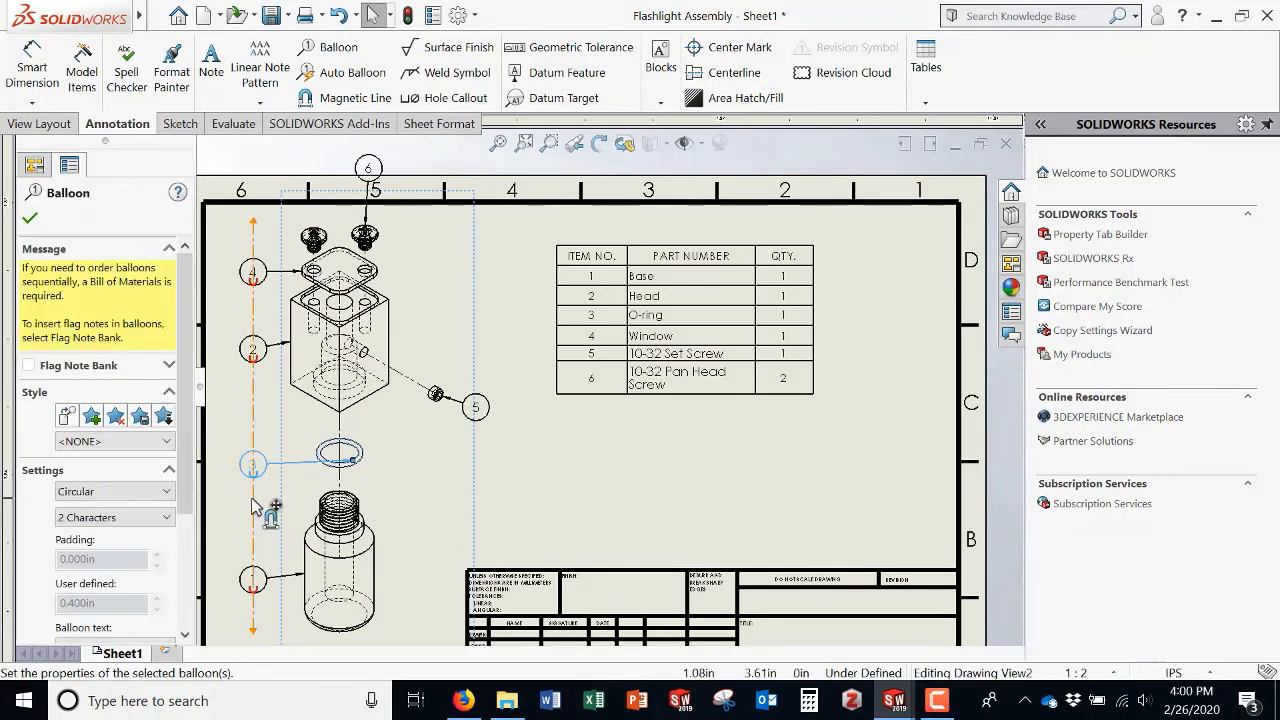
left_click_drag(255, 495, 244, 492)
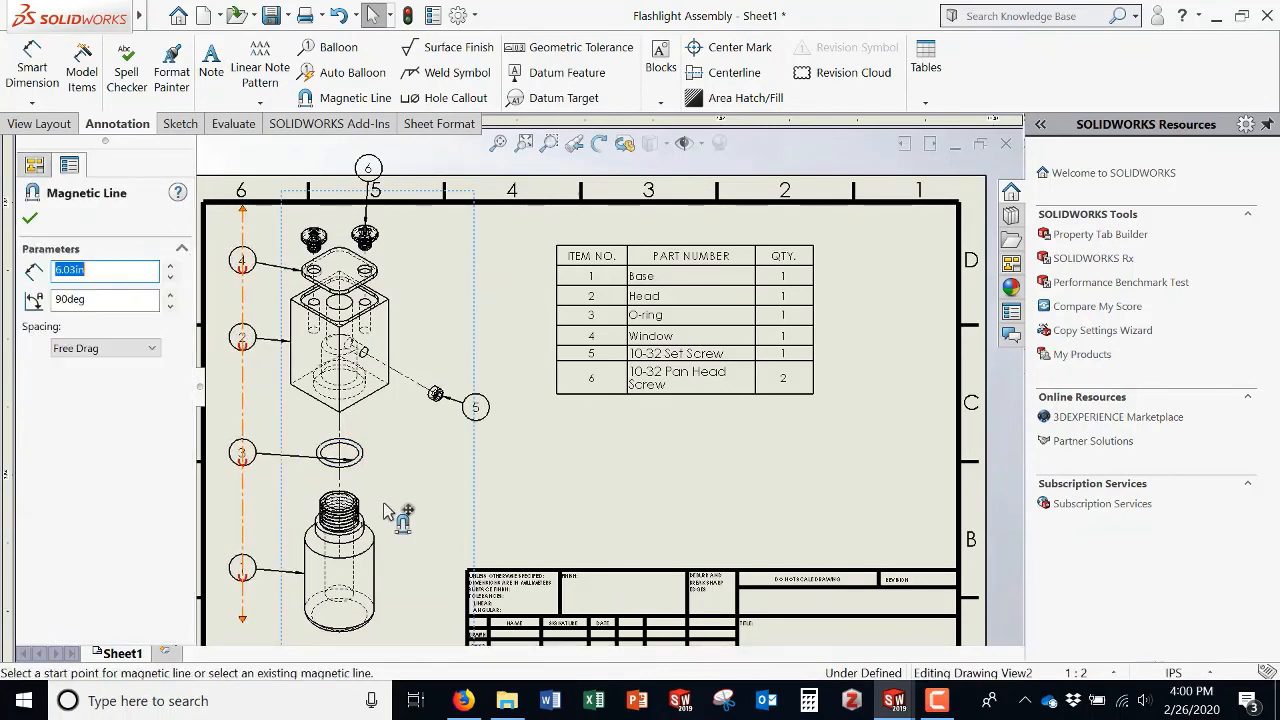
left_click(347, 457)
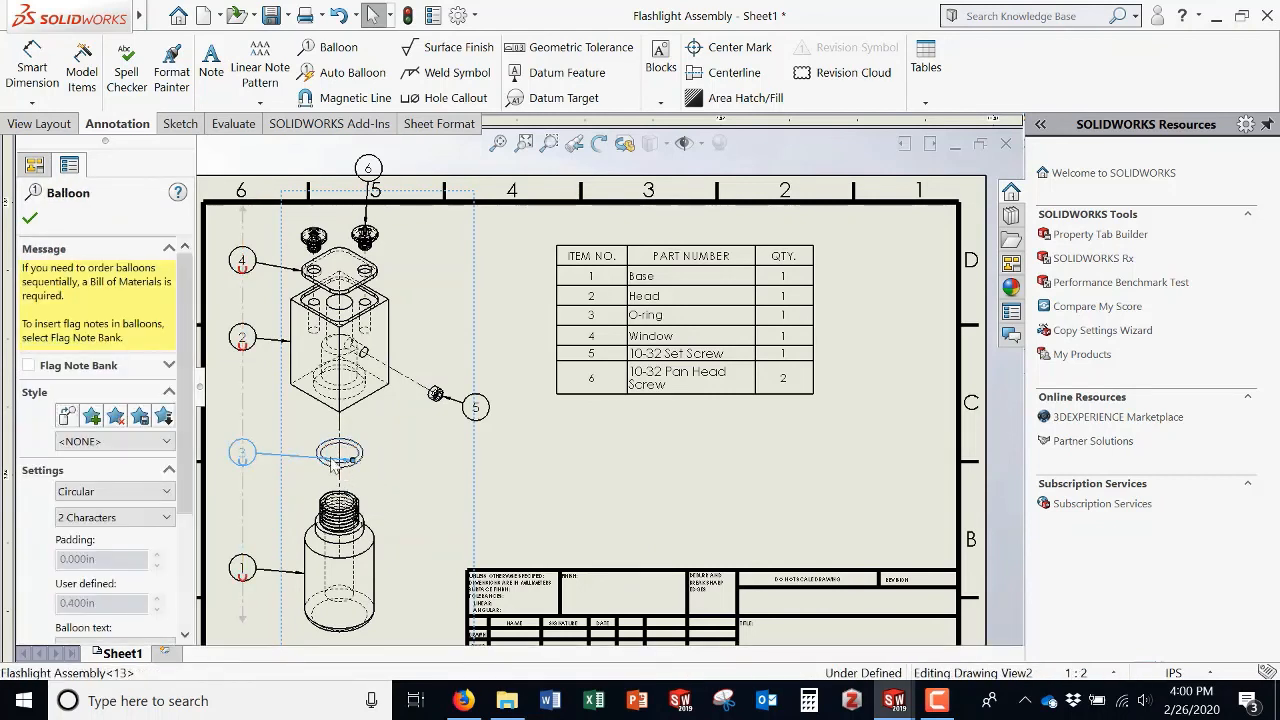
left_click(306, 578)
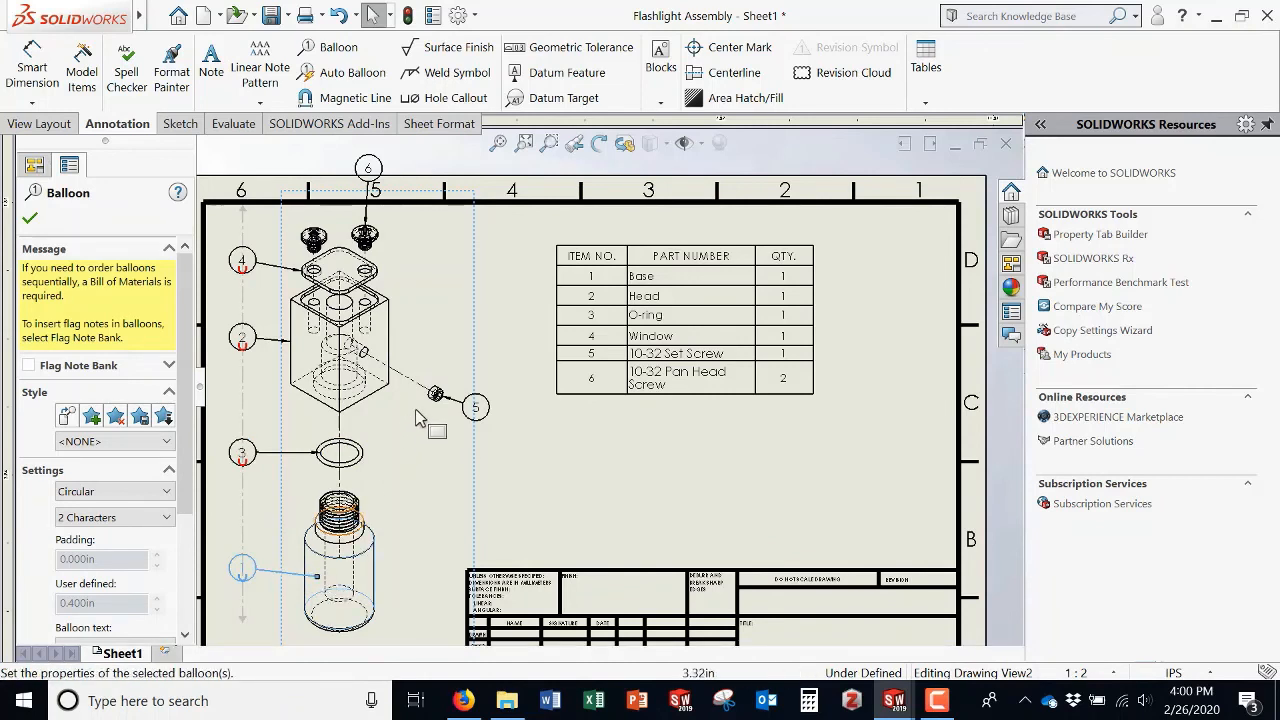
Step: Reattach the leaders of balloons 2 and 4 onto their parts and move balloon 6 beside the right pan head screw
left_click(291, 343)
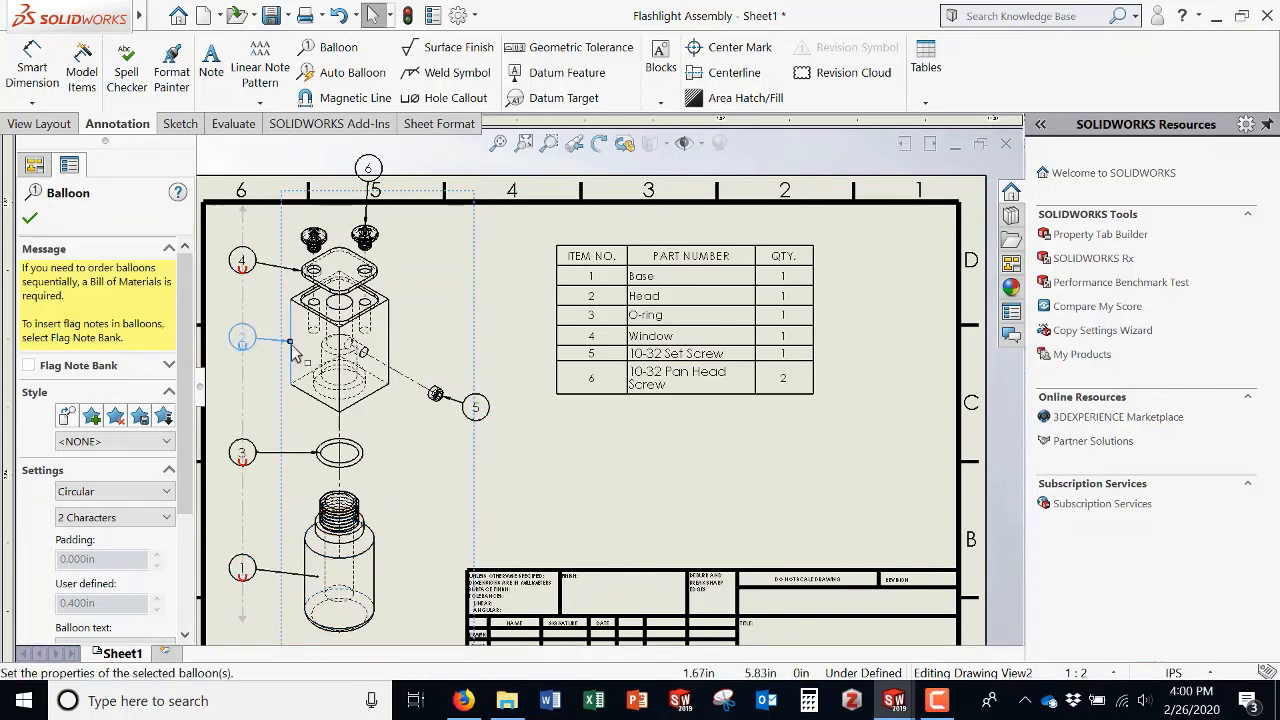
left_click_drag(290, 342, 304, 358)
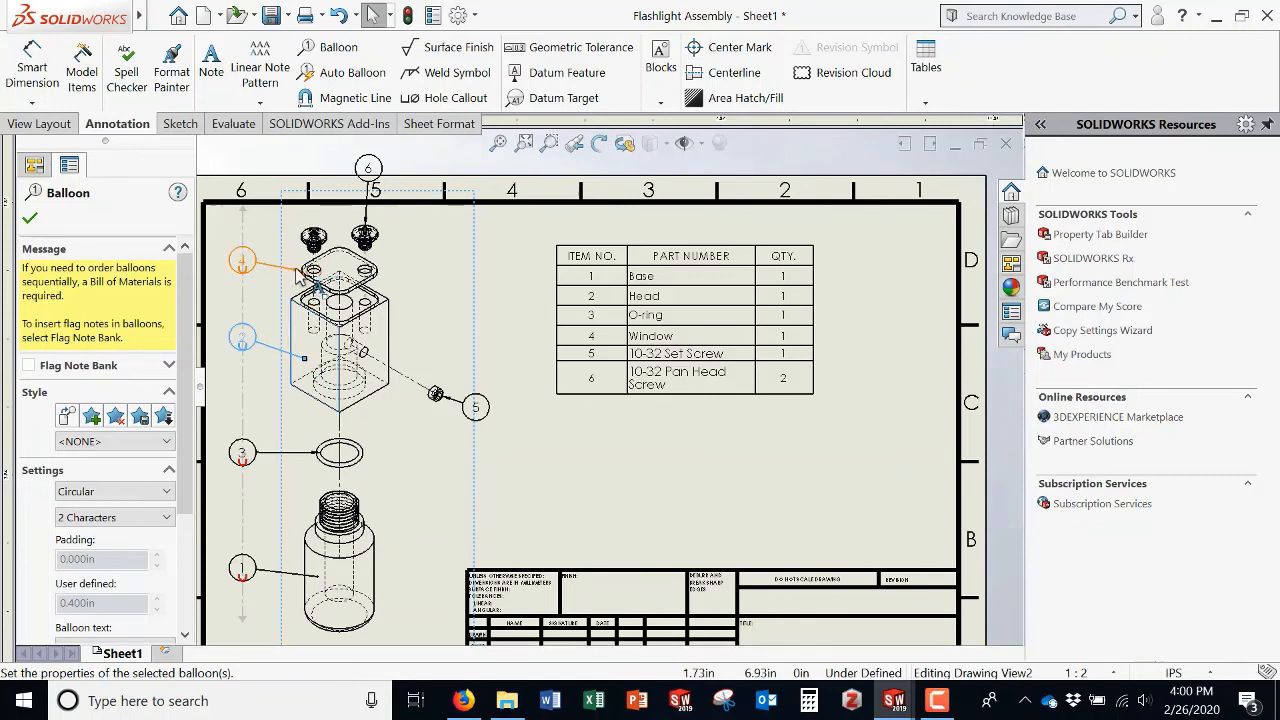
left_click(298, 271)
left_click_drag(301, 271, 331, 268)
left_click_drag(384, 180, 435, 236)
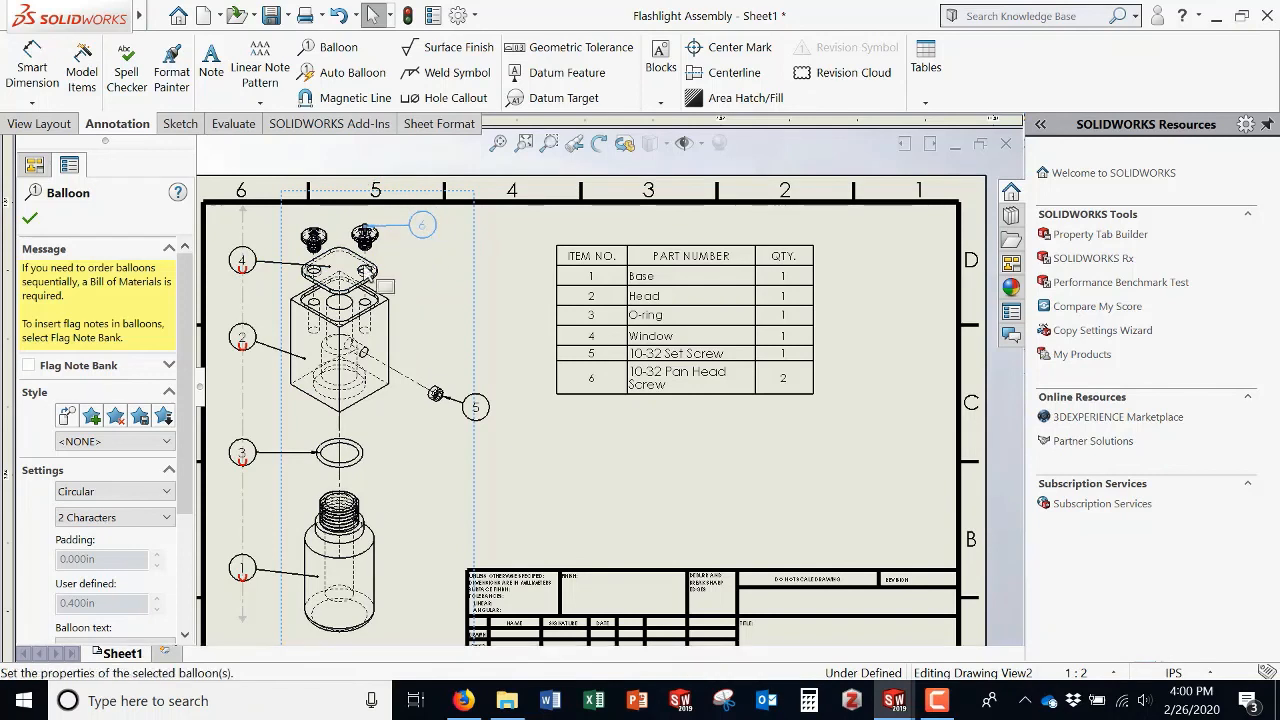
left_click(30, 217)
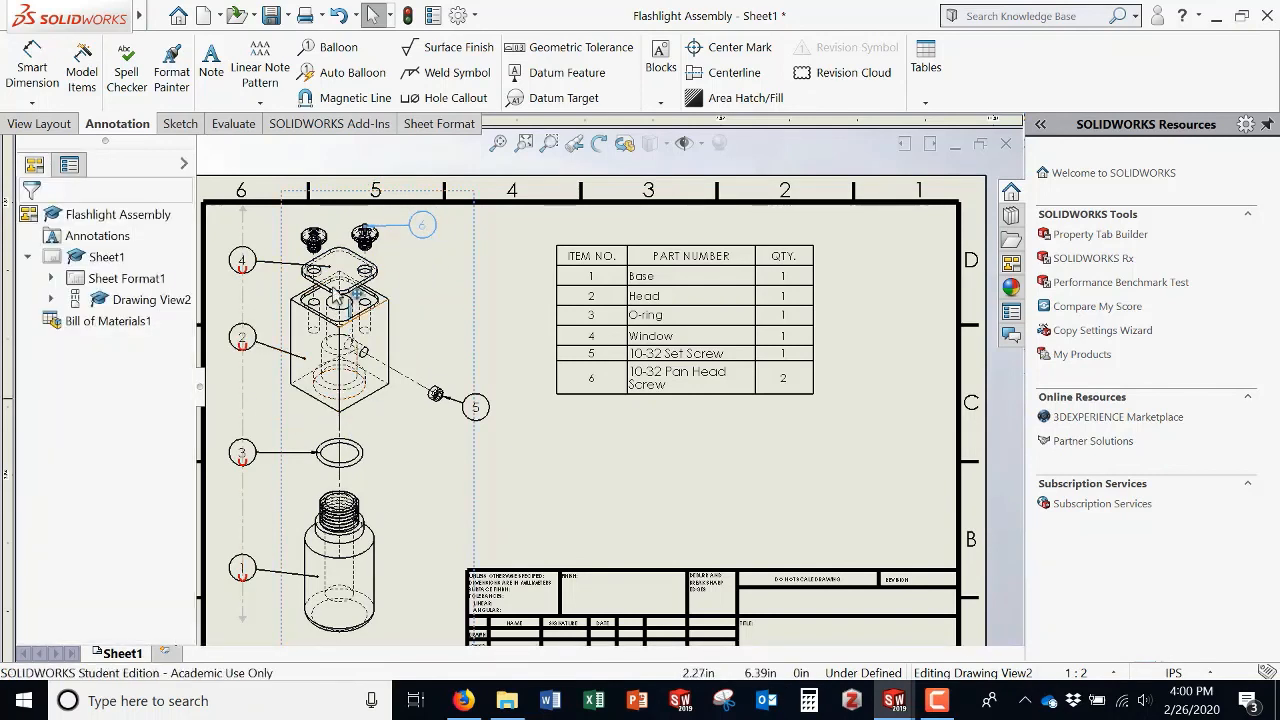
Step: Add a balloon for the left pan head screw, placed above balloon 4 in the aligned column
left_click(580, 484)
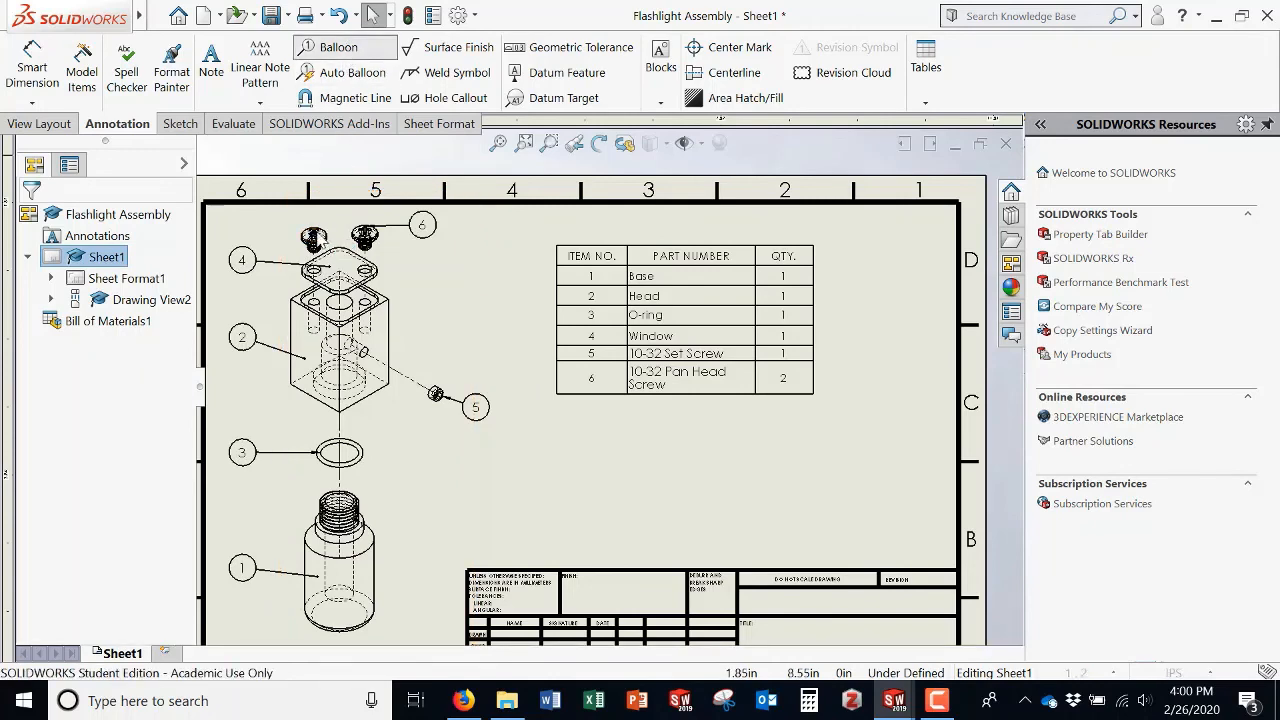
left_click(338, 47)
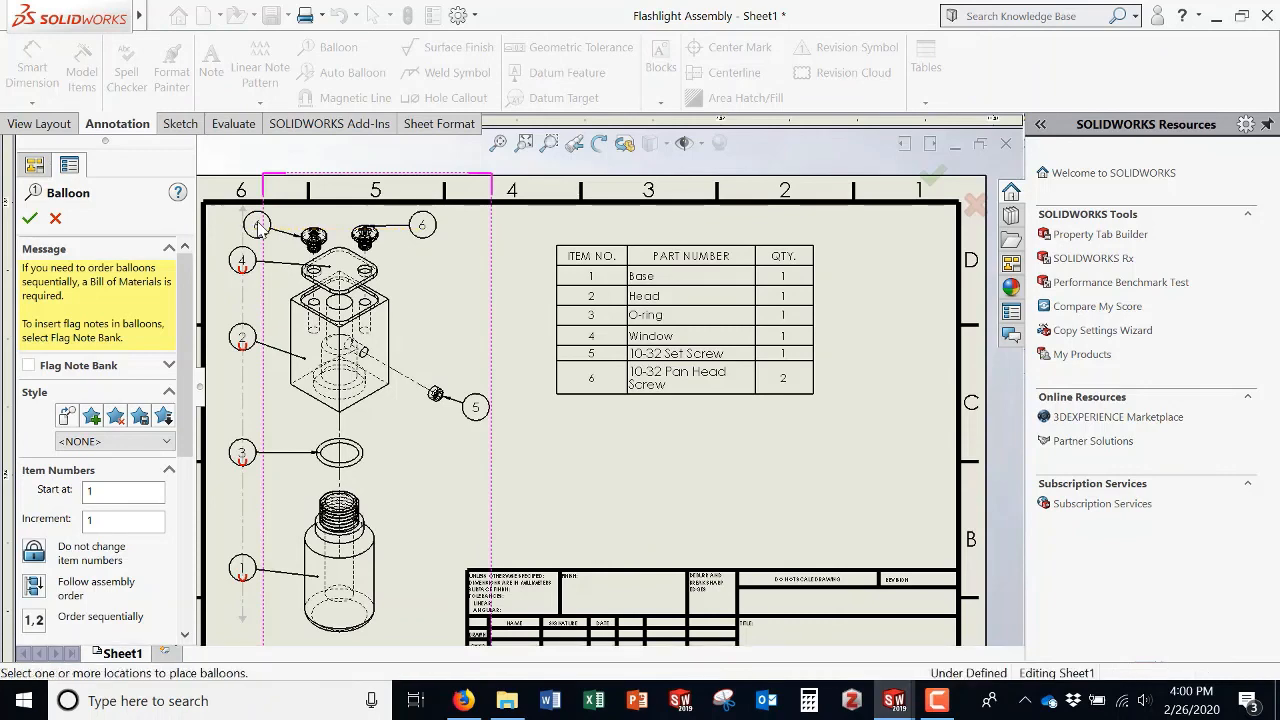
key("Escape")
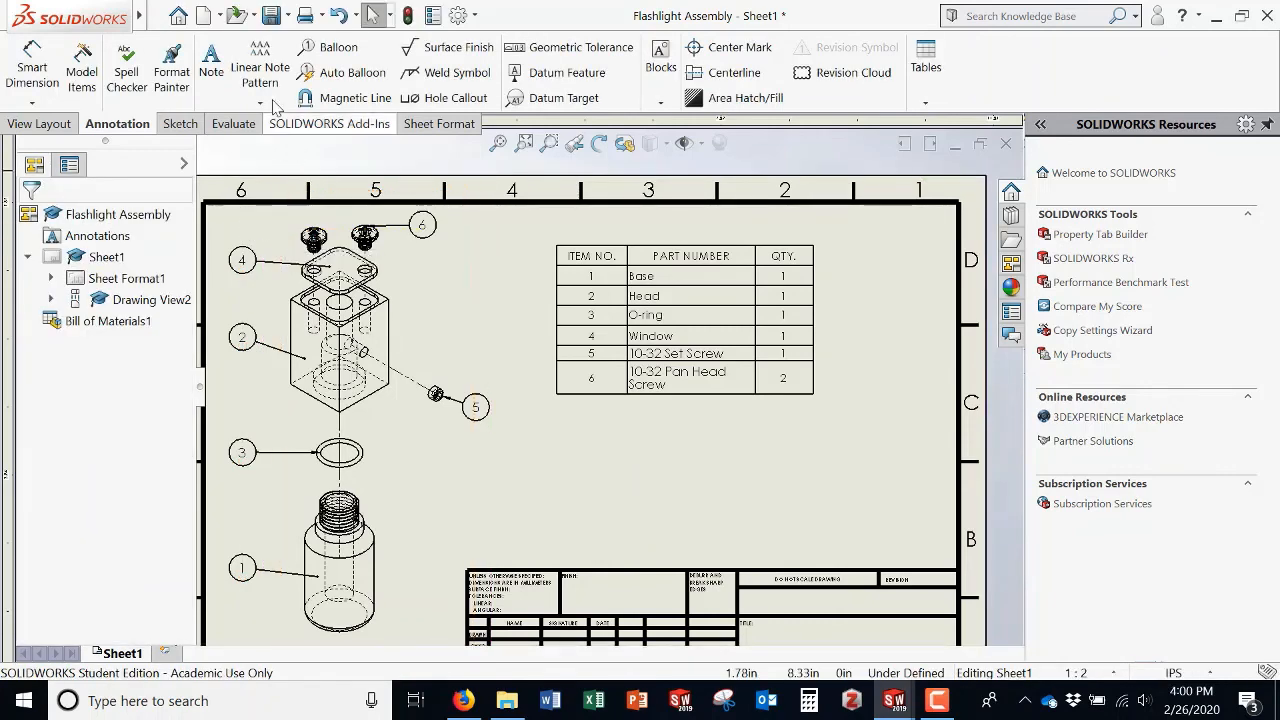
left_click(330, 48)
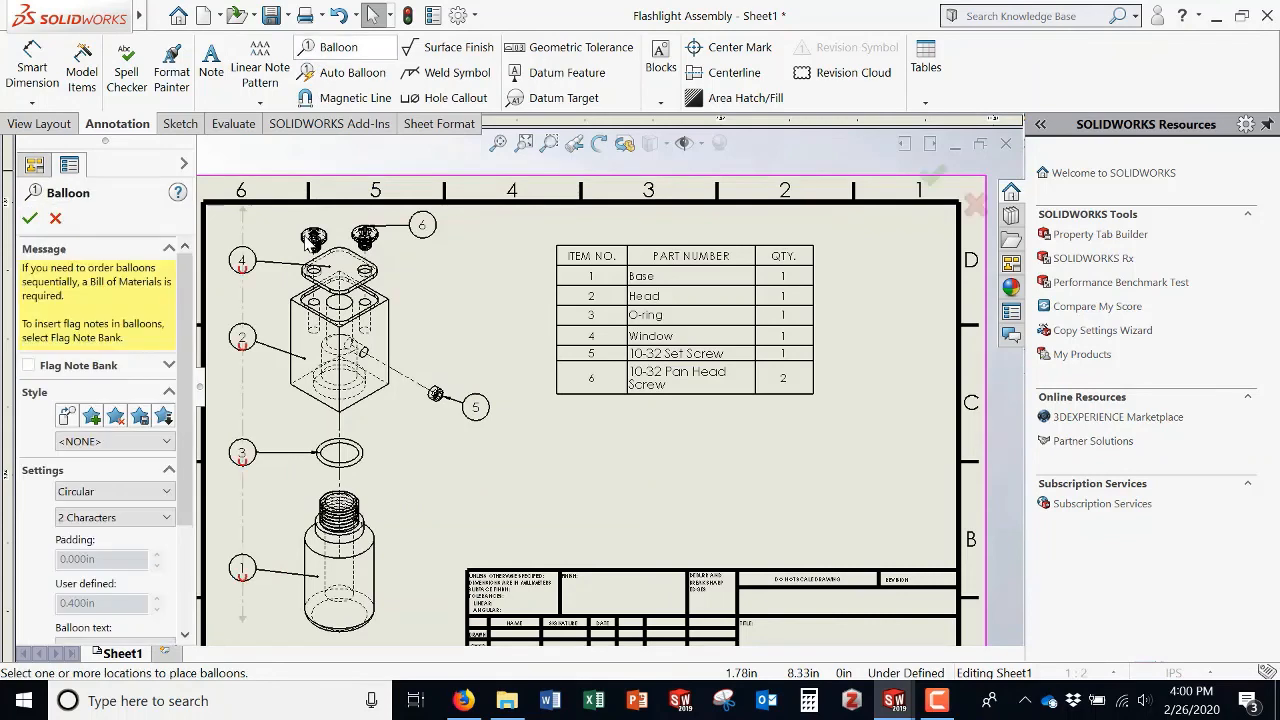
left_click(304, 236)
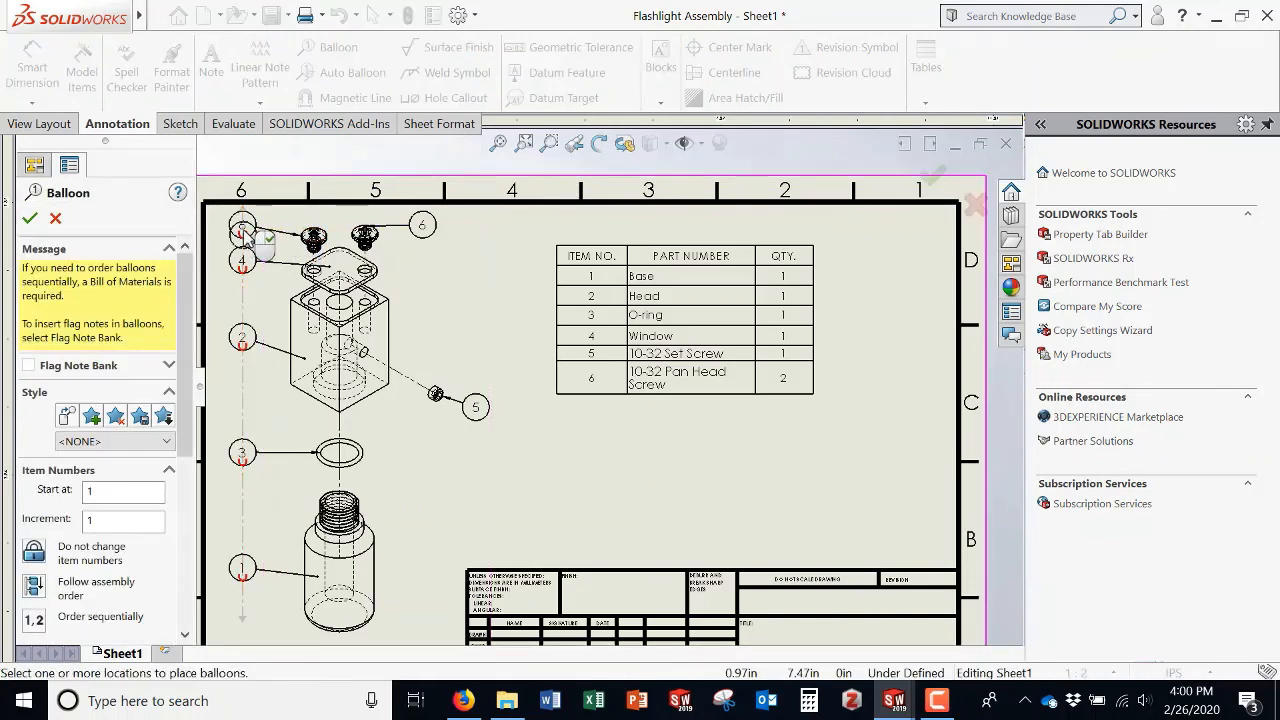
left_click(242, 226)
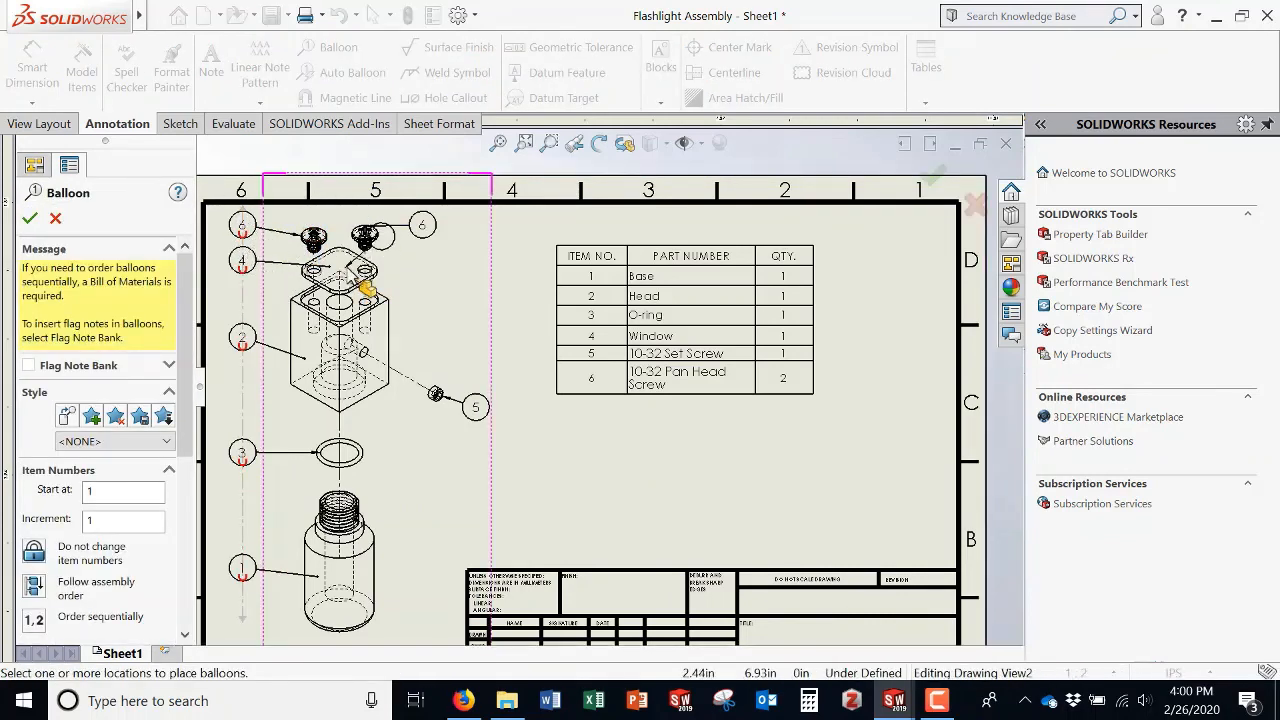
key("Escape")
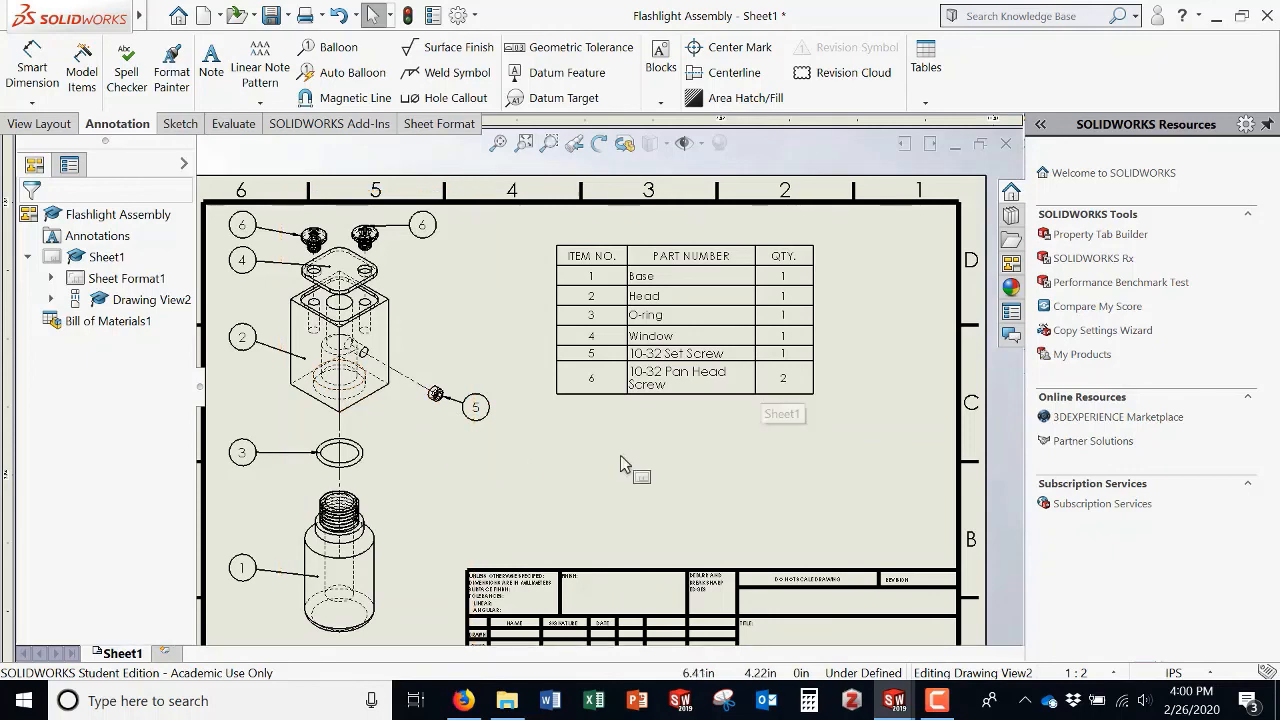
Step: Shift the exploded drawing view slightly lower and right on the sheet and set its display style to Hidden Lines Removed
scroll(589, 467, "up", 3)
scroll(642, 432, "down", 3)
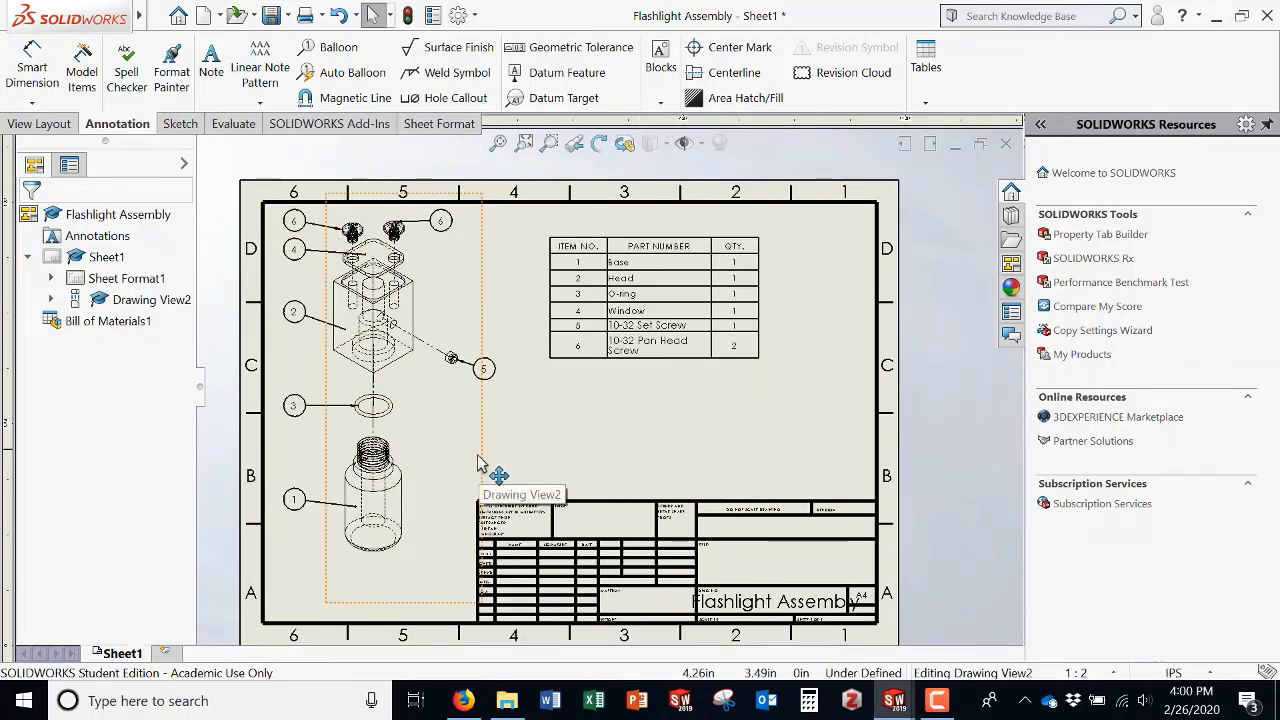
mouse_move(491, 460)
left_mouse_down()
mouse_move(487, 489)
mouse_move(501, 485)
left_mouse_up()
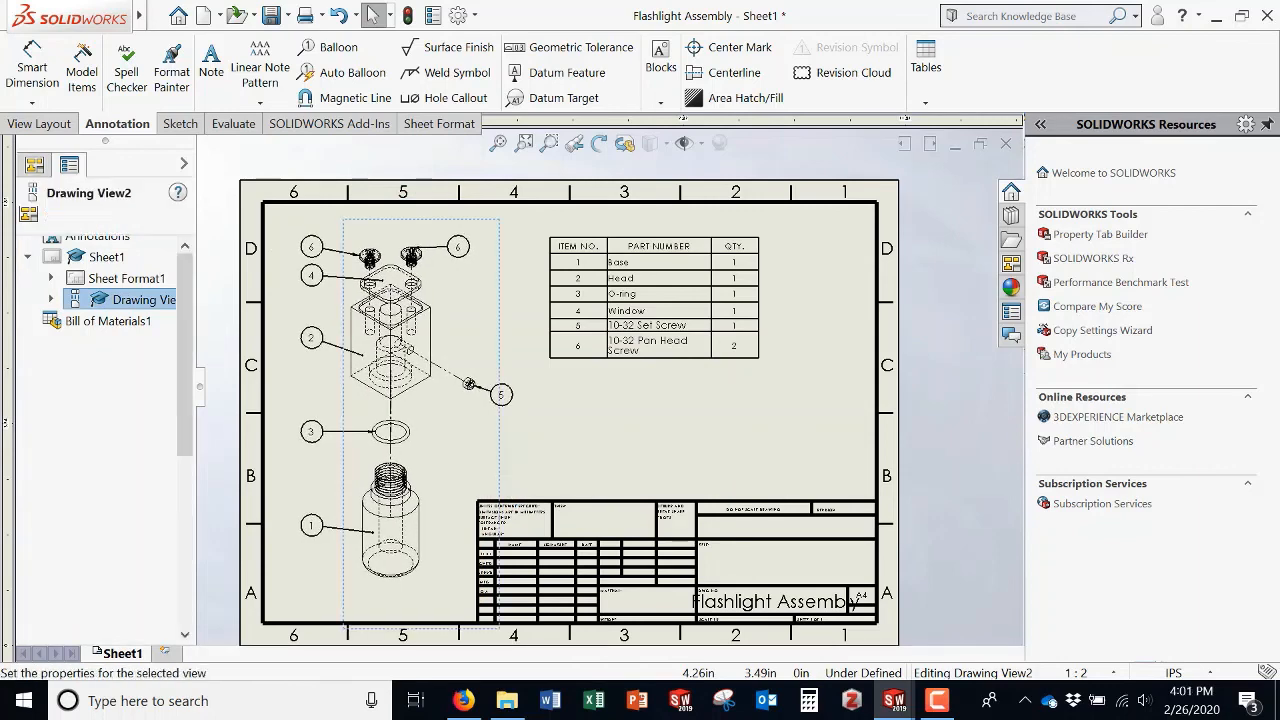
left_click(693, 428)
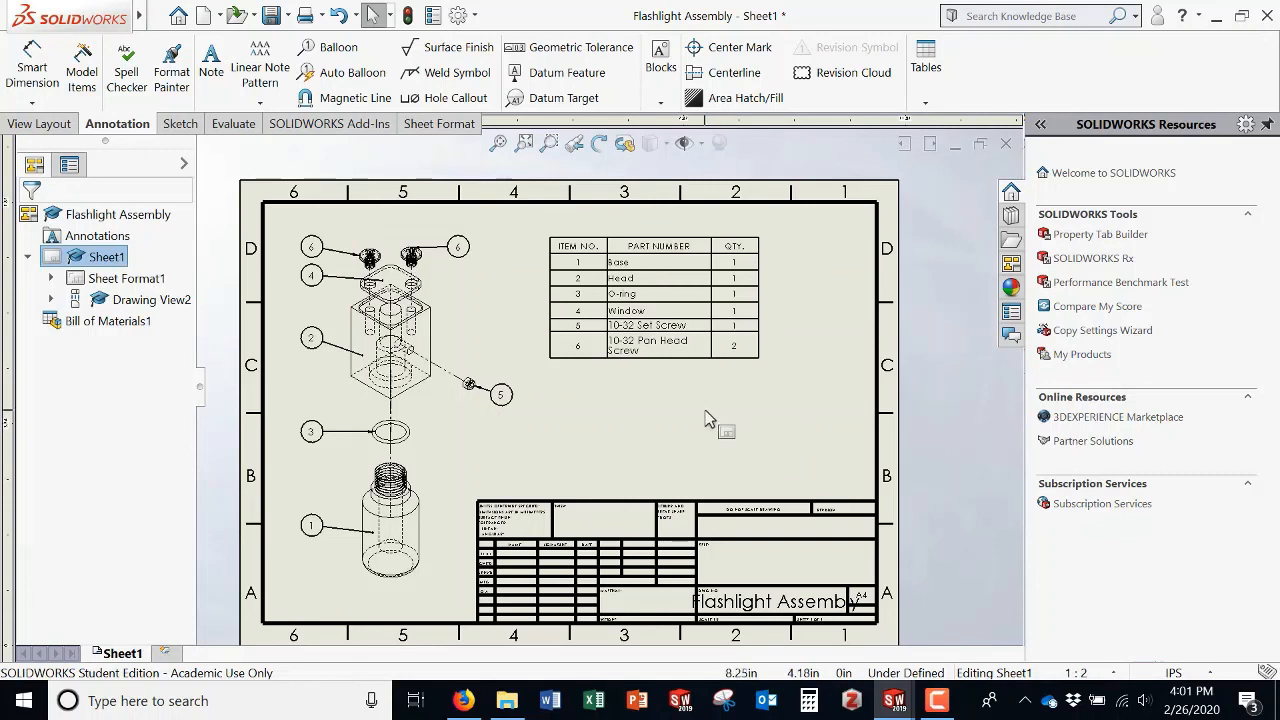
left_click(491, 318)
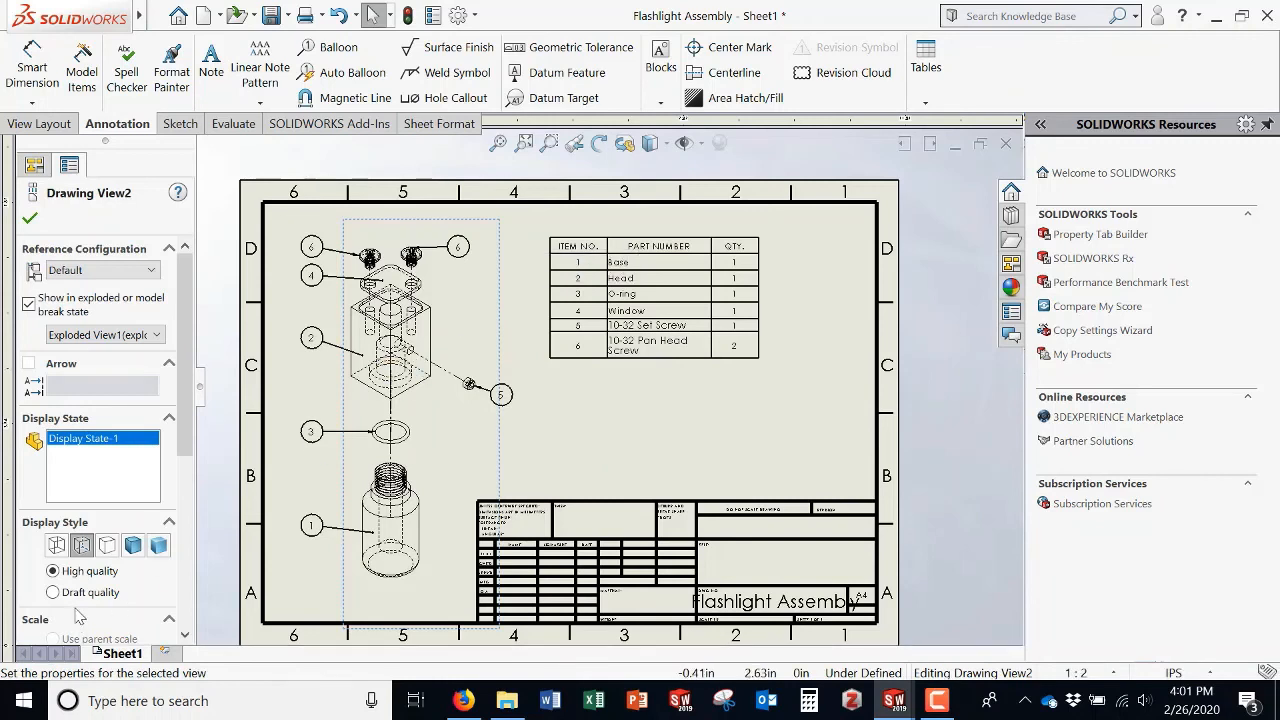
left_click(110, 546)
left_click(820, 456)
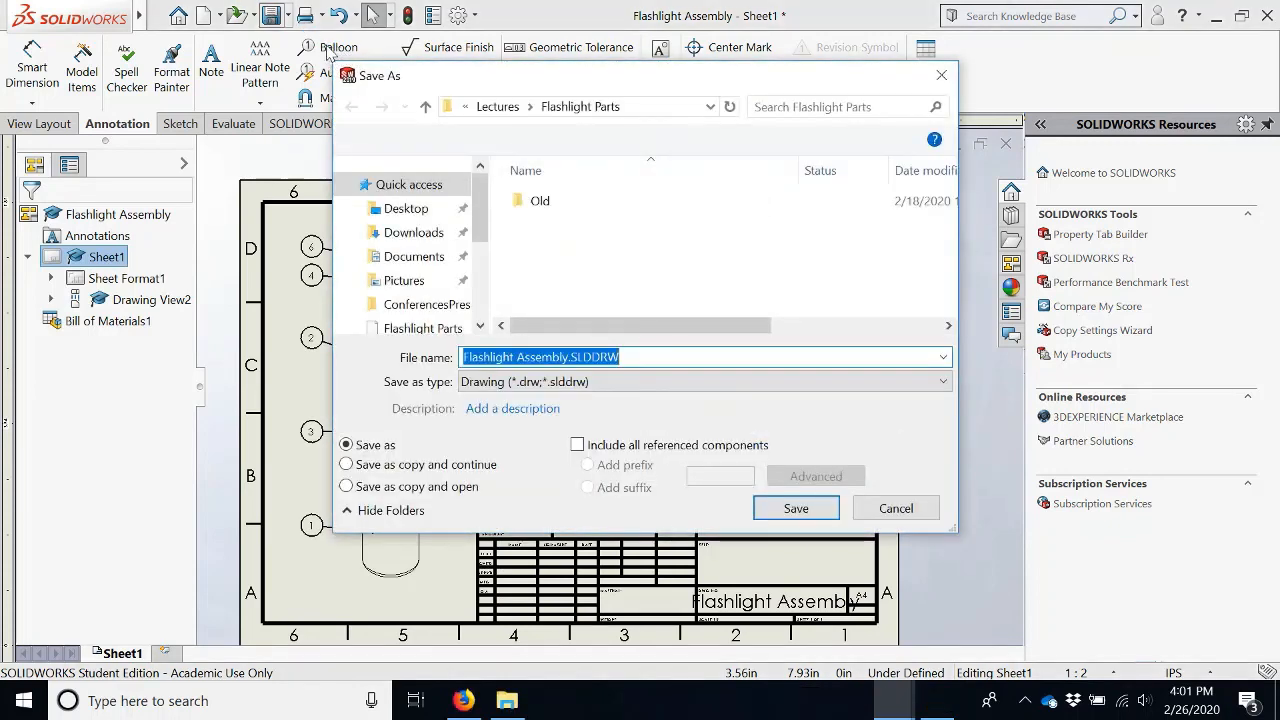
Step: Save the drawing as a PDF named Flashlight Assembly.PDF to the Desktop
left_click(558, 384)
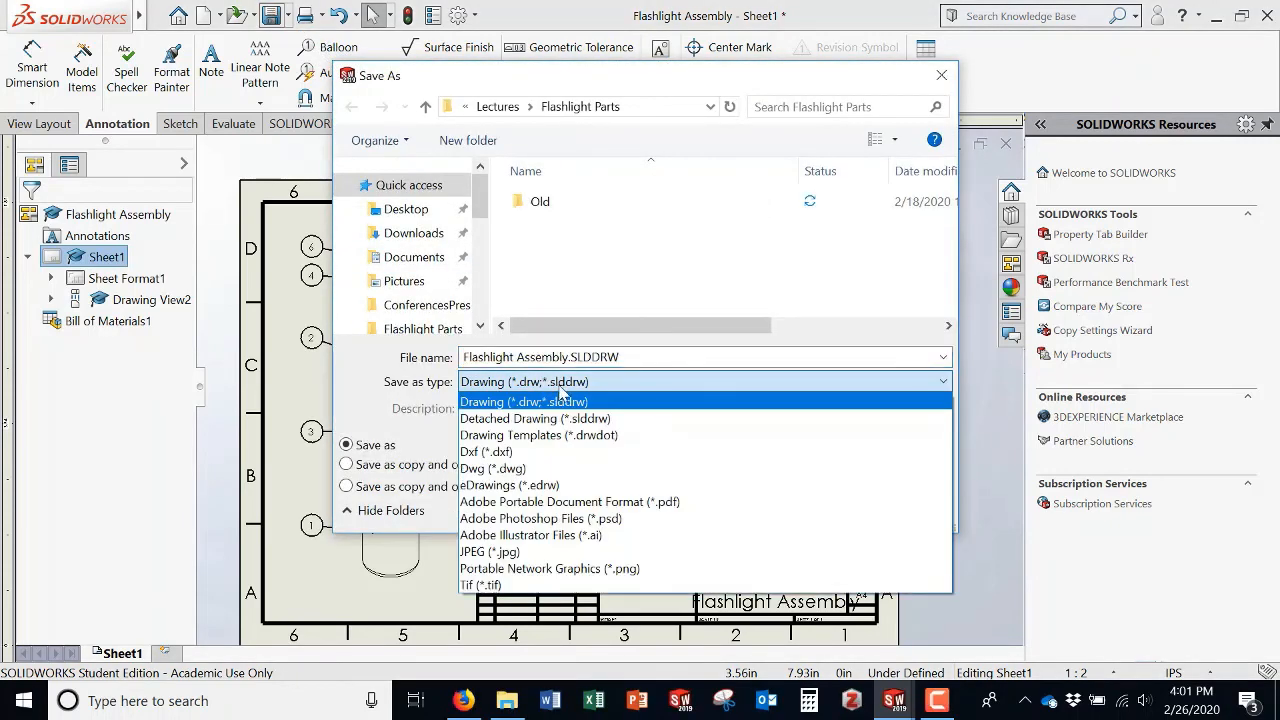
left_click(605, 501)
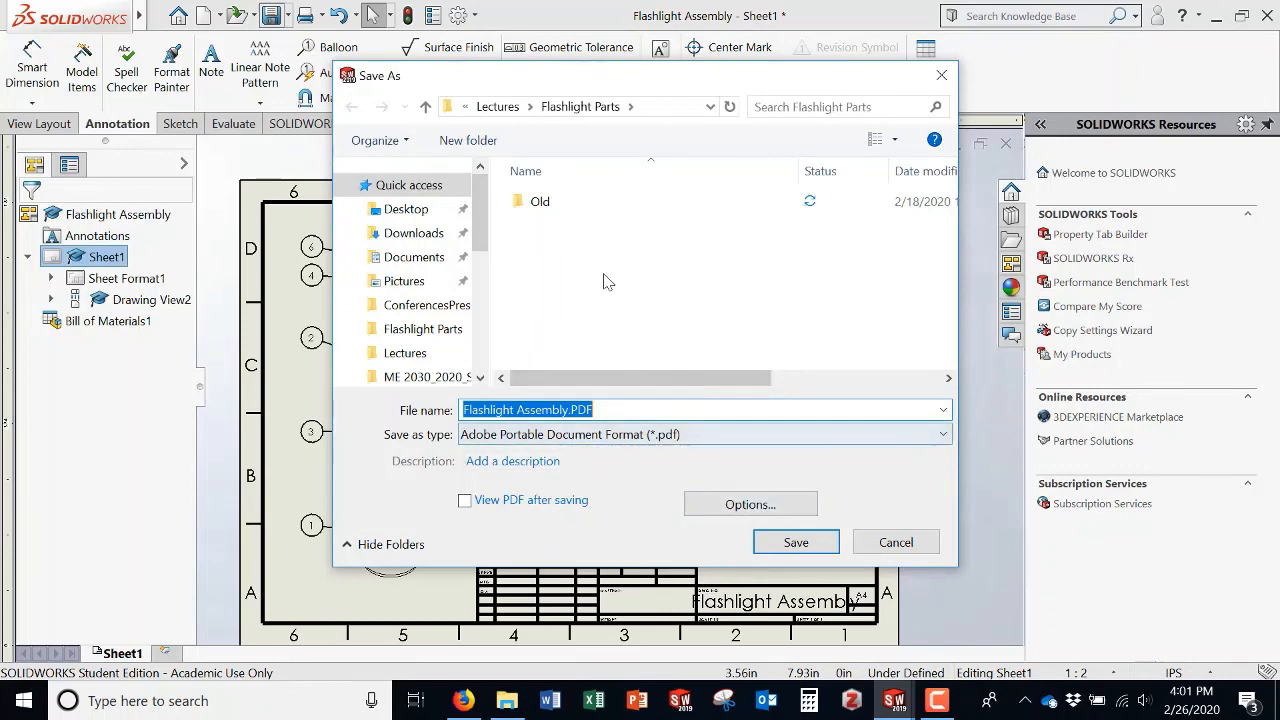
left_click(408, 209)
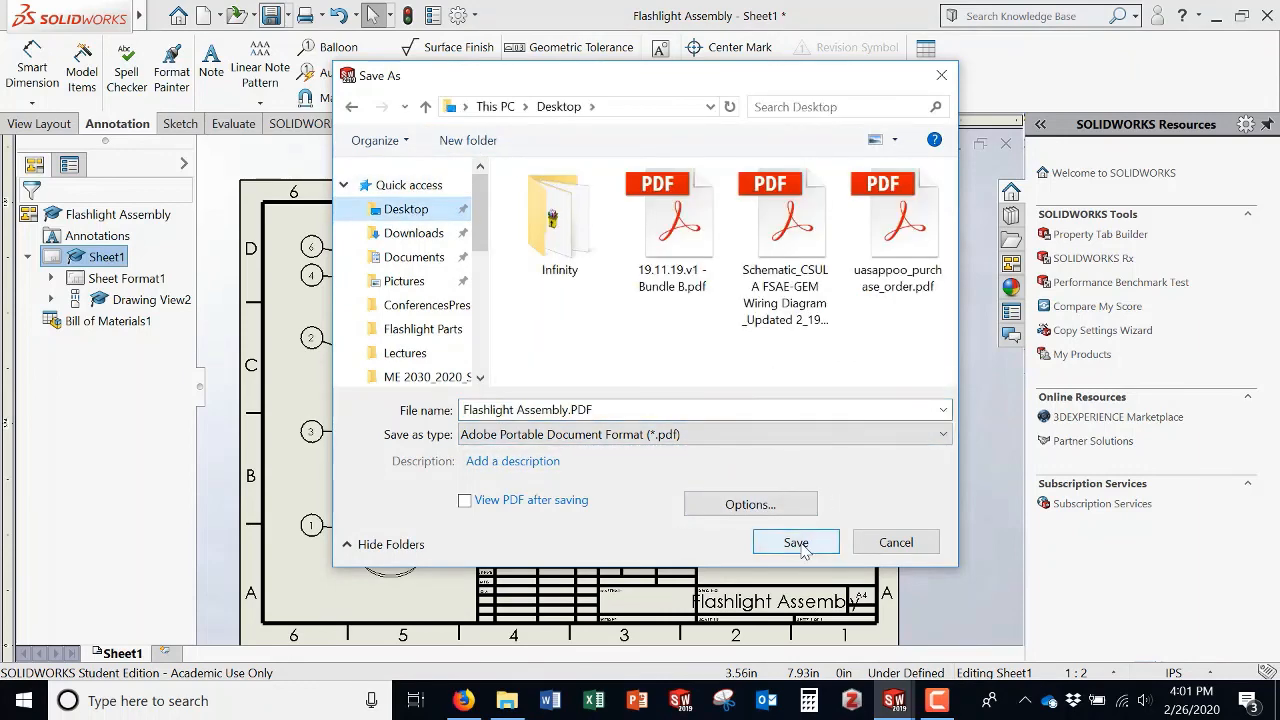
left_click(796, 543)
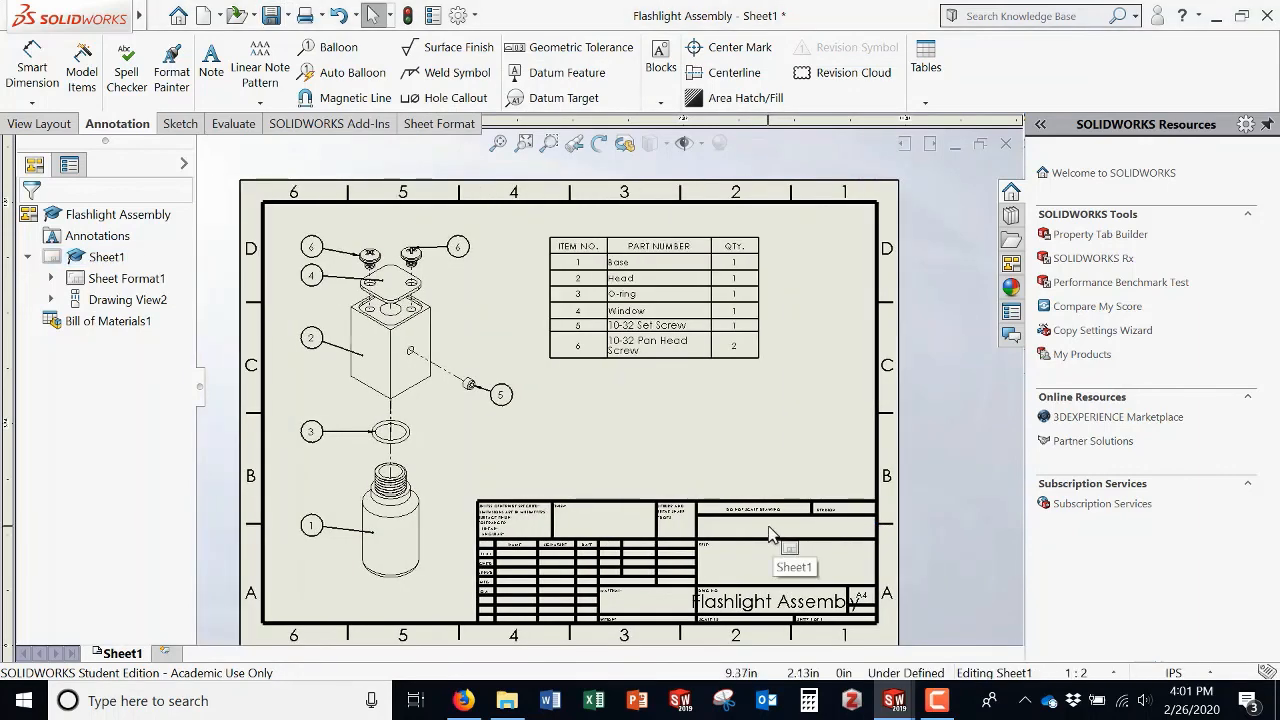
Step: Open the exported Flashlight Assembly PDF from the desktop and maximize its window to review the drawing
key("super+d")
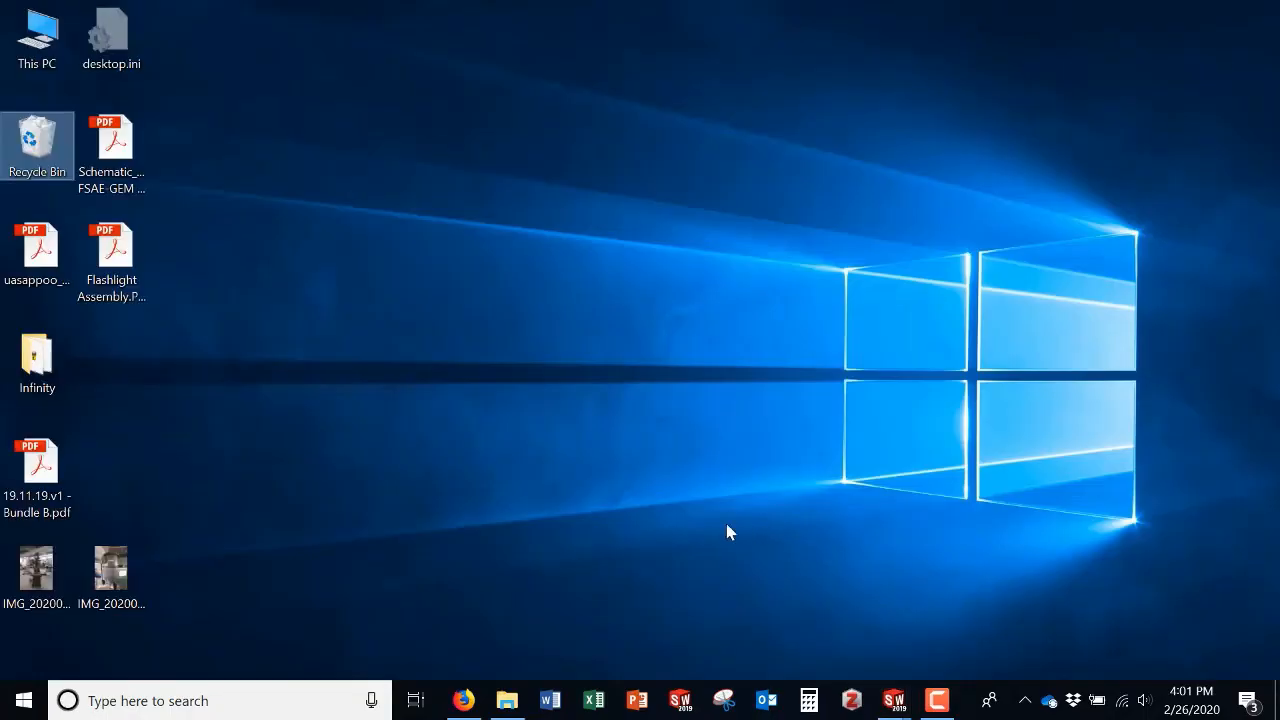
double_click(111, 255)
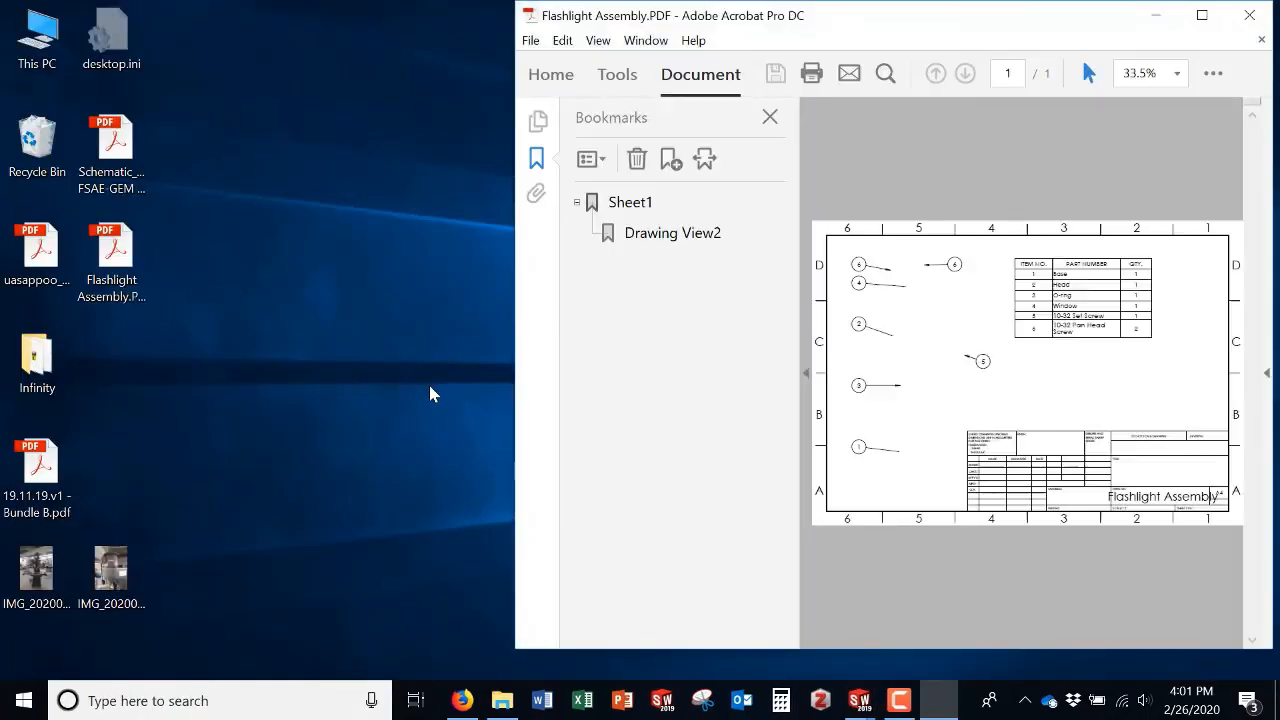
left_click(1202, 15)
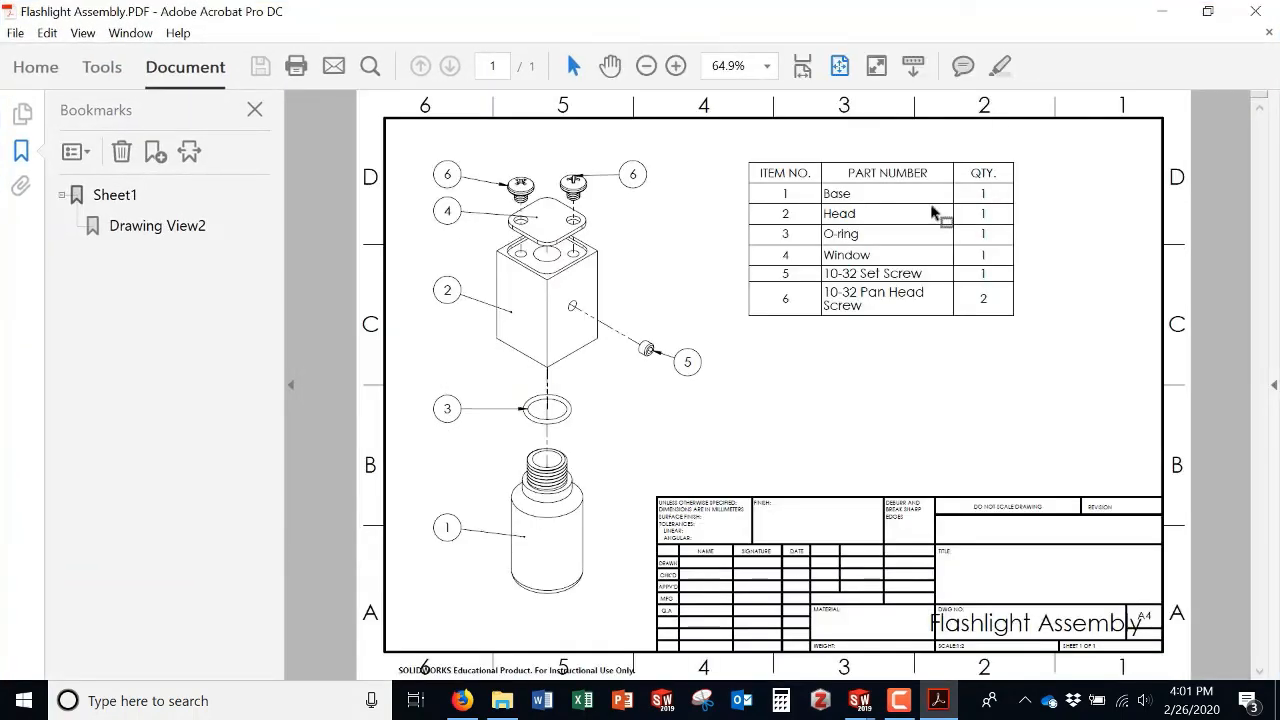